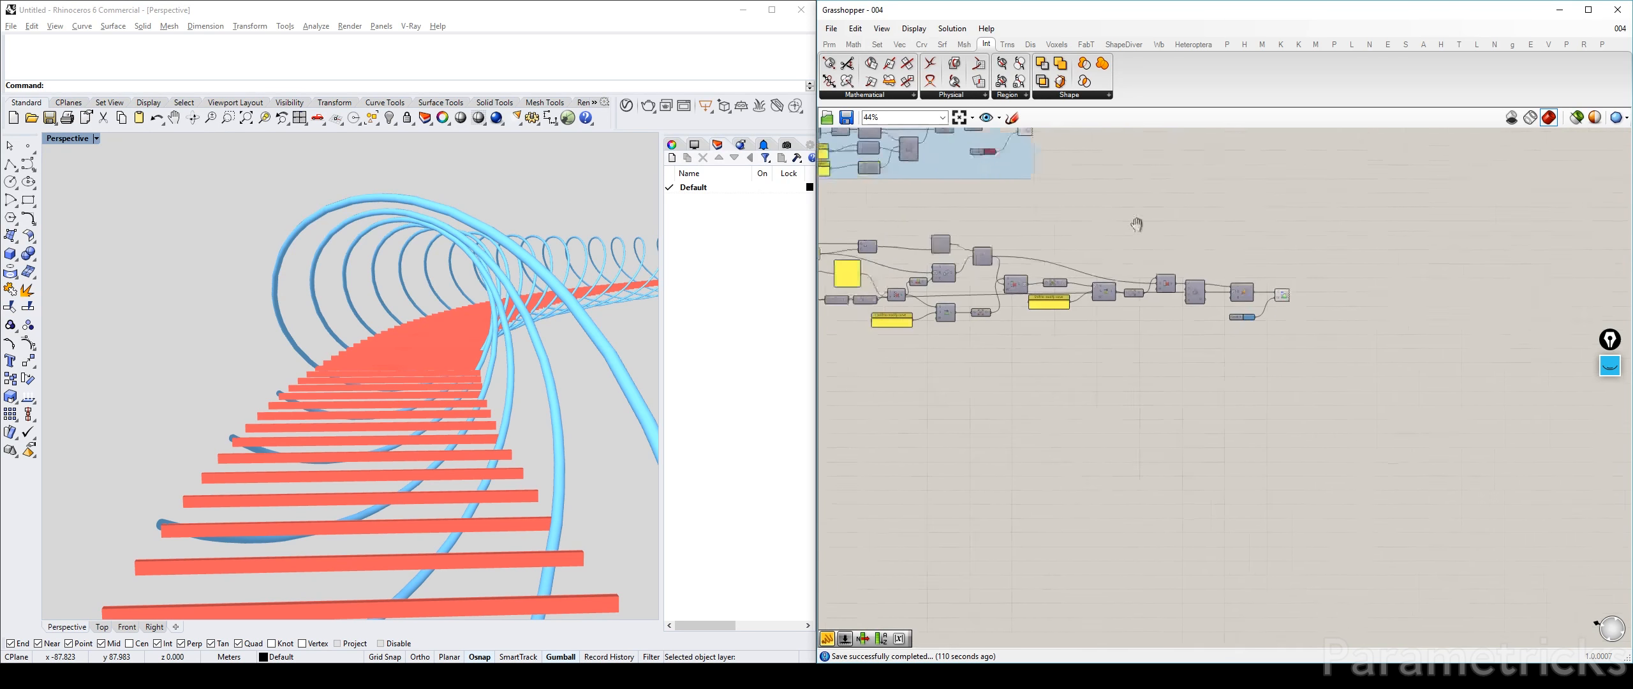
Examine the end of the outer helix definition and inspect the bridge's tubes and I-beams up close in the Rhino viewport
{"action": "right_click_drag", "start_coordinate": [1356, 238], "coordinate": [1017, 249]}
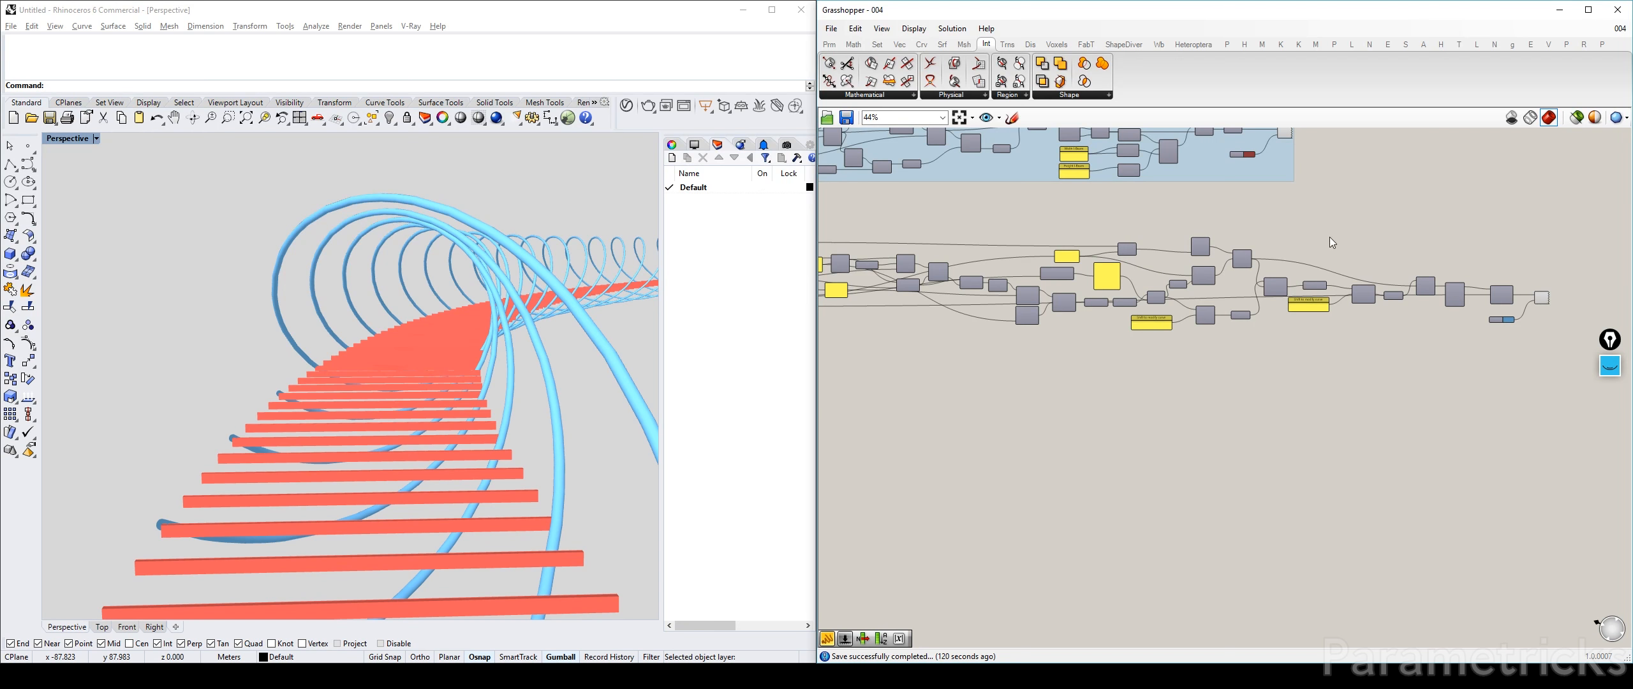
{"action": "scroll", "coordinate": [1221, 245], "scroll_direction": "up", "scroll_amount": 4}
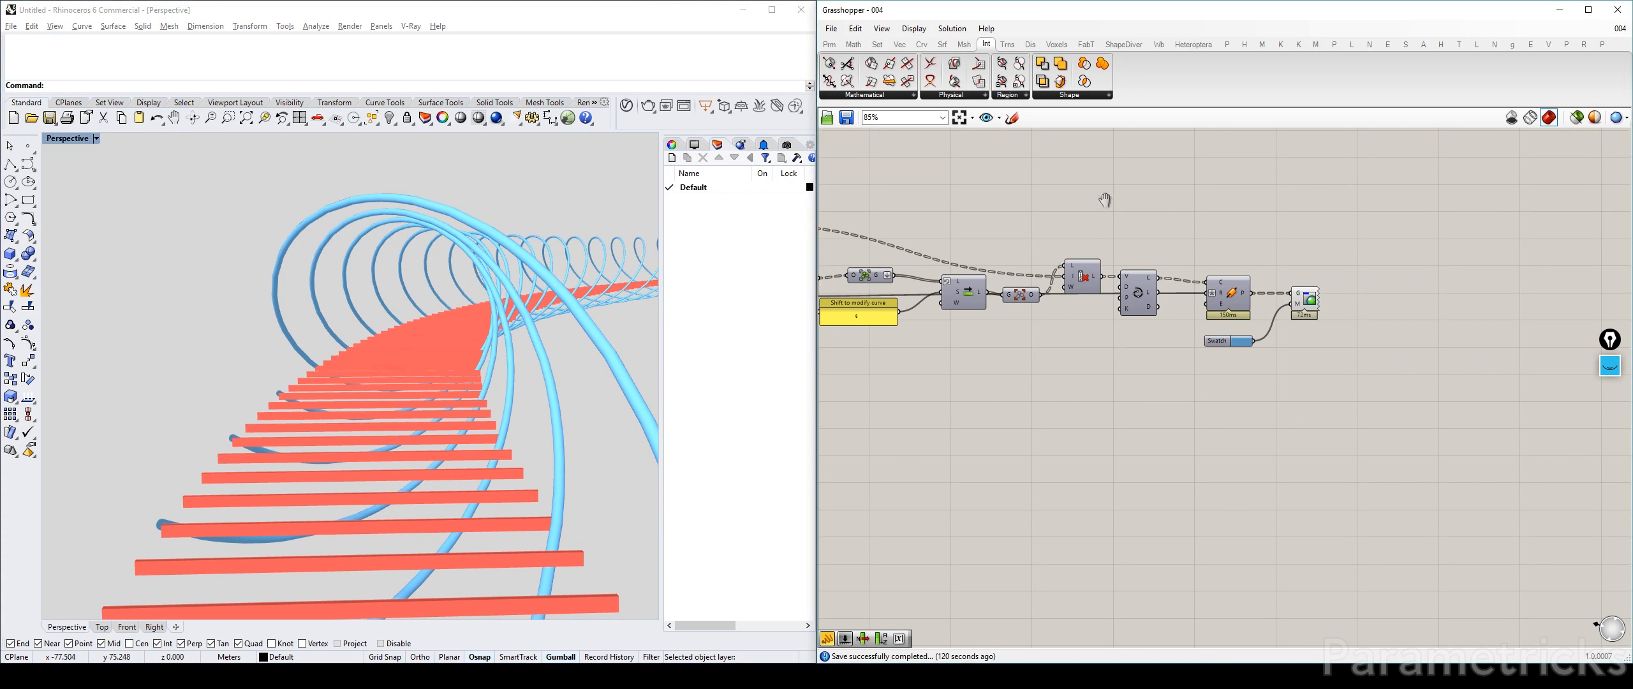
{"action": "right_click_drag", "start_coordinate": [995, 179], "coordinate": [1177, 389]}
{"action": "scroll", "coordinate": [919, 254], "scroll_direction": "up", "scroll_amount": 3}
{"action": "right_click_drag", "start_coordinate": [918, 254], "coordinate": [1010, 288]}
{"action": "left_click", "coordinate": [1028, 255]}
{"action": "left_click", "coordinate": [955, 276]}
{"action": "scroll", "coordinate": [461, 395], "scroll_direction": "down", "scroll_amount": 5}
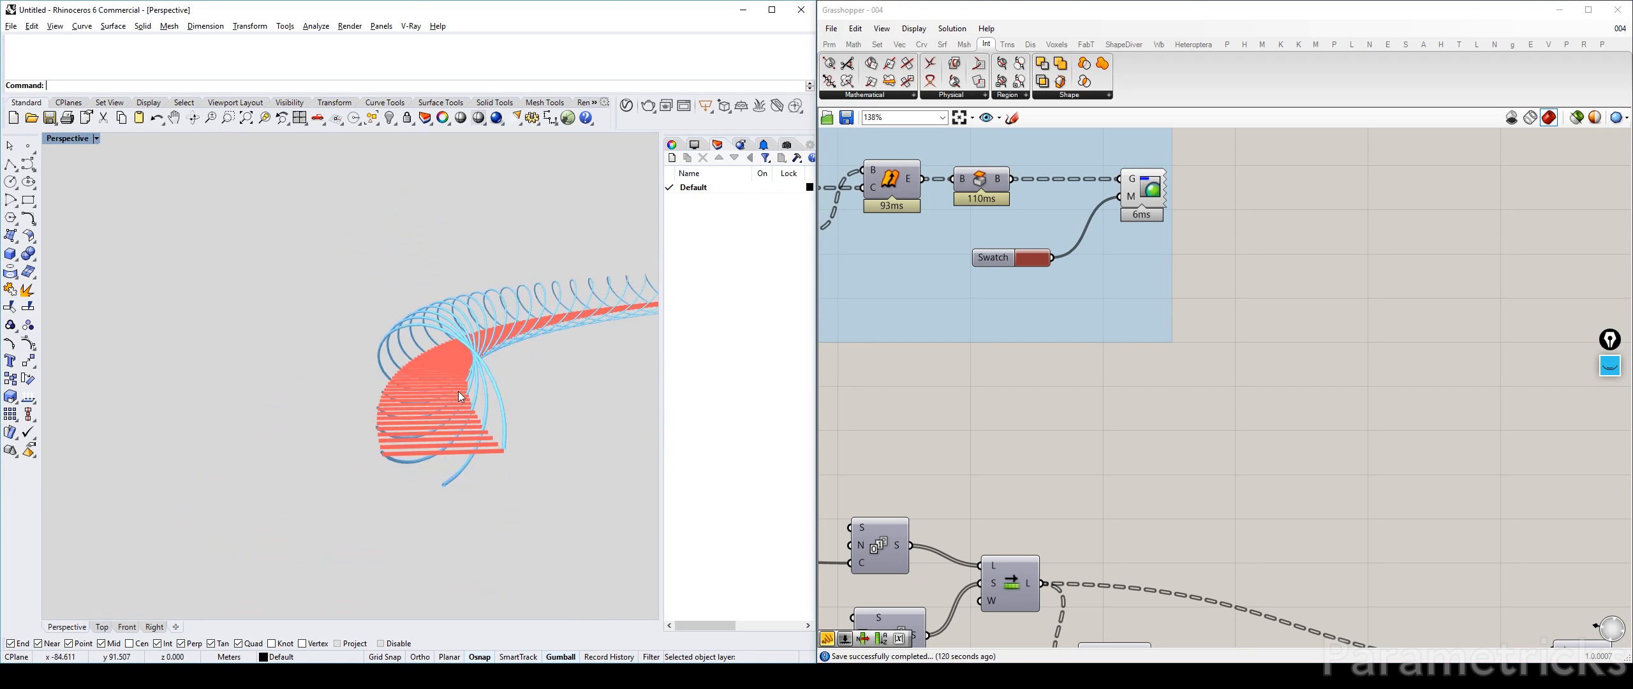
{"action": "scroll", "coordinate": [458, 392], "scroll_direction": "up", "scroll_amount": 10}
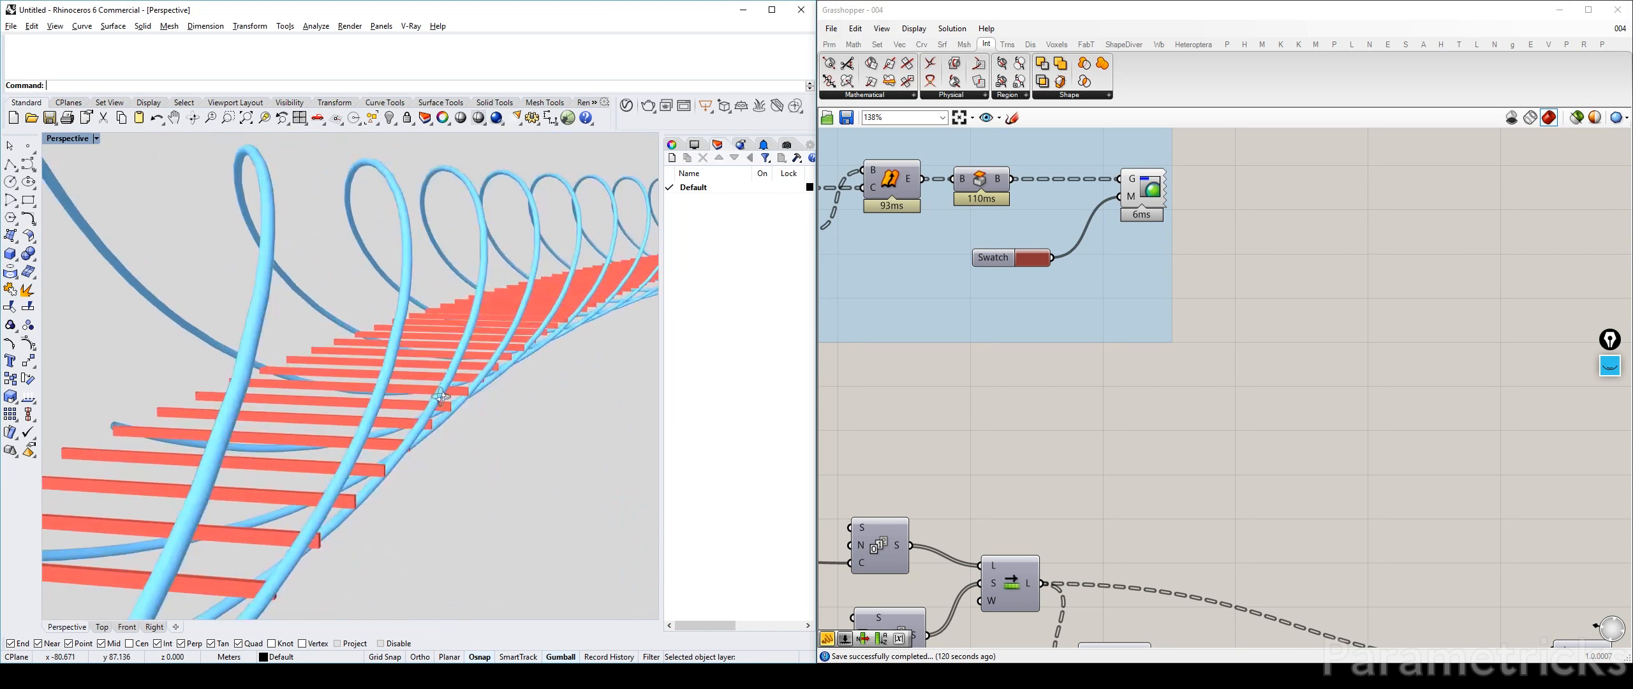
{"action": "scroll", "coordinate": [443, 400], "scroll_direction": "down", "scroll_amount": 4}
{"action": "right_click_drag", "start_coordinate": [447, 404], "coordinate": [939, 362]}
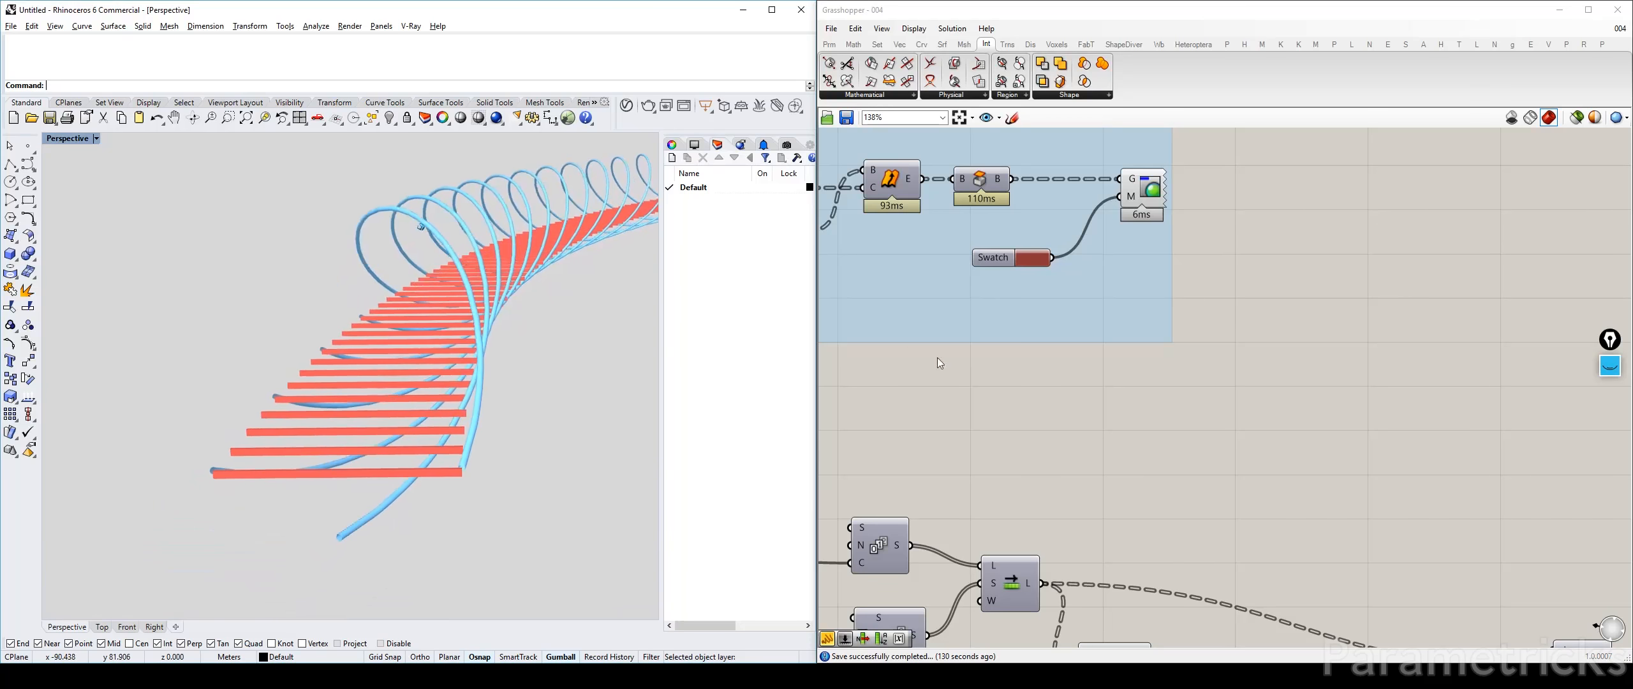
Trace the outer helix definition from its tube output back to its input parameters and compare it with the bridge model
{"action": "right_click_drag", "start_coordinate": [1072, 418], "coordinate": [1090, 367]}
{"action": "scroll", "coordinate": [1091, 368], "scroll_direction": "down", "scroll_amount": 3}
{"action": "right_click_drag", "start_coordinate": [1300, 381], "coordinate": [1172, 257]}
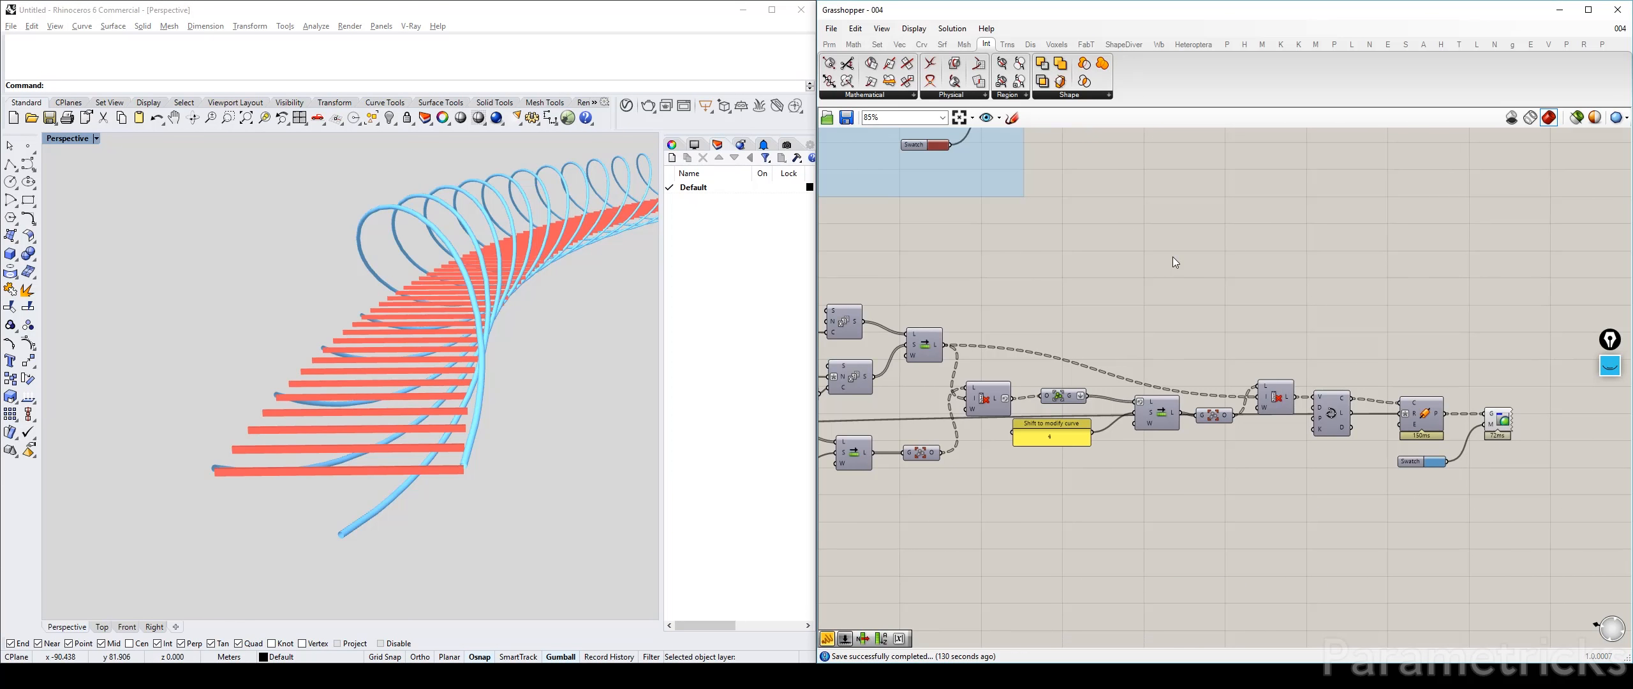
{"action": "right_click_drag", "start_coordinate": [1349, 311], "coordinate": [1380, 224]}
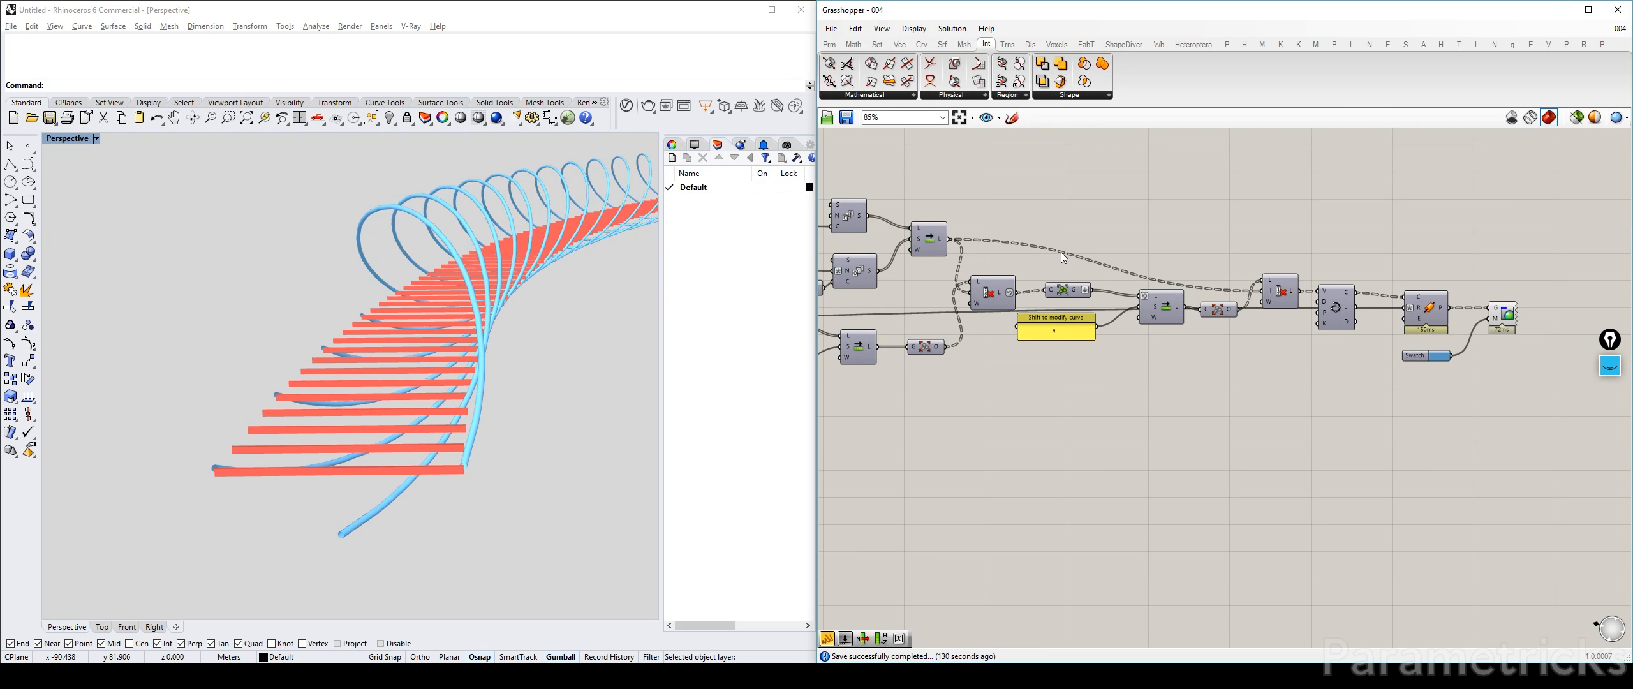
{"action": "right_click_drag", "start_coordinate": [919, 228], "coordinate": [1212, 197]}
{"action": "right_click_drag", "start_coordinate": [839, 201], "coordinate": [1072, 215]}
{"action": "right_click_drag", "start_coordinate": [907, 209], "coordinate": [1101, 220]}
{"action": "right_click_drag", "start_coordinate": [902, 247], "coordinate": [1098, 240]}
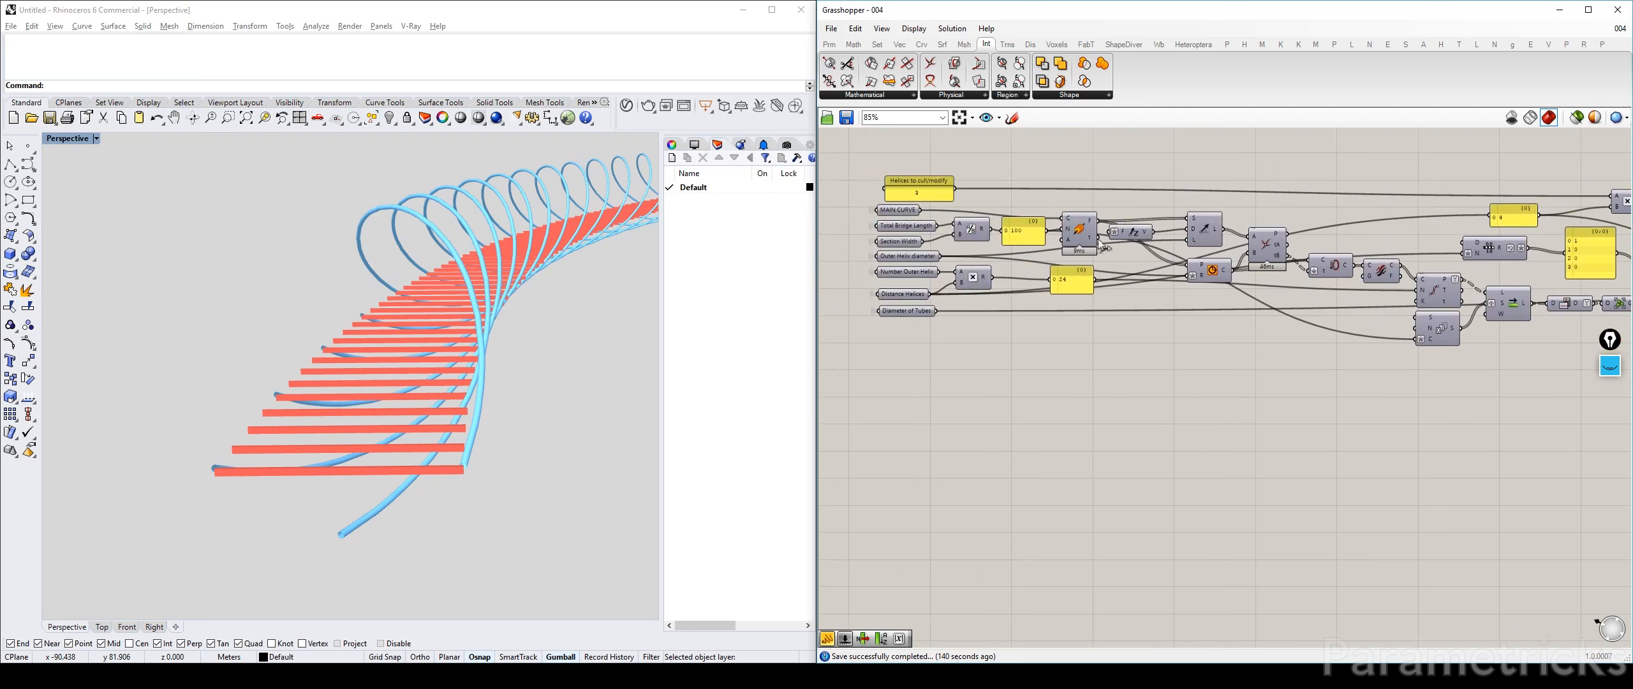
{"action": "right_click_drag", "start_coordinate": [549, 338], "coordinate": [405, 403]}
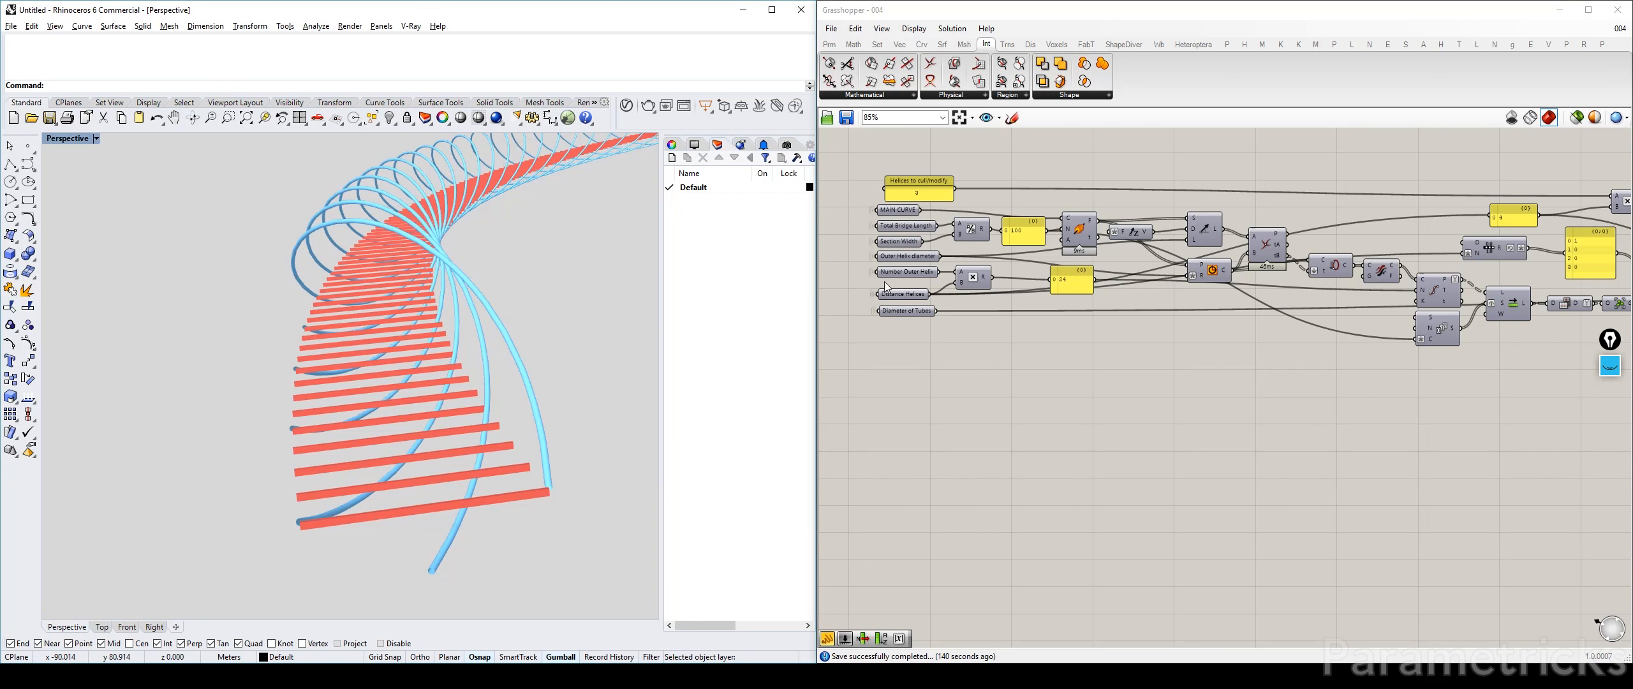
{"action": "scroll", "coordinate": [895, 212], "scroll_direction": "up", "scroll_amount": 2}
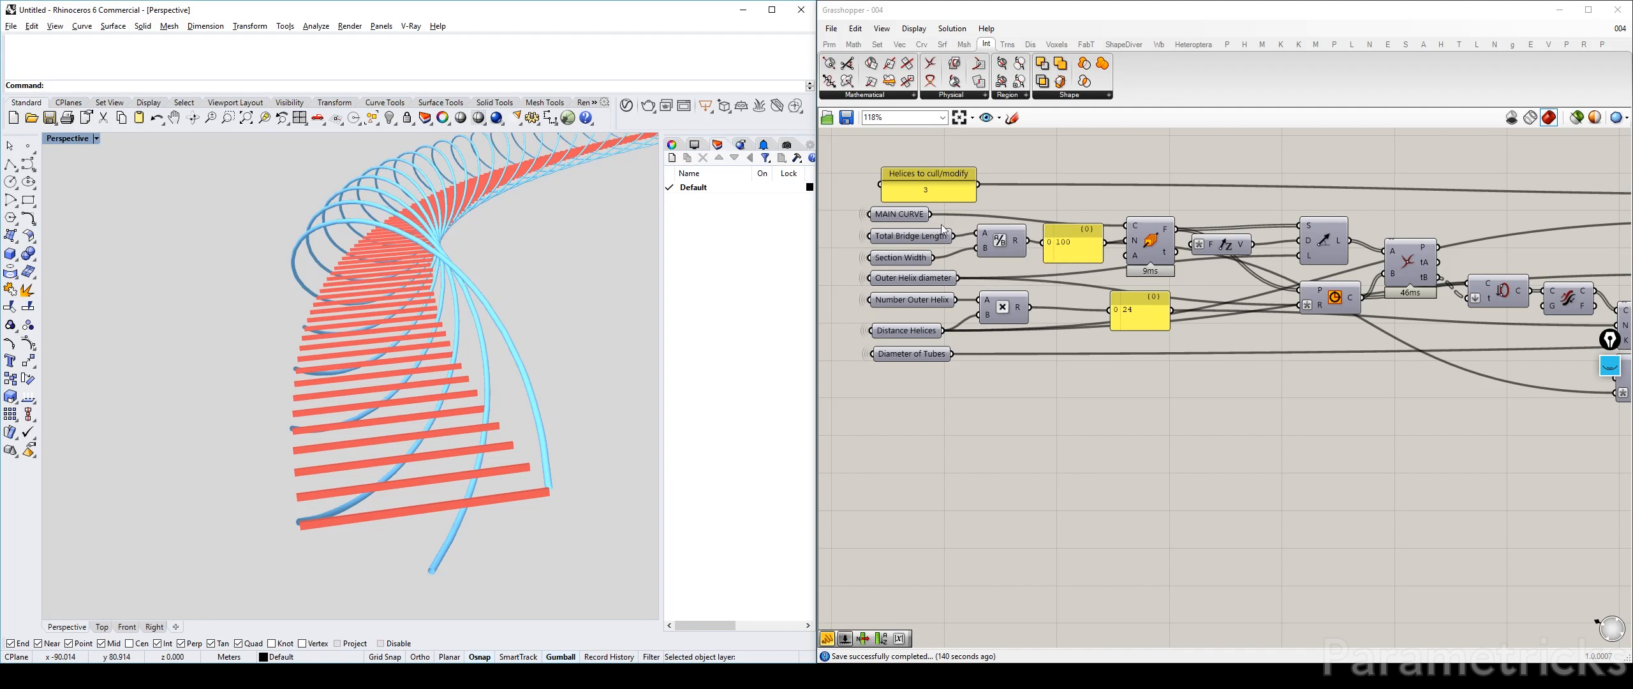
{"action": "scroll", "coordinate": [902, 217], "scroll_direction": "down", "scroll_amount": 4}
{"action": "right_click_drag", "start_coordinate": [1021, 150], "coordinate": [1011, 380]}
{"action": "left_click", "coordinate": [983, 283]}
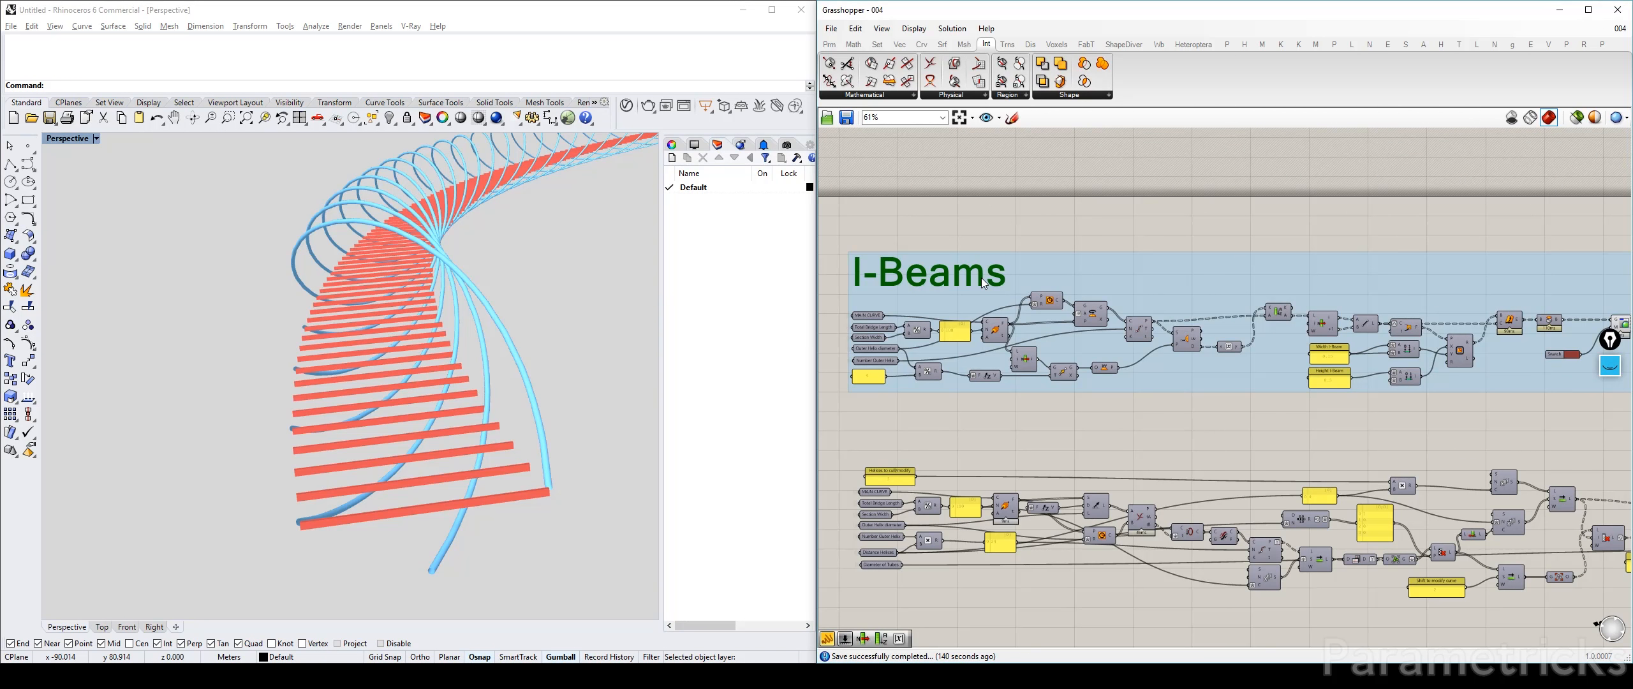
{"action": "left_click_drag", "start_coordinate": [983, 283], "coordinate": [978, 459]}
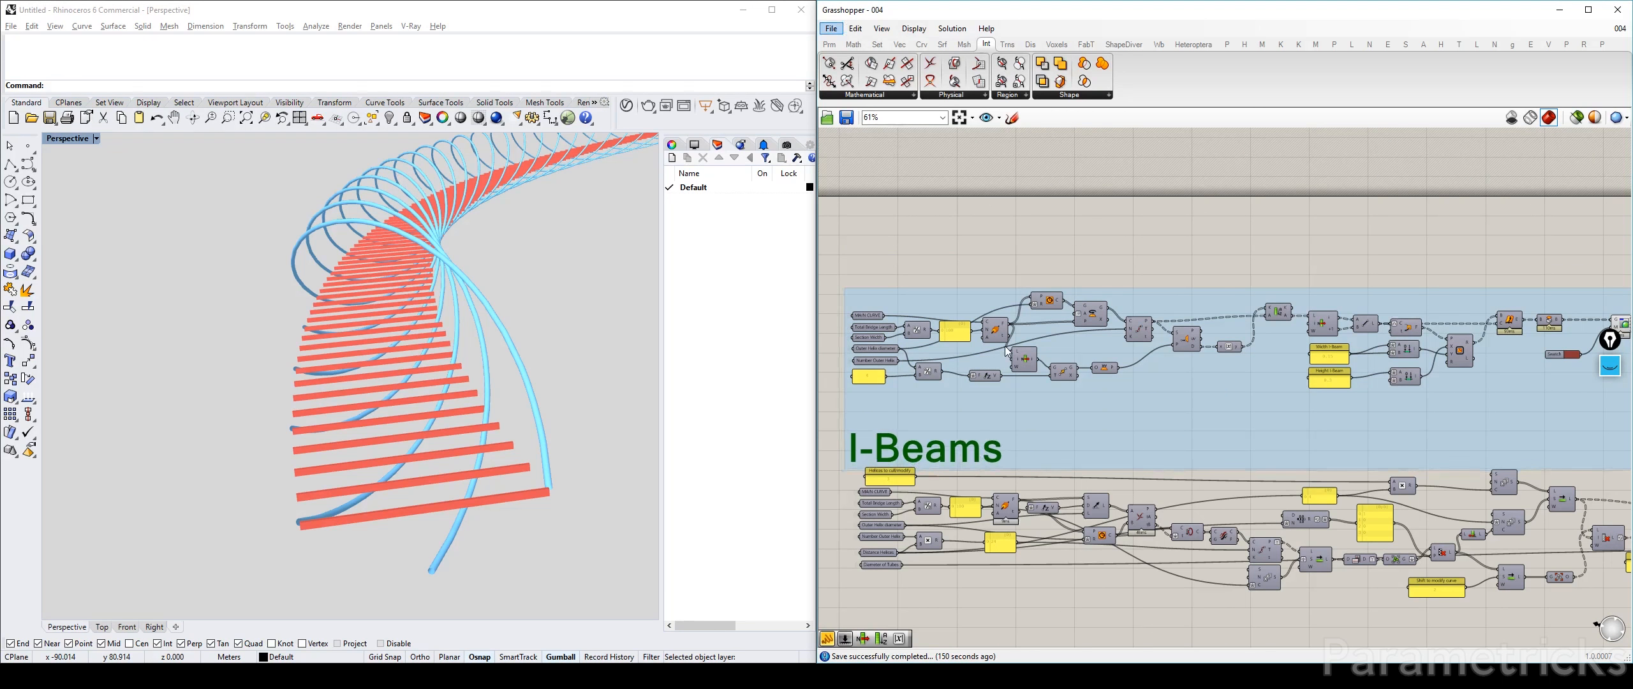
{"action": "key", "text": "ctrl+z"}
Duplicate the I-Beams heading above the helix definition and change the copy's text to "OUTER HELIX"
{"action": "left_click_drag", "start_coordinate": [977, 272], "coordinate": [994, 449], "text": "alt"}
{"action": "double_click", "coordinate": [994, 449]}
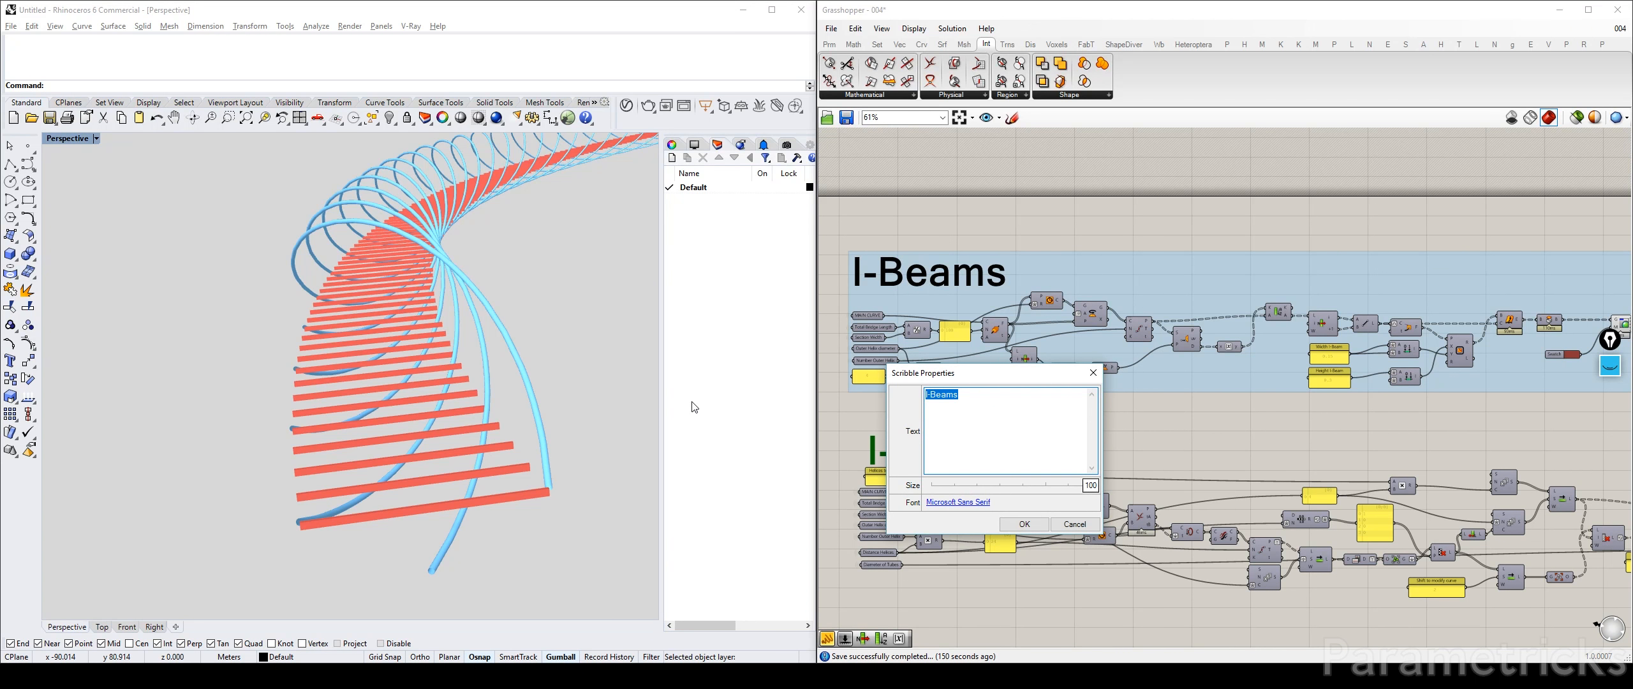
{"action": "type", "text": "OUTER HELIX"}
{"action": "left_click", "coordinate": [1023, 524]}
Duplicate the entire OUTER HELIX definition, including its heading, and place the copy directly below the original
{"action": "scroll", "coordinate": [1205, 319], "scroll_direction": "down", "scroll_amount": 3}
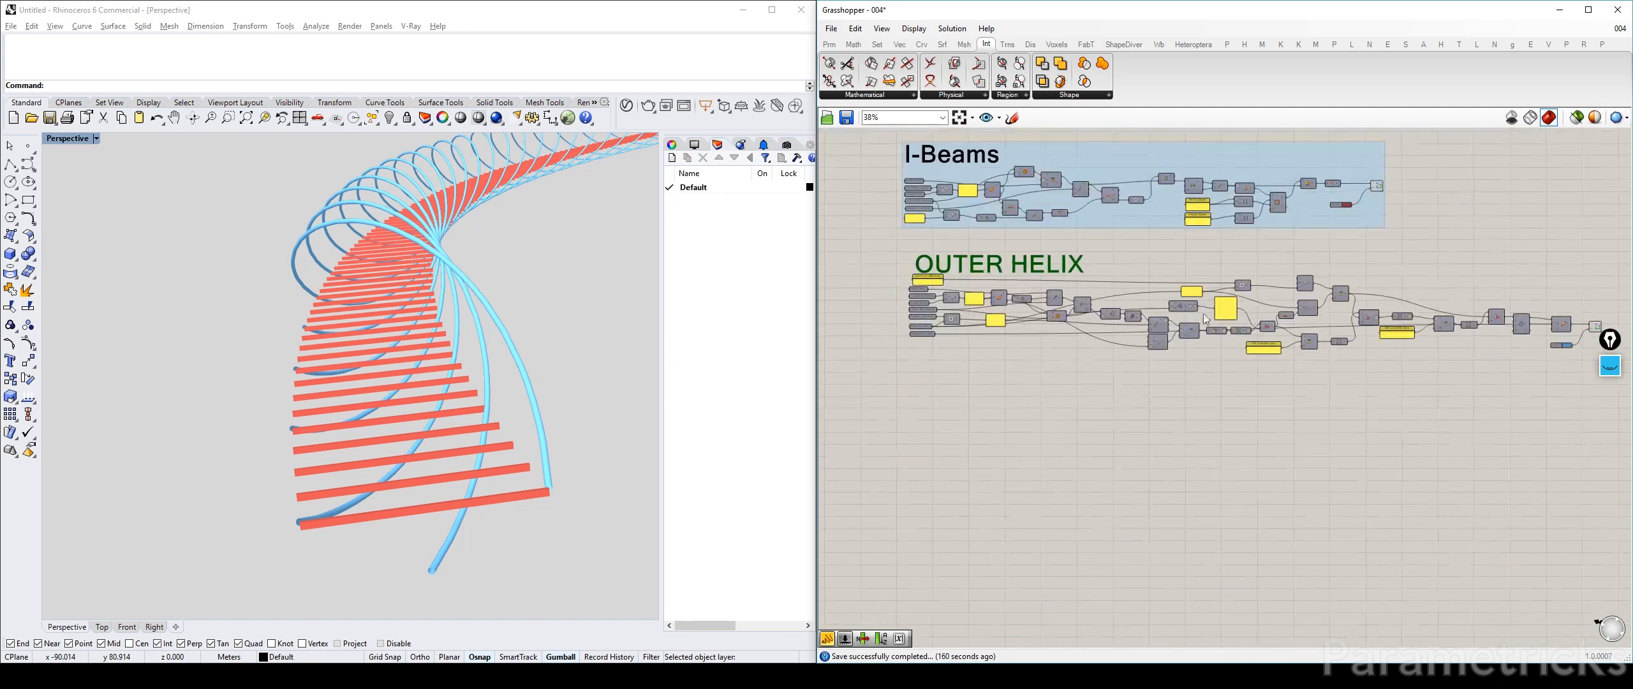
{"action": "scroll", "coordinate": [1046, 347], "scroll_direction": "up", "scroll_amount": 5}
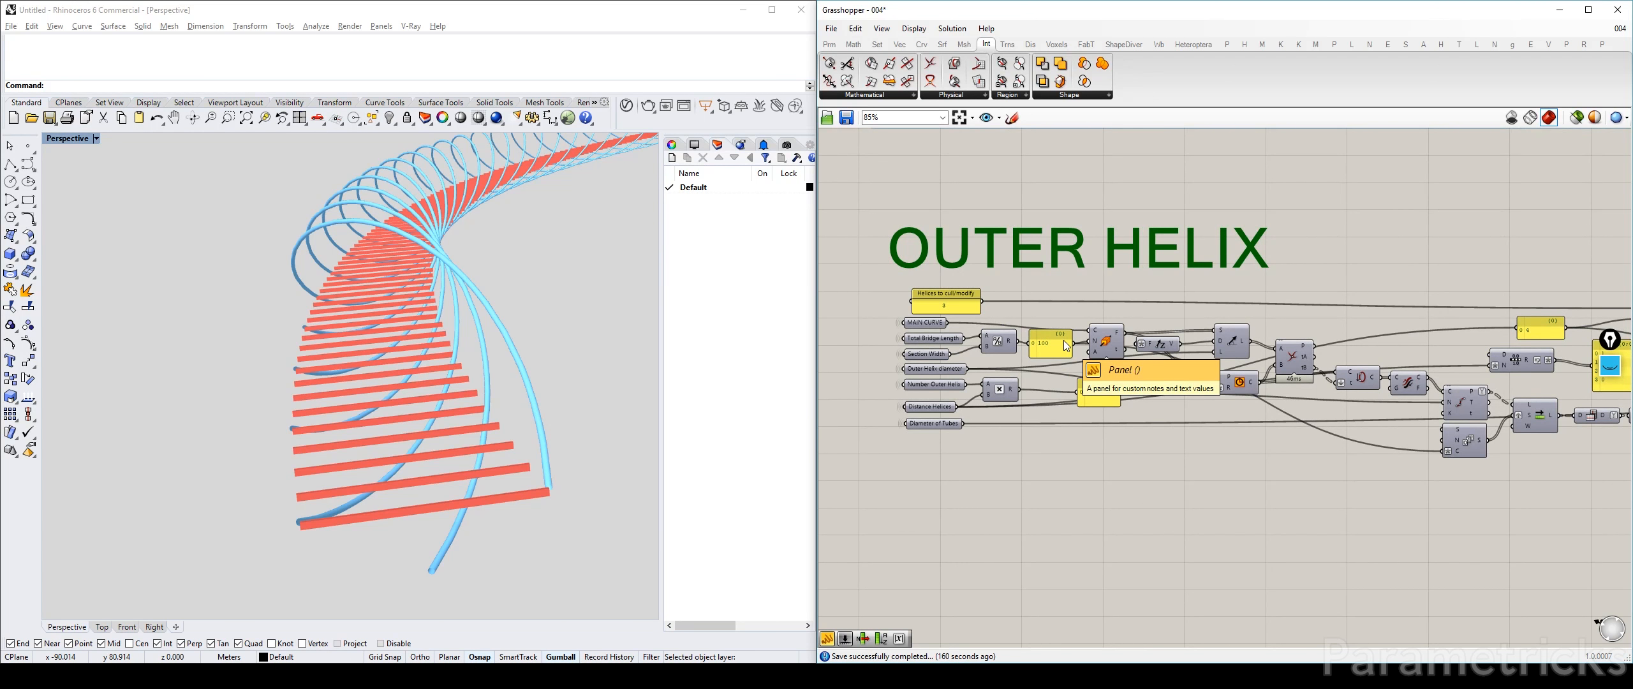
{"action": "scroll", "coordinate": [1070, 324], "scroll_direction": "down", "scroll_amount": 5}
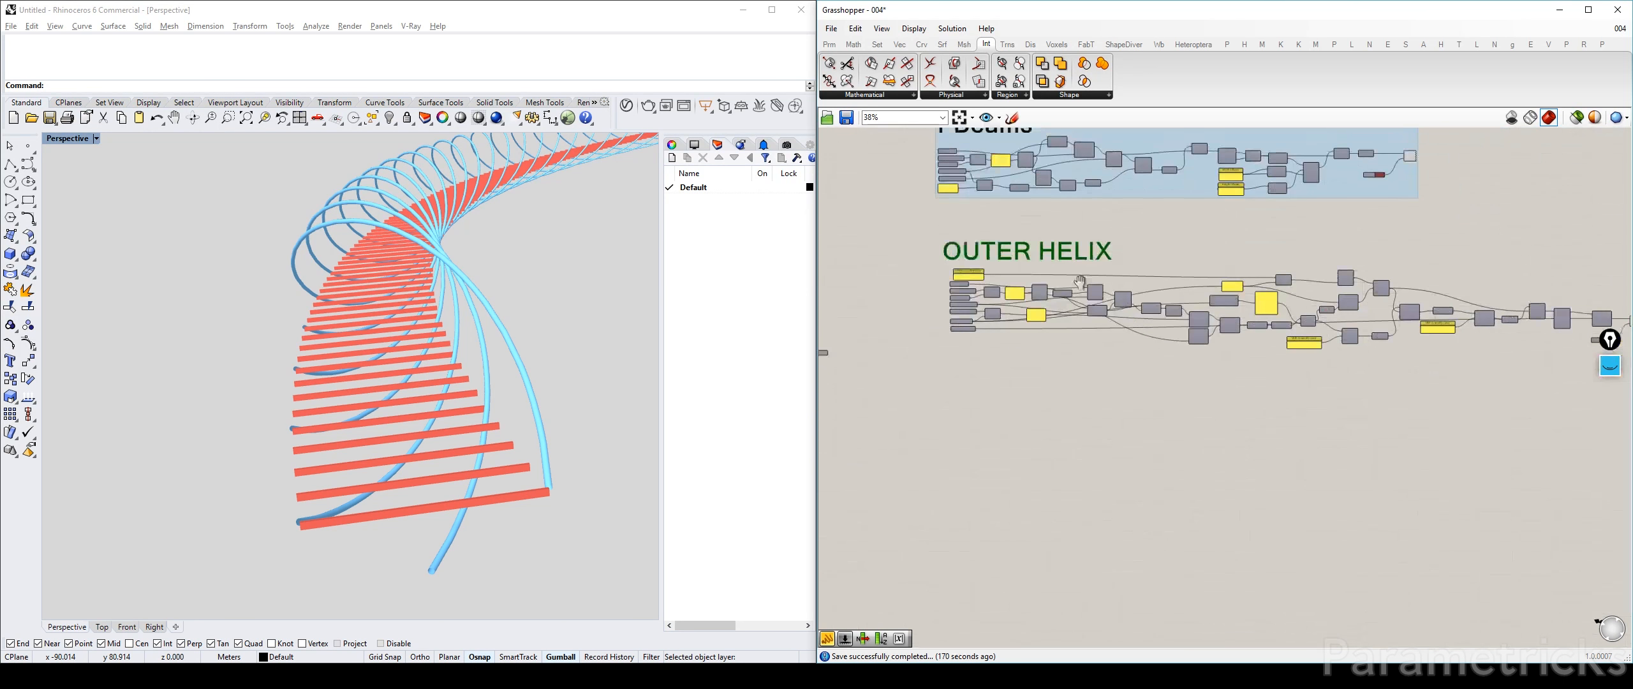
{"action": "left_click_drag", "start_coordinate": [1474, 237], "coordinate": [900, 301]}
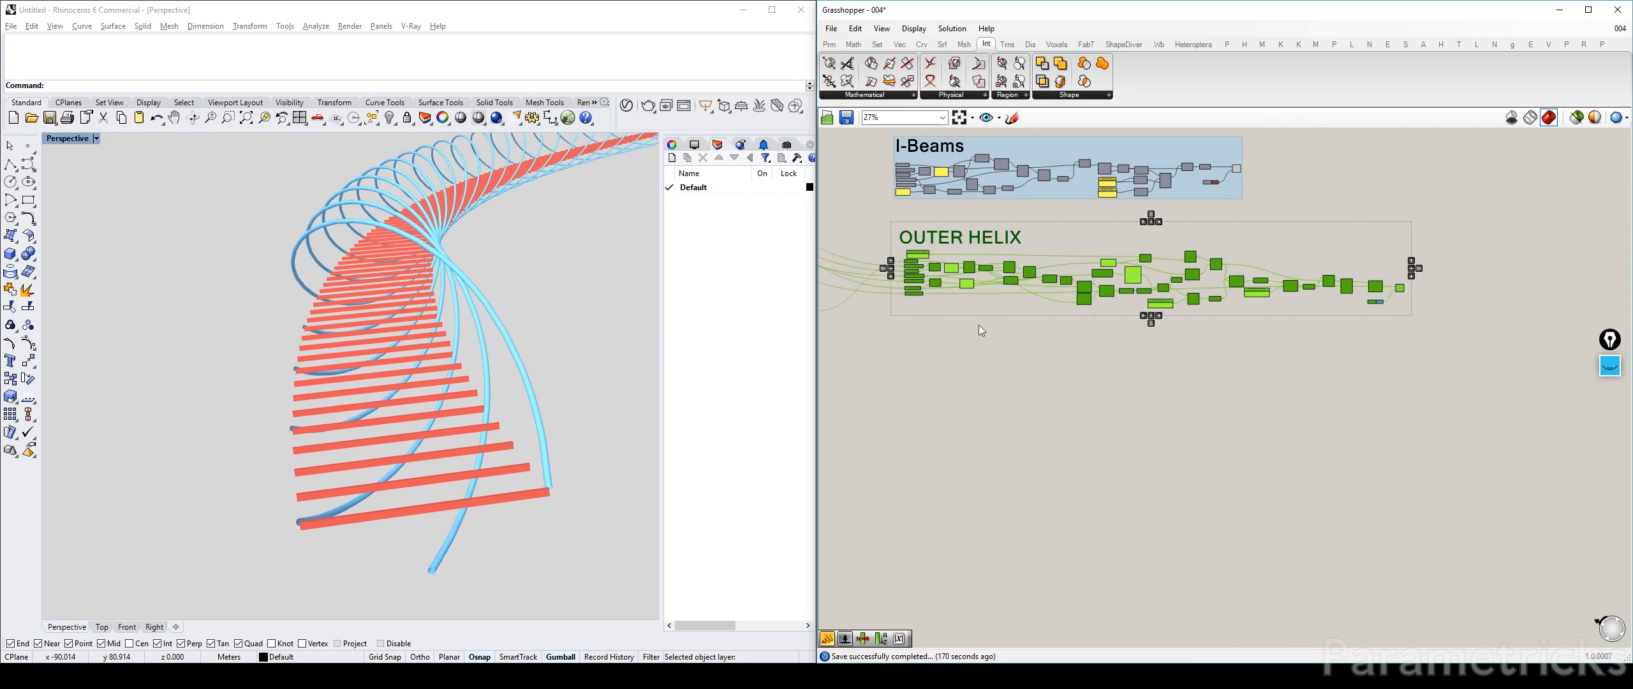
{"action": "left_click_drag", "start_coordinate": [1474, 344], "coordinate": [867, 197]}
{"action": "left_click_drag", "start_coordinate": [1086, 297], "coordinate": [1086, 387]}
{"action": "left_click", "coordinate": [862, 369]}
Change the heading of the copied helix definition to "INNER HELIX"
{"action": "scroll", "coordinate": [862, 368], "scroll_direction": "up", "scroll_amount": 4}
{"action": "double_click", "coordinate": [1041, 309]}
{"action": "key", "text": "Delete"}
{"action": "key", "text": "Delete"}
{"action": "key", "text": "Delete"}
{"action": "key", "text": "Delete"}
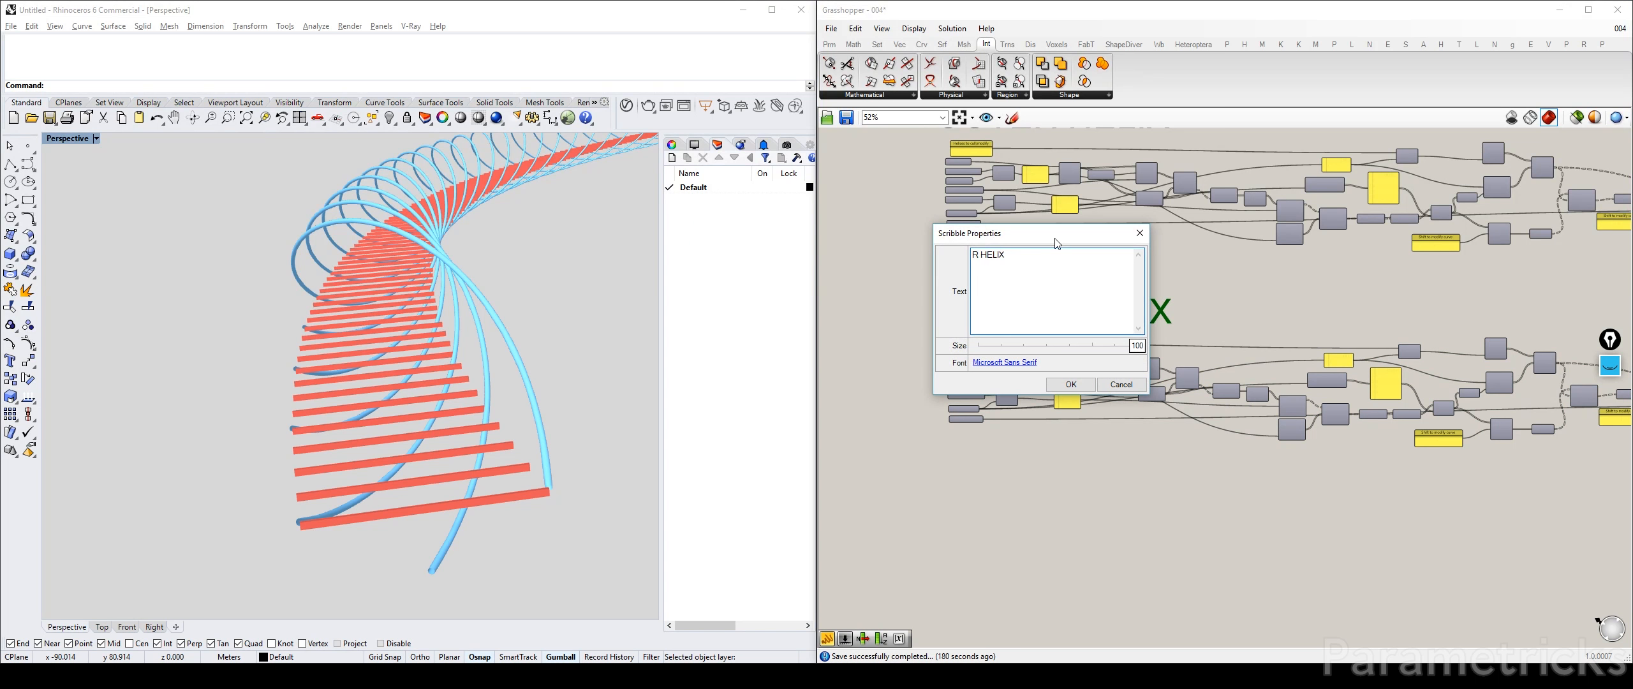
{"action": "type", "text": "INNE"}
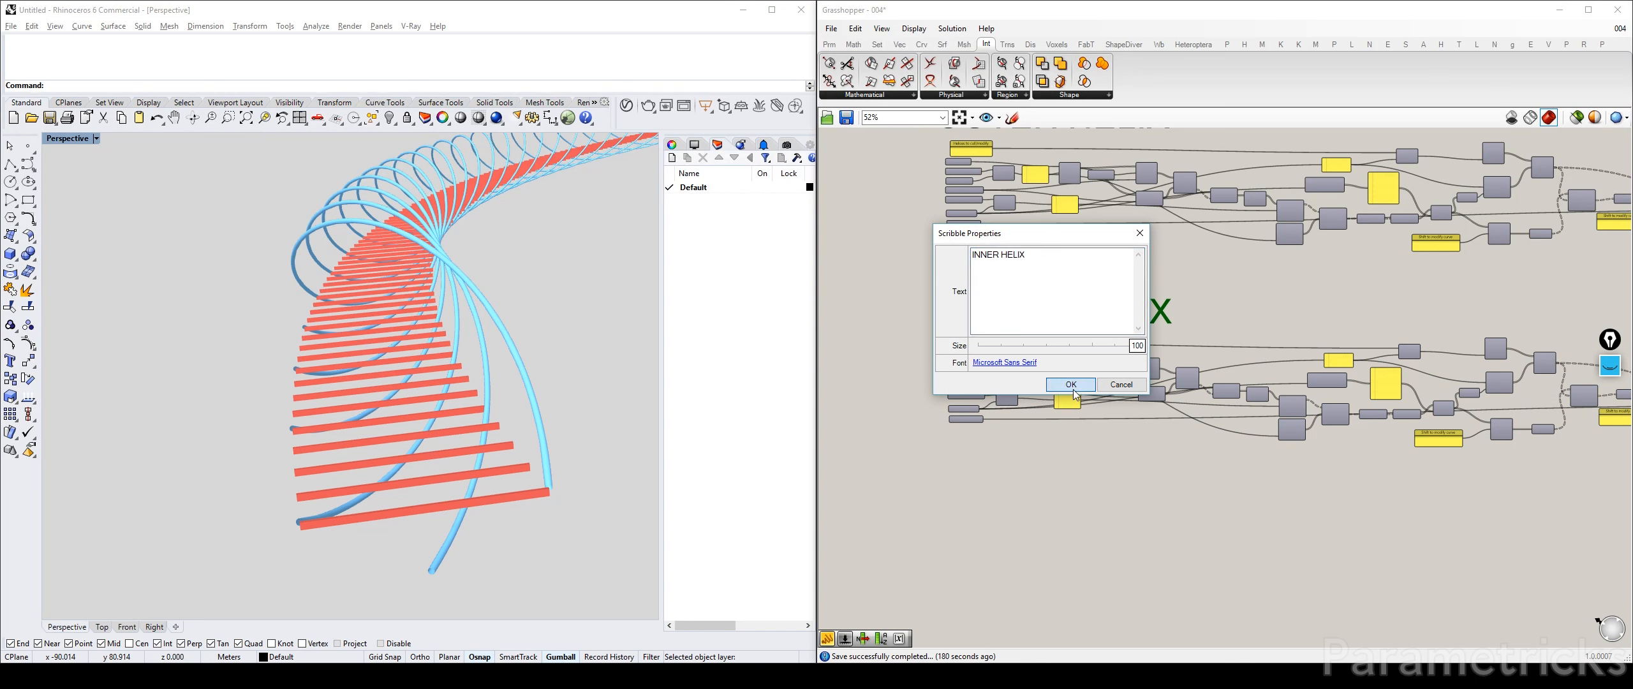
{"action": "left_click", "coordinate": [1073, 387]}
Check the input parameters of the INNER HELIX definition and duplicate the Inner Helix diameter parameter from the main input group
{"action": "scroll", "coordinate": [983, 337], "scroll_direction": "up", "scroll_amount": 6}
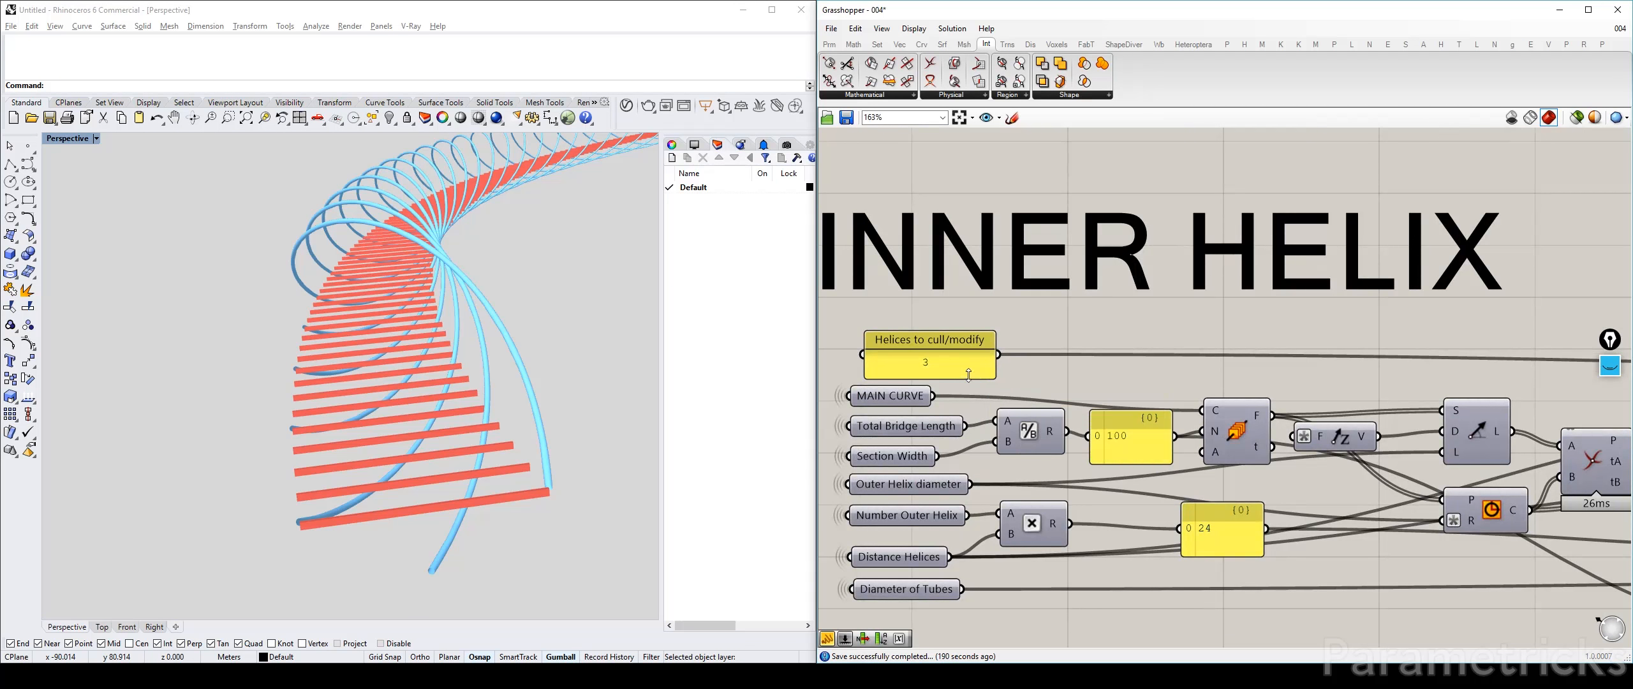
{"action": "right_click_drag", "start_coordinate": [968, 375], "coordinate": [971, 324]}
{"action": "left_click", "coordinate": [890, 350]}
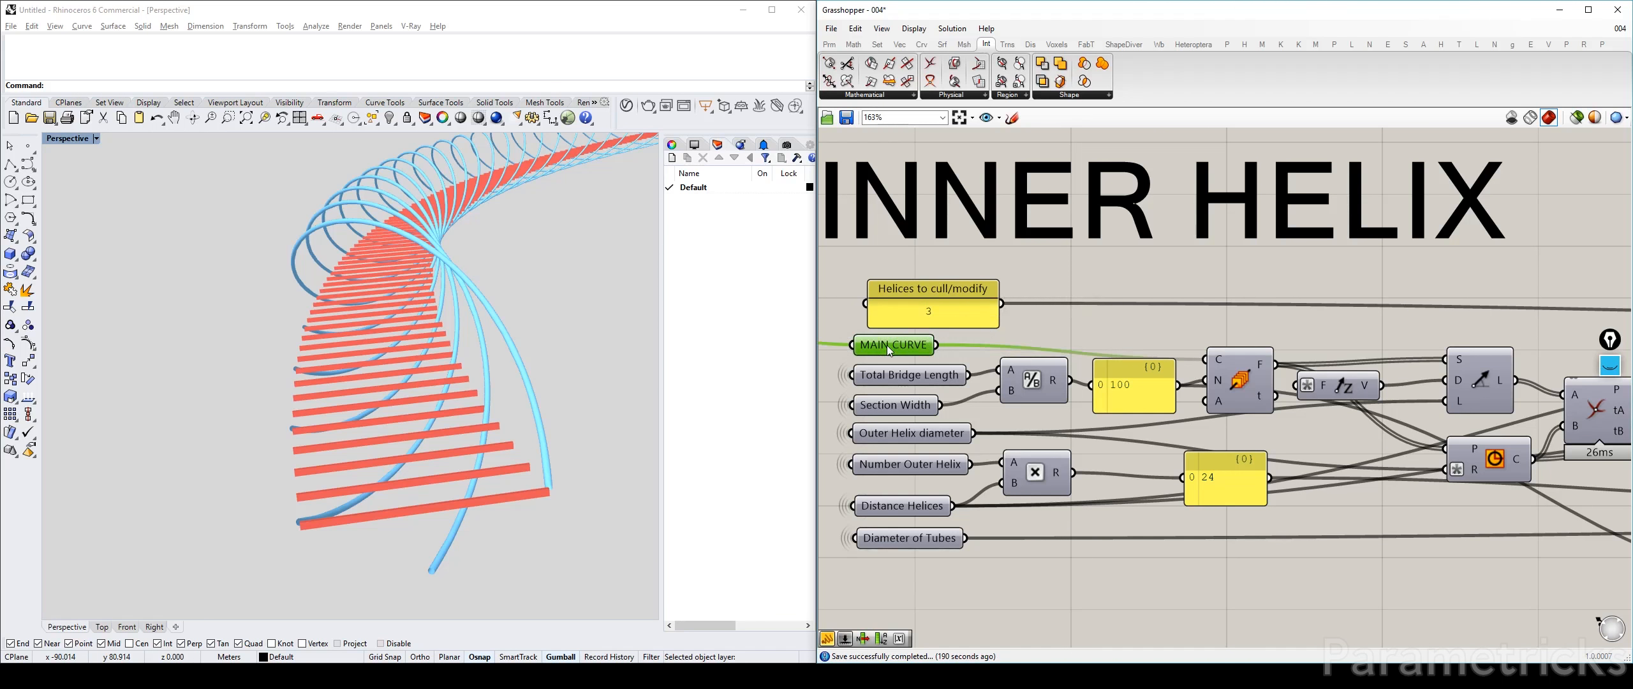
{"action": "left_click", "coordinate": [929, 375]}
{"action": "left_click", "coordinate": [901, 412]}
{"action": "left_click", "coordinate": [912, 434]}
{"action": "scroll", "coordinate": [919, 440], "scroll_direction": "down", "scroll_amount": 5}
{"action": "right_click_drag", "start_coordinate": [918, 440], "coordinate": [1556, 581]}
{"action": "scroll", "coordinate": [1024, 216], "scroll_direction": "up", "scroll_amount": 3}
{"action": "left_click_drag", "start_coordinate": [1042, 240], "coordinate": [1479, 514], "text": "alt"}
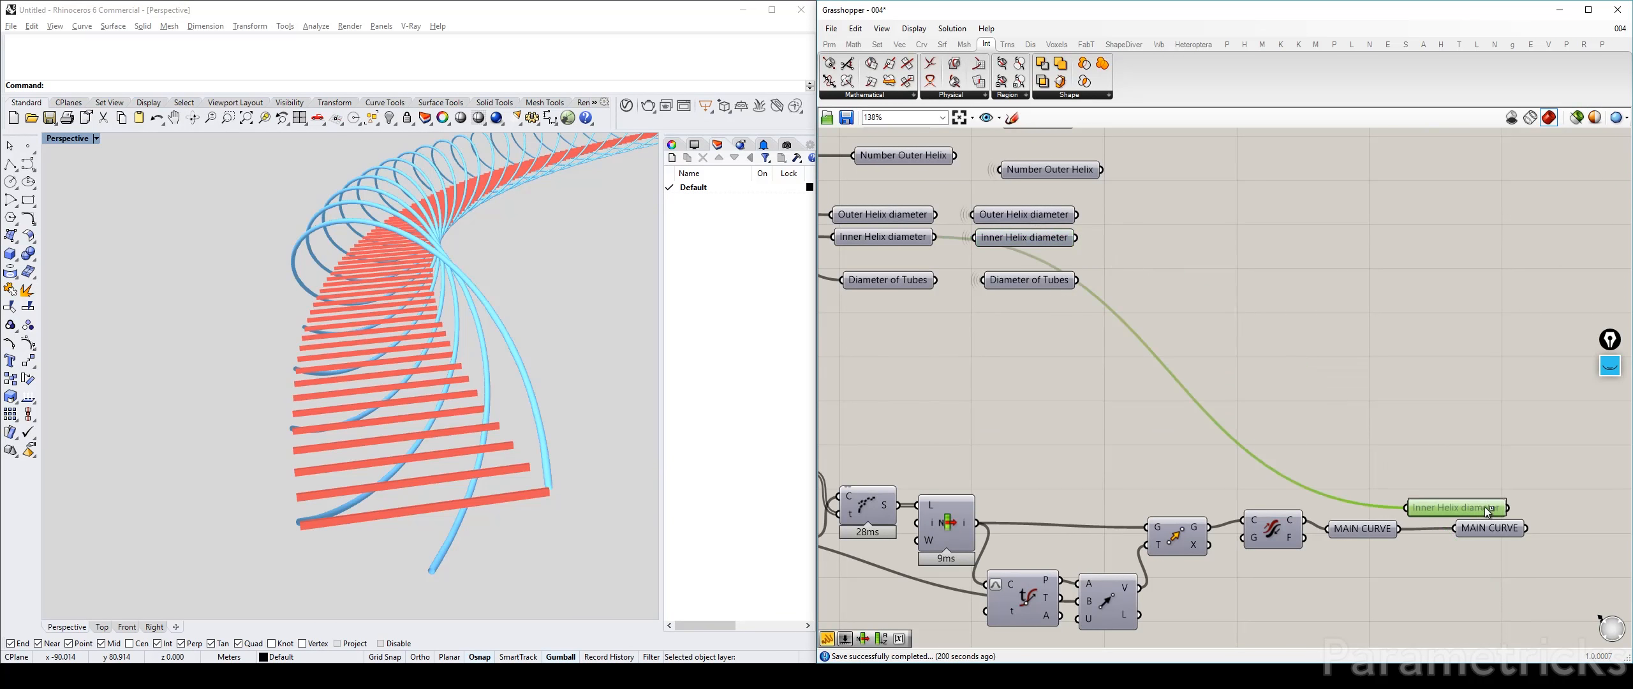
Move the duplicated Inner Helix diameter parameter beside the Outer Helix diameter input of the INNER HELIX definition
{"action": "scroll", "coordinate": [1480, 515], "scroll_direction": "up", "scroll_amount": 1}
{"action": "right_click_drag", "start_coordinate": [1479, 517], "coordinate": [984, 169]}
{"action": "left_click_drag", "start_coordinate": [981, 164], "coordinate": [1506, 571]}
{"action": "right_click_drag", "start_coordinate": [1475, 546], "coordinate": [1027, 246]}
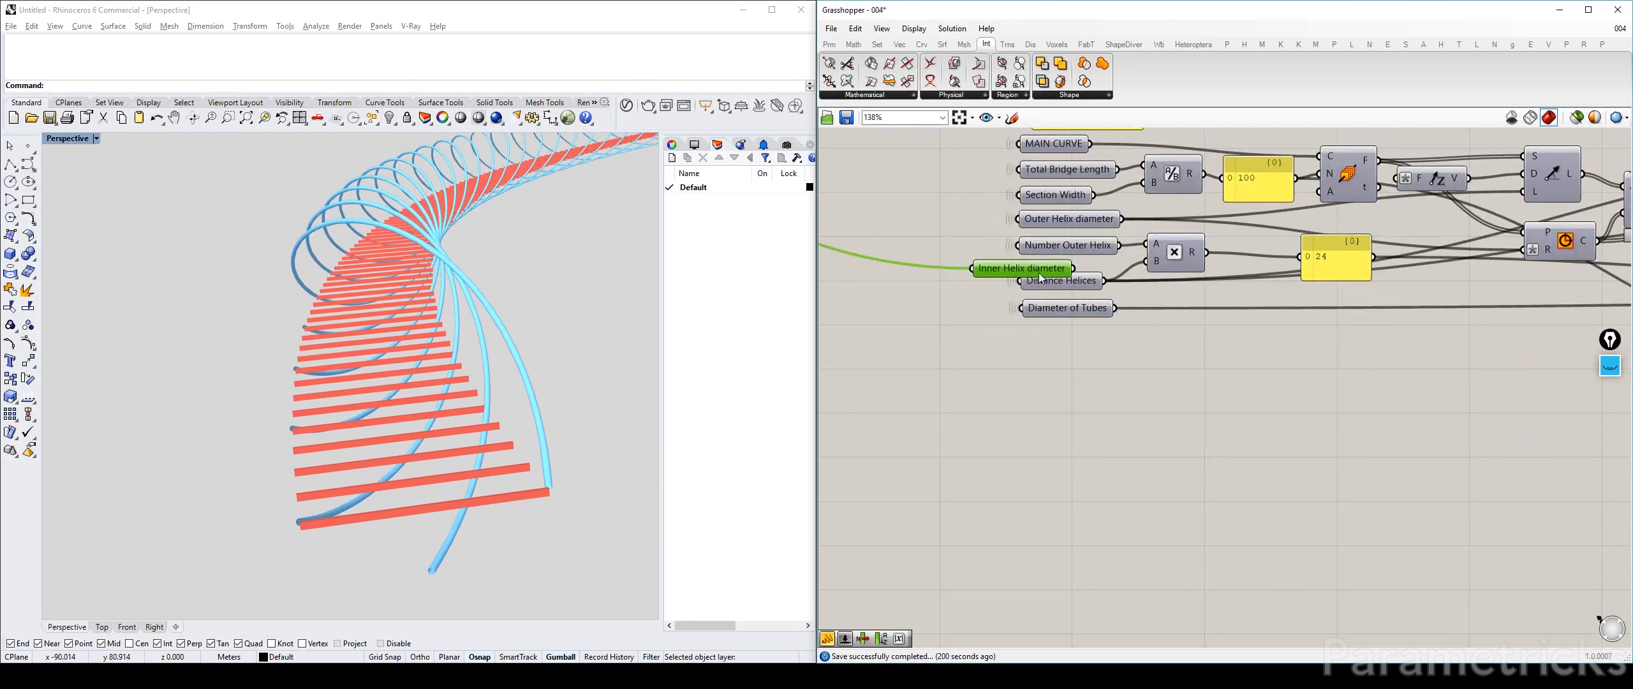
{"action": "left_click_drag", "start_coordinate": [1025, 271], "coordinate": [947, 216]}
{"action": "scroll", "coordinate": [949, 218], "scroll_direction": "up", "scroll_amount": 3}
{"action": "mouse_move", "coordinate": [956, 299]}
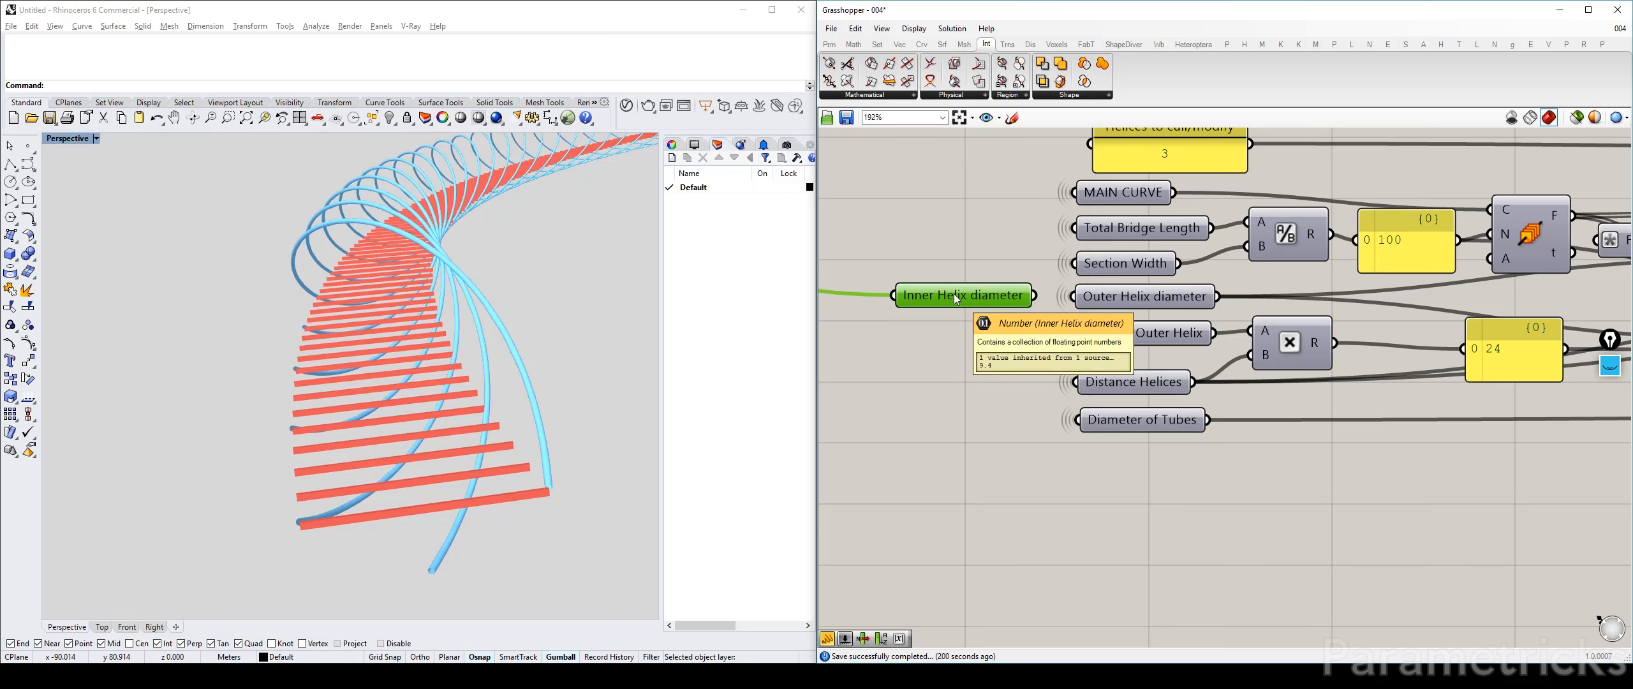
{"action": "left_click", "coordinate": [944, 255]}
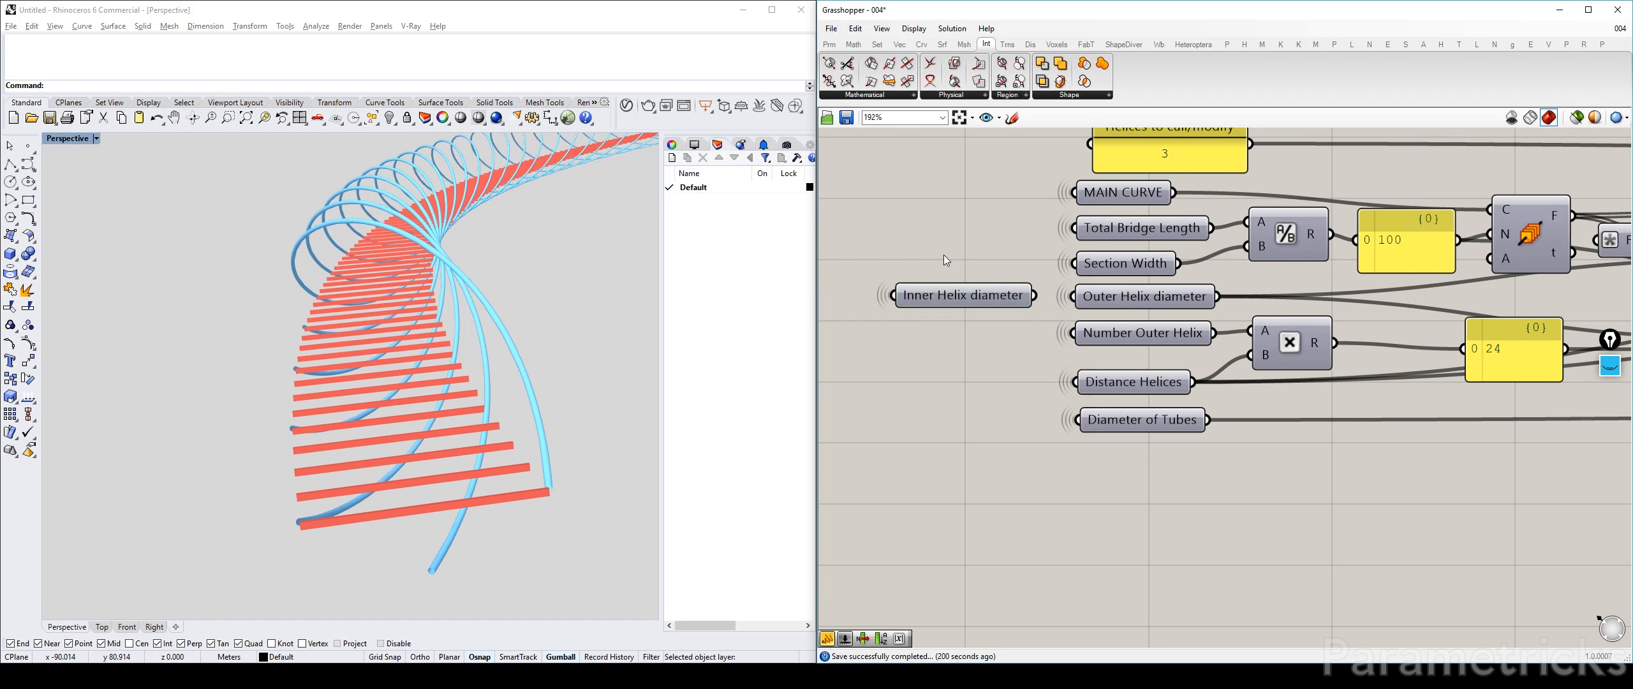
Replace Outer Helix diameter with Inner Helix diameter in the INNER HELIX inputs, transferring all its outgoing wires
{"action": "left_click_drag", "start_coordinate": [1194, 292], "coordinate": [1033, 291]}
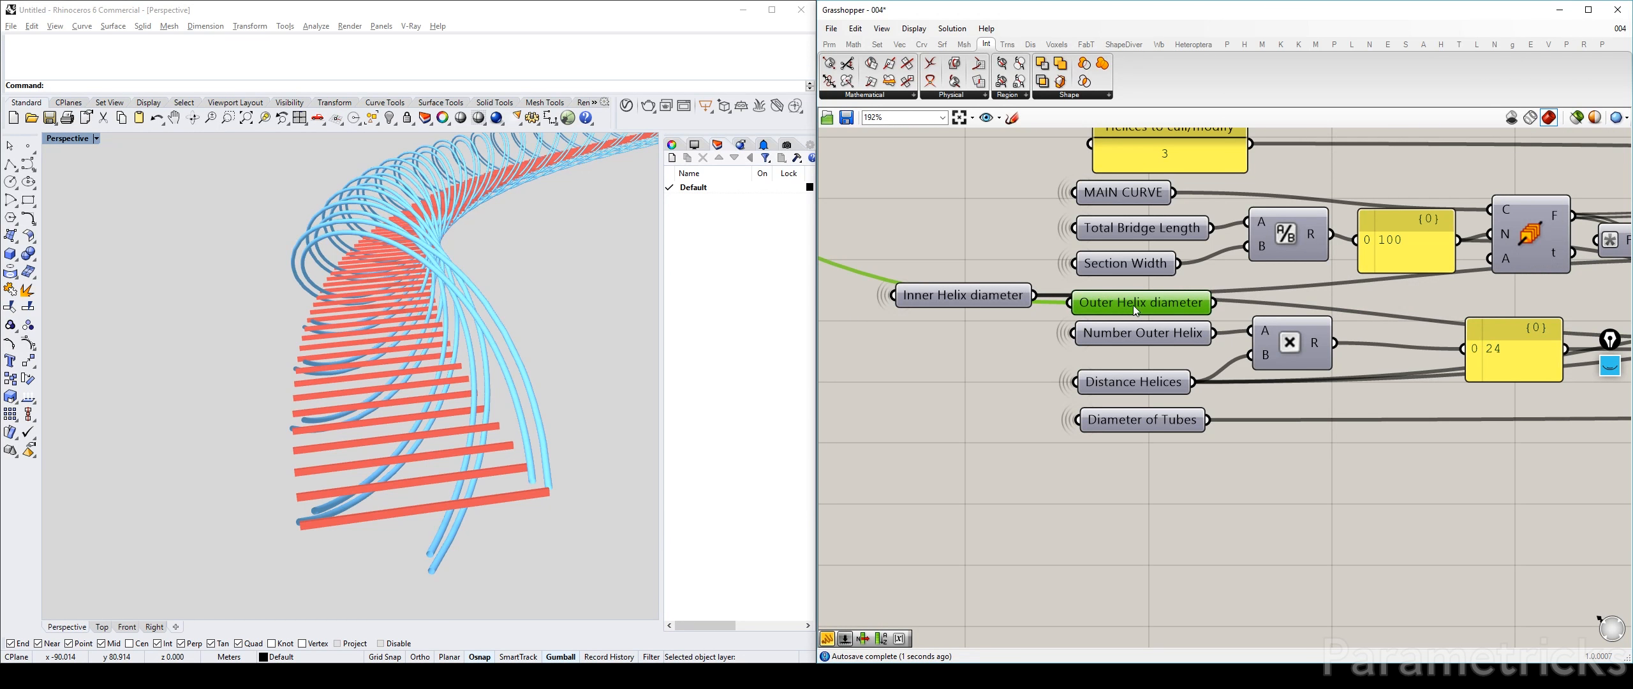
{"action": "left_click_drag", "start_coordinate": [1133, 305], "coordinate": [936, 370]}
{"action": "key", "text": "Delete"}
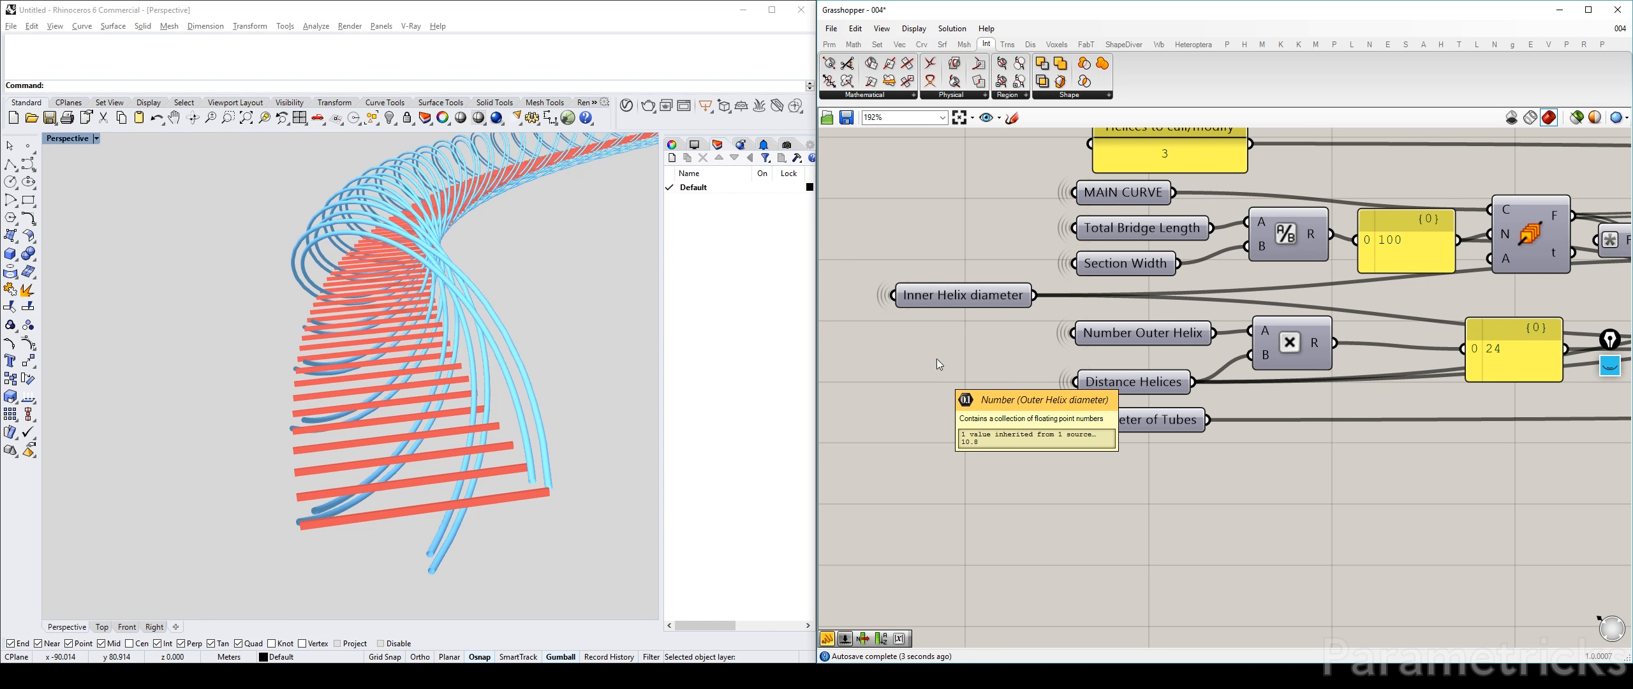
{"action": "left_click_drag", "start_coordinate": [959, 293], "coordinate": [1136, 296]}
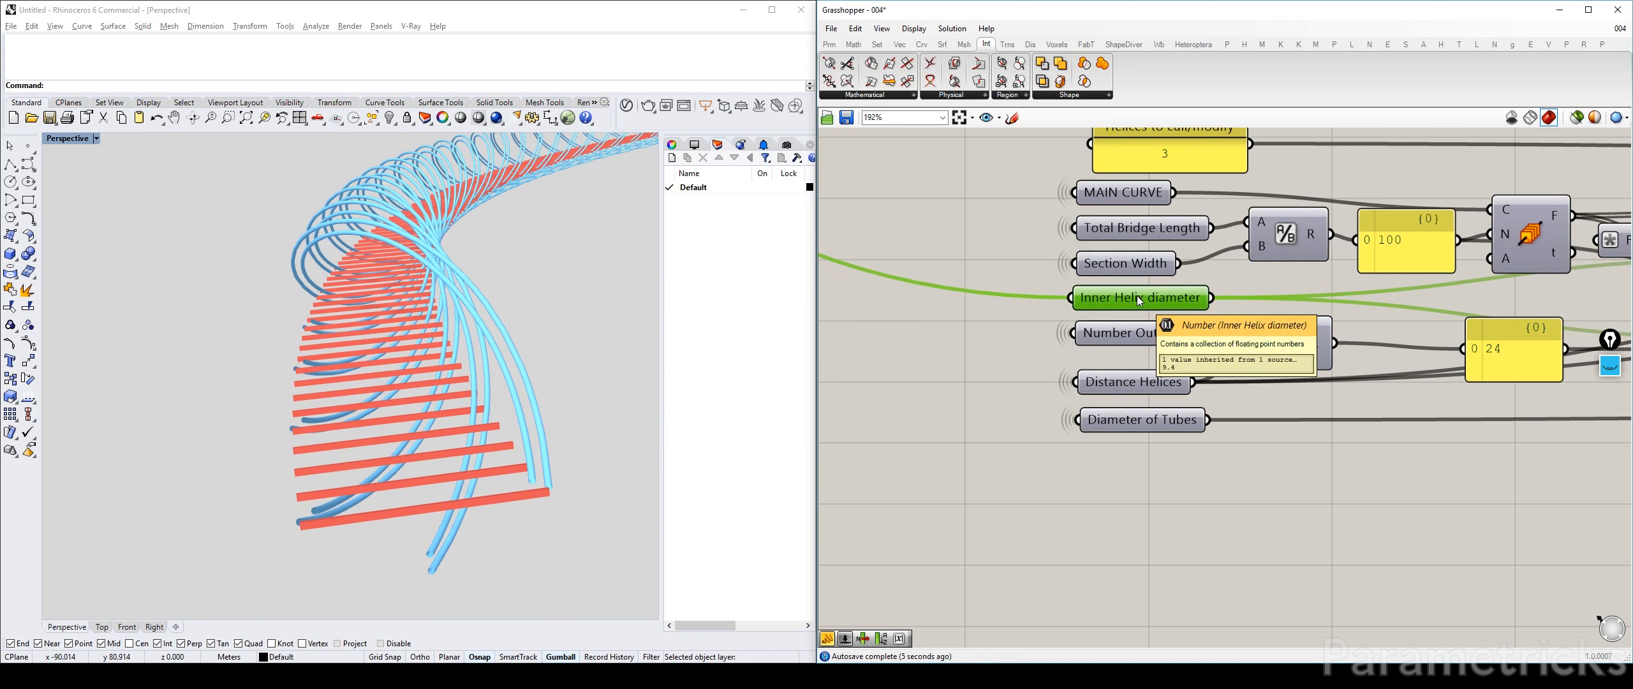
Recolour the swatch of the inner helix preview to a light red with hue 360°
{"action": "scroll", "coordinate": [1136, 296], "scroll_direction": "down", "scroll_amount": 6}
{"action": "scroll", "coordinate": [1288, 319], "scroll_direction": "up", "scroll_amount": 4}
{"action": "left_click", "coordinate": [1289, 319]}
{"action": "mouse_move", "coordinate": [1363, 450]}
{"action": "left_mouse_down"}
{"action": "mouse_move", "coordinate": [1390, 452]}
{"action": "mouse_move", "coordinate": [1334, 468]}
{"action": "mouse_move", "coordinate": [1377, 464]}
{"action": "left_mouse_up"}
{"action": "mouse_move", "coordinate": [1344, 452]}
{"action": "left_mouse_down"}
{"action": "mouse_move", "coordinate": [1430, 453]}
{"action": "mouse_move", "coordinate": [1351, 467]}
{"action": "left_mouse_up"}
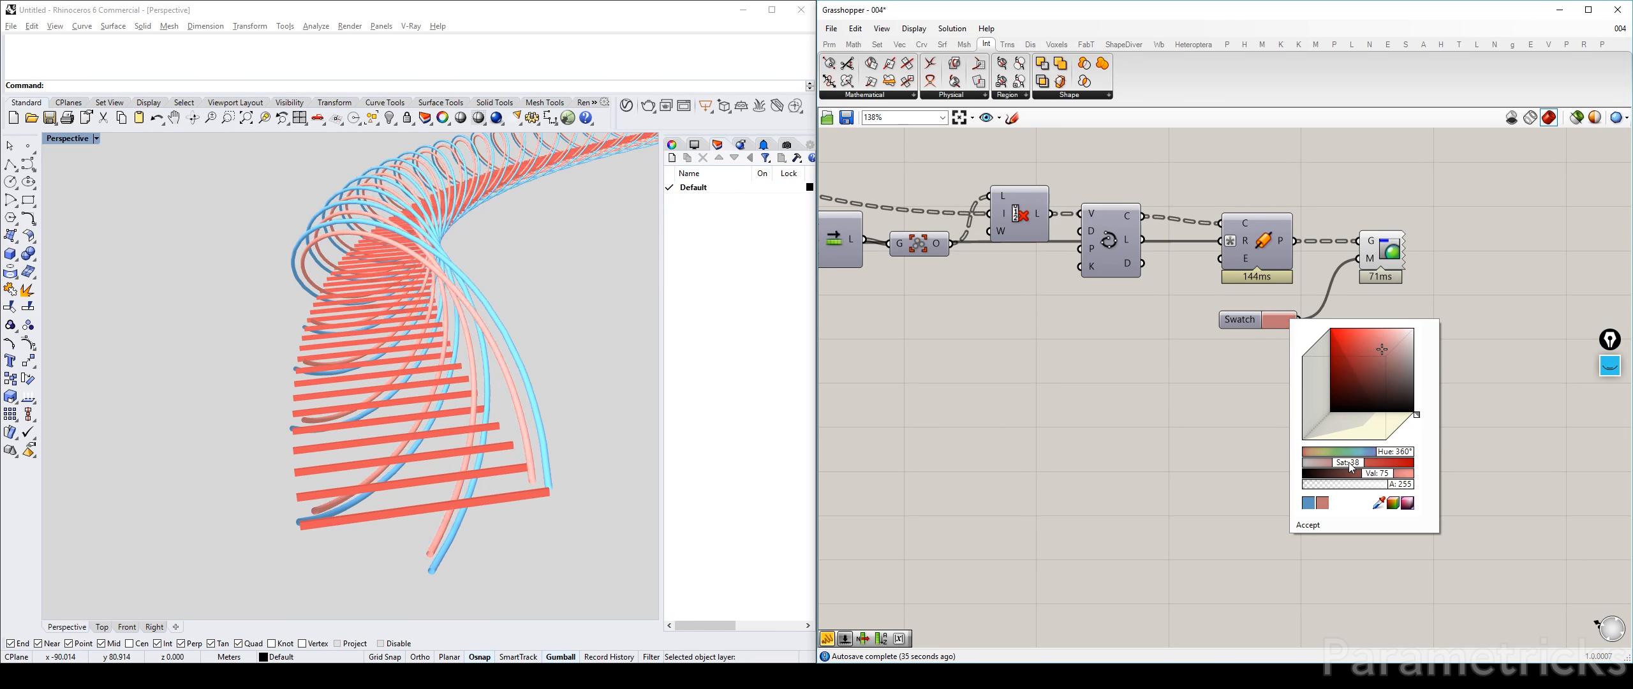
Recolour the swatch of the I-Beams preview to blue with hue 230°
{"action": "scroll", "coordinate": [1243, 410], "scroll_direction": "down", "scroll_amount": 3}
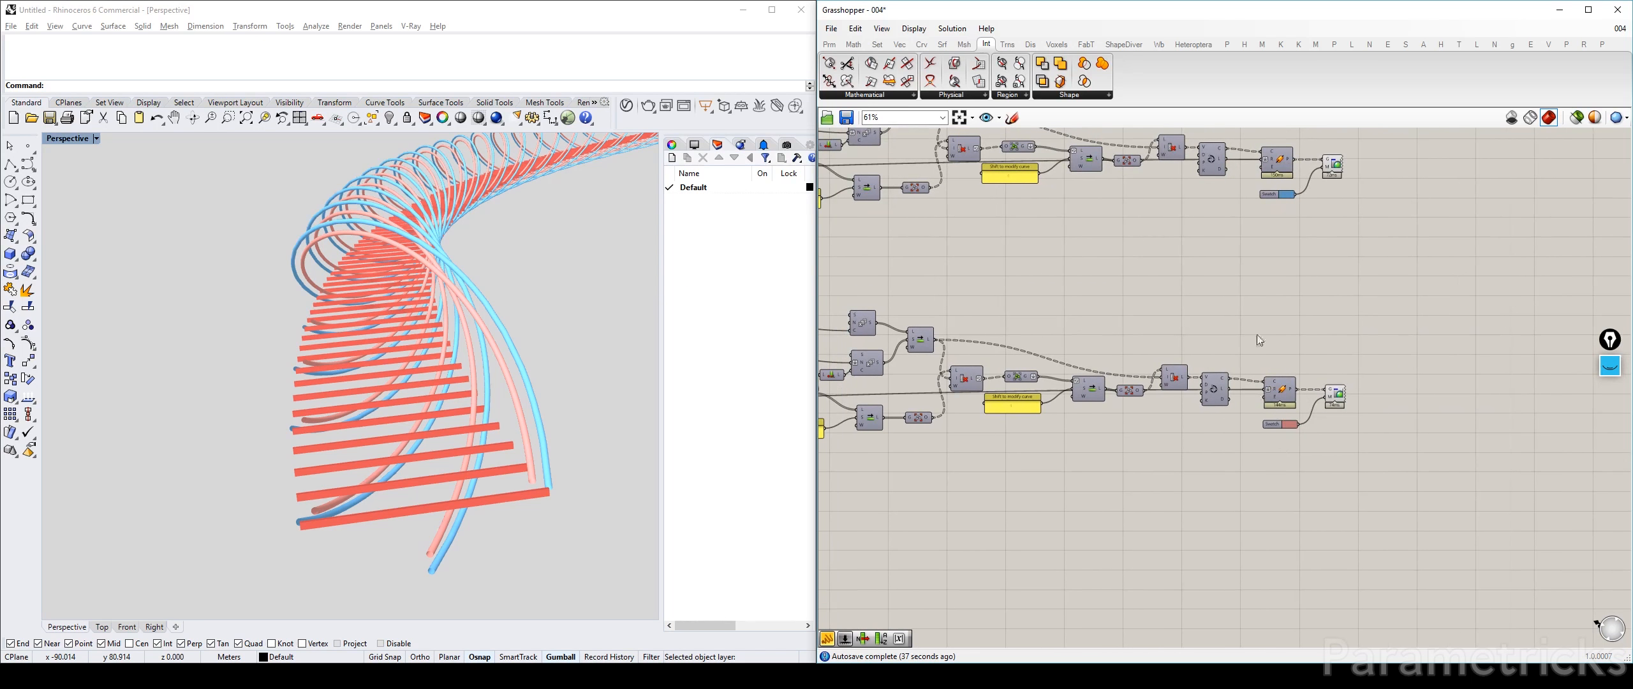
{"action": "scroll", "coordinate": [1263, 328], "scroll_direction": "up", "scroll_amount": 4}
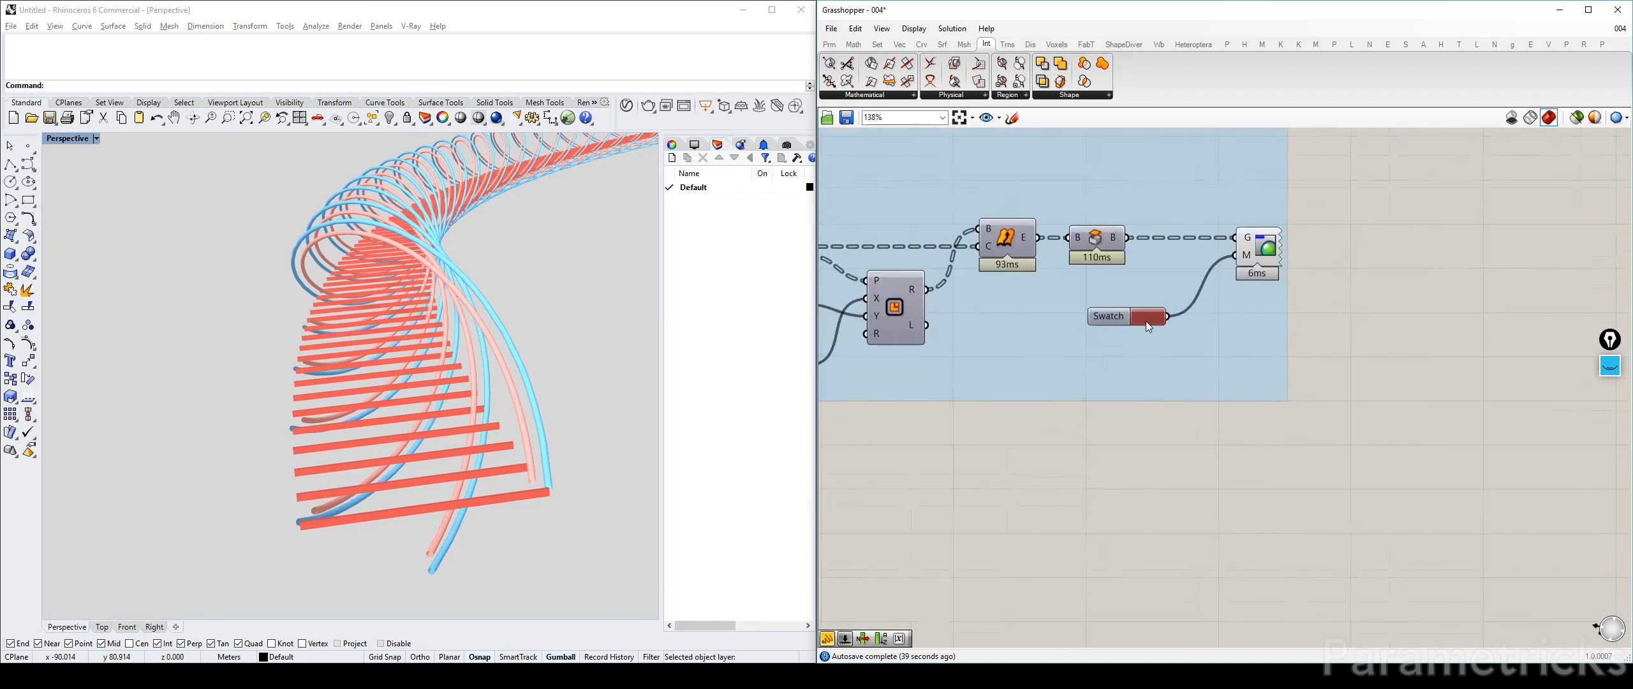
{"action": "left_click", "coordinate": [1150, 317]}
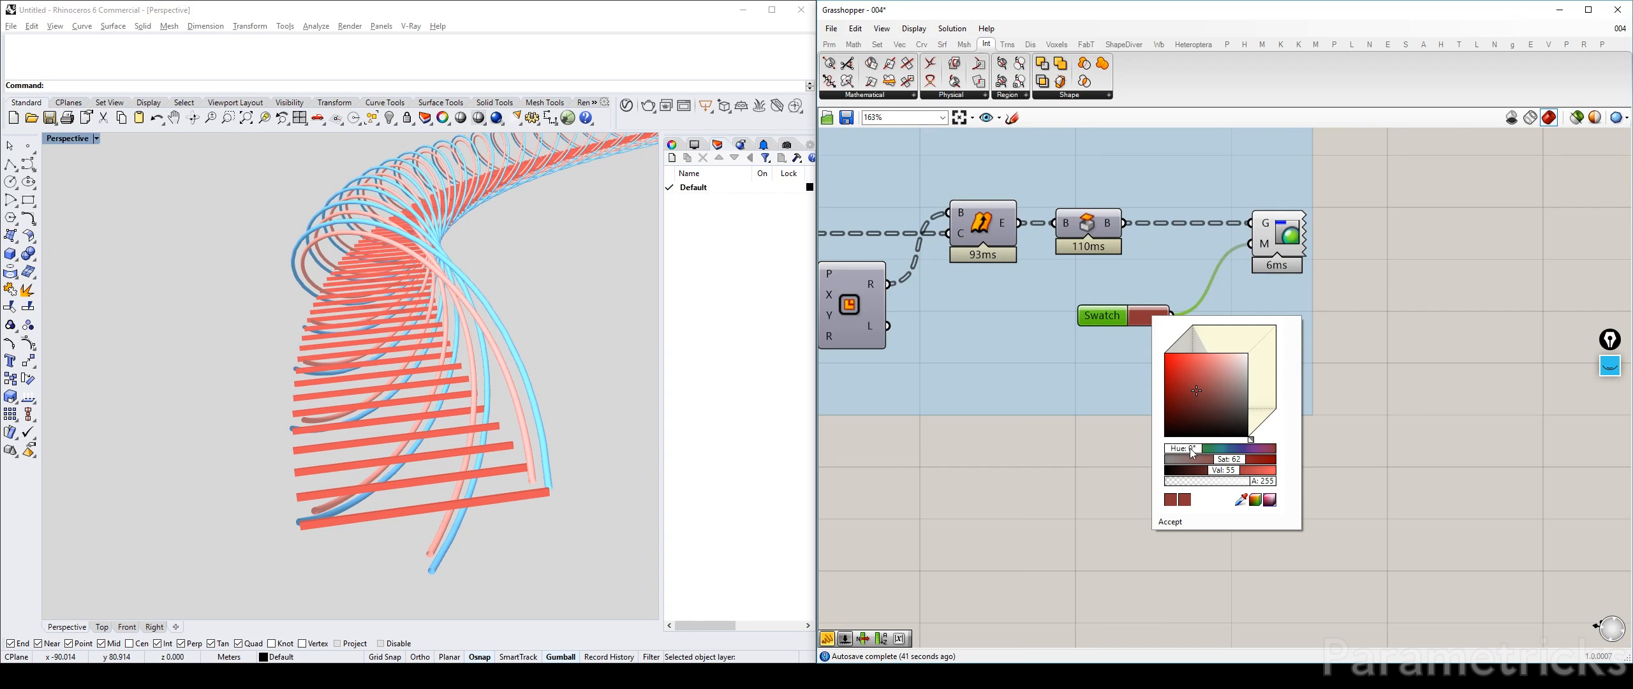
{"action": "left_click_drag", "start_coordinate": [1190, 448], "coordinate": [1240, 455]}
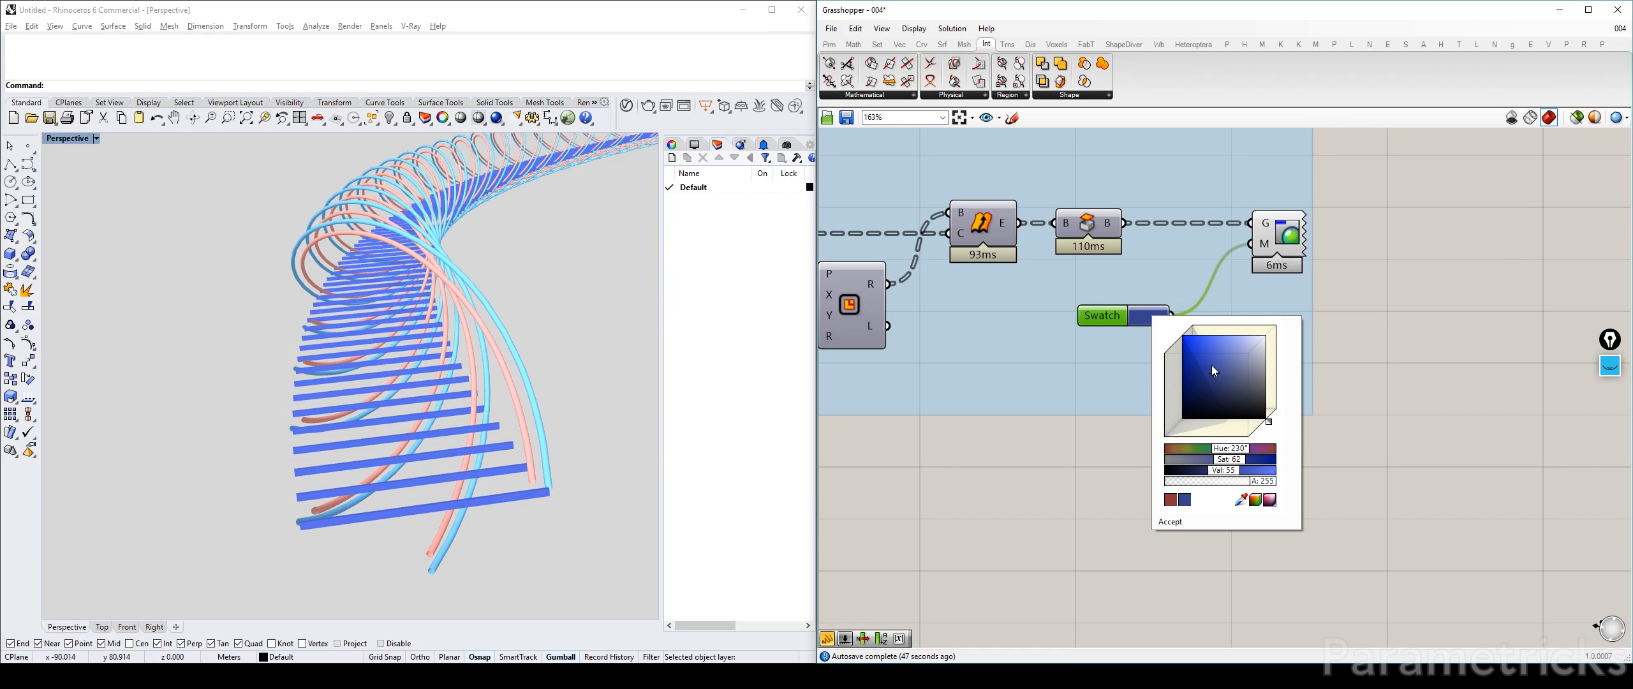
Examine the Inner Helix diameter and Number Outer Helix parameters among the inputs of the INNER HELIX definition
{"action": "scroll", "coordinate": [1123, 382], "scroll_direction": "down", "scroll_amount": 4}
{"action": "right_click_drag", "start_coordinate": [1127, 395], "coordinate": [1401, 153]}
{"action": "right_click_drag", "start_coordinate": [1007, 414], "coordinate": [1409, 159]}
{"action": "right_click_drag", "start_coordinate": [909, 373], "coordinate": [1080, 324]}
{"action": "scroll", "coordinate": [1079, 324], "scroll_direction": "up", "scroll_amount": 6}
{"action": "left_click", "coordinate": [1038, 317]}
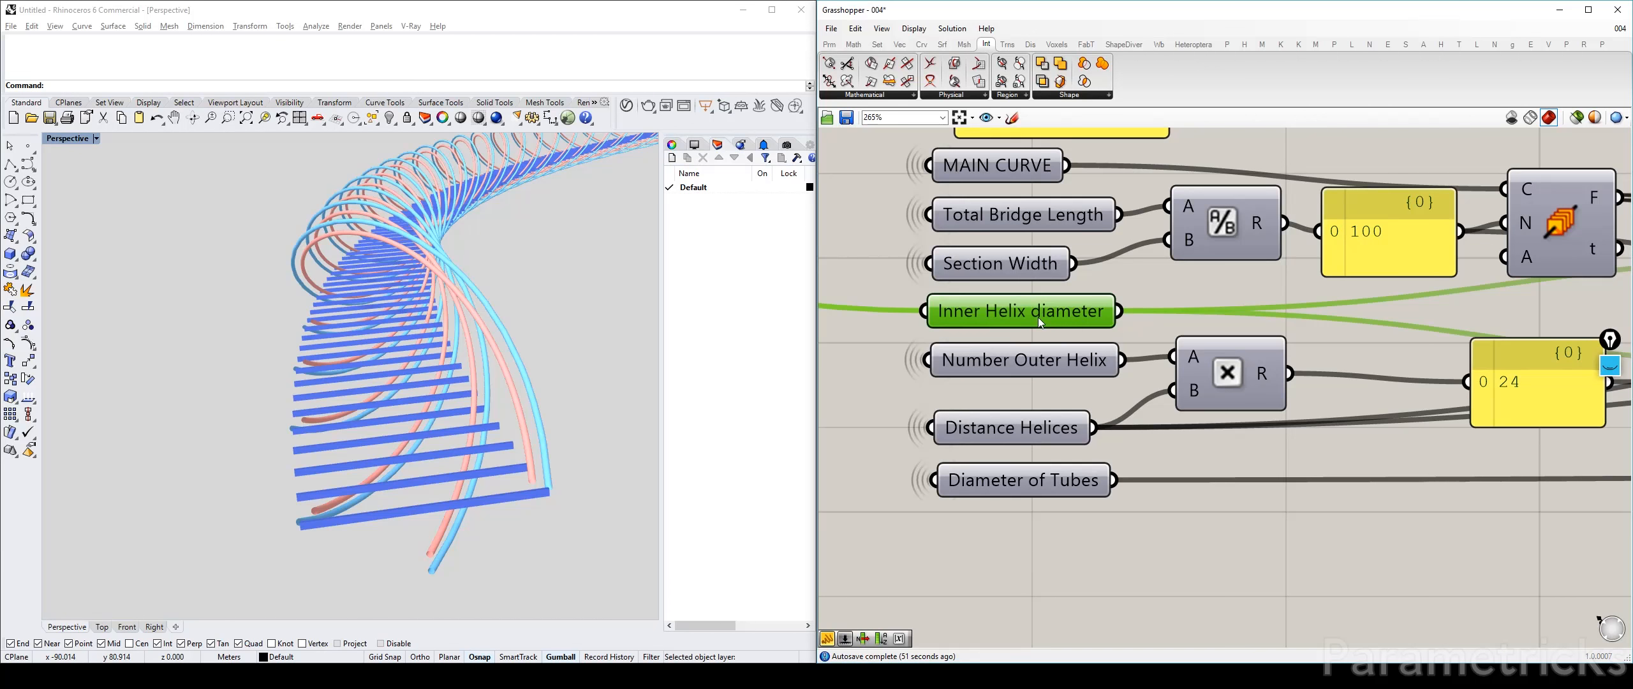
{"action": "left_click", "coordinate": [1063, 362]}
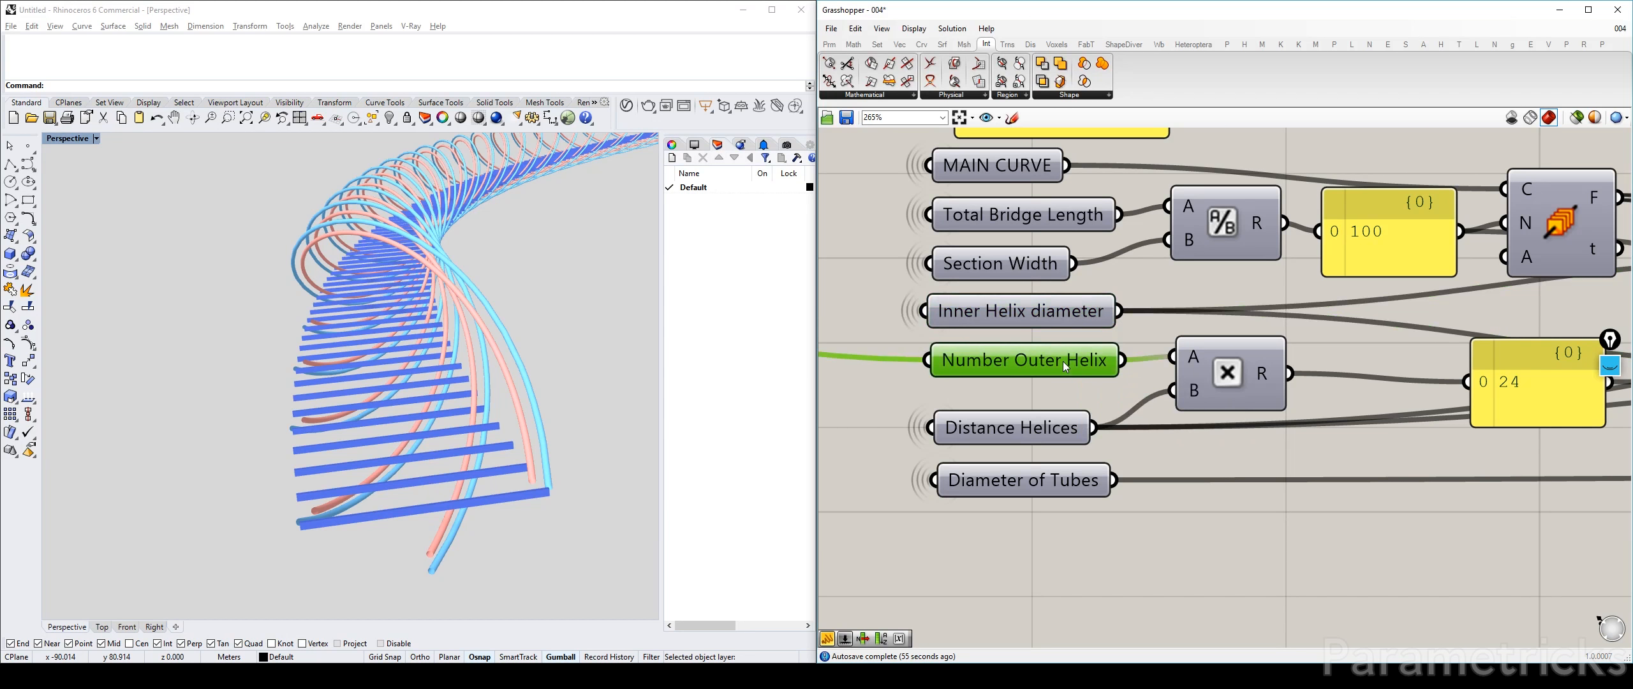
Trace the wire of the INNER HELIX Number Outer Helix input back to its source parameter and slider in the main parameter list
{"action": "scroll", "coordinate": [1062, 362], "scroll_direction": "down", "scroll_amount": 8}
{"action": "right_click_drag", "start_coordinate": [864, 230], "coordinate": [1366, 454]}
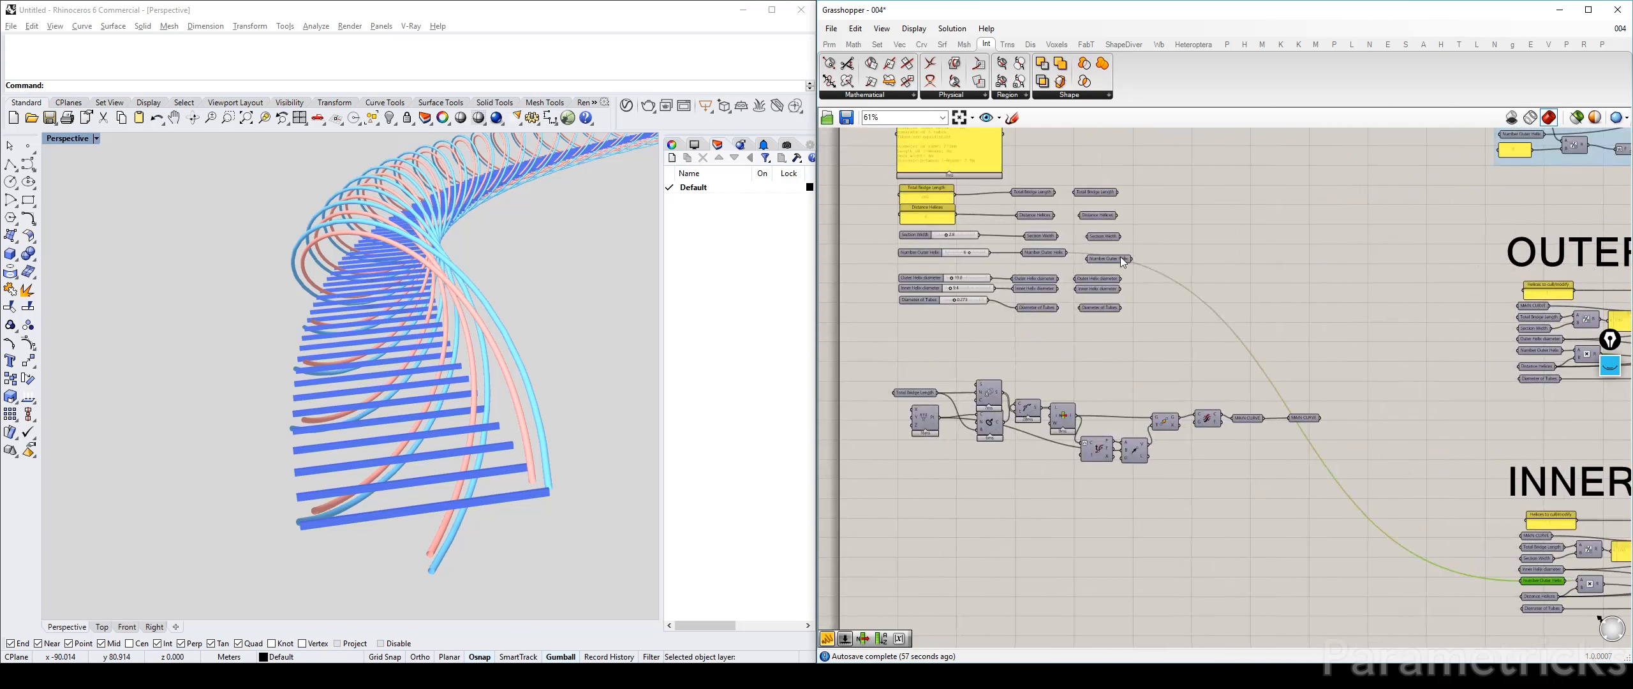
{"action": "scroll", "coordinate": [1120, 256], "scroll_direction": "up", "scroll_amount": 2}
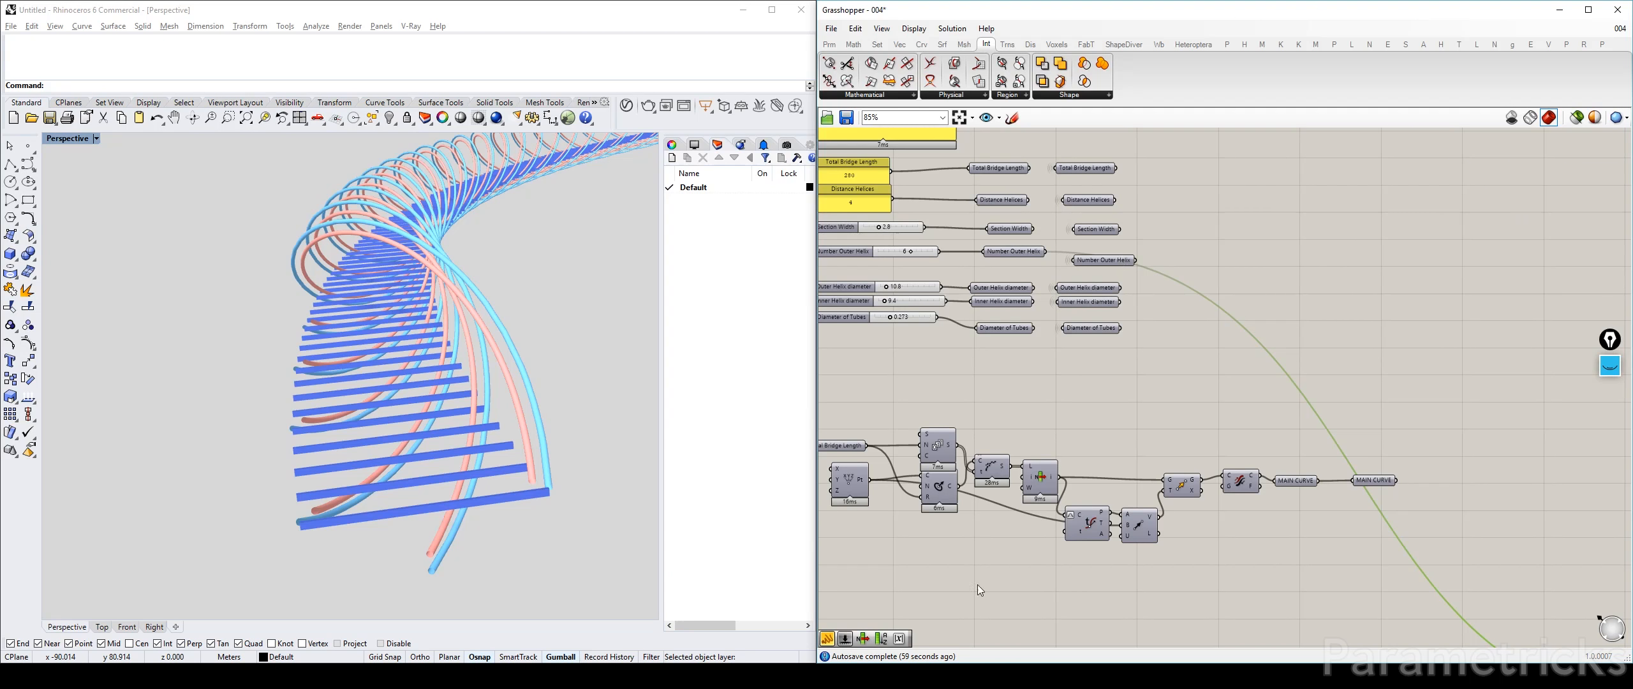
{"action": "left_click", "coordinate": [1297, 319]}
{"action": "scroll", "coordinate": [1103, 262], "scroll_direction": "up", "scroll_amount": 2}
{"action": "right_click_drag", "start_coordinate": [1103, 262], "coordinate": [1368, 281]}
{"action": "left_click", "coordinate": [1368, 280]}
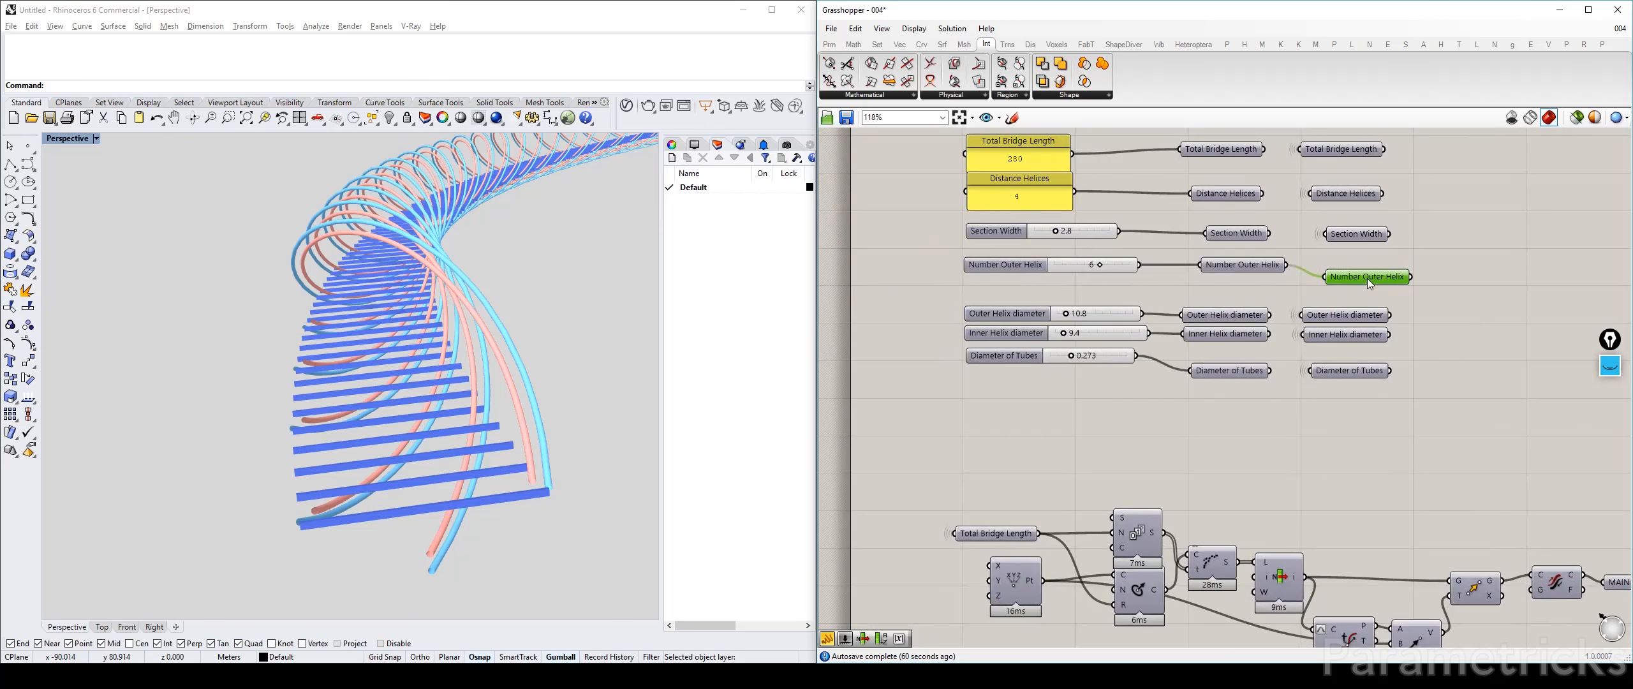
Follow the Number Outer Helix input through the multiplication to the curve division points in the INNER HELIX definition
{"action": "right_click_drag", "start_coordinate": [1255, 342], "coordinate": [1234, 324]}
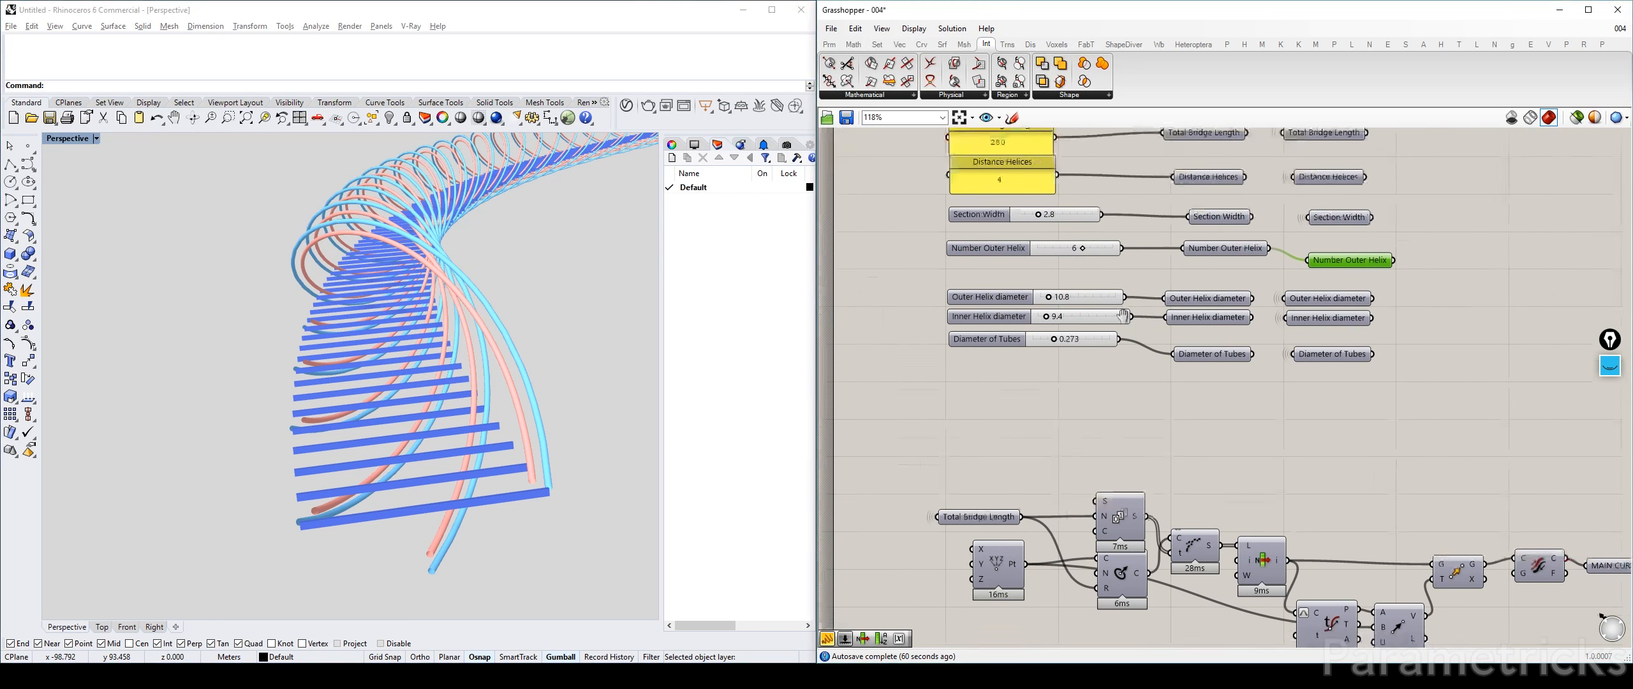
{"action": "scroll", "coordinate": [1234, 324], "scroll_direction": "down", "scroll_amount": 4}
{"action": "right_click_drag", "start_coordinate": [1403, 319], "coordinate": [1095, 276]}
{"action": "scroll", "coordinate": [1095, 275], "scroll_direction": "up", "scroll_amount": 5}
{"action": "left_click", "coordinate": [1076, 313]}
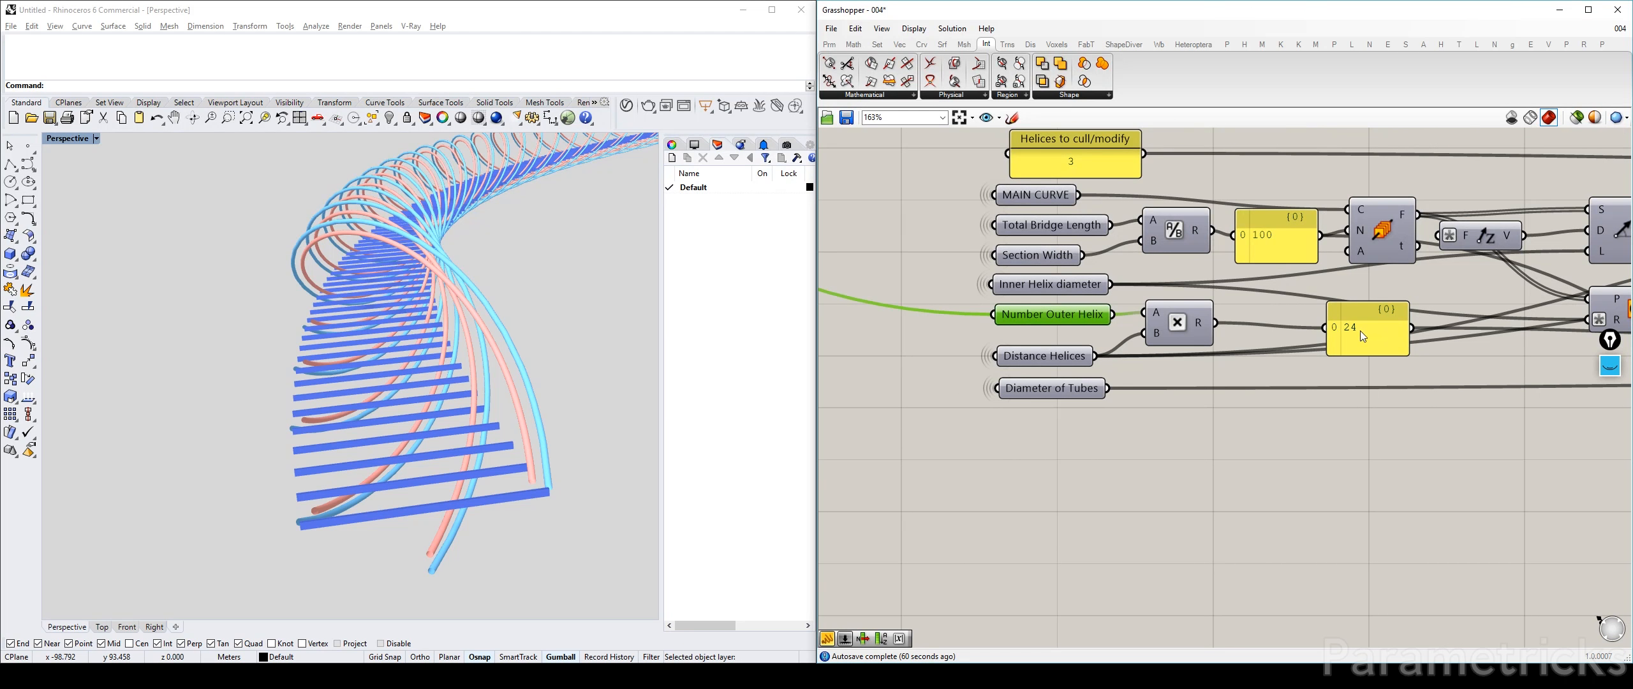
{"action": "left_click_drag", "start_coordinate": [1380, 342], "coordinate": [1349, 327]}
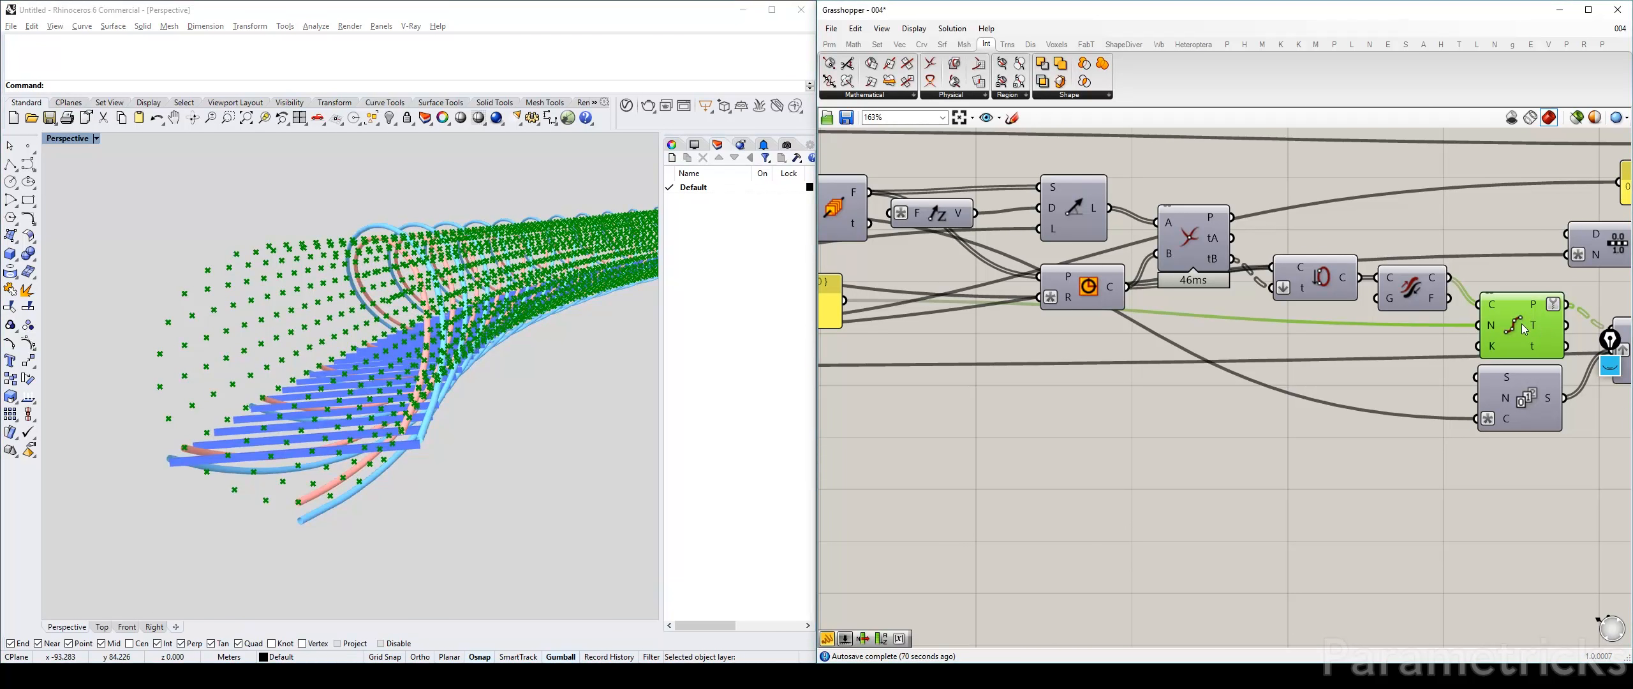
Check the Distance Helices and Diameter of Tubes inputs, and select the whole column of INNER HELIX inputs to see its wires
{"action": "scroll", "coordinate": [1077, 335], "scroll_direction": "up", "scroll_amount": 4}
{"action": "left_click", "coordinate": [1103, 367]}
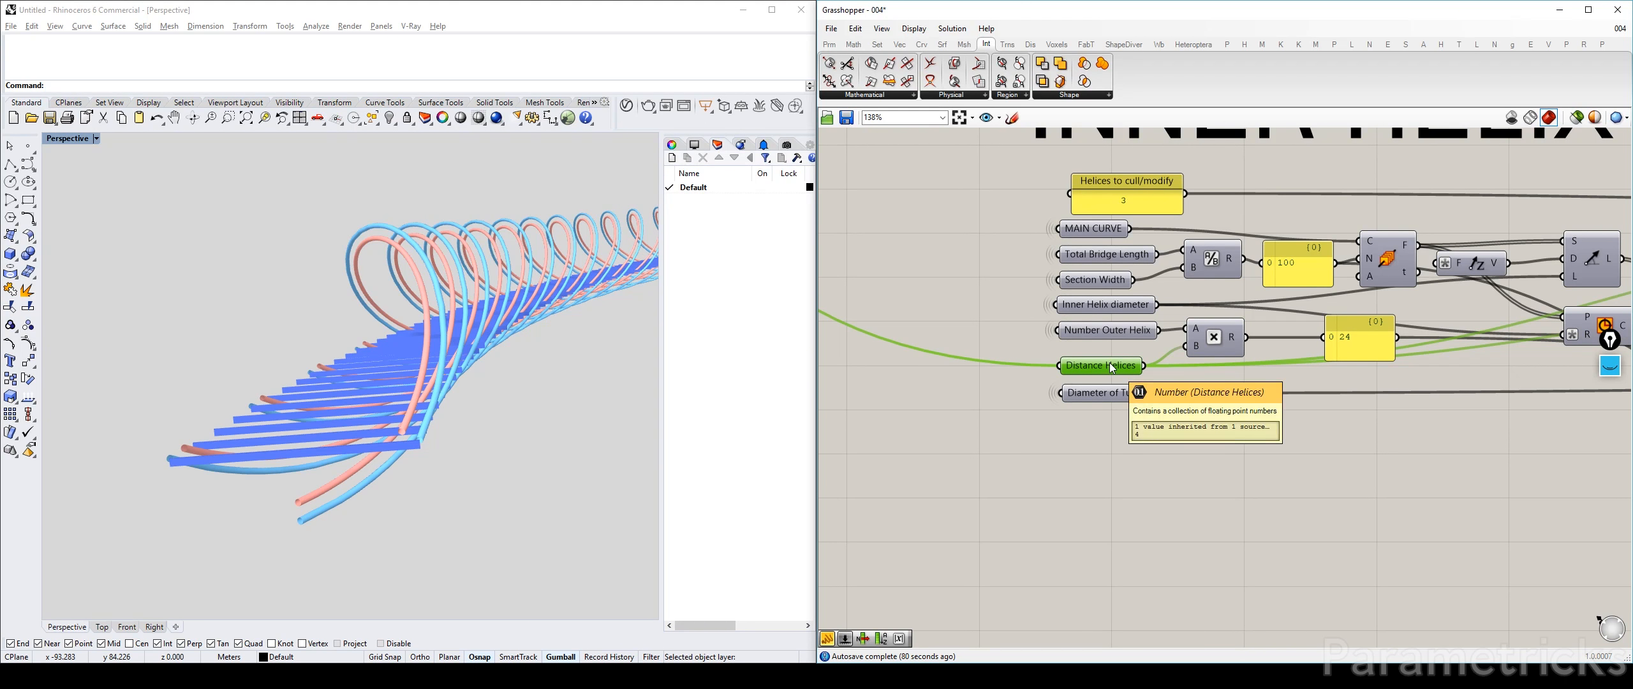
{"action": "mouse_move", "coordinate": [1102, 394]}
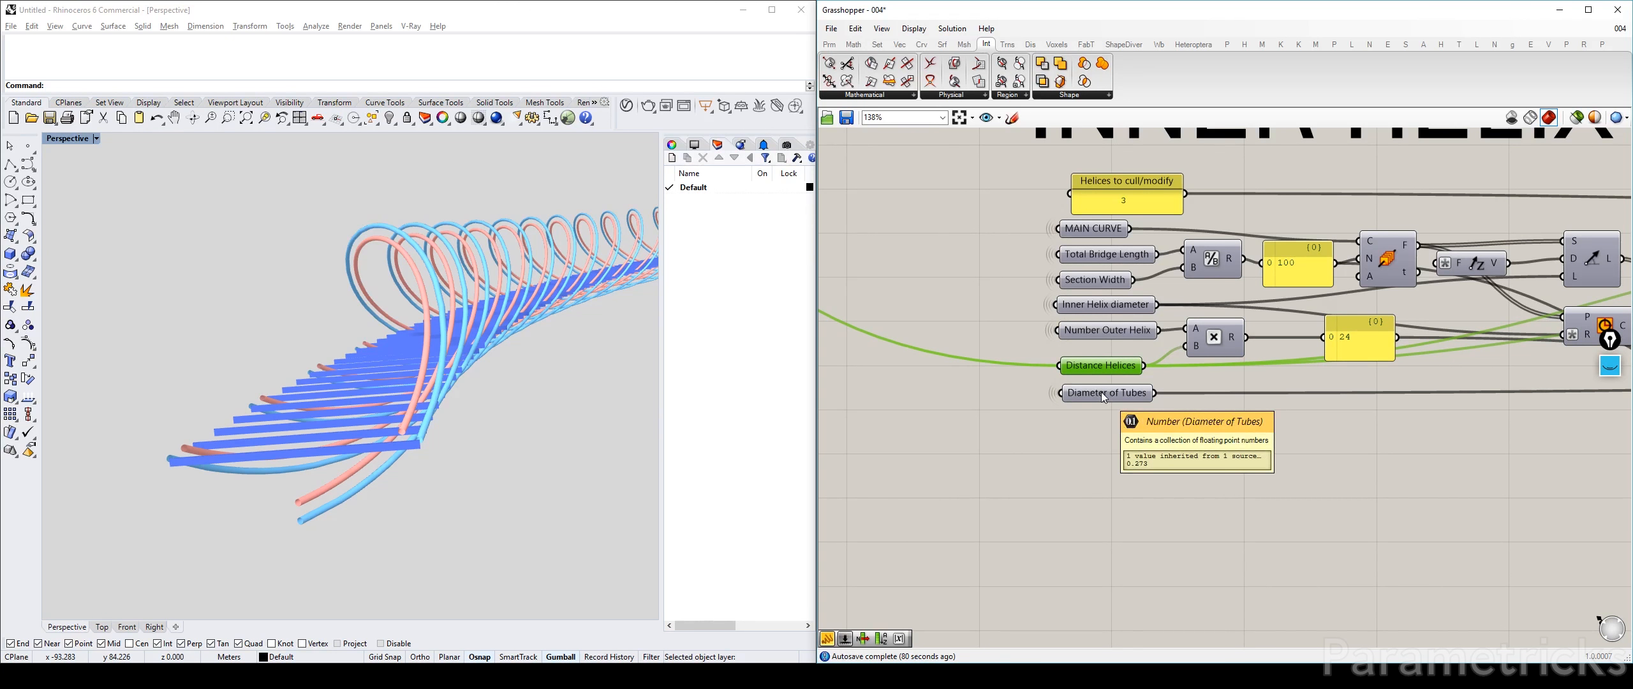
{"action": "left_click_drag", "start_coordinate": [1131, 474], "coordinate": [1044, 204]}
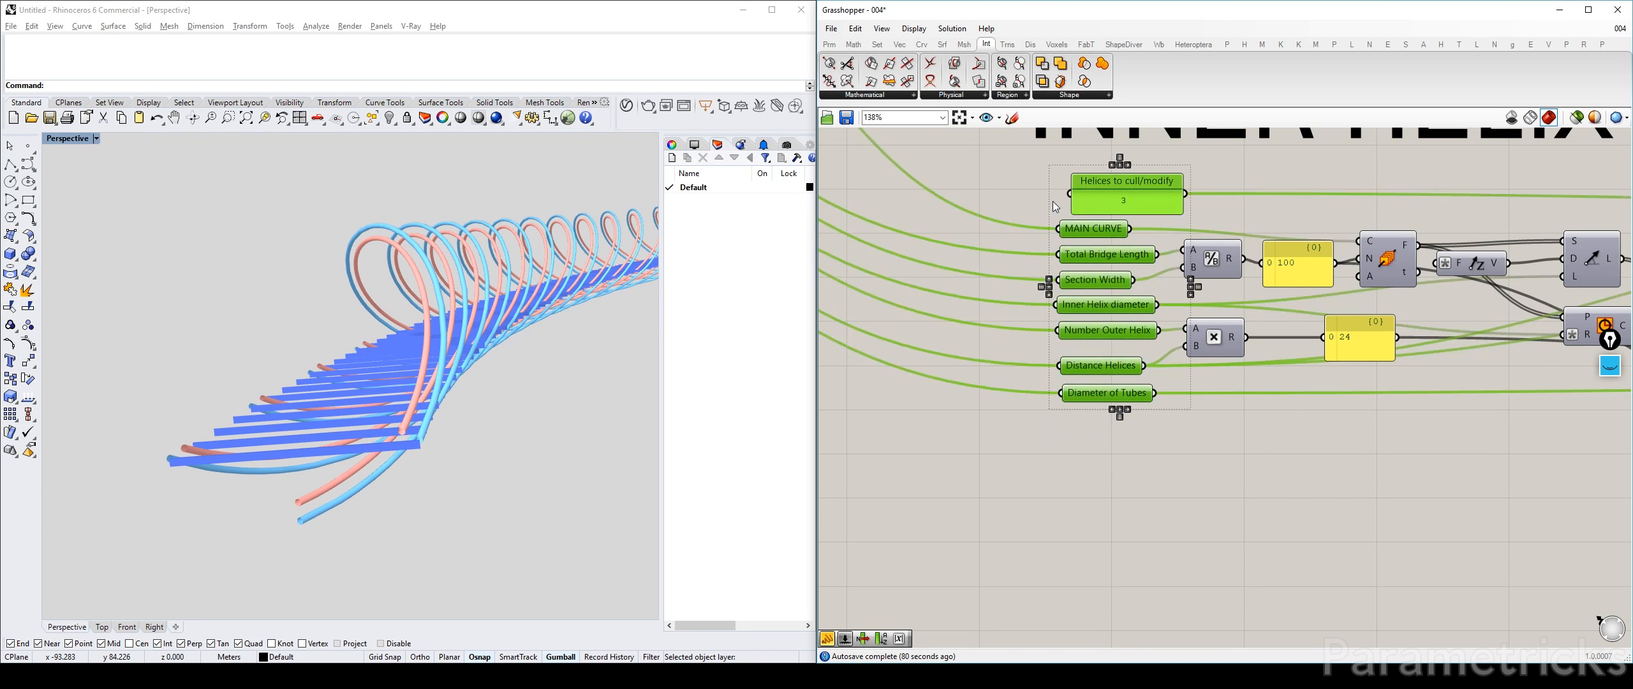
{"action": "left_click", "coordinate": [1110, 161]}
{"action": "left_click", "coordinate": [1257, 202]}
Inspect the line and Circle components of the INNER HELIX, viewing the circles from another angle in the Perspective view
{"action": "right_click_drag", "start_coordinate": [1259, 204], "coordinate": [1015, 204]}
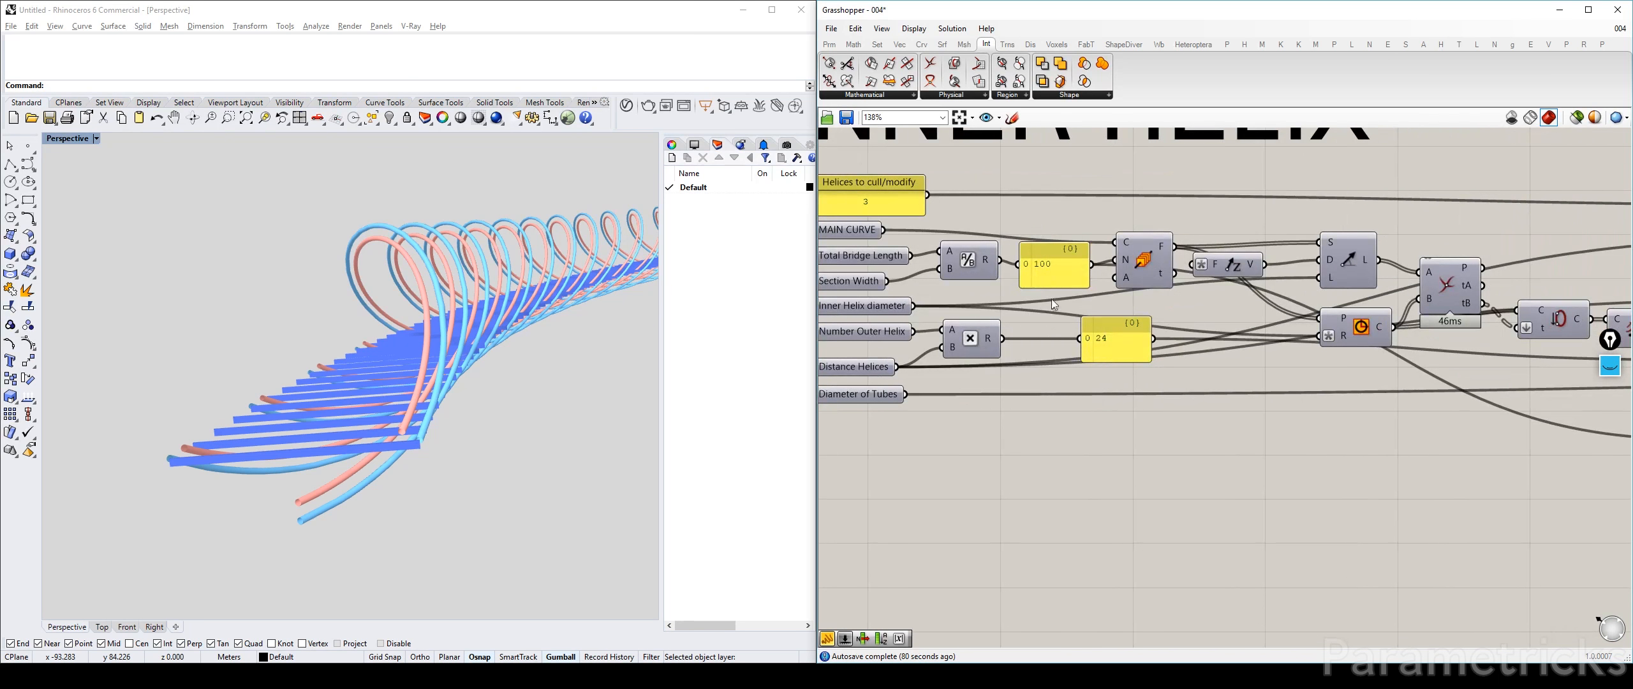
{"action": "right_click_drag", "start_coordinate": [1246, 271], "coordinate": [1081, 271]}
{"action": "left_click", "coordinate": [1181, 270]}
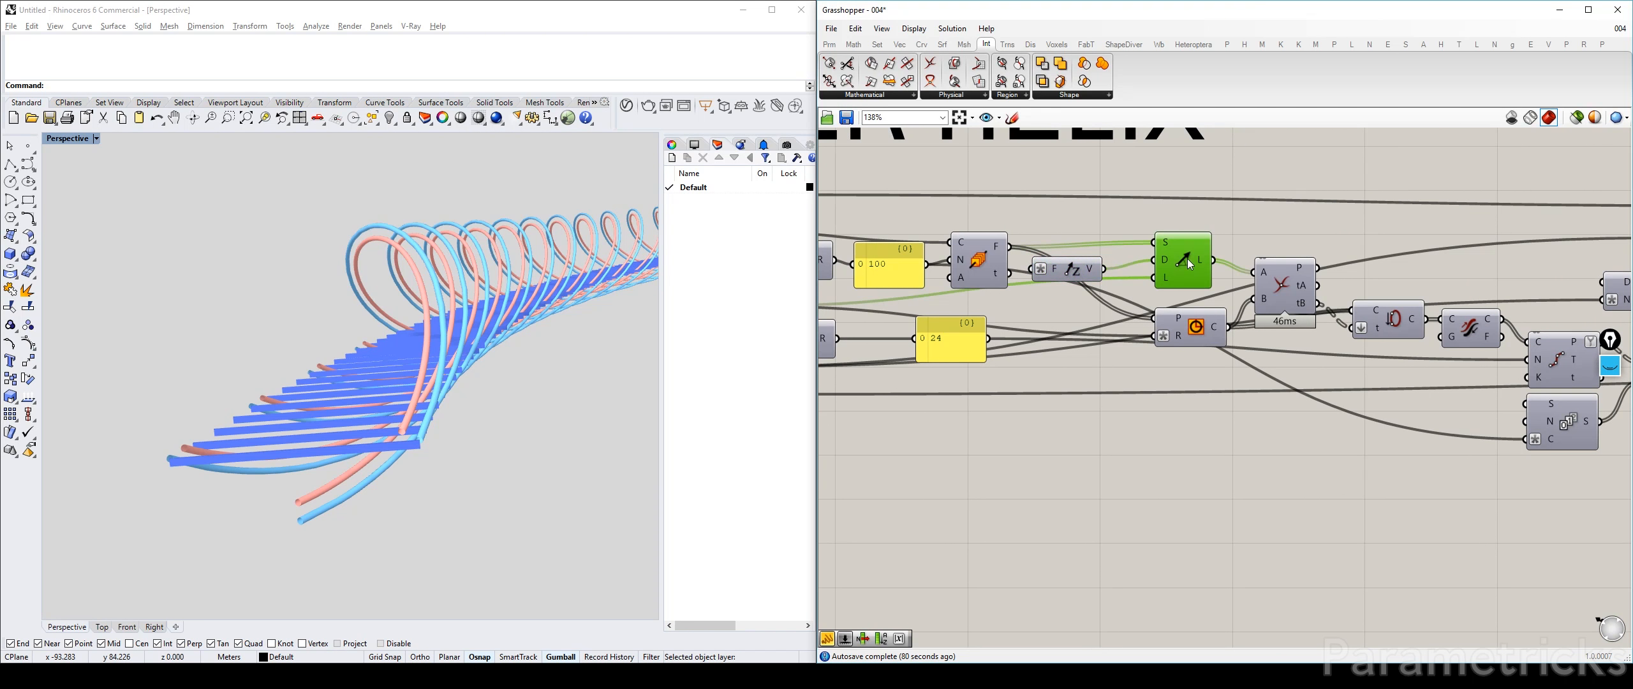
{"action": "left_click", "coordinate": [1186, 328]}
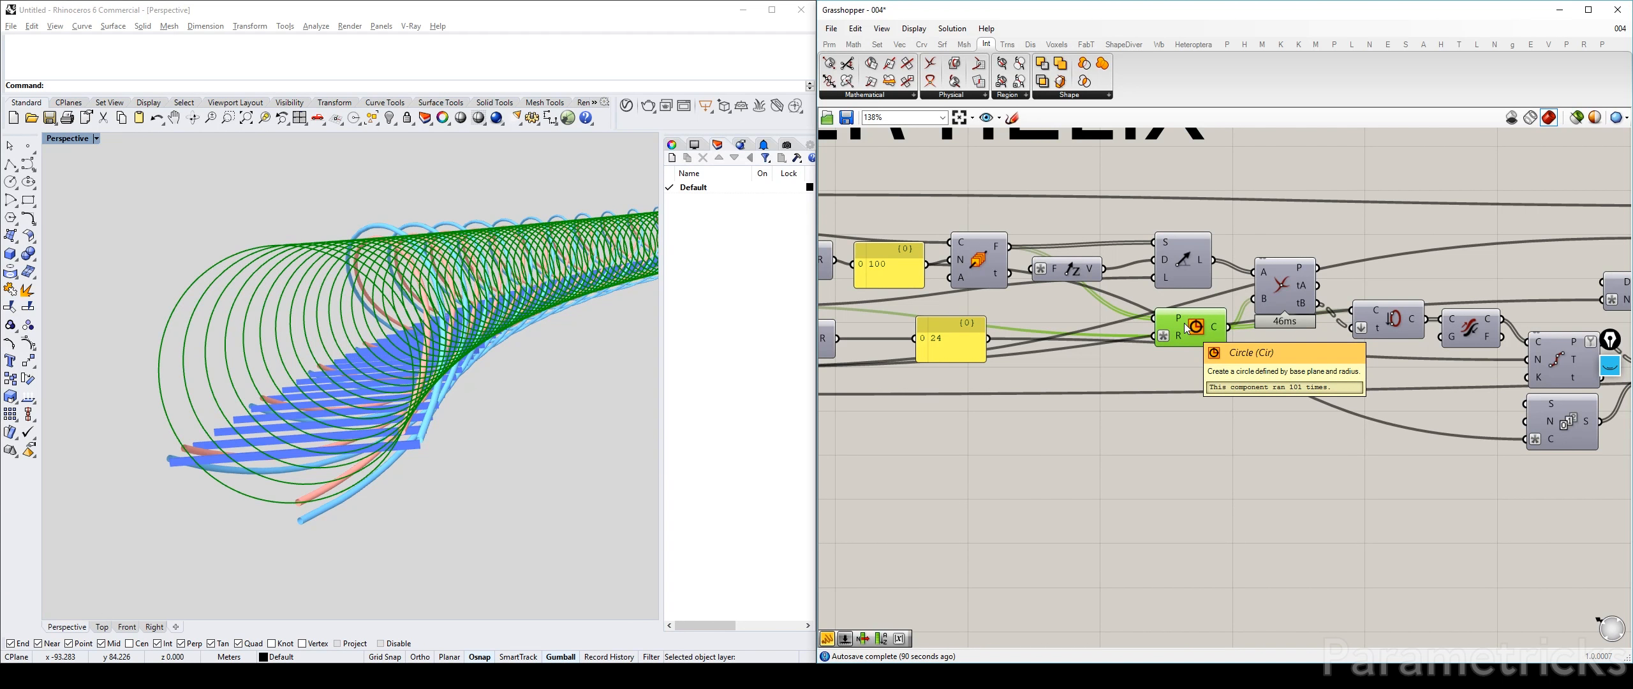
{"action": "right_click_drag", "start_coordinate": [311, 315], "coordinate": [459, 342]}
{"action": "right_click_drag", "start_coordinate": [1174, 337], "coordinate": [1199, 339]}
{"action": "right_click_drag", "start_coordinate": [1065, 340], "coordinate": [1270, 337]}
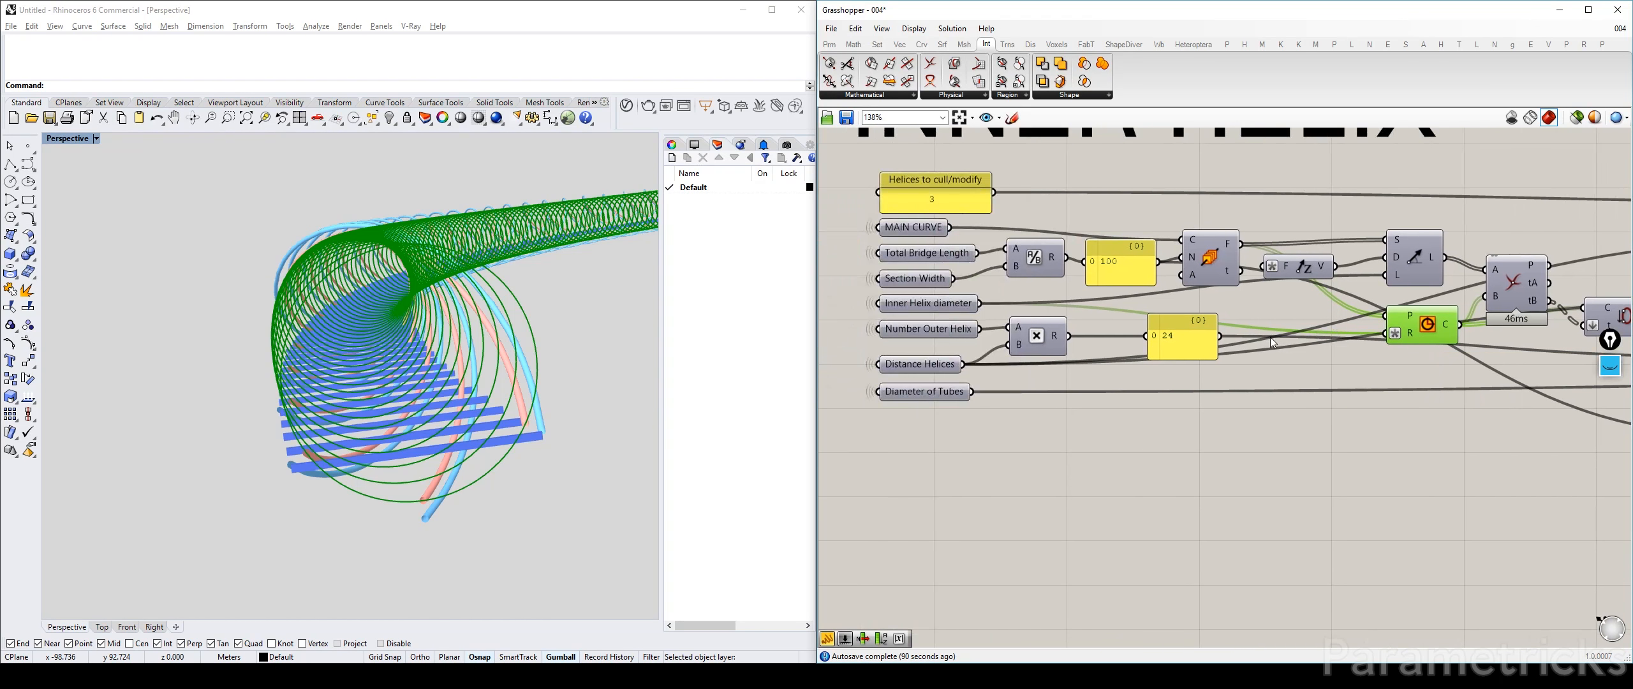
{"action": "mouse_move", "coordinate": [933, 302]}
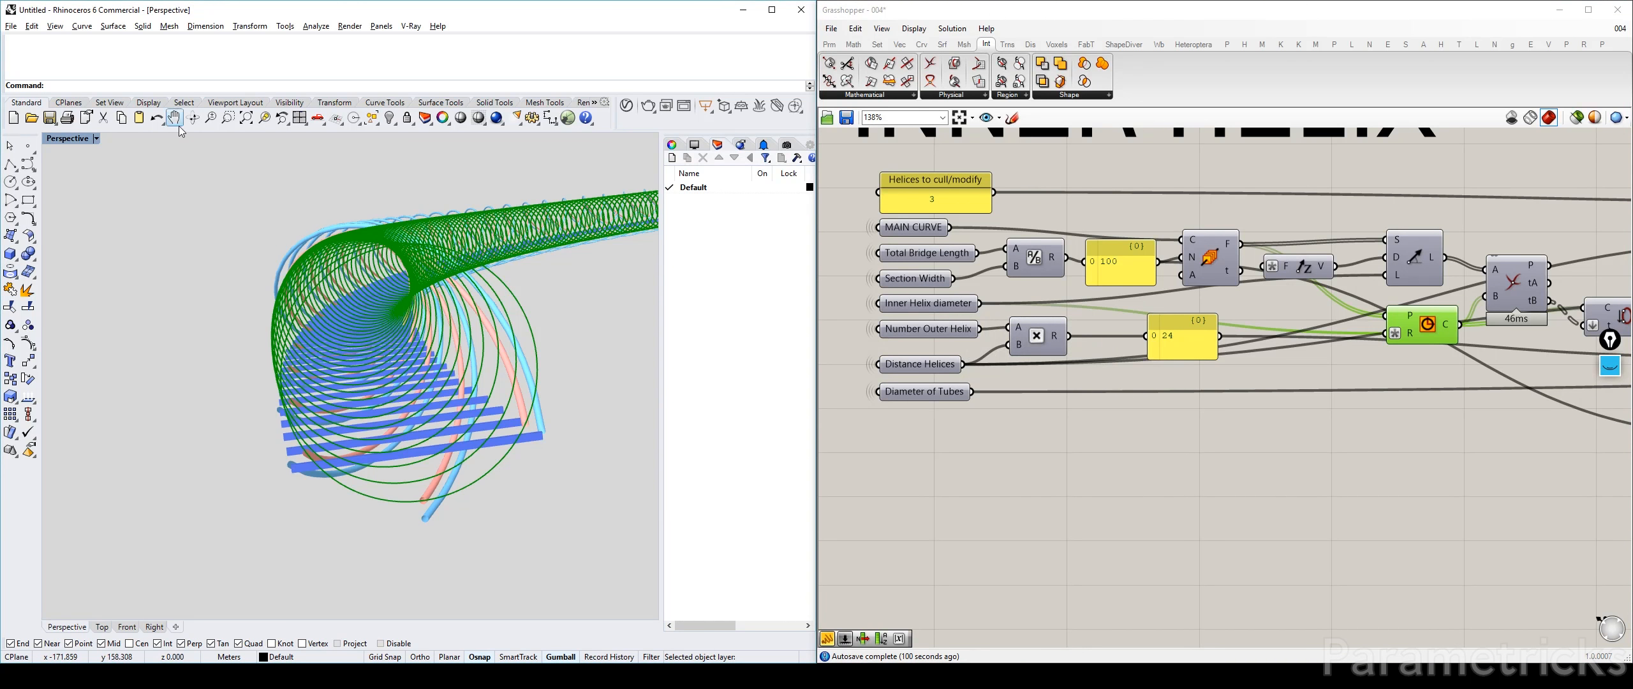
Maximize the Front viewport on the inner helix circles and try to change its display mode
{"action": "double_click", "coordinate": [68, 138]}
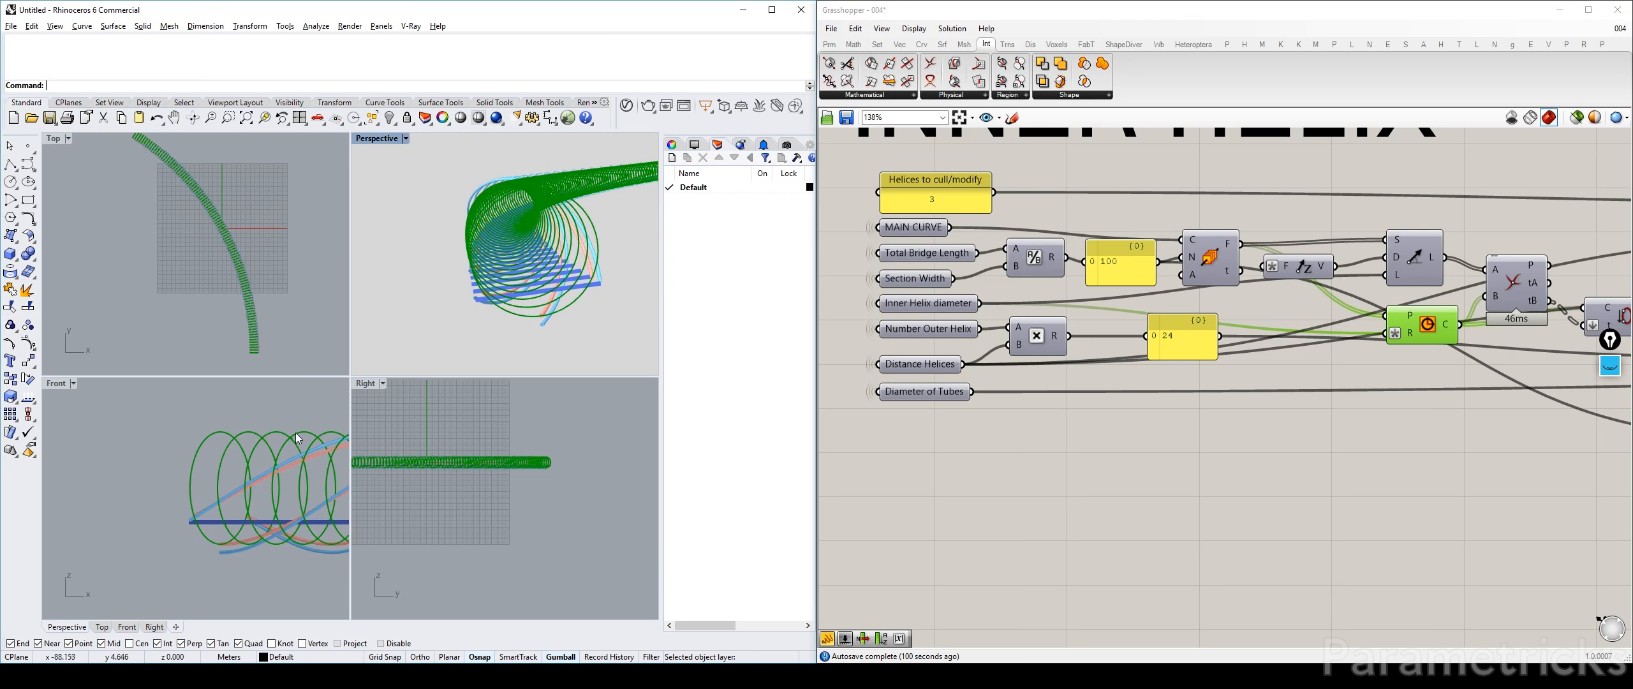
{"action": "right_click_drag", "start_coordinate": [230, 440], "coordinate": [135, 434]}
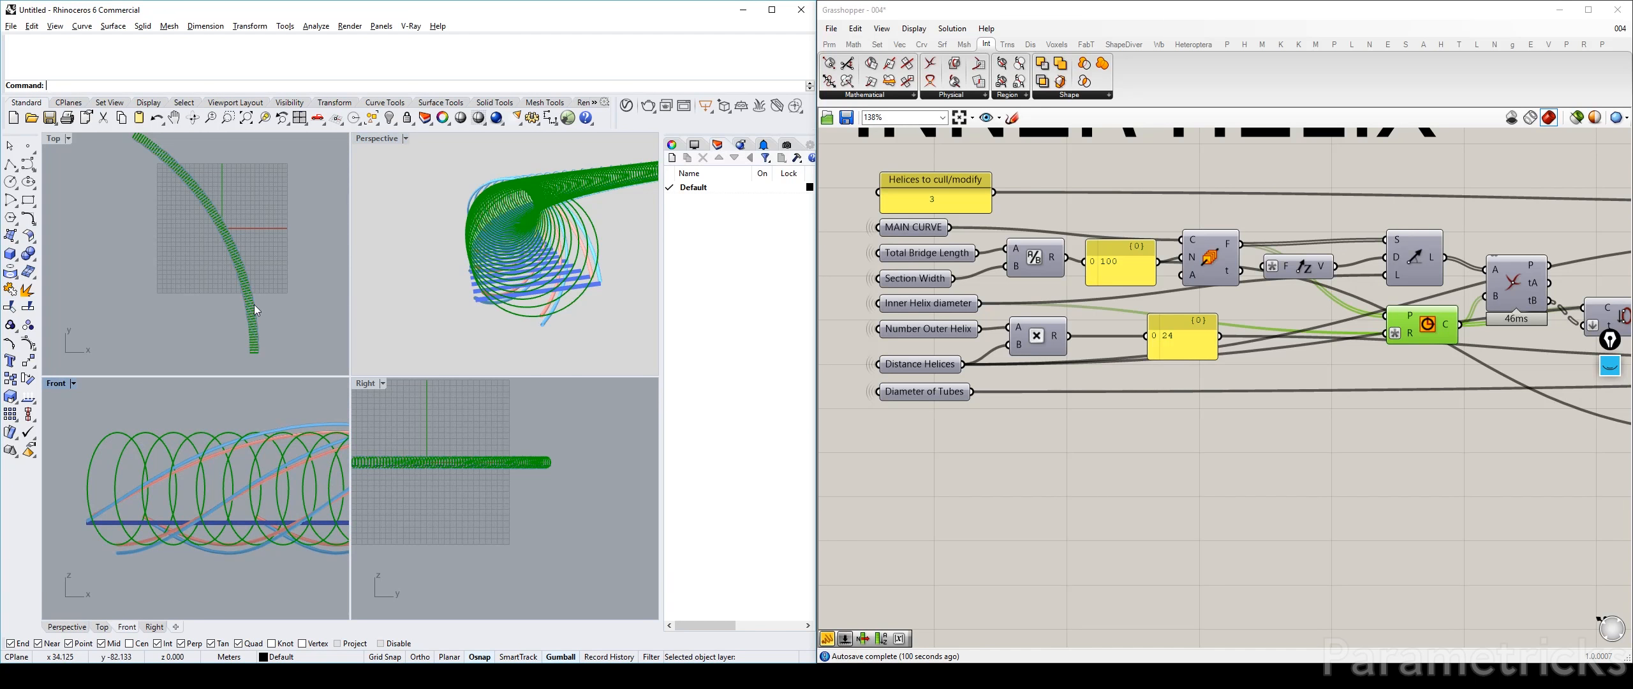
{"action": "left_click", "coordinate": [72, 384]}
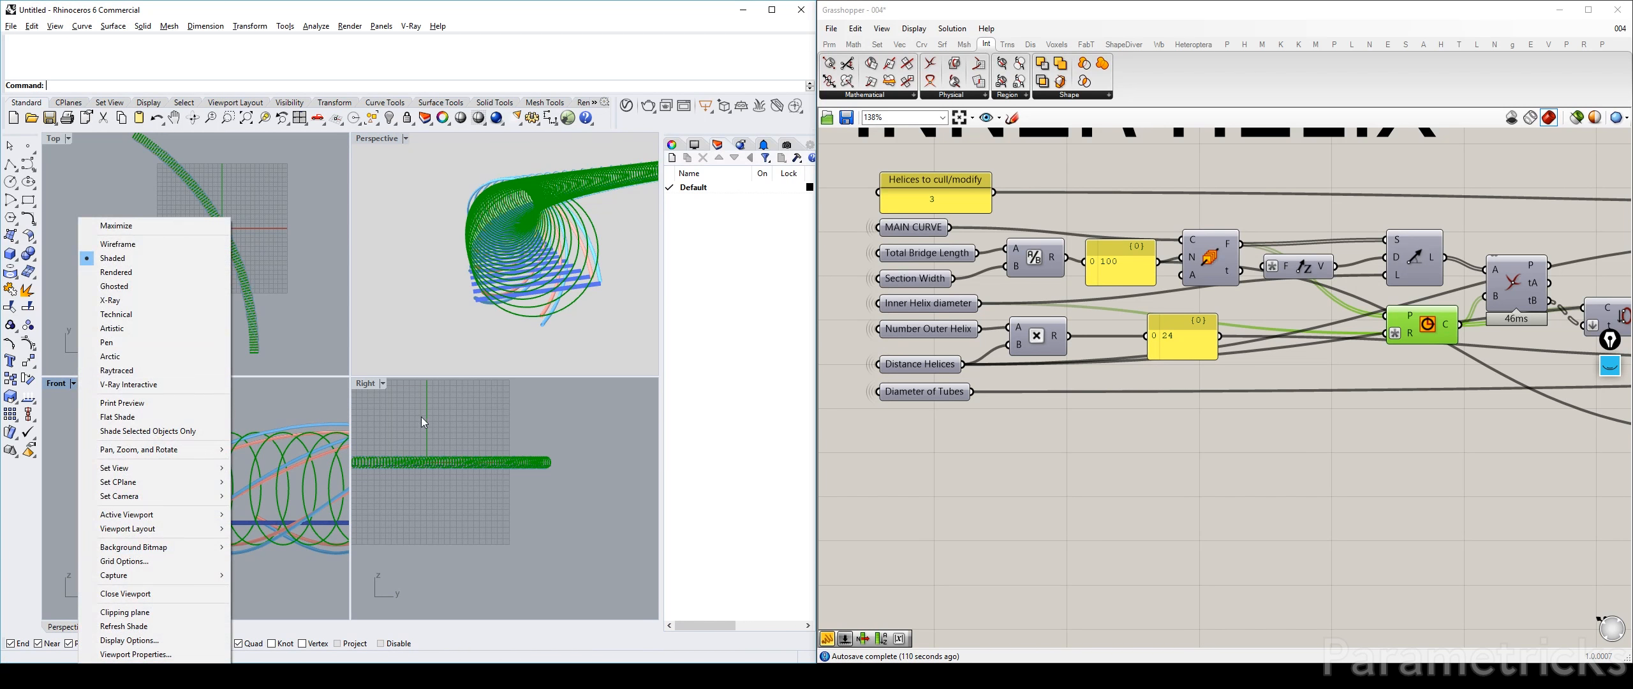
{"action": "left_click", "coordinate": [421, 416]}
{"action": "double_click", "coordinate": [66, 384]}
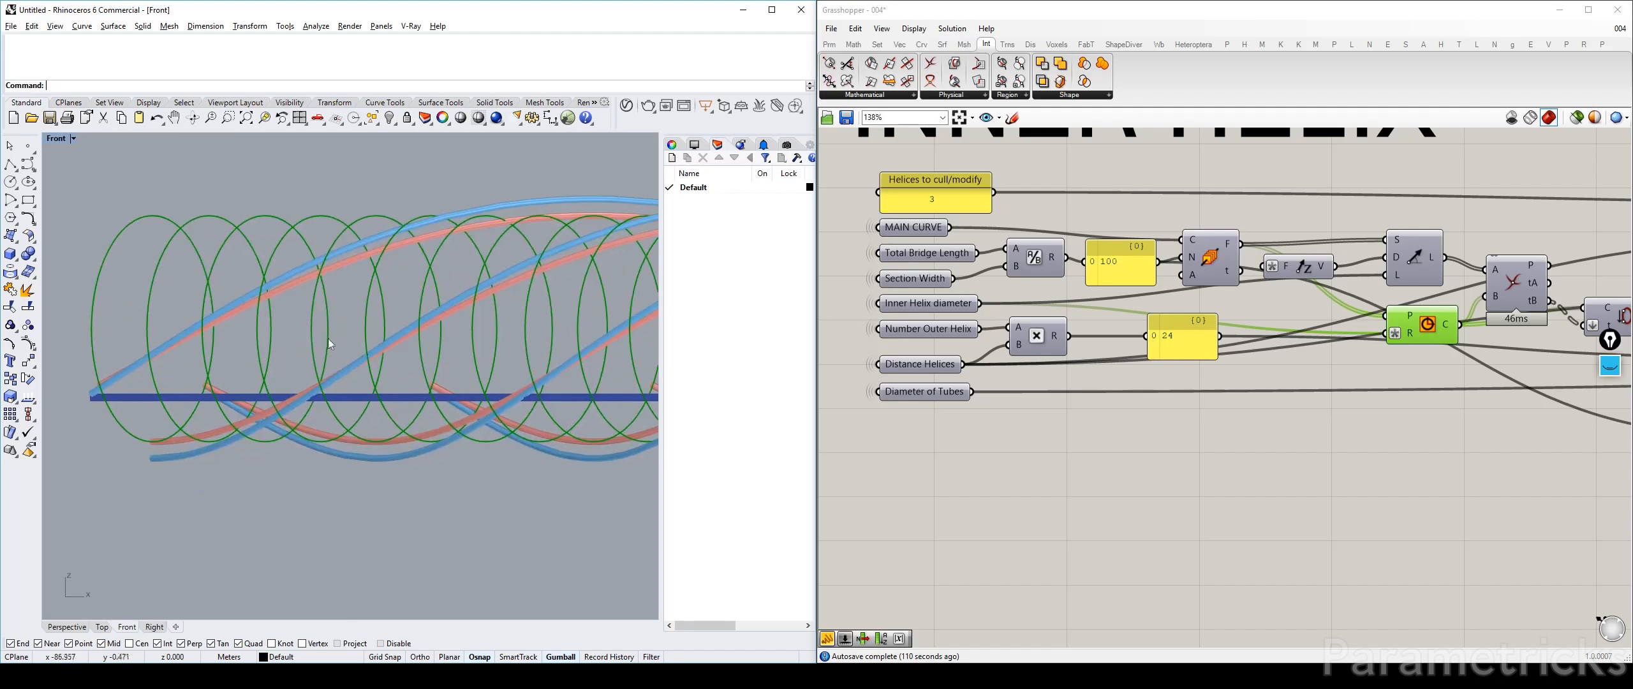
{"action": "left_click", "coordinate": [70, 137]}
{"action": "left_click", "coordinate": [85, 202]}
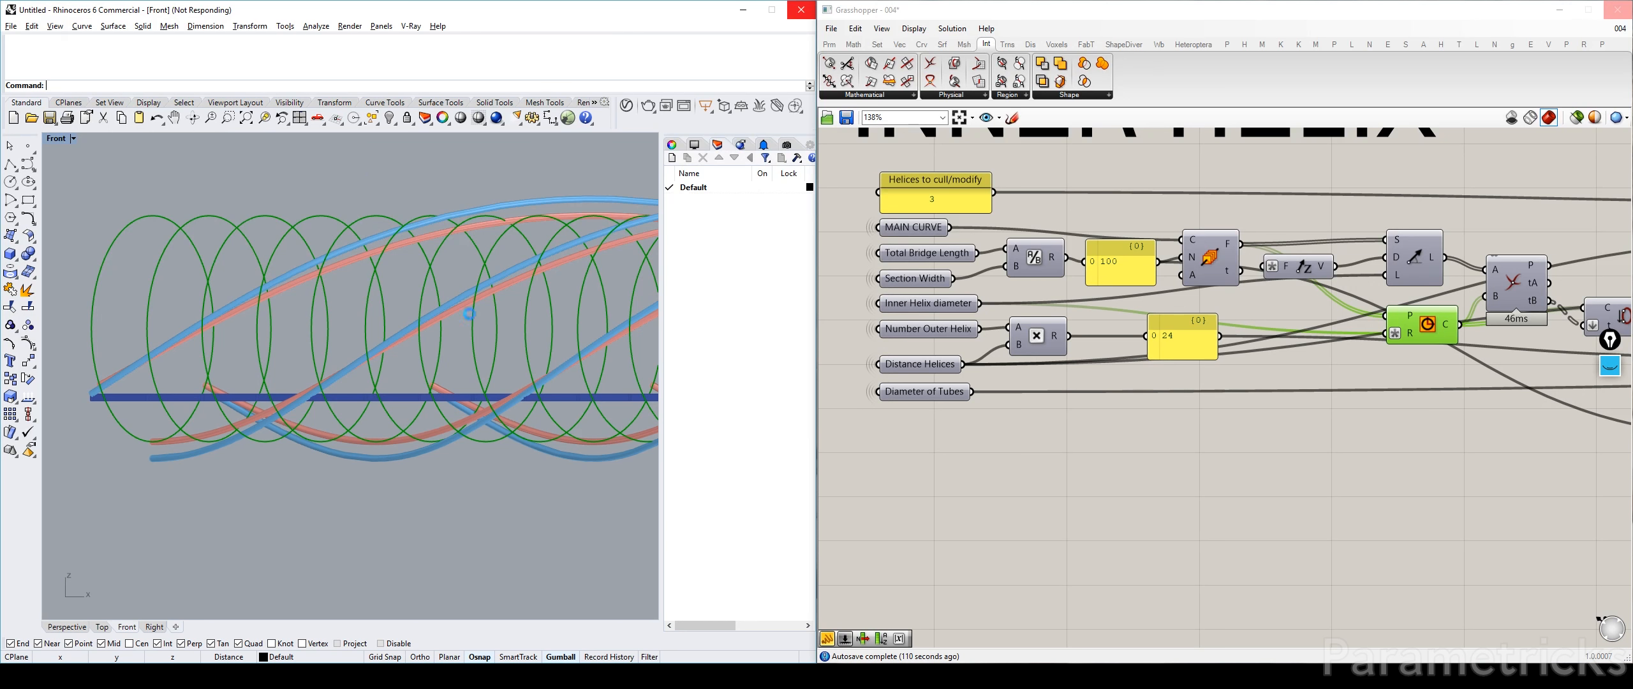
Switch to the bridge walkway photo in IrfanView and set the screen annotation pen to black, removing the stray mark
{"action": "left_click", "coordinate": [869, 675]}
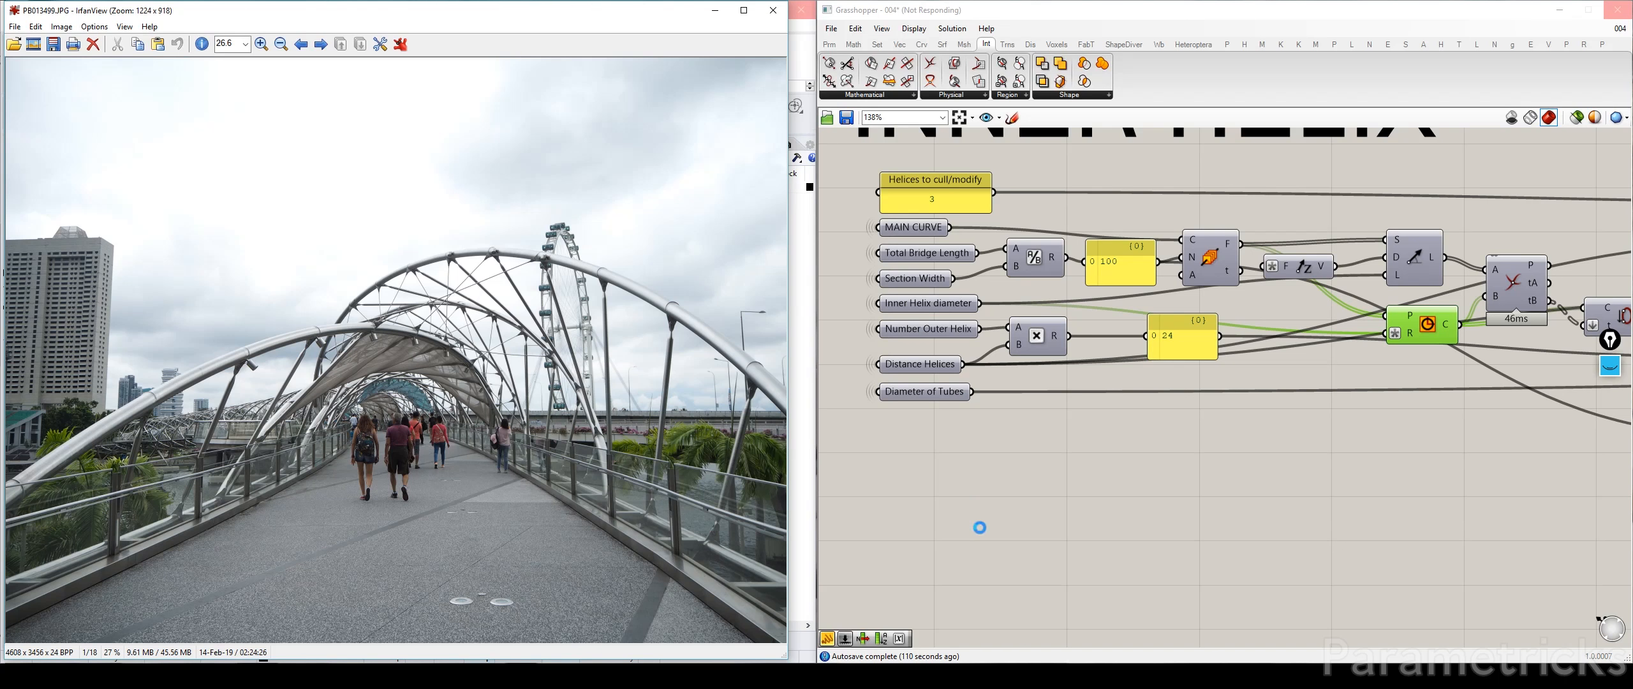
{"action": "left_click", "coordinate": [1611, 367]}
{"action": "left_click", "coordinate": [1609, 404]}
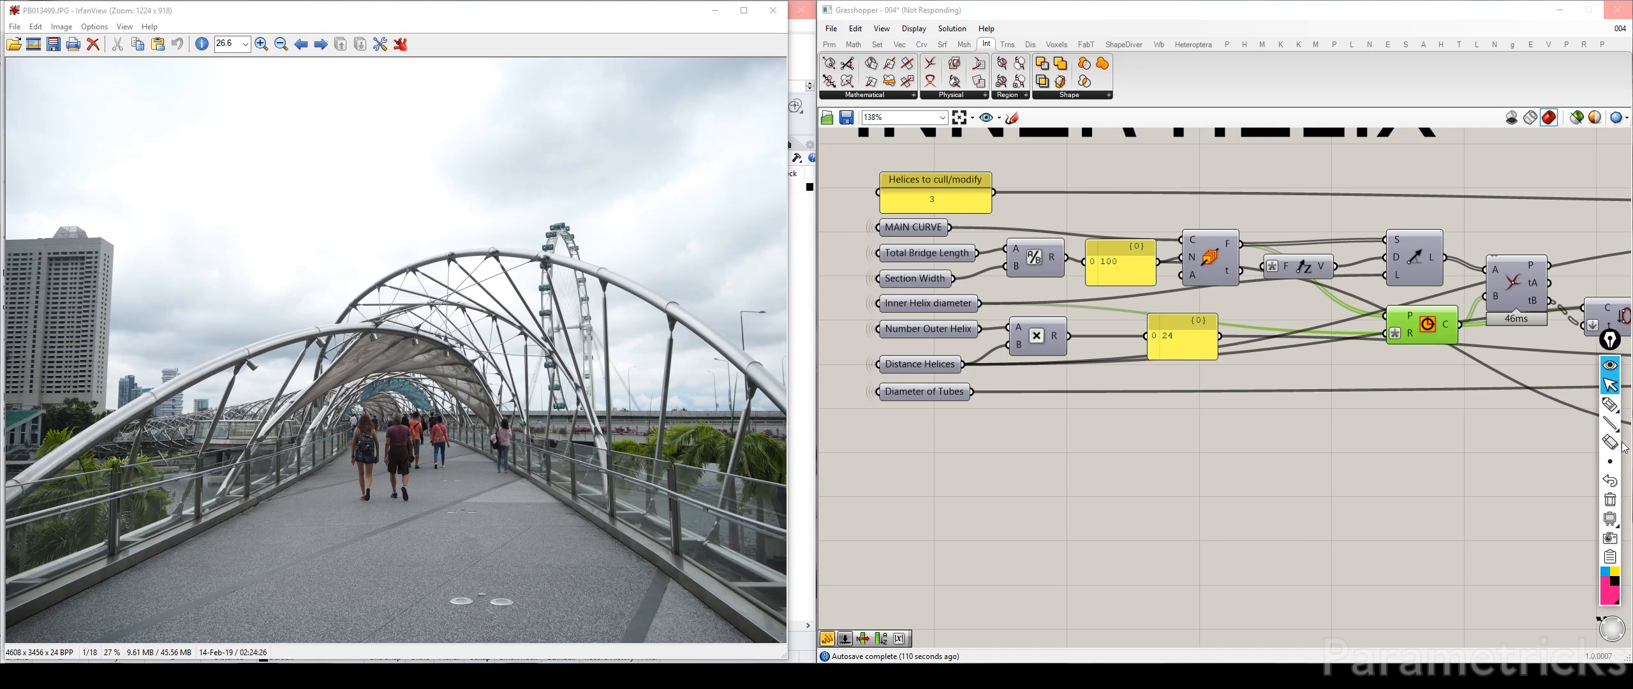
{"action": "left_click", "coordinate": [1549, 405]}
{"action": "left_click", "coordinate": [1614, 581]}
{"action": "left_click_drag", "start_coordinate": [1202, 440], "coordinate": [1199, 444]}
{"action": "left_click", "coordinate": [1609, 499]}
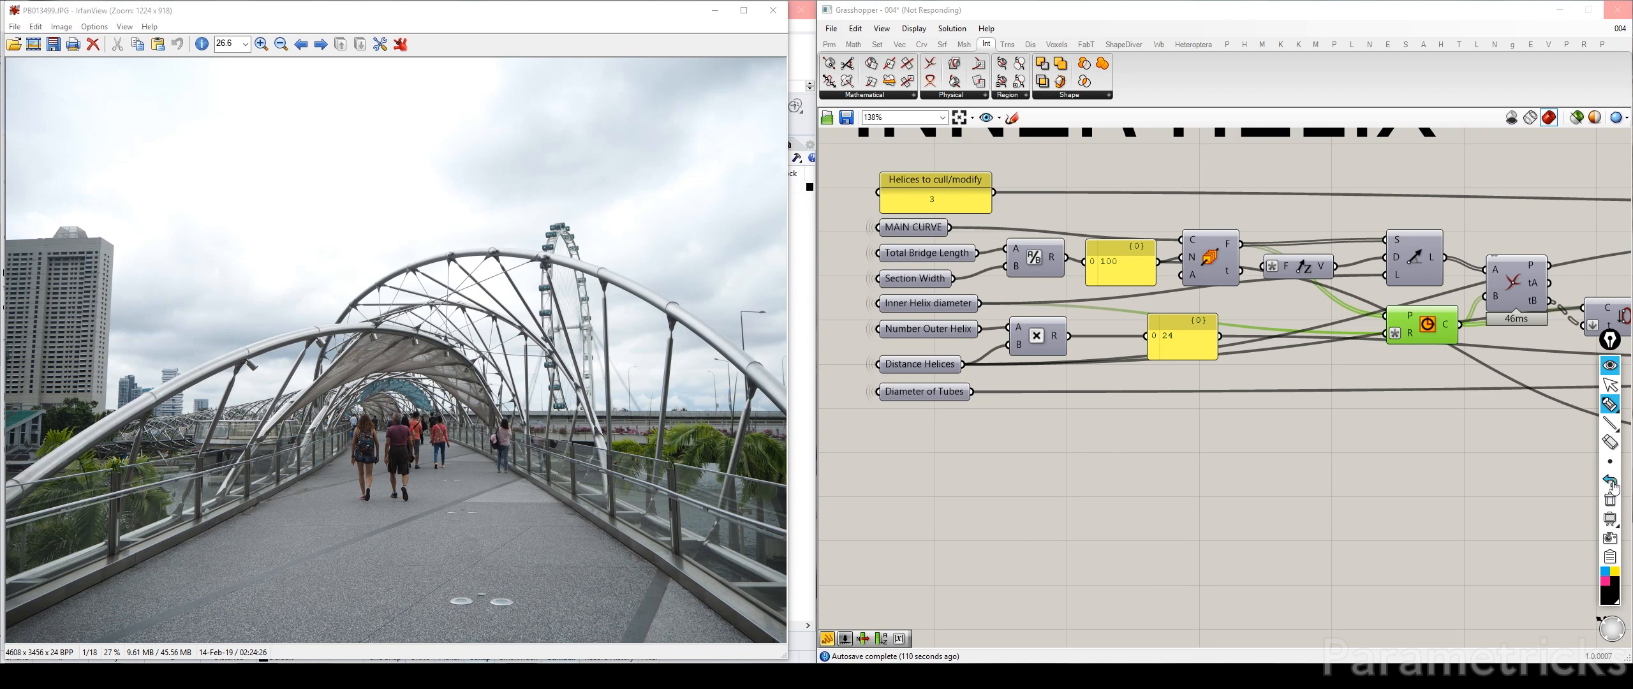
Draw a black circle on the empty canvas below the INNER HELIX inputs, with a horizontal chord below its centre
{"action": "mouse_move", "coordinate": [1611, 405]}
{"action": "left_click", "coordinate": [1550, 424]}
{"action": "left_click_drag", "start_coordinate": [1014, 438], "coordinate": [1214, 613]}
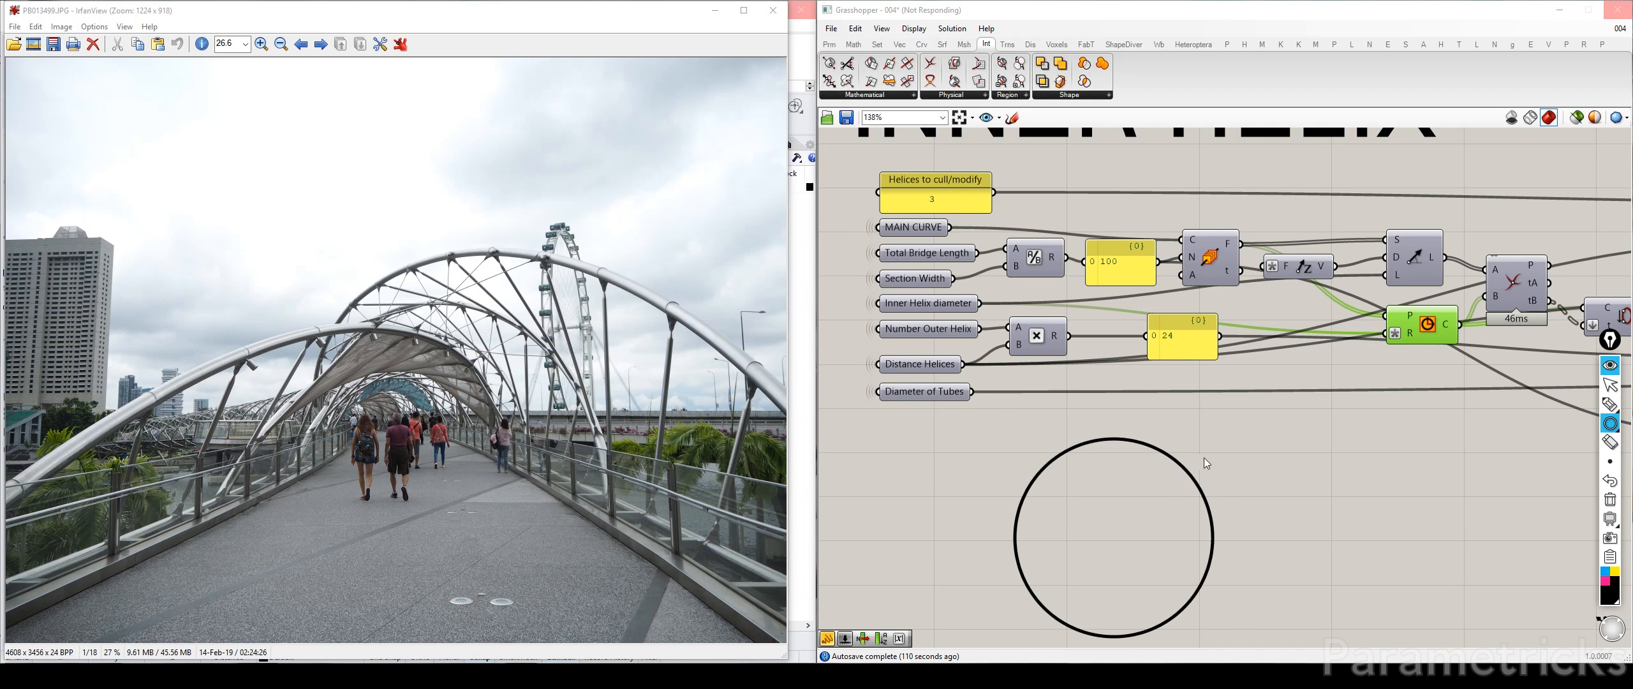
{"action": "mouse_move", "coordinate": [1609, 424]}
{"action": "left_click", "coordinate": [1534, 425]}
{"action": "left_click_drag", "start_coordinate": [1027, 586], "coordinate": [1204, 587]}
Trace the circle's arc below the chord in blue and draw a blue horizontal line along the chord
{"action": "left_click", "coordinate": [1605, 571]}
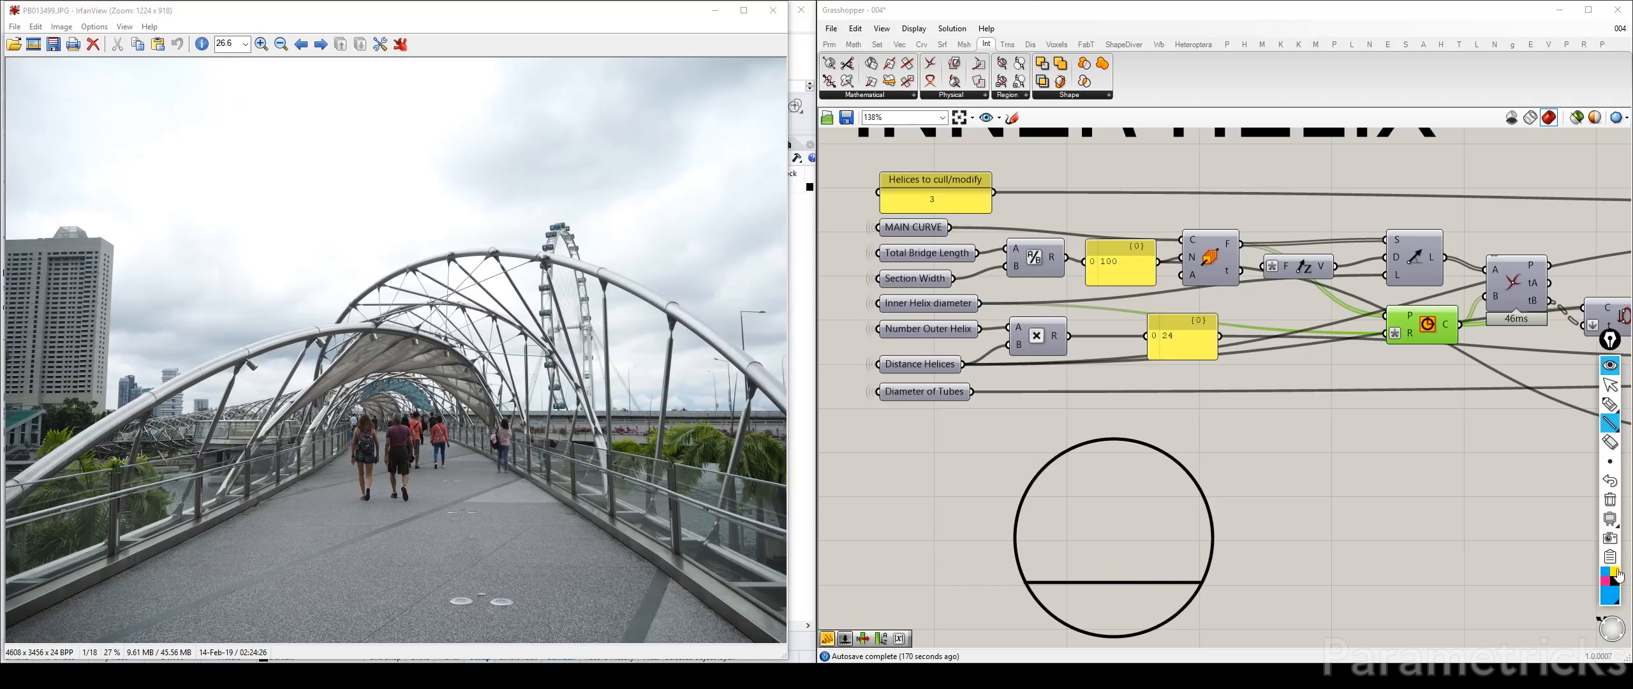
{"action": "left_click", "coordinate": [1610, 406]}
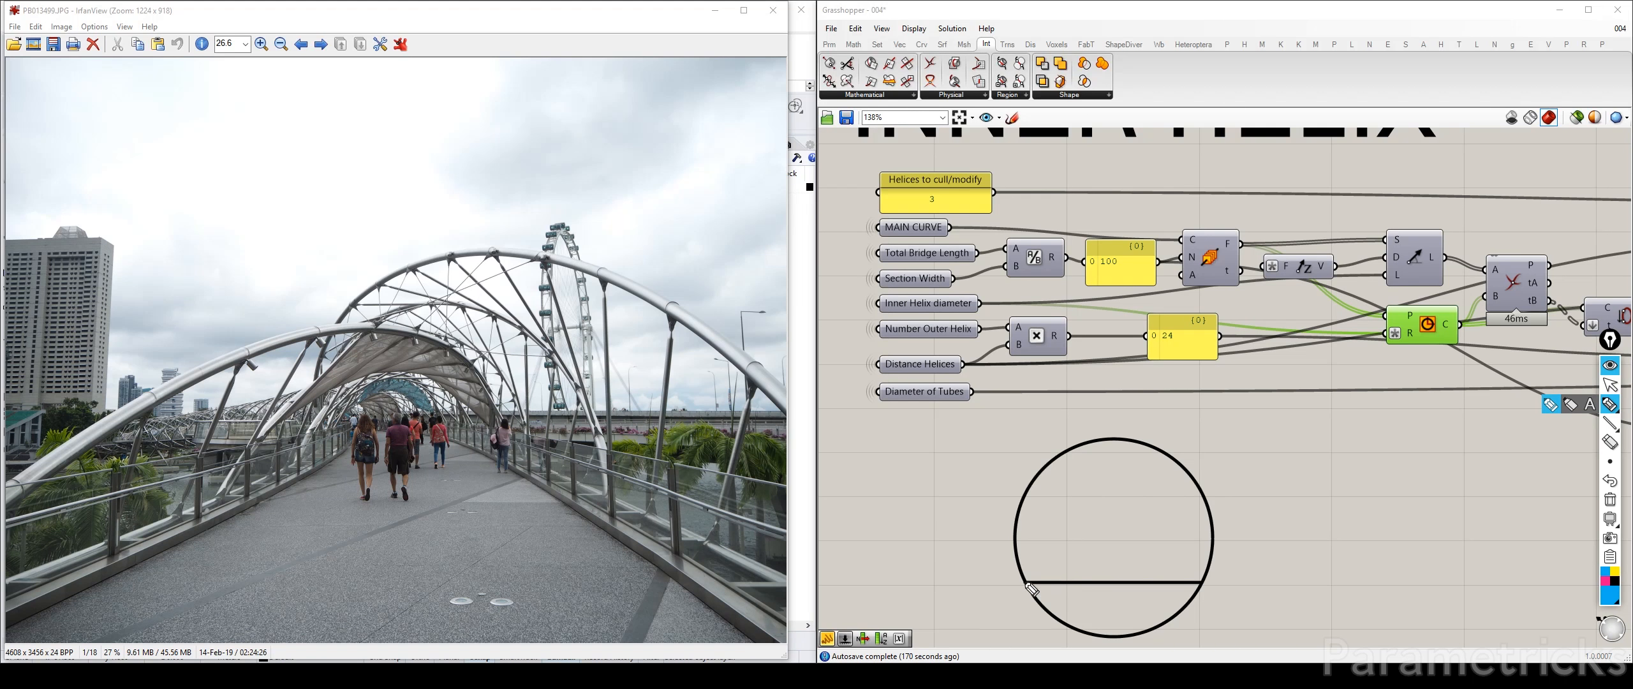
{"action": "mouse_move", "coordinate": [1031, 589]}
{"action": "left_mouse_down"}
{"action": "mouse_move", "coordinate": [1073, 628]}
{"action": "mouse_move", "coordinate": [1151, 637]}
{"action": "mouse_move", "coordinate": [1205, 583]}
{"action": "left_mouse_up"}
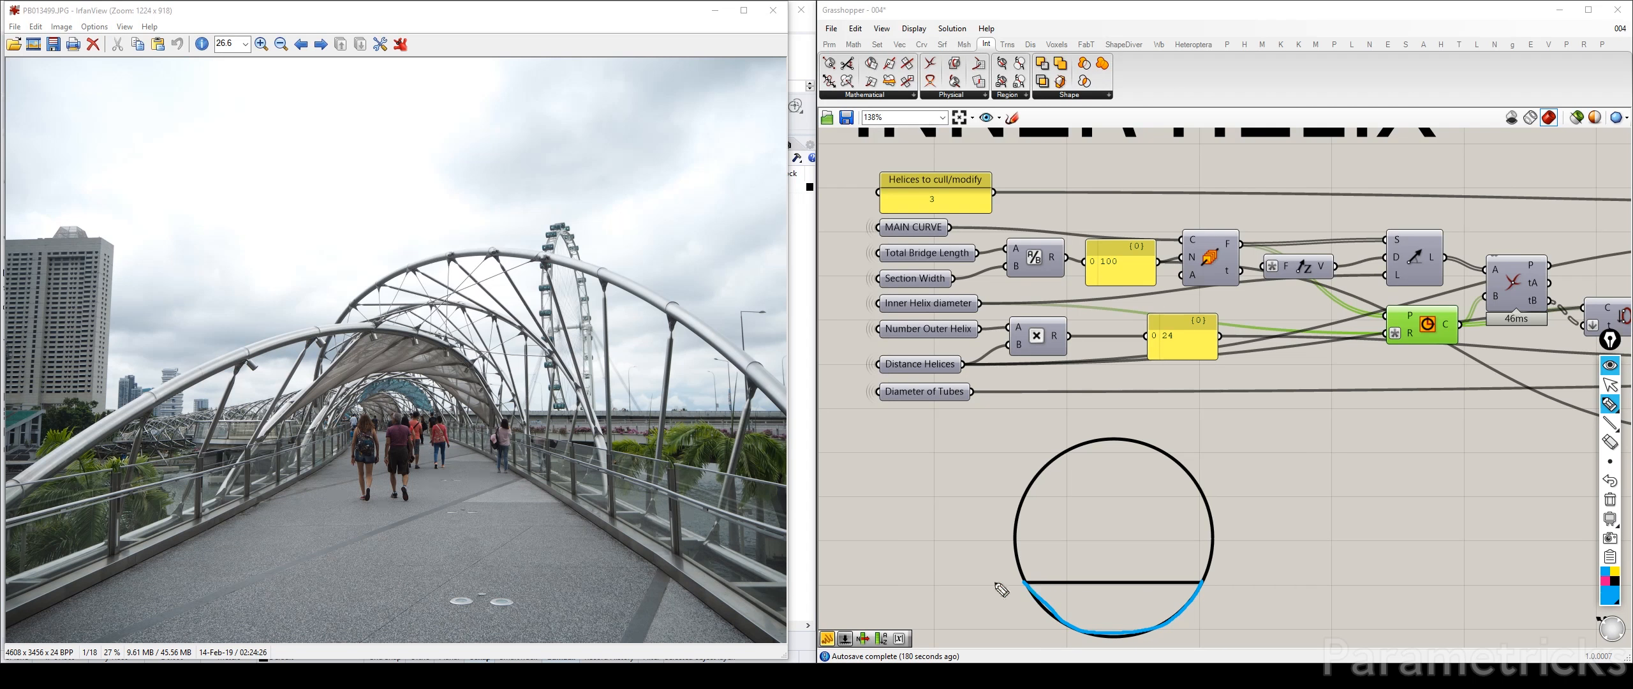
{"action": "left_click_drag", "start_coordinate": [997, 579], "coordinate": [1226, 581]}
Sketch a pink inner circle lower than the black one, crossing the chord ends, with a curved arrow leading away from it
{"action": "left_click", "coordinate": [1604, 580]}
{"action": "mouse_move", "coordinate": [1019, 570]}
{"action": "left_mouse_down"}
{"action": "mouse_move", "coordinate": [1205, 632]}
{"action": "mouse_move", "coordinate": [1129, 657]}
{"action": "mouse_move", "coordinate": [1030, 614]}
{"action": "left_mouse_up"}
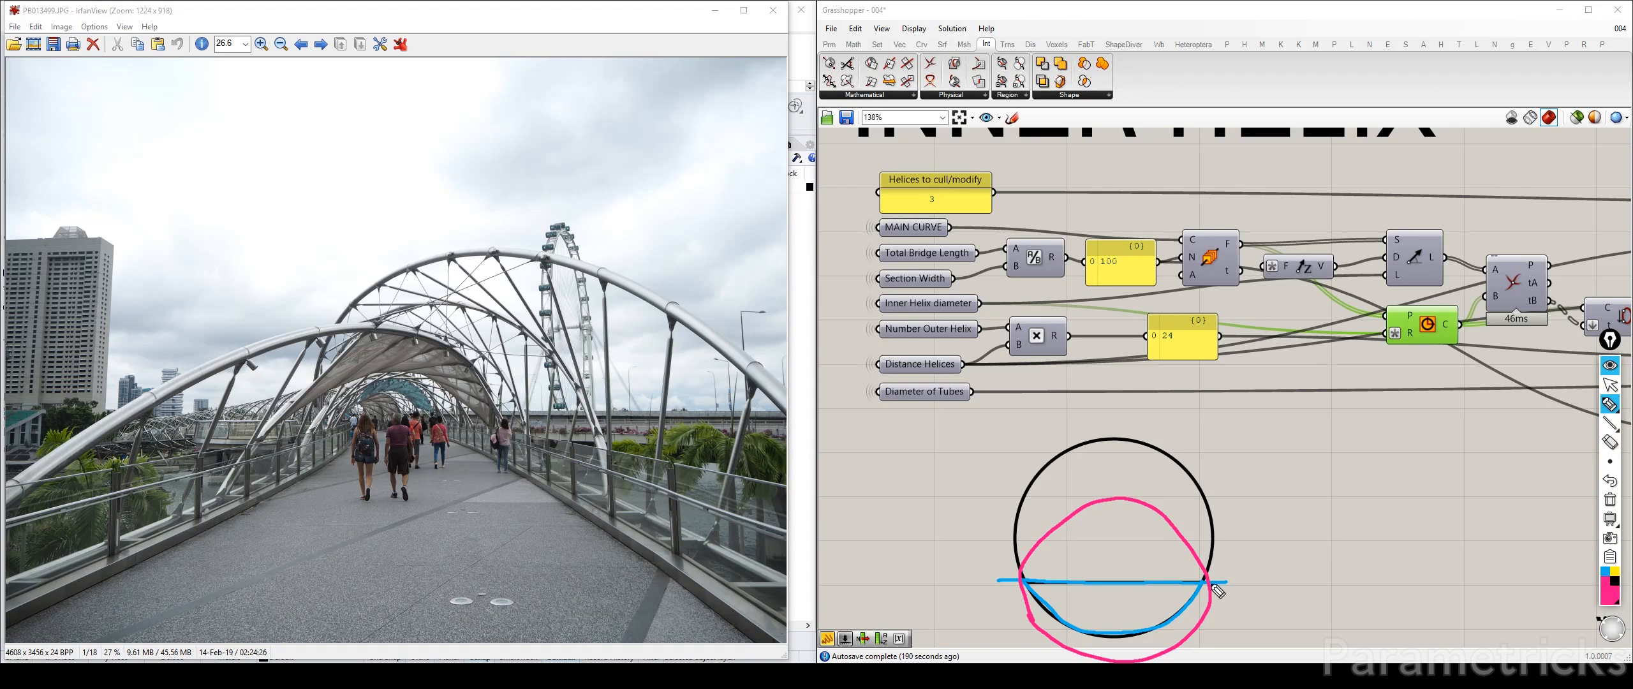
{"action": "mouse_move", "coordinate": [1211, 610]}
{"action": "left_mouse_down"}
{"action": "mouse_move", "coordinate": [1298, 543]}
{"action": "mouse_move", "coordinate": [1311, 556]}
{"action": "left_mouse_up"}
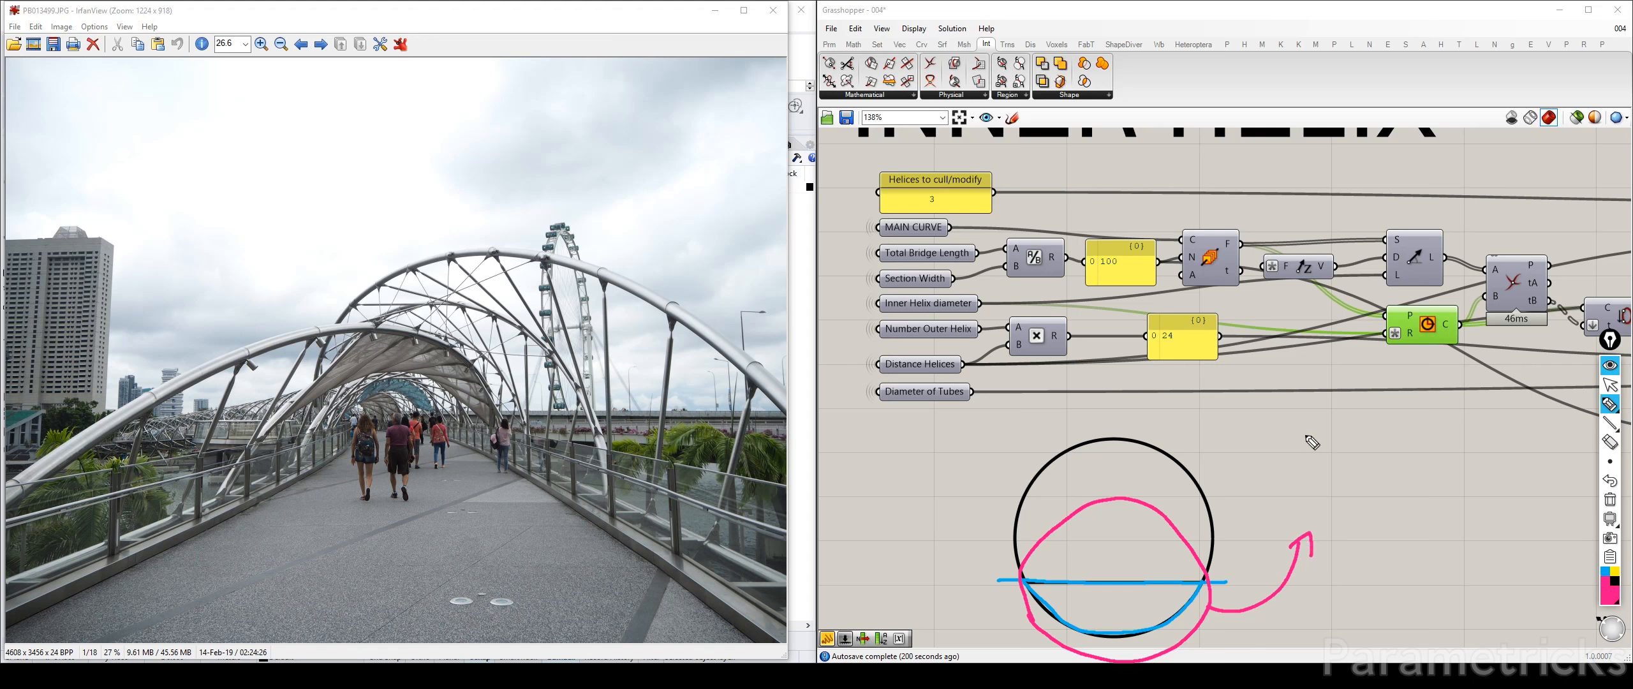
Handwrite the value 4,7 in pink above the arrow, undoing the wrong first stroke
{"action": "left_click_drag", "start_coordinate": [1331, 448], "coordinate": [1303, 491]}
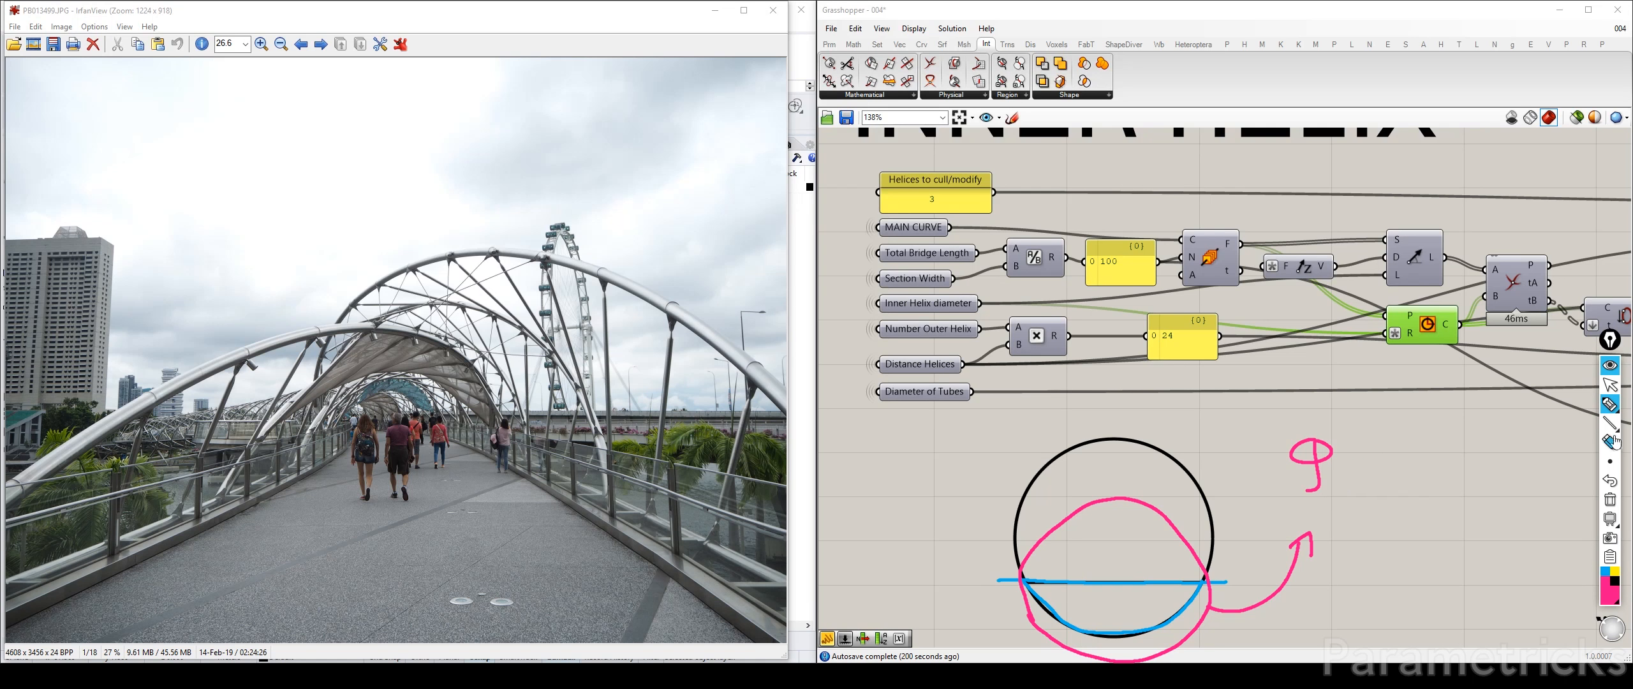
{"action": "left_click", "coordinate": [1610, 480]}
{"action": "mouse_move", "coordinate": [1296, 432]}
{"action": "left_mouse_down"}
{"action": "mouse_move", "coordinate": [1320, 465]}
{"action": "mouse_move", "coordinate": [1315, 491]}
{"action": "left_mouse_up"}
{"action": "left_click_drag", "start_coordinate": [1332, 483], "coordinate": [1328, 497]}
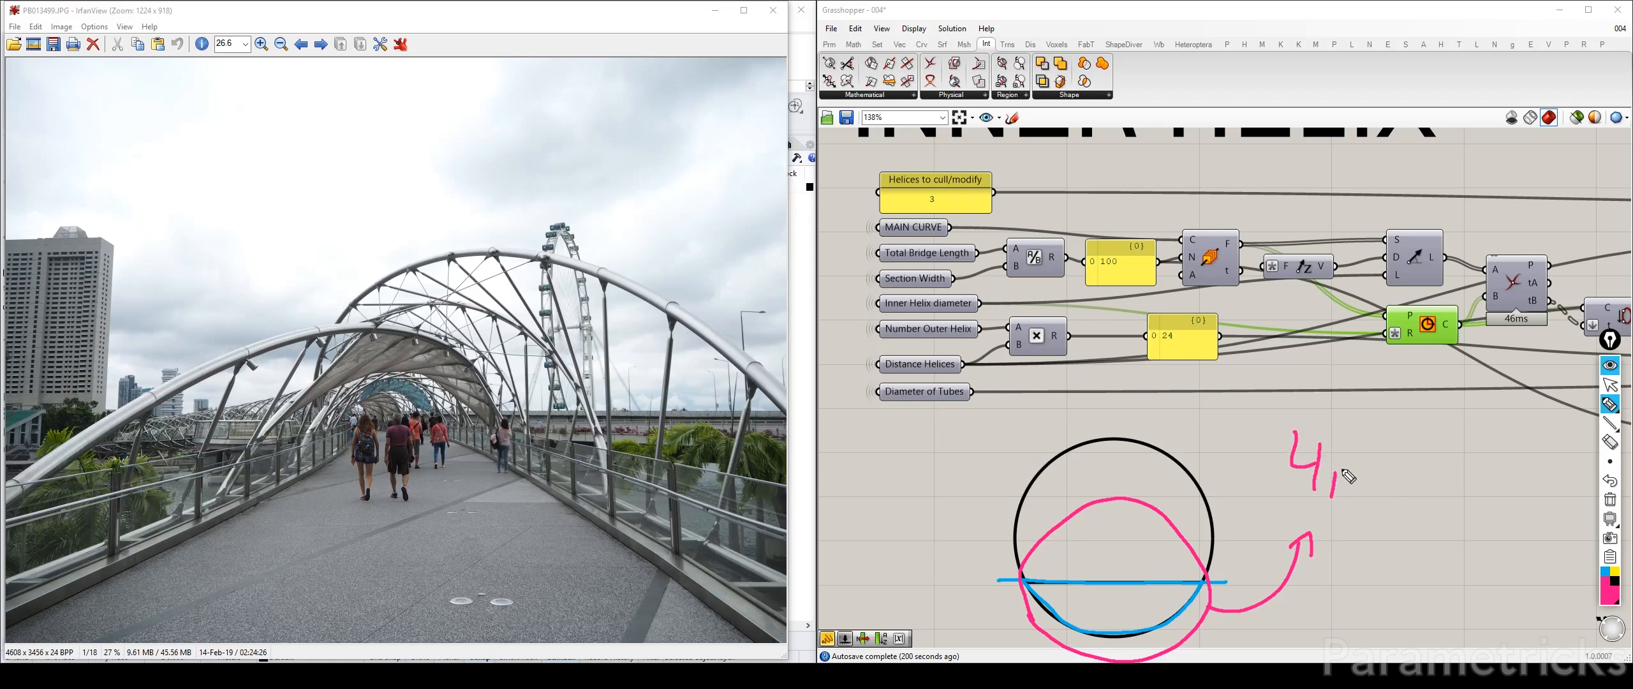
{"action": "mouse_move", "coordinate": [1345, 440]}
{"action": "left_mouse_down"}
{"action": "mouse_move", "coordinate": [1357, 480]}
{"action": "mouse_move", "coordinate": [1402, 462]}
{"action": "left_mouse_up"}
Mark both ends of the blue chord line with pink crosses
{"action": "mouse_move", "coordinate": [1038, 600]}
{"action": "left_mouse_down"}
{"action": "mouse_move", "coordinate": [1153, 630]}
{"action": "mouse_move", "coordinate": [1200, 590]}
{"action": "left_mouse_up"}
{"action": "mouse_move", "coordinate": [995, 565]}
{"action": "left_mouse_down"}
{"action": "mouse_move", "coordinate": [1029, 595]}
{"action": "mouse_move", "coordinate": [998, 593]}
{"action": "left_mouse_up"}
{"action": "mouse_move", "coordinate": [1199, 572]}
{"action": "left_mouse_down"}
{"action": "mouse_move", "coordinate": [1227, 588]}
{"action": "mouse_move", "coordinate": [1173, 593]}
{"action": "left_mouse_up"}
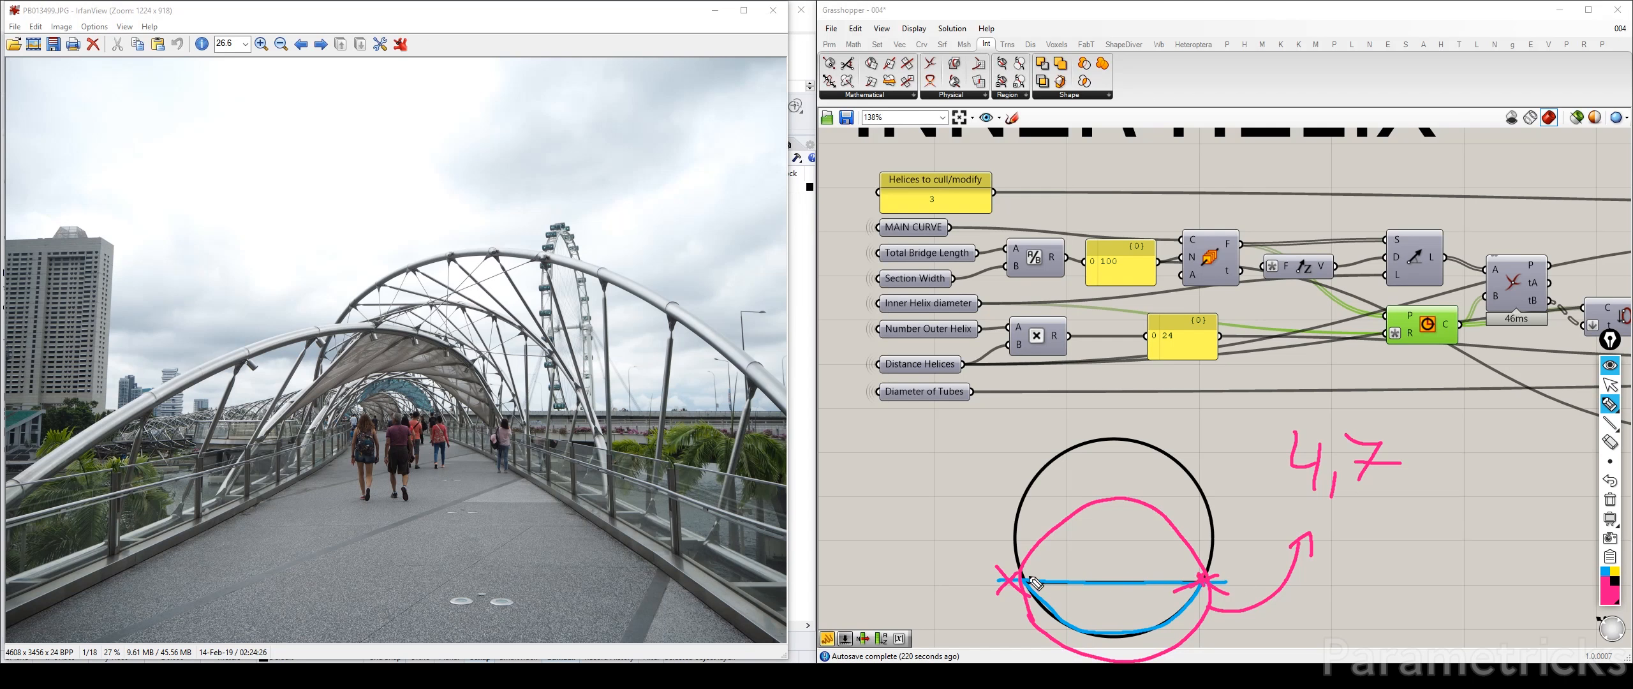
Circle both chord ends in yellow and draw two yellow arrows on the photo pointing to the walkway's edges
{"action": "left_click", "coordinate": [1615, 572]}
{"action": "left_click", "coordinate": [1018, 579]}
{"action": "left_click_drag", "start_coordinate": [1028, 593], "coordinate": [1020, 576]}
{"action": "mouse_move", "coordinate": [1204, 577]}
{"action": "left_mouse_down"}
{"action": "mouse_move", "coordinate": [1184, 592]}
{"action": "mouse_move", "coordinate": [1202, 576]}
{"action": "left_mouse_up"}
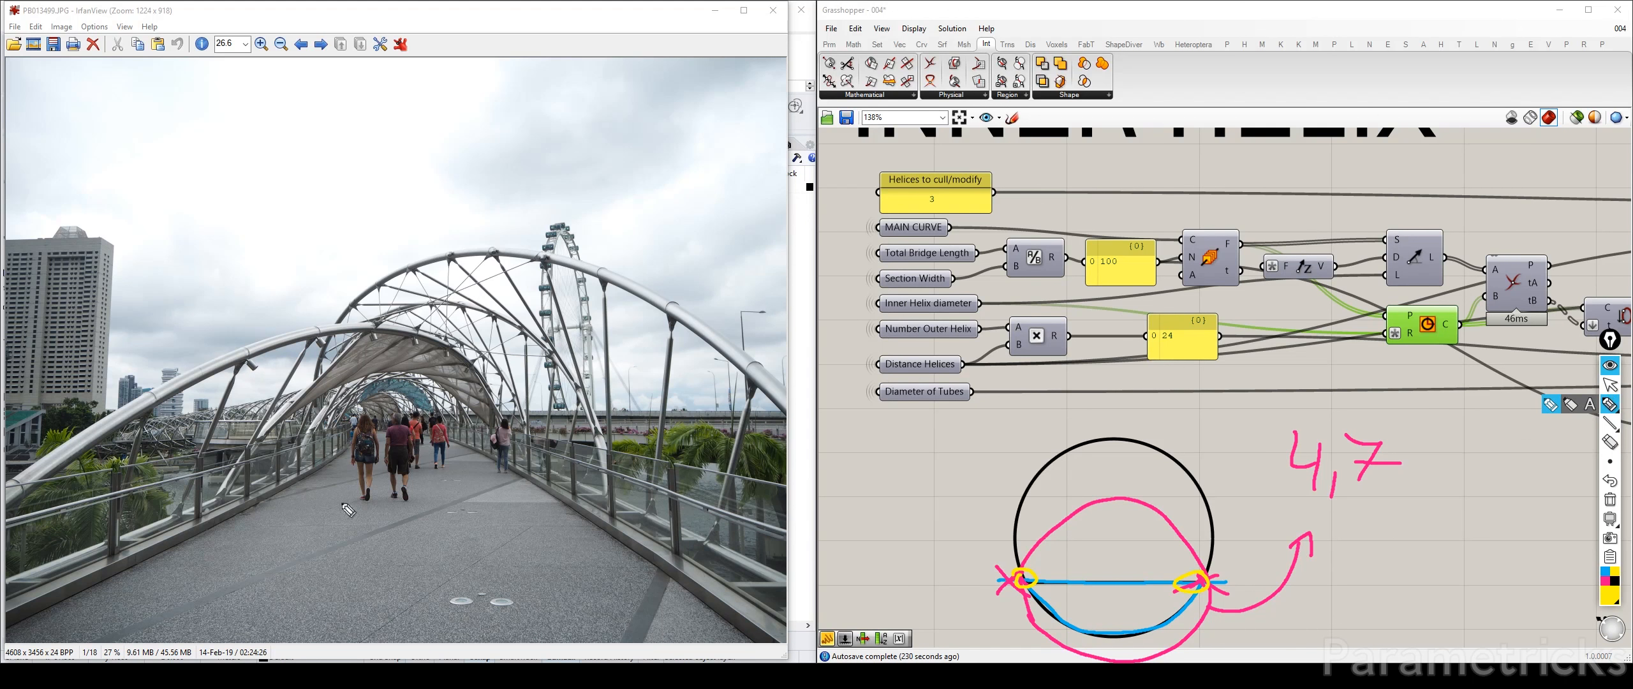
{"action": "left_click_drag", "start_coordinate": [181, 444], "coordinate": [212, 496]}
{"action": "mouse_move", "coordinate": [641, 437]}
{"action": "left_mouse_down"}
{"action": "mouse_move", "coordinate": [593, 504]}
{"action": "mouse_move", "coordinate": [625, 507]}
{"action": "left_mouse_up"}
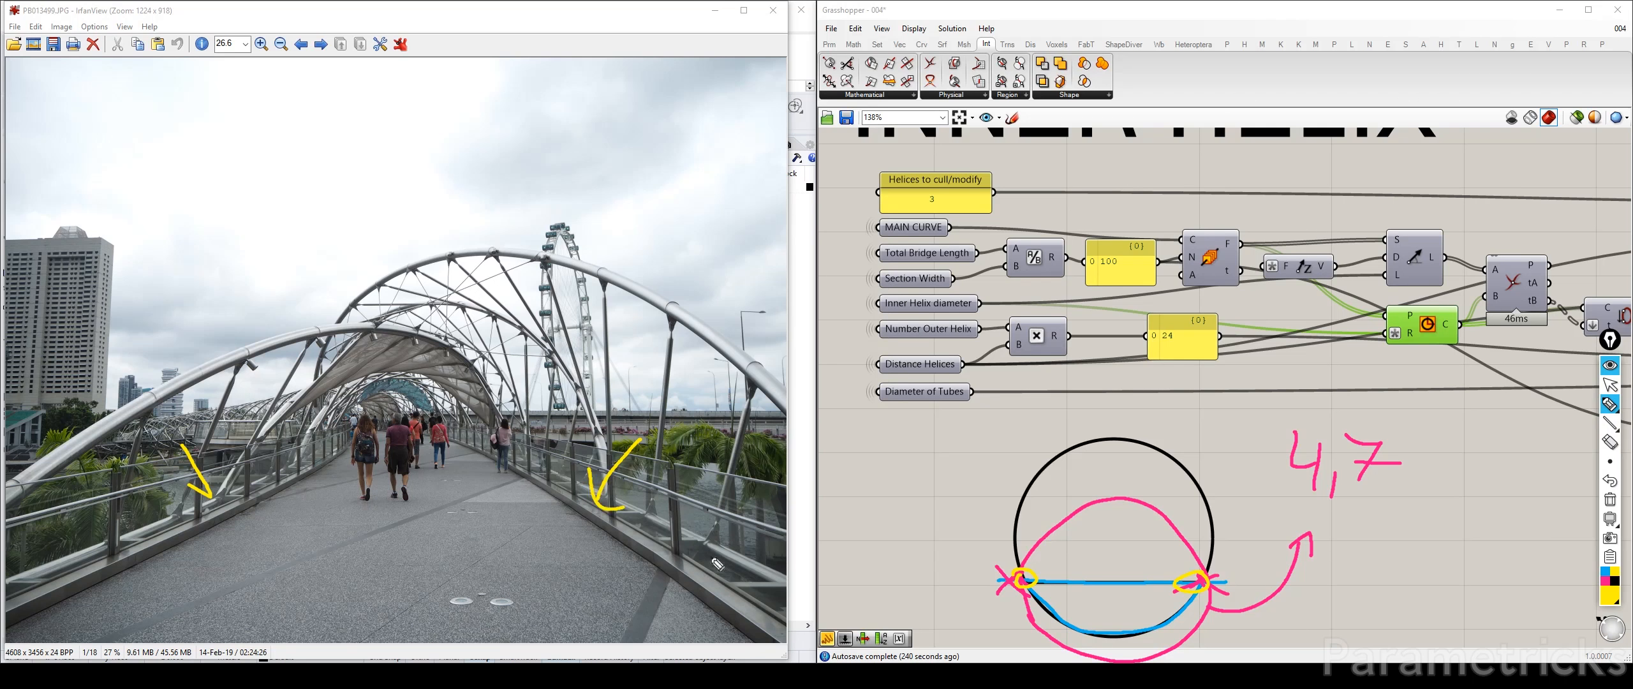
Trace both edges of the walkway on the photo with long yellow lines
{"action": "left_click_drag", "start_coordinate": [776, 581], "coordinate": [450, 423]}
{"action": "mouse_move", "coordinate": [34, 562]}
{"action": "left_mouse_down"}
{"action": "mouse_move", "coordinate": [179, 516]}
{"action": "mouse_move", "coordinate": [386, 404]}
{"action": "left_mouse_up"}
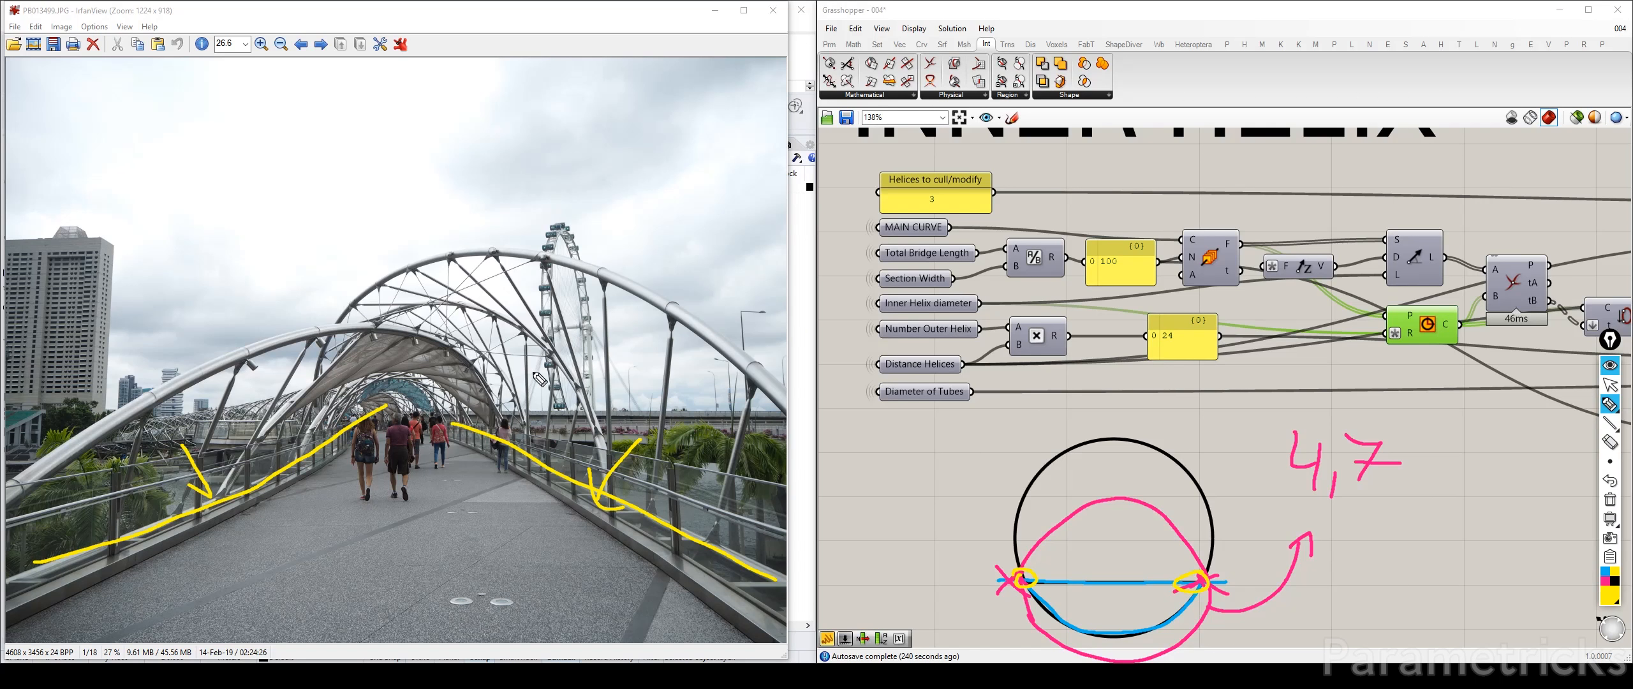
Clear all screen annotations, return to the normal pointer and minimise the photo viewer to reveal the Rhino model
{"action": "left_click", "coordinate": [1610, 500]}
{"action": "left_click", "coordinate": [1610, 385]}
{"action": "left_click", "coordinate": [715, 10]}
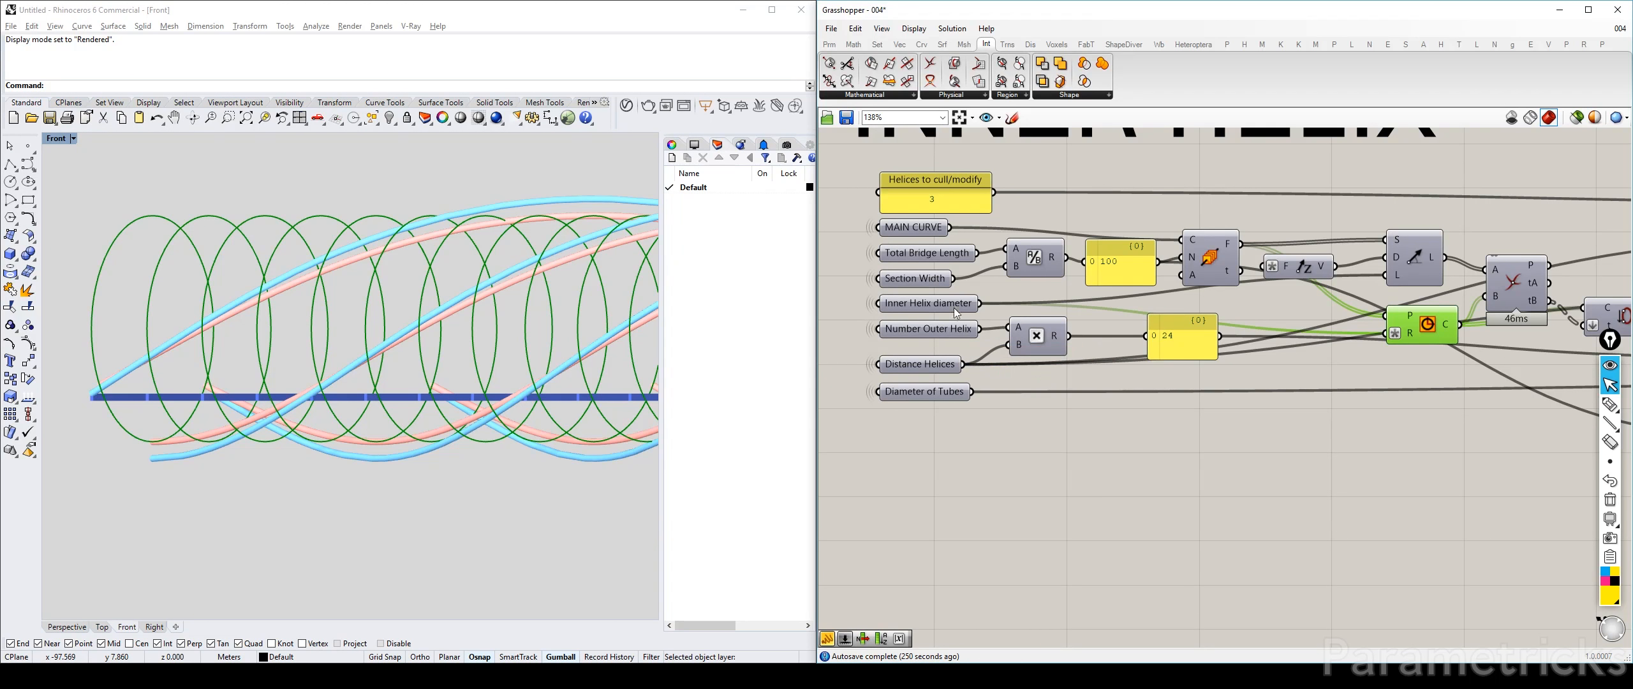
Examine the Inner Helix diameter input and the resulting circles around the deck in the perspective view
{"action": "left_click", "coordinate": [949, 308]}
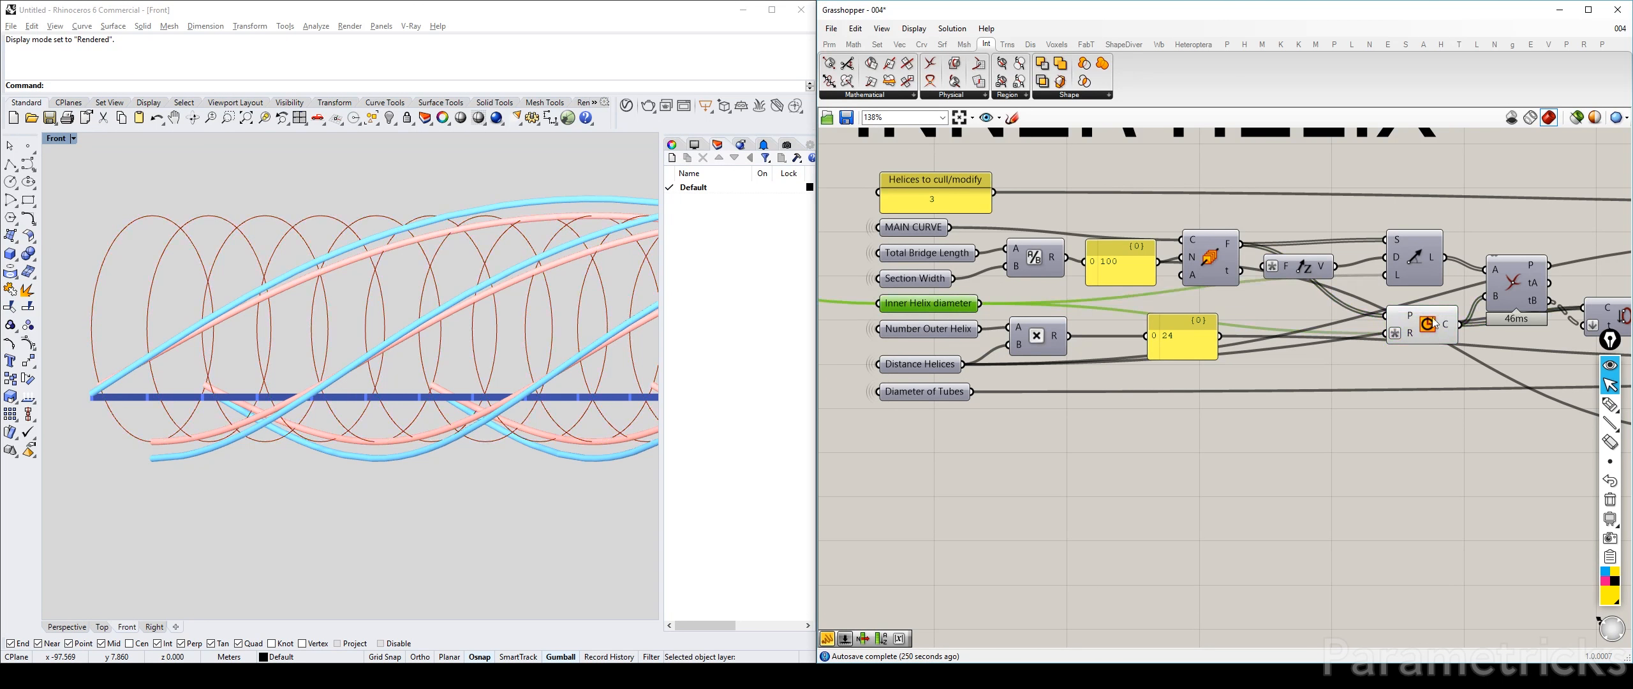
{"action": "mouse_move", "coordinate": [1411, 336]}
{"action": "left_click", "coordinate": [66, 627]}
{"action": "right_click_drag", "start_coordinate": [506, 476], "coordinate": [491, 349]}
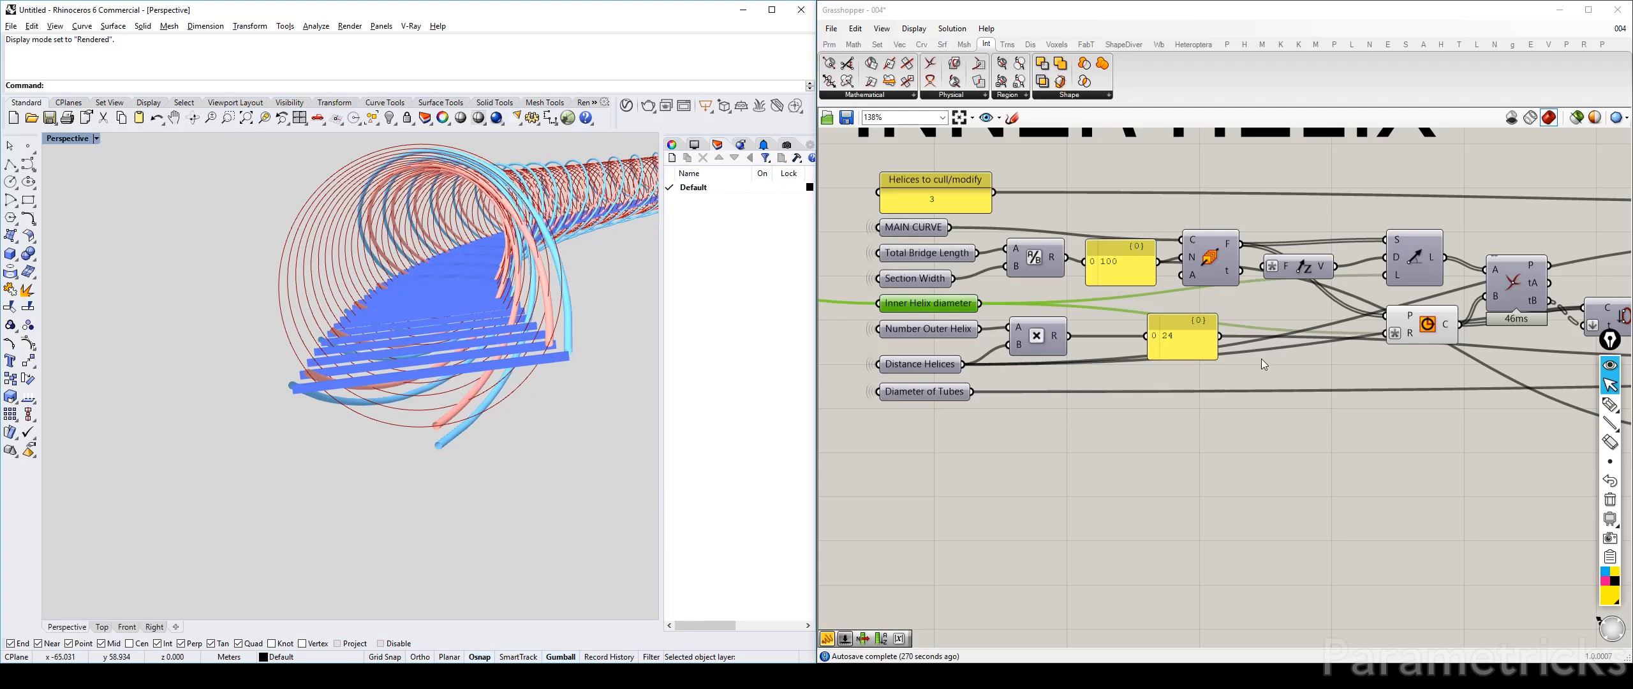
{"action": "right_click_drag", "start_coordinate": [1260, 358], "coordinate": [1207, 396]}
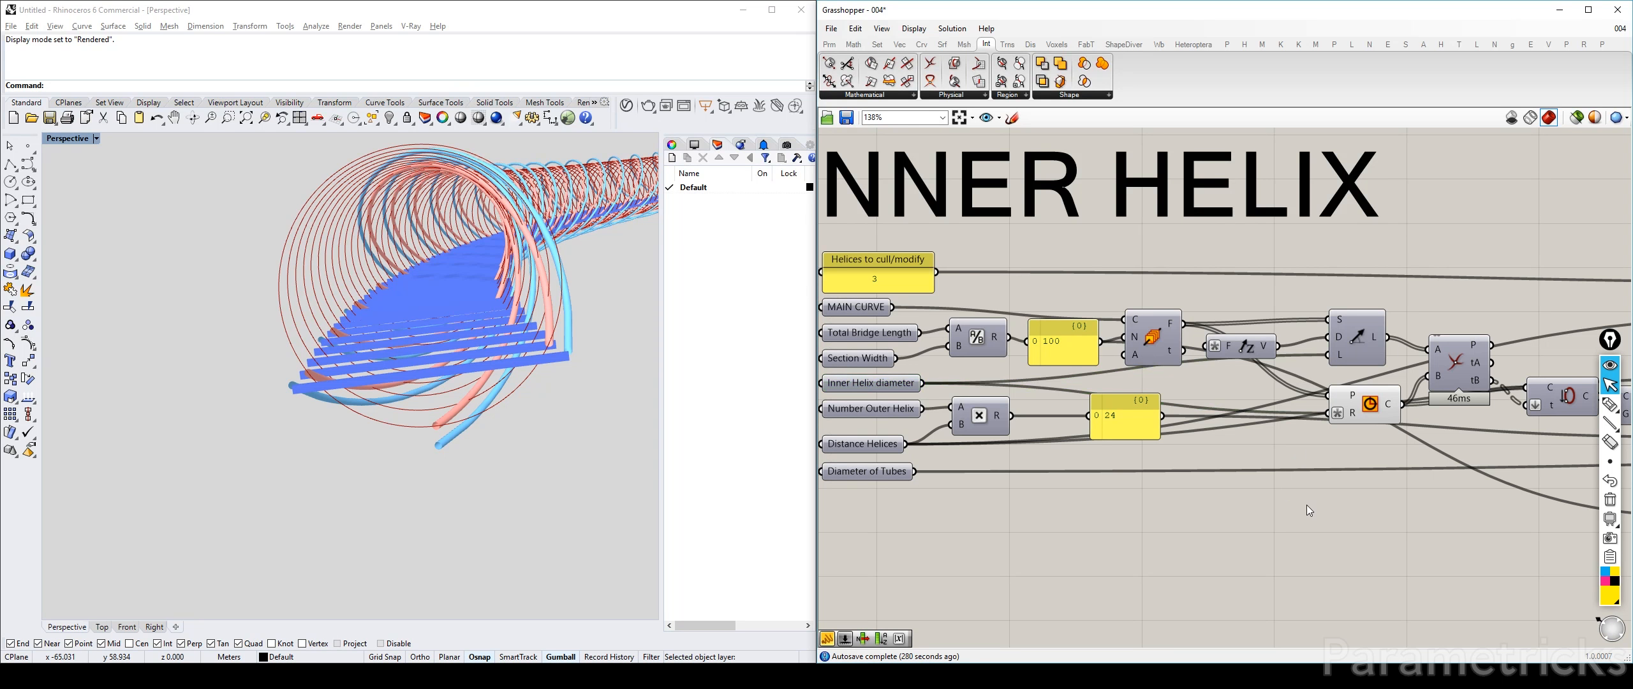
{"action": "double_click", "coordinate": [1306, 505]}
{"action": "type", "text": "move"}
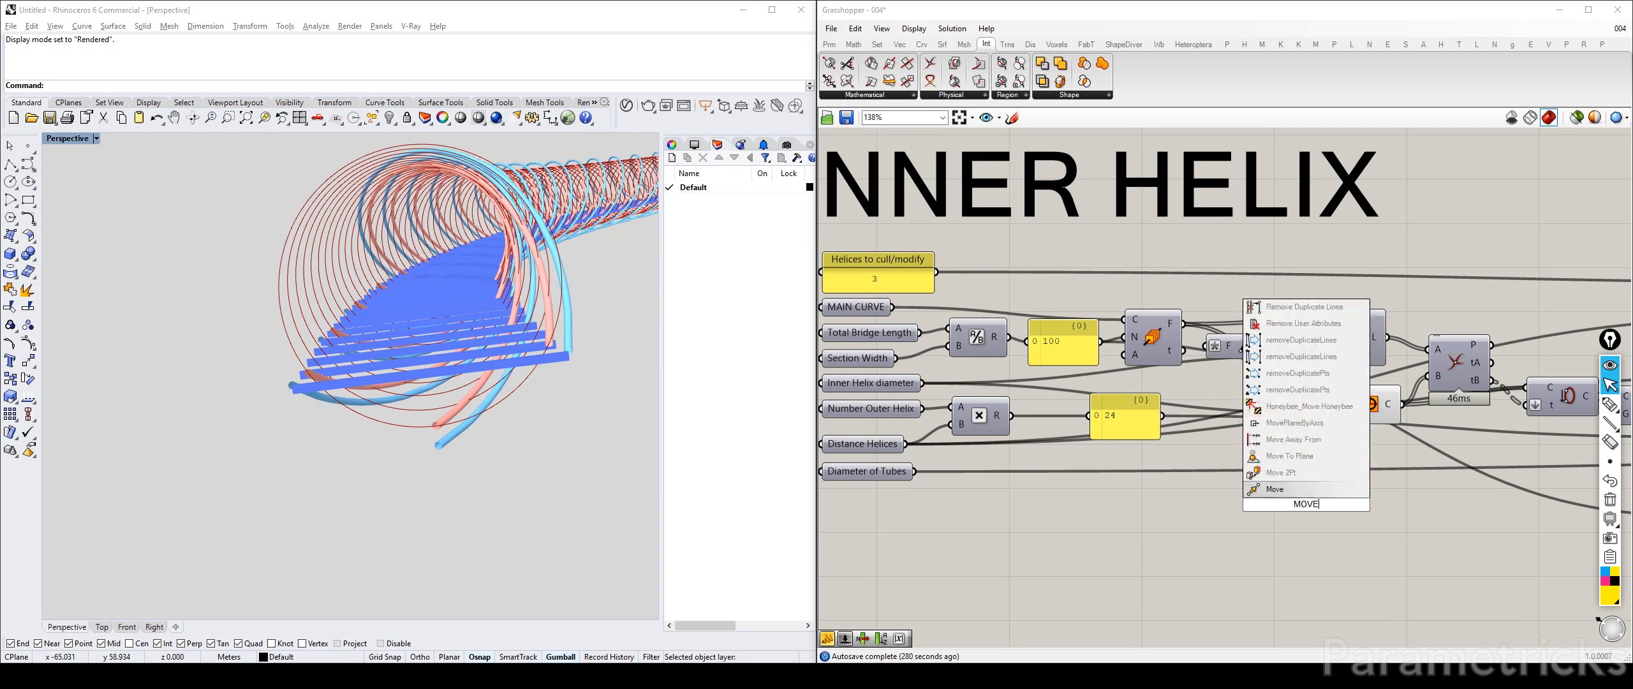
{"action": "key", "text": "Return"}
{"action": "left_click_drag", "start_coordinate": [1357, 395], "coordinate": [1341, 393]}
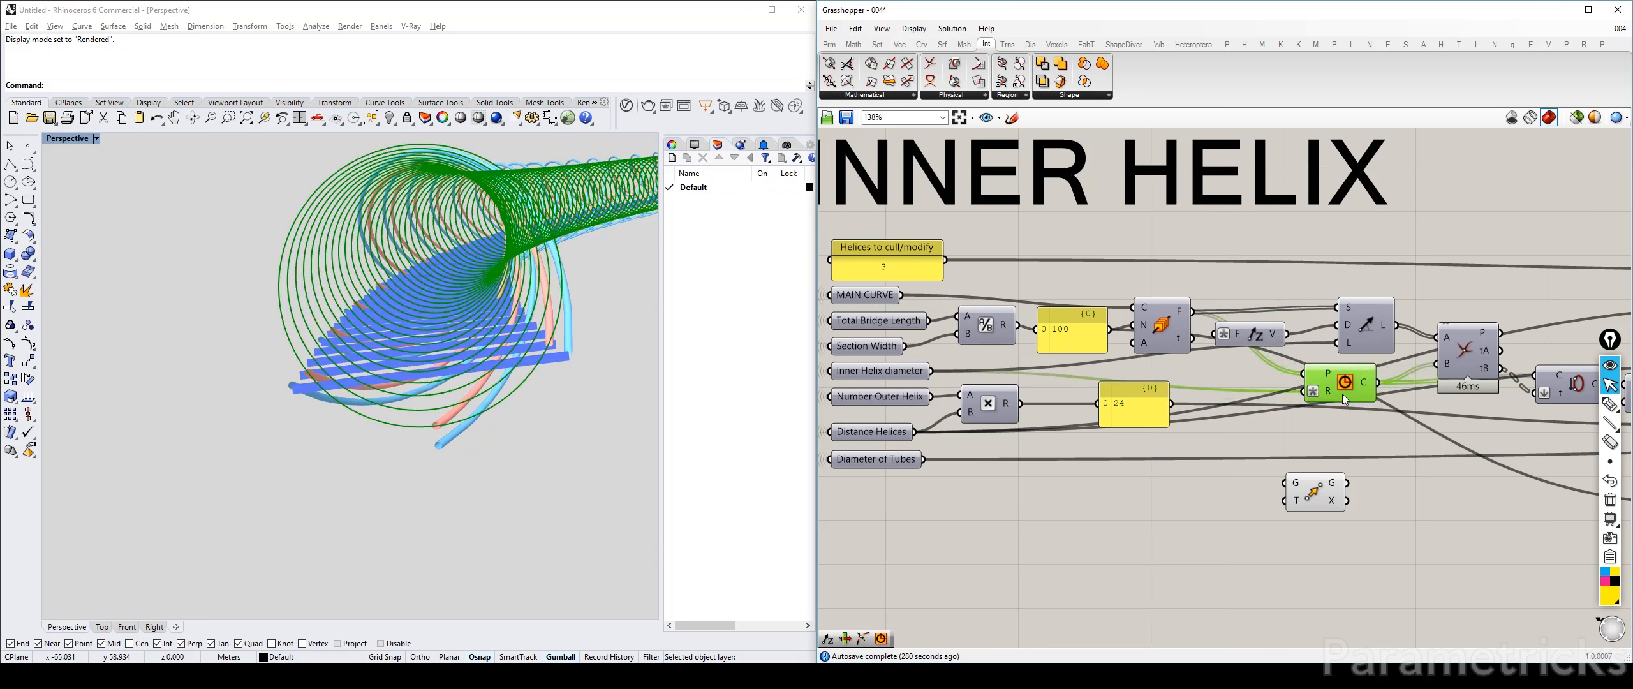
{"action": "left_click", "coordinate": [1164, 327]}
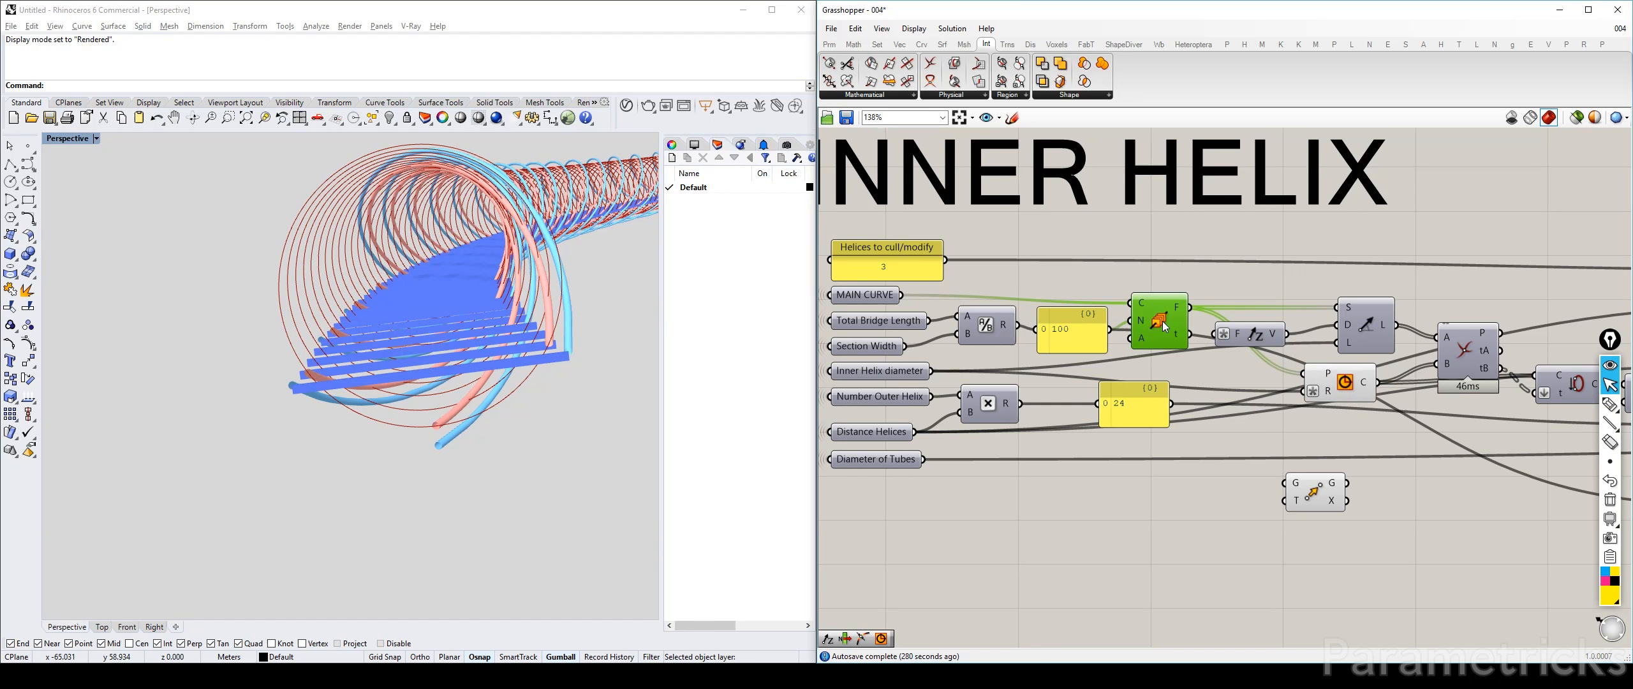
{"action": "mouse_move", "coordinate": [569, 374]}
{"action": "right_mouse_down"}
{"action": "mouse_move", "coordinate": [589, 361]}
{"action": "mouse_move", "coordinate": [554, 362]}
{"action": "right_mouse_up"}
{"action": "right_click_drag", "start_coordinate": [1208, 324], "coordinate": [1424, 308]}
{"action": "left_click", "coordinate": [1529, 475]}
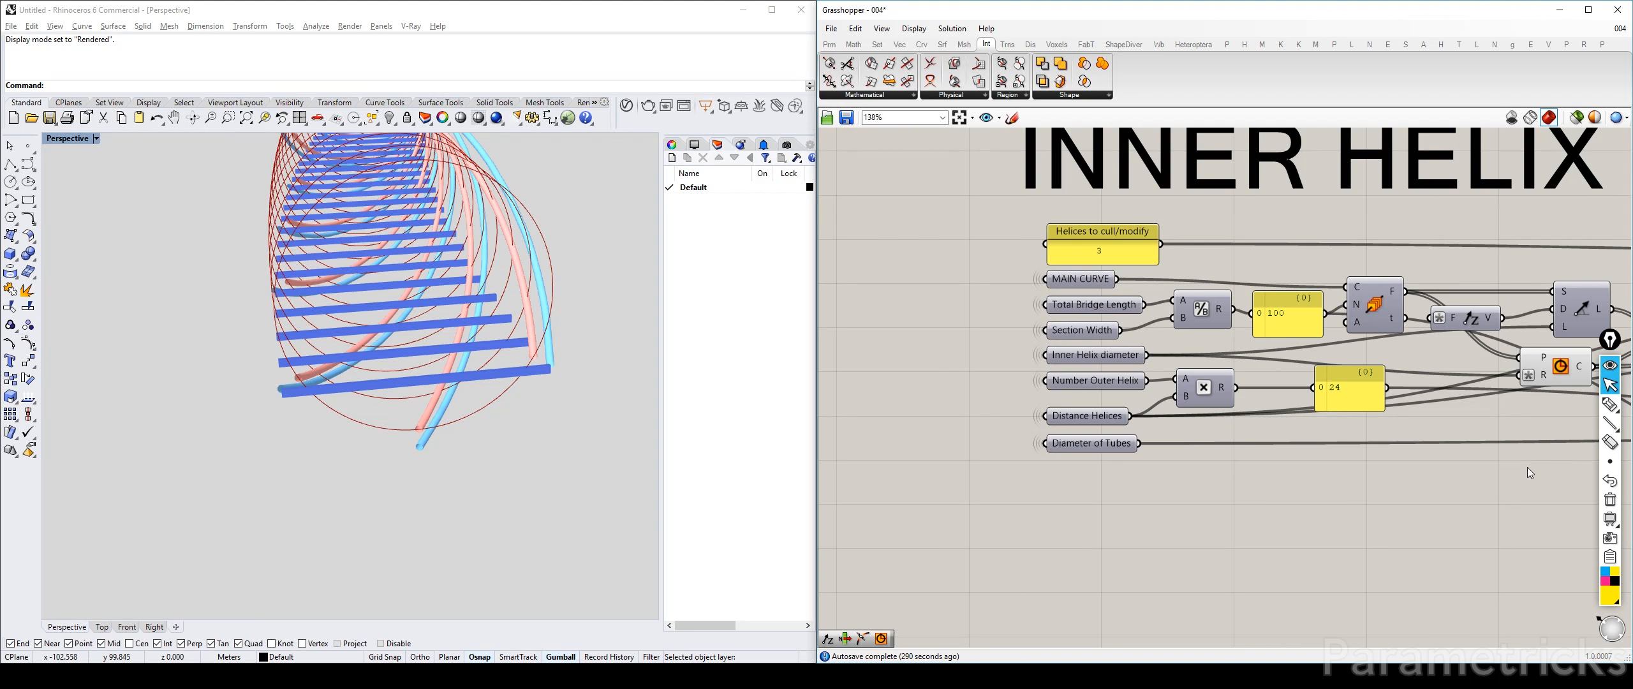
Move the Line component in the I-Beams group clear of the neighbouring curve frame component
{"action": "scroll", "coordinate": [1527, 467], "scroll_direction": "down", "scroll_amount": 5}
{"action": "right_click_drag", "start_coordinate": [1301, 274], "coordinate": [1192, 330]}
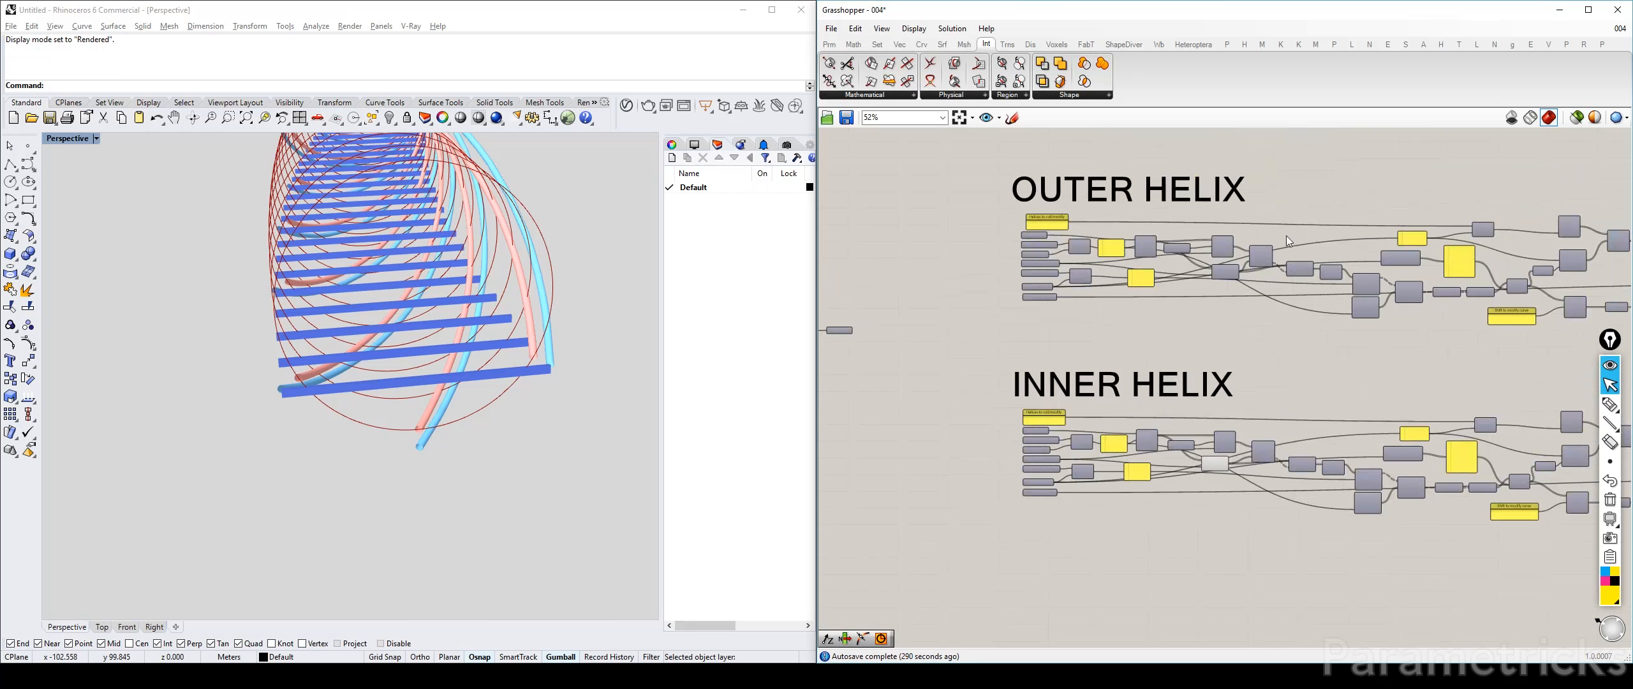
{"action": "right_click_drag", "start_coordinate": [1288, 232], "coordinate": [1125, 366]}
{"action": "right_click_drag", "start_coordinate": [1424, 191], "coordinate": [1168, 257]}
{"action": "scroll", "coordinate": [1168, 257], "scroll_direction": "up", "scroll_amount": 3}
{"action": "scroll", "coordinate": [1142, 261], "scroll_direction": "up", "scroll_amount": 1}
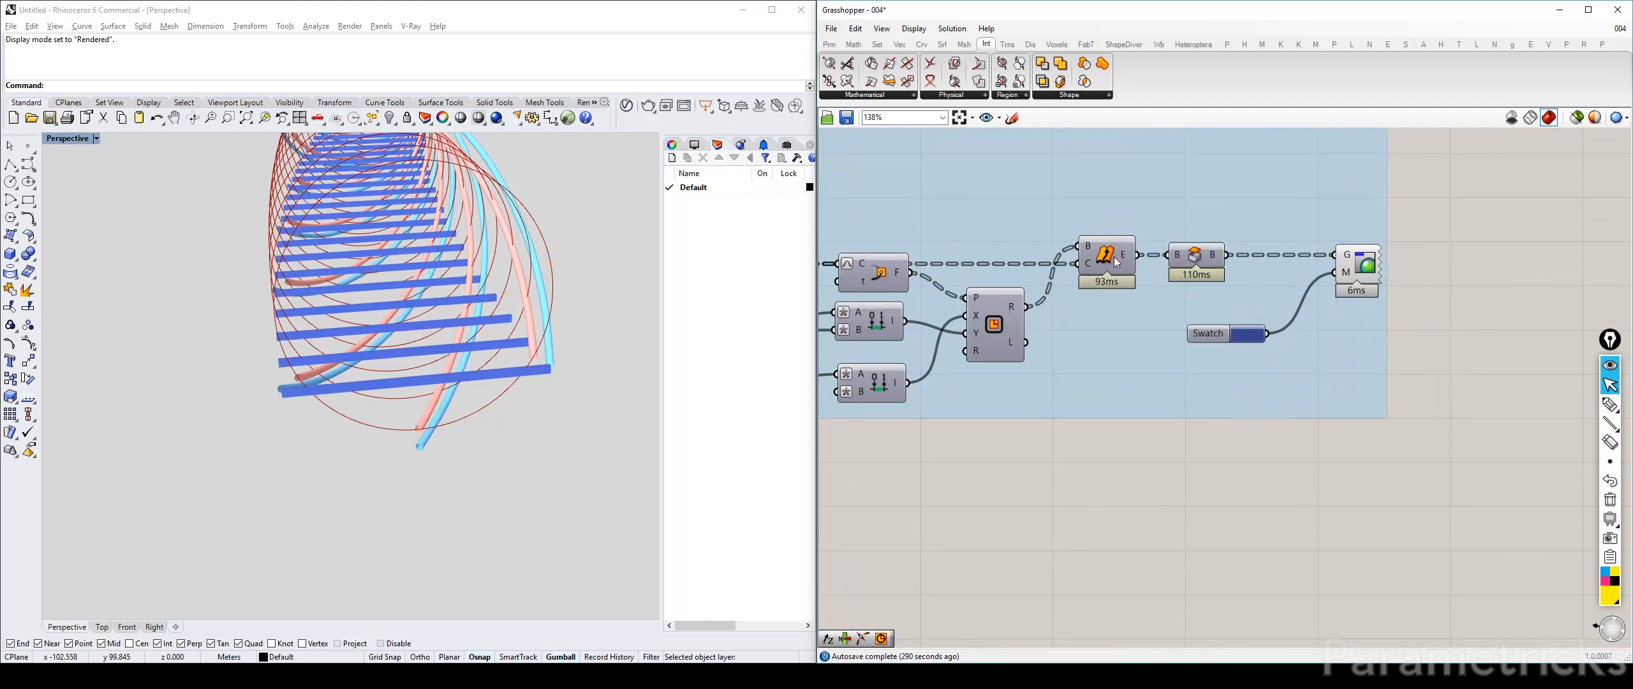
{"action": "scroll", "coordinate": [1036, 255], "scroll_direction": "up", "scroll_amount": 2}
{"action": "left_click_drag", "start_coordinate": [1035, 249], "coordinate": [1043, 270]}
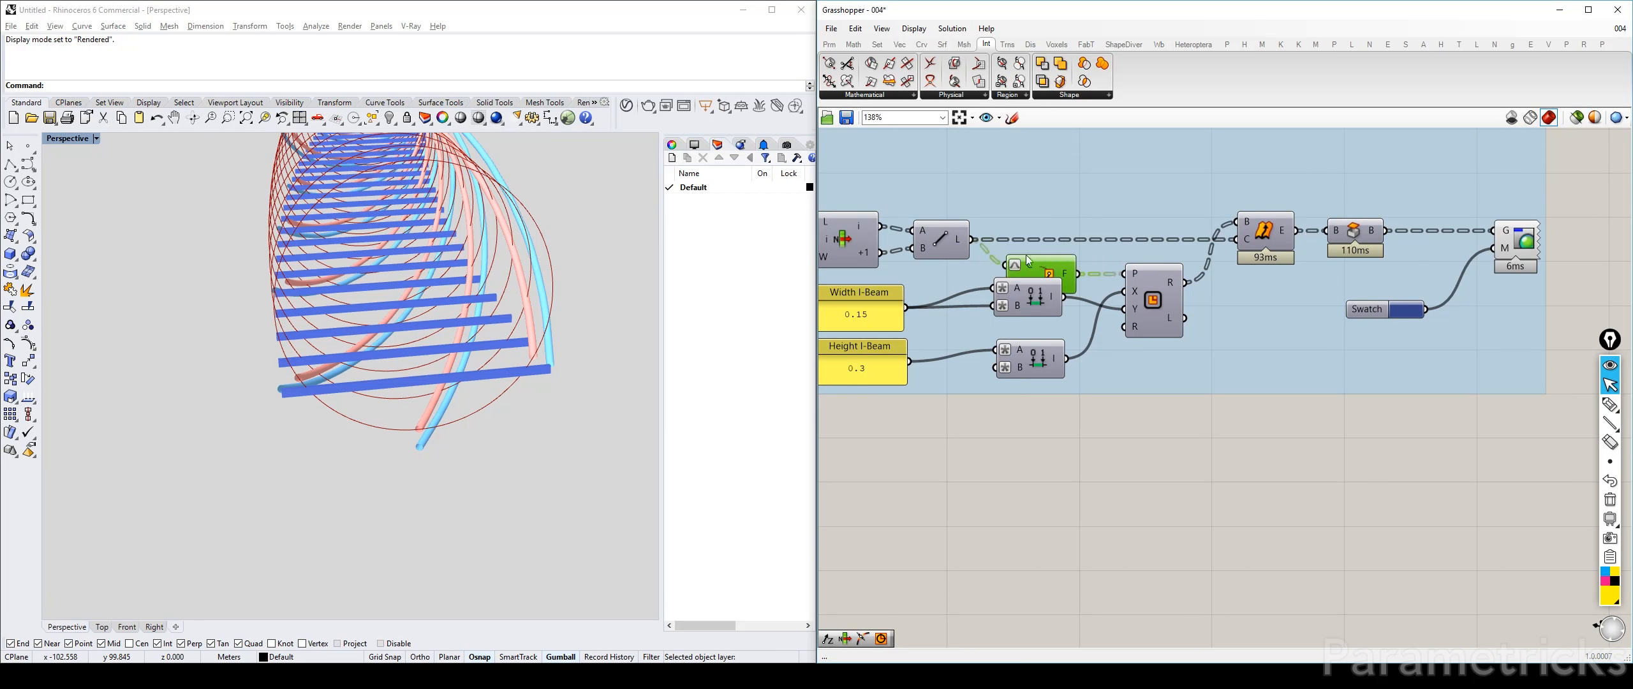
{"action": "left_click_drag", "start_coordinate": [957, 237], "coordinate": [963, 210]}
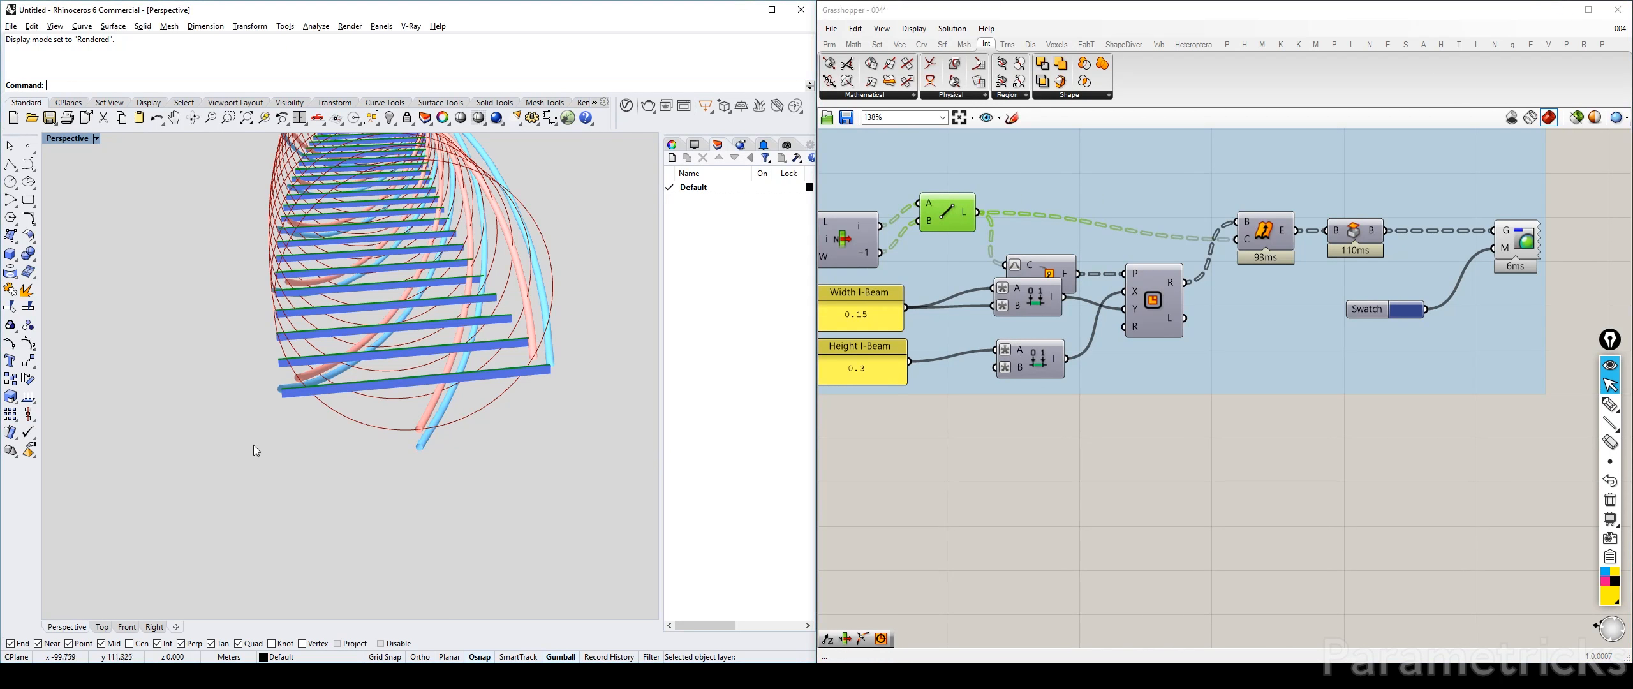
Examine where the selected I-beam lines run along the beams in the front and perspective views
{"action": "scroll", "coordinate": [299, 383], "scroll_direction": "up", "scroll_amount": 5}
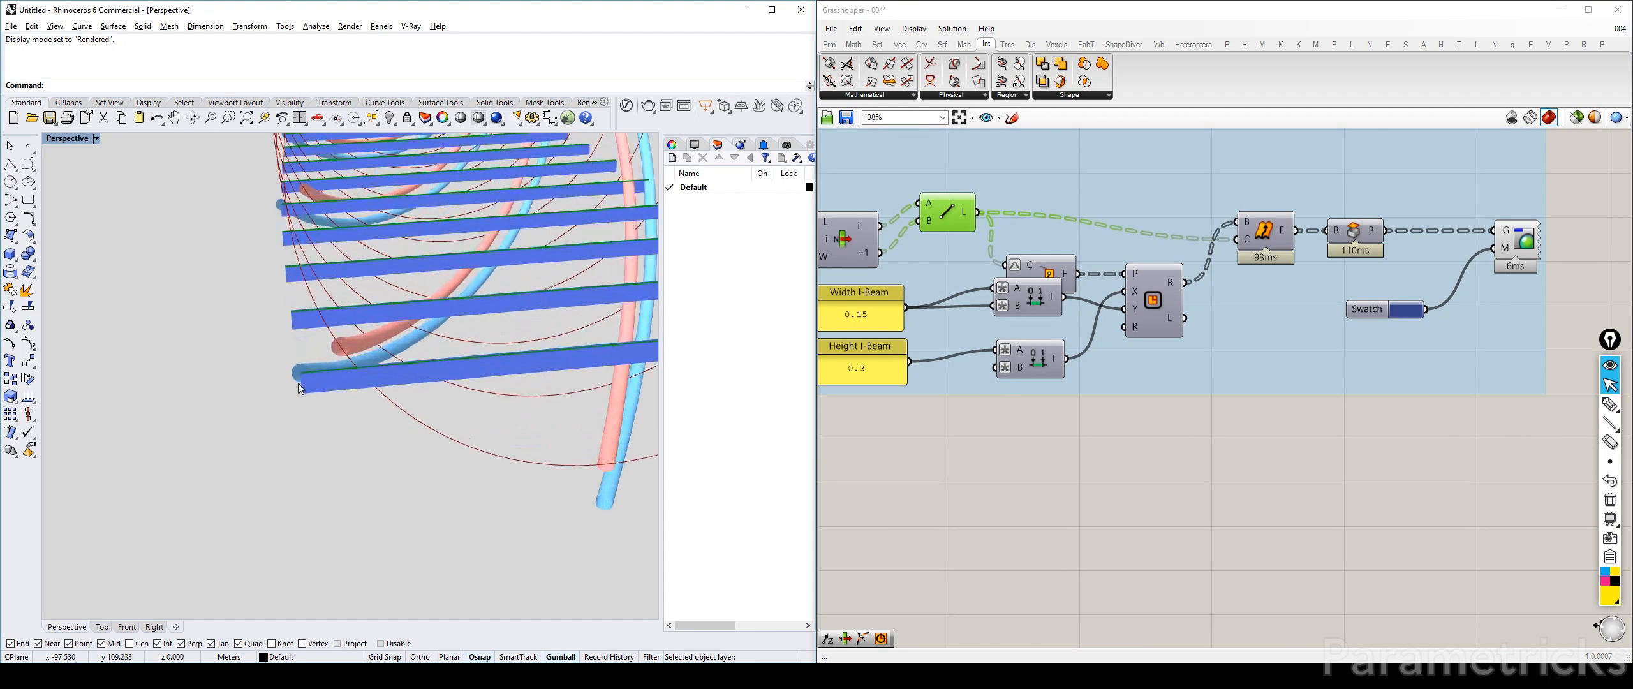
{"action": "double_click", "coordinate": [67, 138]}
{"action": "left_click", "coordinate": [61, 382]}
{"action": "double_click", "coordinate": [57, 382]}
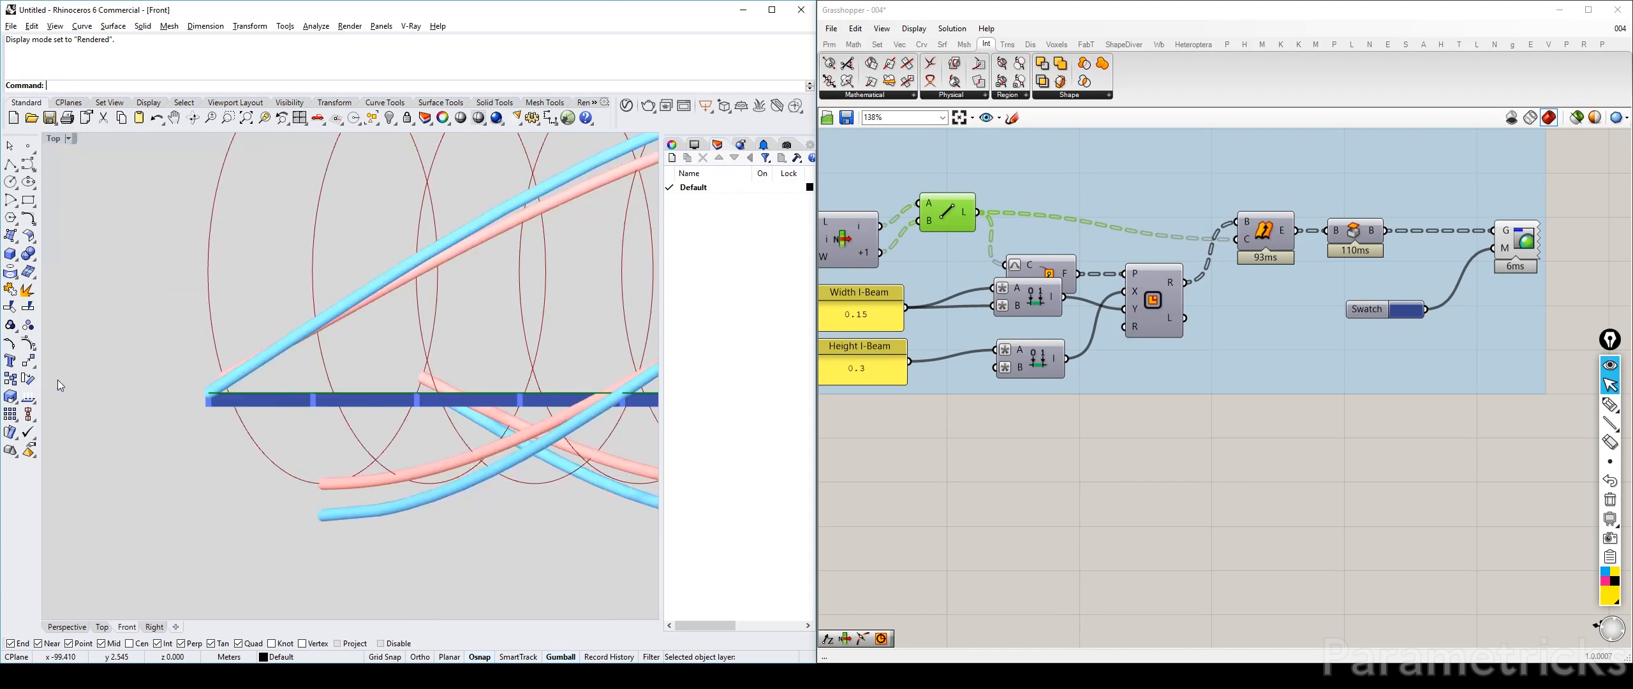
{"action": "double_click", "coordinate": [56, 138]}
{"action": "double_click", "coordinate": [375, 139]}
Add a Curve parameter to the I-Beams group and feed it from the Line component's output
{"action": "double_click", "coordinate": [1095, 161]}
{"action": "type", "text": "curve"}
{"action": "key", "text": "Return"}
{"action": "left_click_drag", "start_coordinate": [1074, 161], "coordinate": [977, 211]}
{"action": "left_click", "coordinate": [951, 215]}
{"action": "left_click", "coordinate": [1096, 162]}
Flatten the new Curve parameter and name it I-BEAMS LINES
{"action": "right_click", "coordinate": [1097, 159]}
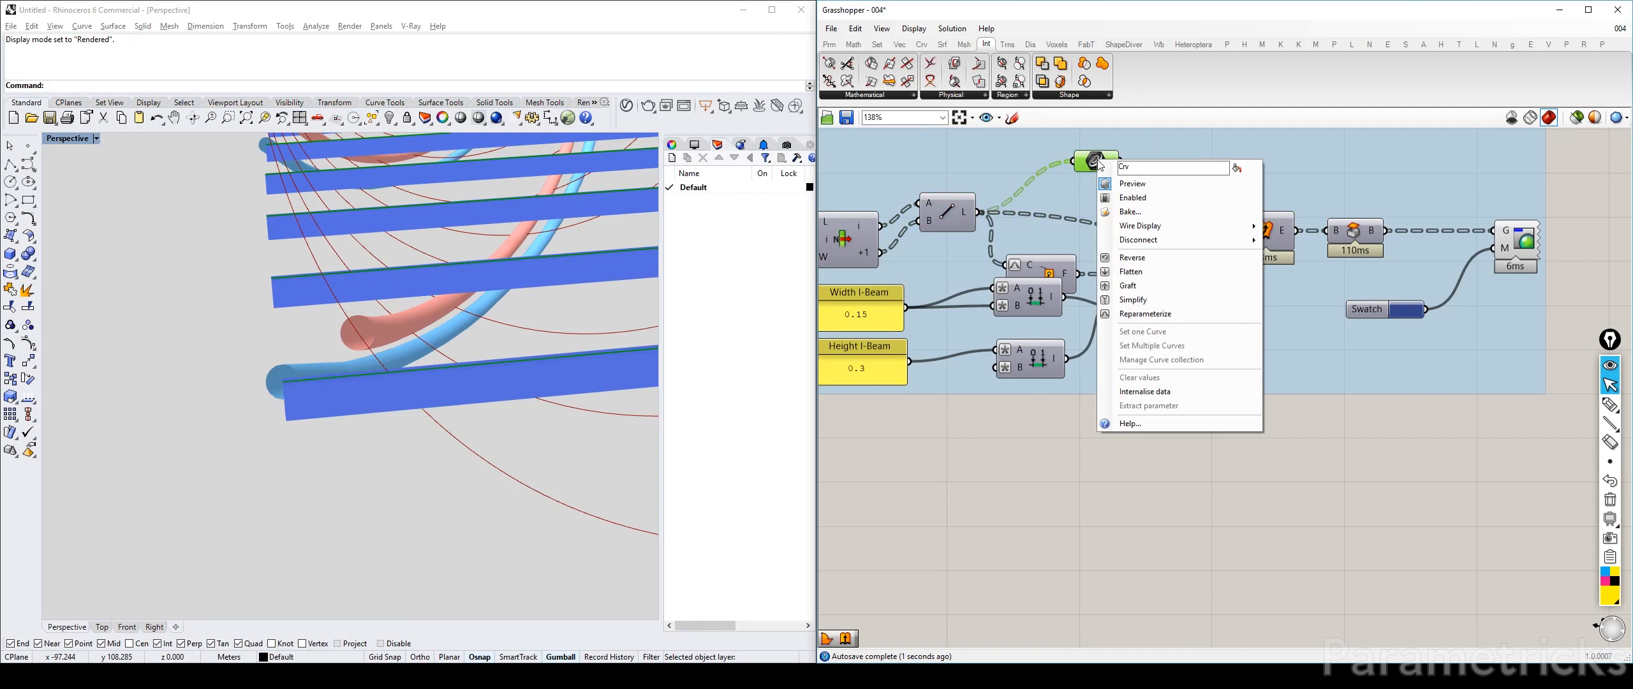
{"action": "left_click", "coordinate": [1084, 185]}
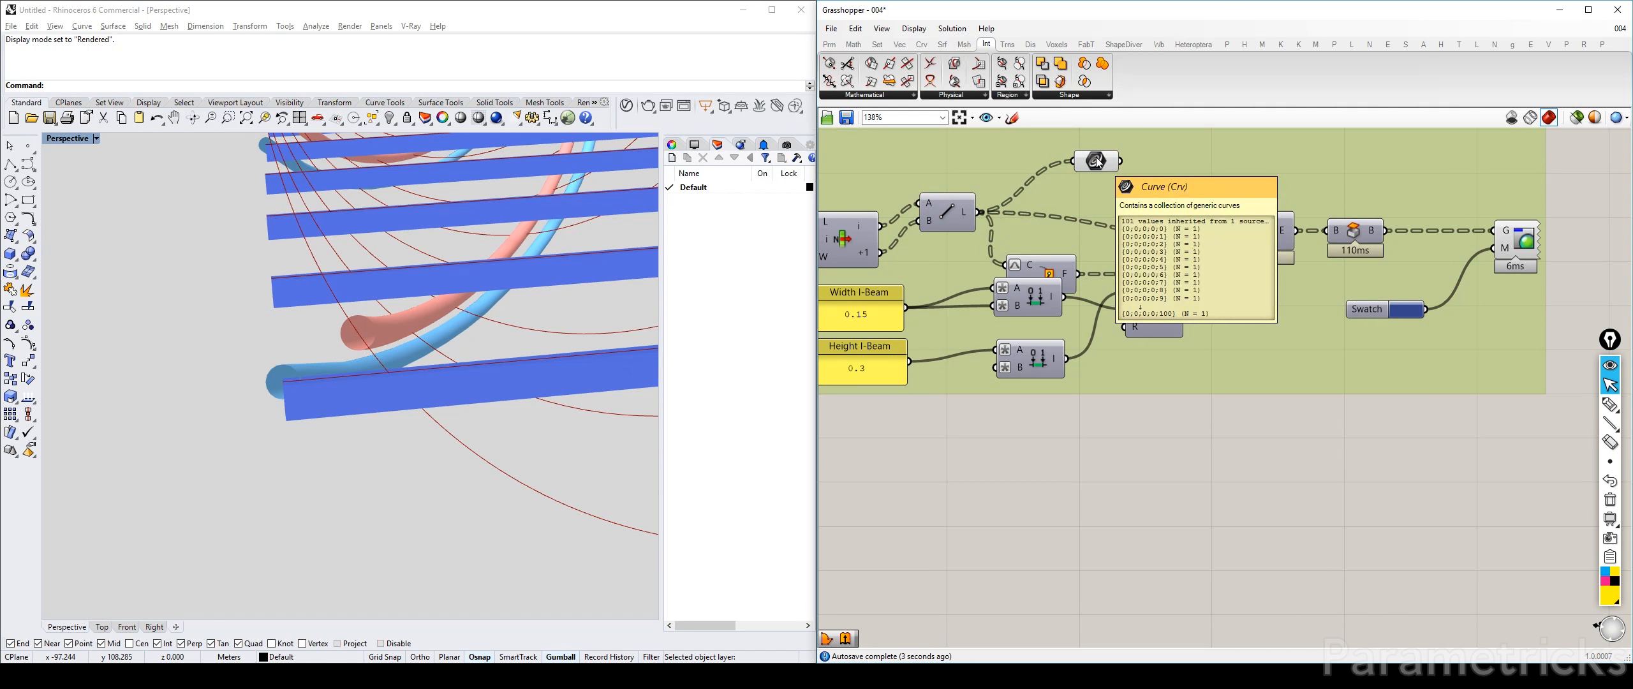
{"action": "right_click", "coordinate": [1096, 161]}
{"action": "left_click", "coordinate": [1148, 263]}
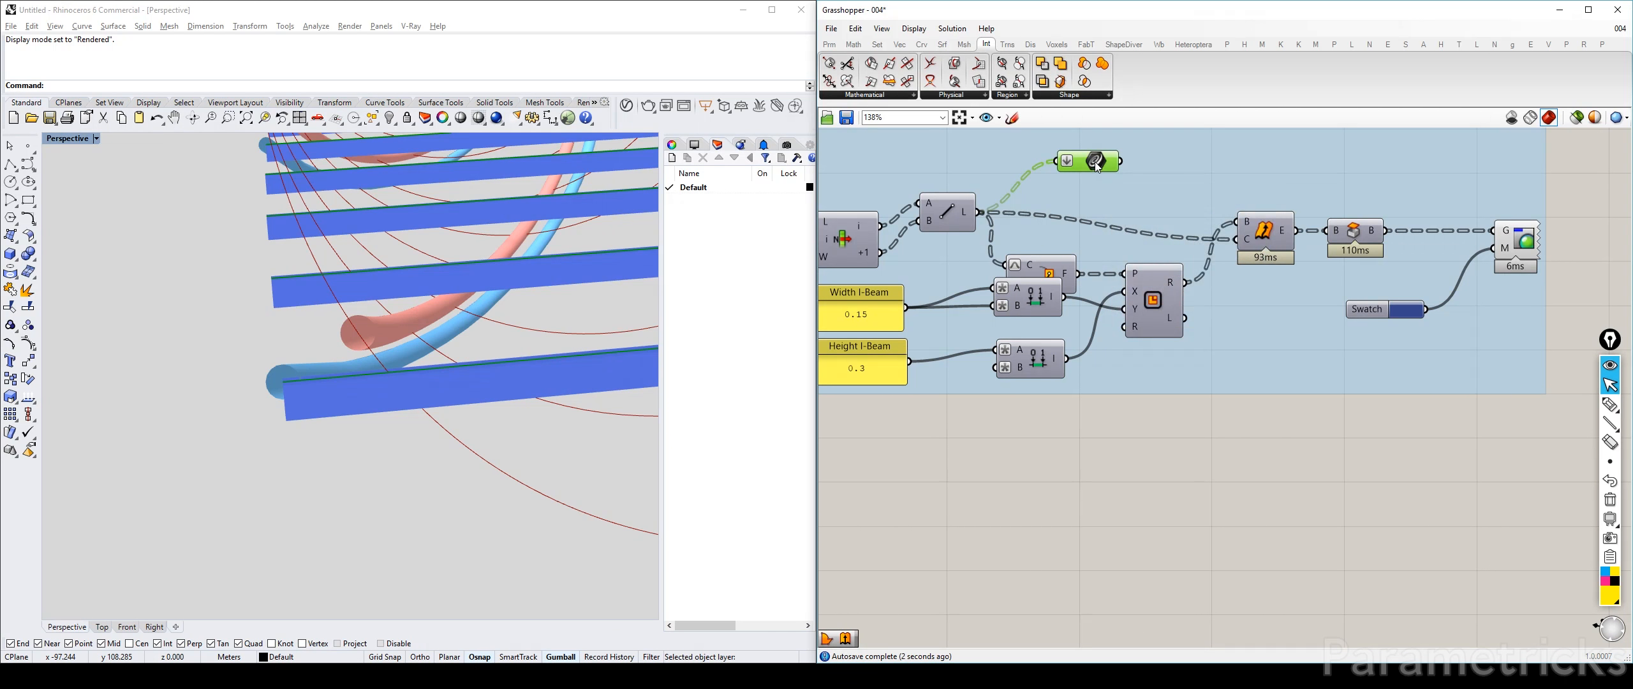
{"action": "right_click", "coordinate": [1096, 164]}
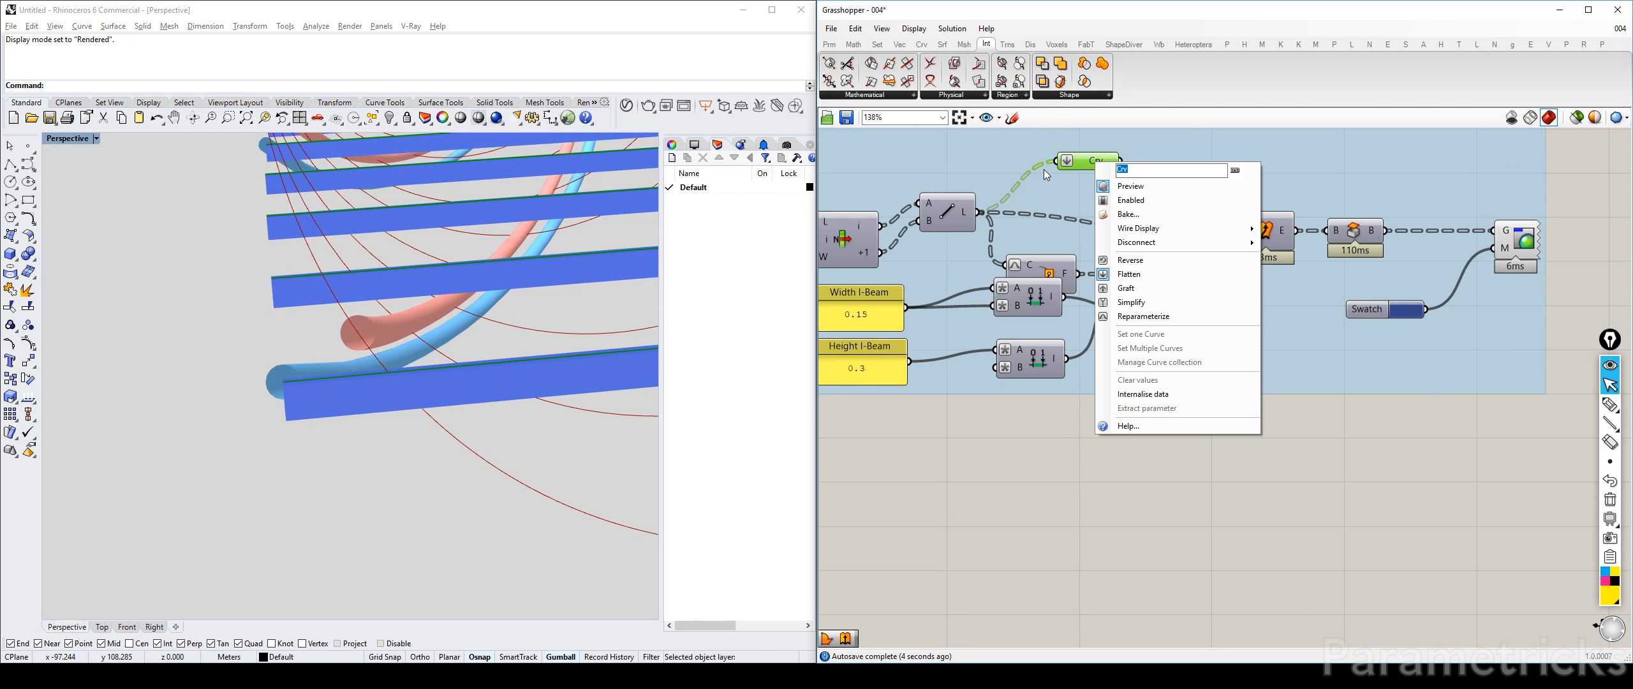
{"action": "type", "text": "I-BEAMS LINES"}
{"action": "key", "text": "Return"}
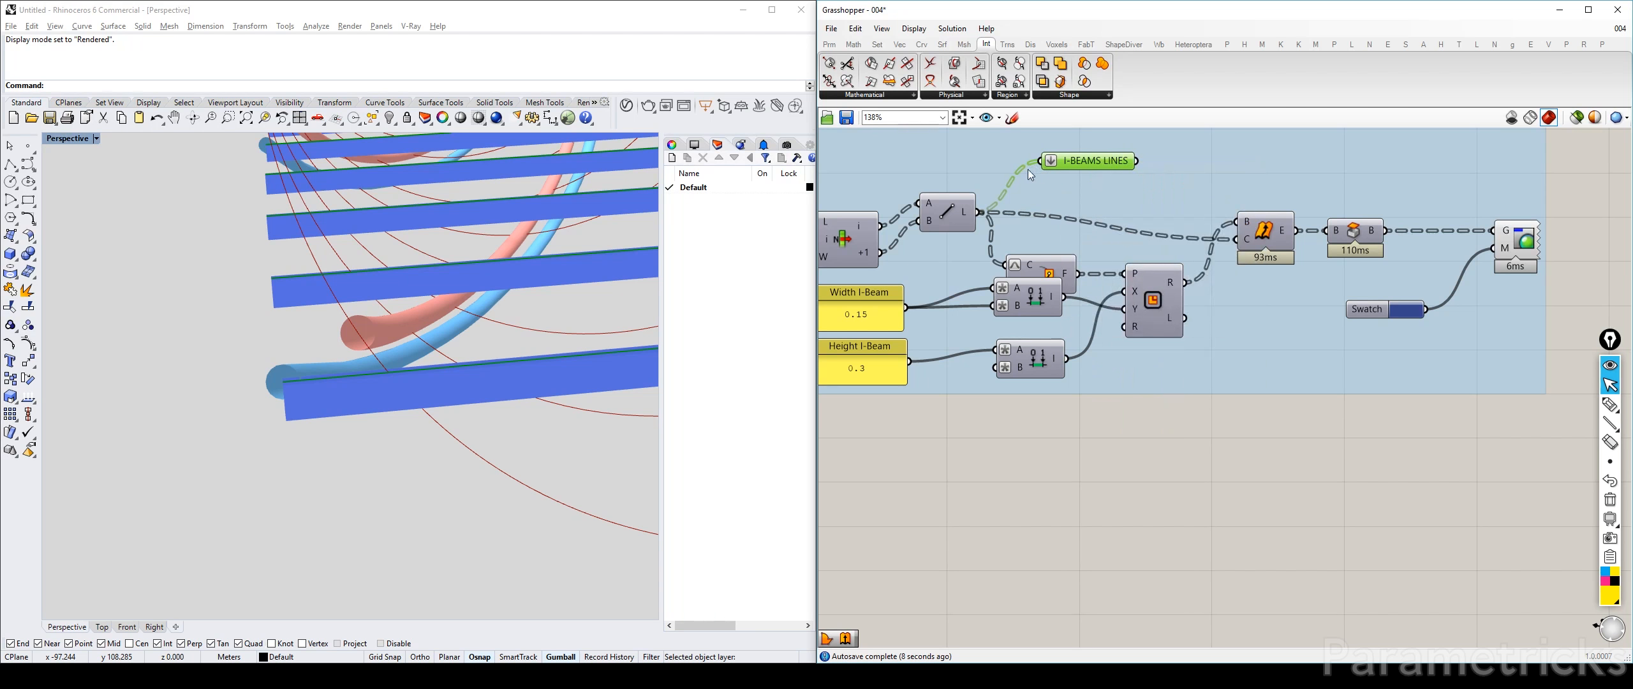
Place a second I-BEAMS LINES parameter fed by the first with a hidden wire, and add both to the I-Beams group
{"action": "right_click_drag", "start_coordinate": [1086, 161], "coordinate": [1049, 239]}
{"action": "left_click_drag", "start_coordinate": [1055, 237], "coordinate": [1147, 205], "text": "alt"}
{"action": "right_click", "coordinate": [1174, 206]}
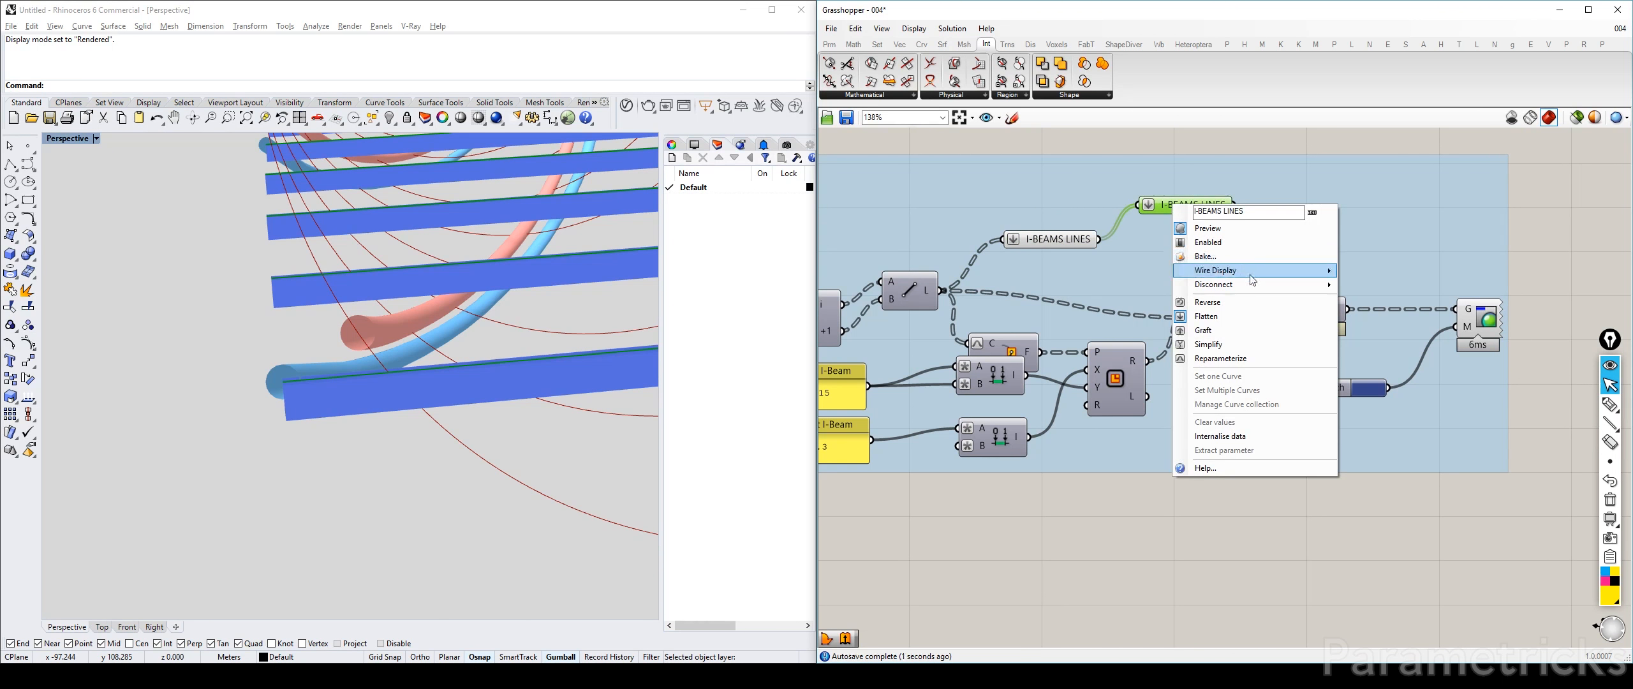
{"action": "mouse_move", "coordinate": [1250, 271]}
{"action": "left_click", "coordinate": [1369, 289]}
{"action": "left_click", "coordinate": [1035, 240]}
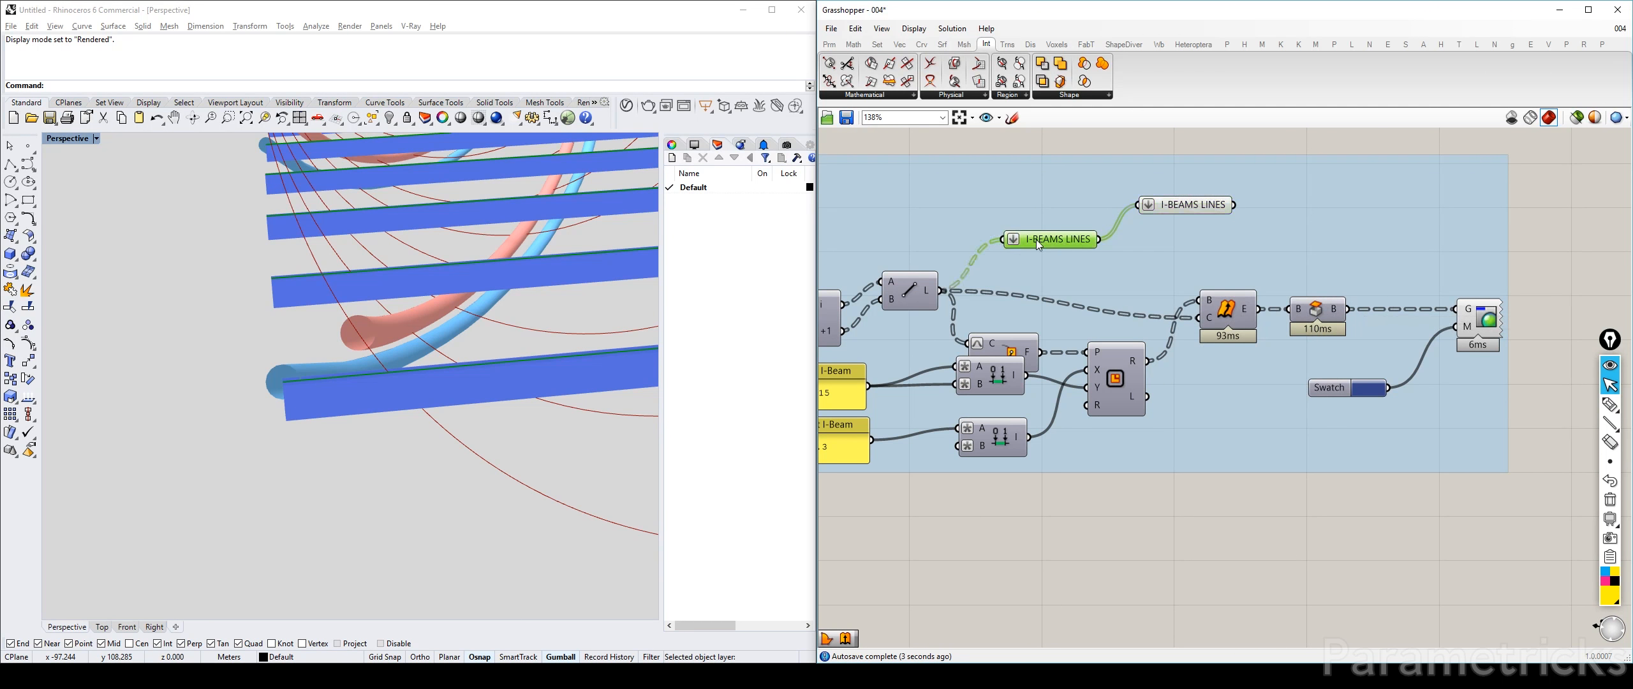
{"action": "left_click_drag", "start_coordinate": [1230, 136], "coordinate": [982, 274]}
{"action": "right_click", "coordinate": [1343, 197]}
{"action": "left_click", "coordinate": [1385, 302]}
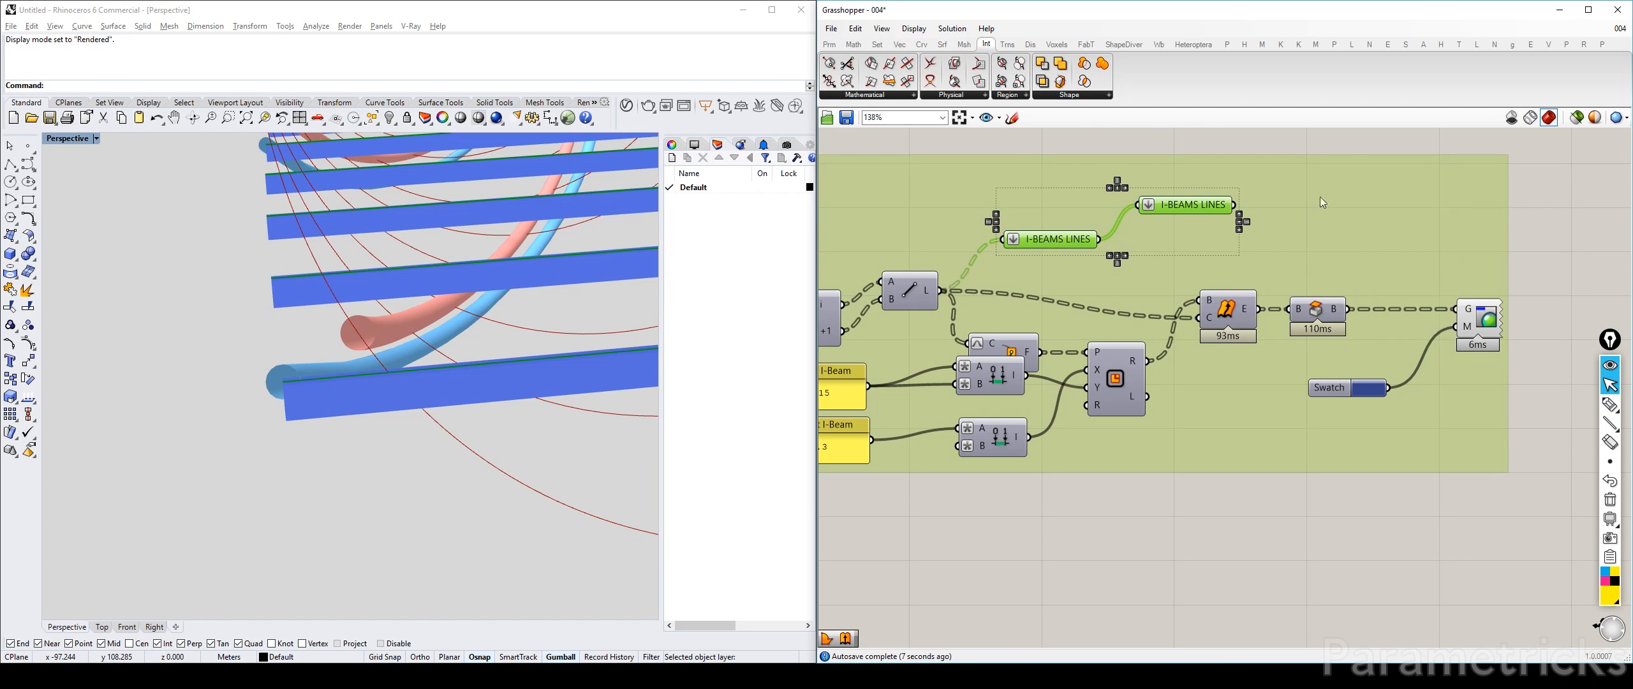
Copy the hidden-wire I-BEAMS LINES parameter to below the I-Beams group and toggle the preview of the copies
{"action": "left_click", "coordinate": [1239, 142]}
{"action": "left_click", "coordinate": [1180, 207]}
{"action": "left_click", "coordinate": [1020, 234]}
{"action": "left_click_drag", "start_coordinate": [1179, 203], "coordinate": [1262, 601]}
{"action": "key", "text": "ctrl+q"}
{"action": "left_click", "coordinate": [1246, 229]}
{"action": "key", "text": "ctrl+q"}
{"action": "left_click", "coordinate": [1281, 568]}
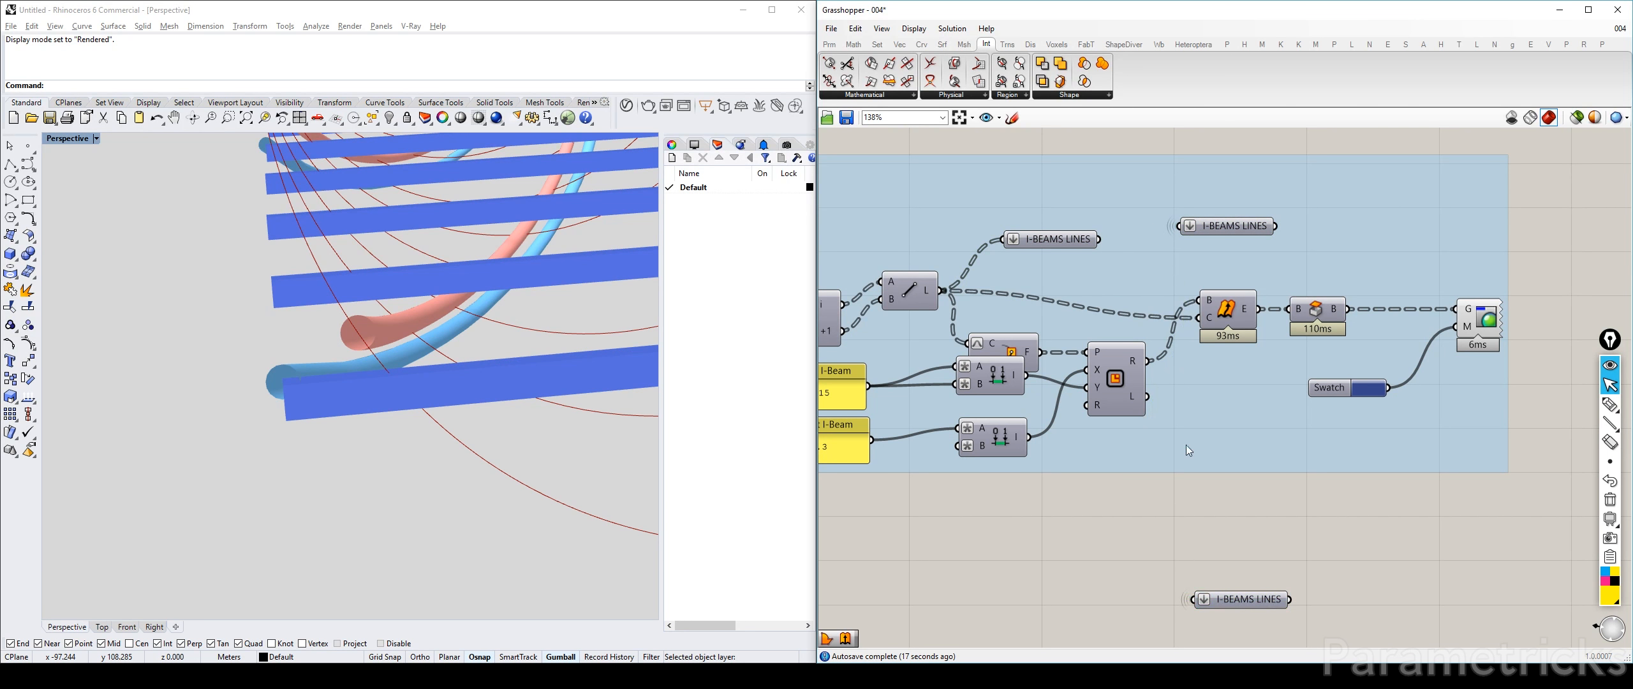
{"action": "left_click", "coordinate": [1244, 594]}
{"action": "left_click_drag", "start_coordinate": [1236, 224], "coordinate": [1230, 209]}
{"action": "left_click", "coordinate": [1213, 600]}
Move the copied I-BEAMS LINES parameter down to the input parameters of the INNER HELIX definition
{"action": "scroll", "coordinate": [1213, 600], "scroll_direction": "down", "scroll_amount": 3}
{"action": "right_click_drag", "start_coordinate": [1235, 530], "coordinate": [1413, 362]}
{"action": "scroll", "coordinate": [1413, 362], "scroll_direction": "down", "scroll_amount": 3}
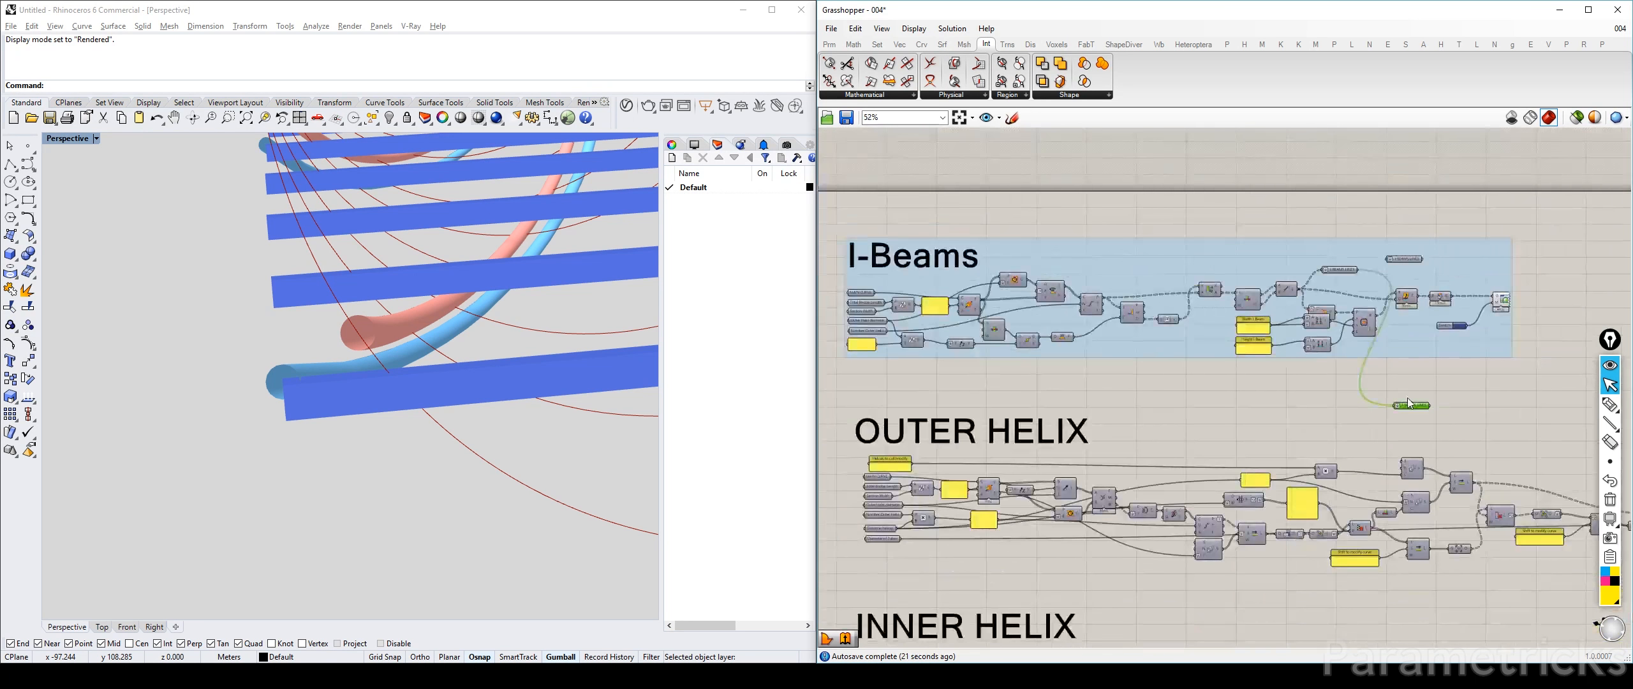
{"action": "left_click_drag", "start_coordinate": [1413, 403], "coordinate": [884, 560]}
{"action": "right_click_drag", "start_coordinate": [884, 561], "coordinate": [1106, 198]}
{"action": "scroll", "coordinate": [1106, 199], "scroll_direction": "up", "scroll_amount": 2}
{"action": "left_click_drag", "start_coordinate": [1106, 199], "coordinate": [1103, 279]}
{"action": "left_click_drag", "start_coordinate": [1091, 232], "coordinate": [1107, 449]}
{"action": "scroll", "coordinate": [1159, 415], "scroll_direction": "up", "scroll_amount": 3}
{"action": "left_click_drag", "start_coordinate": [1129, 510], "coordinate": [1076, 378]}
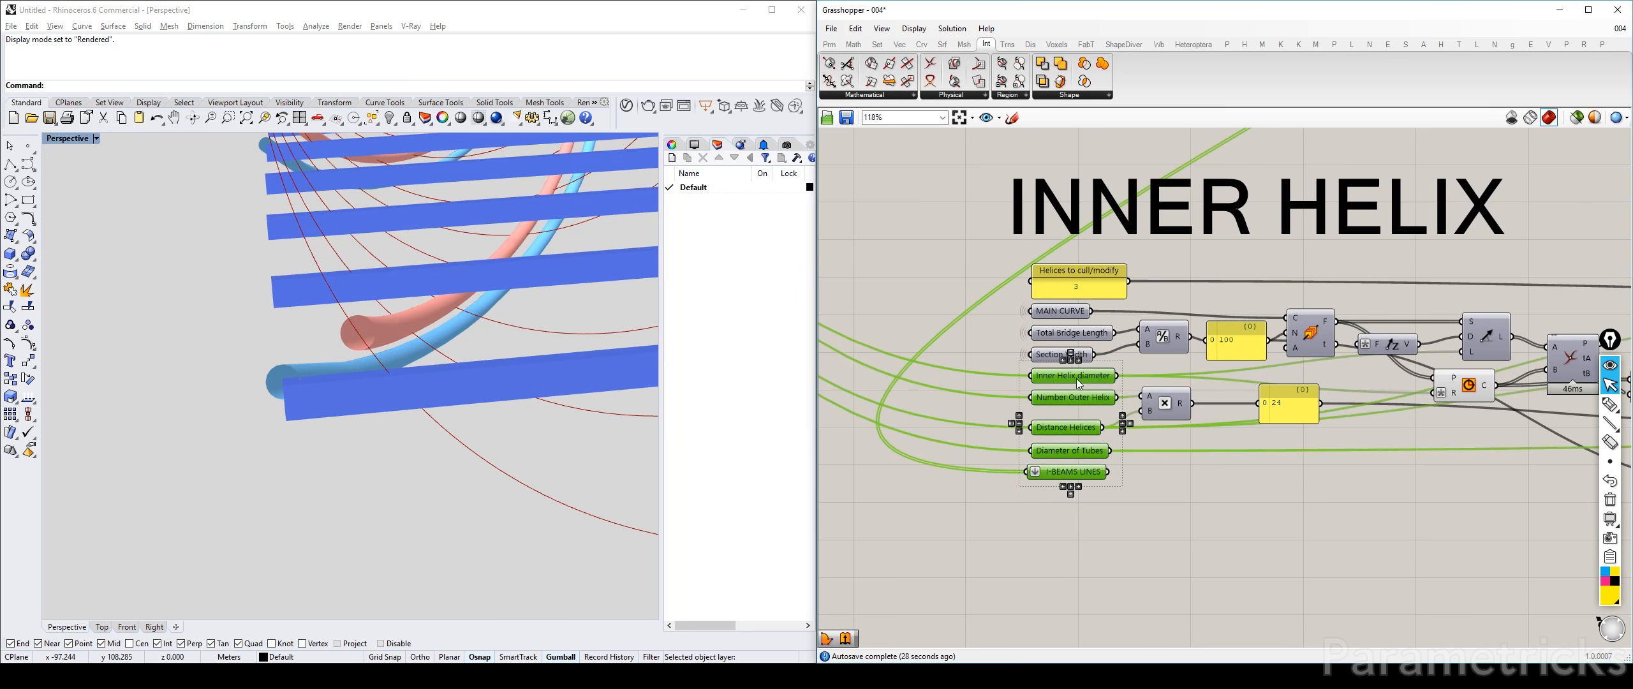
Shift the lower INNER HELIX inputs with their multiplication and panel downward, and place I-BEAMS LINES directly under Section Width
{"action": "left_click_drag", "start_coordinate": [1393, 544], "coordinate": [1025, 376]}
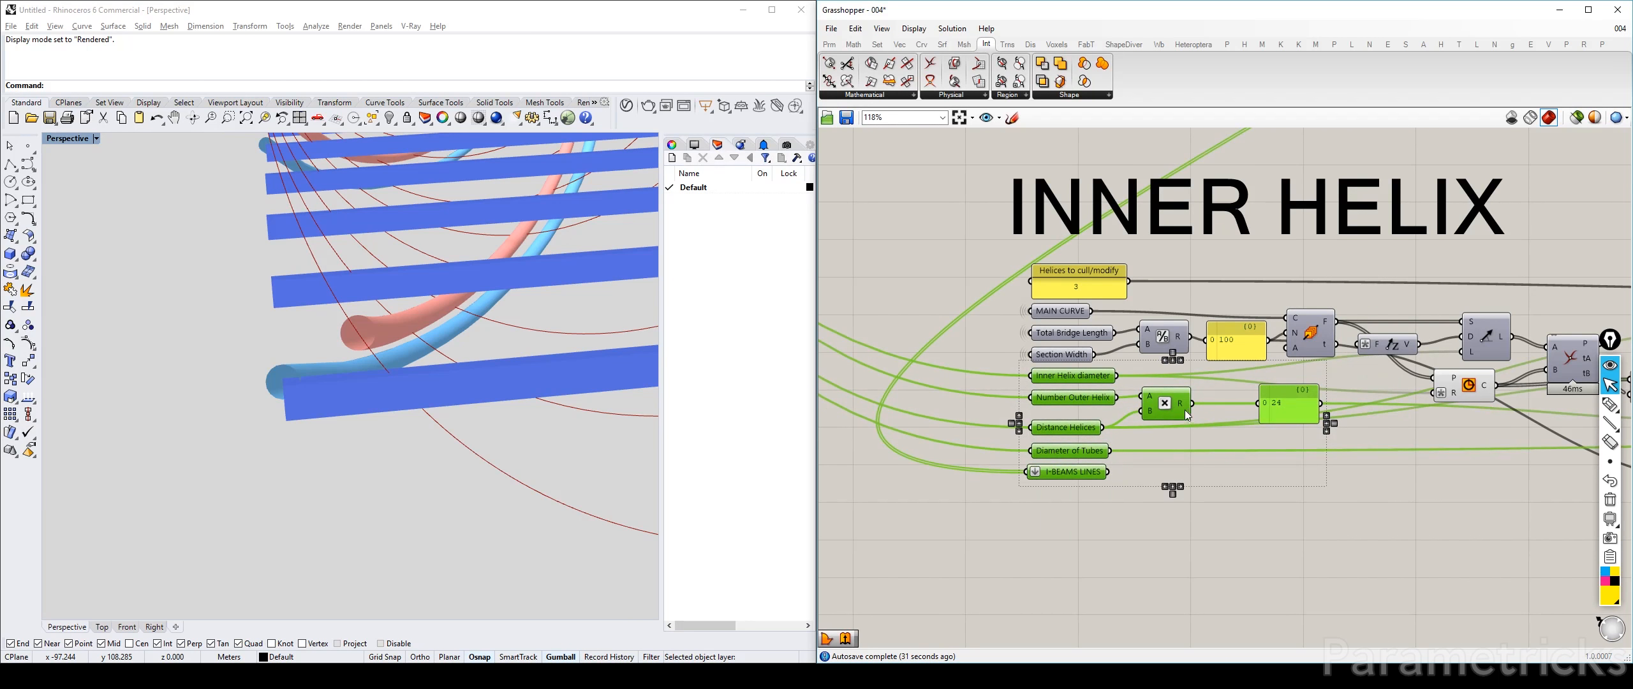
{"action": "left_click_drag", "start_coordinate": [1183, 409], "coordinate": [1185, 475]}
{"action": "left_click", "coordinate": [1194, 508]}
{"action": "left_click_drag", "start_coordinate": [1077, 539], "coordinate": [1080, 411]}
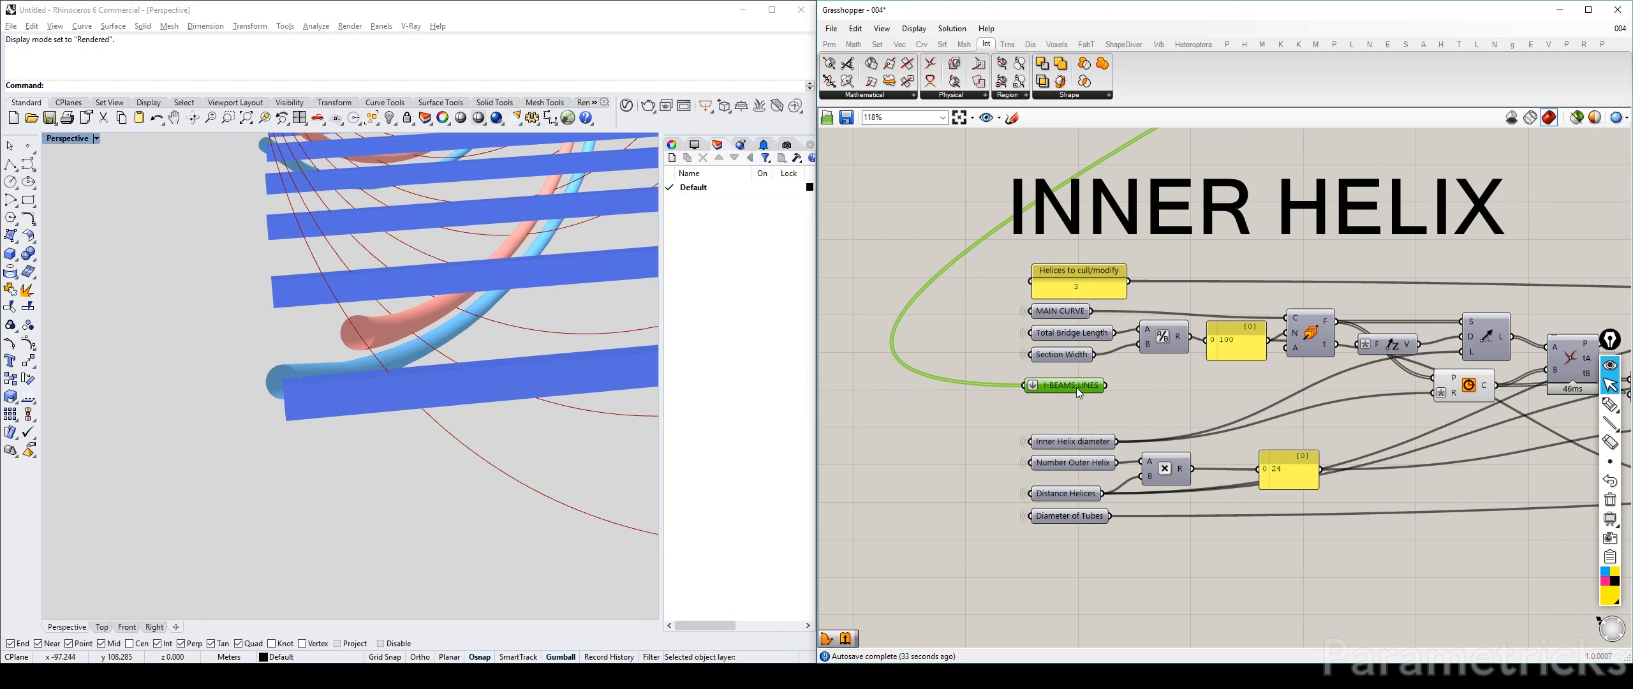
{"action": "left_click", "coordinate": [1156, 390]}
Add an Evaluate Curve component, connect I-BEAMS LINES to its curve input and reparameterize that input
{"action": "scroll", "coordinate": [1156, 391], "scroll_direction": "up", "scroll_amount": 4}
{"action": "double_click", "coordinate": [1156, 391]}
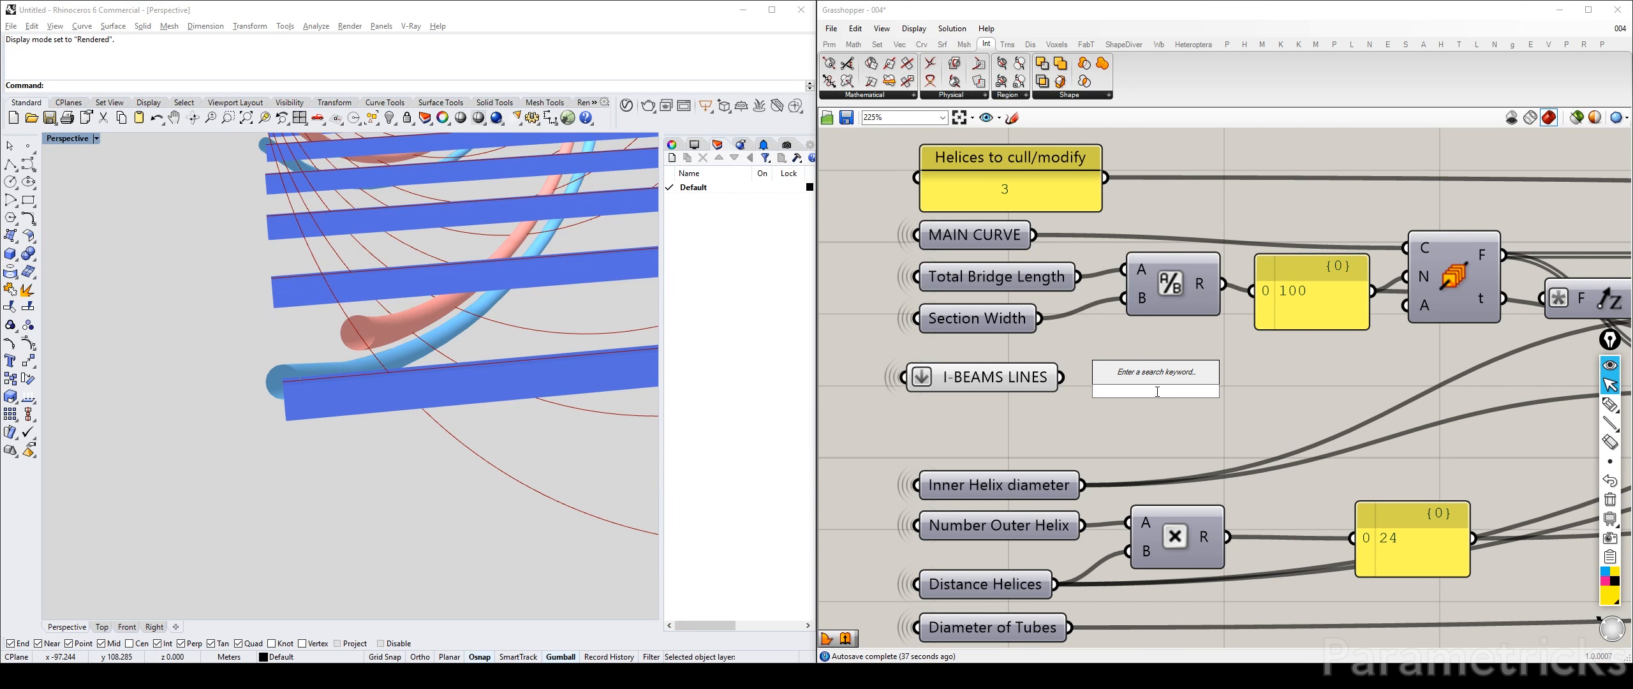
{"action": "type", "text": "evaluate curve"}
{"action": "key", "text": "Return"}
{"action": "left_click_drag", "start_coordinate": [1060, 377], "coordinate": [1083, 368]}
{"action": "right_click", "coordinate": [1126, 369]}
{"action": "left_click", "coordinate": [1175, 509]}
Set a fixed number for the Evaluate Curve parameter t that gives the midpoint of each I-beam line
{"action": "right_click", "coordinate": [1127, 415]}
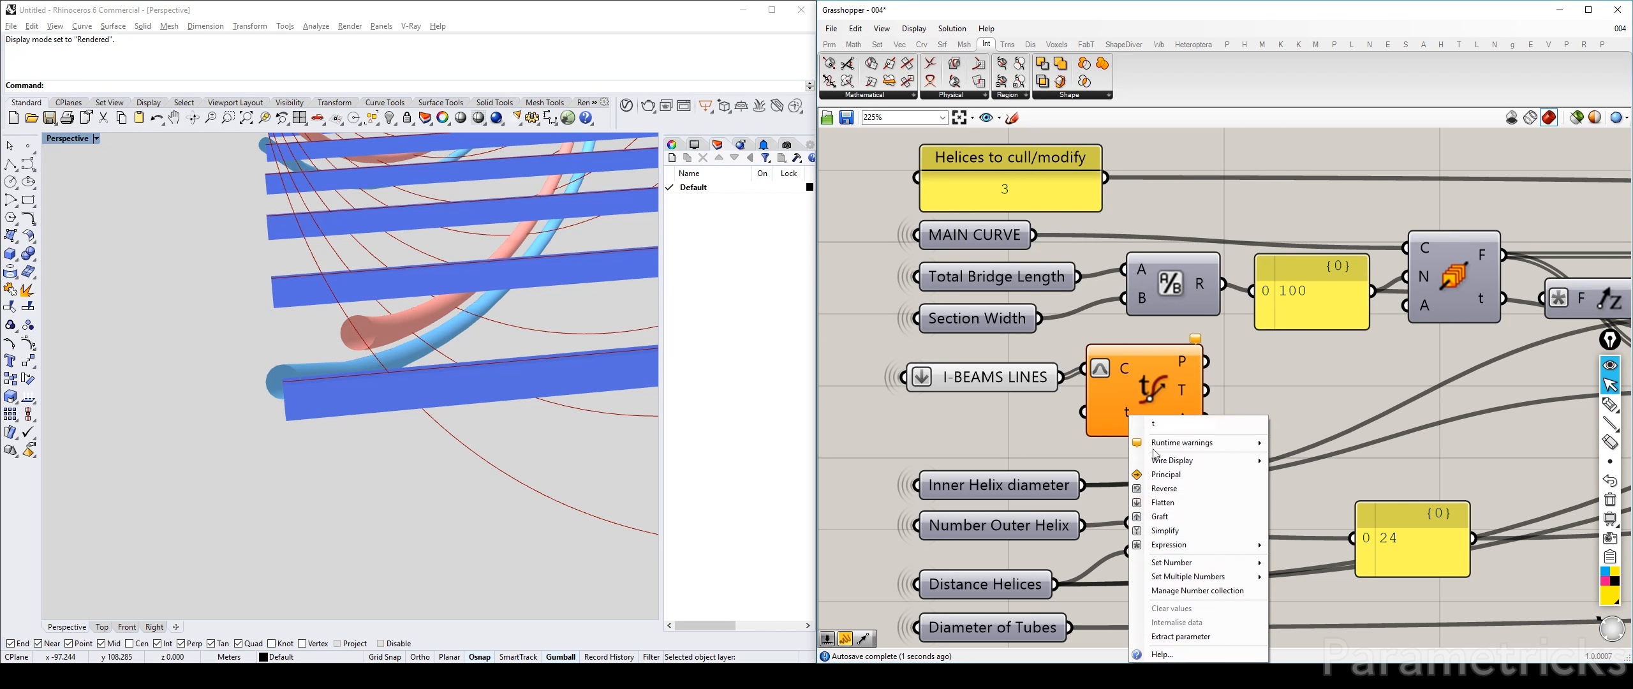
{"action": "mouse_move", "coordinate": [1212, 561]}
{"action": "type", "text": "0."}
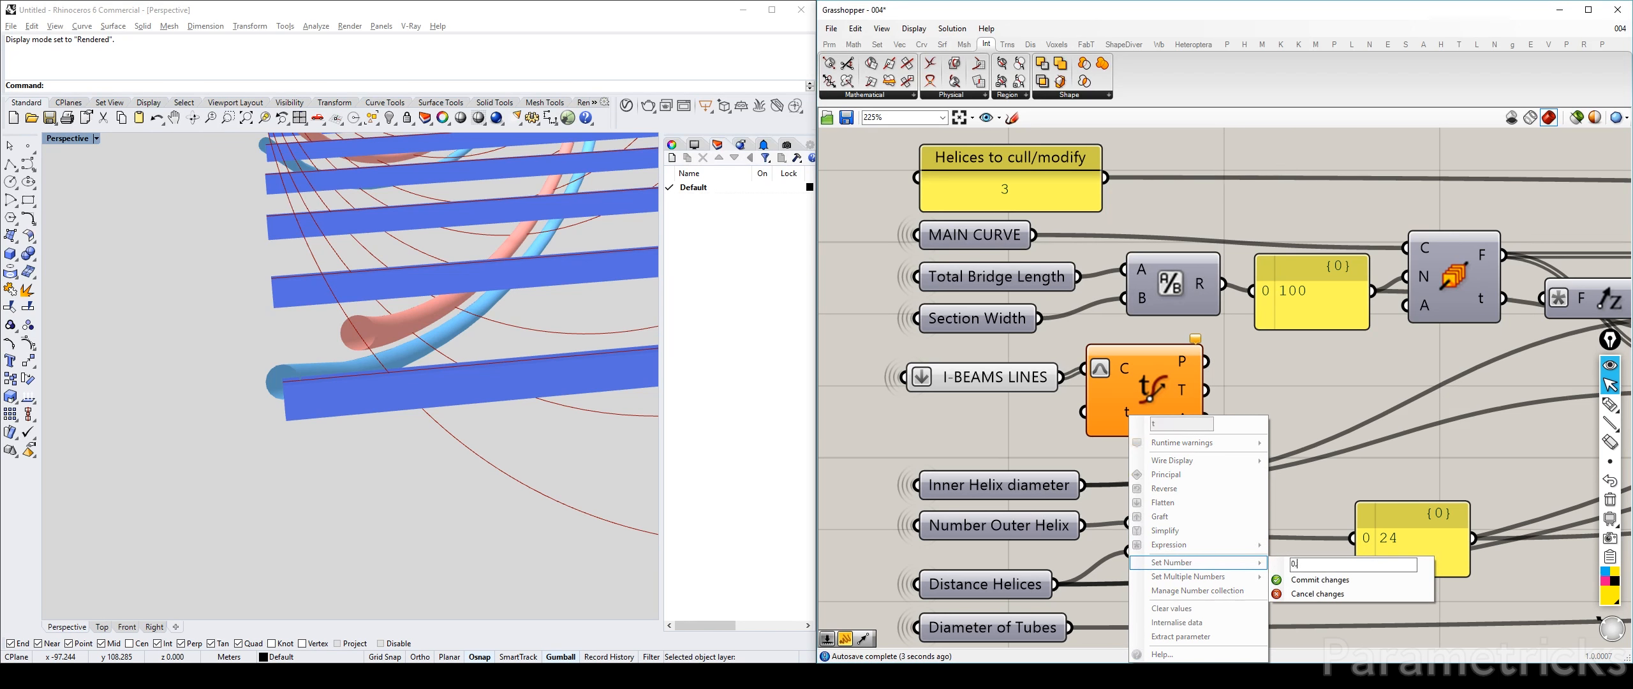
{"action": "left_click", "coordinate": [1319, 579]}
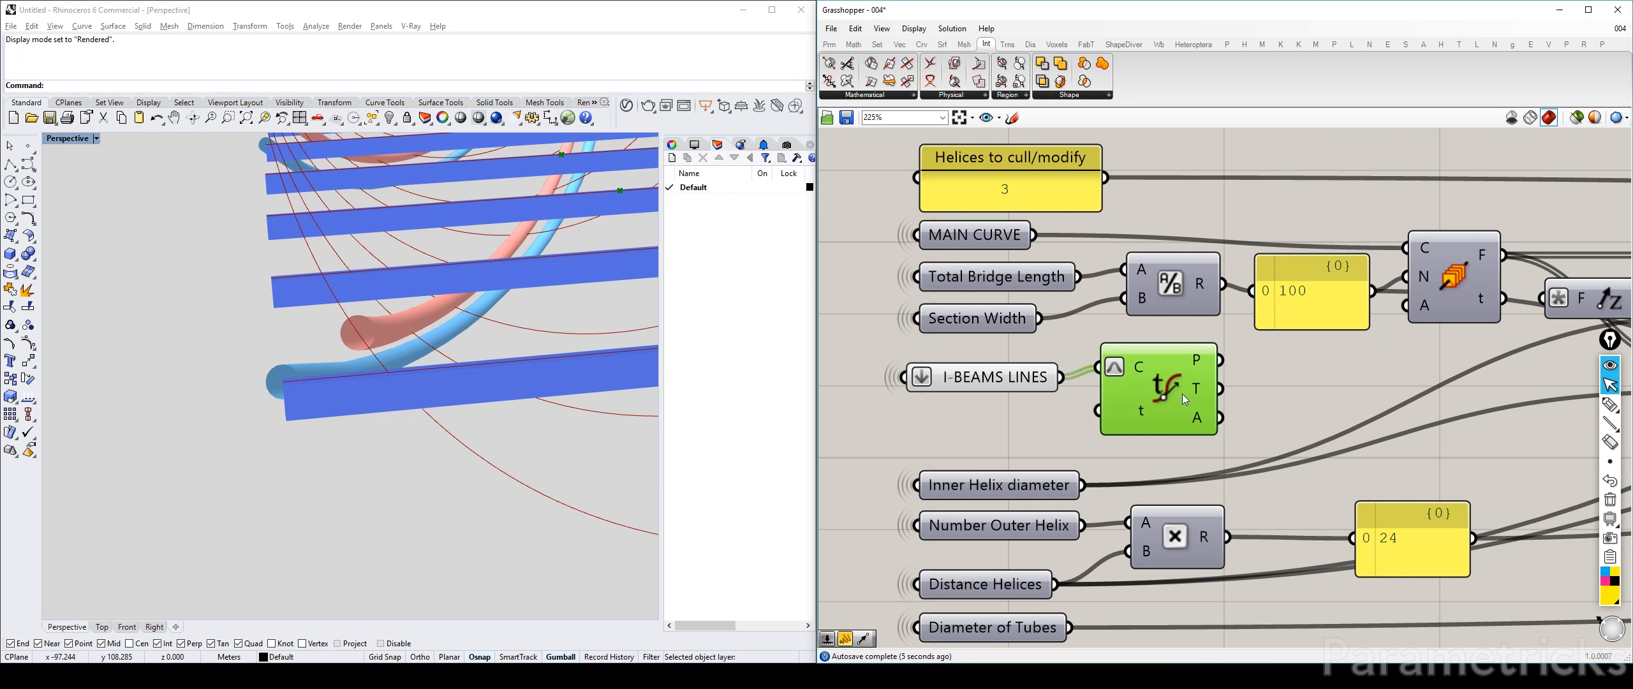
Compare the evaluated points on the I-beams with the frames generated along the main curve
{"action": "scroll", "coordinate": [383, 357], "scroll_direction": "down", "scroll_amount": 8}
{"action": "right_click_drag", "start_coordinate": [414, 370], "coordinate": [319, 370]}
{"action": "scroll", "coordinate": [1211, 383], "scroll_direction": "down", "scroll_amount": 1}
{"action": "right_click_drag", "start_coordinate": [1505, 357], "coordinate": [1234, 313]}
{"action": "mouse_move", "coordinate": [1169, 224]}
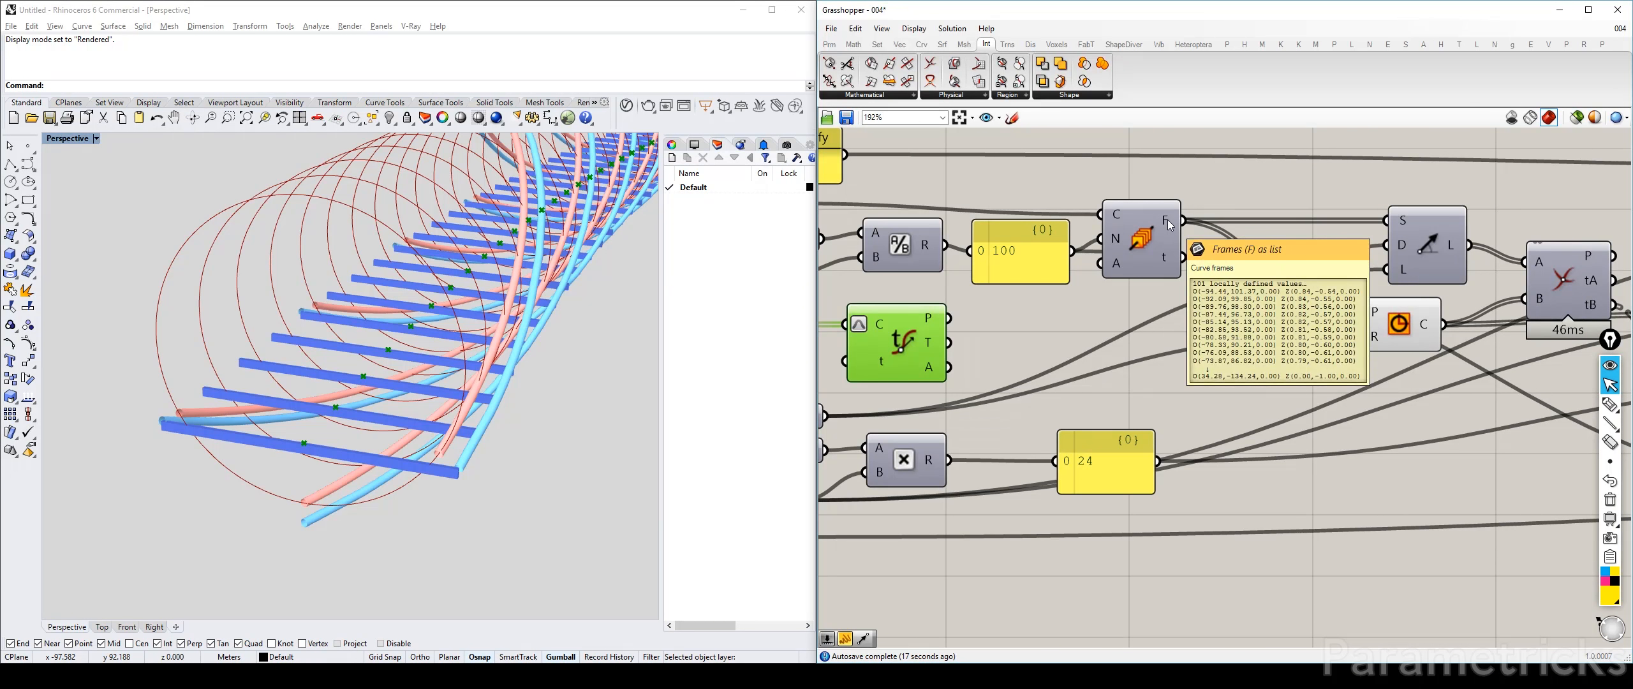
{"action": "left_click", "coordinate": [1124, 243]}
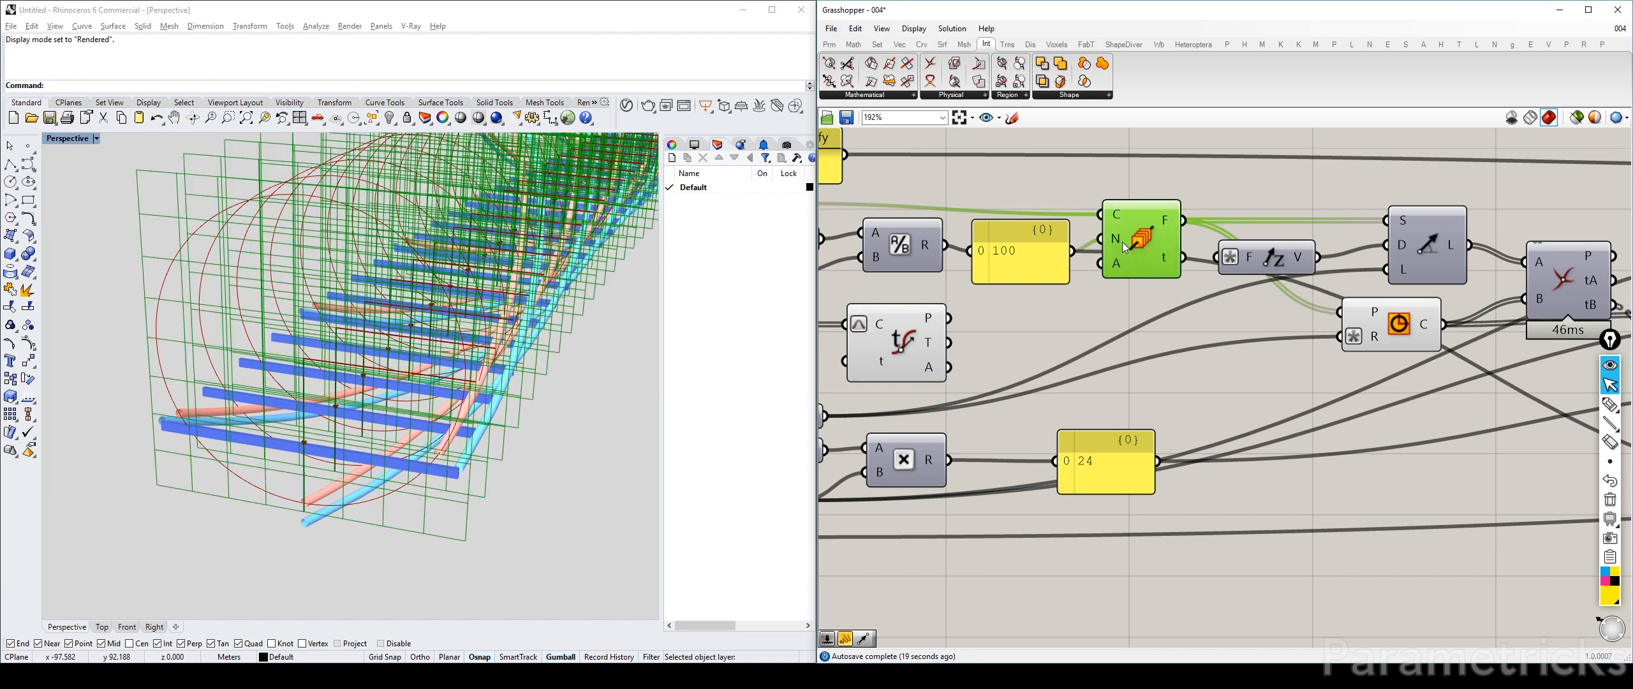
Add a Vector 2Pt component in the INNER HELIX group
{"action": "scroll", "coordinate": [1120, 243], "scroll_direction": "up", "scroll_amount": 1}
{"action": "double_click", "coordinate": [1036, 338]}
{"action": "type", "text": "VEC"}
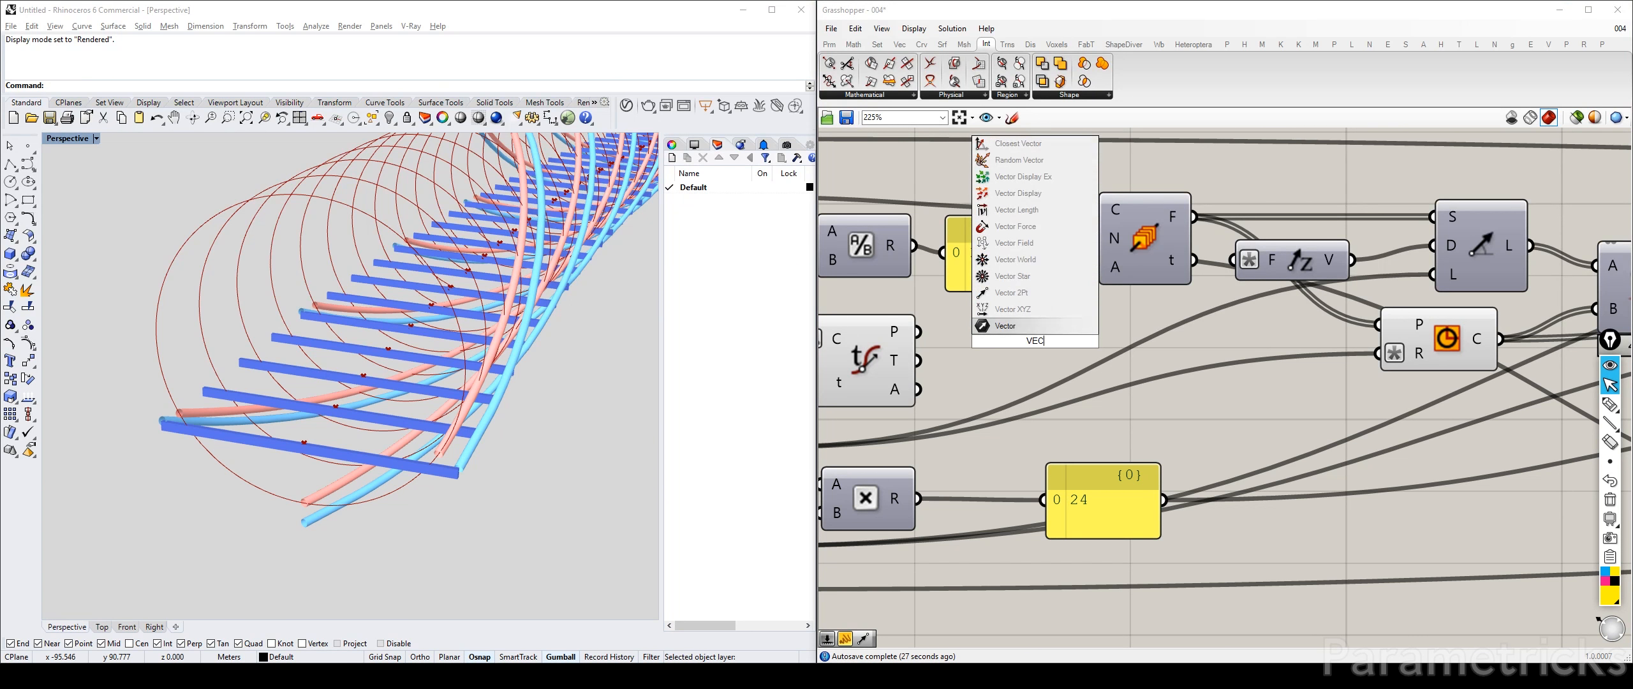
{"action": "type", "text": " 2"}
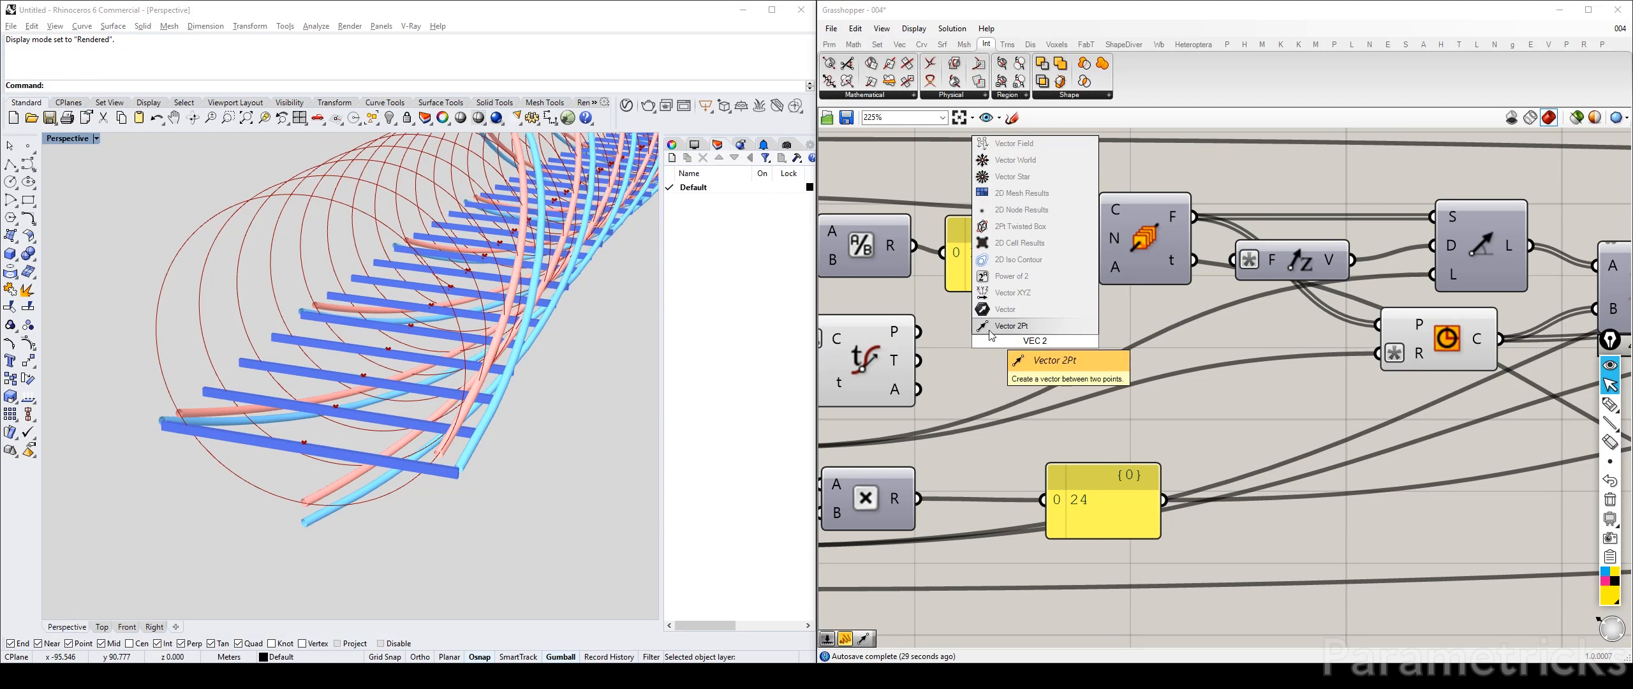
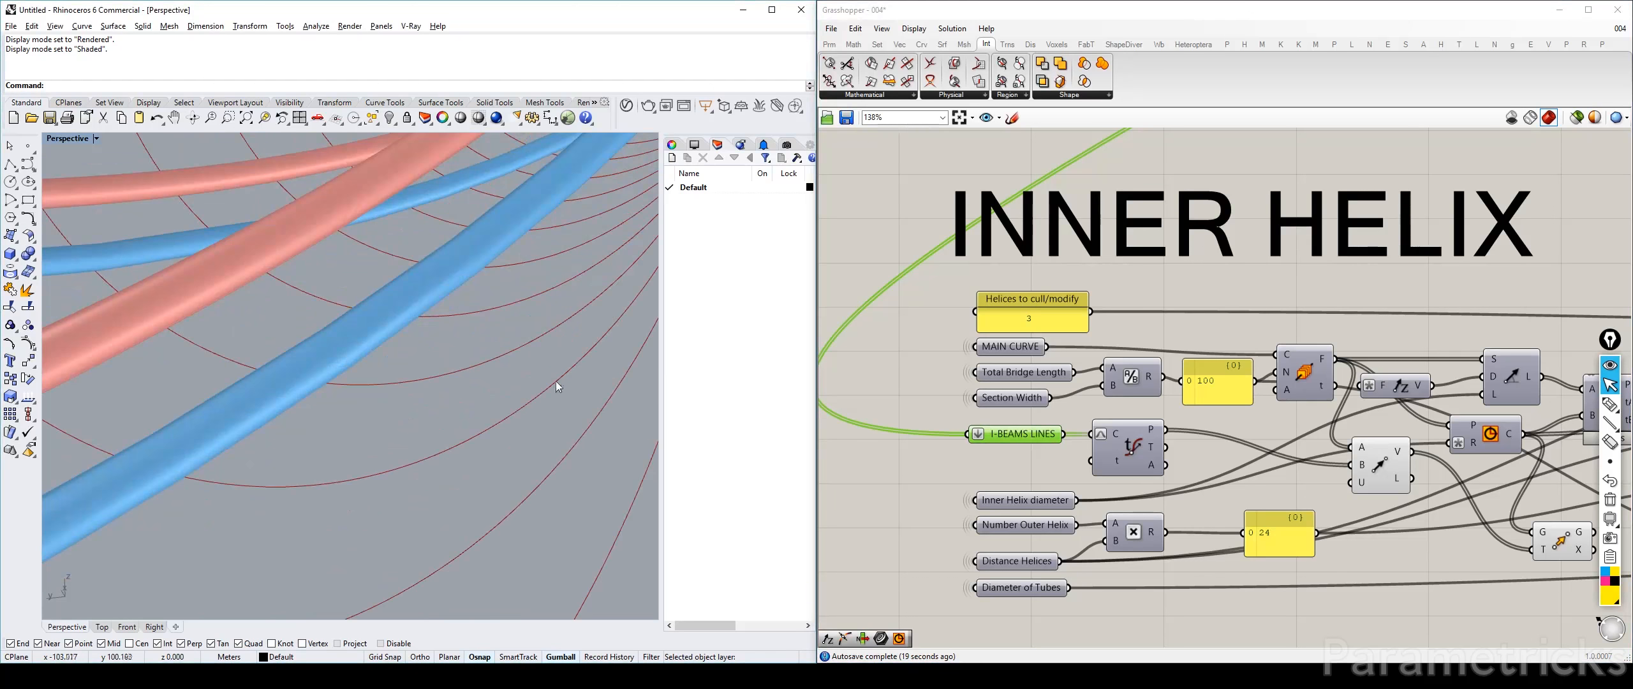
Examine where the I-beam line ends meet the helix tubes and the inner helix circles
{"action": "scroll", "coordinate": [557, 380], "scroll_direction": "up", "scroll_amount": 3}
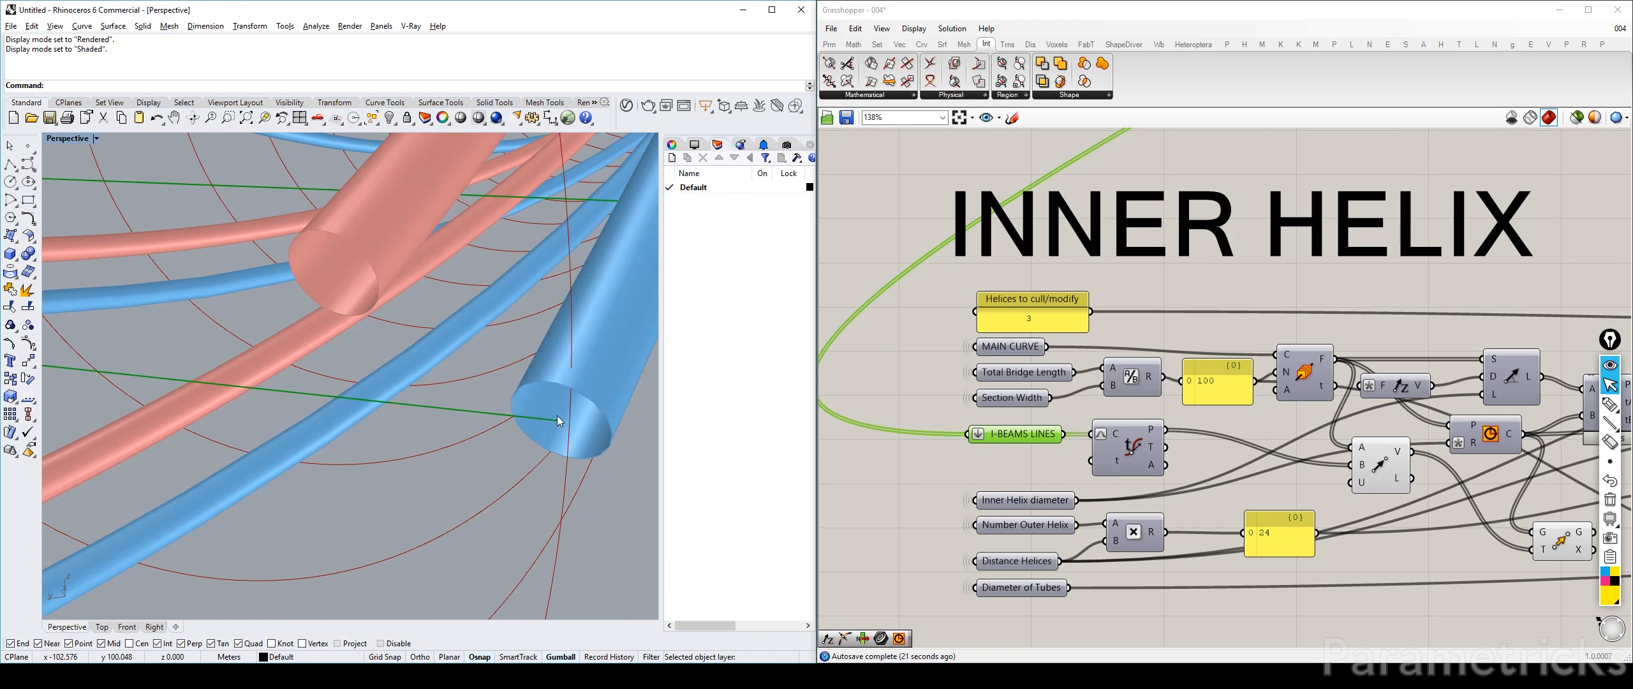
{"action": "scroll", "coordinate": [596, 400], "scroll_direction": "down", "scroll_amount": 5}
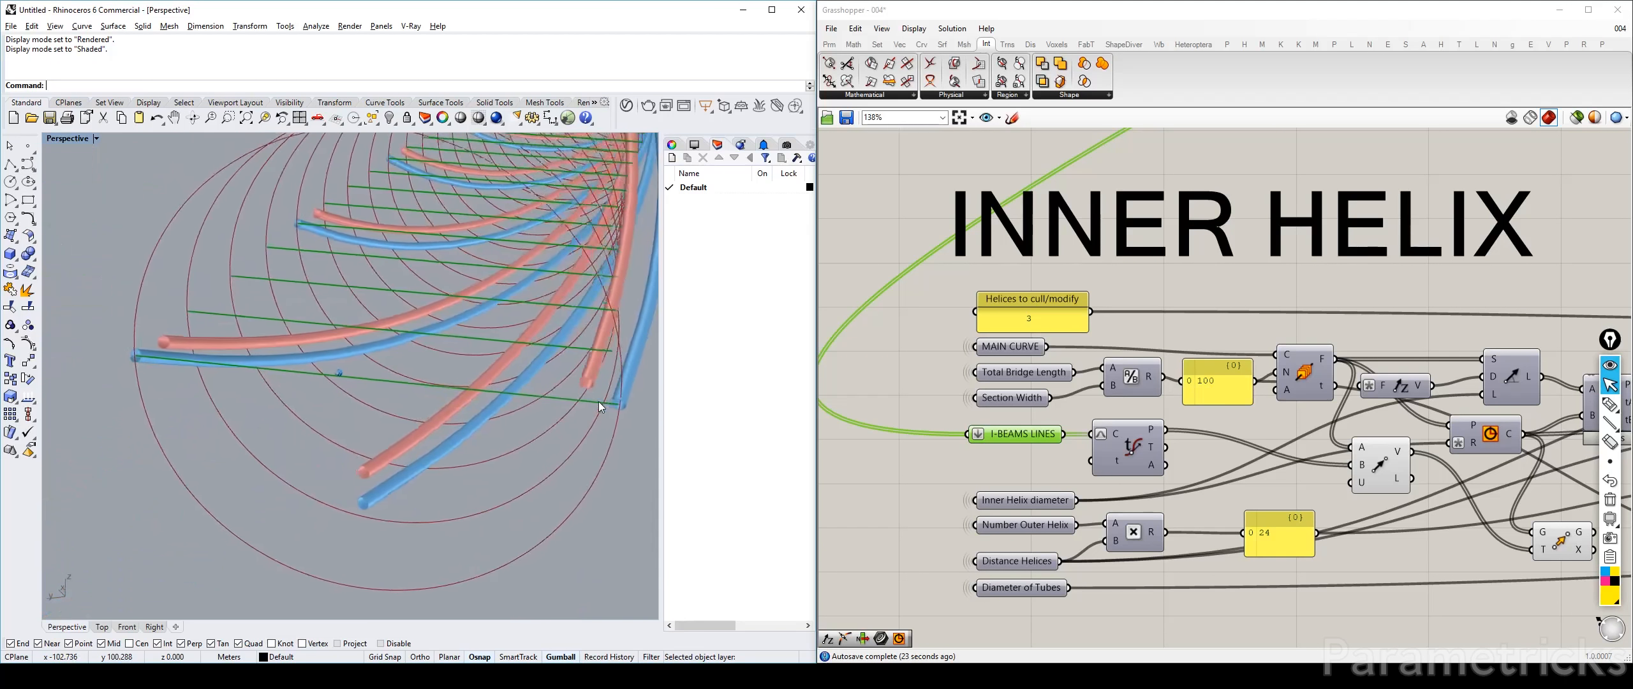
{"action": "scroll", "coordinate": [598, 400], "scroll_direction": "down", "scroll_amount": 2}
{"action": "right_click_drag", "start_coordinate": [598, 400], "coordinate": [367, 312]}
{"action": "scroll", "coordinate": [368, 312], "scroll_direction": "up", "scroll_amount": 10}
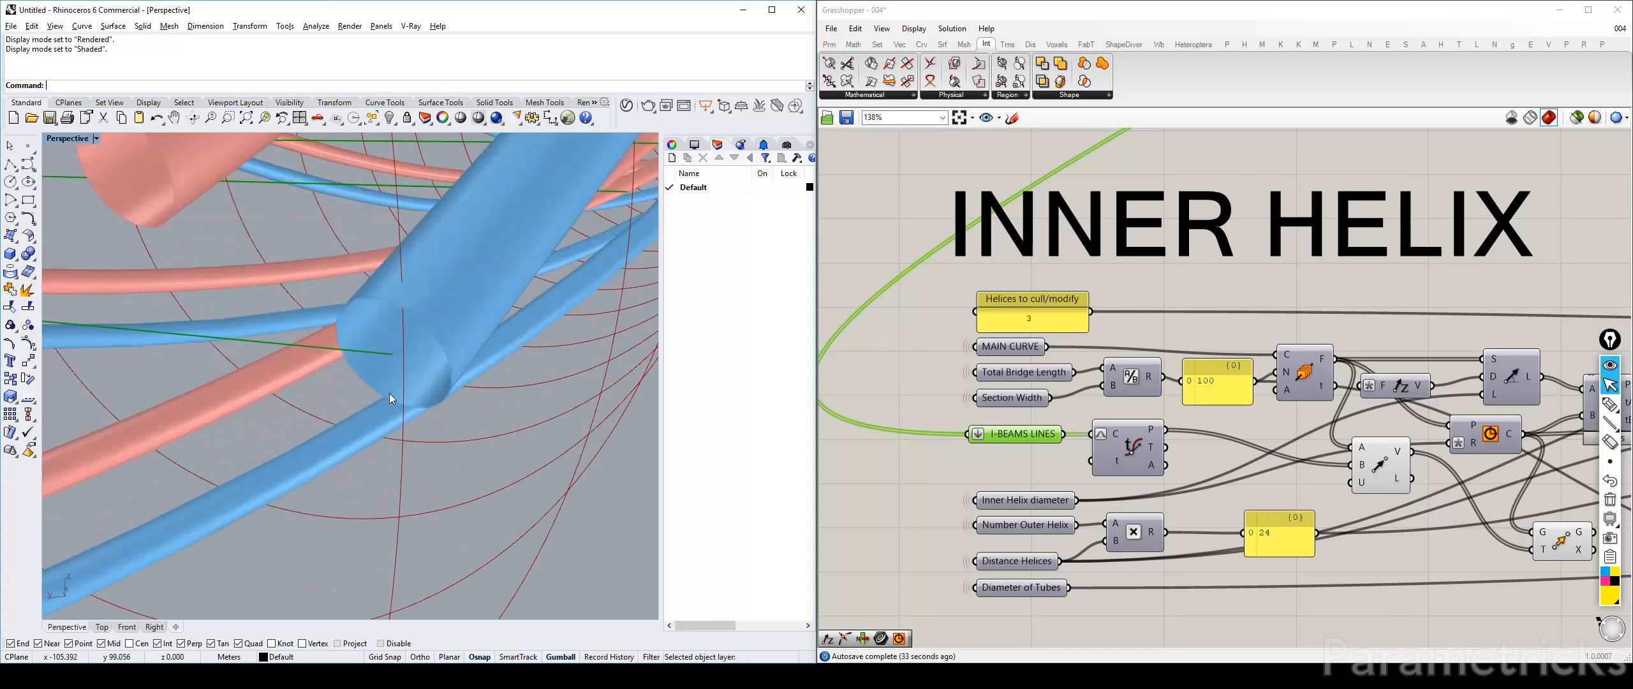
{"action": "scroll", "coordinate": [395, 352], "scroll_direction": "down", "scroll_amount": 15}
Add a panel and a curve Length component below the INNER HELIX inputs
{"action": "right_click_drag", "start_coordinate": [1139, 612], "coordinate": [1056, 380]}
{"action": "double_click", "coordinate": [1056, 480]}
{"action": "type", "text": "panel"}
{"action": "key", "text": "Return"}
{"action": "double_click", "coordinate": [922, 419]}
{"action": "type", "text": "length"}
{"action": "key", "text": "Return"}
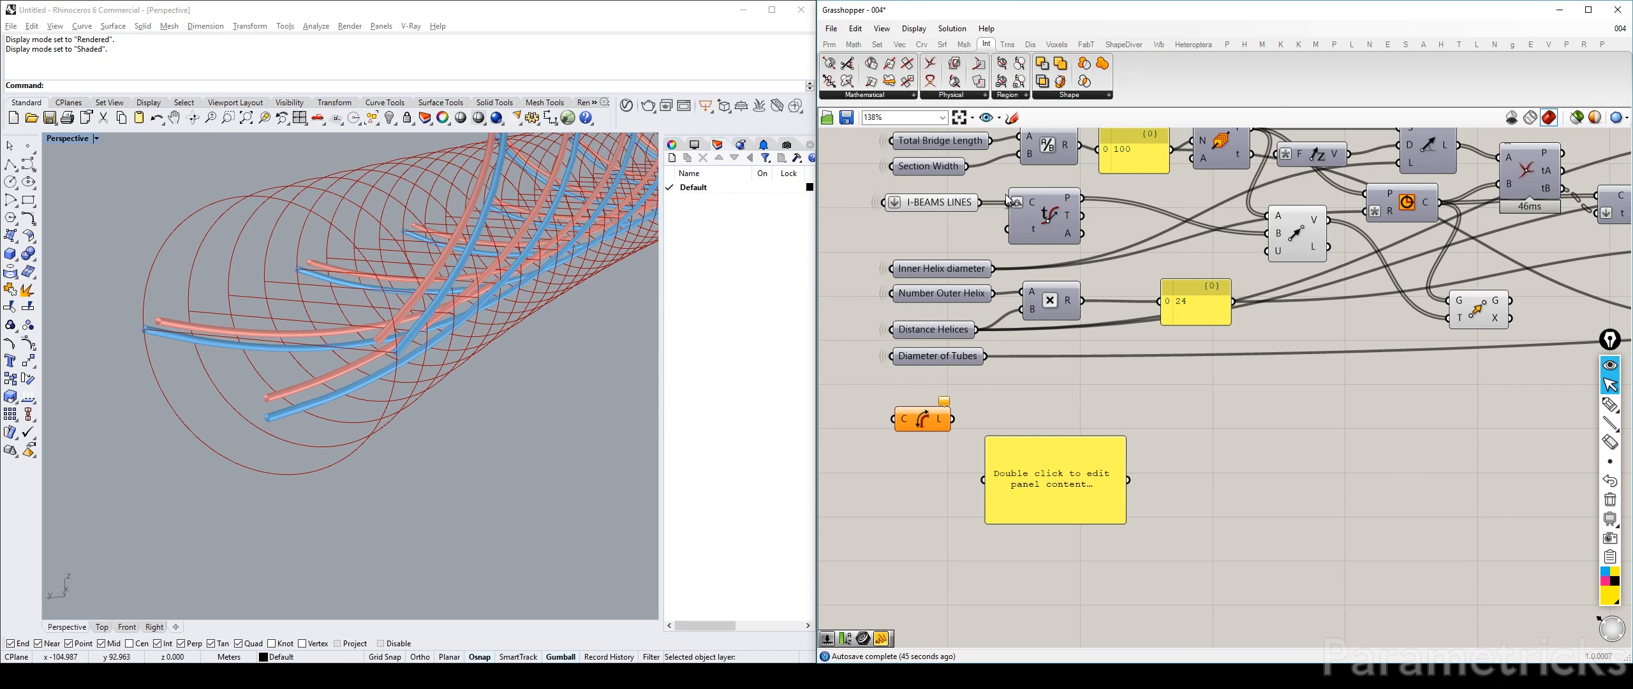
Connect I-BEAMS LINES to the Length component, show its output in the panel and widen the panel
{"action": "left_click_drag", "start_coordinate": [979, 202], "coordinate": [893, 419]}
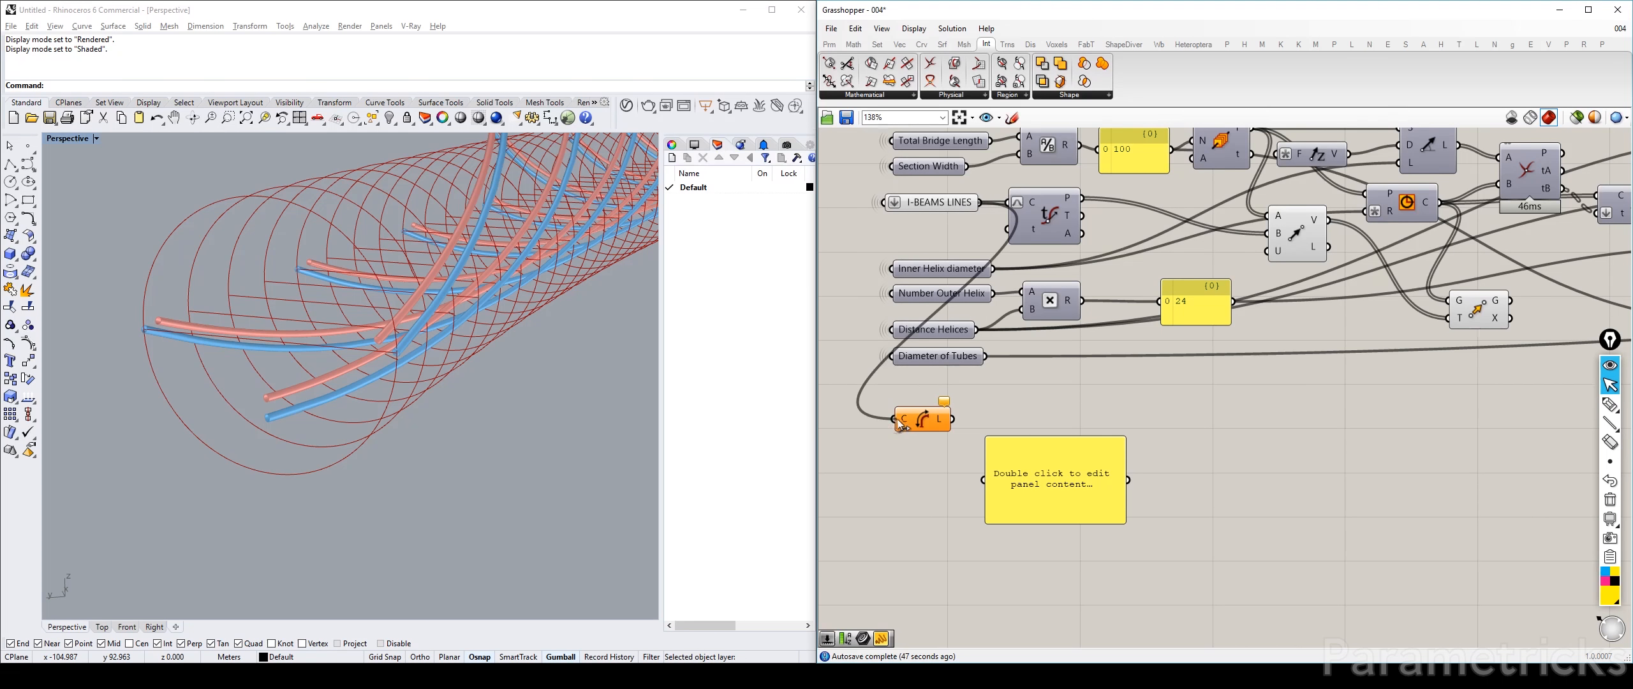
{"action": "left_click_drag", "start_coordinate": [1060, 473], "coordinate": [1066, 396]}
{"action": "left_click_drag", "start_coordinate": [981, 426], "coordinate": [985, 428]}
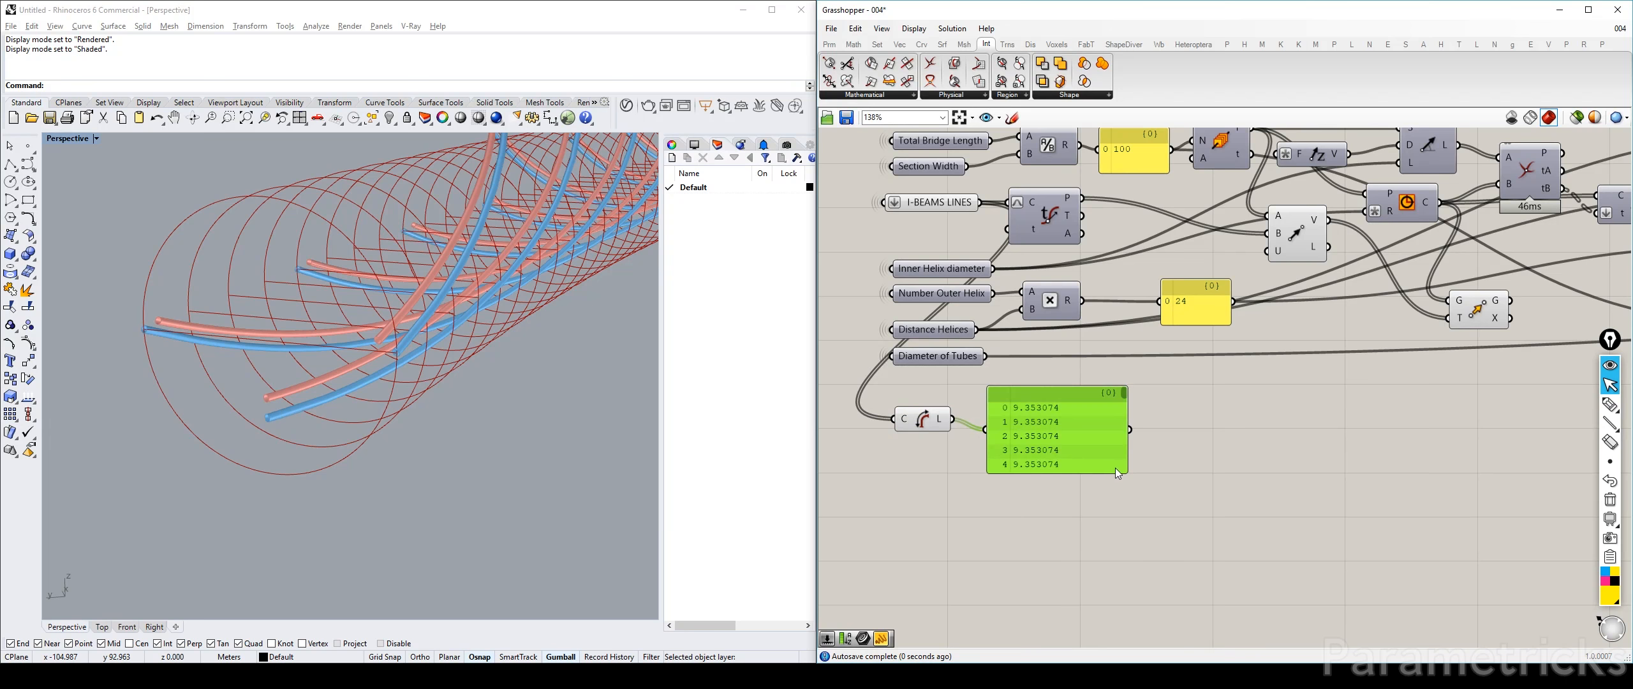
{"action": "left_click_drag", "start_coordinate": [1125, 471], "coordinate": [1222, 471]}
{"action": "scroll", "coordinate": [1058, 430], "scroll_direction": "up", "scroll_amount": 2}
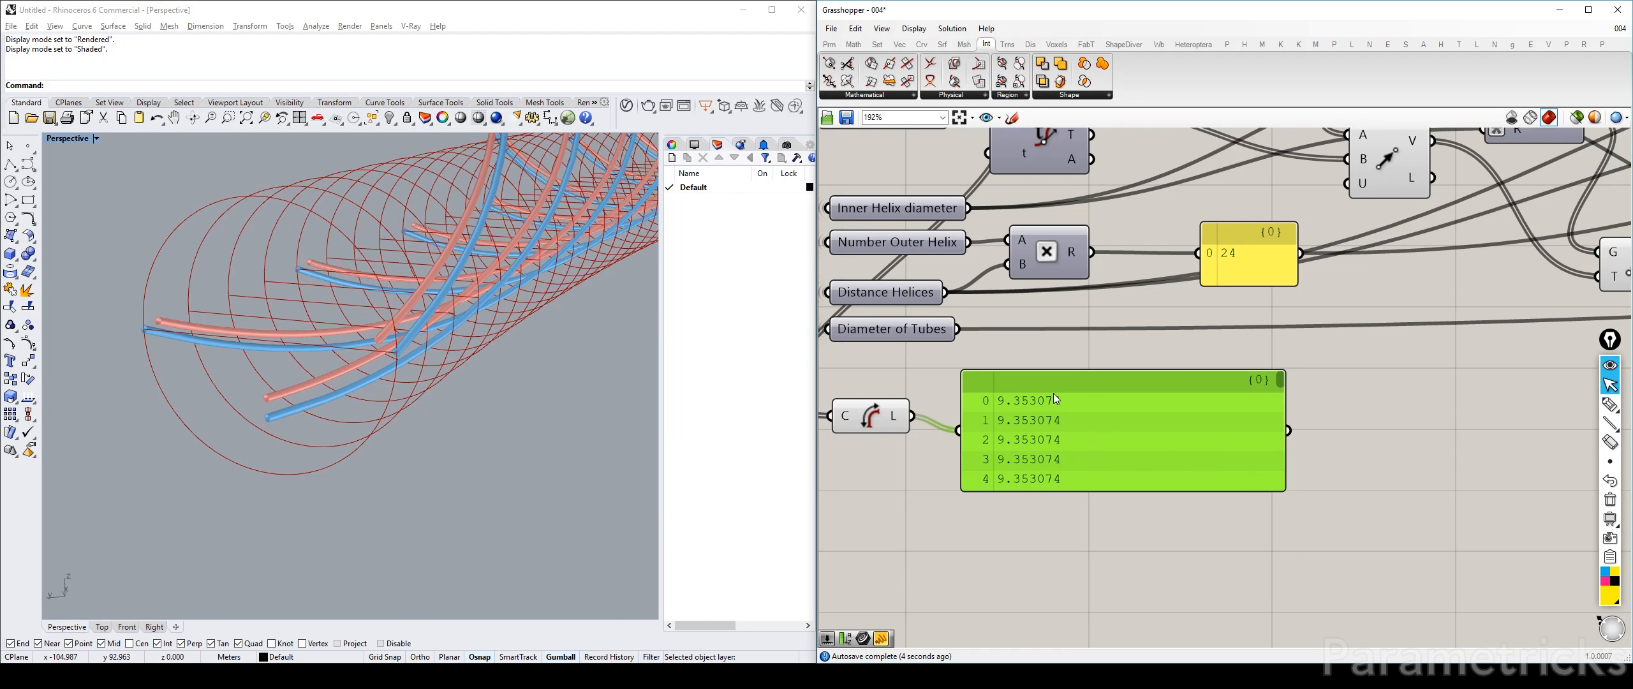
Nudge the Inner Helix diameter parameter and delete the panel listing the I-beam line lengths
{"action": "scroll", "coordinate": [1053, 393], "scroll_direction": "down", "scroll_amount": 6}
{"action": "scroll", "coordinate": [942, 385], "scroll_direction": "up", "scroll_amount": 4}
{"action": "left_click", "coordinate": [1097, 261]}
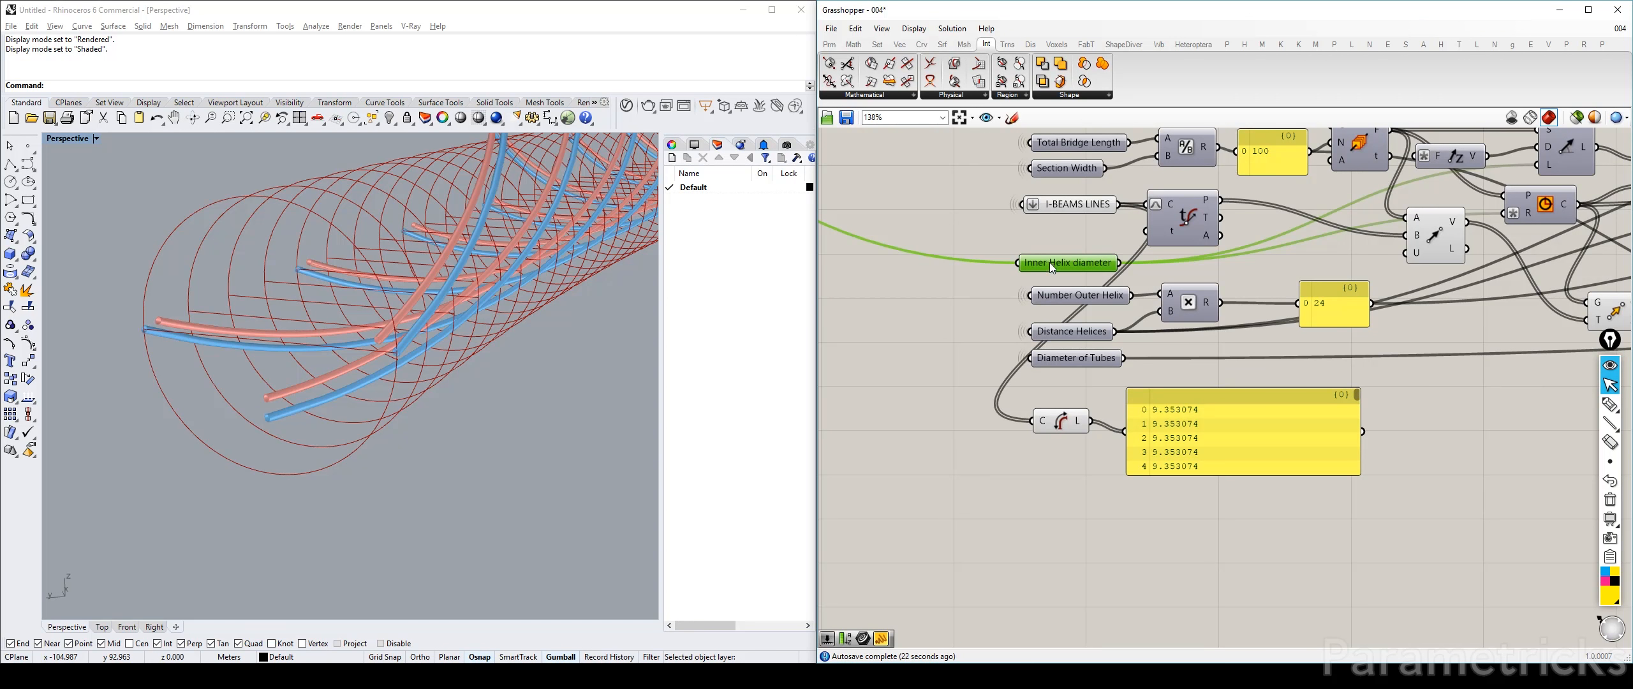
{"action": "left_click_drag", "start_coordinate": [1097, 261], "coordinate": [1122, 268]}
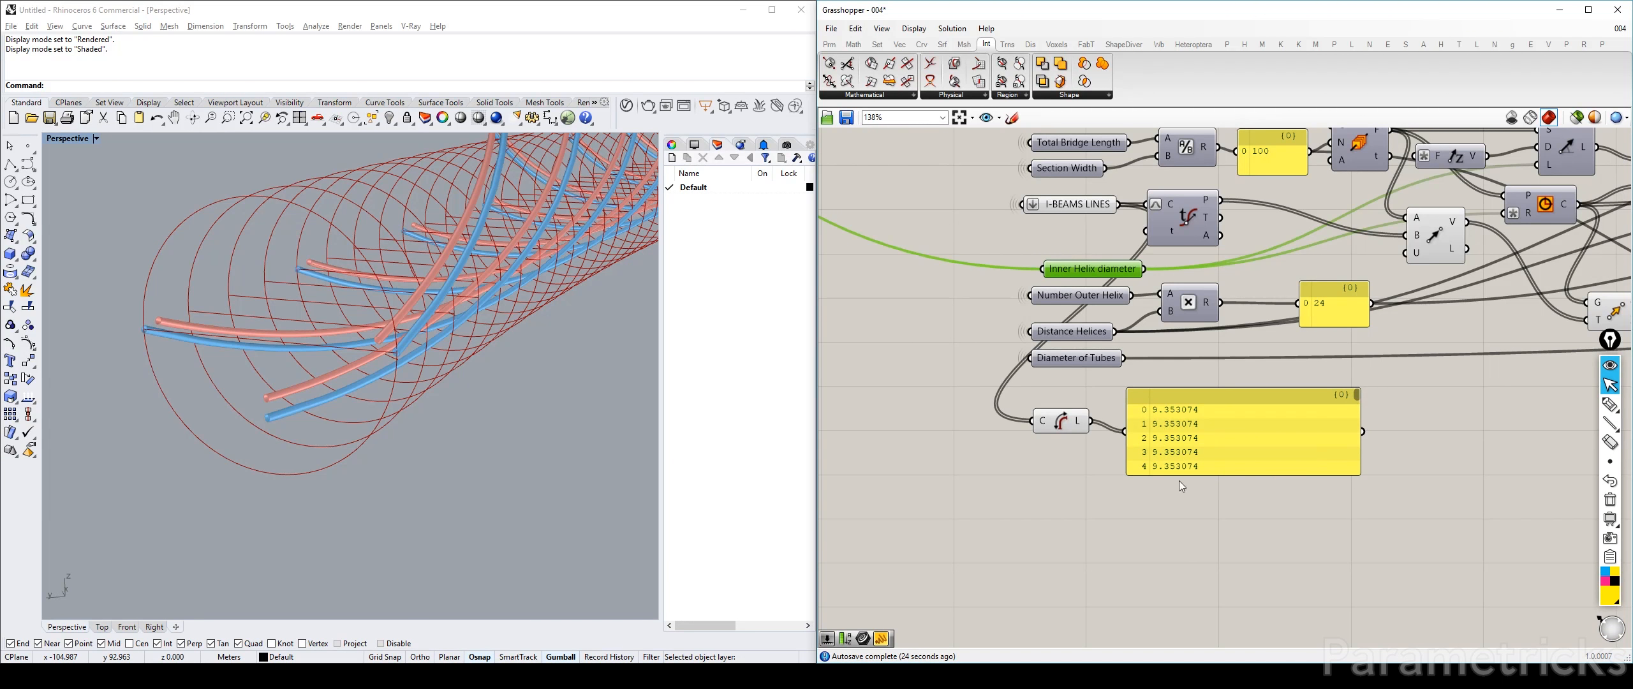
{"action": "left_click_drag", "start_coordinate": [1217, 505], "coordinate": [1078, 424]}
{"action": "right_click_drag", "start_coordinate": [1227, 537], "coordinate": [1041, 601]}
{"action": "left_click", "coordinate": [1052, 459]}
{"action": "key", "text": "Delete"}
Move the Length component directly beneath Evaluate Curve
{"action": "right_click_drag", "start_coordinate": [287, 357], "coordinate": [381, 392], "text": "shift"}
{"action": "scroll", "coordinate": [1052, 446], "scroll_direction": "down", "scroll_amount": 2}
{"action": "right_click_drag", "start_coordinate": [1037, 349], "coordinate": [1140, 309]}
{"action": "left_click_drag", "start_coordinate": [1115, 380], "coordinate": [932, 303]}
{"action": "left_click", "coordinate": [943, 379]}
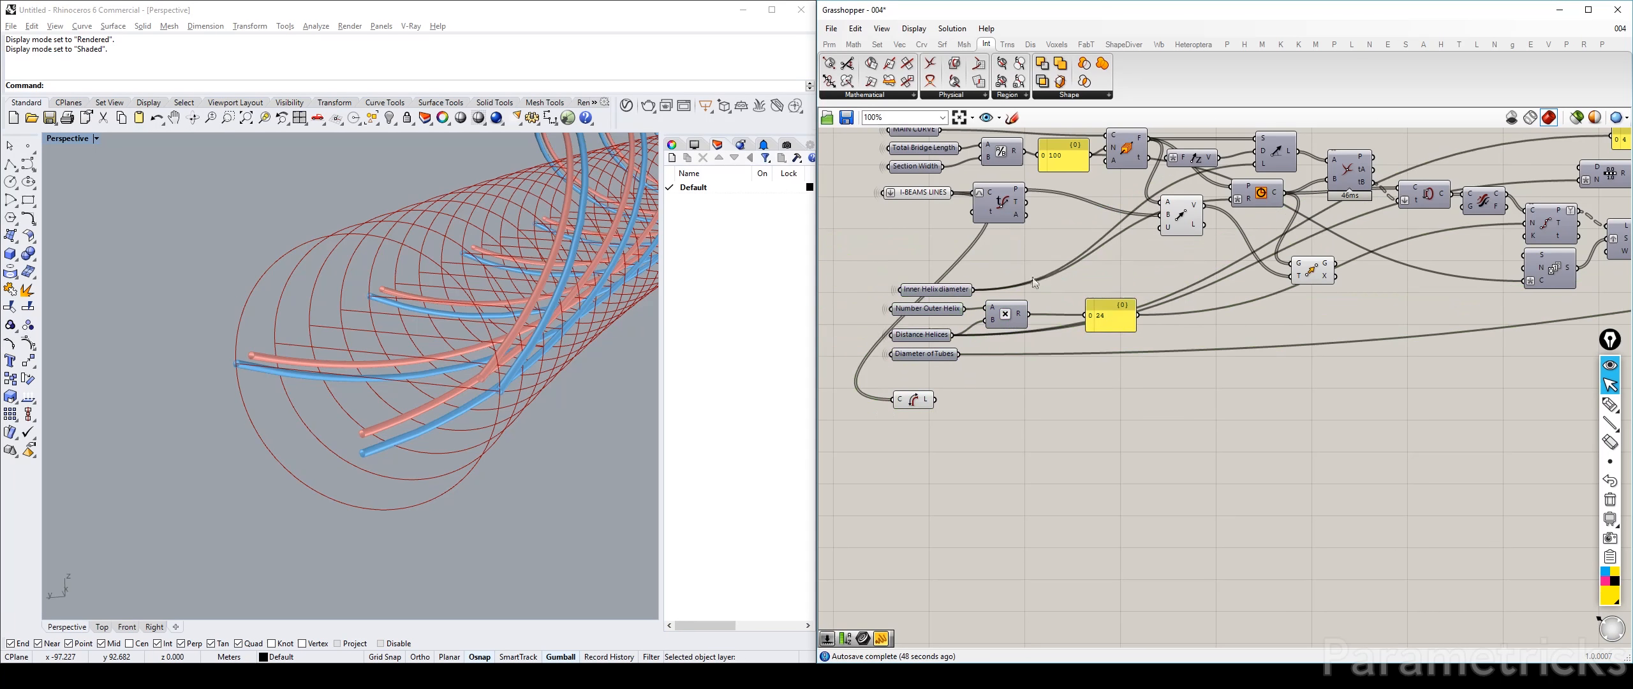
{"action": "left_click_drag", "start_coordinate": [914, 399], "coordinate": [1003, 247]}
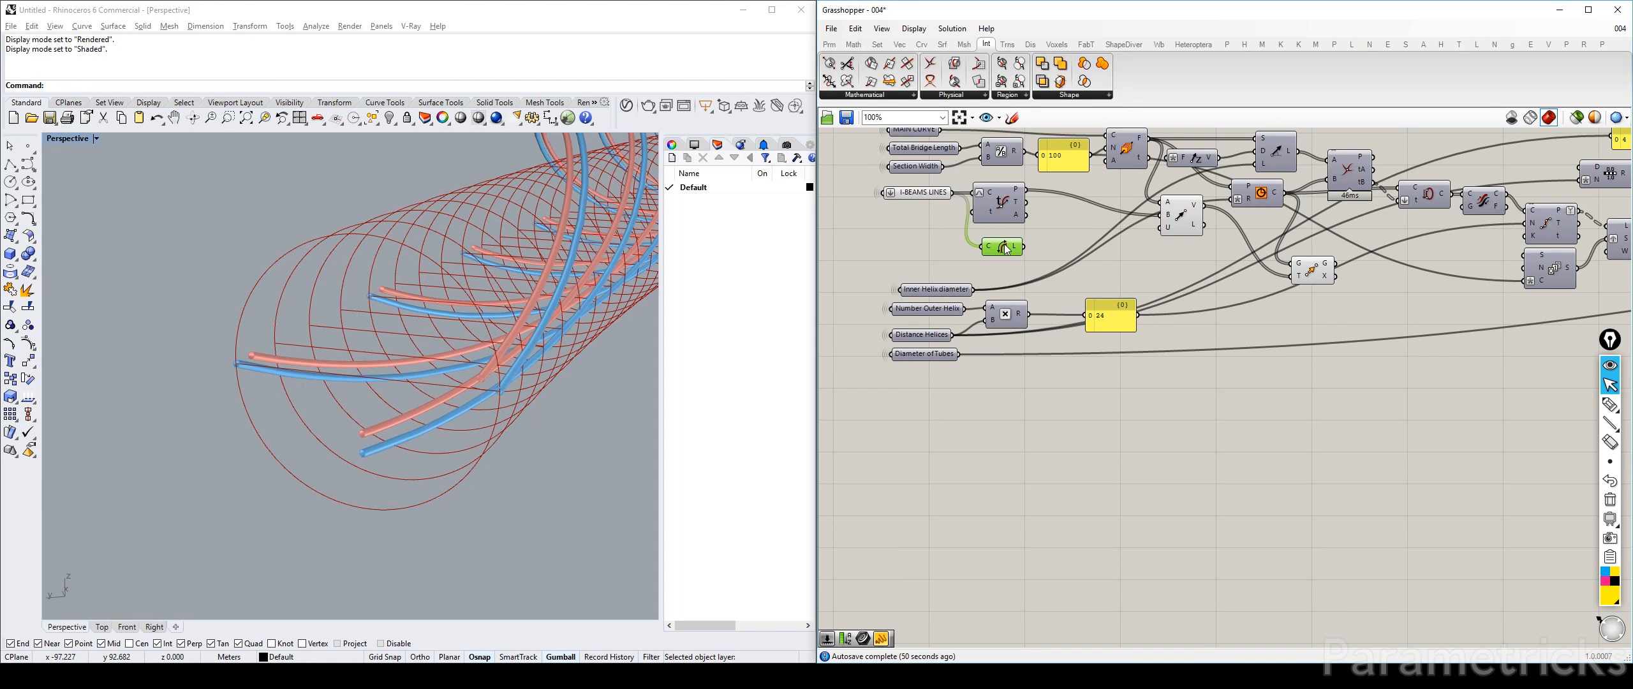
Shift the lower INNER HELIX inputs slightly down and move the multiplication and its panel further along the row
{"action": "left_click_drag", "start_coordinate": [953, 389], "coordinate": [1150, 327]}
{"action": "left_click", "coordinate": [923, 275]}
{"action": "left_click", "coordinate": [927, 269]}
{"action": "left_click", "coordinate": [1038, 335]}
{"action": "left_click", "coordinate": [1005, 320]}
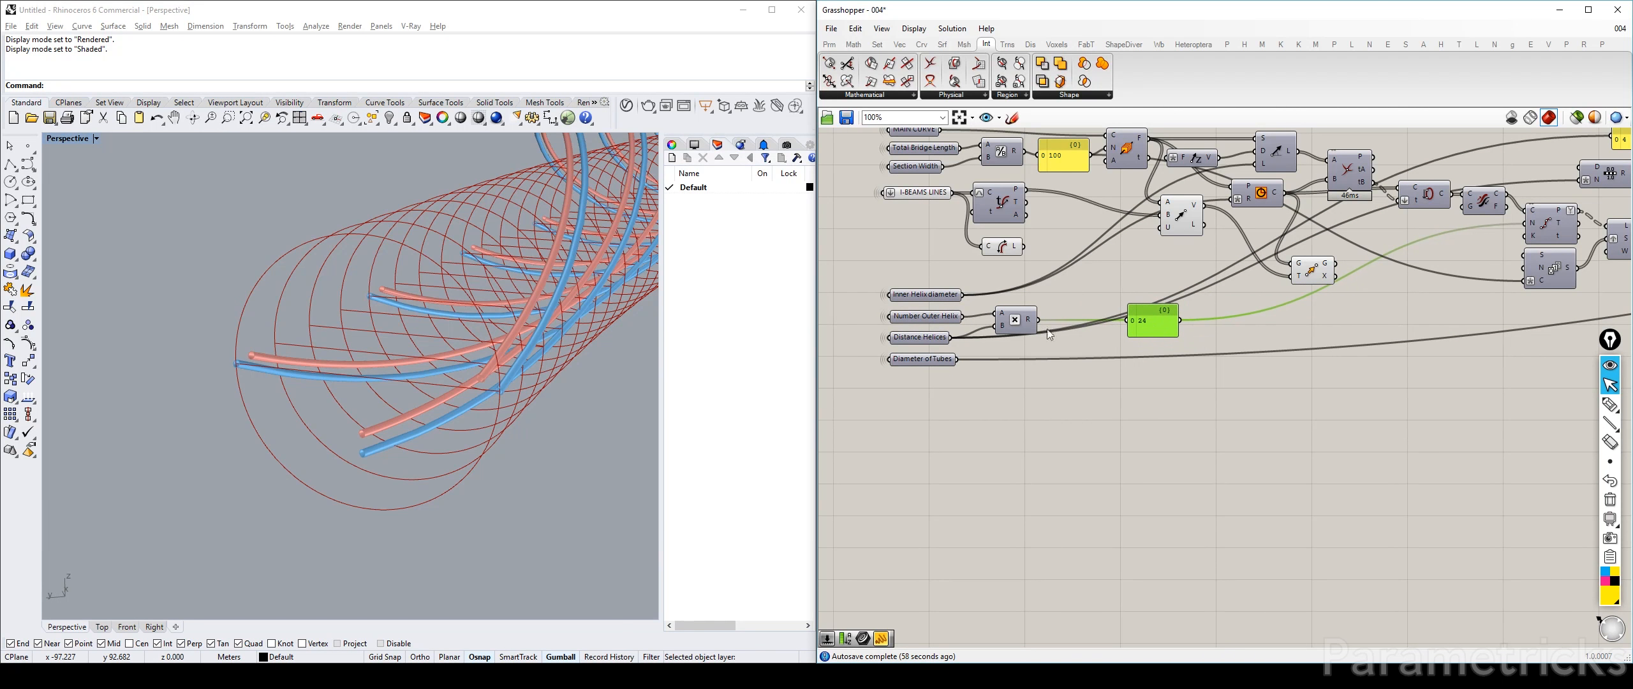
{"action": "left_click_drag", "start_coordinate": [1013, 324], "coordinate": [1044, 327]}
{"action": "left_click", "coordinate": [1076, 289]}
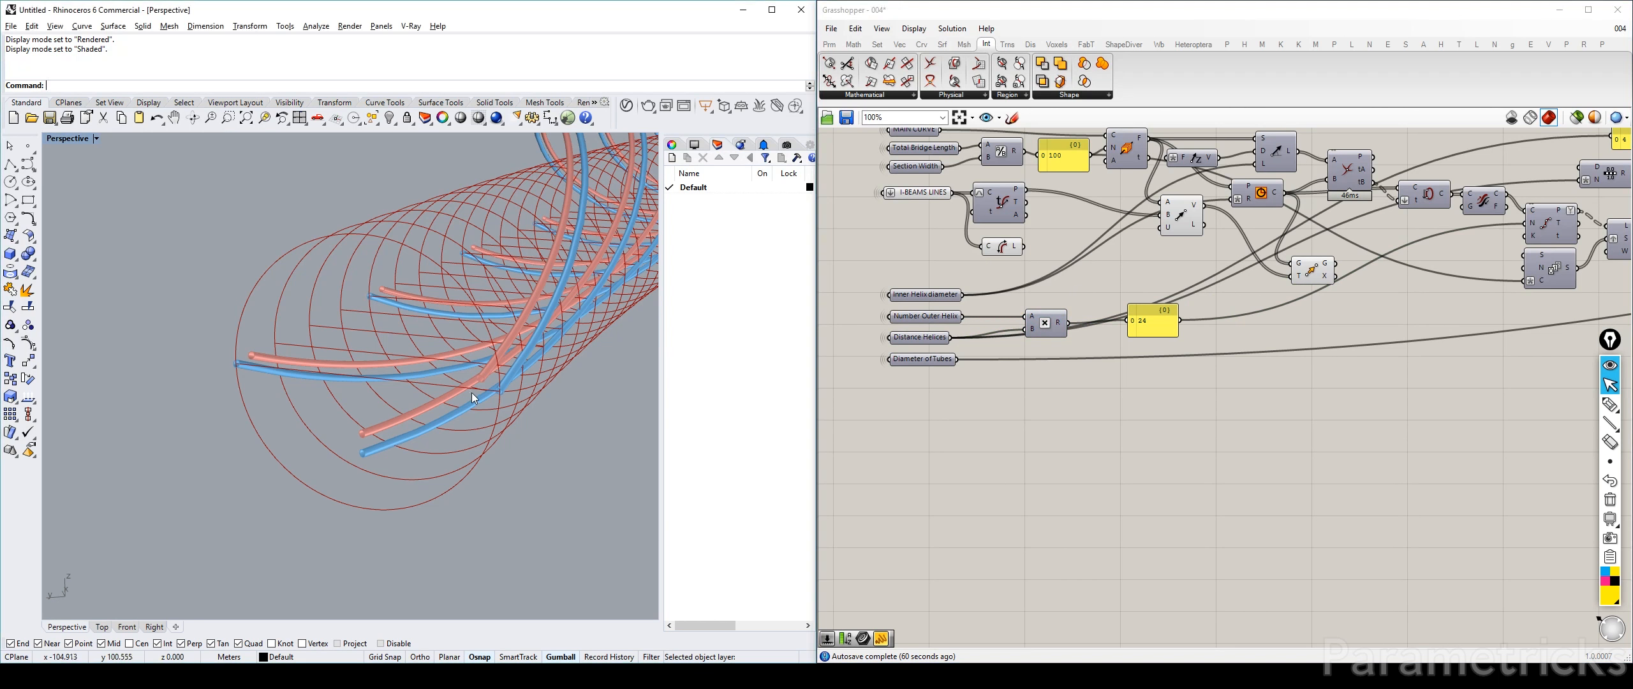
Reposition the Length component and the Inner Helix diameter parameter so there is free space around them
{"action": "scroll", "coordinate": [500, 386], "scroll_direction": "up", "scroll_amount": 4}
{"action": "scroll", "coordinate": [488, 392], "scroll_direction": "down", "scroll_amount": 9}
{"action": "scroll", "coordinate": [995, 255], "scroll_direction": "up", "scroll_amount": 5}
{"action": "right_click_drag", "start_coordinate": [994, 255], "coordinate": [1011, 392]}
{"action": "left_click_drag", "start_coordinate": [1016, 306], "coordinate": [1047, 304]}
{"action": "left_click_drag", "start_coordinate": [892, 451], "coordinate": [921, 435]}
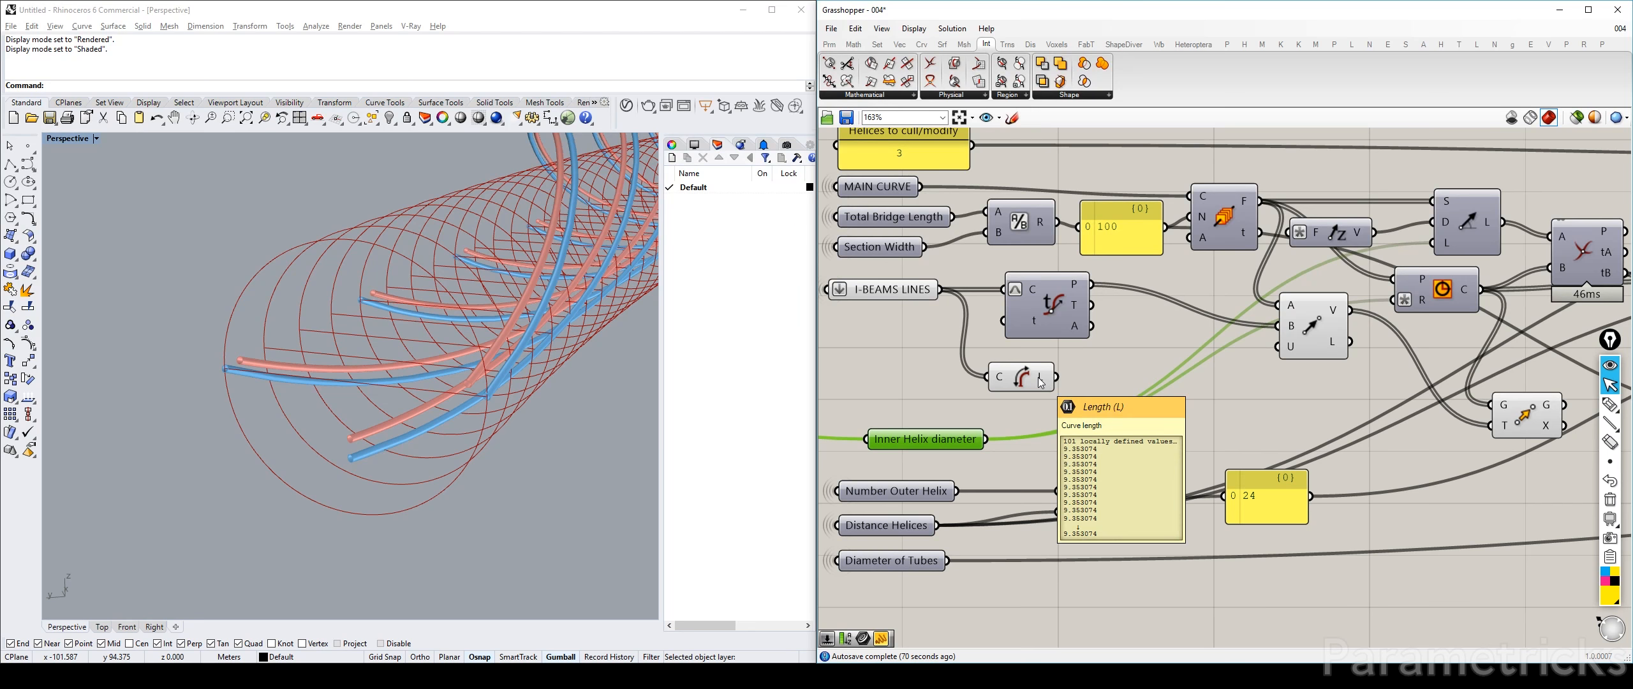
Add a List Item component, connect the Length output to its list input and place the two side by side
{"action": "left_click", "coordinate": [949, 366]}
{"action": "double_click", "coordinate": [949, 367]}
{"action": "type", "text": "ITEM"}
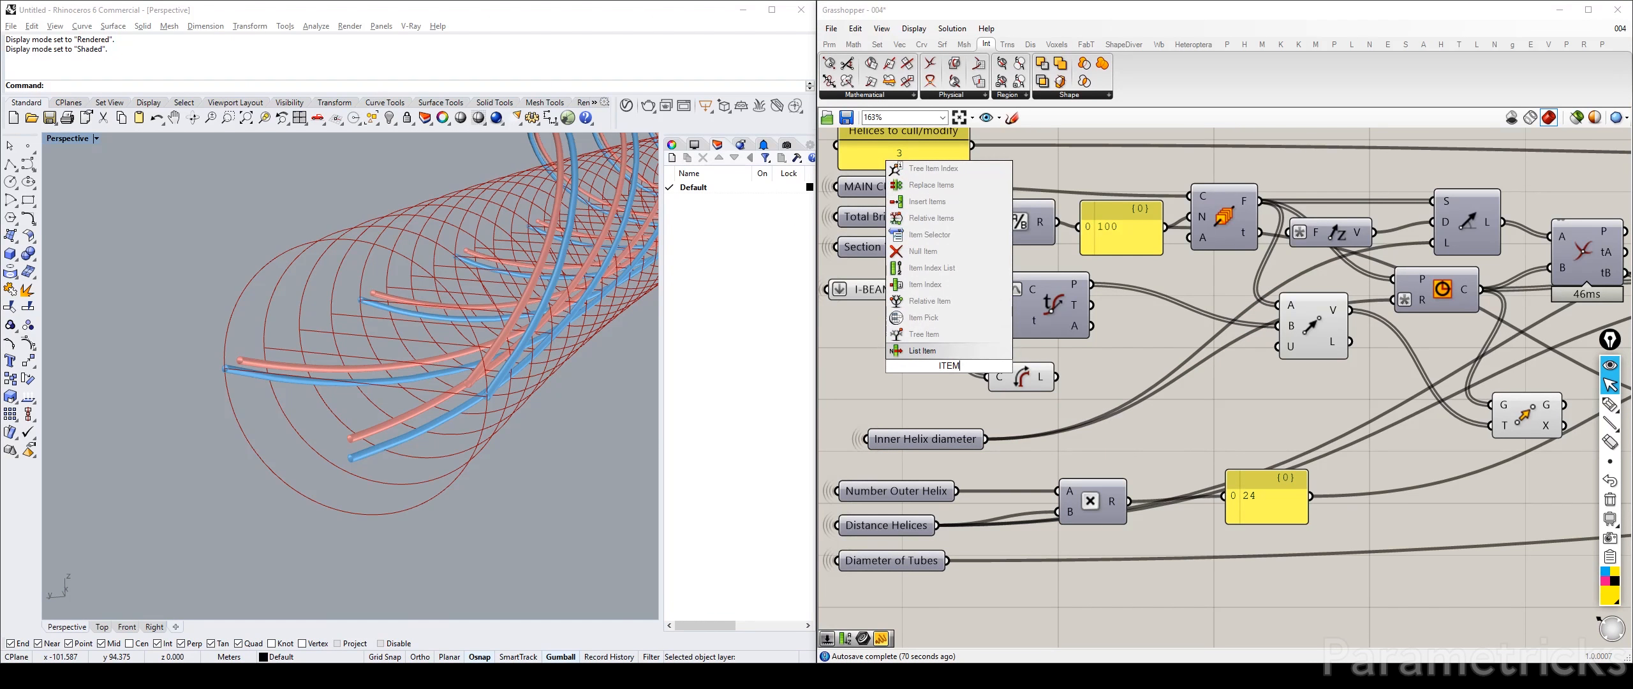
{"action": "left_click", "coordinate": [929, 357]}
{"action": "left_click_drag", "start_coordinate": [955, 376], "coordinate": [1157, 376]}
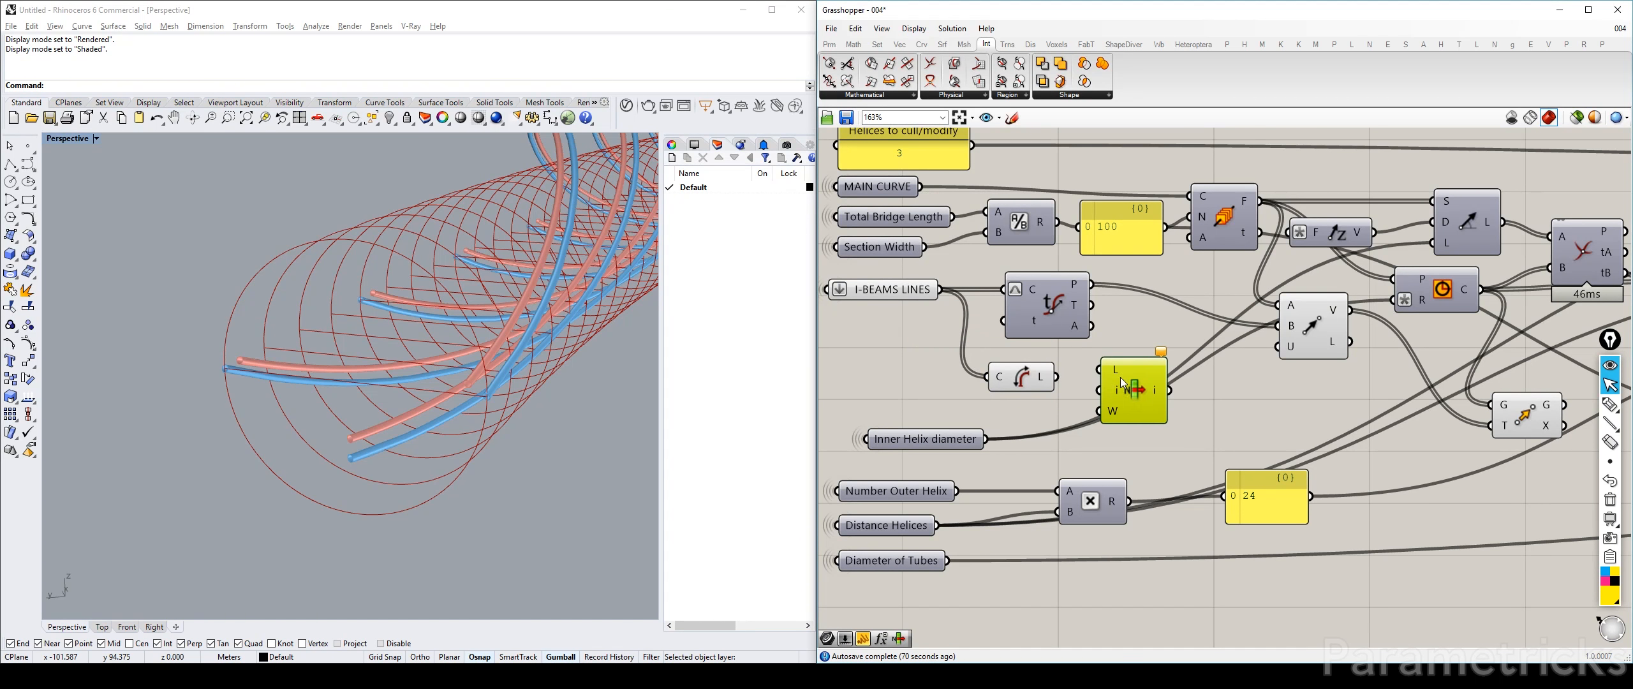
{"action": "left_click_drag", "start_coordinate": [1055, 376], "coordinate": [968, 367]}
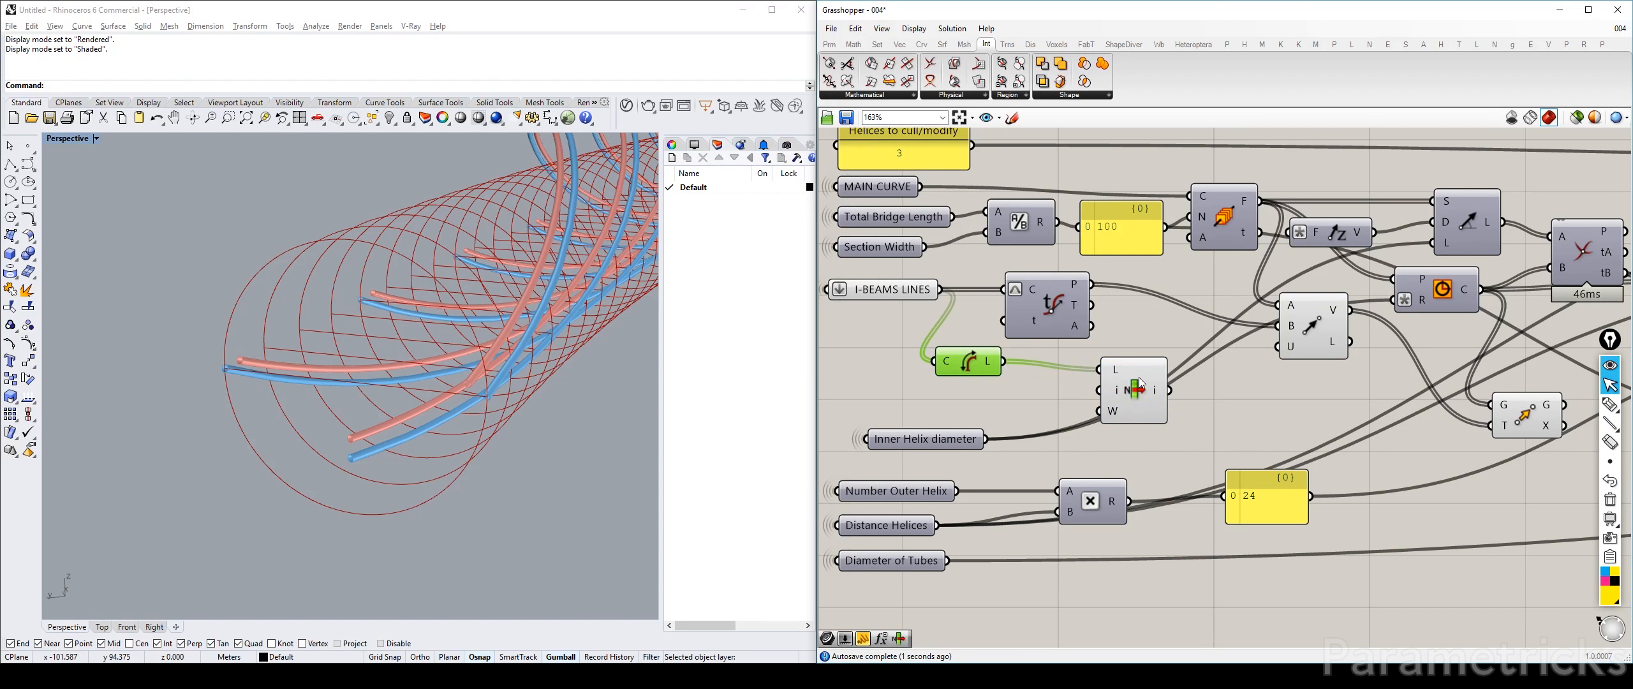
{"action": "left_click_drag", "start_coordinate": [1126, 381], "coordinate": [1072, 382]}
Flatten the Length component's L output and move List Item closer to it
{"action": "right_click", "coordinate": [989, 362]}
{"action": "left_click", "coordinate": [1028, 422]}
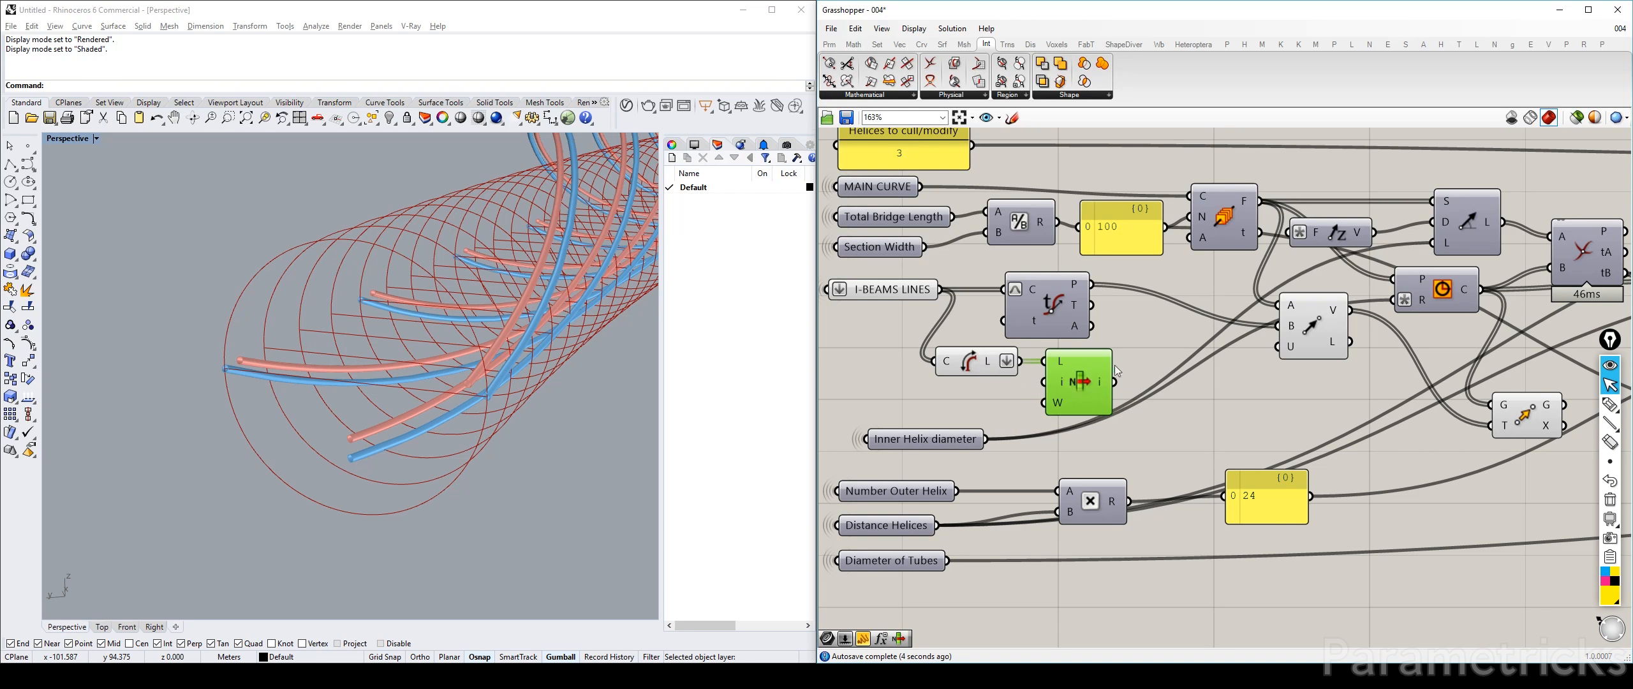
{"action": "left_click", "coordinate": [973, 362]}
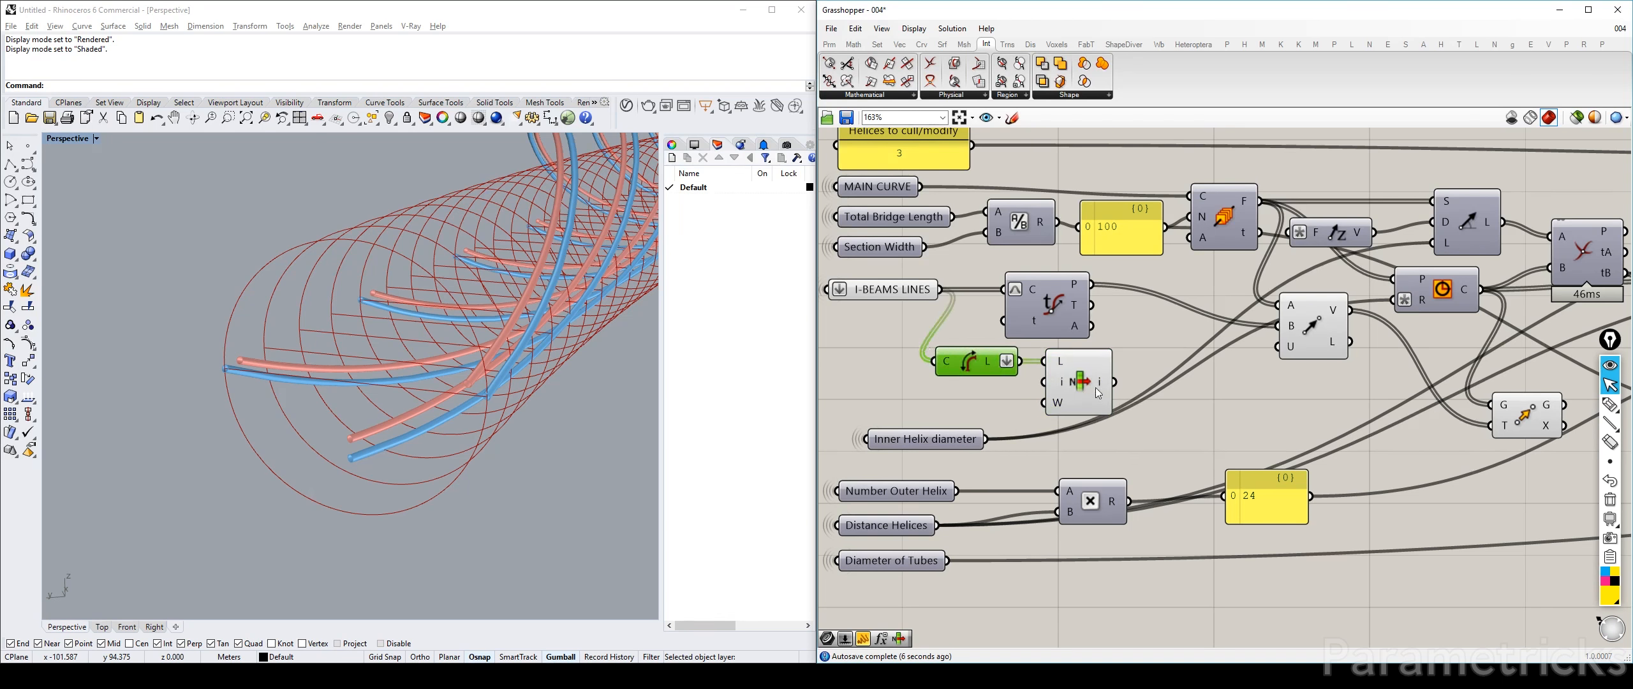
{"action": "right_click", "coordinate": [995, 362]}
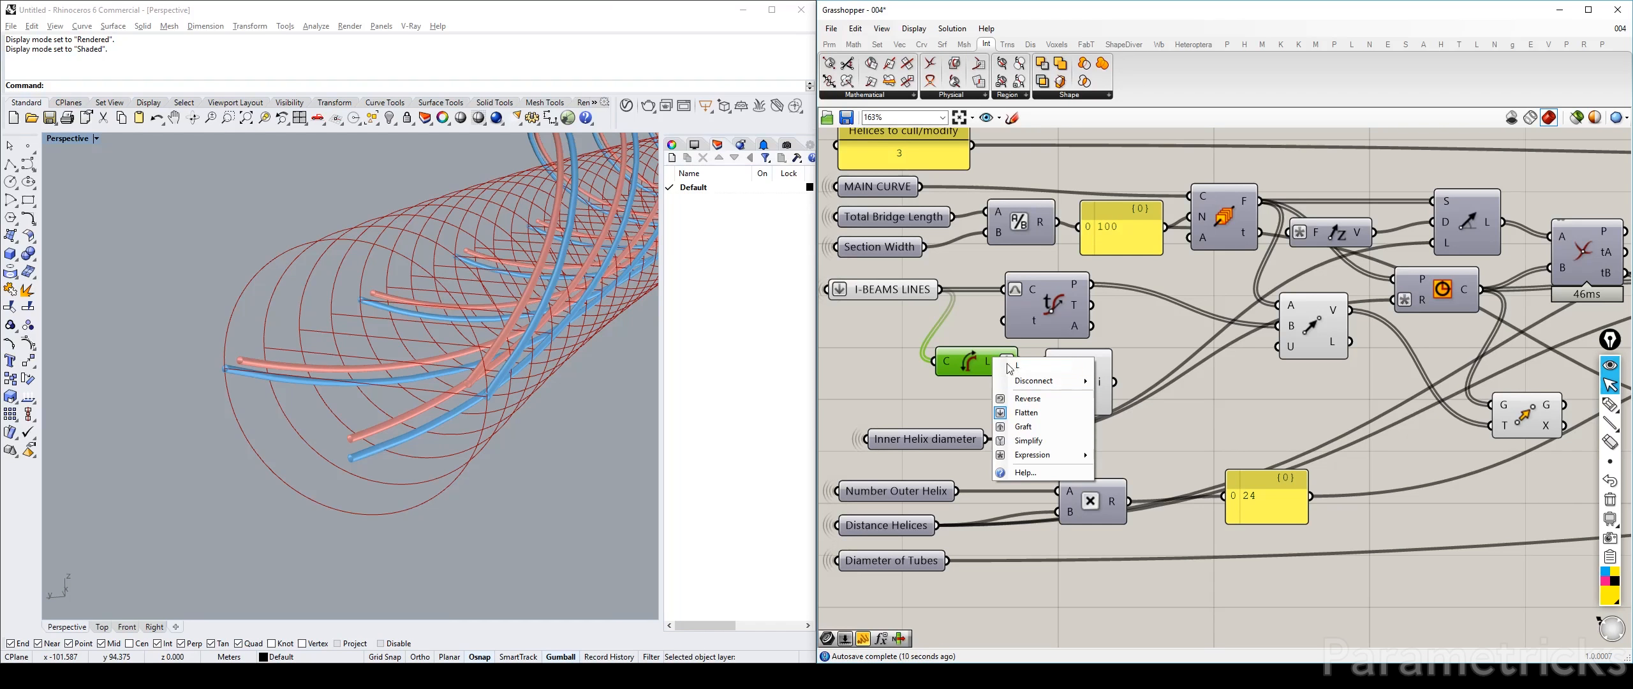
{"action": "left_click", "coordinate": [1198, 356]}
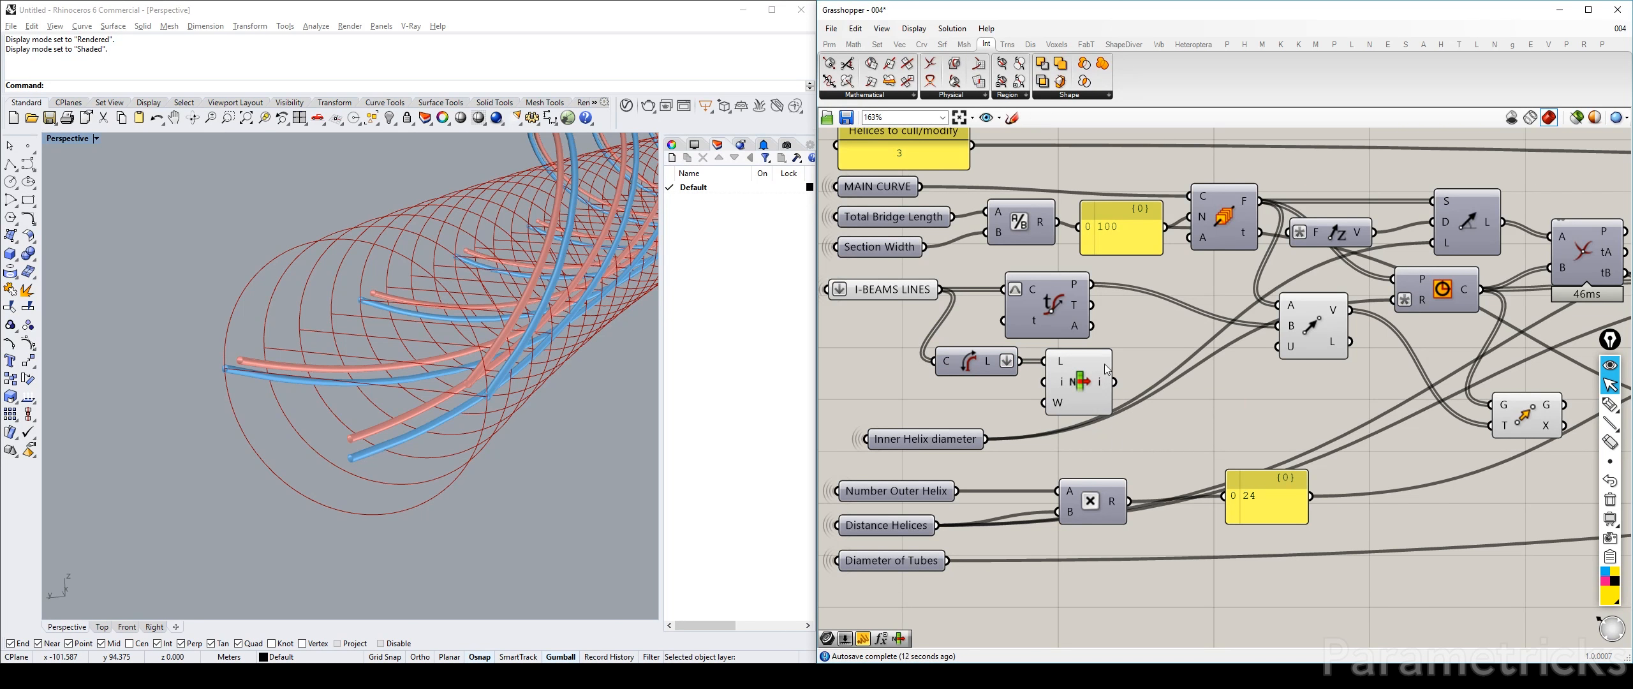
{"action": "left_click_drag", "start_coordinate": [1086, 383], "coordinate": [1073, 382]}
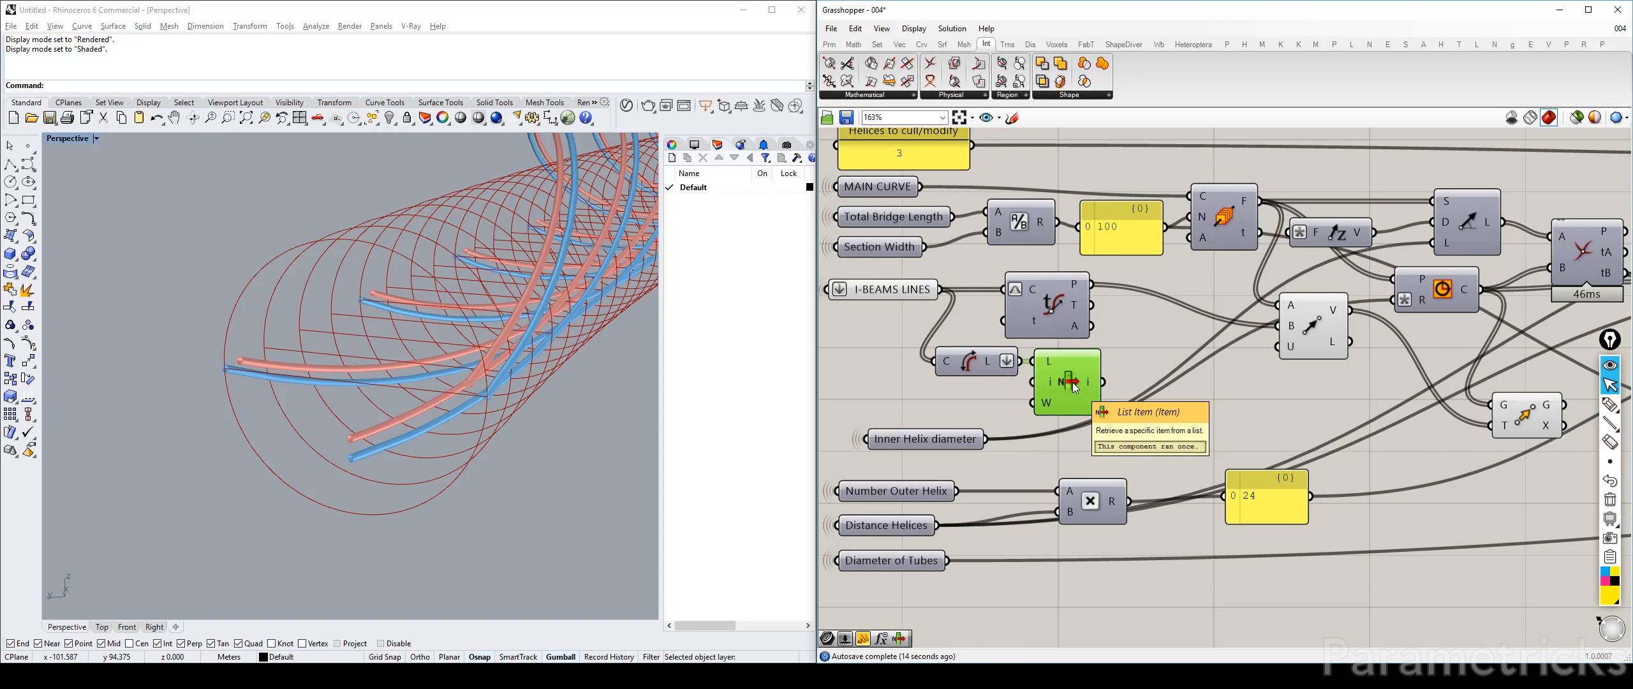
{"action": "left_click", "coordinate": [1148, 338]}
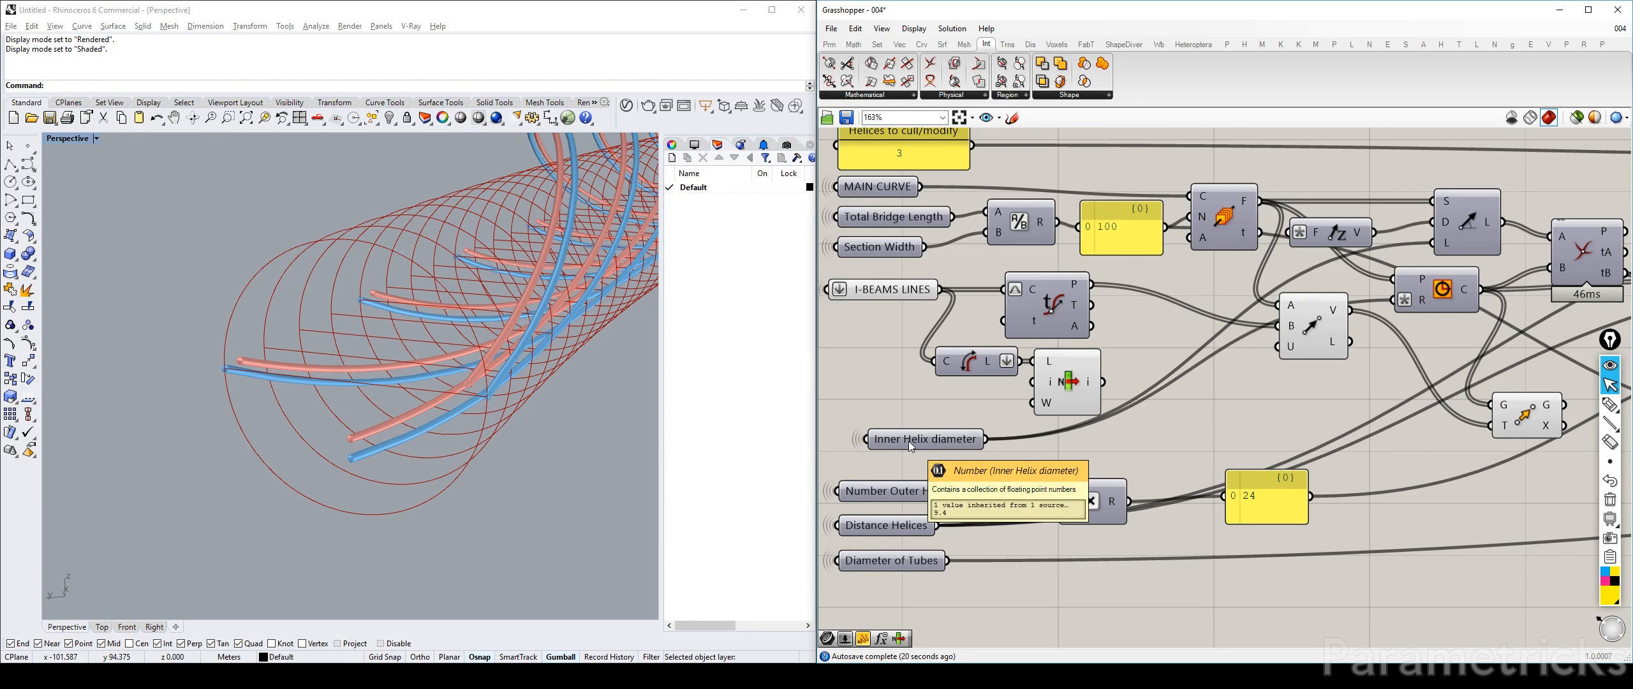
Place Inner Helix diameter beside List Item, feed it the retrieved item and set its wire display to Default
{"action": "left_click_drag", "start_coordinate": [910, 441], "coordinate": [1137, 381]}
{"action": "right_click", "coordinate": [1178, 381]}
{"action": "mouse_move", "coordinate": [1249, 421]}
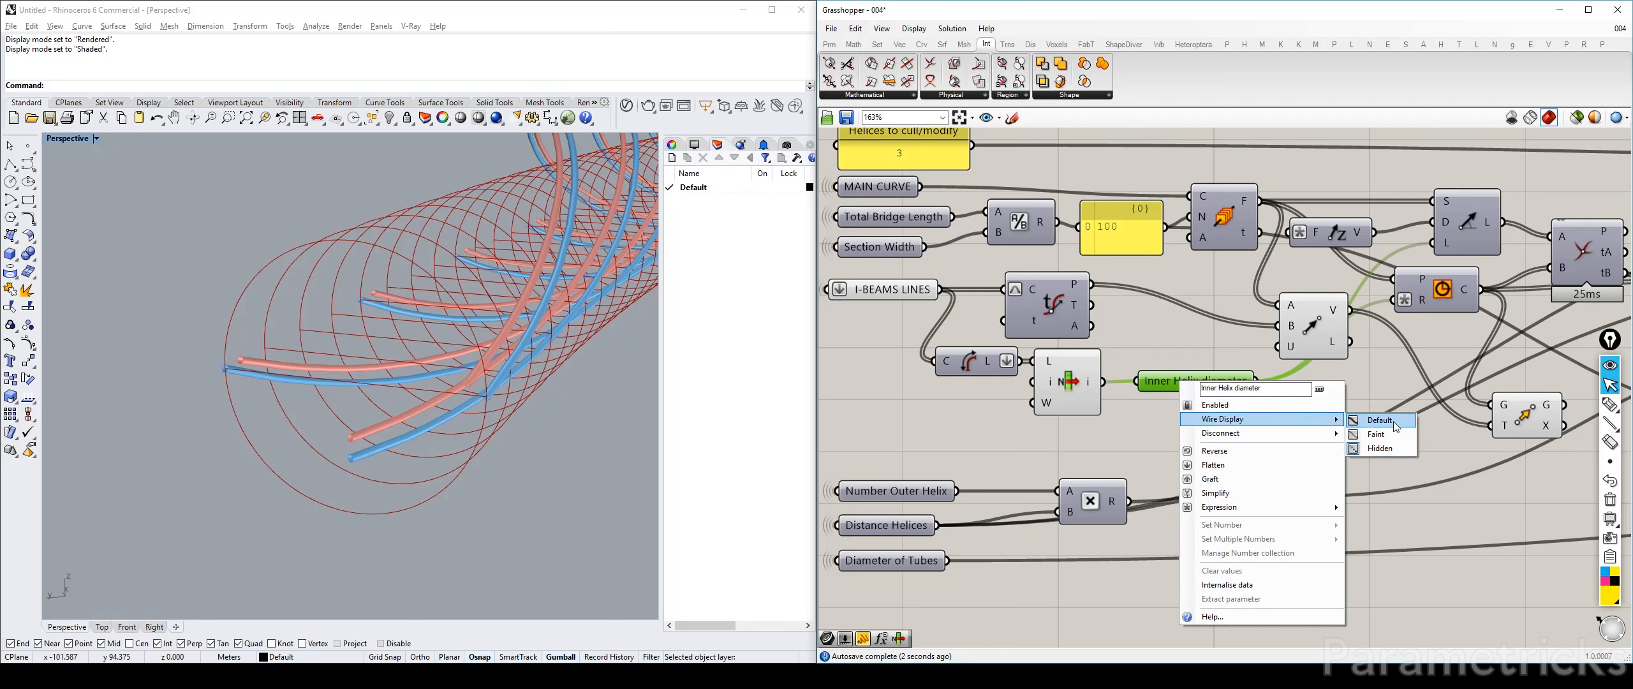
{"action": "left_click", "coordinate": [1393, 436]}
Disable the original Inner Helix diameter slider and its two linked parameters among the bridge inputs
{"action": "scroll", "coordinate": [1157, 382], "scroll_direction": "down", "scroll_amount": 4}
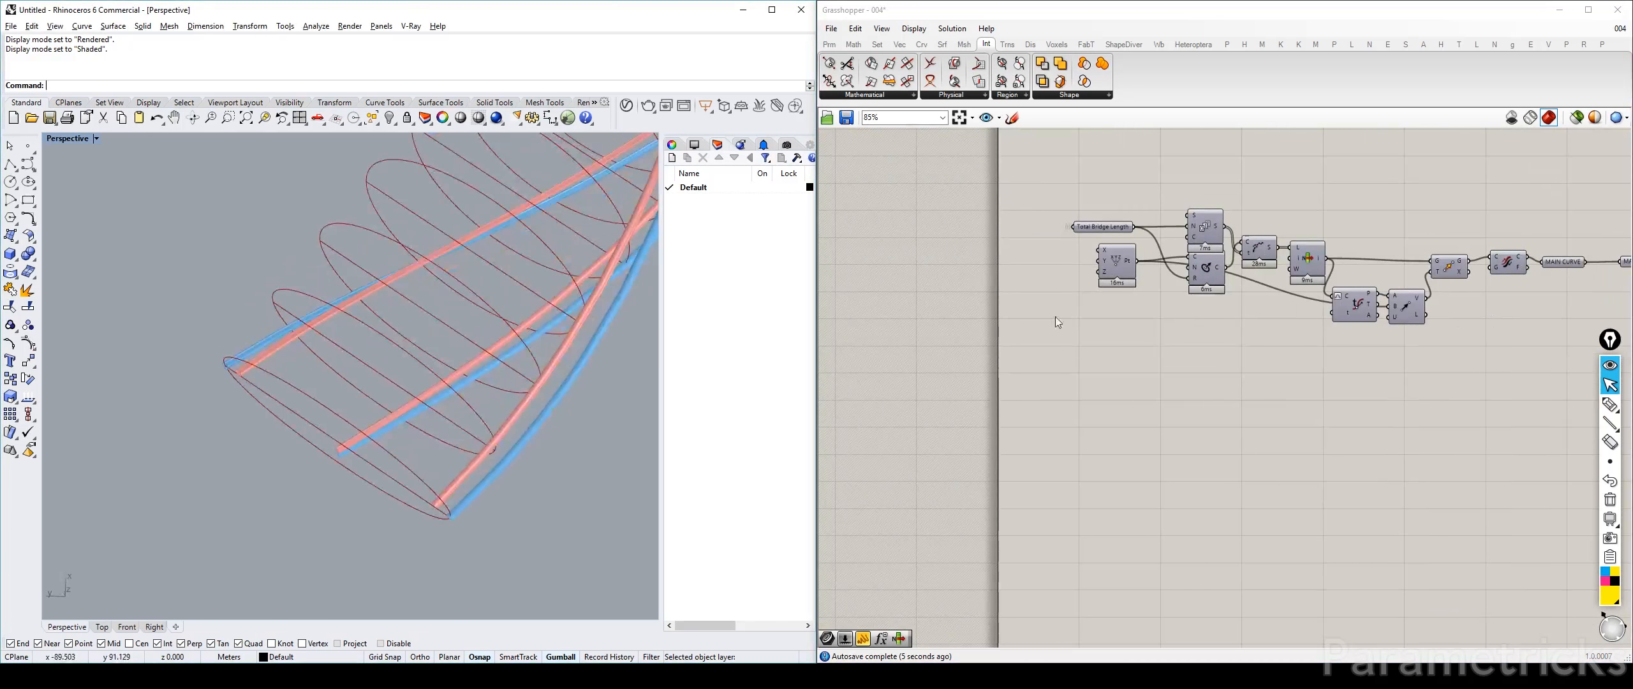
{"action": "scroll", "coordinate": [1295, 298], "scroll_direction": "down", "scroll_amount": 4}
{"action": "right_click_drag", "start_coordinate": [1292, 193], "coordinate": [1133, 310]}
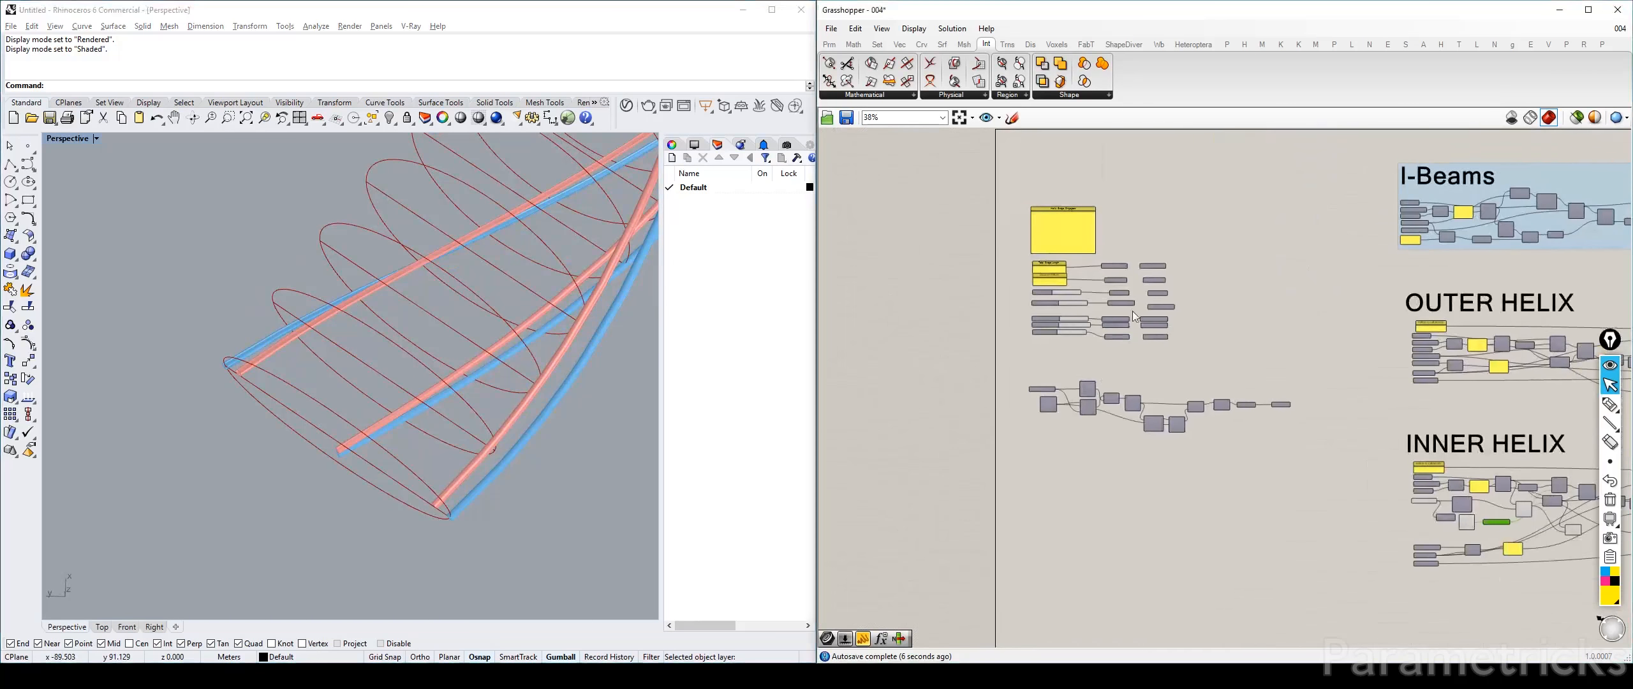
{"action": "scroll", "coordinate": [1108, 285], "scroll_direction": "up", "scroll_amount": 7}
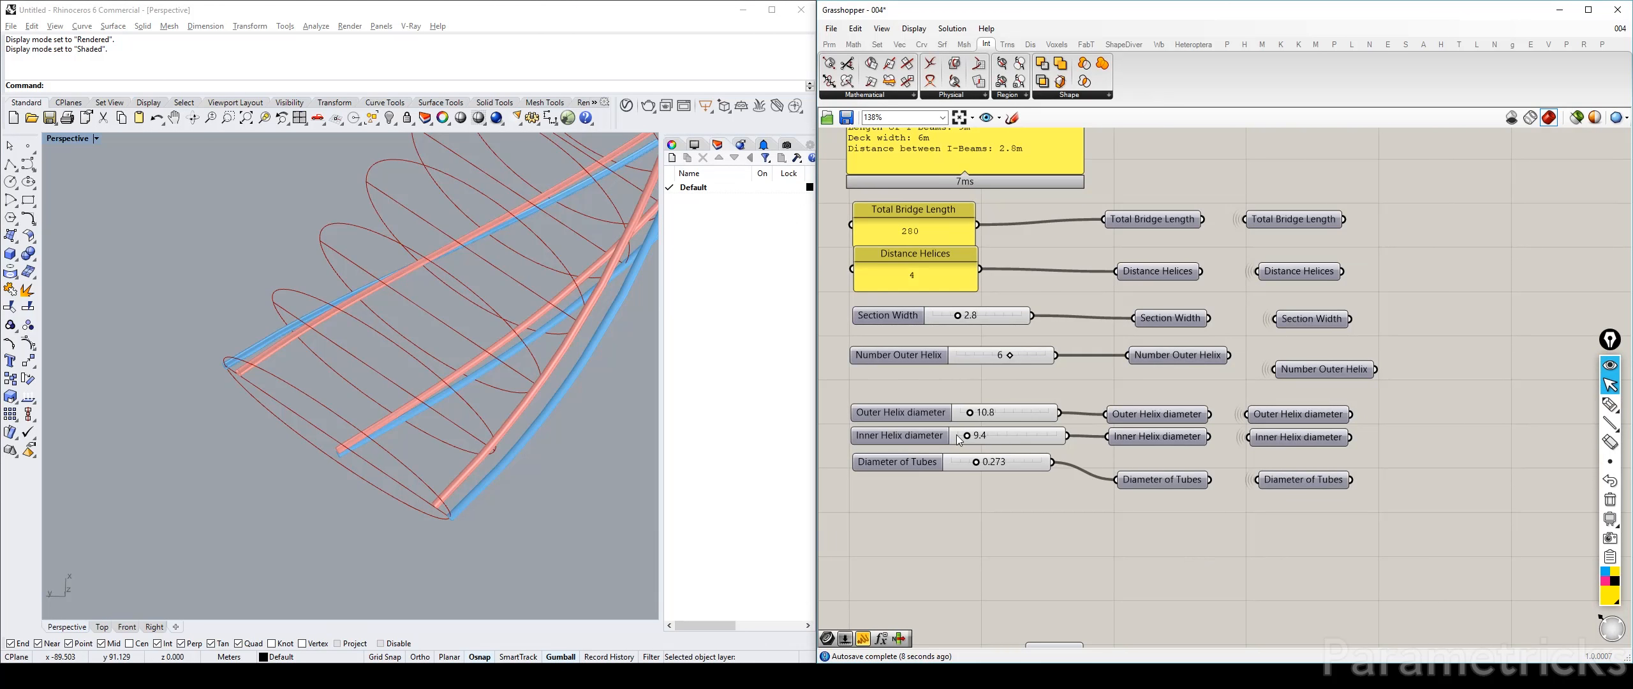
{"action": "left_click_drag", "start_coordinate": [1367, 454], "coordinate": [845, 423]}
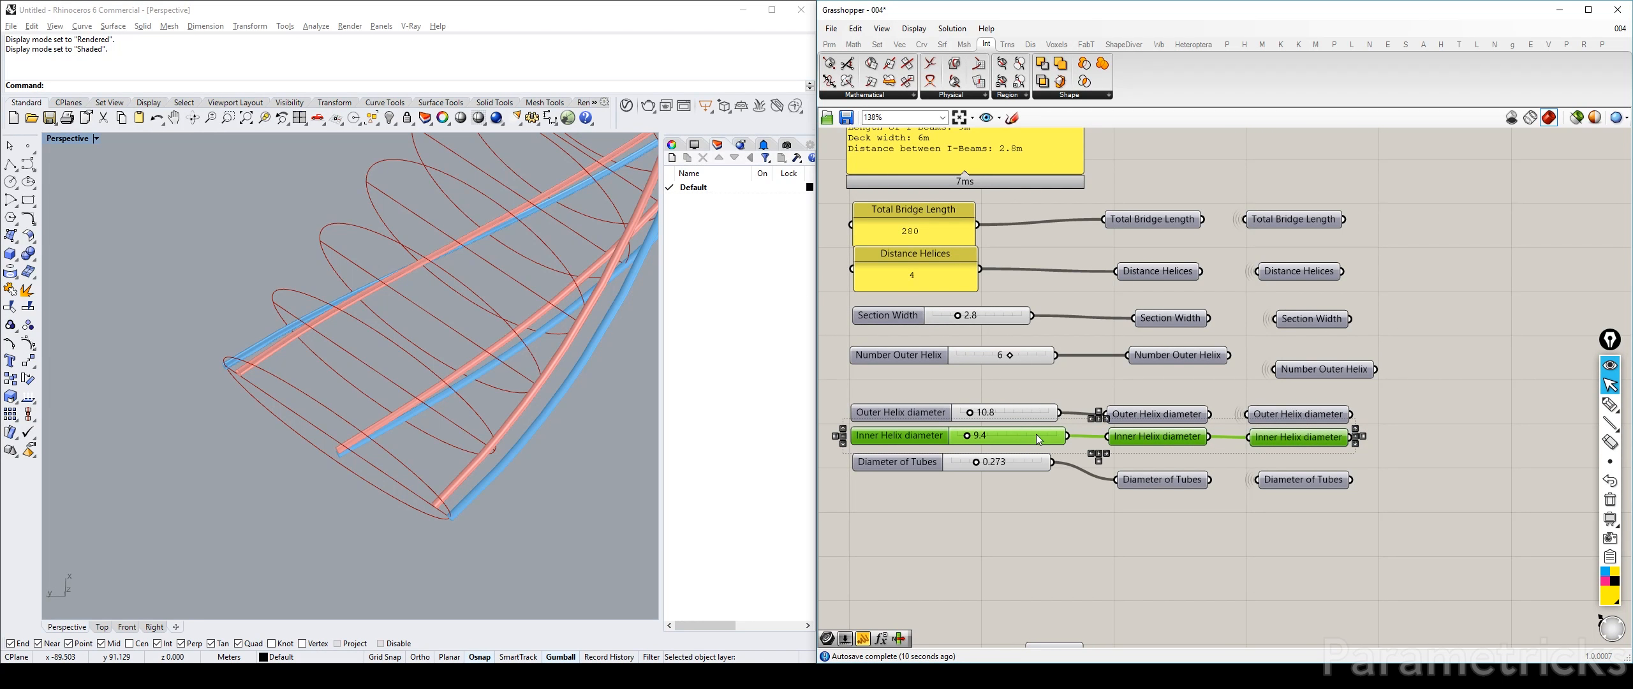
{"action": "middle_click", "coordinate": [1022, 437]}
{"action": "left_click", "coordinate": [1074, 440]}
{"action": "left_click", "coordinate": [1115, 521]}
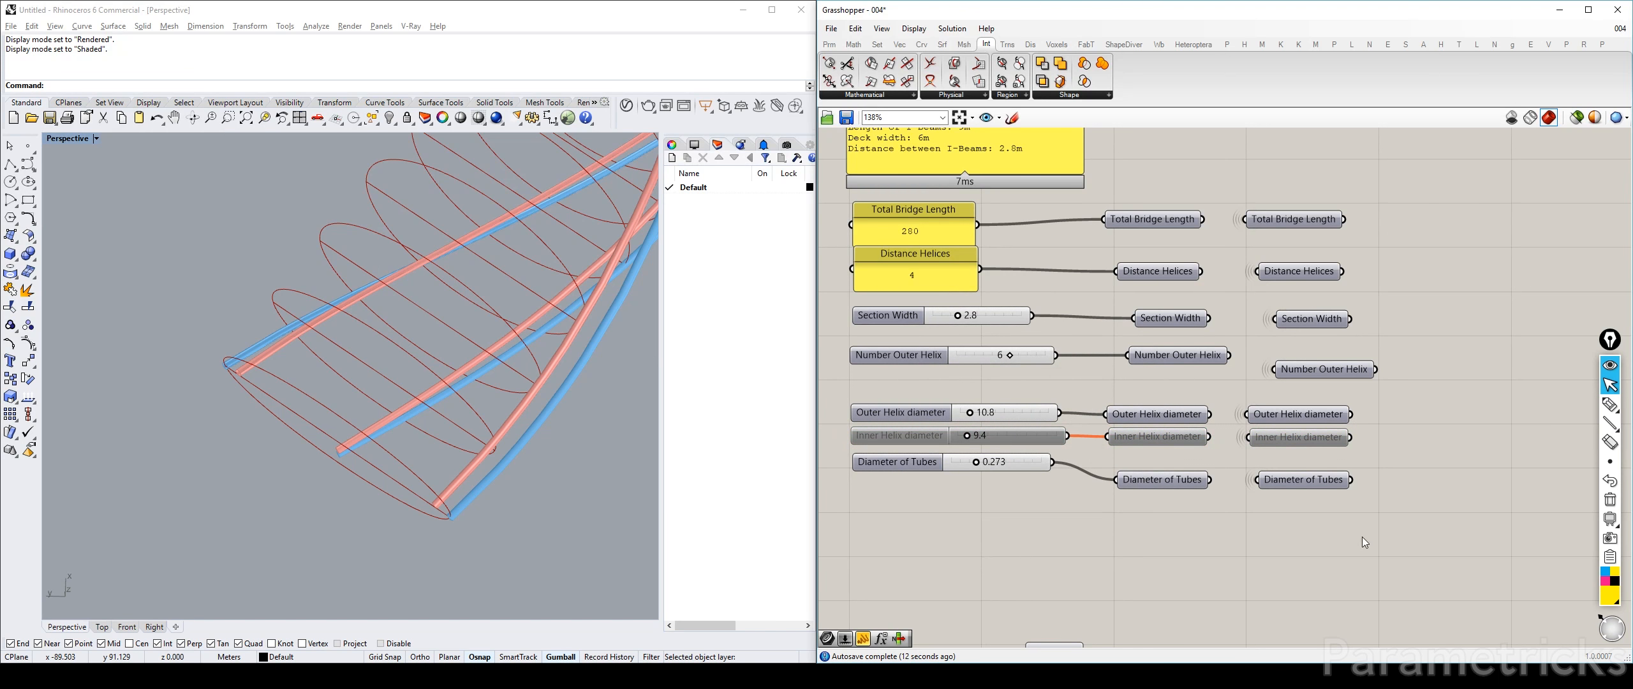
Space out the Inner Helix diameter and Diameter of Tubes rows below Outer Helix diameter
{"action": "left_click_drag", "start_coordinate": [1362, 536], "coordinate": [937, 451]}
{"action": "left_click_drag", "start_coordinate": [925, 462], "coordinate": [938, 542]}
{"action": "left_click_drag", "start_coordinate": [1326, 481], "coordinate": [1007, 462]}
{"action": "left_click", "coordinate": [1424, 435]}
{"action": "scroll", "coordinate": [1424, 435], "scroll_direction": "down", "scroll_amount": 5}
{"action": "right_click_drag", "start_coordinate": [1423, 435], "coordinate": [1222, 323]}
{"action": "left_click_drag", "start_coordinate": [1262, 367], "coordinate": [967, 323]}
{"action": "left_click", "coordinate": [1318, 330]}
{"action": "scroll", "coordinate": [1319, 331], "scroll_direction": "down", "scroll_amount": 5}
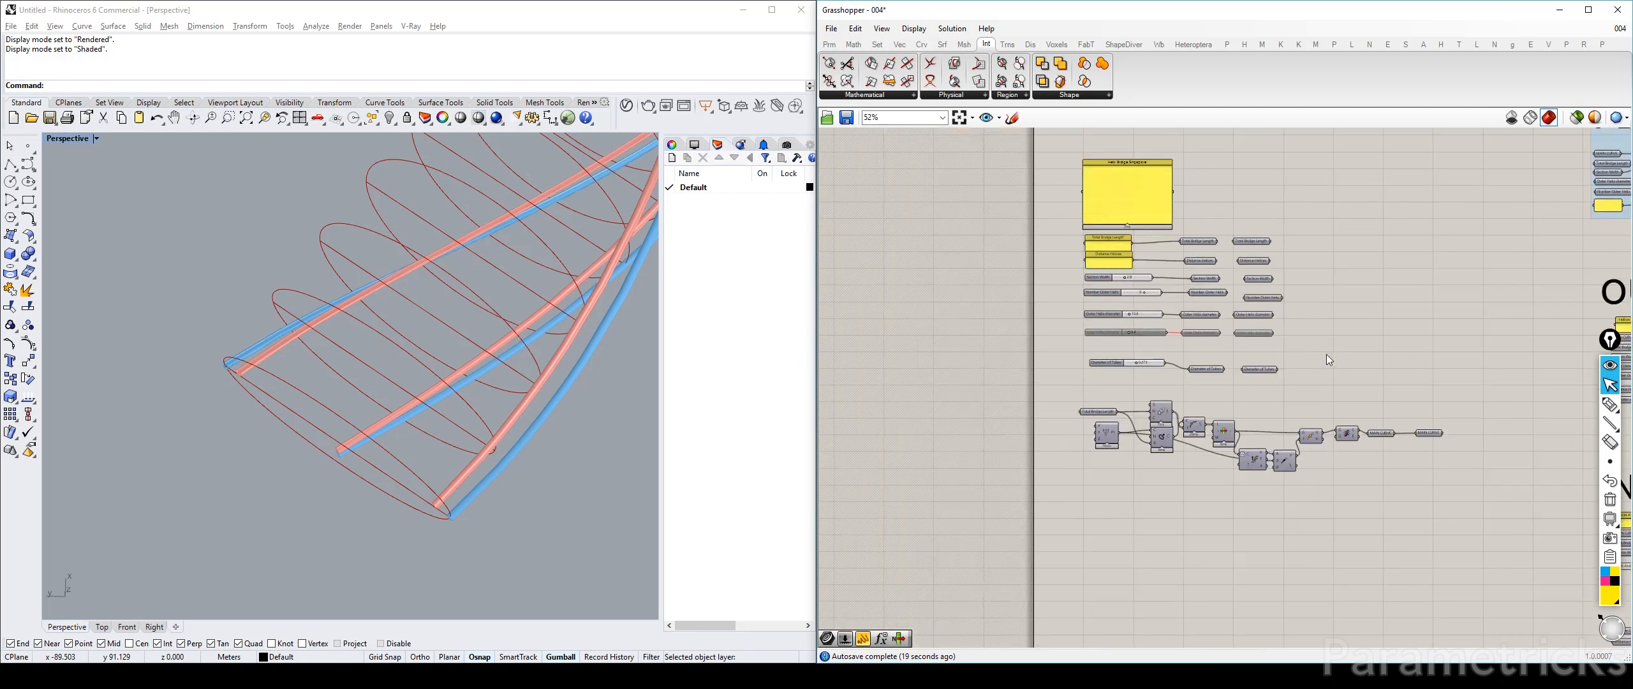
Left-align the five input sliders from Section Width down to Diameter of Tubes
{"action": "scroll", "coordinate": [1286, 354], "scroll_direction": "up", "scroll_amount": 5}
{"action": "scroll", "coordinate": [1115, 325], "scroll_direction": "up", "scroll_amount": 5}
{"action": "left_click", "coordinate": [1016, 316]}
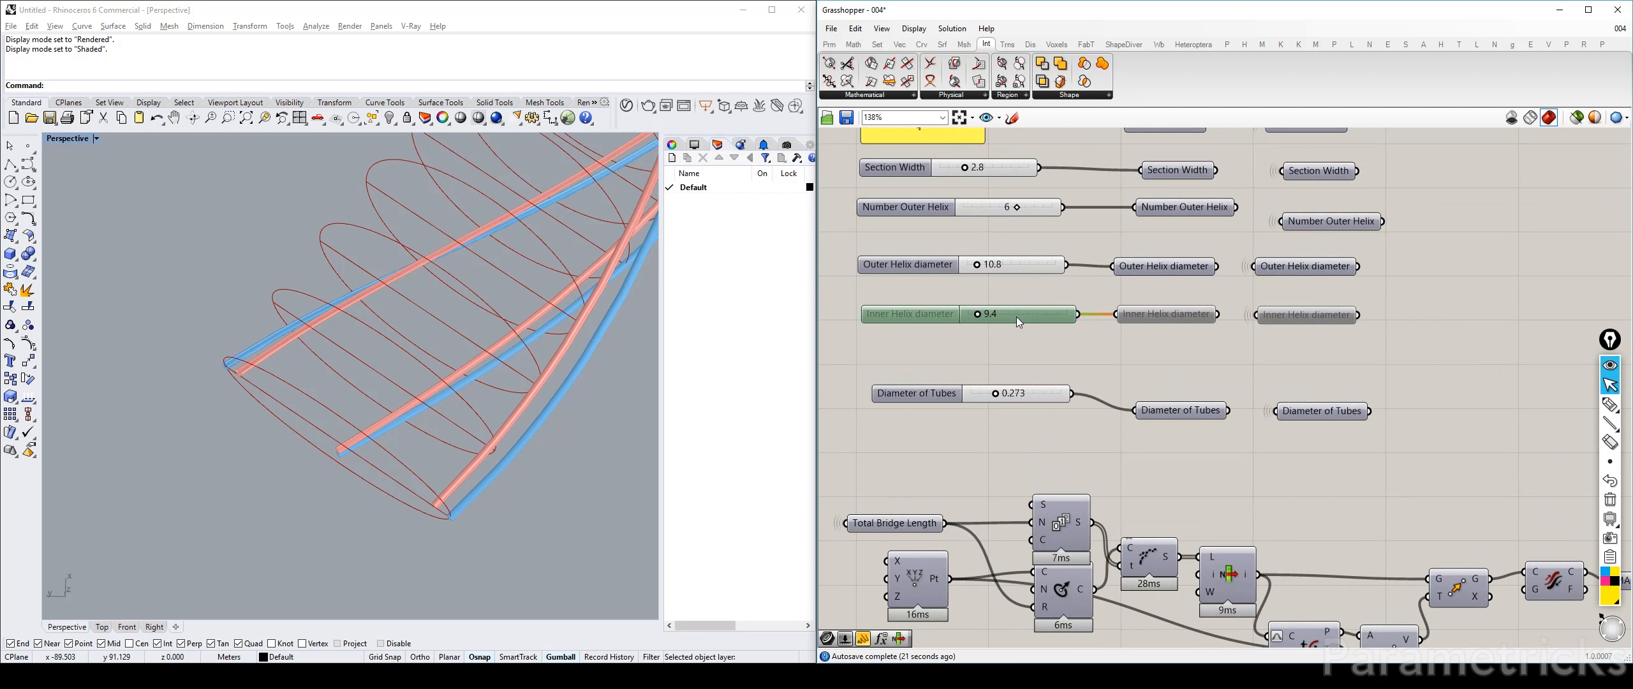
{"action": "left_click_drag", "start_coordinate": [955, 440], "coordinate": [850, 162]}
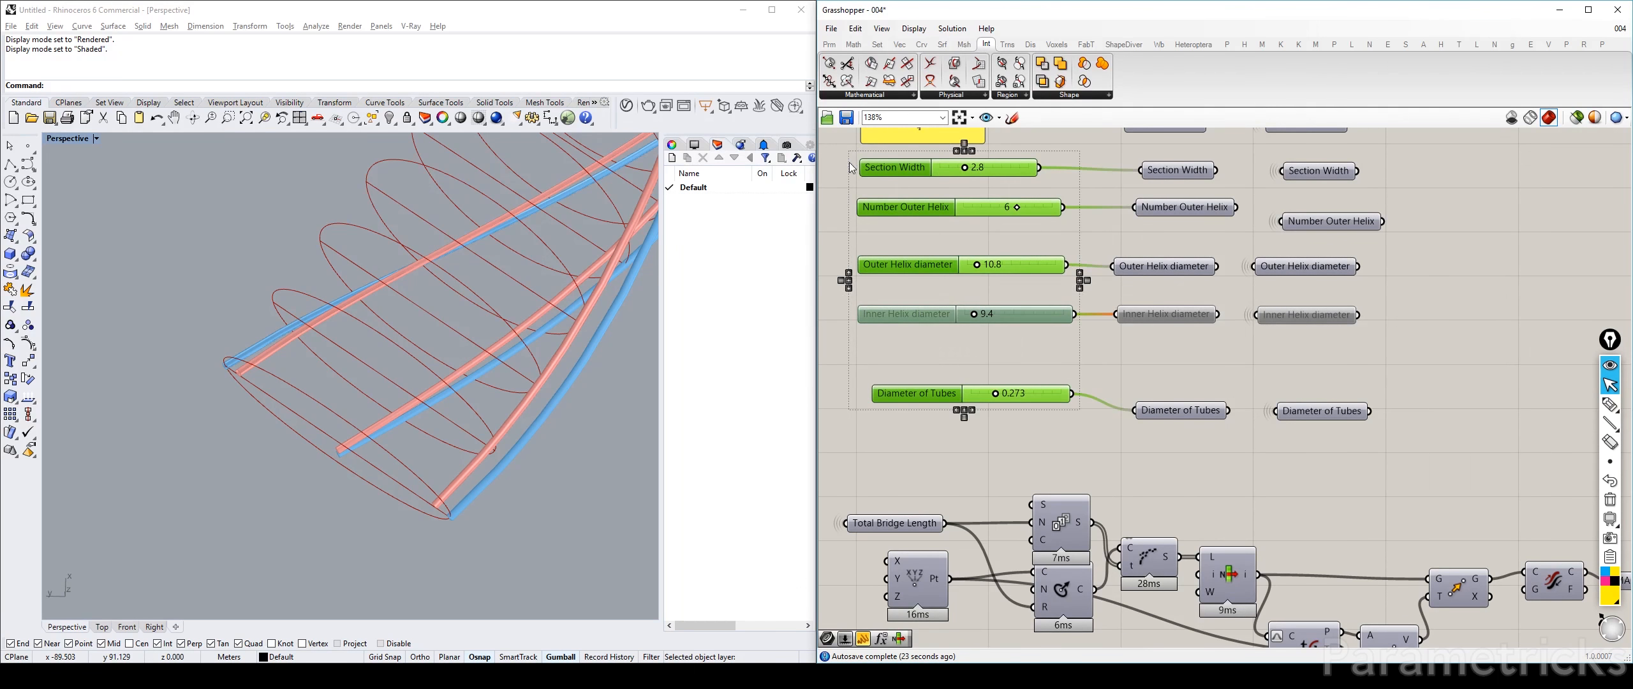
{"action": "left_click", "coordinate": [956, 151]}
{"action": "left_click", "coordinate": [1404, 306]}
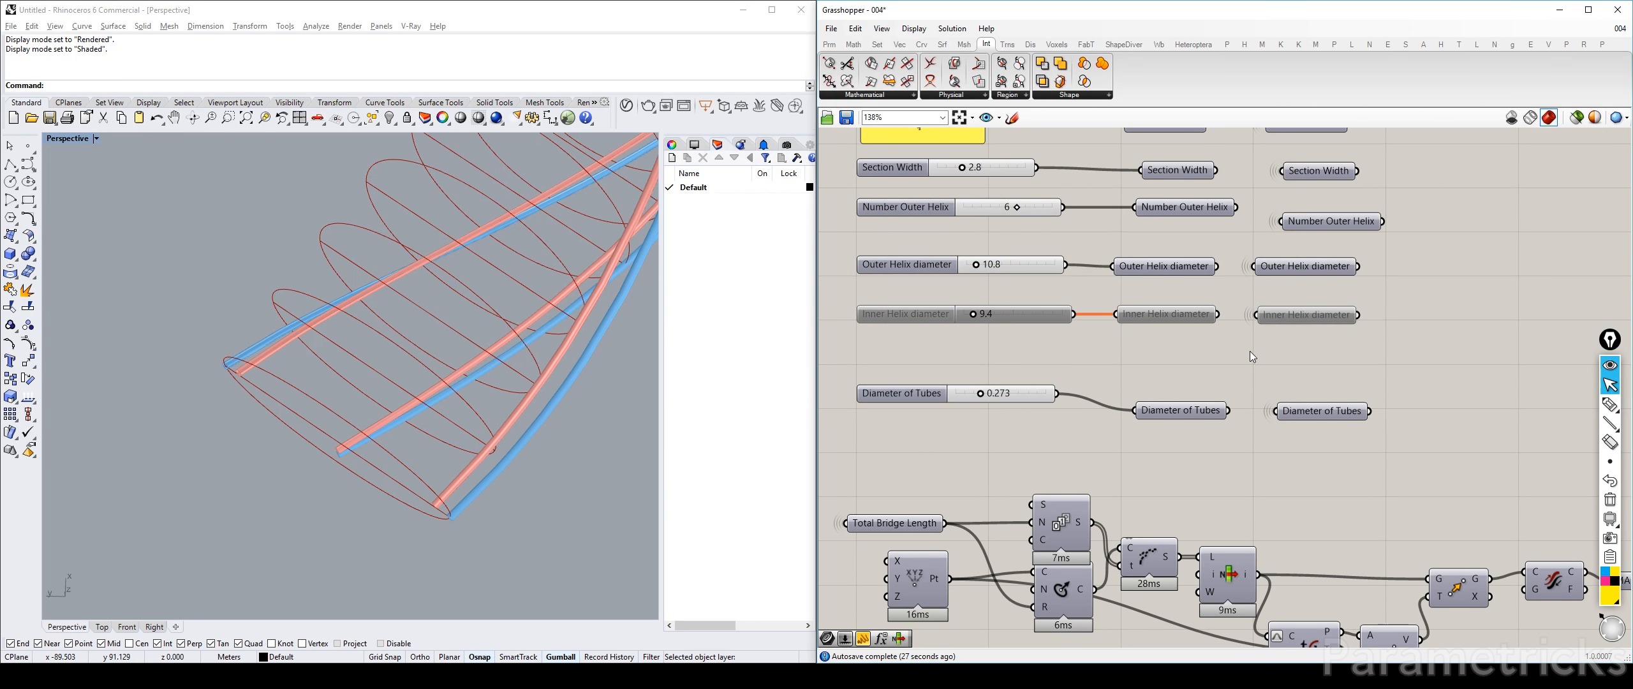
Examine how the circles sit around the tubes and I-beam lines at the bridge's end
{"action": "left_click", "coordinate": [762, 368]}
{"action": "right_click_drag", "start_coordinate": [417, 340], "coordinate": [383, 480]}
{"action": "scroll", "coordinate": [458, 340], "scroll_direction": "down", "scroll_amount": 10}
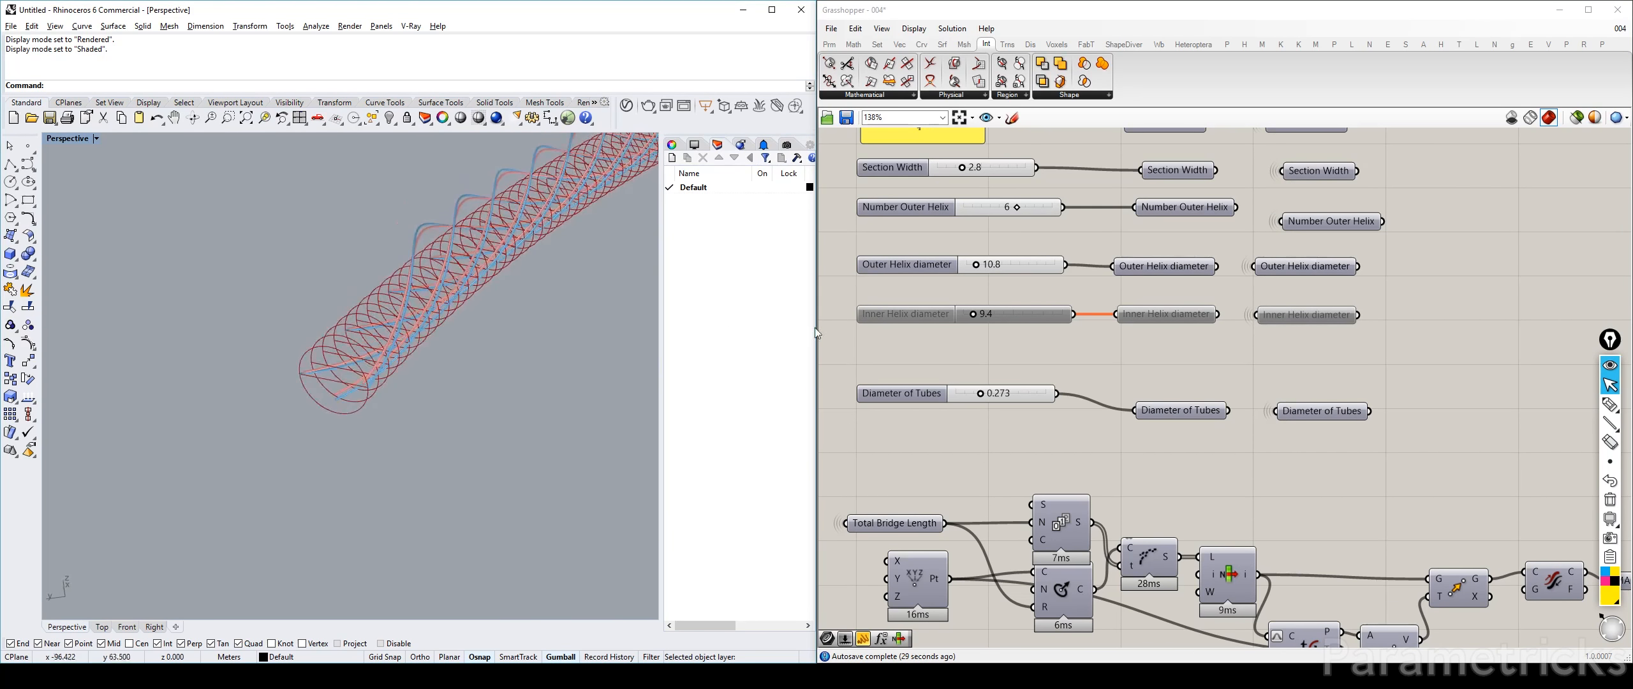
{"action": "scroll", "coordinate": [1275, 344], "scroll_direction": "down", "scroll_amount": 3}
{"action": "right_click_drag", "start_coordinate": [1499, 415], "coordinate": [1246, 369]}
{"action": "right_click_drag", "start_coordinate": [1580, 510], "coordinate": [998, 277]}
{"action": "scroll", "coordinate": [1109, 401], "scroll_direction": "up", "scroll_amount": 3}
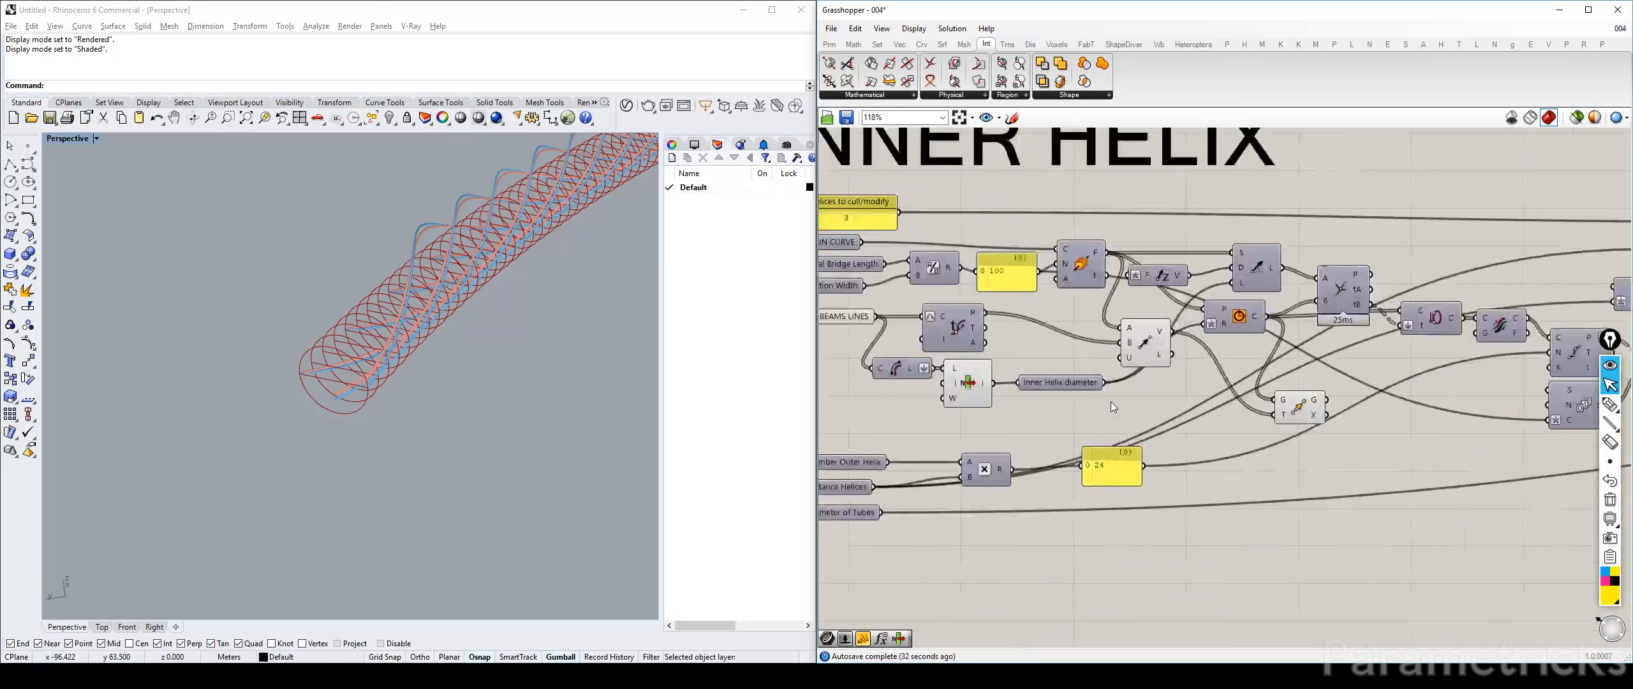
{"action": "right_click_drag", "start_coordinate": [381, 321], "coordinate": [356, 364]}
{"action": "scroll", "coordinate": [482, 267], "scroll_direction": "down", "scroll_amount": 5}
{"action": "scroll", "coordinate": [465, 256], "scroll_direction": "up", "scroll_amount": 9}
{"action": "scroll", "coordinate": [356, 363], "scroll_direction": "up", "scroll_amount": 10}
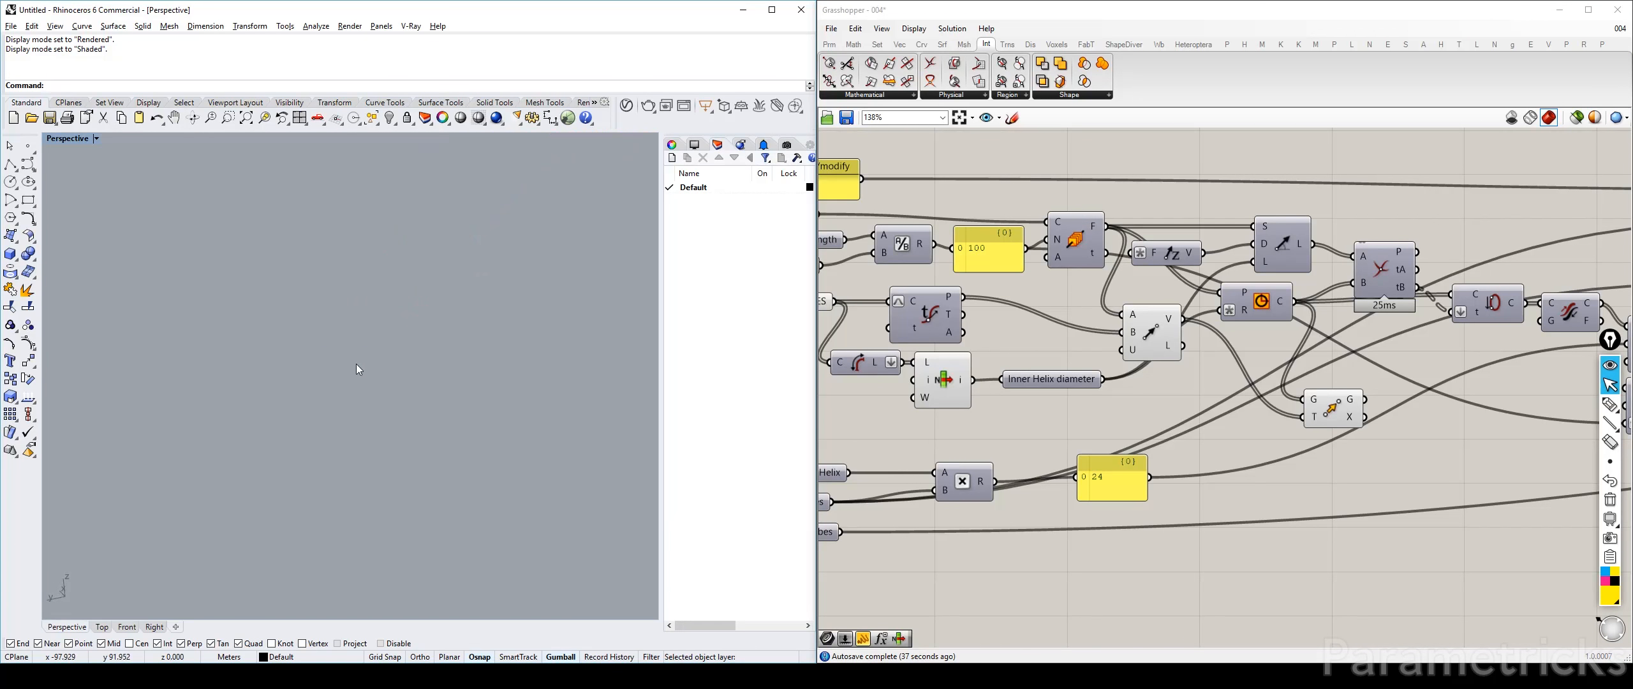
{"action": "scroll", "coordinate": [357, 362], "scroll_direction": "down", "scroll_amount": 5}
{"action": "right_click_drag", "start_coordinate": [409, 150], "coordinate": [317, 243], "text": "shift"}
{"action": "scroll", "coordinate": [317, 244], "scroll_direction": "up", "scroll_amount": 8}
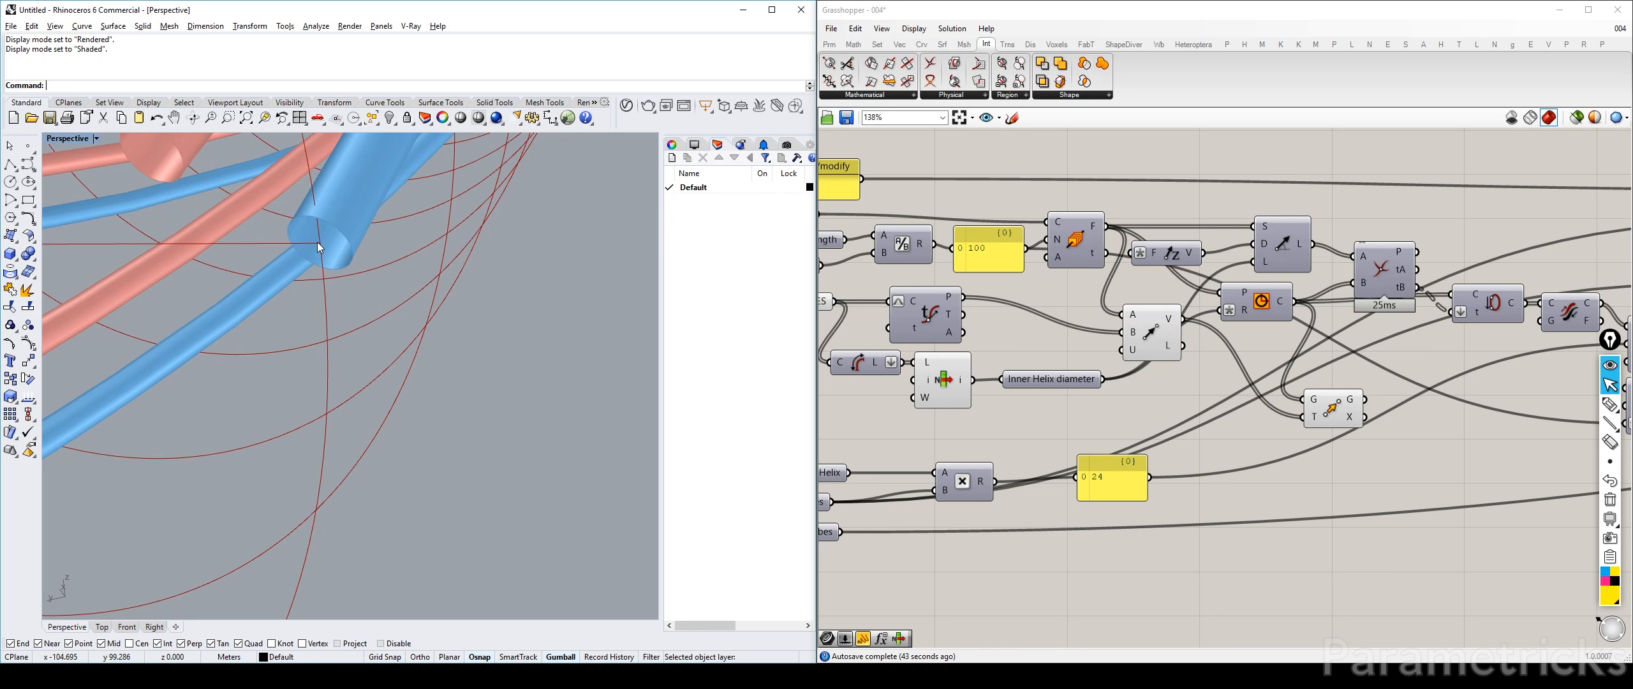
{"action": "scroll", "coordinate": [322, 246], "scroll_direction": "up", "scroll_amount": 4}
{"action": "scroll", "coordinate": [321, 245], "scroll_direction": "down", "scroll_amount": 10}
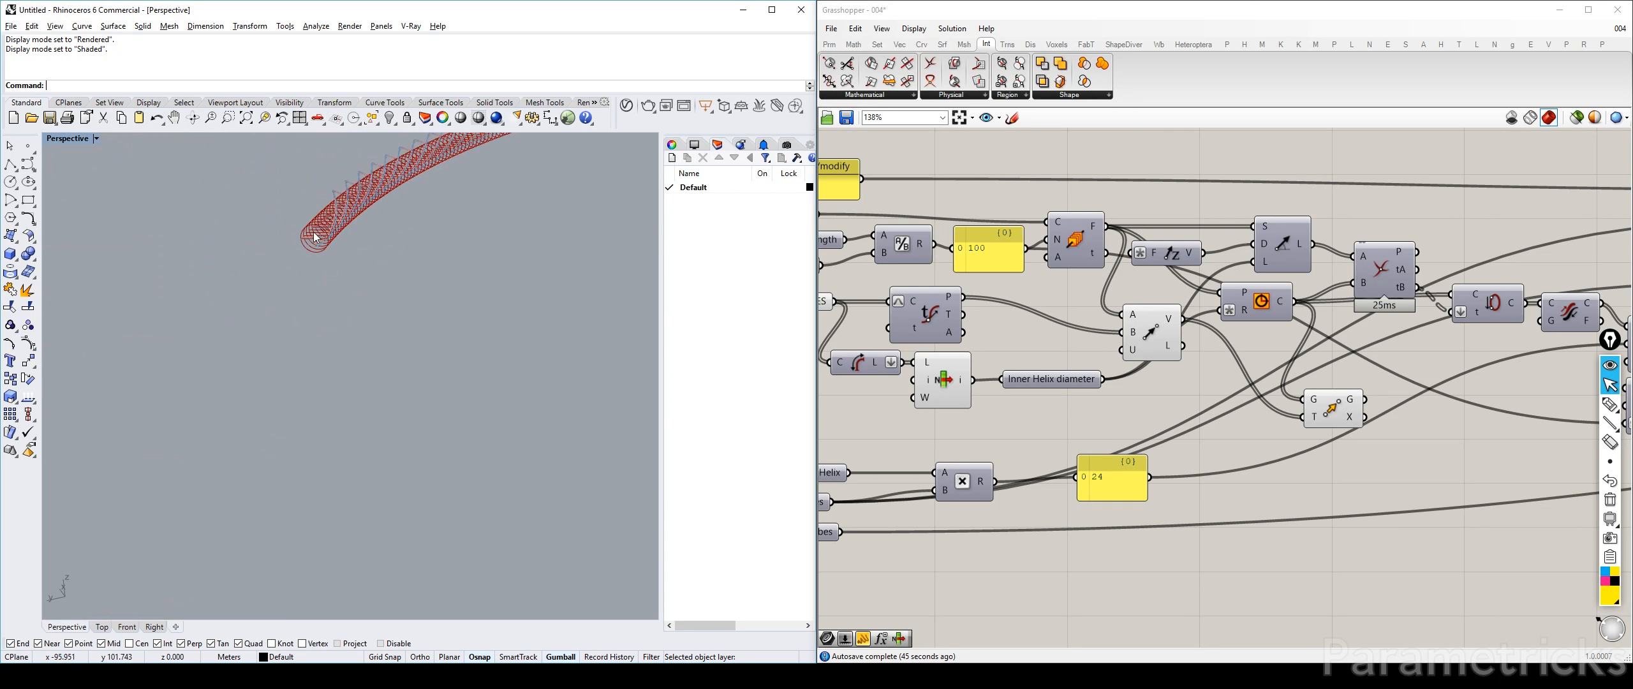
{"action": "right_click_drag", "start_coordinate": [321, 226], "coordinate": [299, 280]}
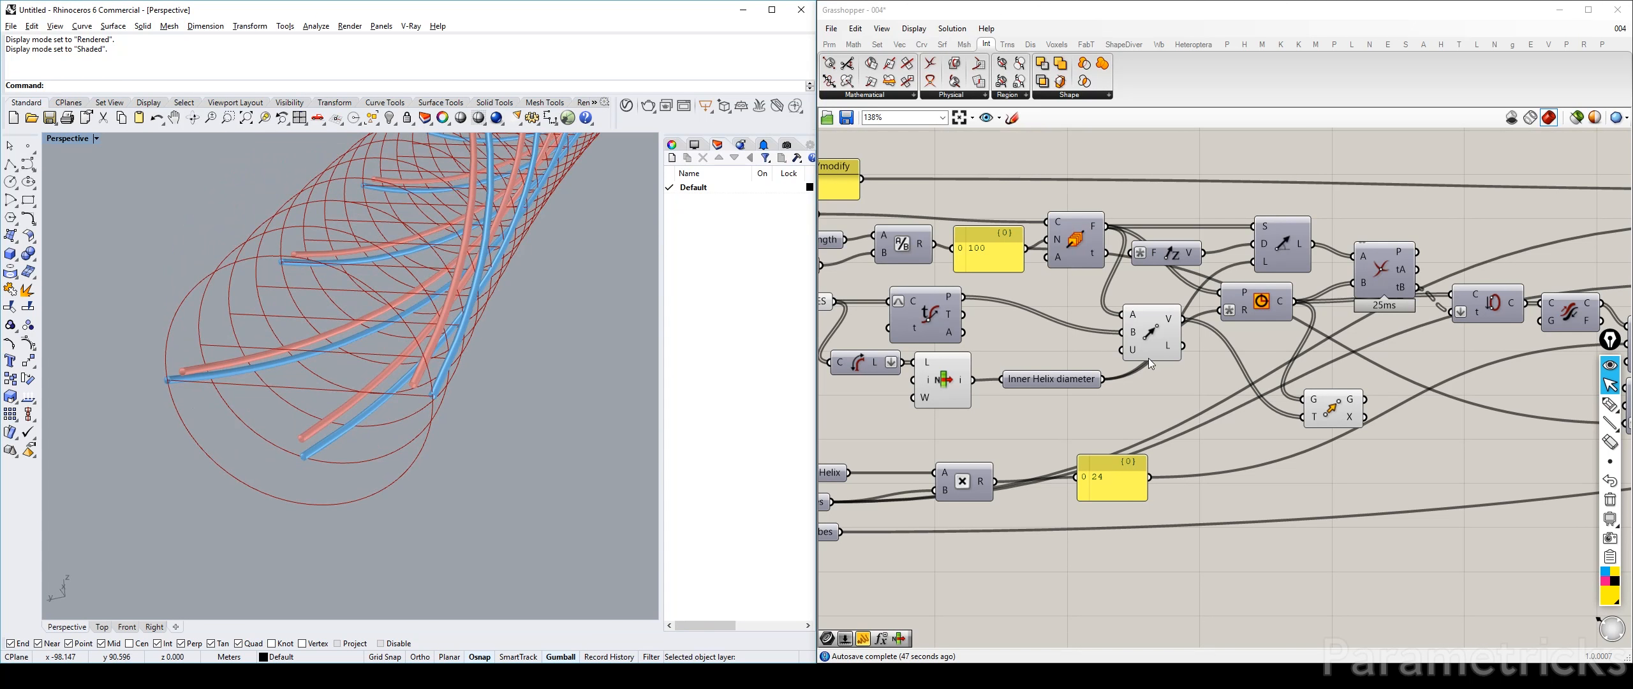
Hide the List Item preview and shift the Vector 2Pt and Circle components slightly back along the inner helix chain
{"action": "left_click", "coordinate": [962, 370]}
{"action": "key", "text": "ctrl+q"}
{"action": "left_click_drag", "start_coordinate": [1173, 336], "coordinate": [1148, 322]}
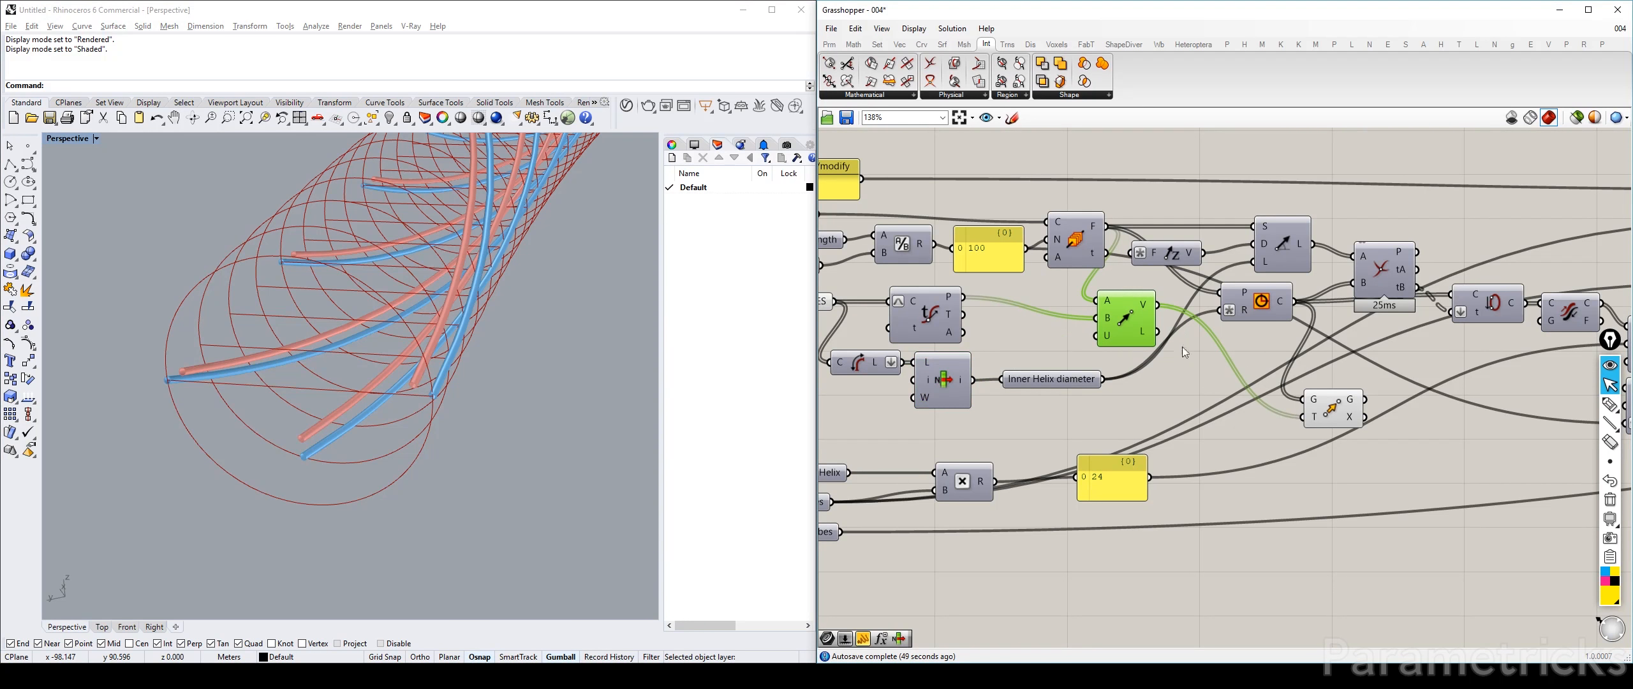
{"action": "right_click_drag", "start_coordinate": [1269, 356], "coordinate": [1103, 357]}
{"action": "left_click_drag", "start_coordinate": [1115, 308], "coordinate": [1100, 312]}
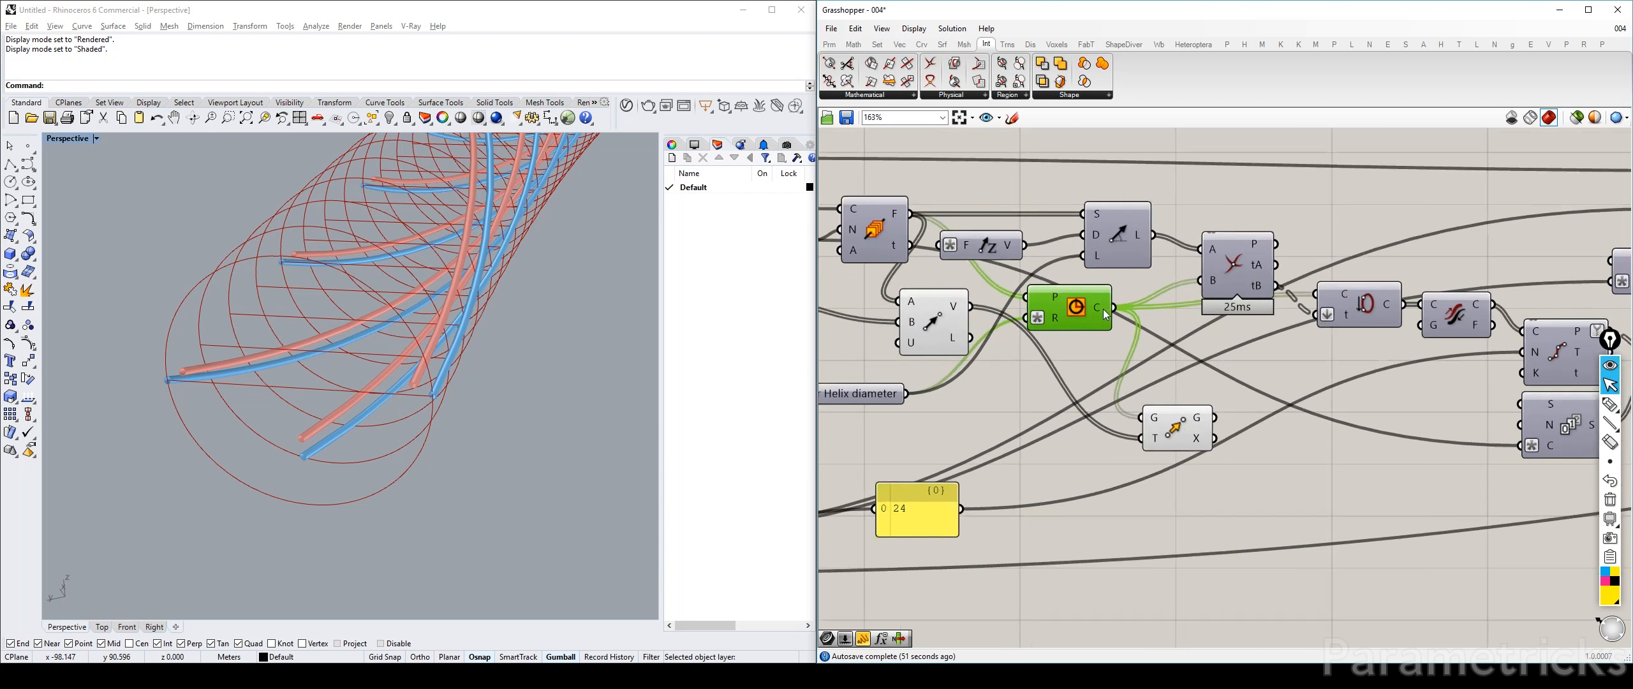
{"action": "scroll", "coordinate": [1101, 312], "scroll_direction": "up", "scroll_amount": 2}
{"action": "mouse_move", "coordinate": [1100, 313]}
{"action": "right_click_drag", "start_coordinate": [1100, 313], "coordinate": [987, 342]}
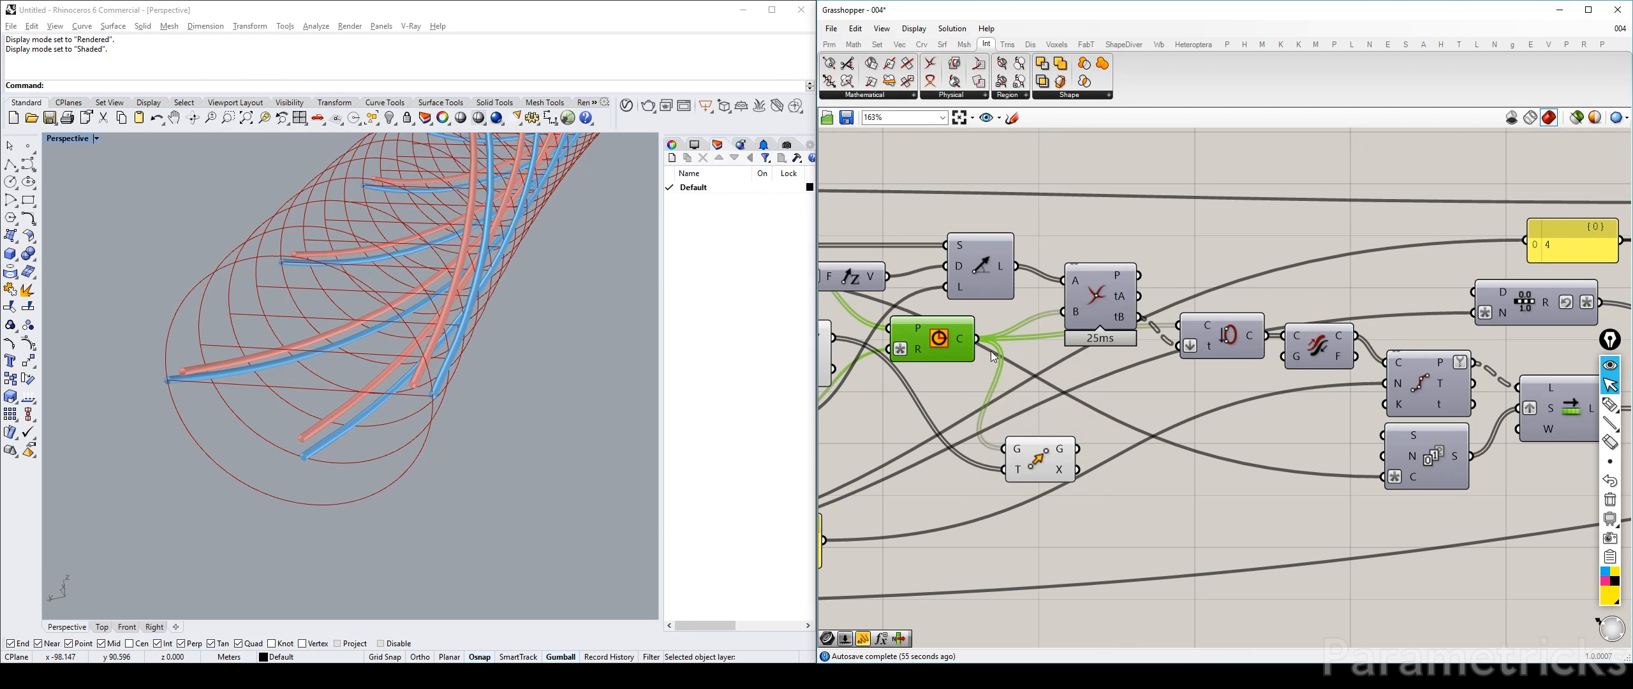
{"action": "left_click", "coordinate": [962, 384]}
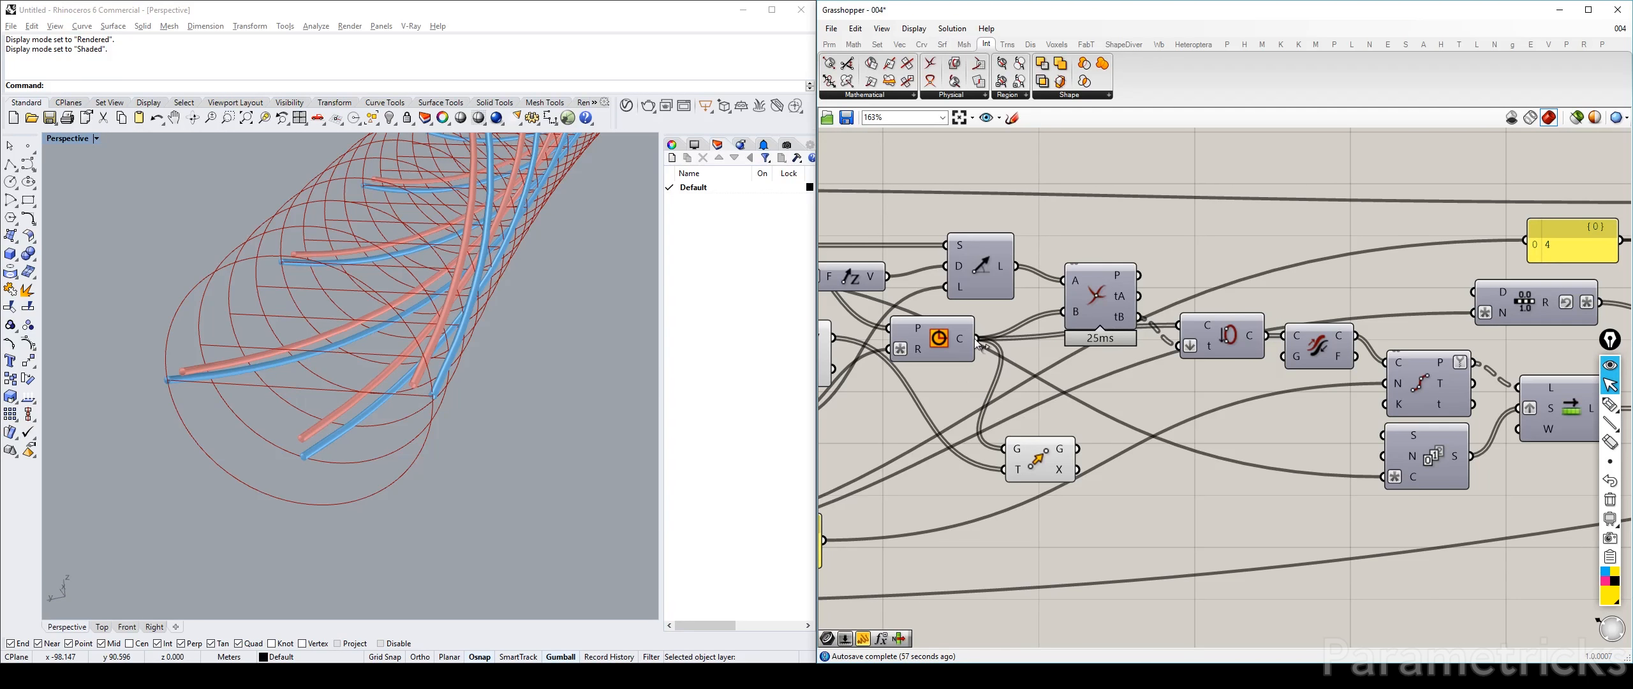
Transfer the Circle's outgoing wires to the Move component's G output and feed the Circle into Move's G input
{"action": "left_click_drag", "start_coordinate": [976, 340], "coordinate": [1082, 445], "text": "ctrl+shift"}
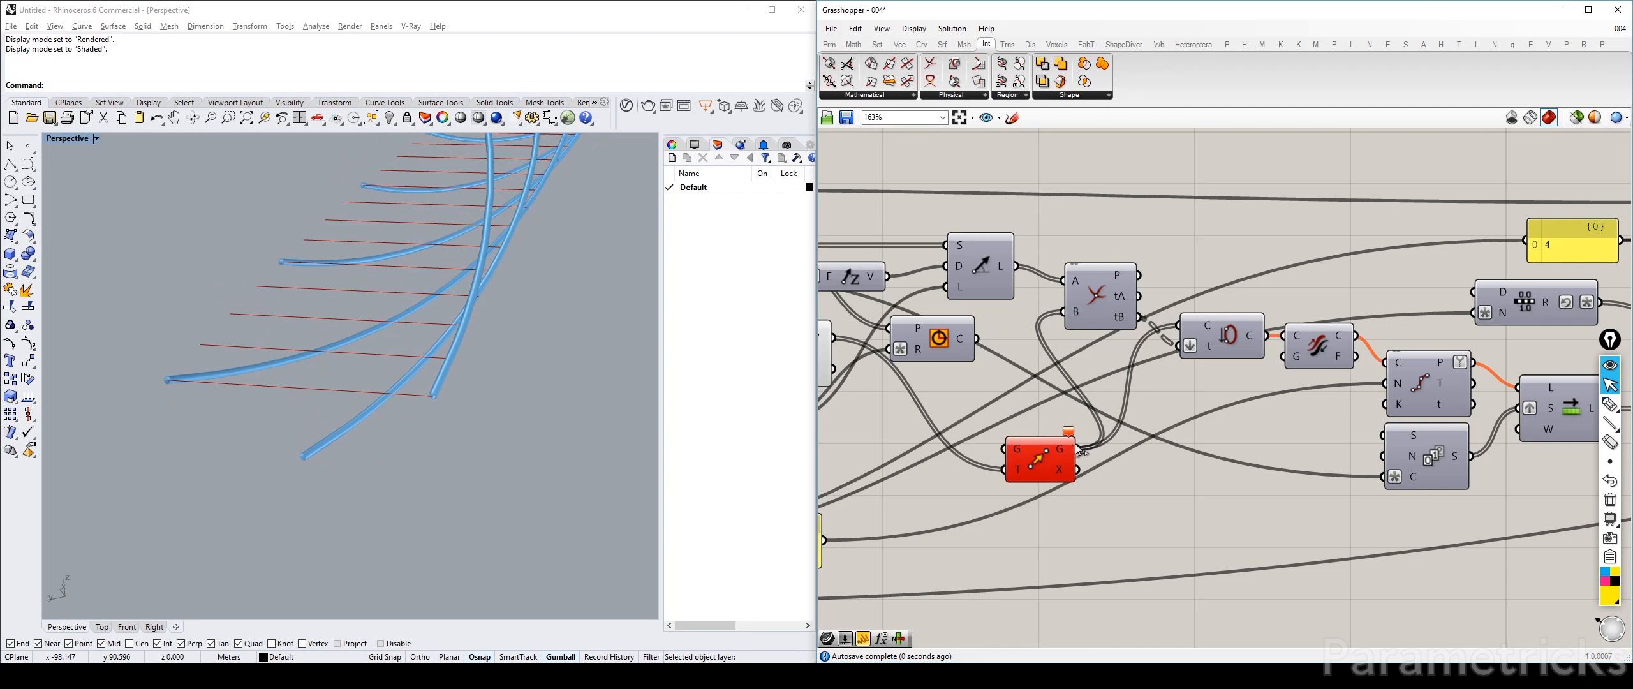
{"action": "left_click_drag", "start_coordinate": [1035, 448], "coordinate": [1033, 387]}
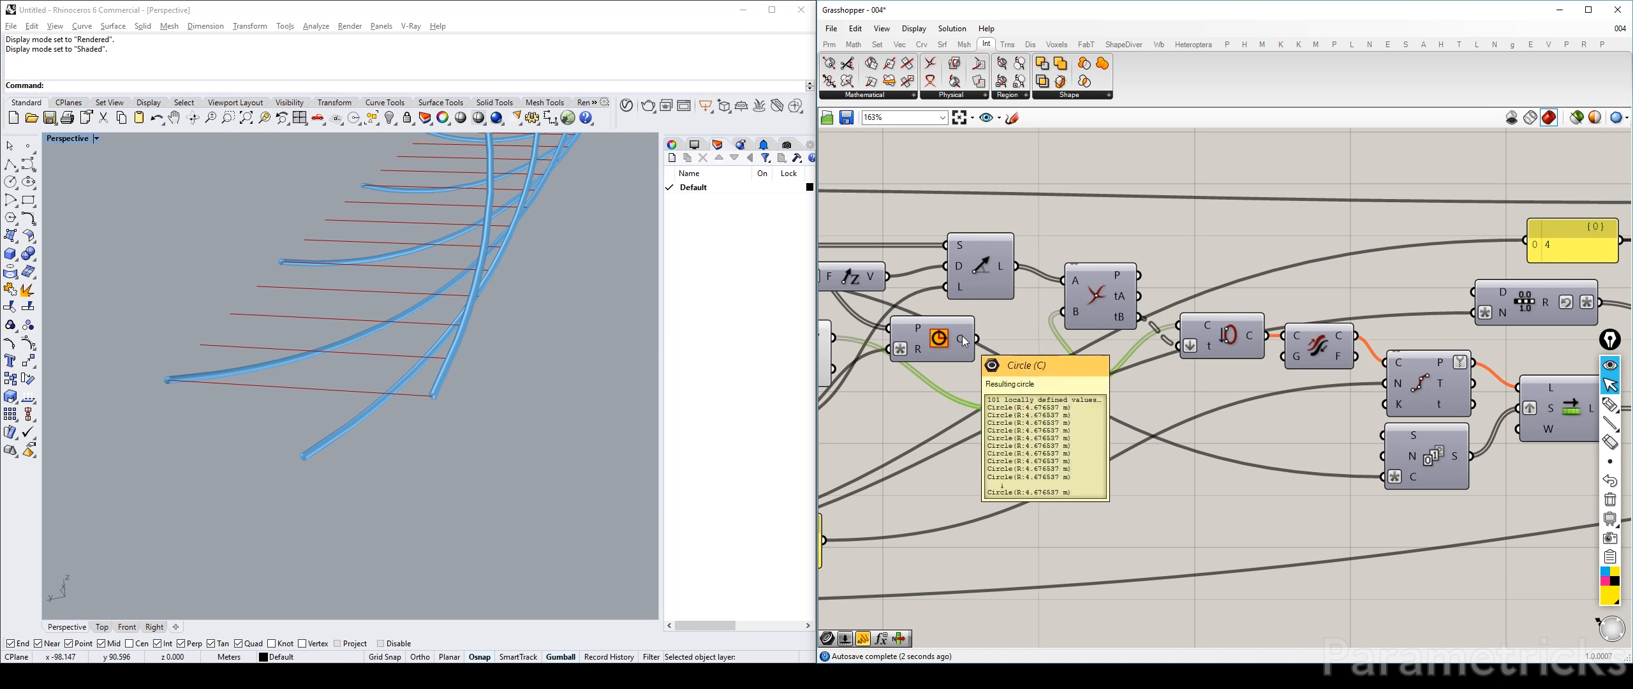
{"action": "left_click_drag", "start_coordinate": [976, 339], "coordinate": [1001, 389]}
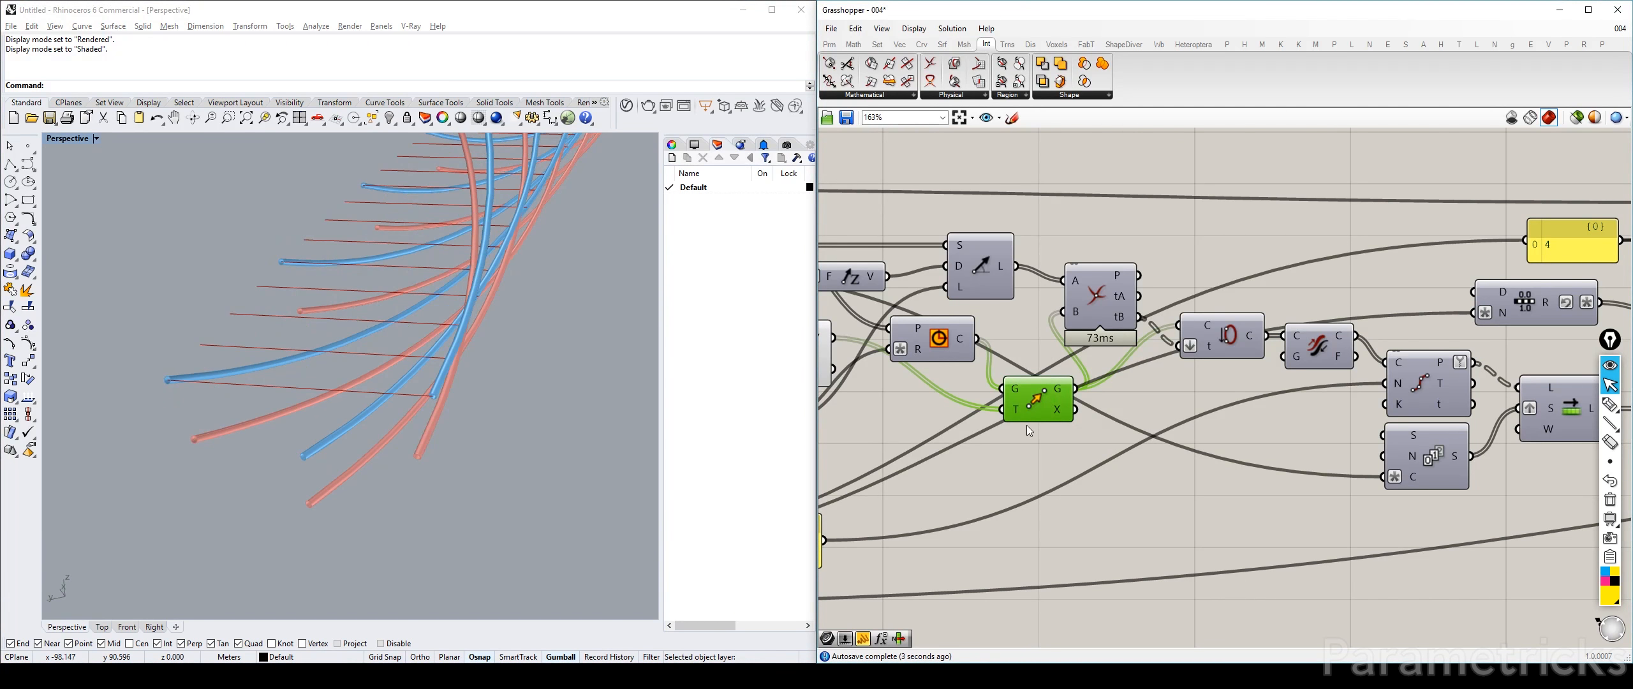
Switch the Perspective viewport to the Rendered display mode
{"action": "scroll", "coordinate": [954, 428], "scroll_direction": "up", "scroll_amount": 1}
{"action": "right_click_drag", "start_coordinate": [546, 345], "coordinate": [551, 346]}
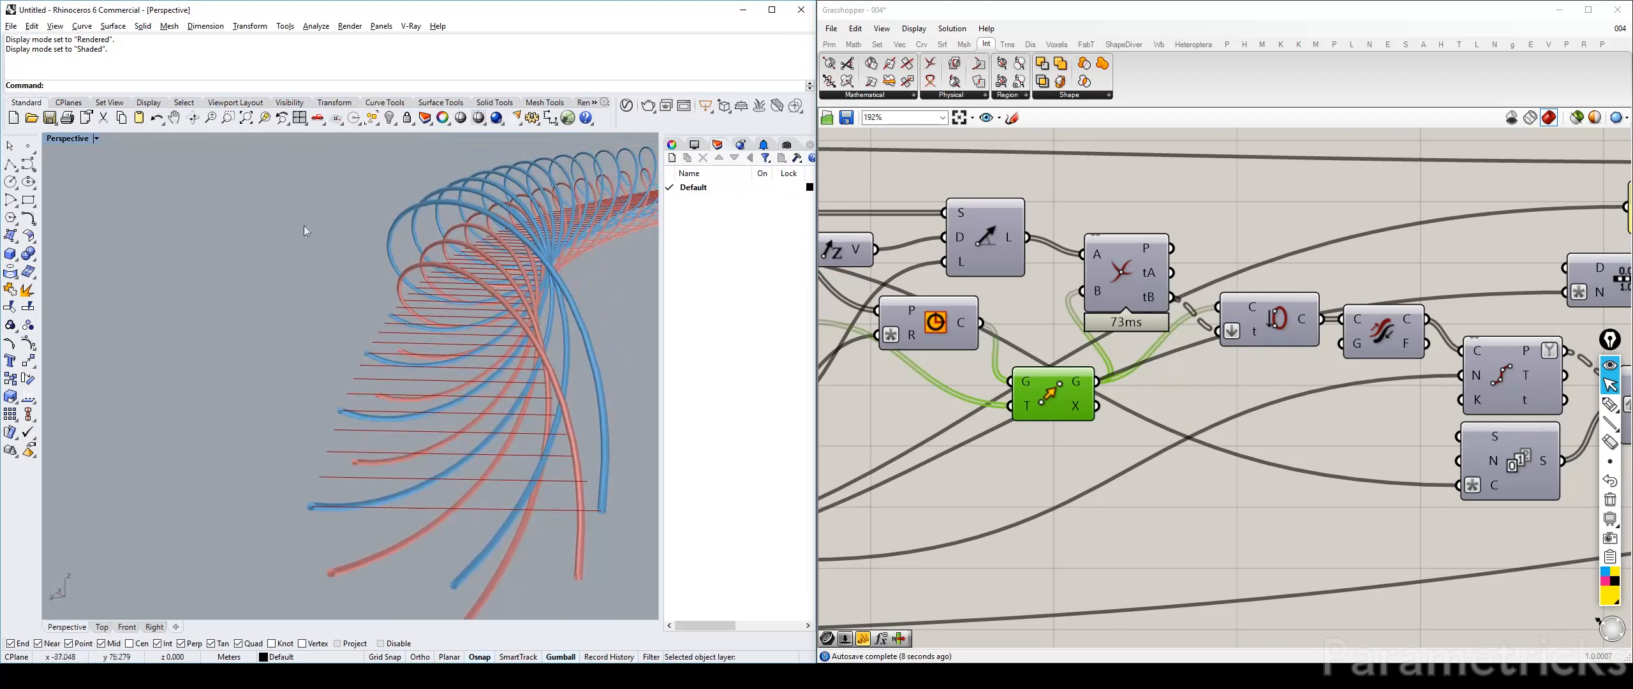
{"action": "left_click", "coordinate": [91, 143]}
{"action": "left_click", "coordinate": [84, 191]}
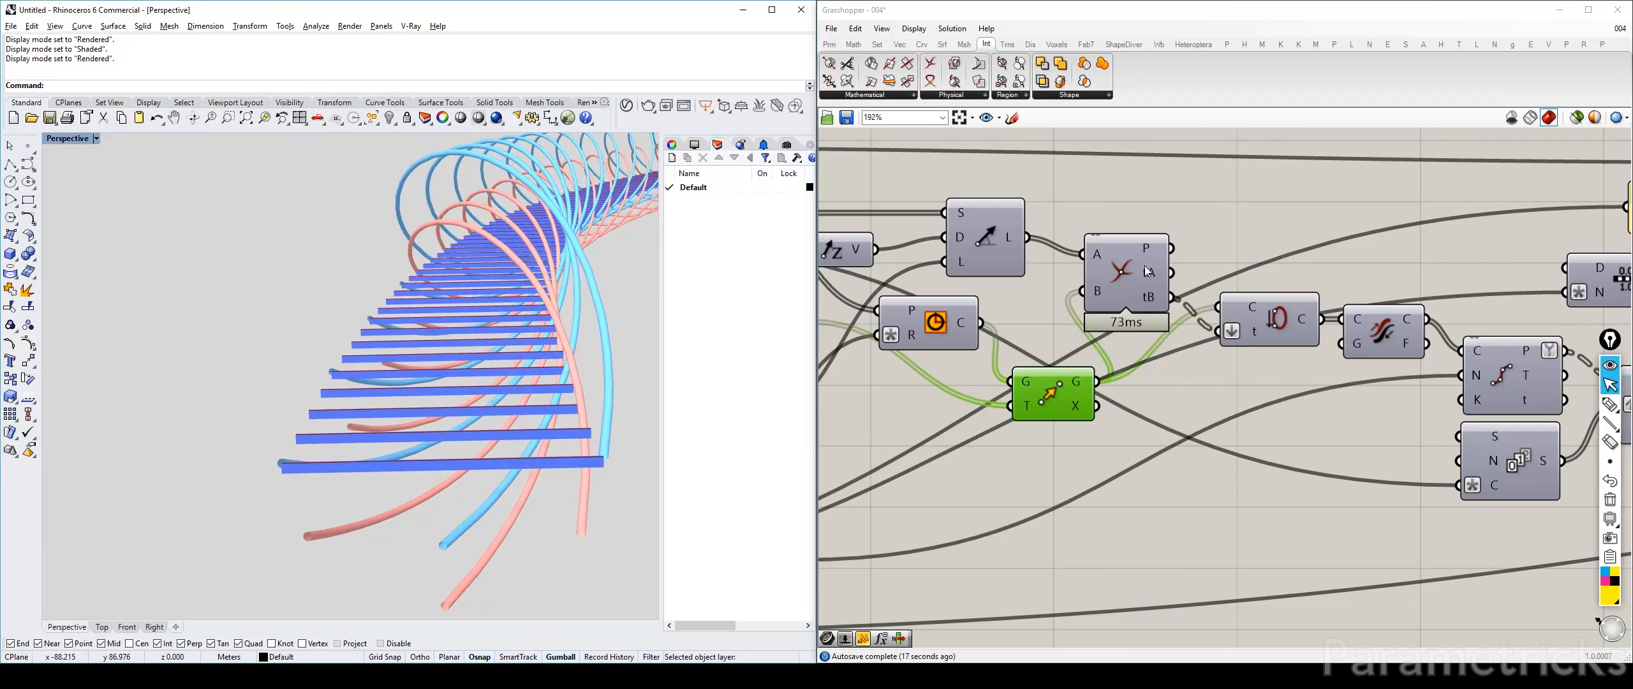
Nudge the curve intersection component after the Move component and toggle its preview
{"action": "left_click_drag", "start_coordinate": [1136, 272], "coordinate": [1155, 267]}
{"action": "scroll", "coordinate": [1156, 268], "scroll_direction": "down", "scroll_amount": 3}
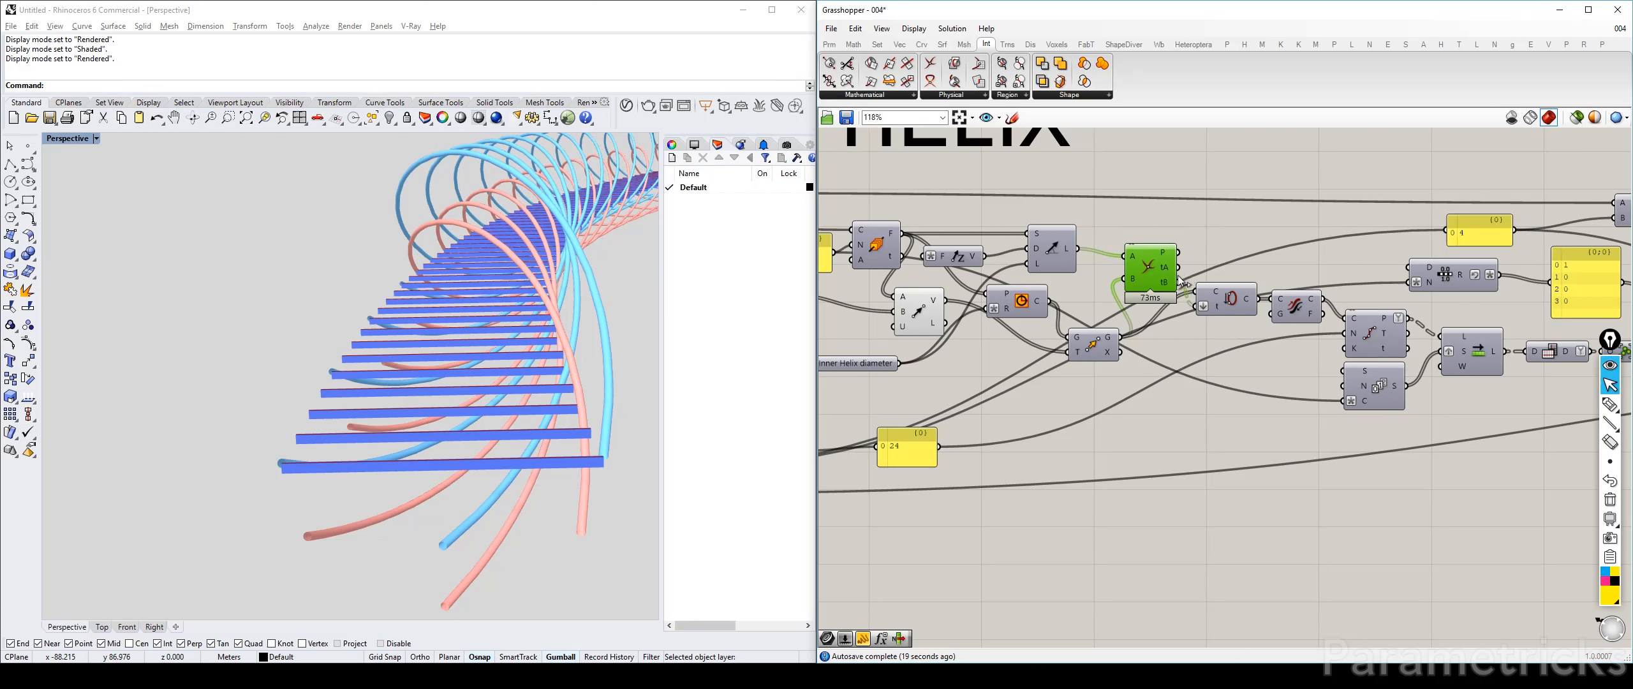
{"action": "left_click", "coordinate": [1058, 251]}
{"action": "left_click", "coordinate": [1152, 272]}
{"action": "key", "text": "ctrl+q"}
Wire the Seam component's C output directly into Divide Curve's C input and delete the Flip Curve component
{"action": "scroll", "coordinate": [1231, 302], "scroll_direction": "up", "scroll_amount": 3}
{"action": "right_click_drag", "start_coordinate": [1313, 383], "coordinate": [1088, 383]}
{"action": "left_click_drag", "start_coordinate": [1085, 311], "coordinate": [1073, 381]}
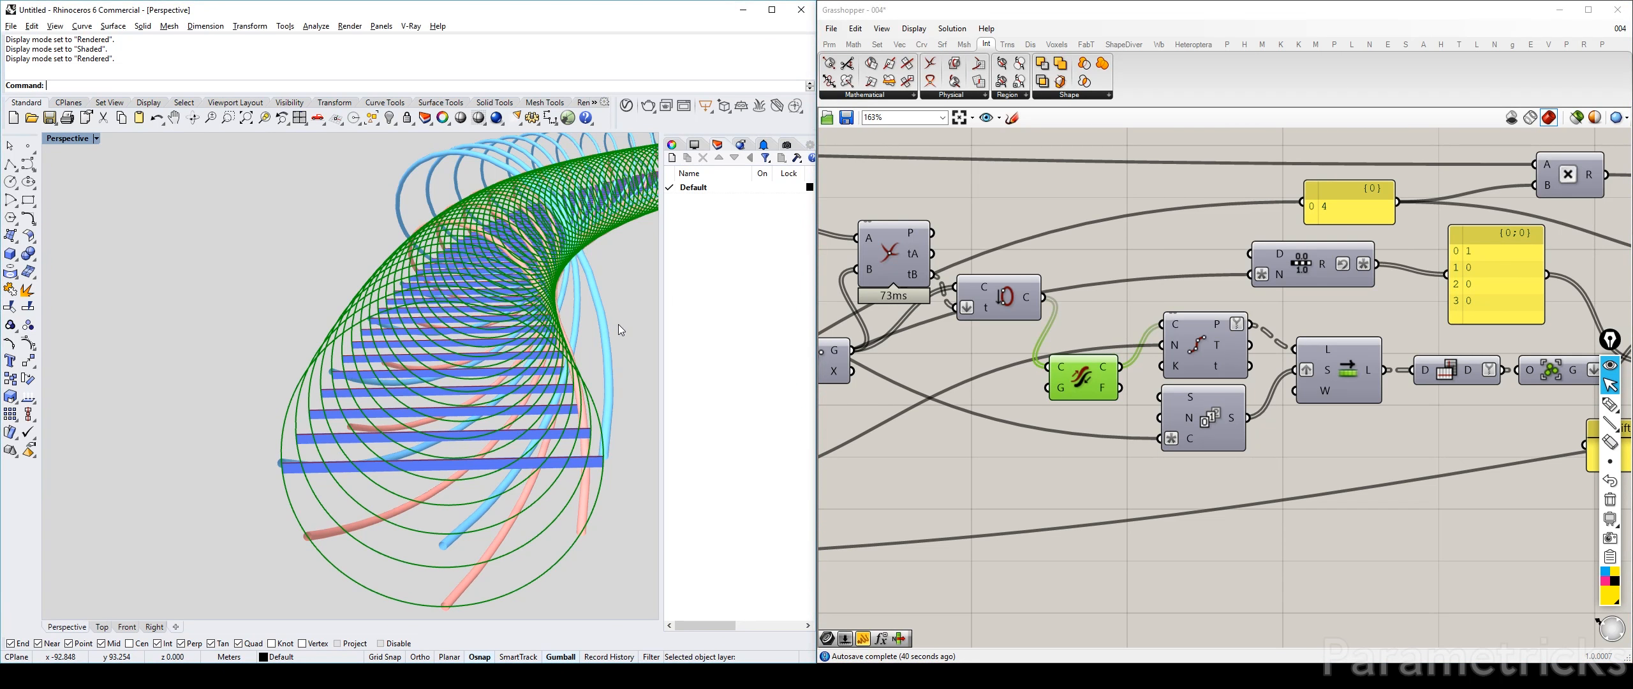
{"action": "right_click_drag", "start_coordinate": [617, 324], "coordinate": [597, 329]}
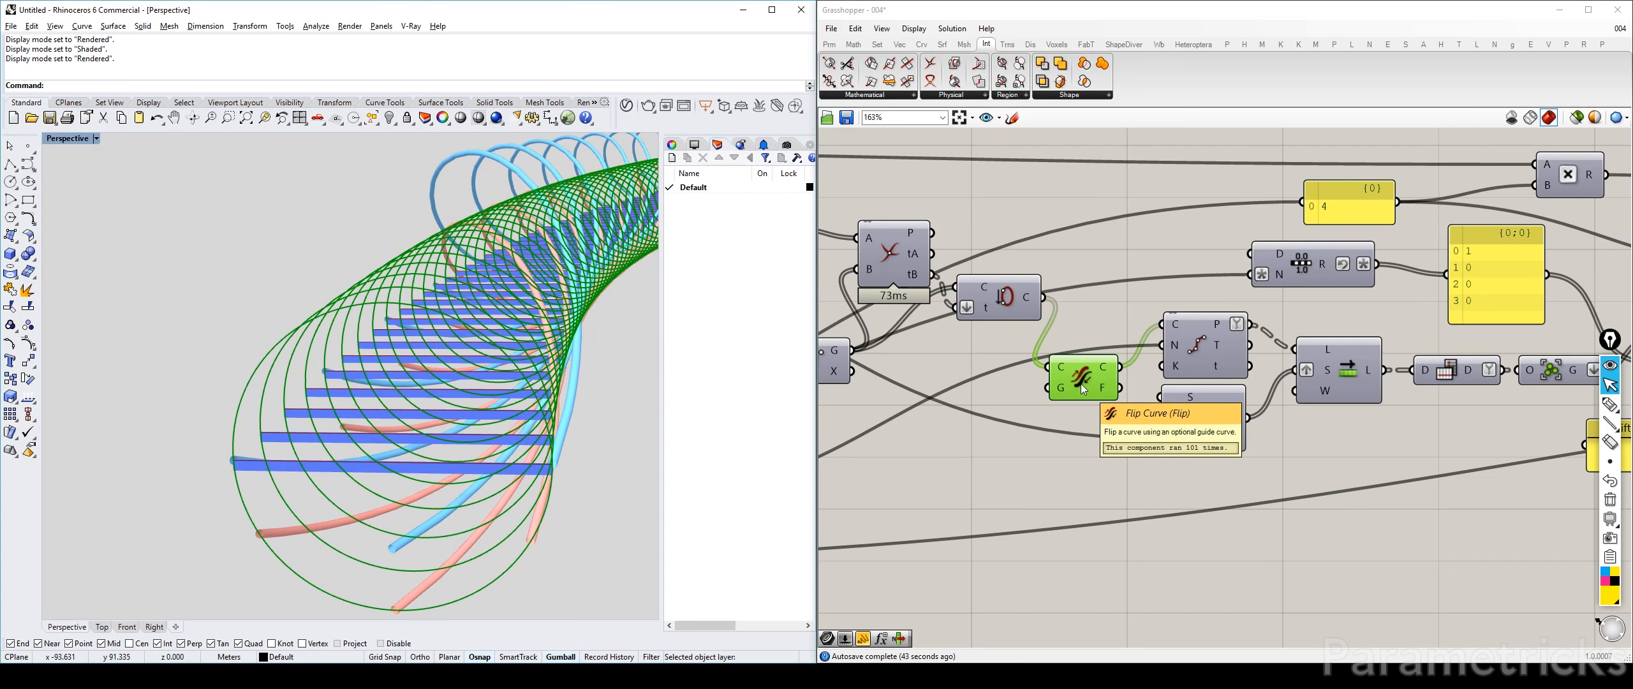
{"action": "left_click_drag", "start_coordinate": [1043, 297], "coordinate": [1161, 324]}
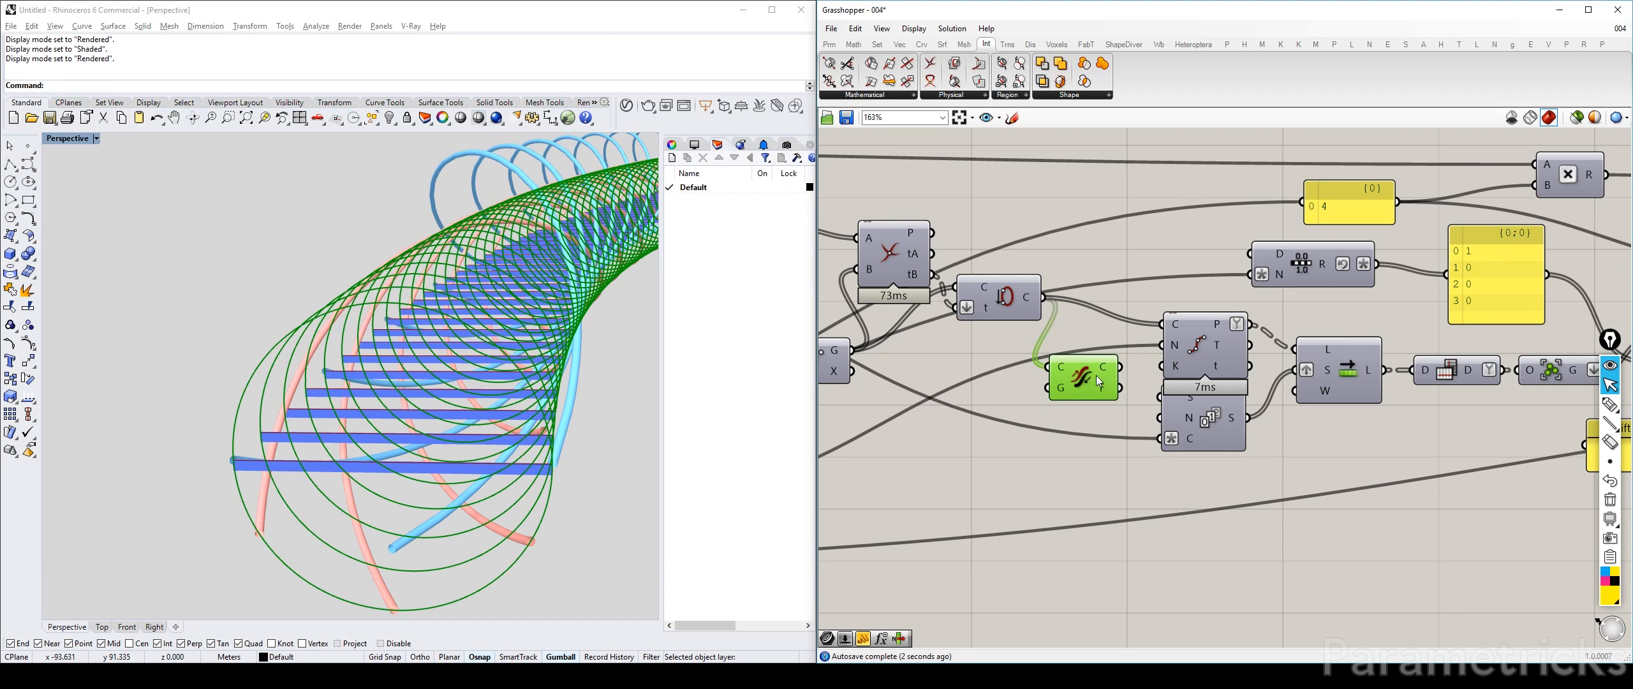
{"action": "key", "text": "Delete"}
Compare the rendered helices with the reference bridge photo in IrfanView and minimise the photo window
{"action": "right_click_drag", "start_coordinate": [389, 313], "coordinate": [446, 310]}
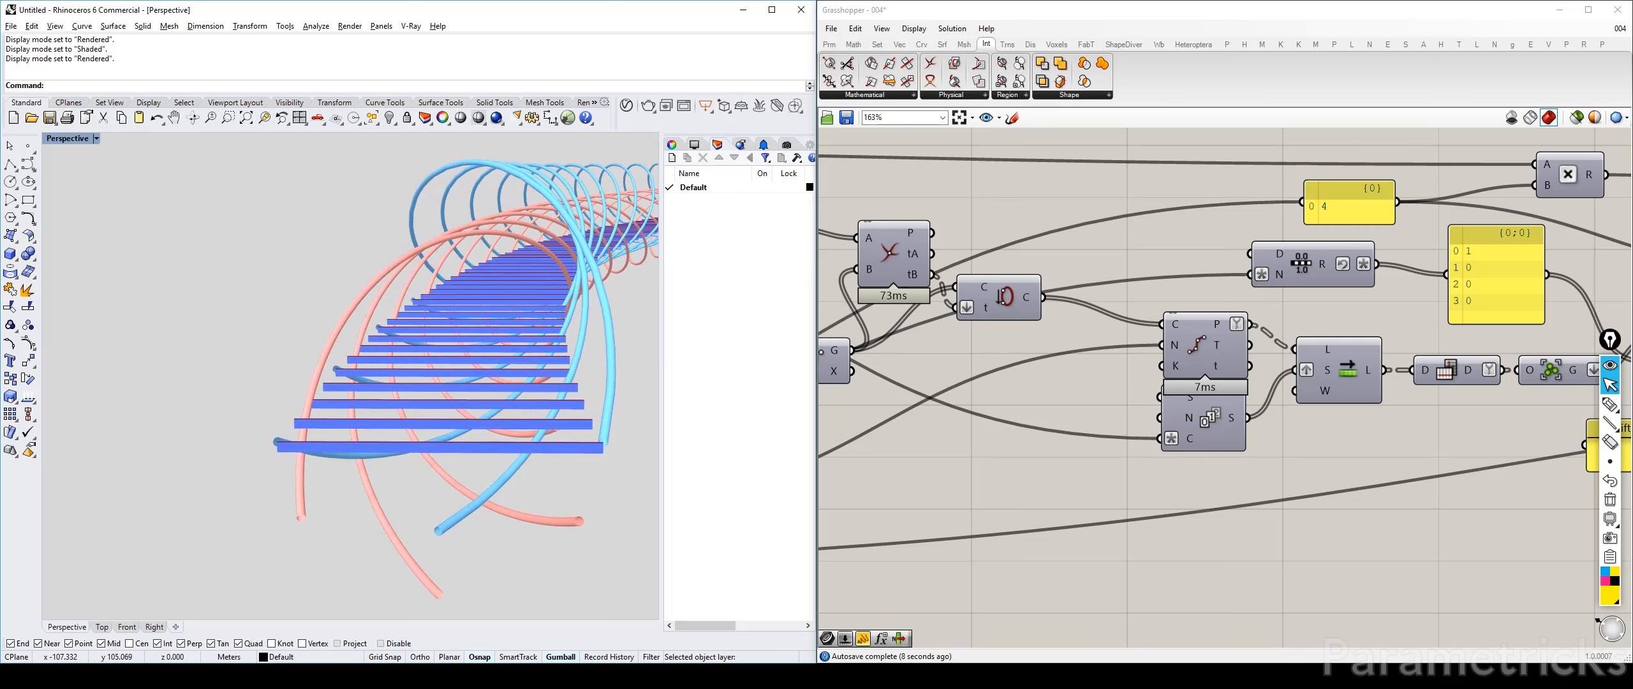
{"action": "key", "text": "alt+Tab"}
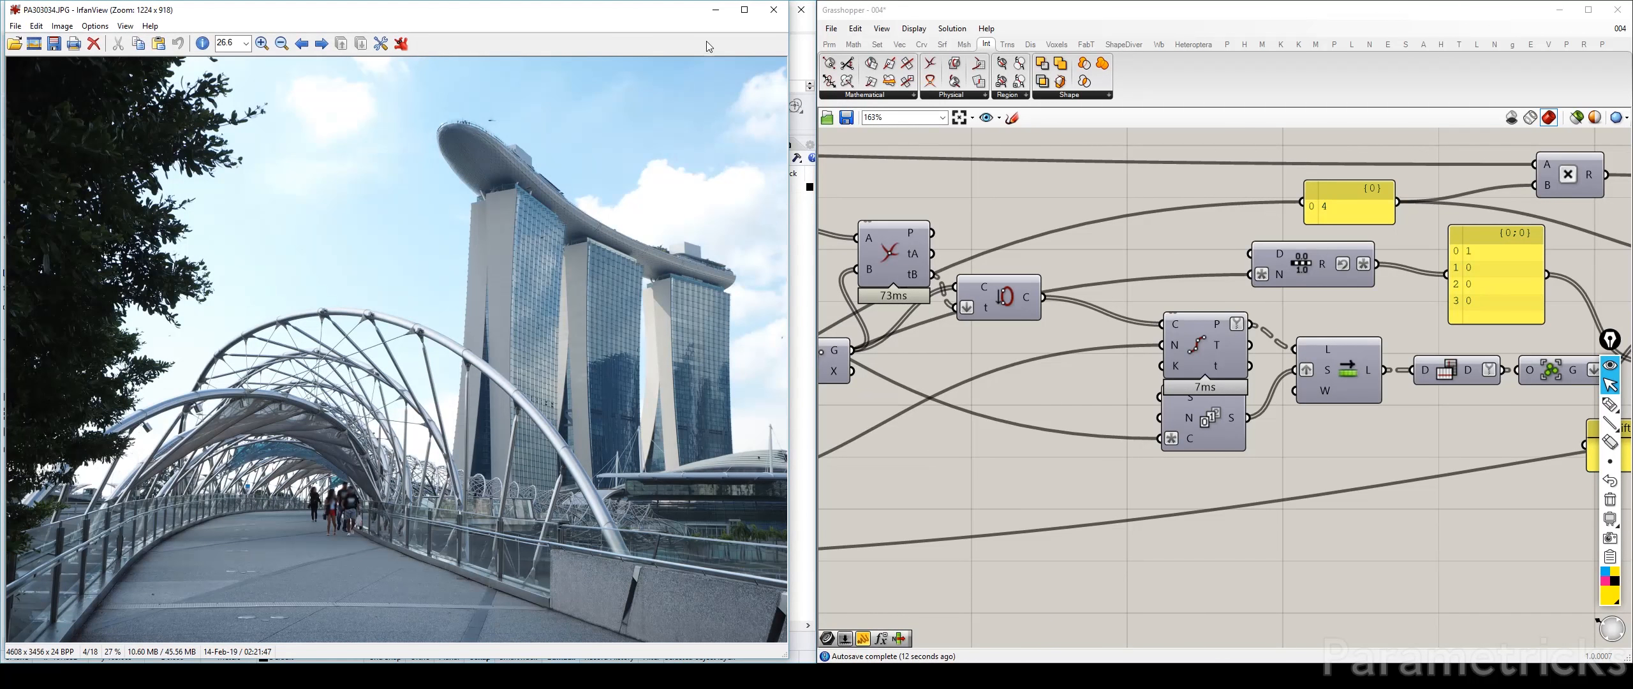
{"action": "left_click", "coordinate": [722, 9]}
Move the Series component slightly lower so it clears Divide Curve
{"action": "left_click_drag", "start_coordinate": [1206, 421], "coordinate": [1203, 449]}
{"action": "right_click_drag", "start_coordinate": [1371, 481], "coordinate": [1037, 517]}
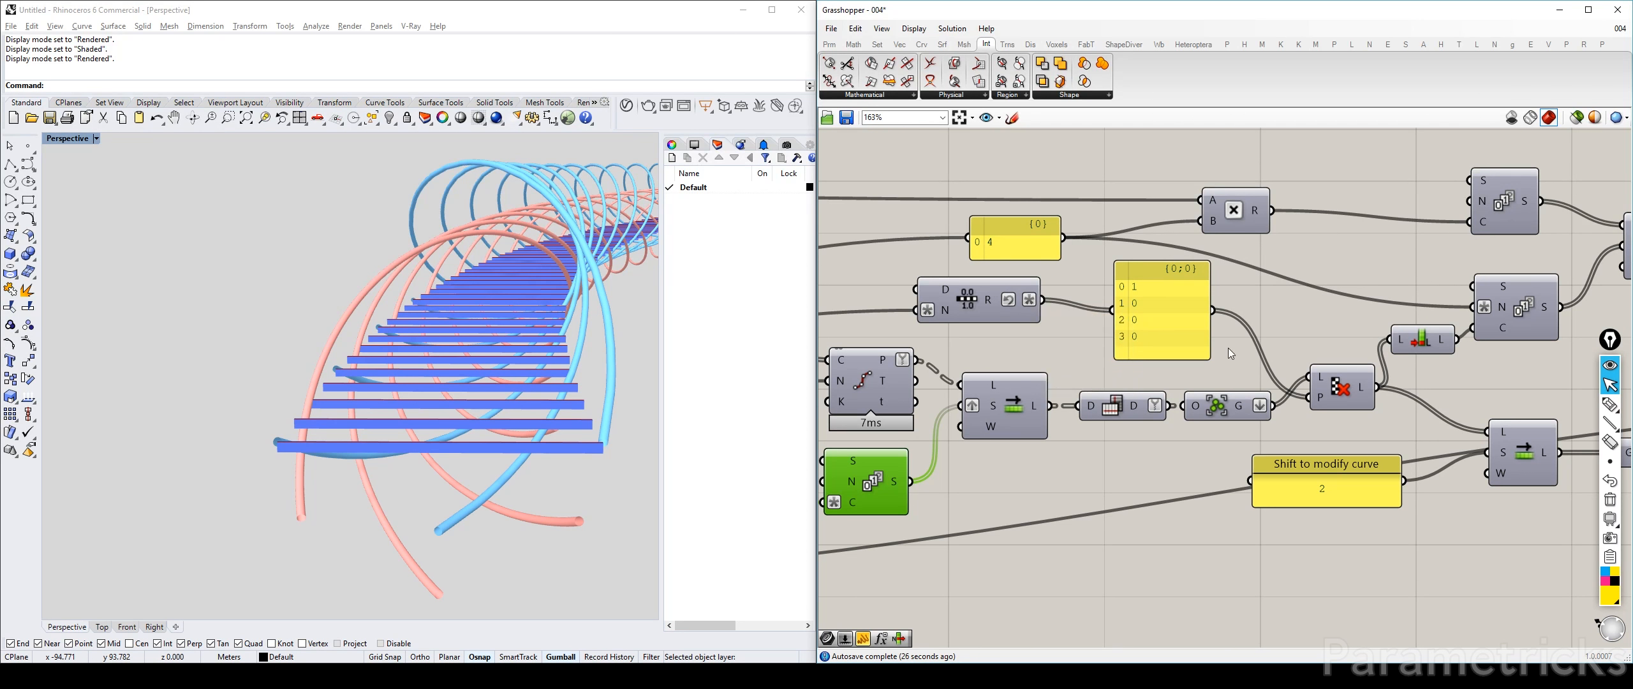
{"action": "mouse_move", "coordinate": [462, 331]}
{"action": "right_mouse_down"}
{"action": "mouse_move", "coordinate": [523, 330]}
{"action": "mouse_move", "coordinate": [446, 329]}
{"action": "right_mouse_up"}
{"action": "right_click_drag", "start_coordinate": [838, 489], "coordinate": [1028, 436]}
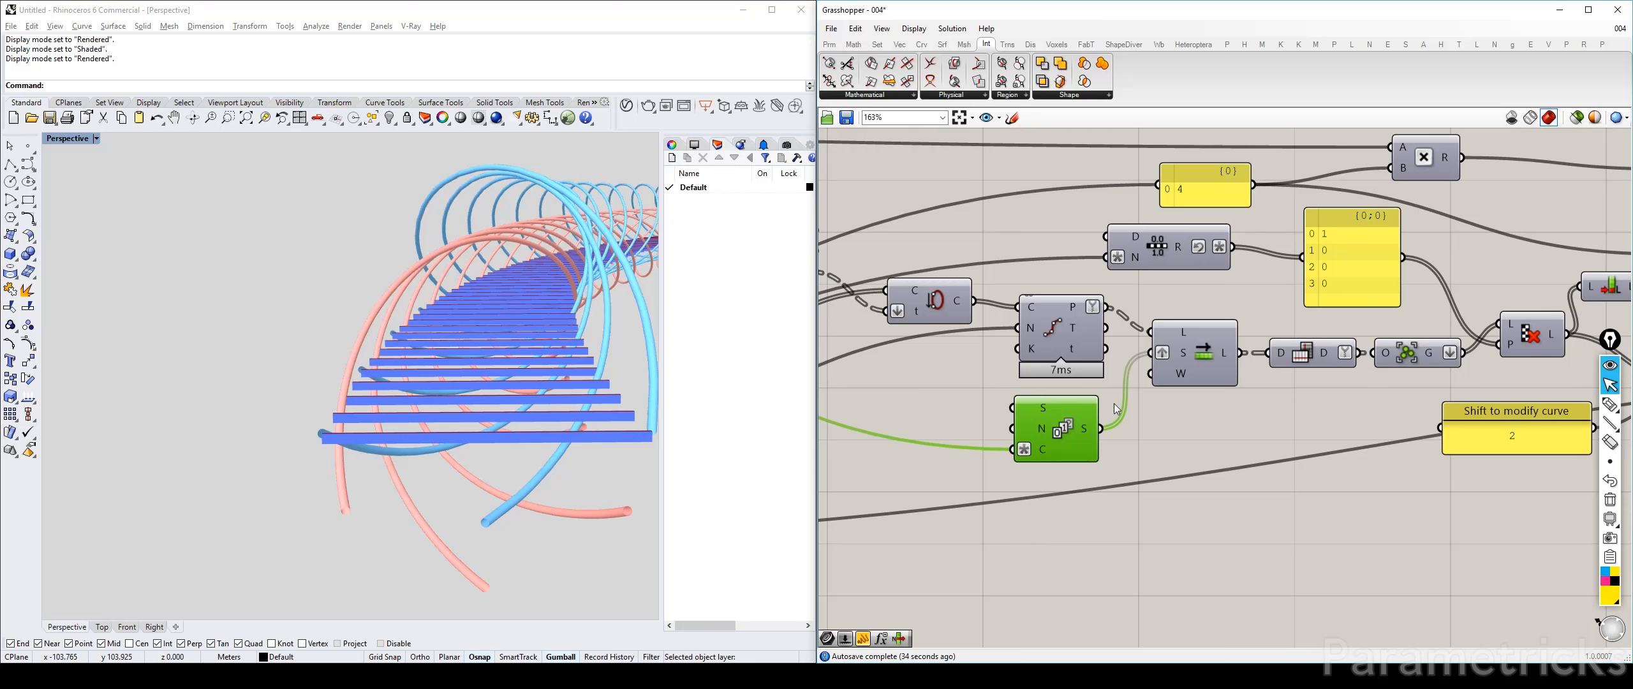
Select the Seam component, toggle its preview and examine its circles around the I-beams from several angles
{"action": "right_click_drag", "start_coordinate": [996, 350], "coordinate": [1099, 389]}
{"action": "left_click", "coordinate": [1049, 330]}
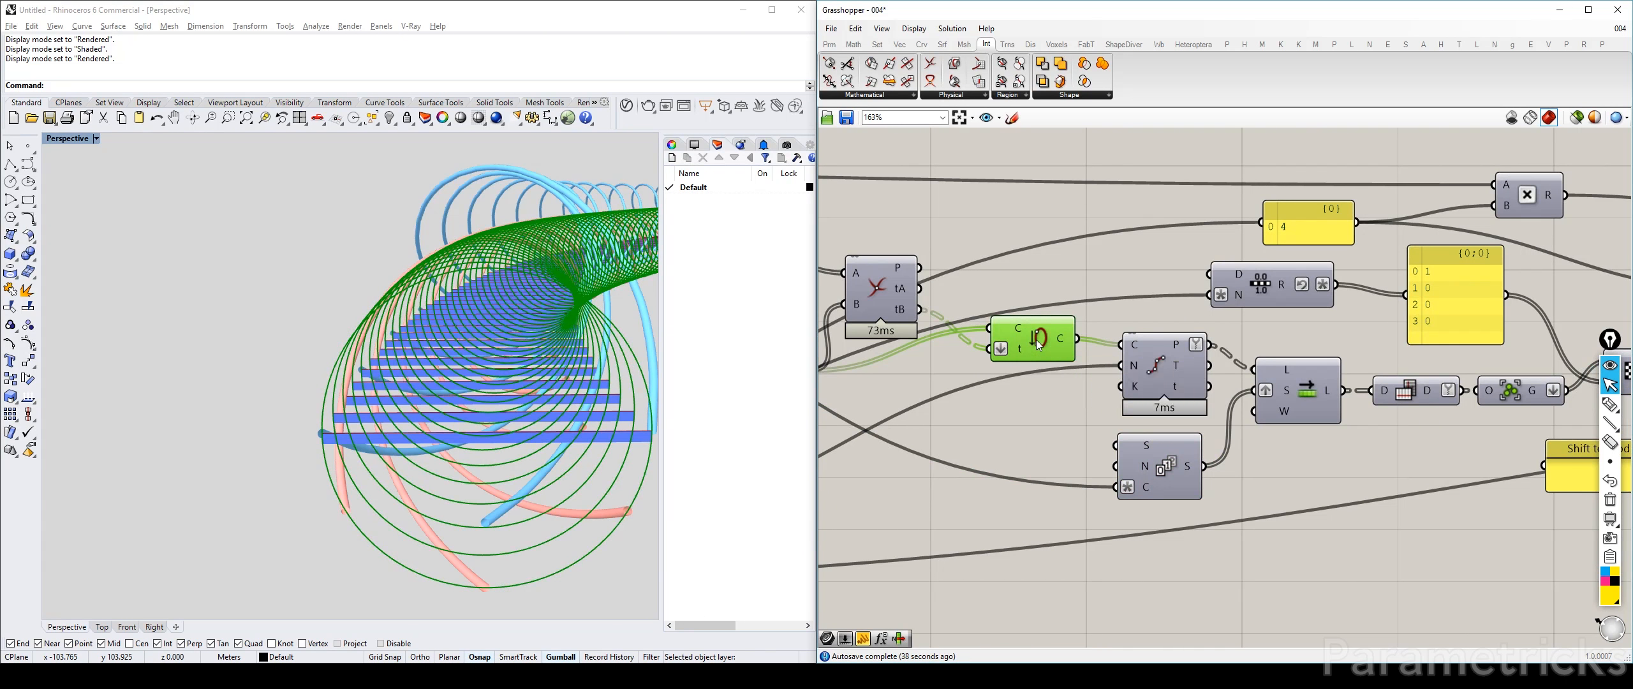
{"action": "right_click_drag", "start_coordinate": [408, 357], "coordinate": [485, 357]}
{"action": "right_click_drag", "start_coordinate": [1325, 315], "coordinate": [1162, 312]}
{"action": "scroll", "coordinate": [977, 311], "scroll_direction": "down", "scroll_amount": 2}
{"action": "right_click_drag", "start_coordinate": [921, 337], "coordinate": [1142, 321]}
{"action": "key", "text": "ctrl+q"}
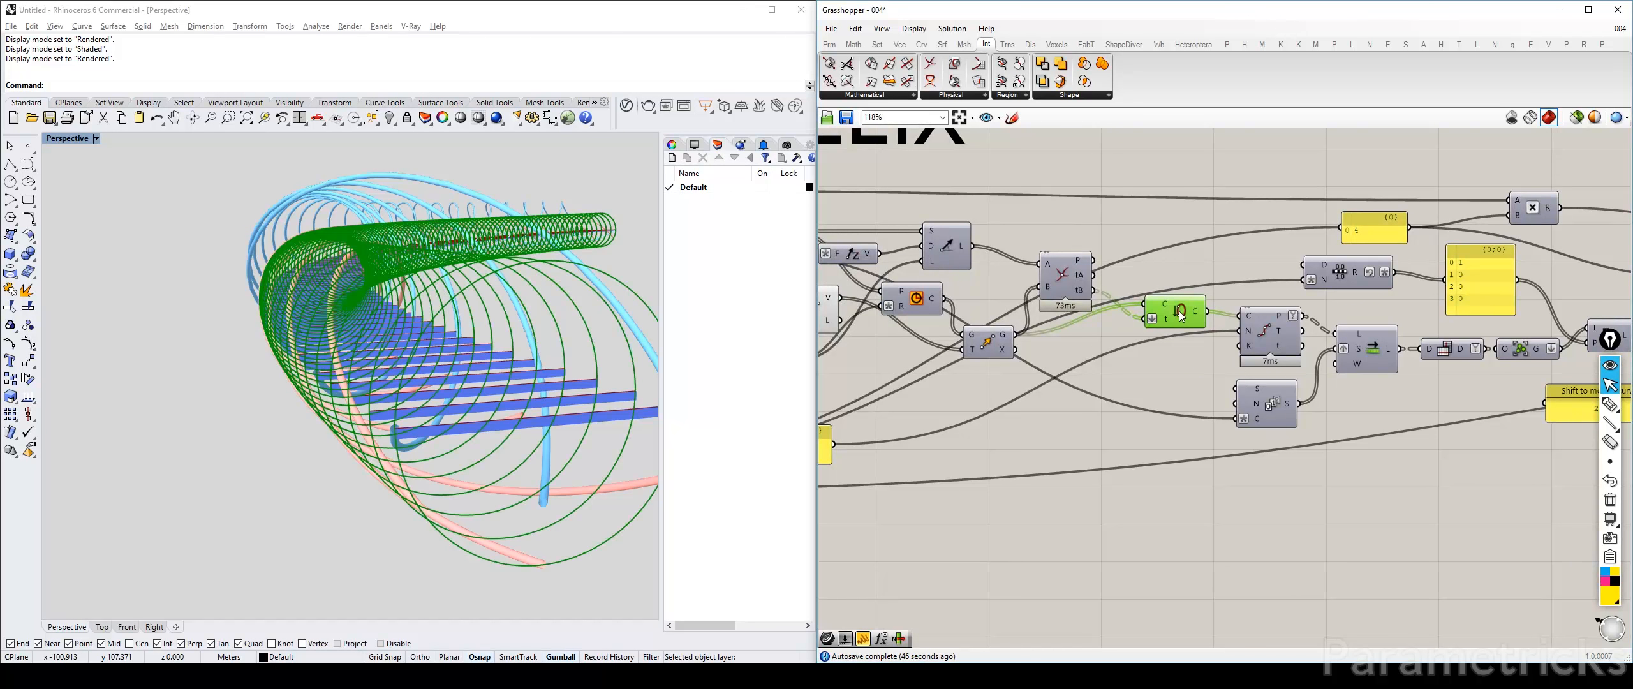
{"action": "right_click_drag", "start_coordinate": [385, 372], "coordinate": [491, 355]}
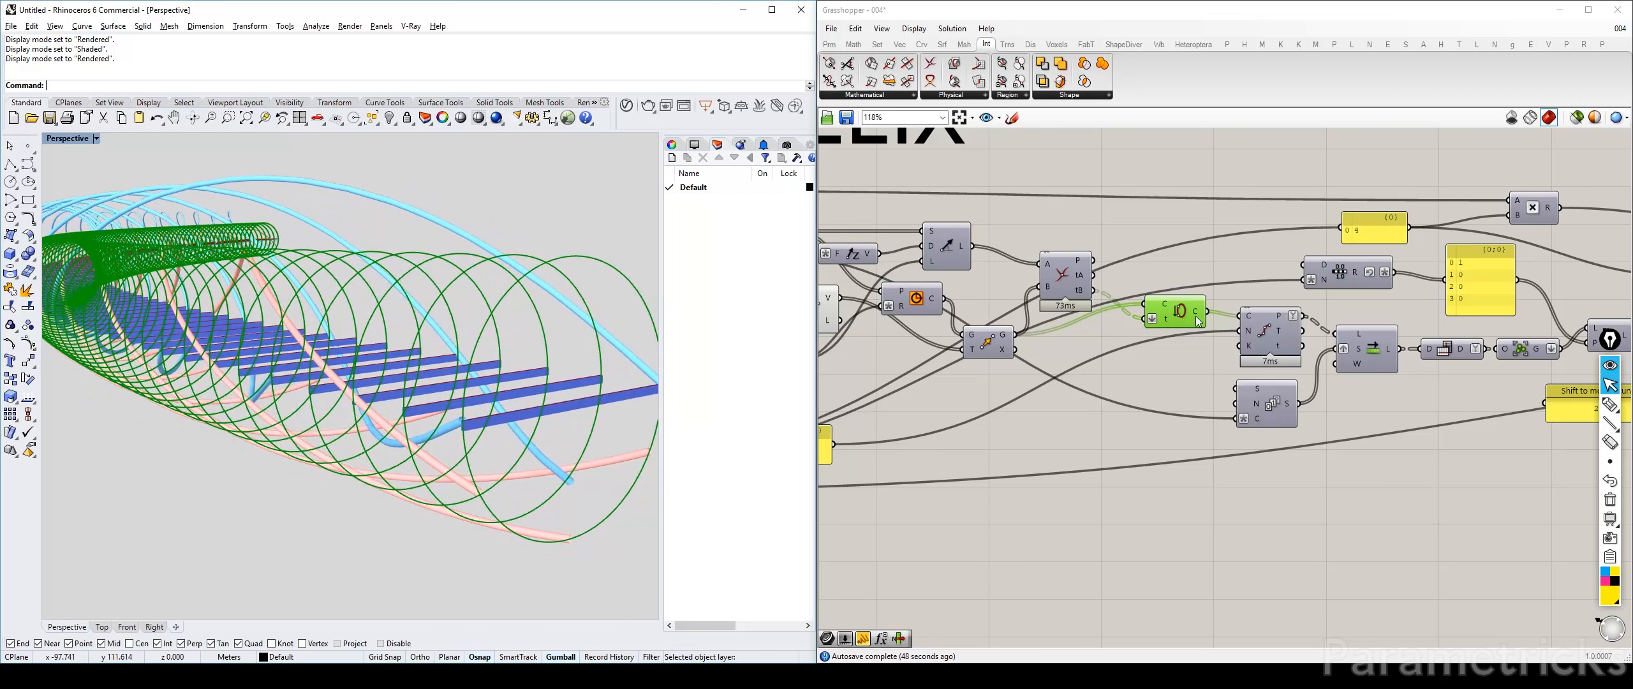
Turn on the Divide Curve preview to show the division points on the inner helix circles
{"action": "left_click", "coordinate": [1060, 274]}
{"action": "left_click", "coordinate": [1269, 331]}
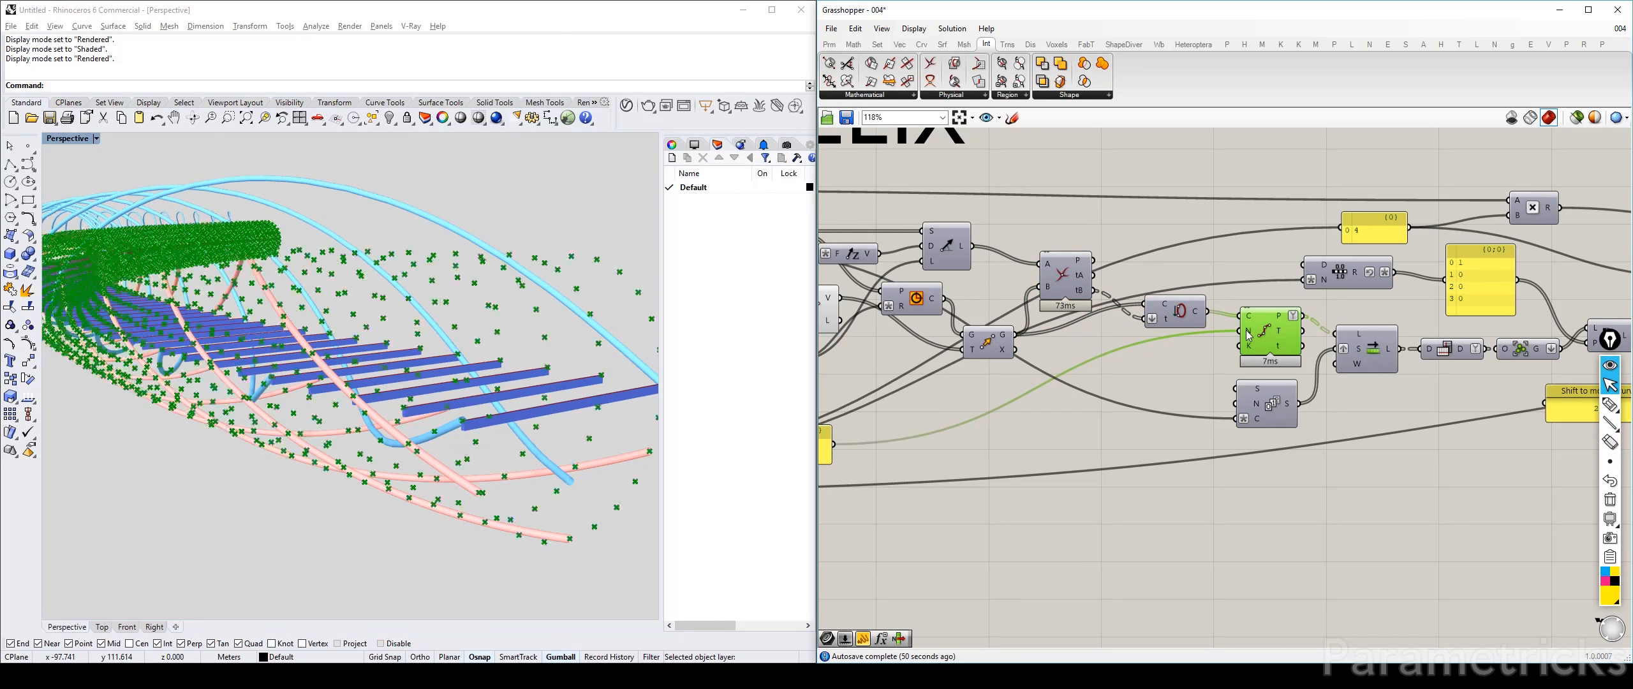
{"action": "right_click_drag", "start_coordinate": [408, 363], "coordinate": [258, 362]}
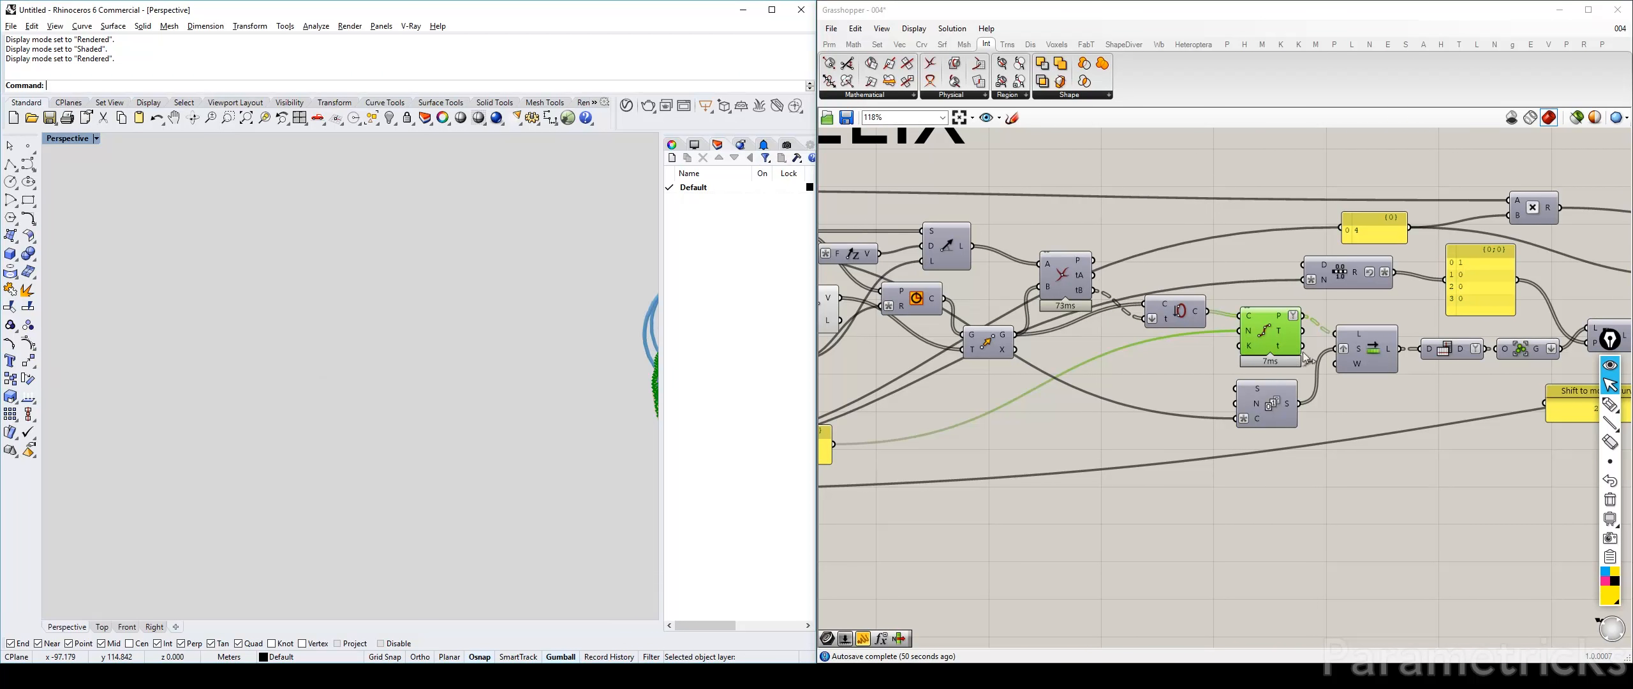
{"action": "middle_click", "coordinate": [1265, 329]}
{"action": "left_click", "coordinate": [1302, 376]}
{"action": "right_click_drag", "start_coordinate": [445, 408], "coordinate": [303, 401]}
{"action": "left_click", "coordinate": [1180, 522]}
Add a List Item component to the empty canvas beside the I-beams group
{"action": "scroll", "coordinate": [1199, 383], "scroll_direction": "down", "scroll_amount": 3}
{"action": "right_click_drag", "start_coordinate": [1187, 268], "coordinate": [1122, 561]}
{"action": "scroll", "coordinate": [256, 415], "scroll_direction": "up", "scroll_amount": 10}
{"action": "right_click_drag", "start_coordinate": [417, 295], "coordinate": [348, 381]}
{"action": "scroll", "coordinate": [994, 300], "scroll_direction": "down", "scroll_amount": 3}
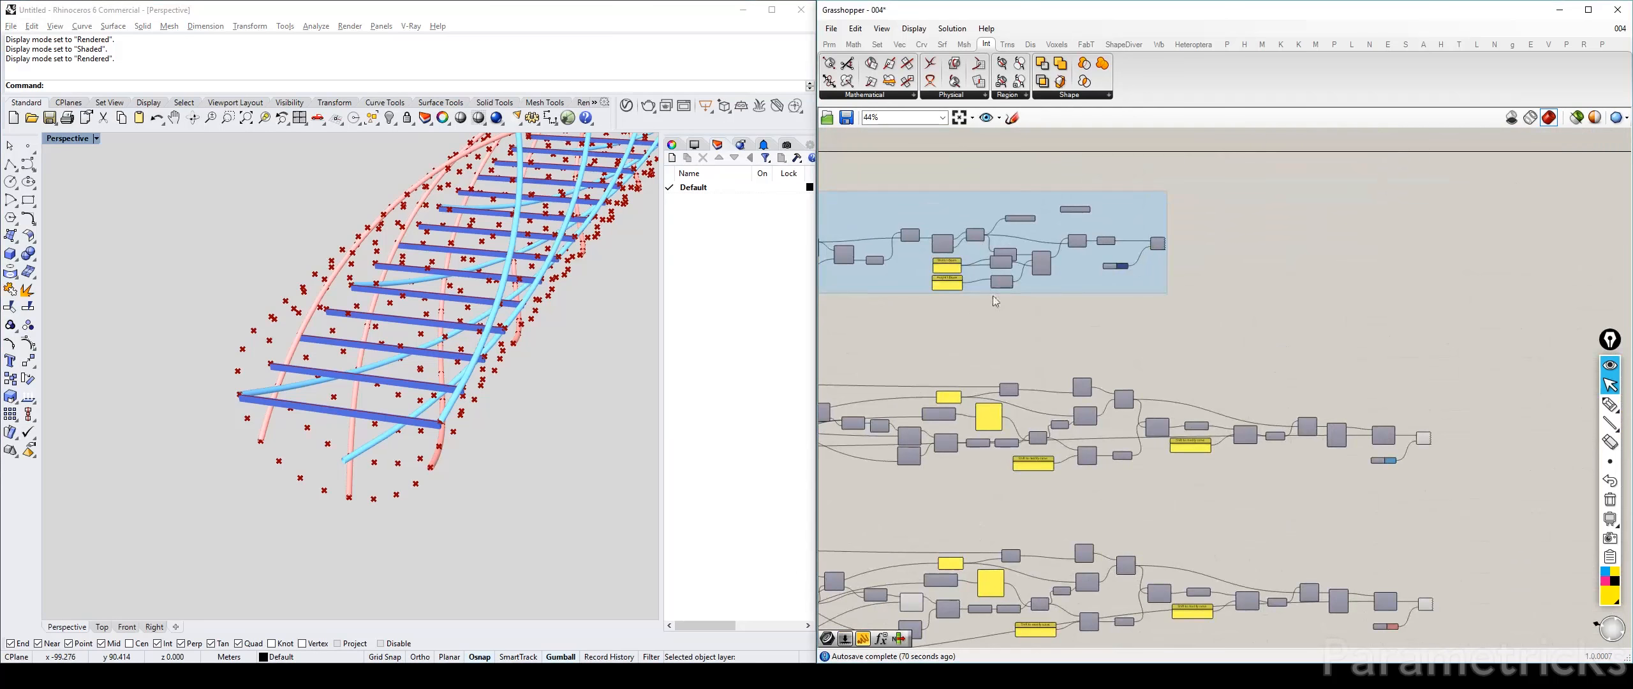
{"action": "scroll", "coordinate": [1186, 232], "scroll_direction": "up", "scroll_amount": 3}
{"action": "double_click", "coordinate": [1273, 253]}
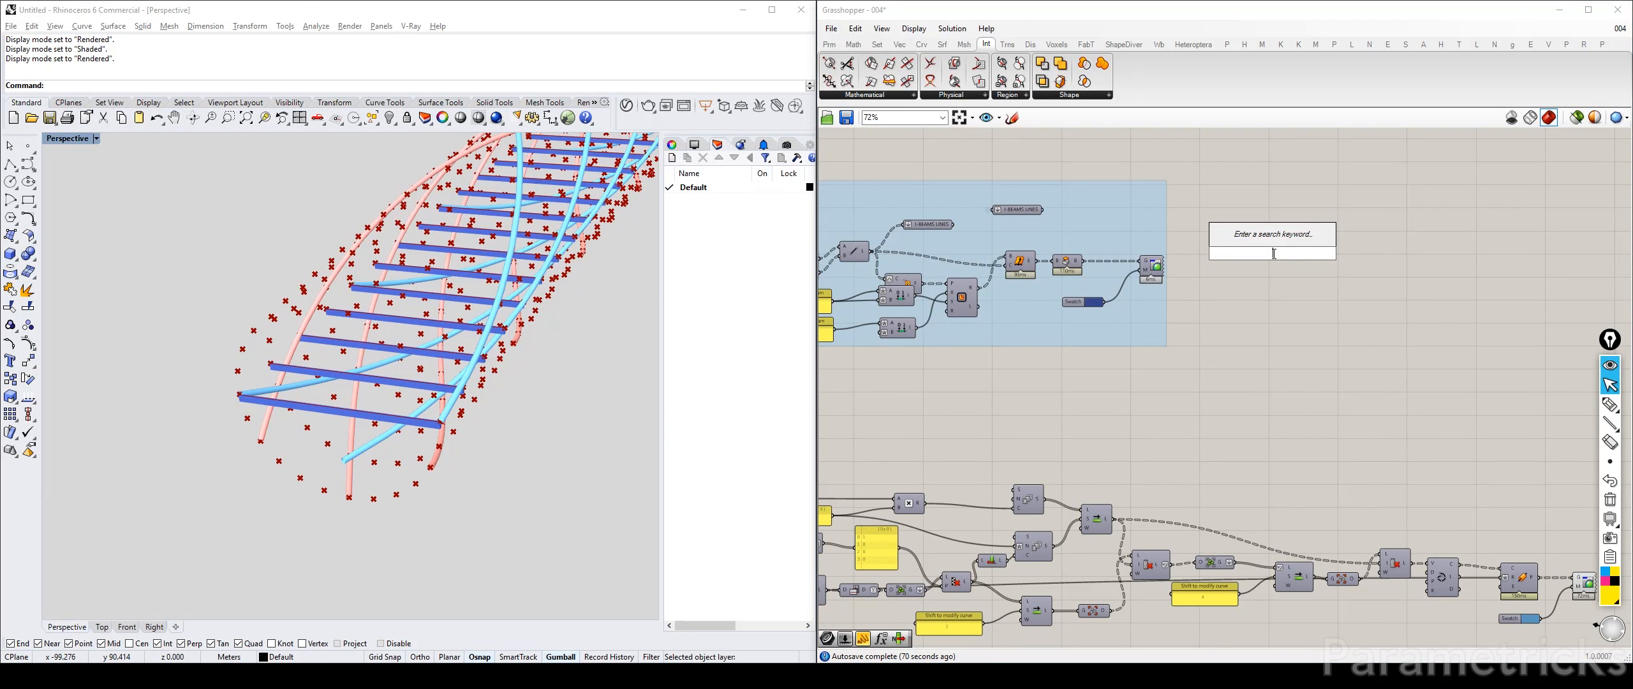
{"action": "type", "text": "list"}
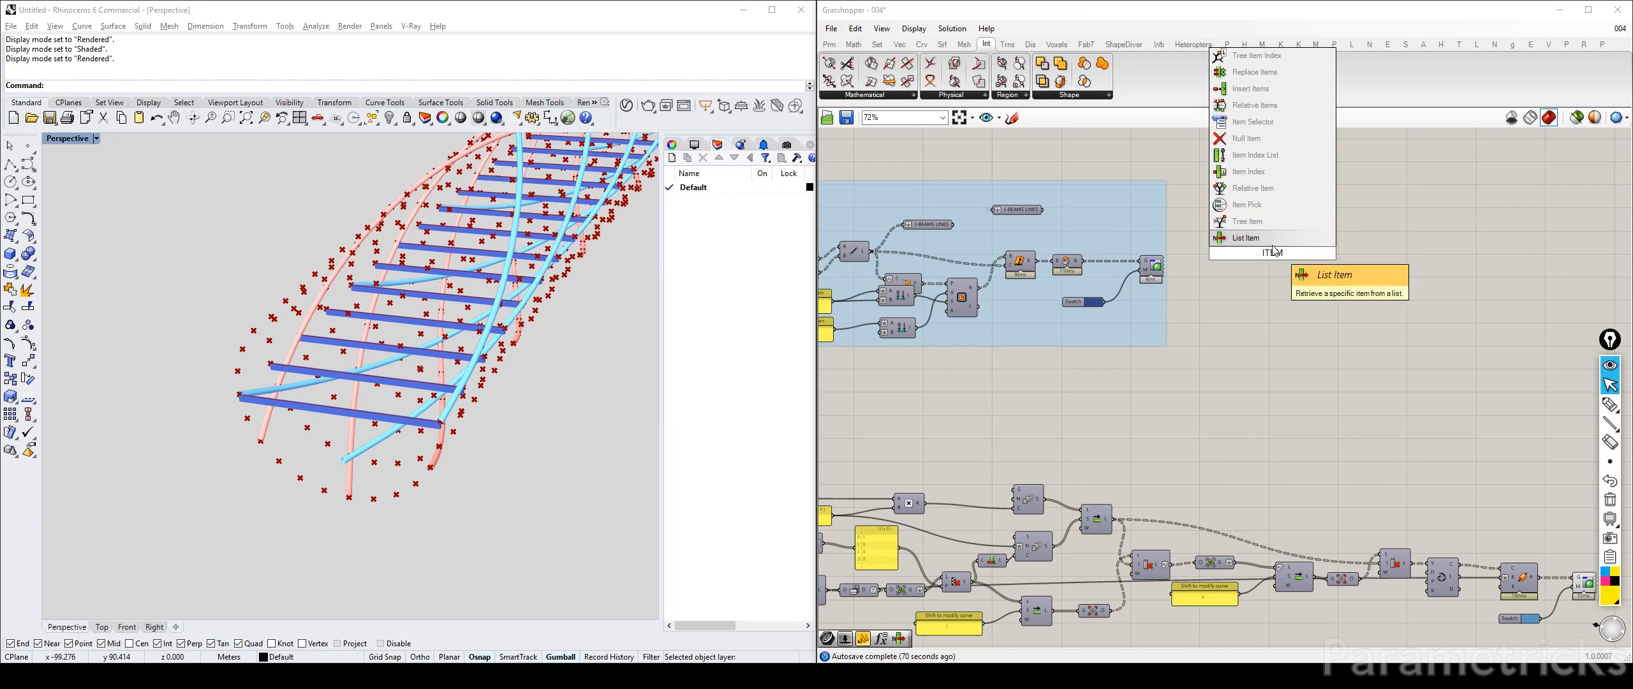
{"action": "left_click", "coordinate": [1273, 239]}
{"action": "scroll", "coordinate": [1084, 250], "scroll_direction": "up", "scroll_amount": 2}
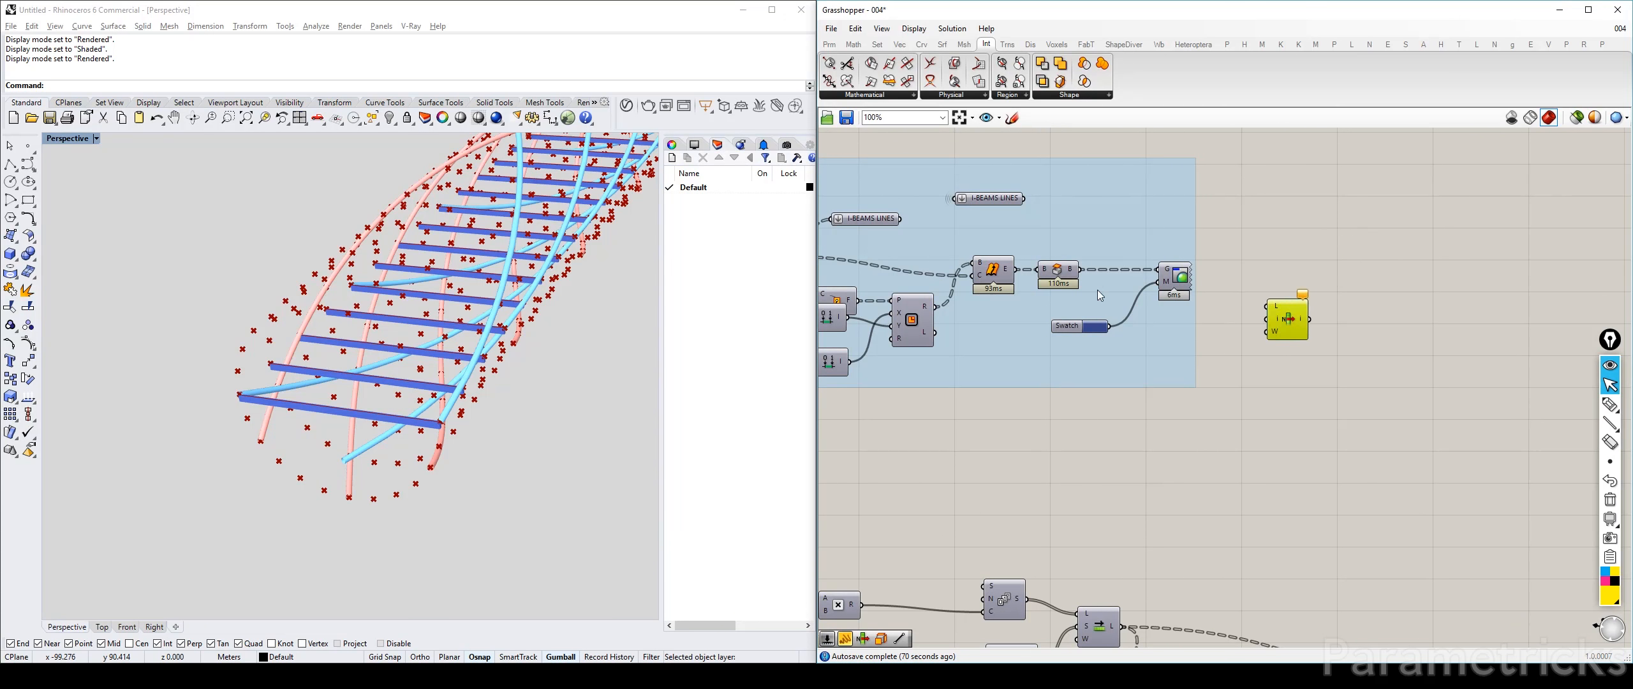
Feed the I-beam geometry into the List Item's list input, then zoom the viewport to the first I-beam and view it from another angle
{"action": "left_click_drag", "start_coordinate": [1078, 269], "coordinate": [1266, 306]}
{"action": "left_click", "coordinate": [1330, 287]}
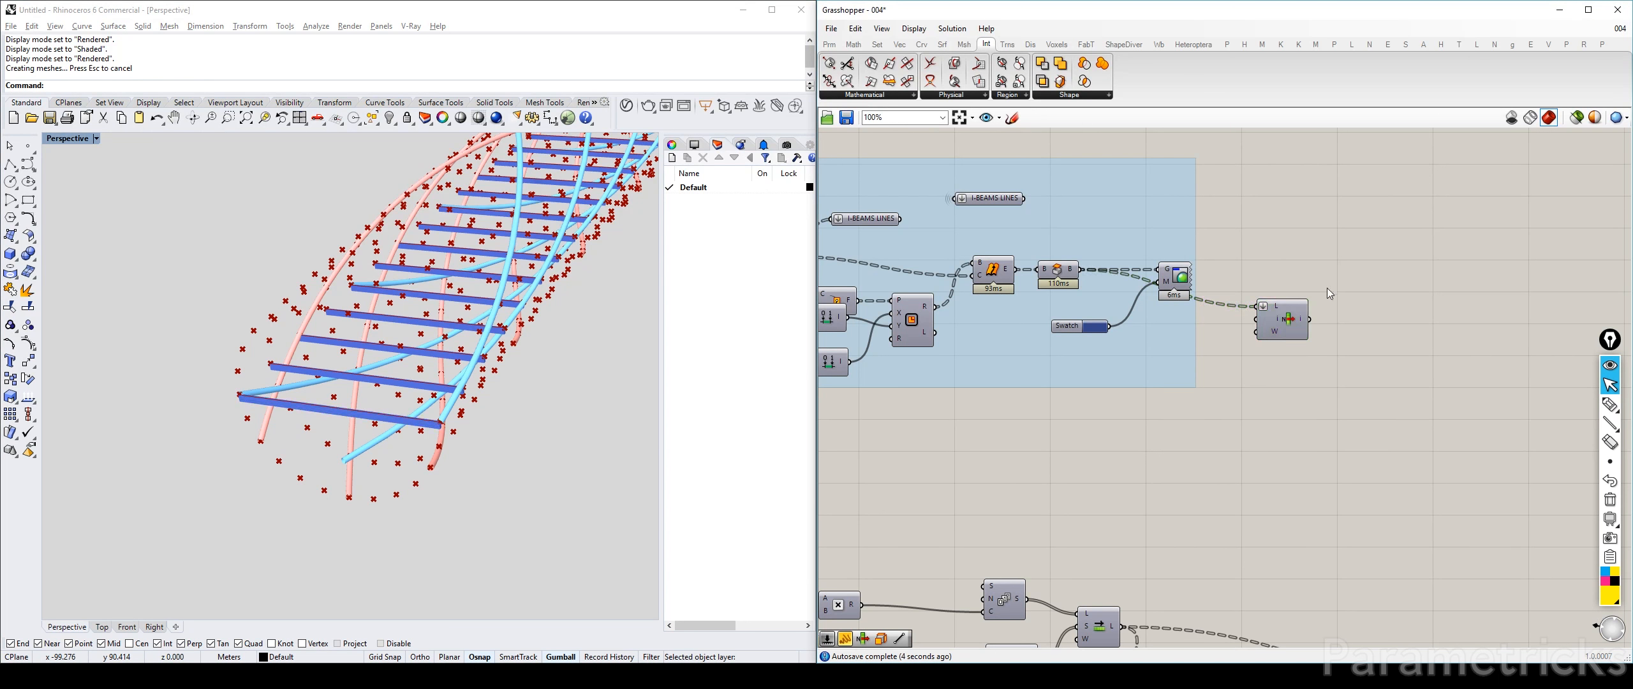
{"action": "left_click", "coordinate": [336, 415]}
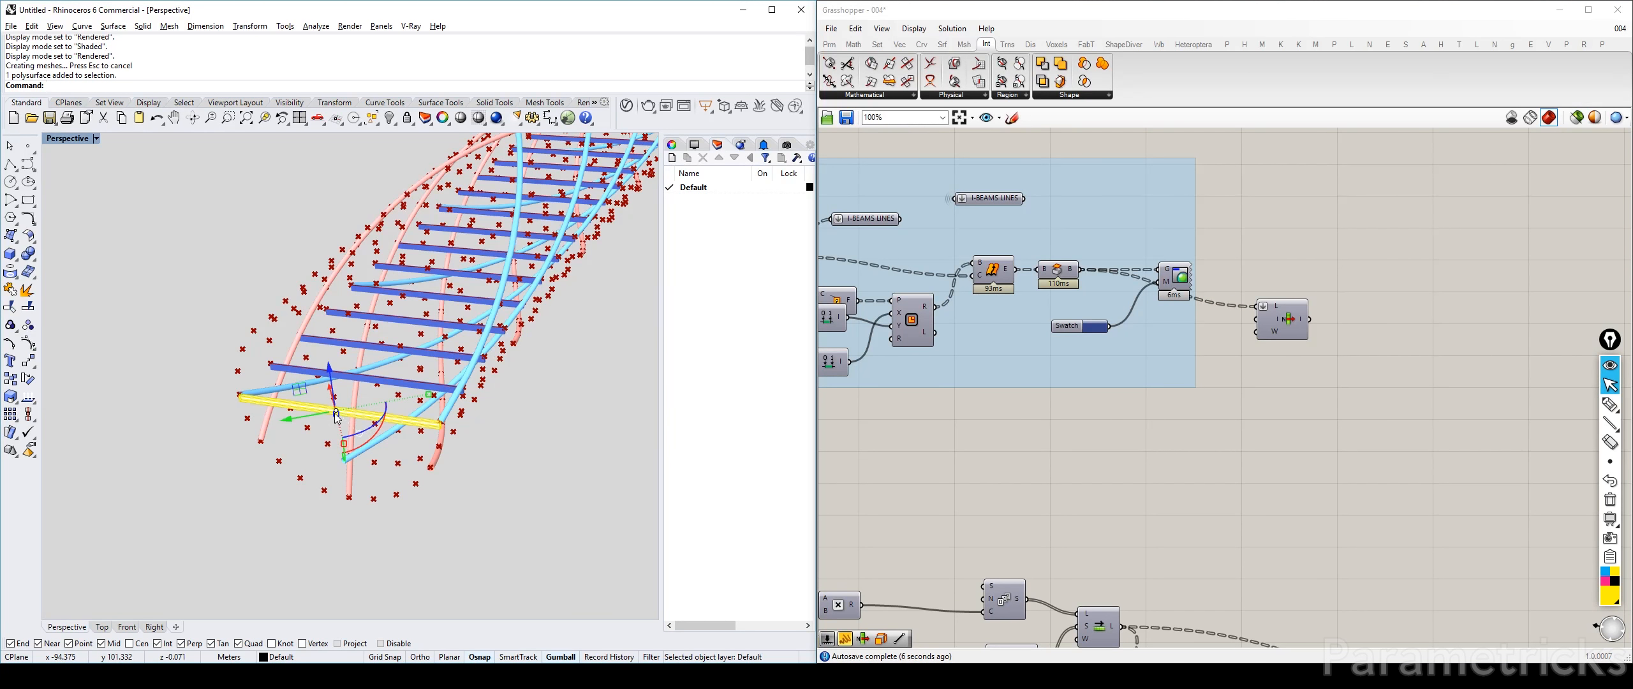
{"action": "type", "text": "ZS"}
{"action": "key", "text": "Return"}
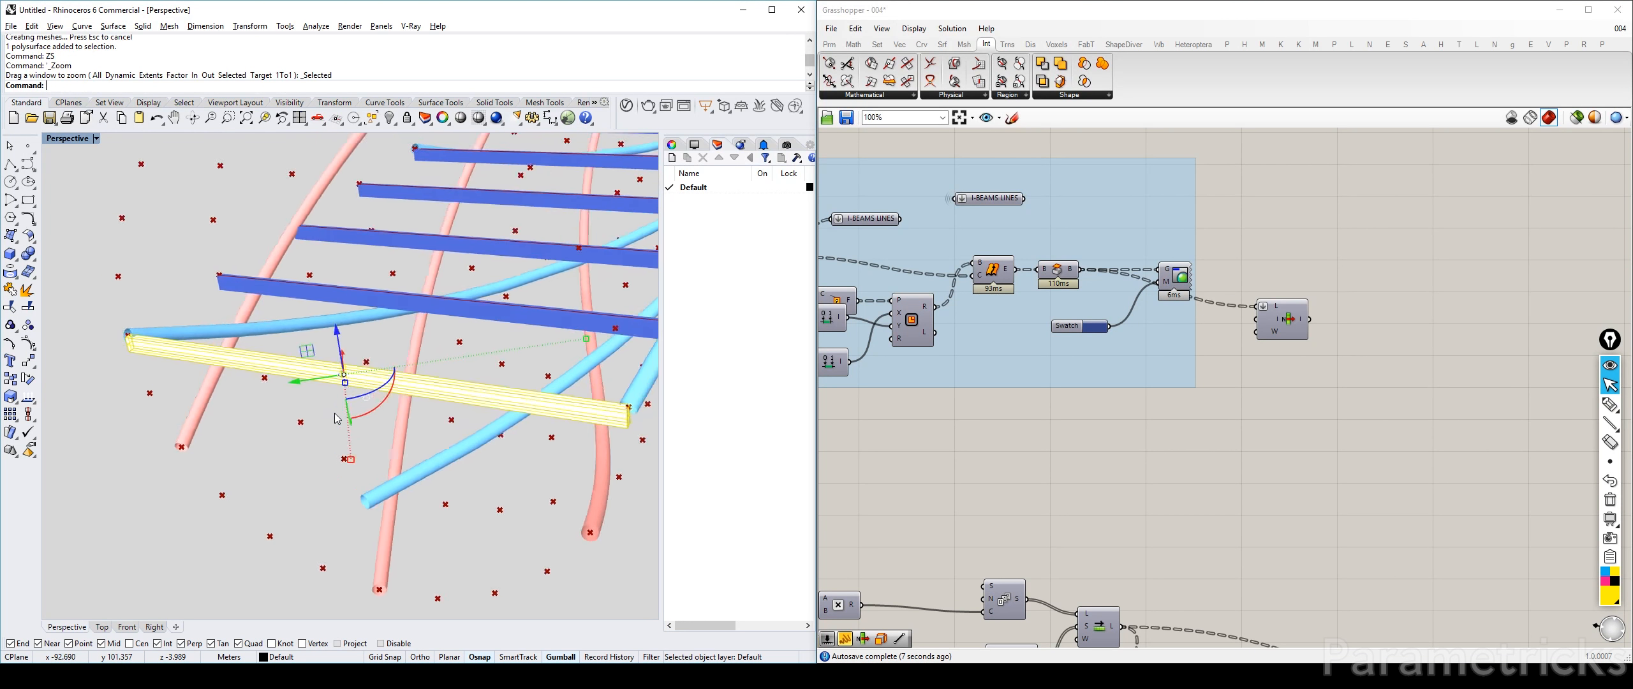
{"action": "right_click_drag", "start_coordinate": [335, 413], "coordinate": [400, 391]}
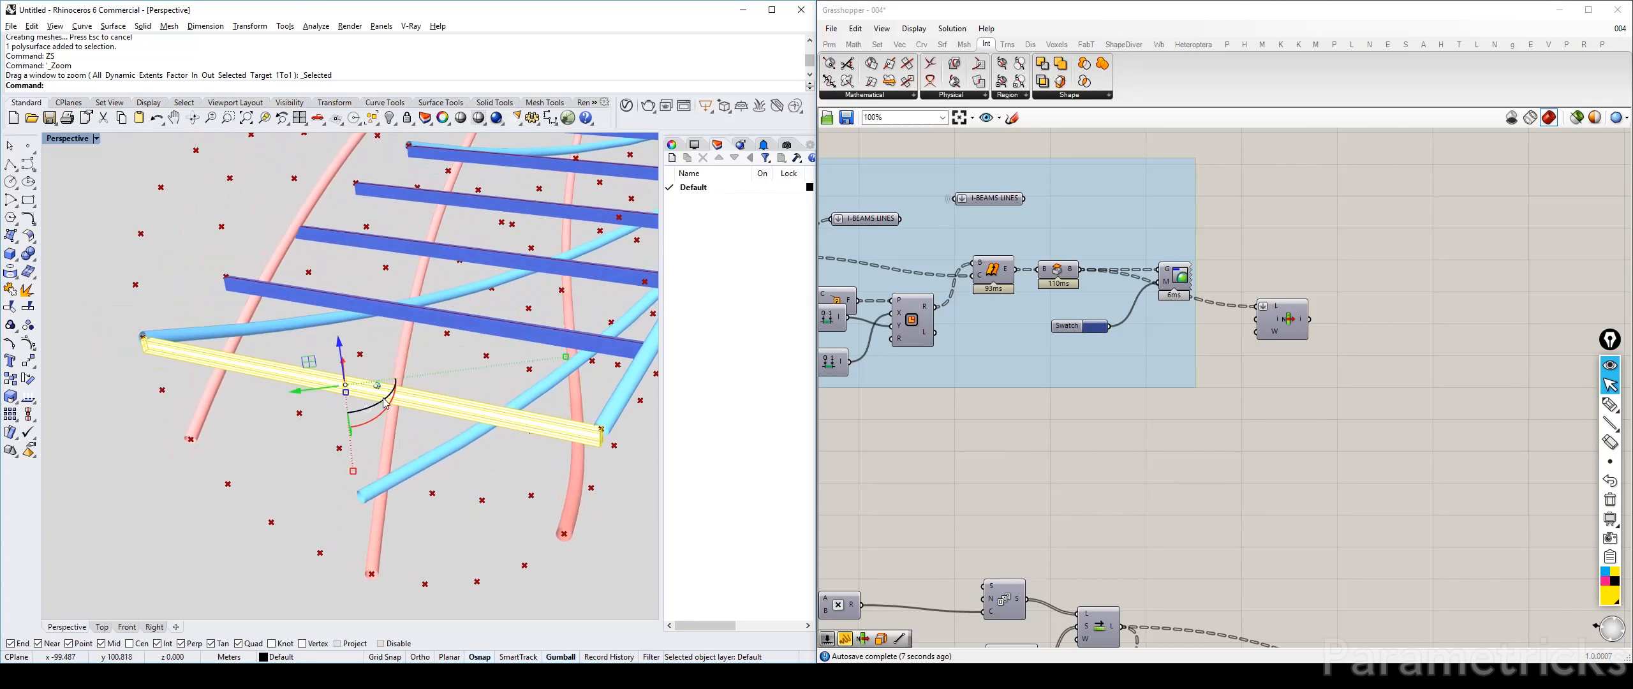
{"action": "type", "text": "ZS"}
{"action": "key", "text": "Return"}
{"action": "scroll", "coordinate": [480, 355], "scroll_direction": "down", "scroll_amount": 10}
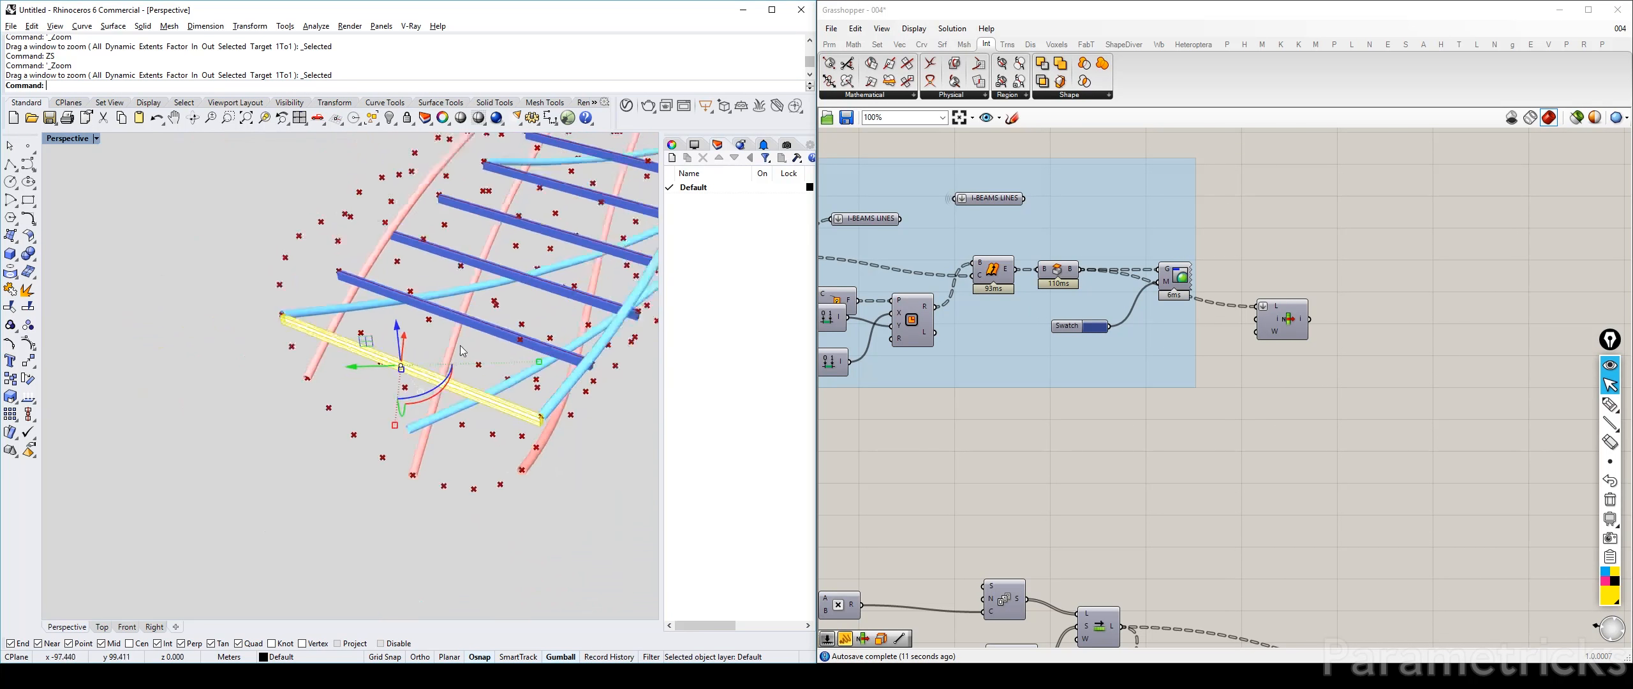
{"action": "right_click_drag", "start_coordinate": [454, 331], "coordinate": [373, 341]}
{"action": "scroll", "coordinate": [1368, 472], "scroll_direction": "down", "scroll_amount": 3}
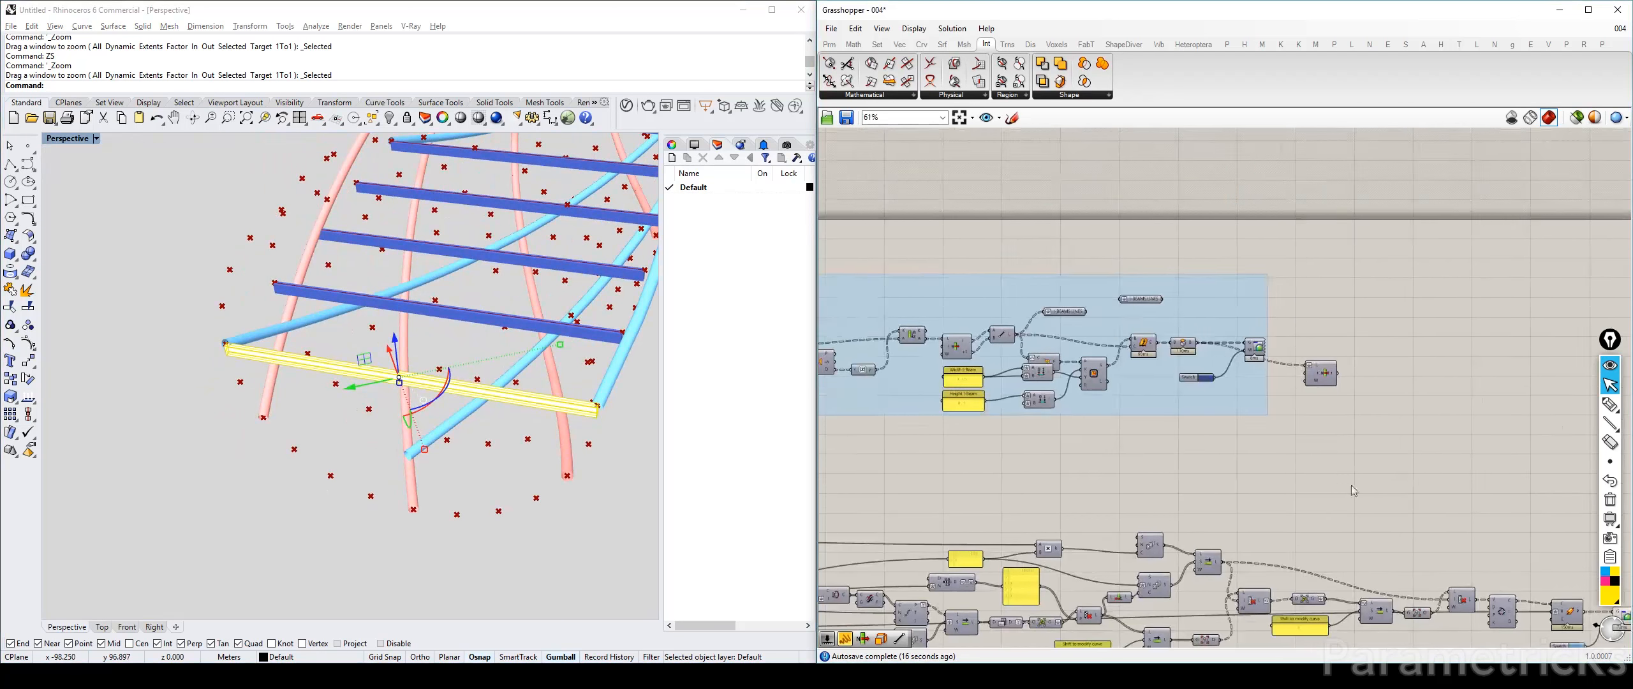
Locate and select the inner helix's Divide Curve component to examine its division points around the I-beams
{"action": "right_click_drag", "start_coordinate": [1352, 488], "coordinate": [1163, 339]}
{"action": "left_click", "coordinate": [513, 547]}
{"action": "right_click_drag", "start_coordinate": [1207, 510], "coordinate": [1220, 342]}
{"action": "right_click_drag", "start_coordinate": [1266, 422], "coordinate": [1323, 240]}
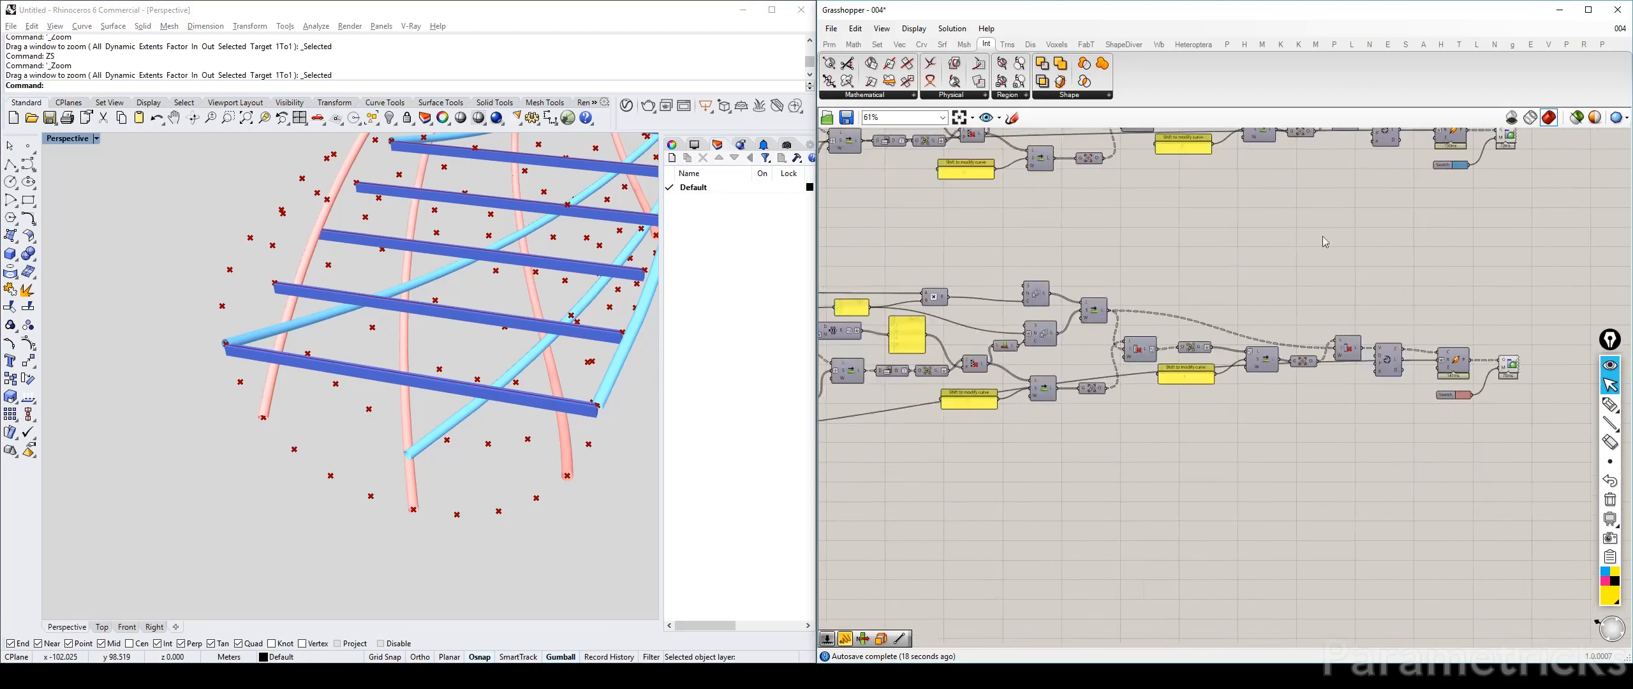
{"action": "scroll", "coordinate": [1202, 375], "scroll_direction": "up", "scroll_amount": 2}
{"action": "right_click_drag", "start_coordinate": [1097, 364], "coordinate": [1440, 336]}
{"action": "scroll", "coordinate": [1113, 332], "scroll_direction": "up", "scroll_amount": 3}
{"action": "left_click", "coordinate": [977, 333]}
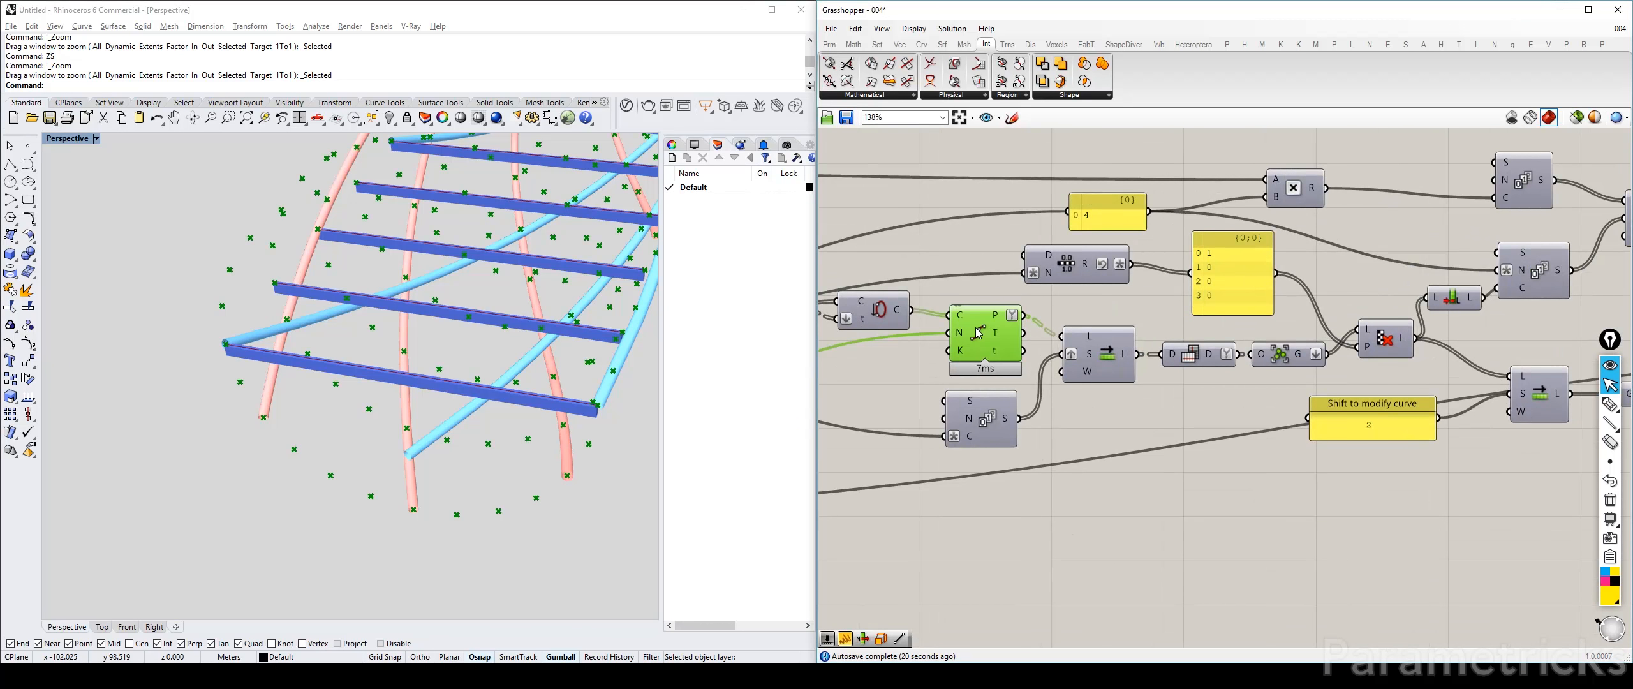
{"action": "right_click_drag", "start_coordinate": [389, 300], "coordinate": [331, 297]}
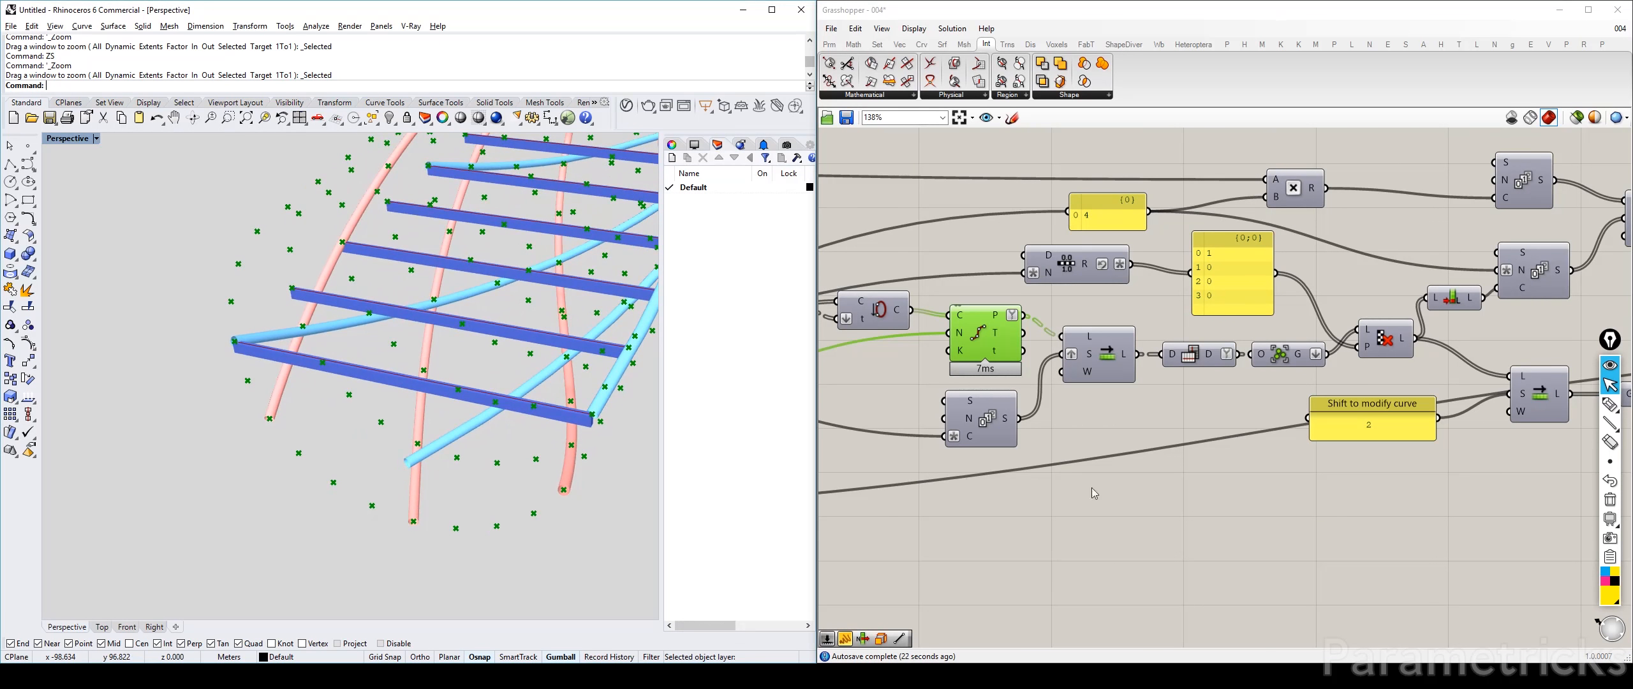
Add a Point List component to the empty canvas below the inner helix definition
{"action": "double_click", "coordinate": [1143, 508]}
{"action": "type", "text": "PO"}
{"action": "key", "text": "BackSpace"}
{"action": "key", "text": "BackSpace"}
{"action": "type", "text": "TR"}
{"action": "key", "text": "Return"}
Add a Tree Branch component, feed it the Divide Curve points and simplify its tree input
{"action": "double_click", "coordinate": [1056, 522]}
{"action": "type", "text": "TREE "}
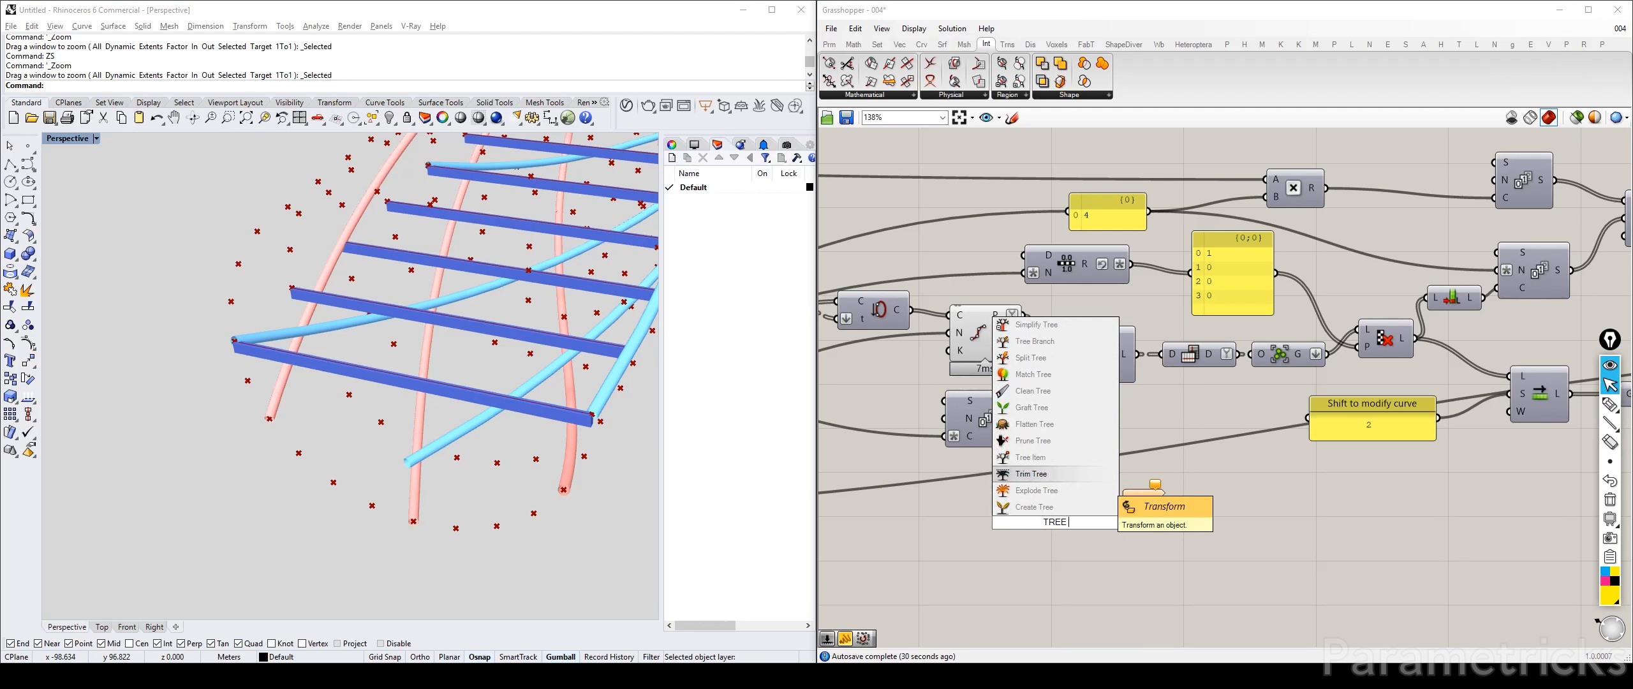
{"action": "type", "text": "BRAN"}
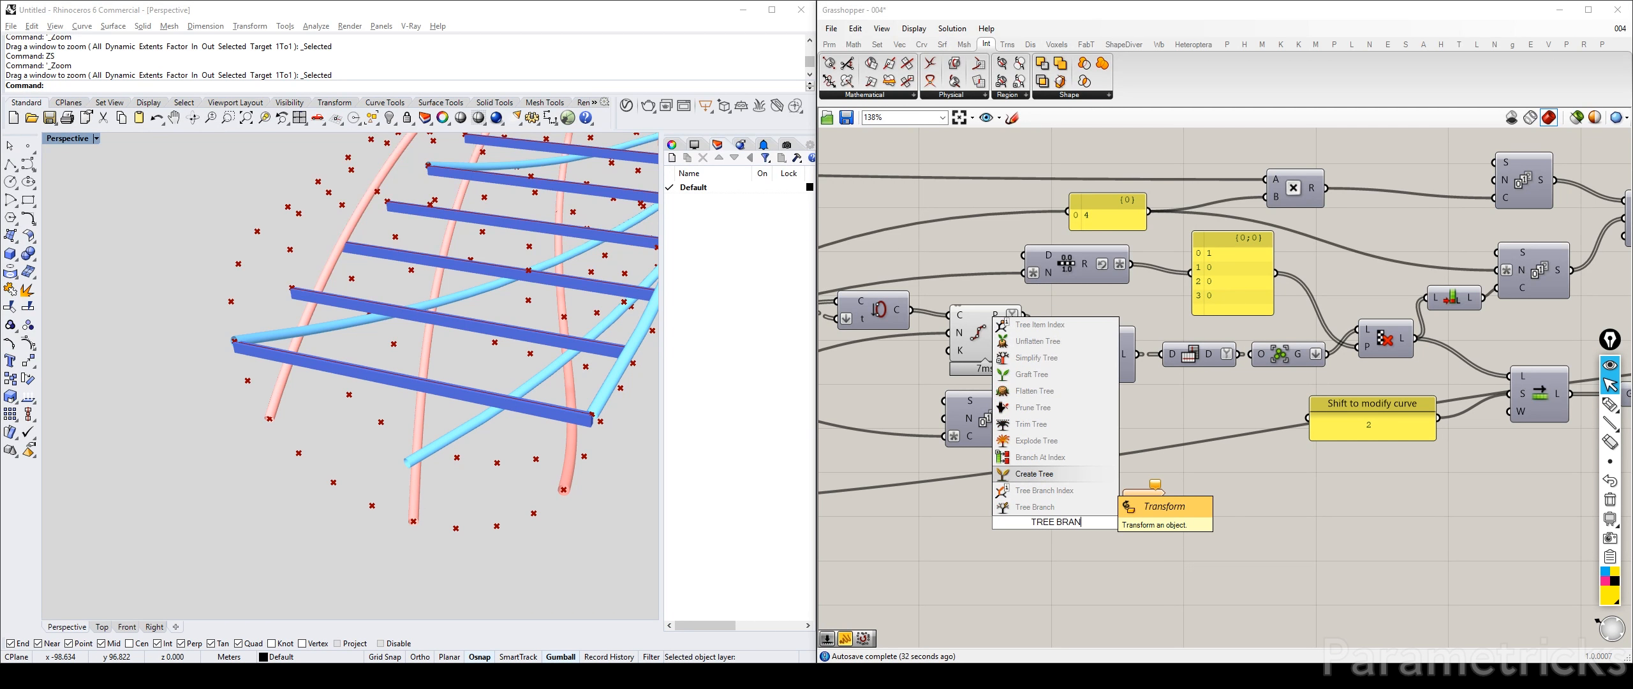
{"action": "left_click", "coordinate": [1034, 506]}
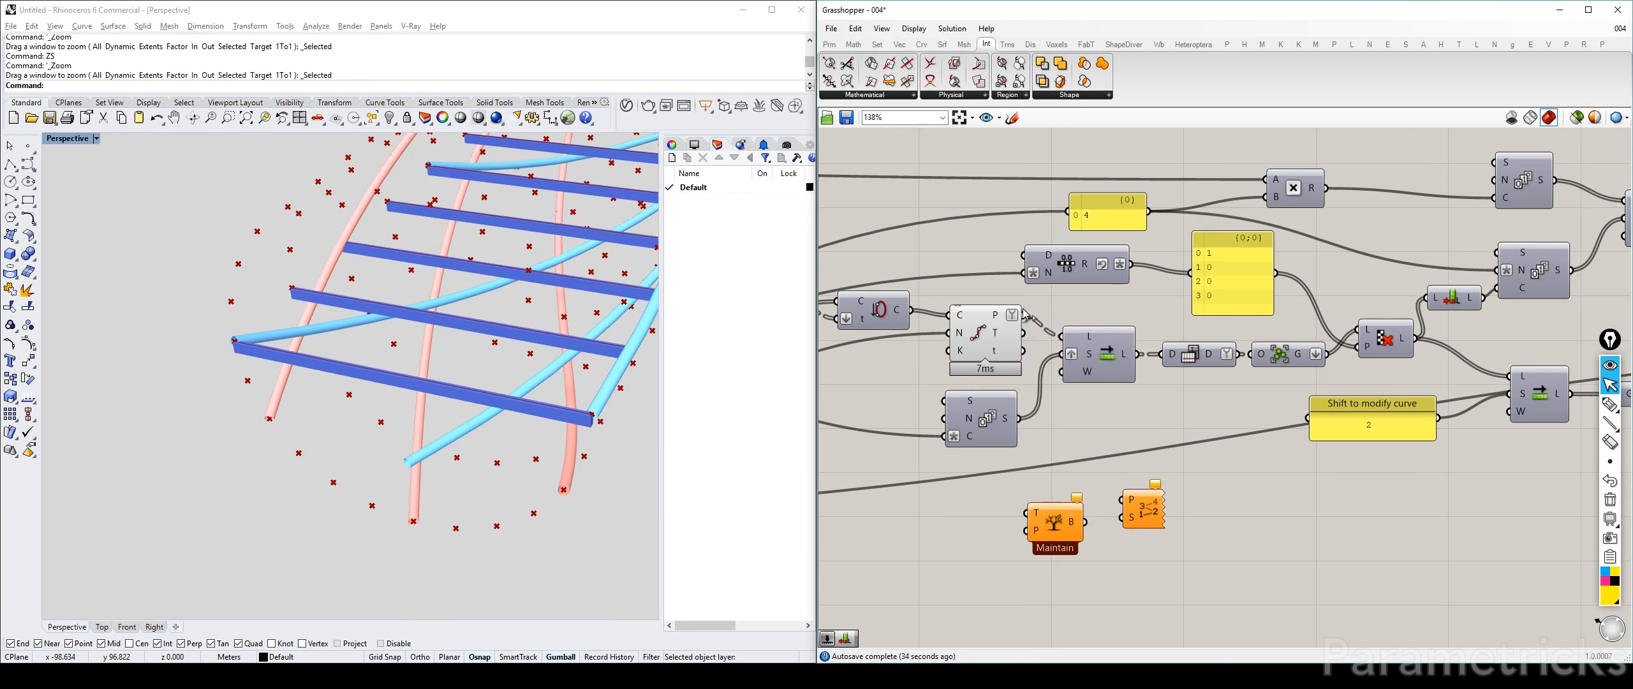
{"action": "left_click_drag", "start_coordinate": [1024, 314], "coordinate": [1029, 513]}
{"action": "right_click", "coordinate": [1034, 510]}
{"action": "left_click", "coordinate": [1084, 556]}
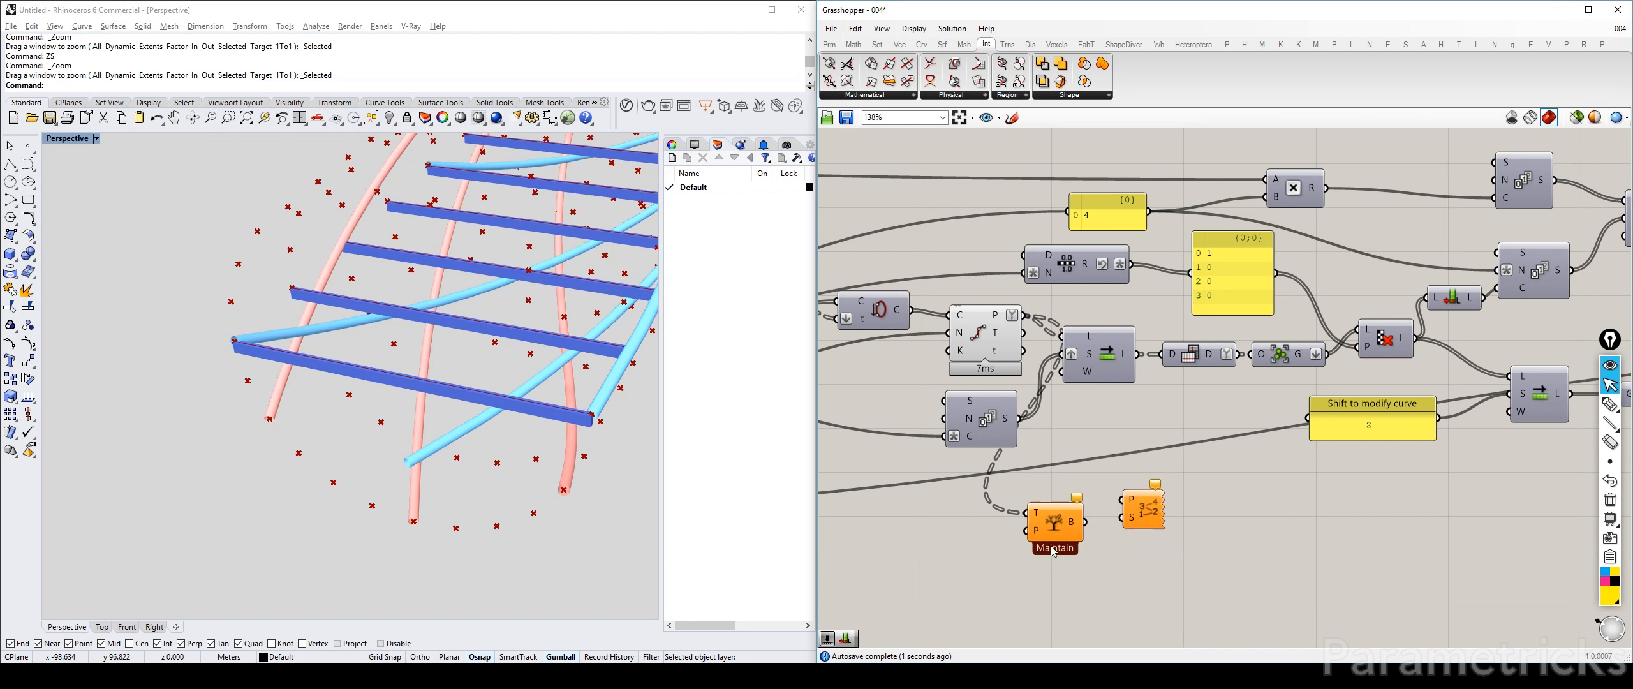
Add an integer slider set to 0 and connect it to the Tree Branch's path input
{"action": "double_click", "coordinate": [961, 542]}
{"action": "type", "text": "2"}
{"action": "key", "text": "Return"}
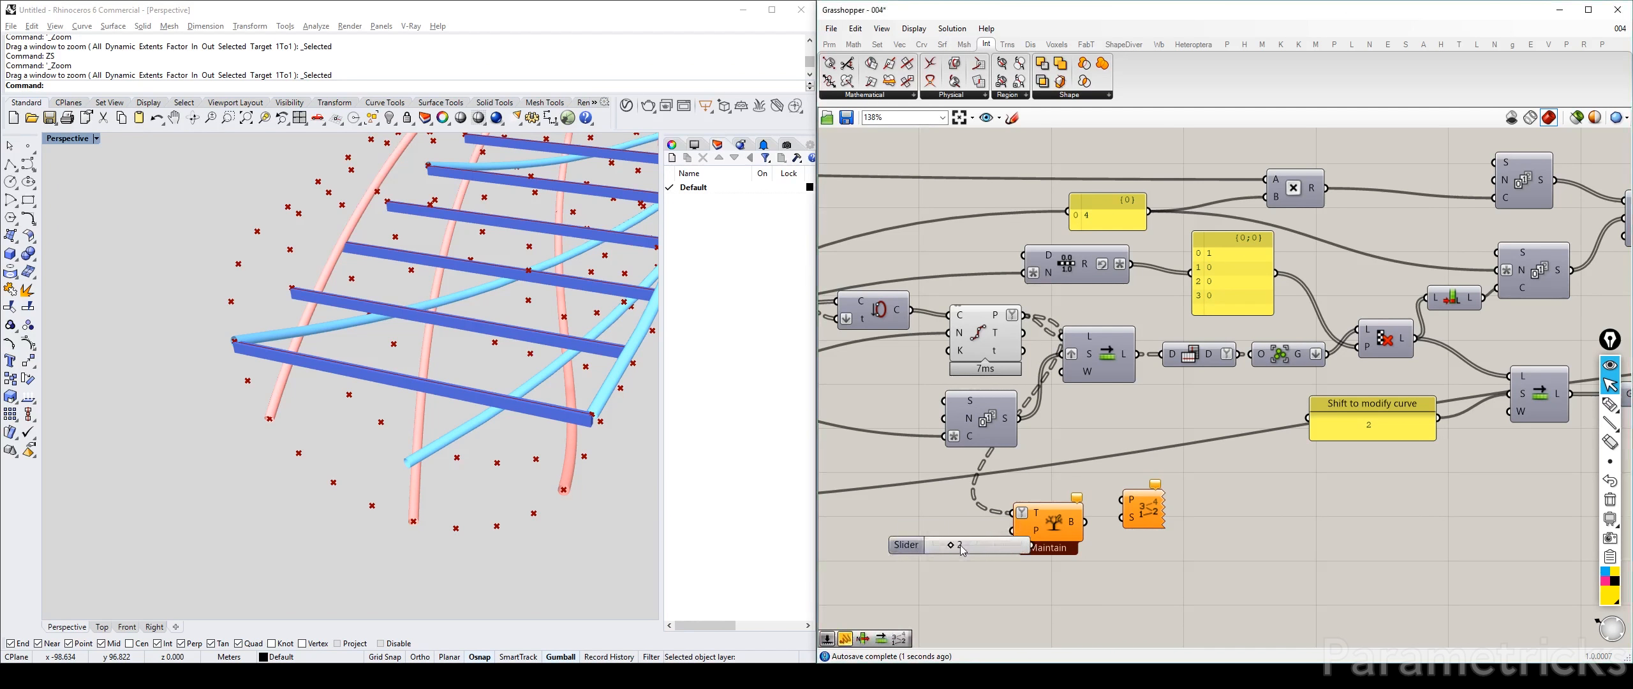
{"action": "left_click_drag", "start_coordinate": [952, 550], "coordinate": [870, 558]}
{"action": "mouse_move", "coordinate": [1000, 547]}
{"action": "left_mouse_down"}
{"action": "mouse_move", "coordinate": [947, 540]}
{"action": "mouse_move", "coordinate": [1003, 539]}
{"action": "mouse_move", "coordinate": [989, 539]}
{"action": "left_mouse_up"}
{"action": "left_click_drag", "start_coordinate": [993, 537], "coordinate": [1019, 530]}
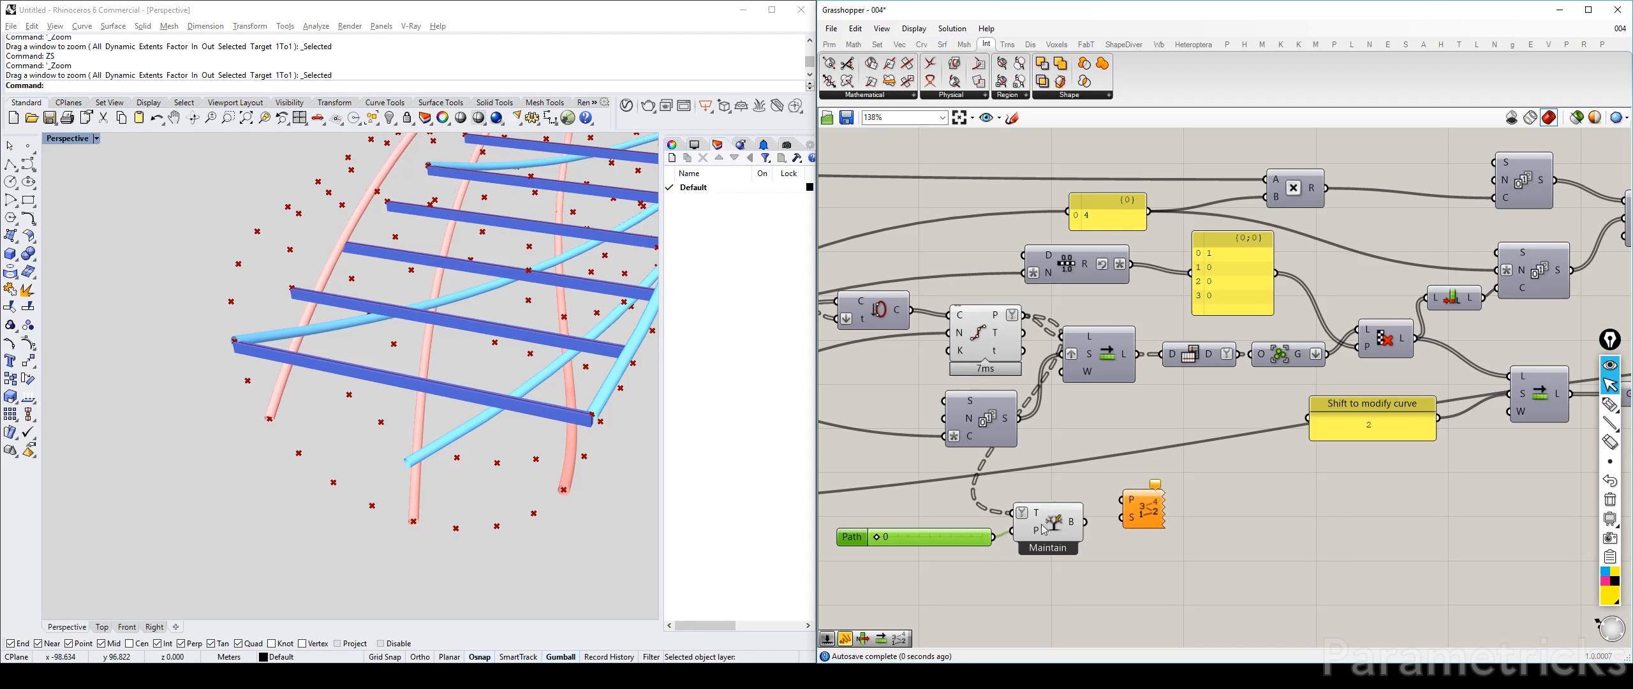
Hide the Divide Curve preview and connect the extracted branch to the Point List's points input
{"action": "left_click", "coordinate": [1020, 542]}
{"action": "left_click", "coordinate": [987, 349]}
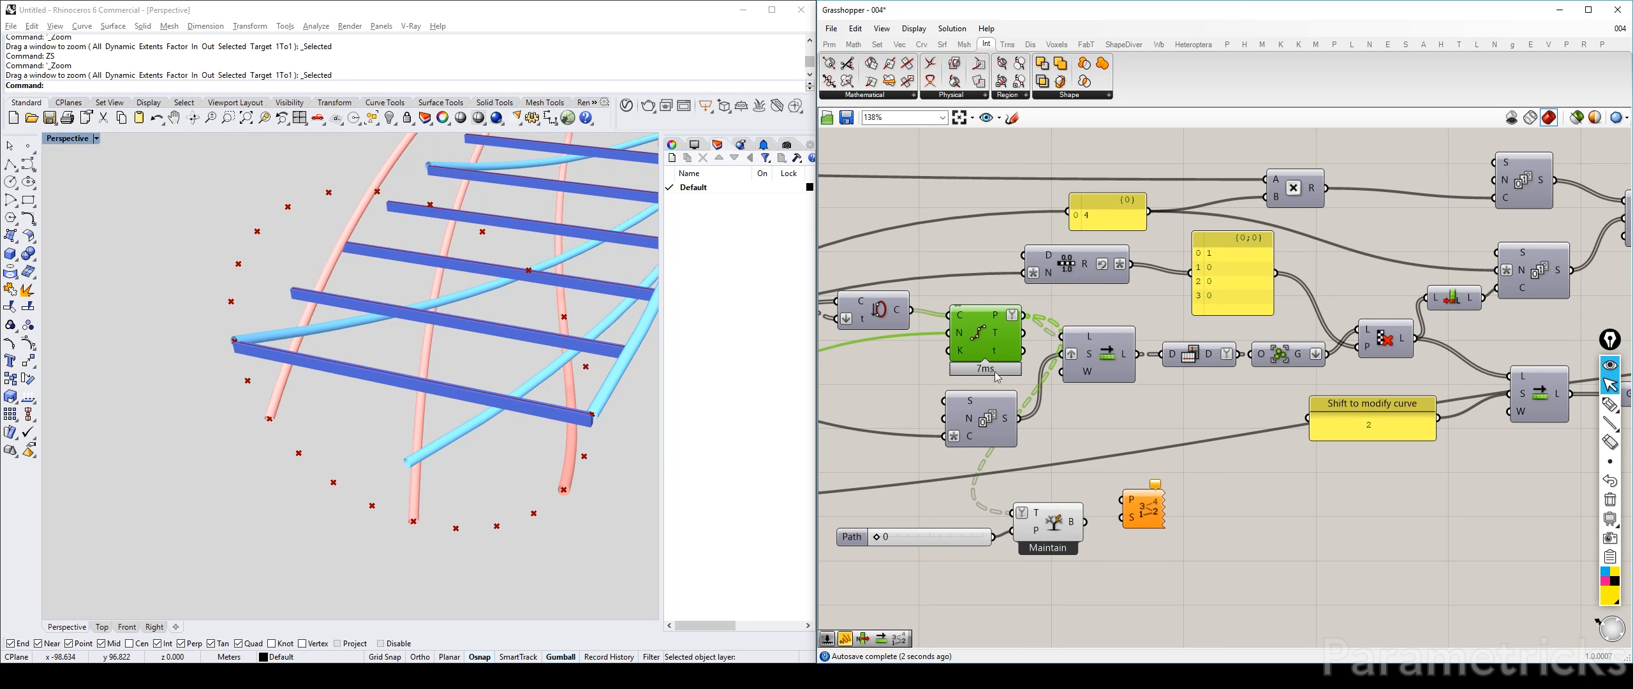
{"action": "left_click_drag", "start_coordinate": [1084, 522], "coordinate": [1153, 548]}
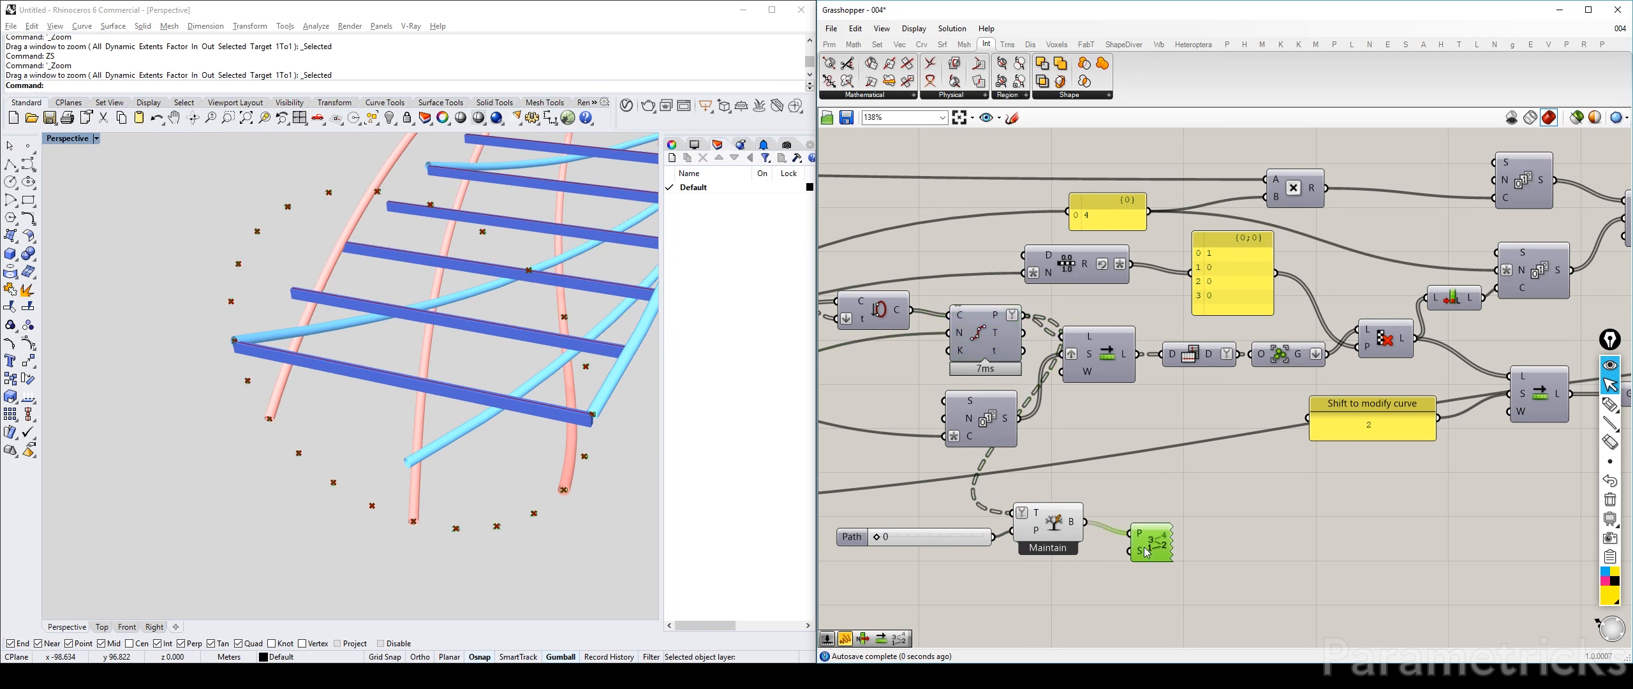
{"action": "double_click", "coordinate": [1083, 582]}
{"action": "type", "text": "1.1"}
{"action": "key", "text": "Return"}
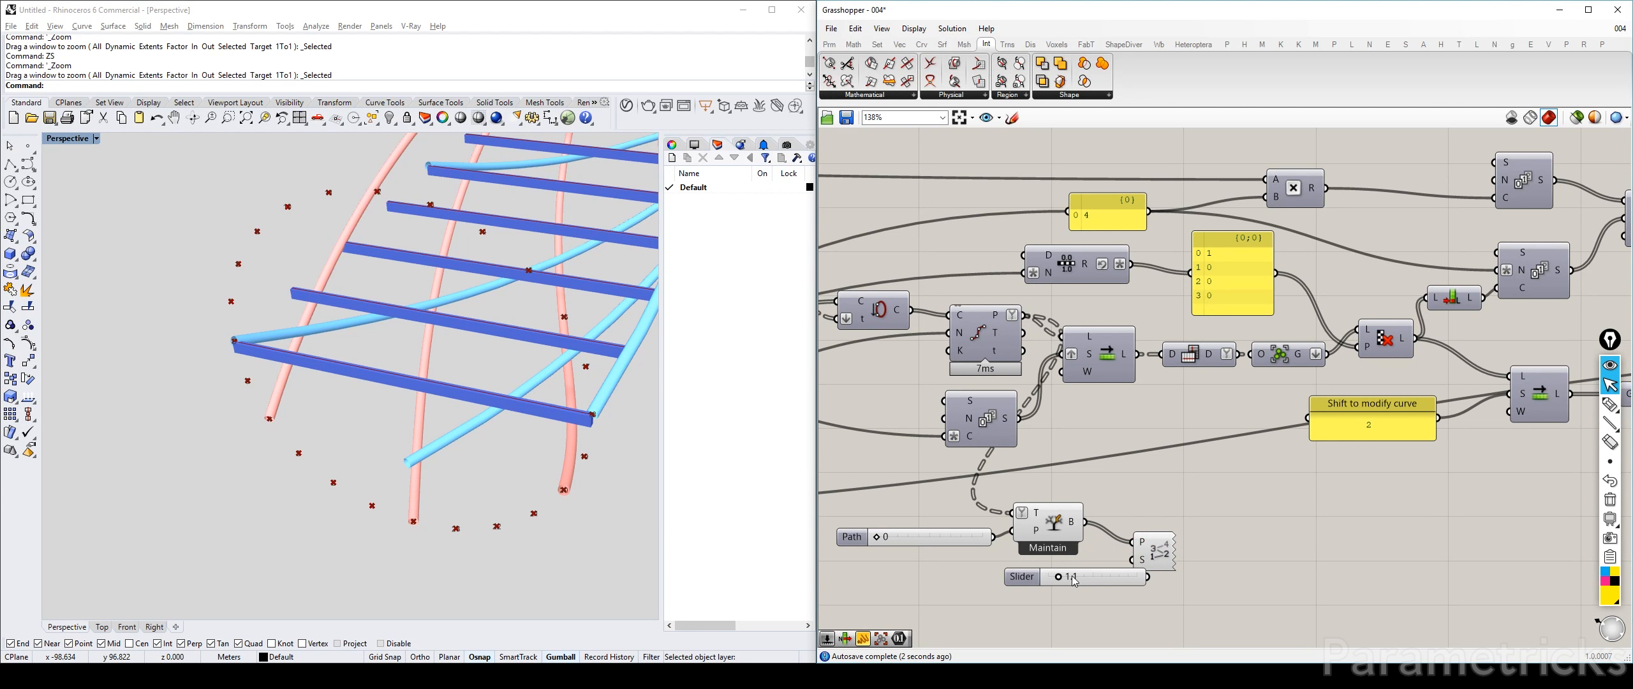
{"action": "left_click_drag", "start_coordinate": [1082, 577], "coordinate": [1133, 560]}
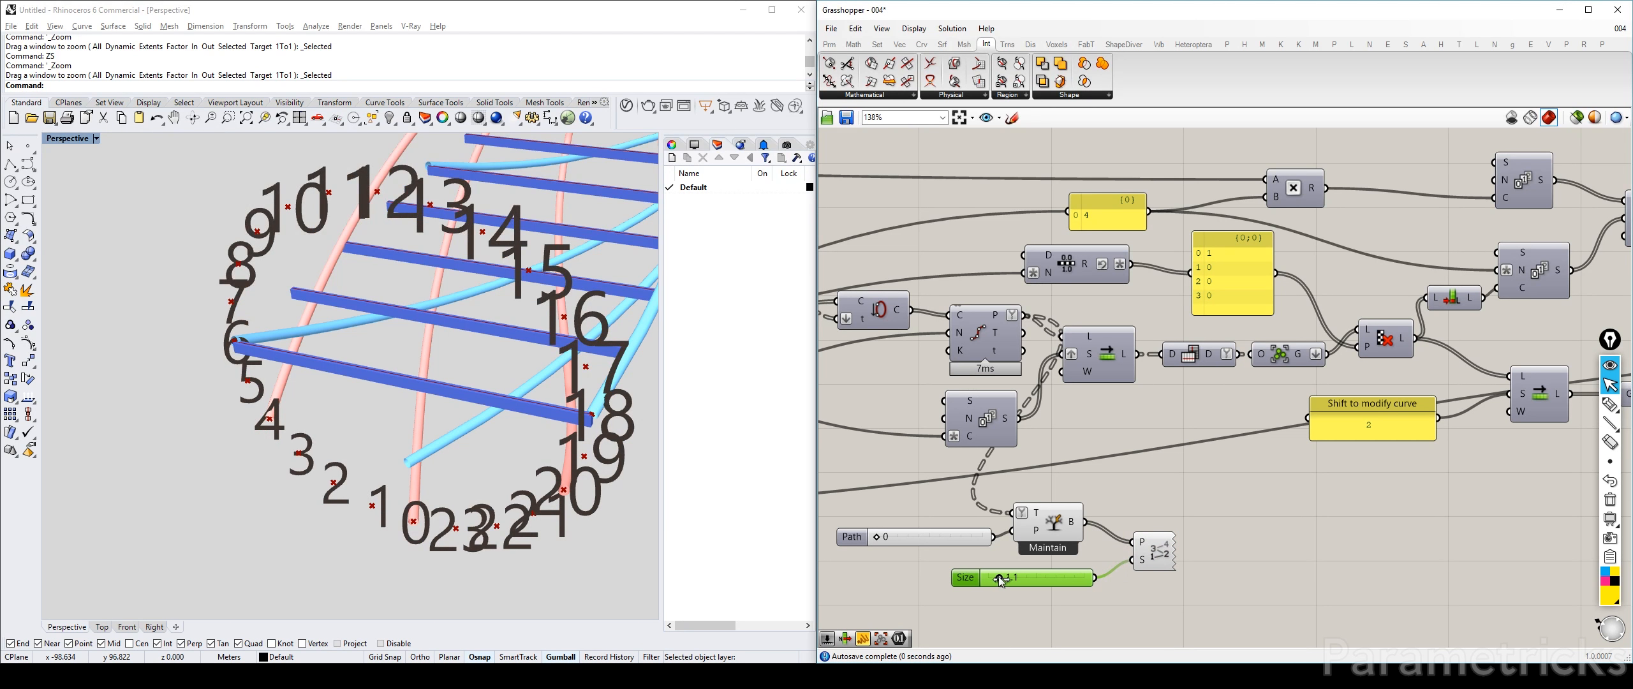
{"action": "left_click_drag", "start_coordinate": [999, 577], "coordinate": [993, 579]}
{"action": "key", "text": "Delete"}
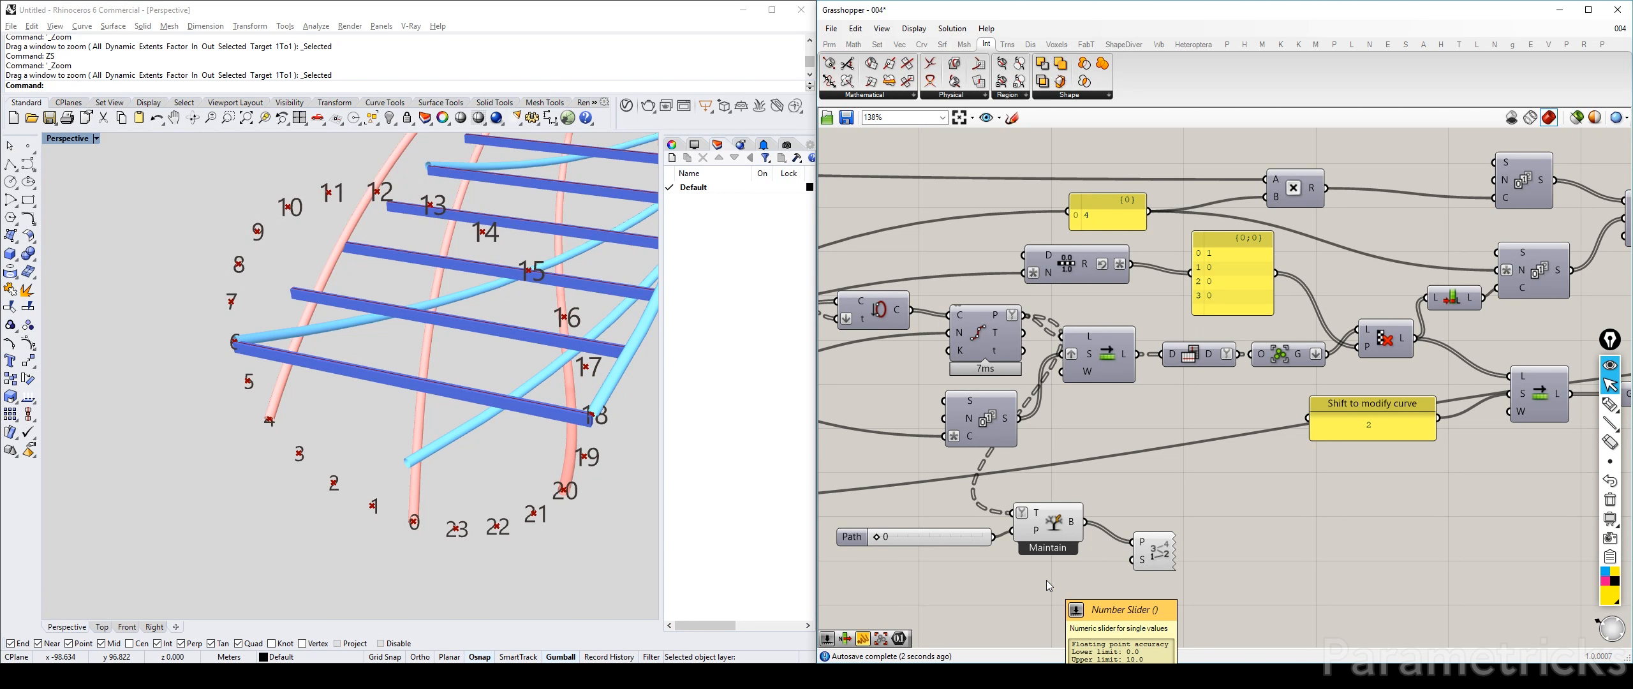
Add a decimal slider for the Point List's text size and set it to 0.366
{"action": "double_click", "coordinate": [1046, 580]}
{"action": "type", "text": "0.5"}
{"action": "key", "text": "Return"}
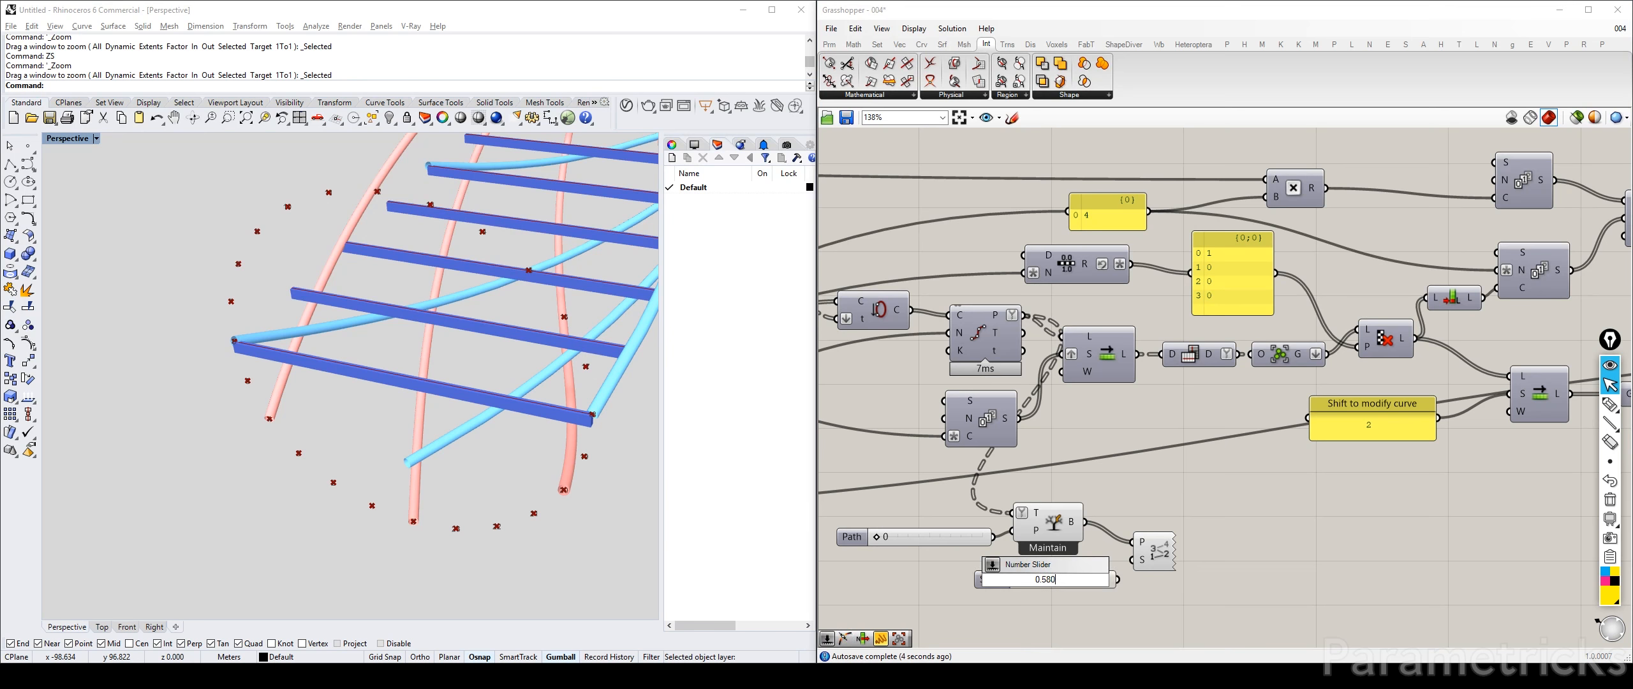
{"action": "left_click_drag", "start_coordinate": [1117, 579], "coordinate": [1037, 577]}
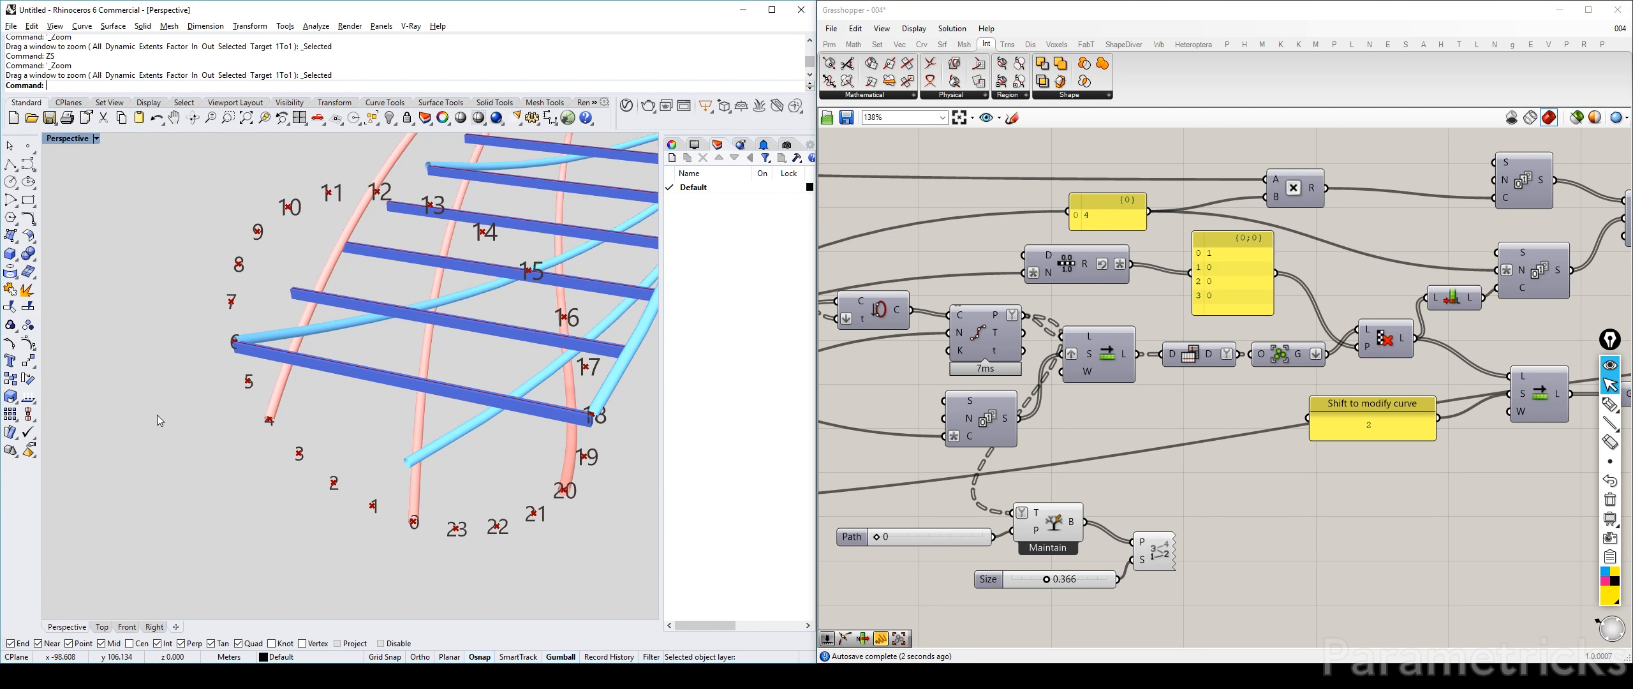
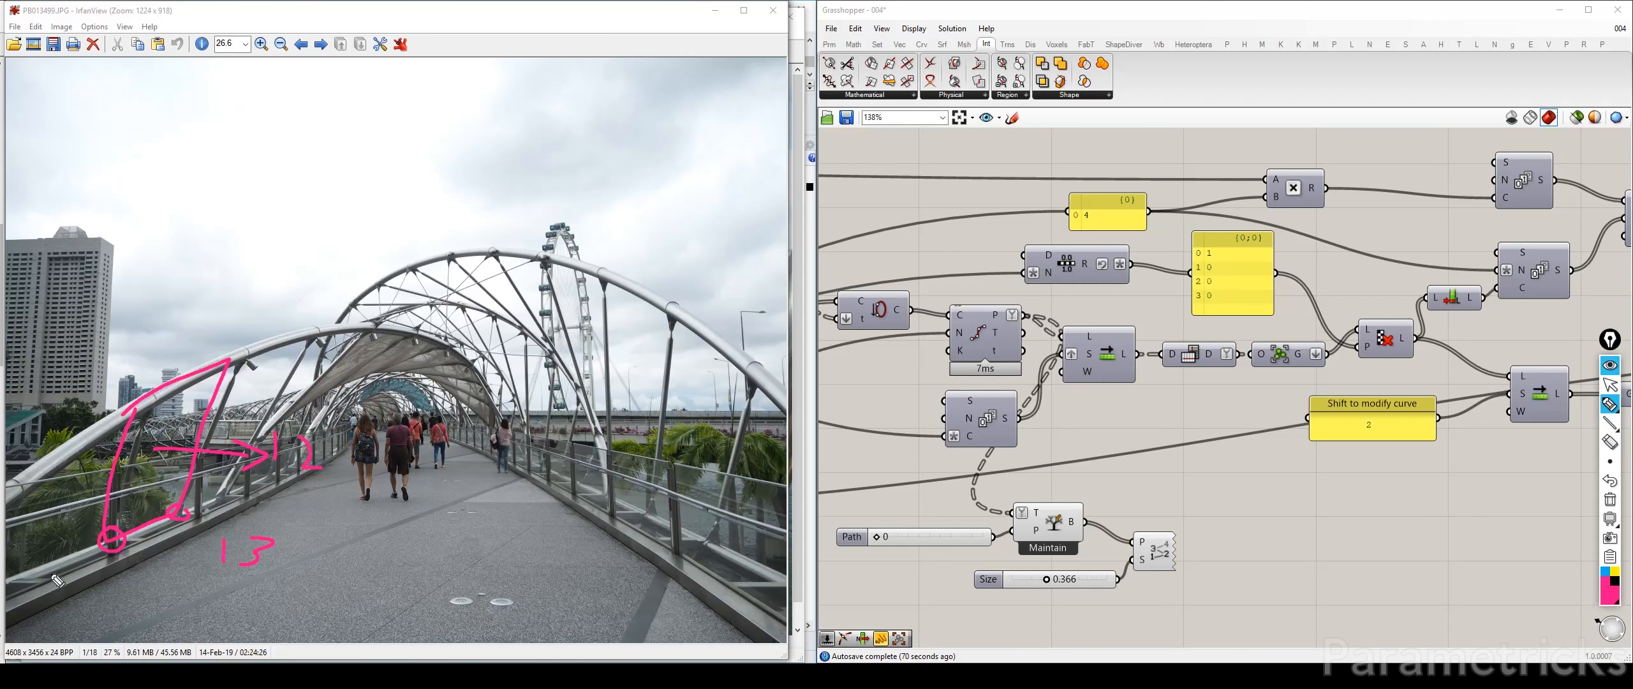
Sketch the helix arc across the walkway on the bridge photo, then clear the marks and close the reference photos
{"action": "mouse_move", "coordinate": [48, 570]}
{"action": "left_mouse_down"}
{"action": "mouse_move", "coordinate": [313, 366]}
{"action": "mouse_move", "coordinate": [529, 460]}
{"action": "mouse_move", "coordinate": [495, 450]}
{"action": "left_mouse_up"}
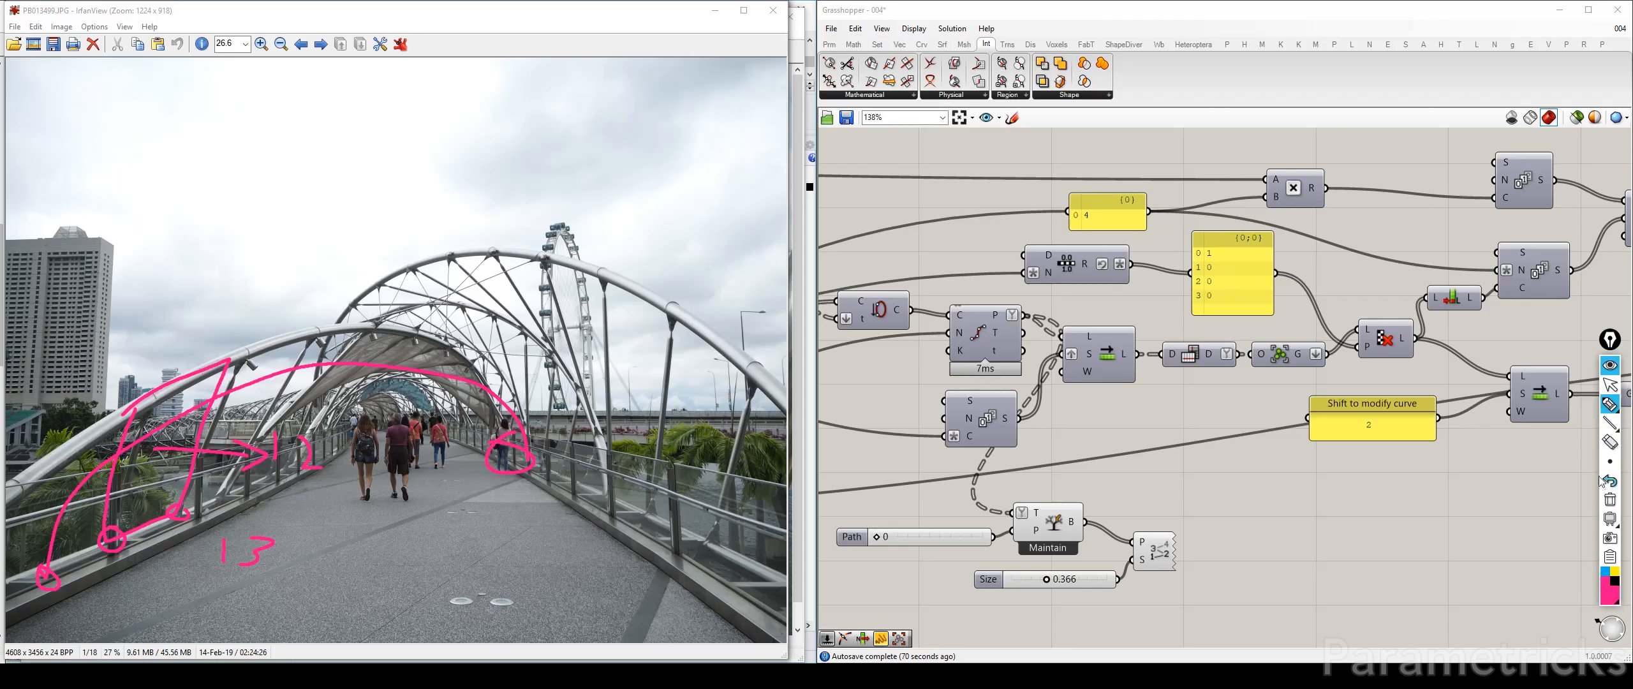
{"action": "left_click", "coordinate": [1610, 385]}
{"action": "left_click", "coordinate": [773, 12]}
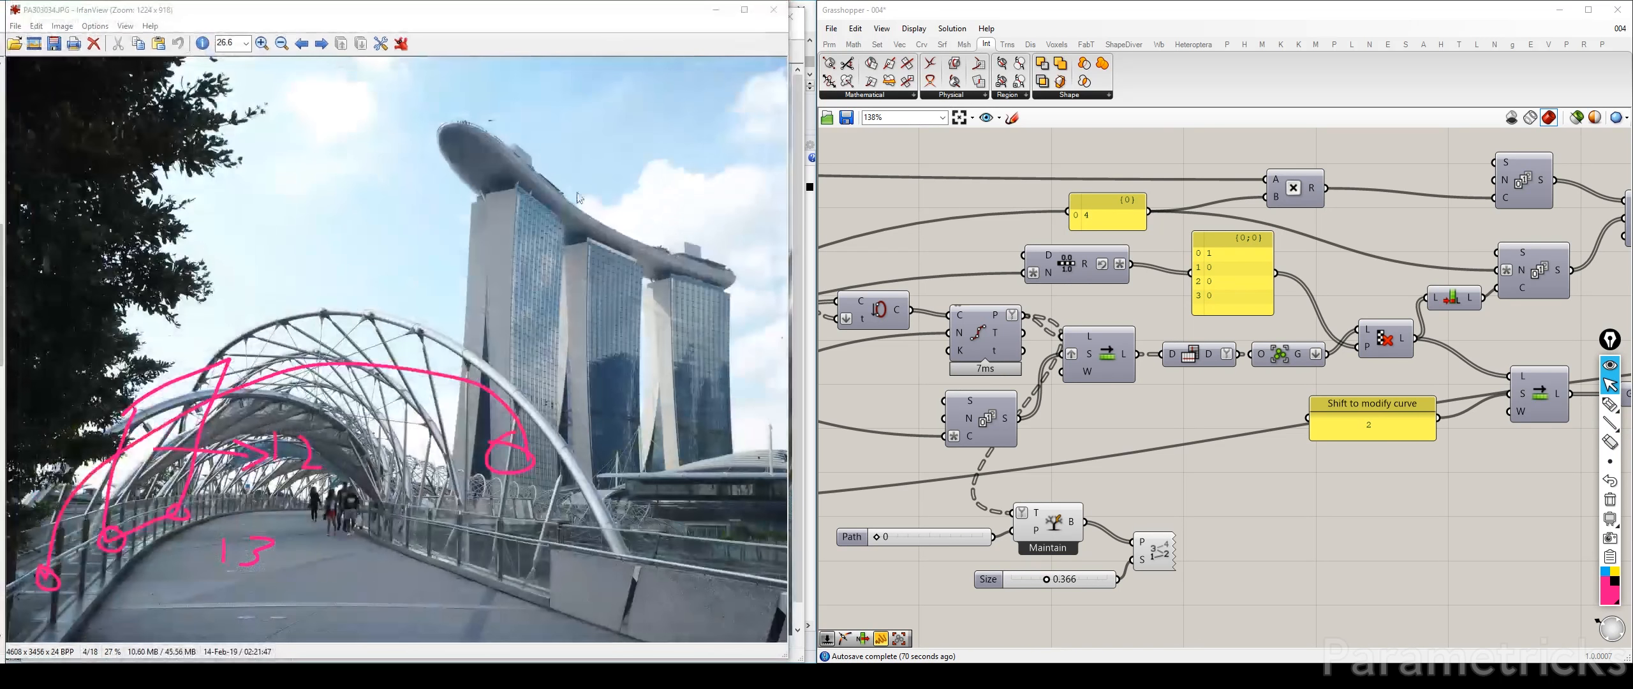
{"action": "left_click", "coordinate": [772, 12]}
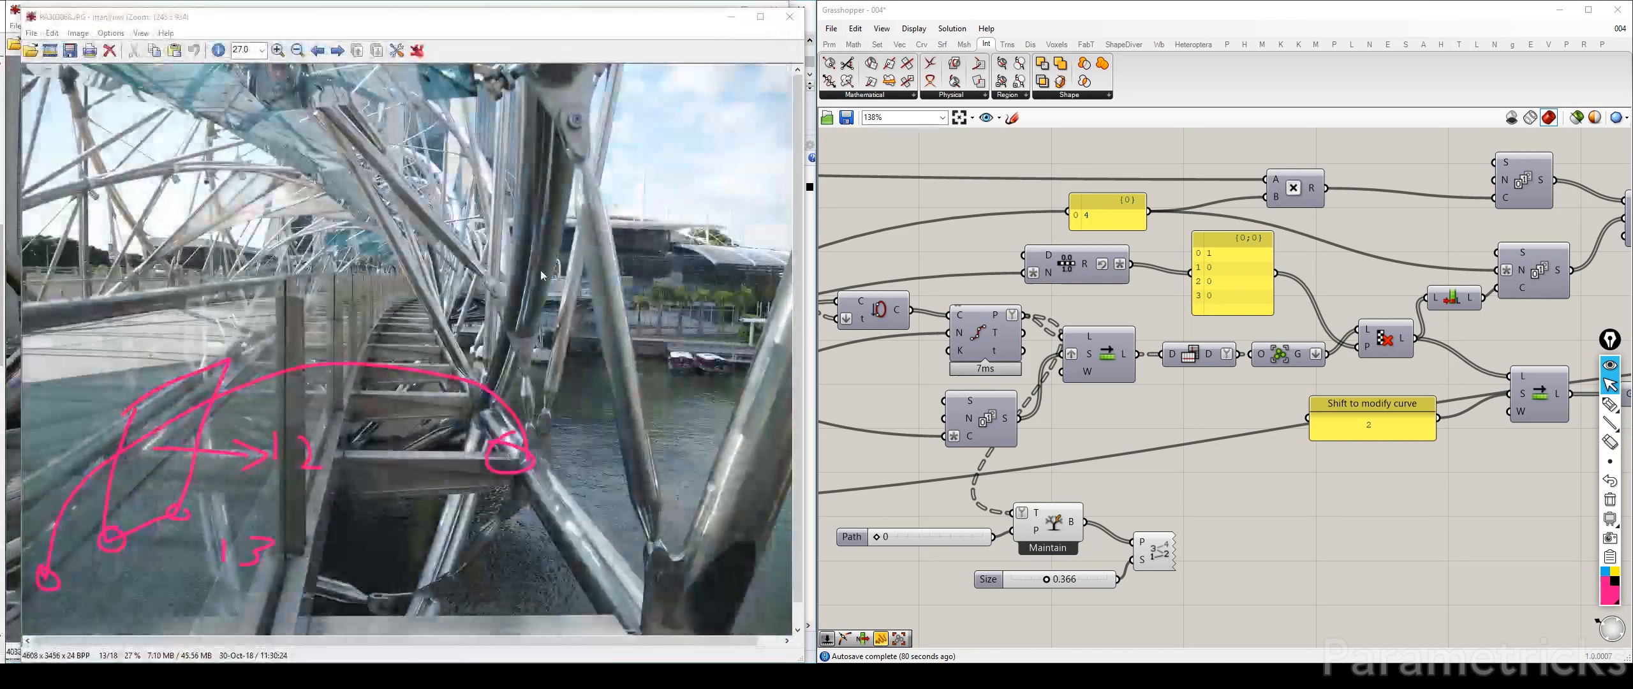
{"action": "left_click", "coordinate": [1620, 506]}
{"action": "left_click", "coordinate": [790, 16]}
{"action": "left_click", "coordinate": [774, 10]}
Examine the numbered circle from several angles, marking its part below the deck between points 6 and 18, and clear the marks
{"action": "right_click_drag", "start_coordinate": [846, 465], "coordinate": [919, 441]}
{"action": "left_click", "coordinate": [510, 338]}
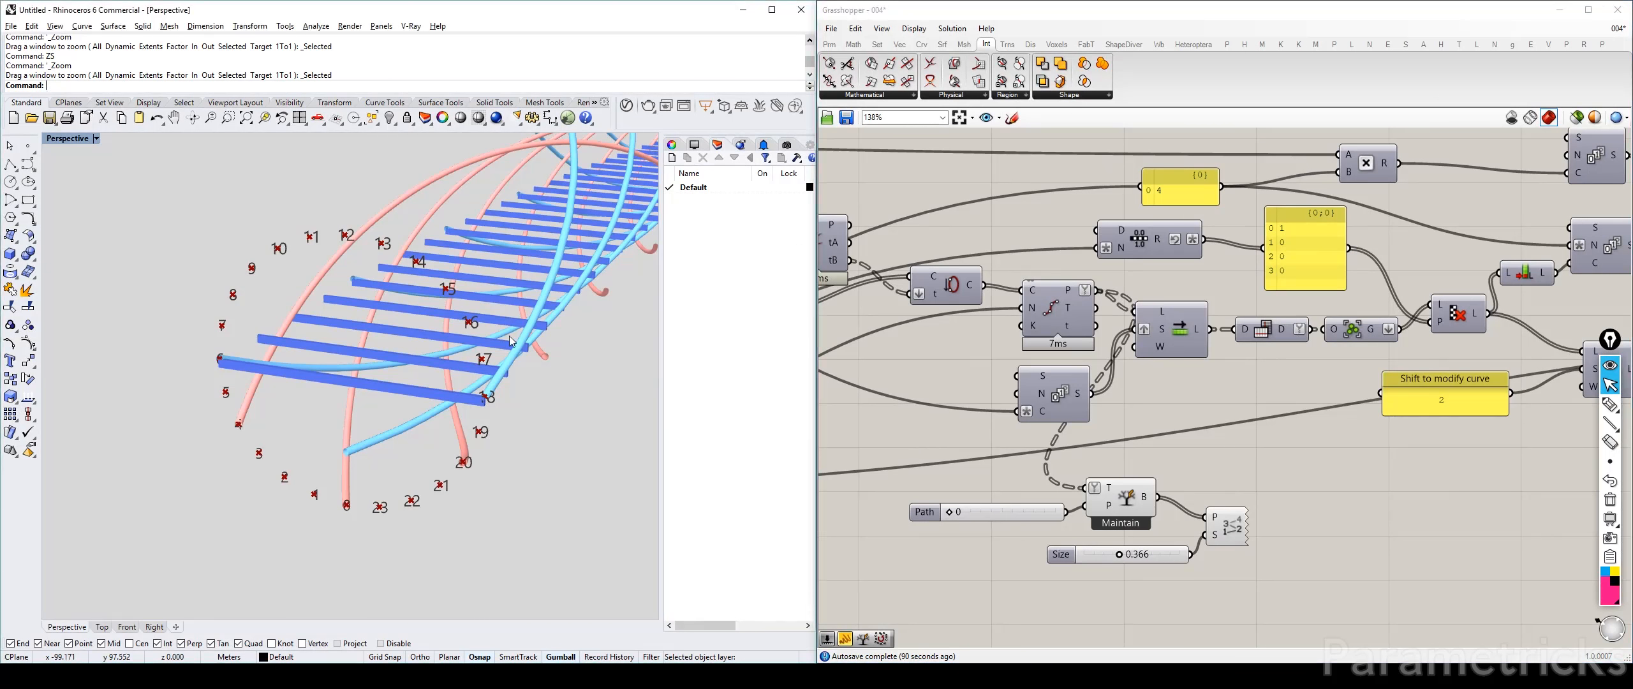
{"action": "mouse_move", "coordinate": [510, 338]}
{"action": "right_mouse_down"}
{"action": "mouse_move", "coordinate": [306, 411]}
{"action": "mouse_move", "coordinate": [420, 448]}
{"action": "mouse_move", "coordinate": [453, 421]}
{"action": "right_mouse_up"}
{"action": "left_click", "coordinate": [1610, 404]}
{"action": "left_click_drag", "start_coordinate": [231, 375], "coordinate": [521, 373]}
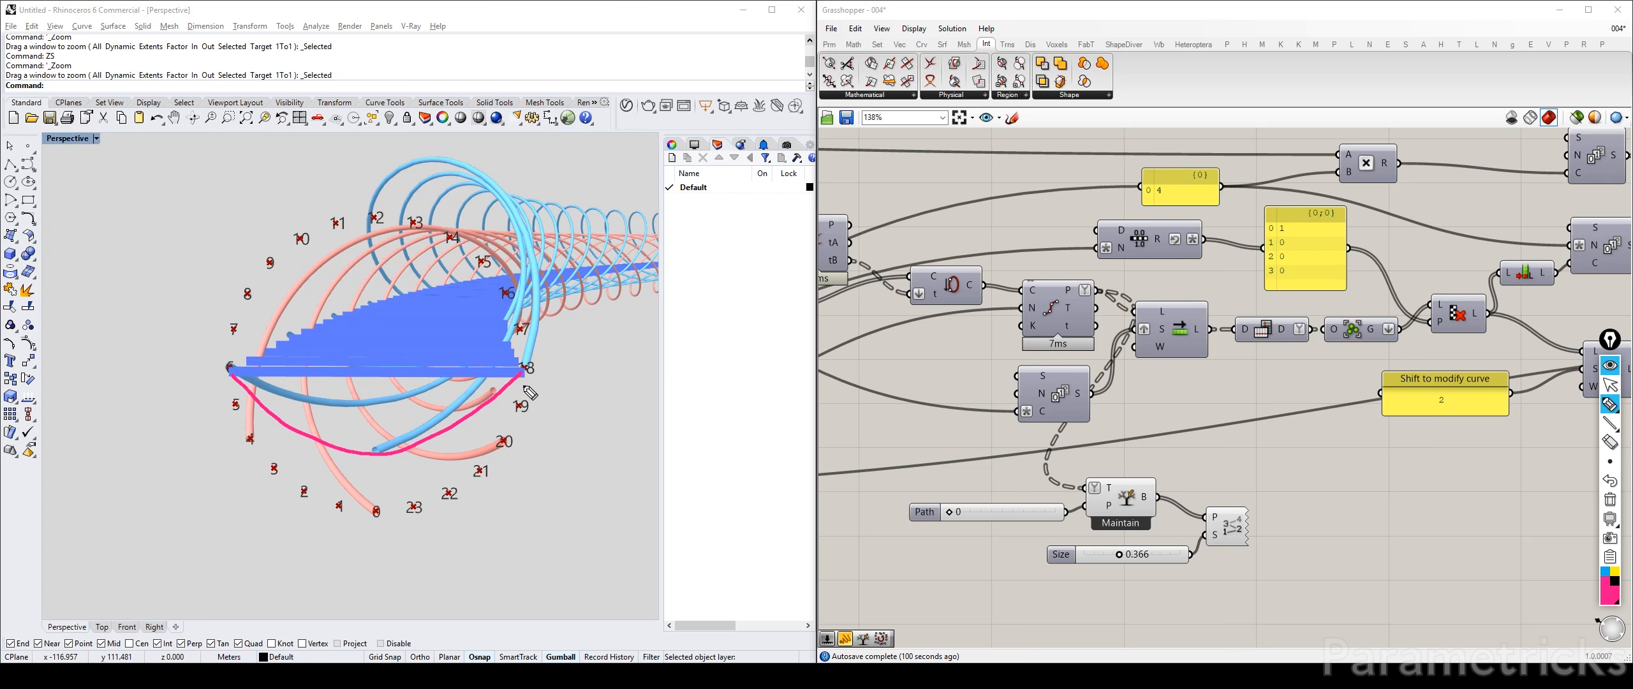
{"action": "mouse_move", "coordinate": [224, 392]}
{"action": "left_mouse_down"}
{"action": "mouse_move", "coordinate": [262, 482]}
{"action": "mouse_move", "coordinate": [550, 421]}
{"action": "mouse_move", "coordinate": [291, 462]}
{"action": "left_mouse_up"}
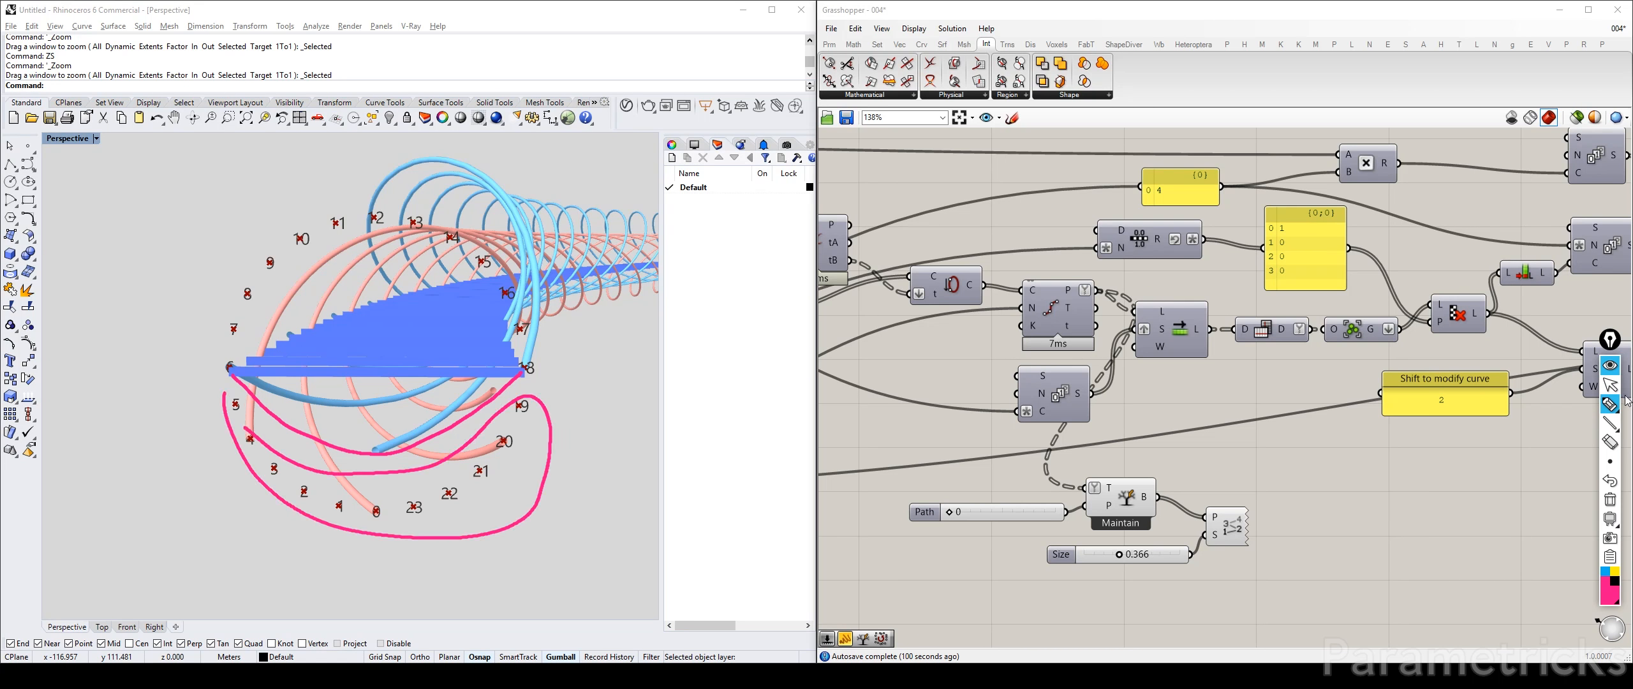
{"action": "left_click", "coordinate": [1609, 499]}
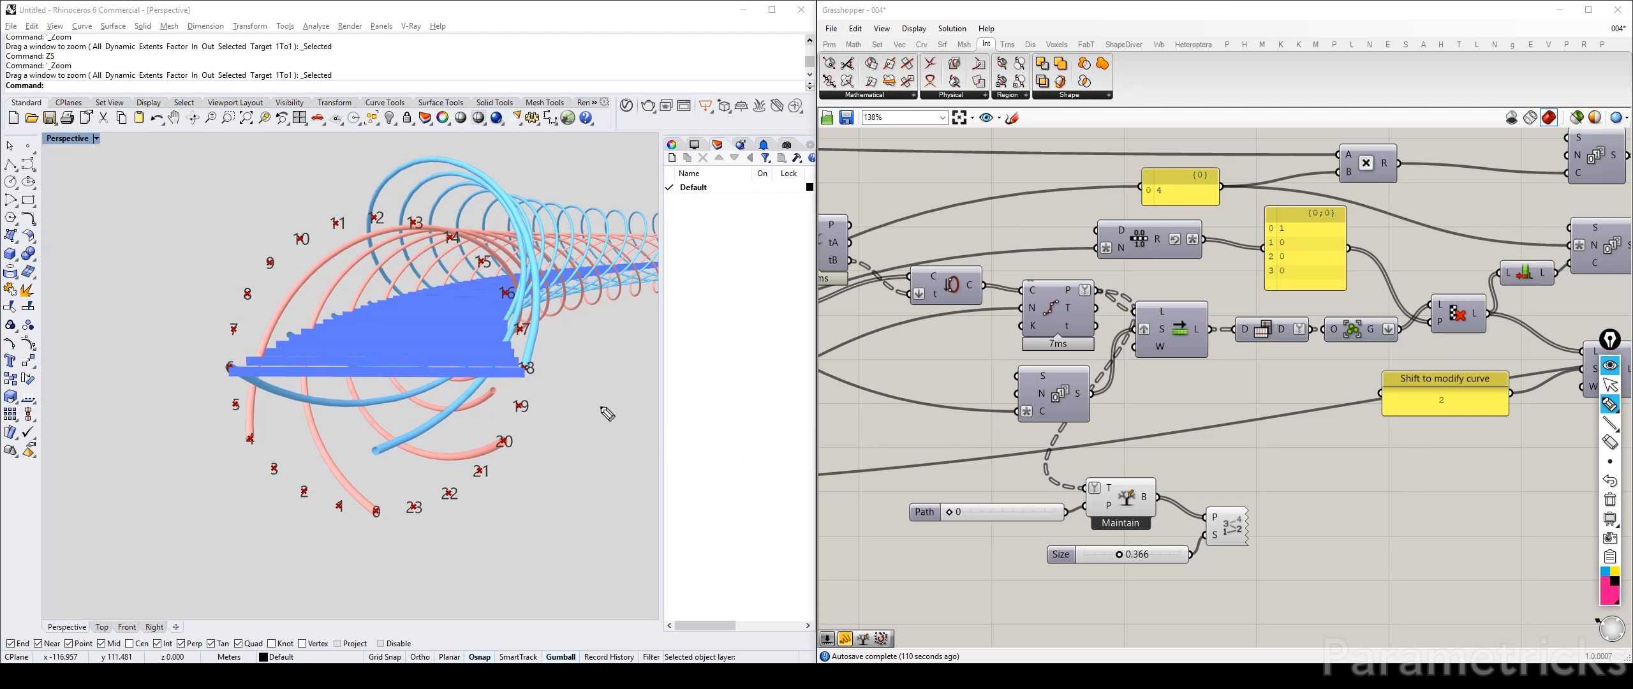
{"action": "left_click", "coordinate": [1614, 385]}
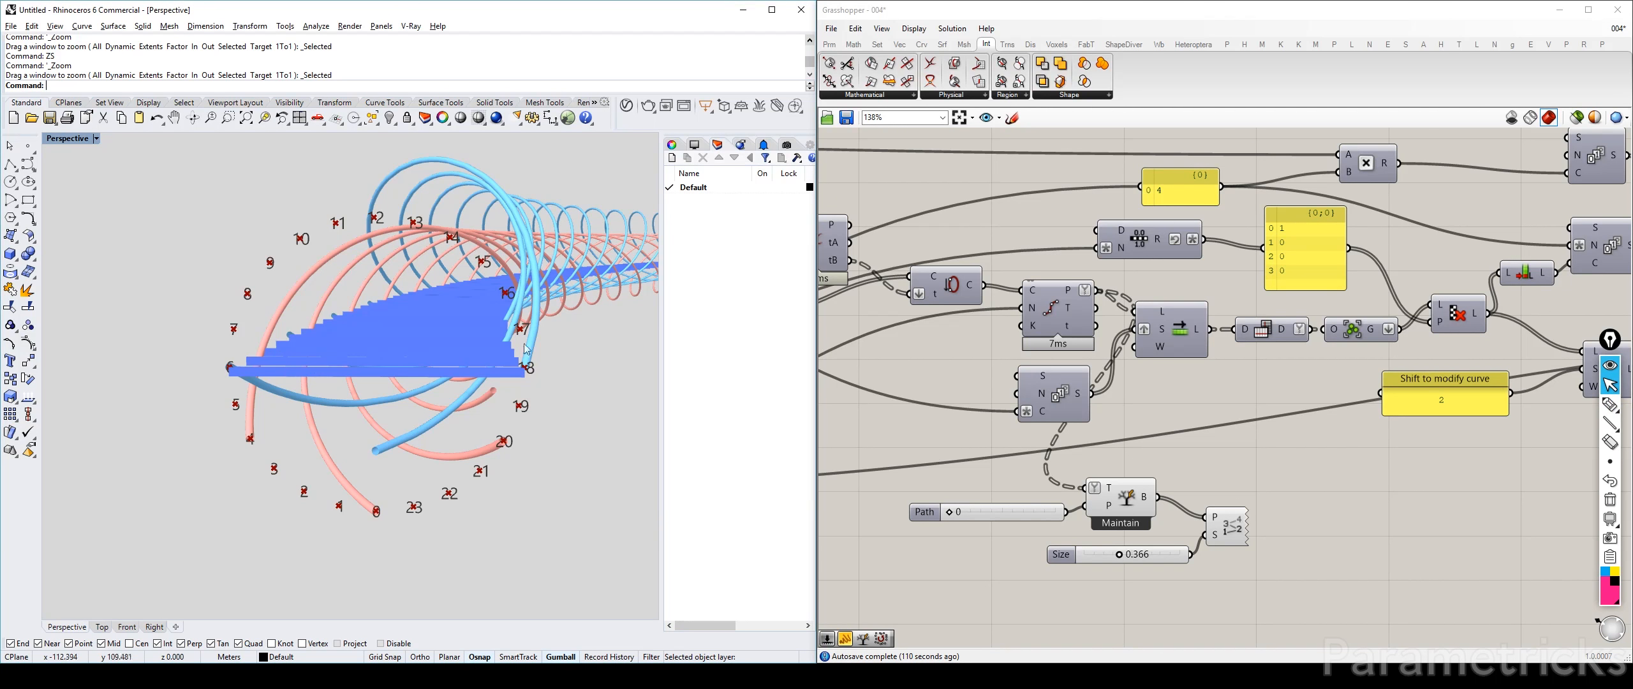
{"action": "right_click_drag", "start_coordinate": [538, 348], "coordinate": [501, 359]}
Move the Tree Branch, Point List and their two sliders further down, away from the inner helix definition
{"action": "left_click_drag", "start_coordinate": [893, 456], "coordinate": [1266, 584]}
{"action": "left_click_drag", "start_coordinate": [1126, 498], "coordinate": [1166, 646]}
{"action": "left_click_drag", "start_coordinate": [1209, 329], "coordinate": [1123, 639]}
{"action": "right_click_drag", "start_coordinate": [1251, 400], "coordinate": [1397, 329]}
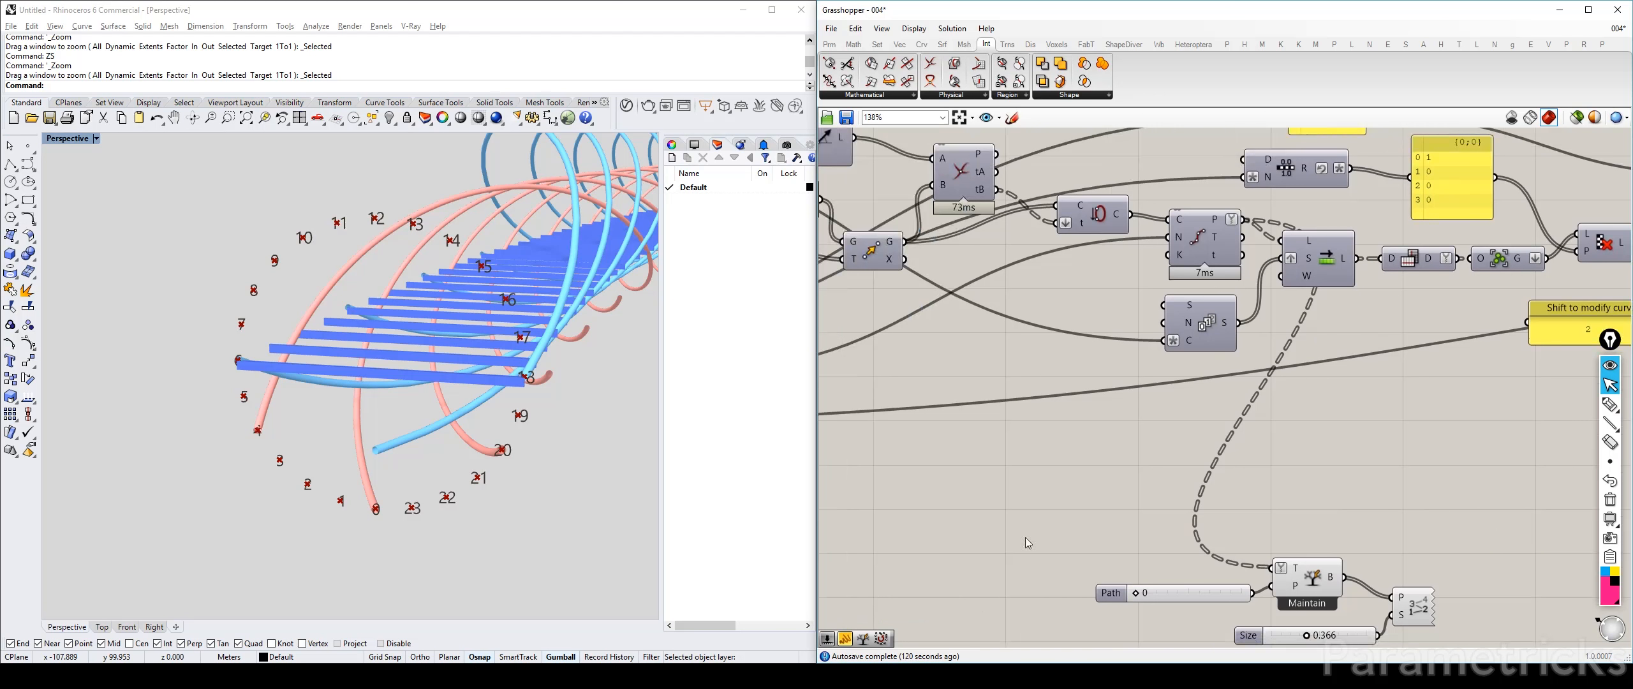
{"action": "right_click_drag", "start_coordinate": [1000, 321], "coordinate": [932, 372]}
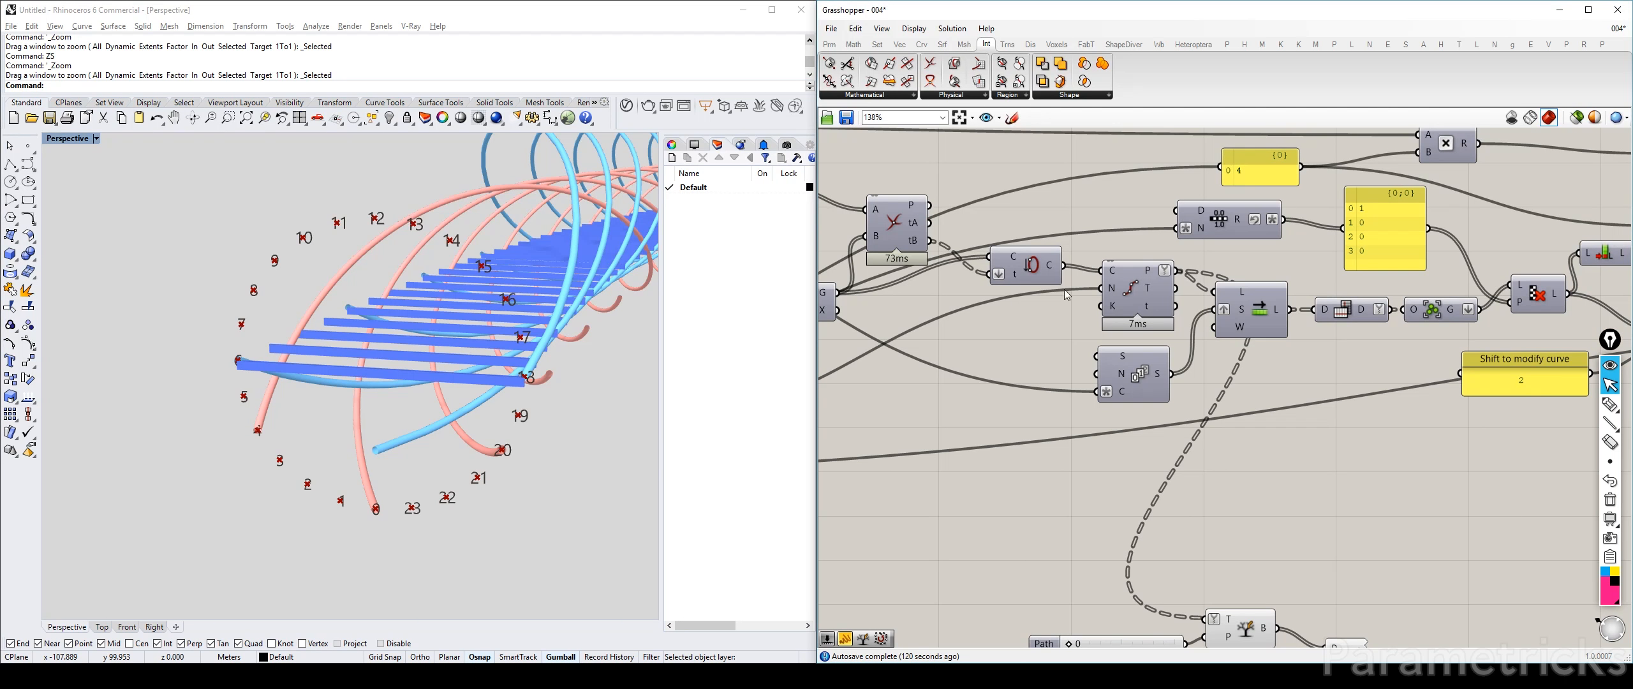
Shift Shift List and all components downstream of Divide Curve to the right to open up space
{"action": "left_click", "coordinate": [1128, 294]}
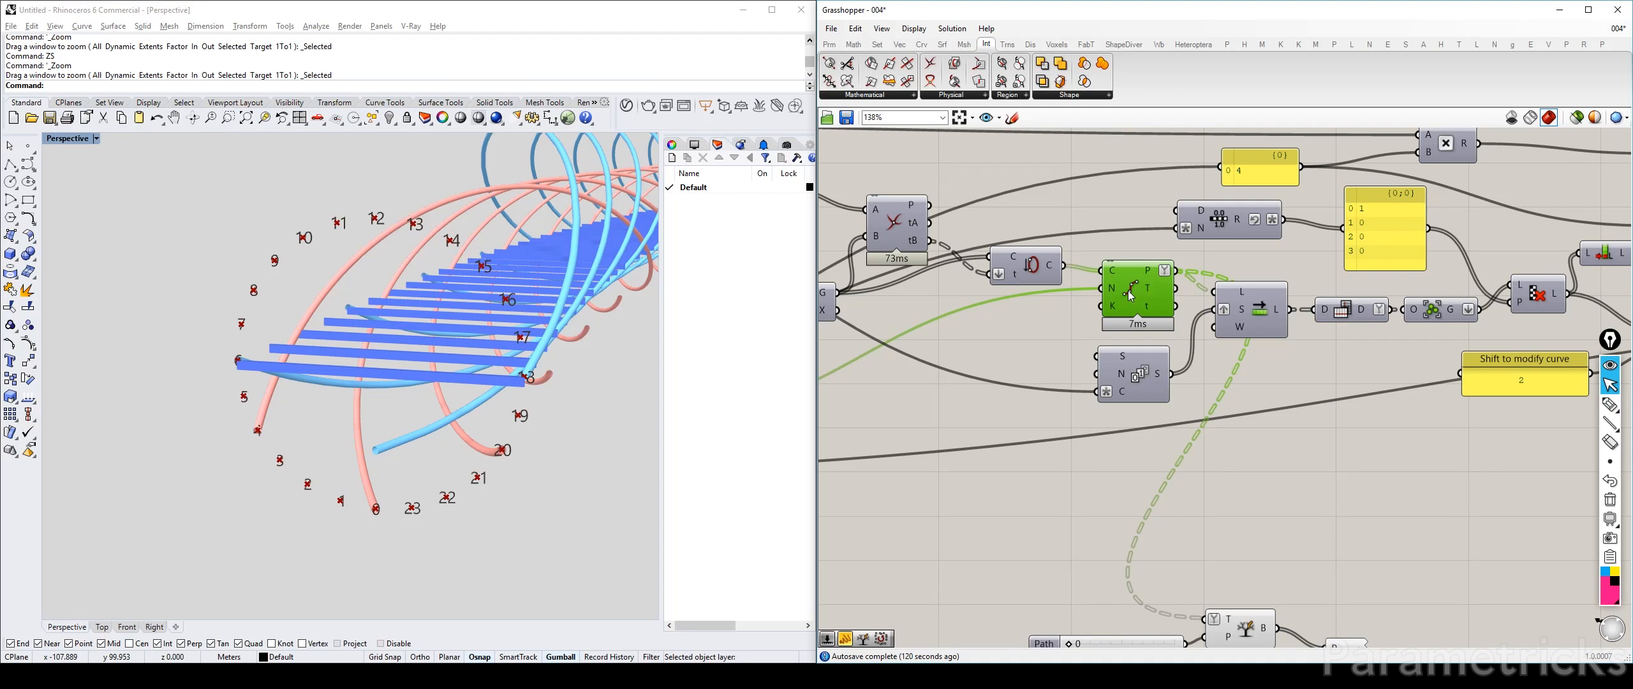
{"action": "right_click_drag", "start_coordinate": [1134, 291], "coordinate": [953, 296]}
{"action": "scroll", "coordinate": [950, 295], "scroll_direction": "down", "scroll_amount": 5}
{"action": "right_click_drag", "start_coordinate": [1065, 269], "coordinate": [873, 287]}
{"action": "scroll", "coordinate": [873, 287], "scroll_direction": "down", "scroll_amount": 3}
{"action": "right_click_drag", "start_coordinate": [1169, 258], "coordinate": [1328, 233]}
{"action": "left_click_drag", "start_coordinate": [1462, 341], "coordinate": [978, 219]}
{"action": "left_click_drag", "start_coordinate": [993, 279], "coordinate": [1042, 279]}
{"action": "scroll", "coordinate": [912, 275], "scroll_direction": "up", "scroll_amount": 7}
Toggle the Divide Curve preview twice and select Tree Branch to highlight the numbered points of the first circle
{"action": "left_click", "coordinate": [1059, 255]}
{"action": "key", "text": "ctrl+q"}
{"action": "key", "text": "ctrl+q"}
{"action": "left_click", "coordinate": [1162, 564]}
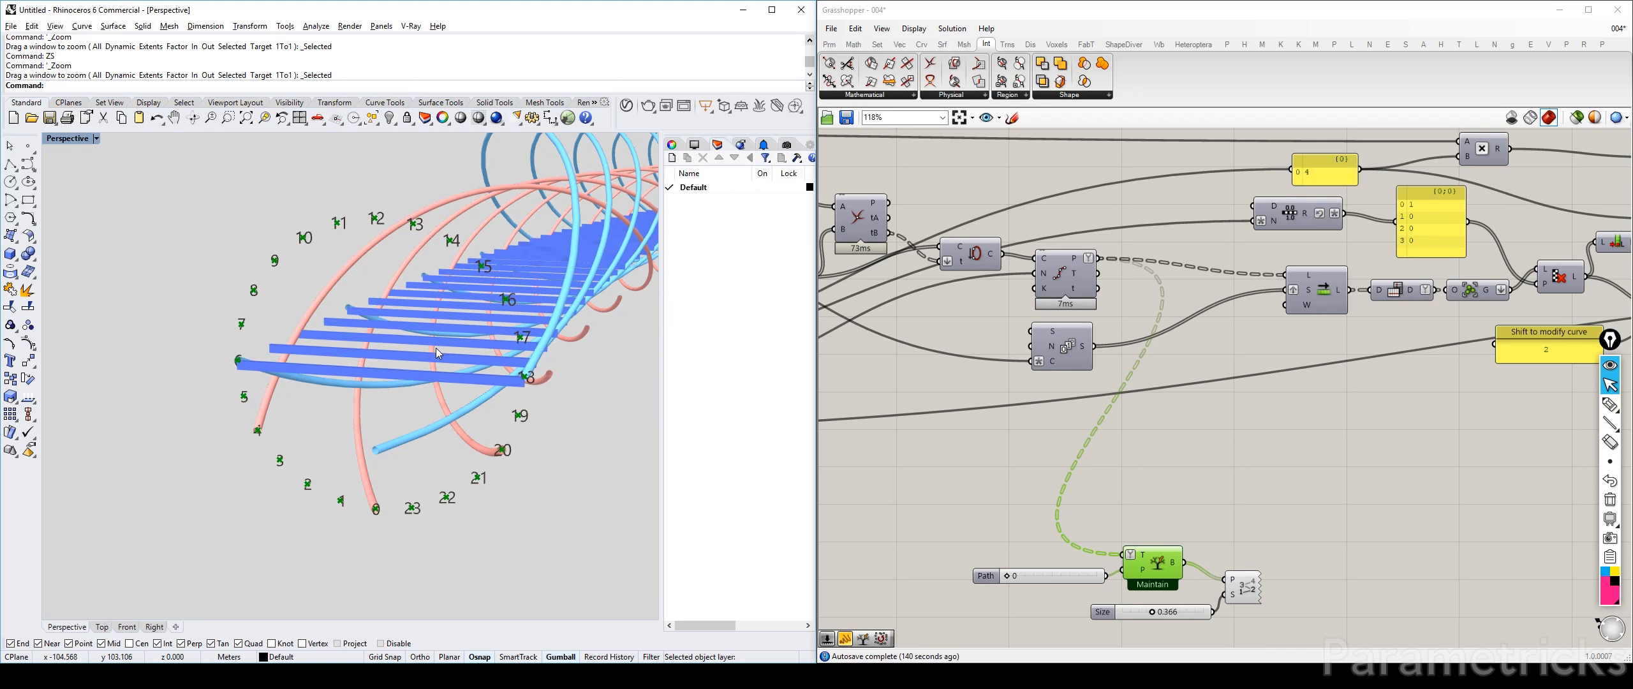
Add an Evaluate component on the free canvas area above the Divide Curve output wires
{"action": "scroll", "coordinate": [556, 375], "scroll_direction": "up", "scroll_amount": 4}
{"action": "scroll", "coordinate": [488, 380], "scroll_direction": "down", "scroll_amount": 3}
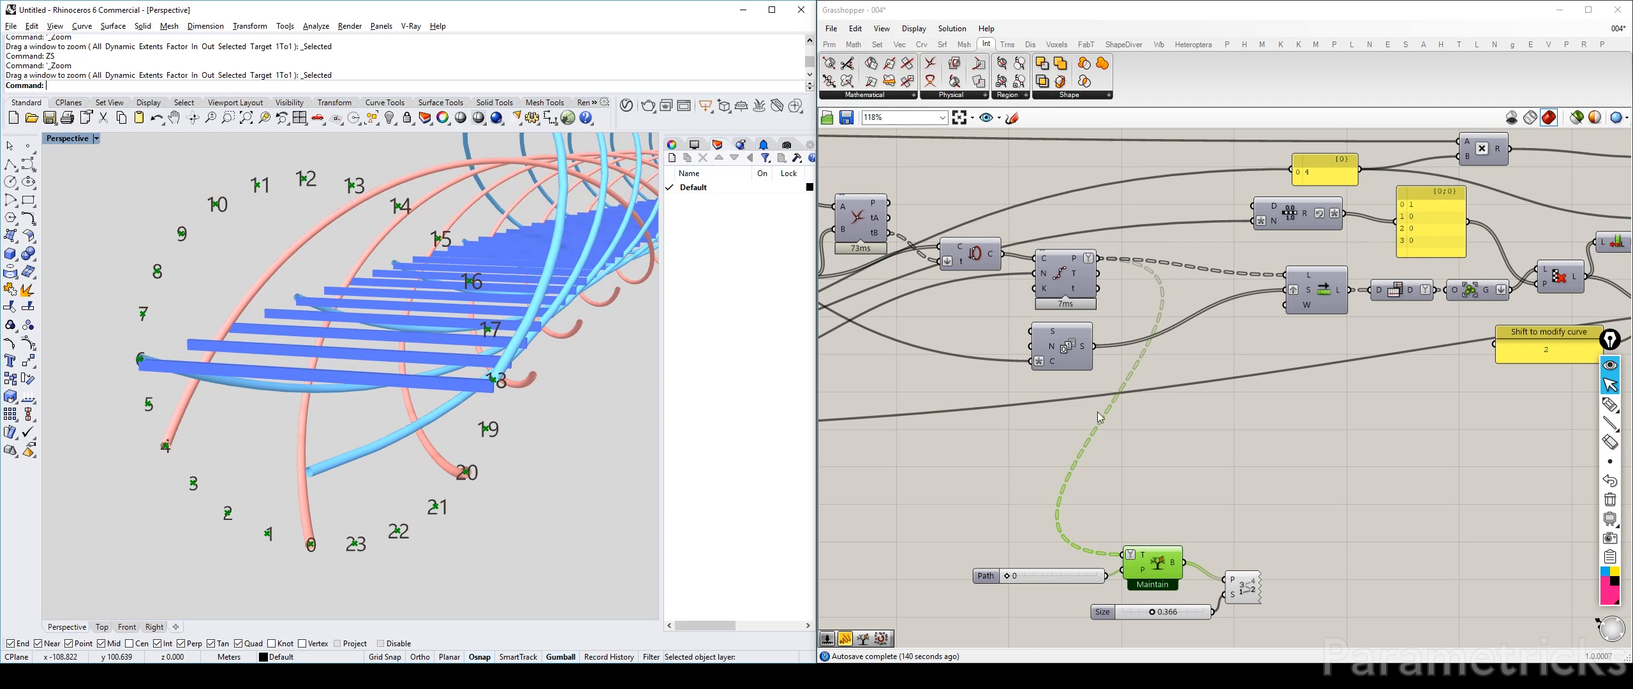
{"action": "left_click", "coordinate": [1077, 268]}
{"action": "scroll", "coordinate": [1078, 268], "scroll_direction": "up", "scroll_amount": 3}
{"action": "scroll", "coordinate": [1079, 268], "scroll_direction": "up", "scroll_amount": 2}
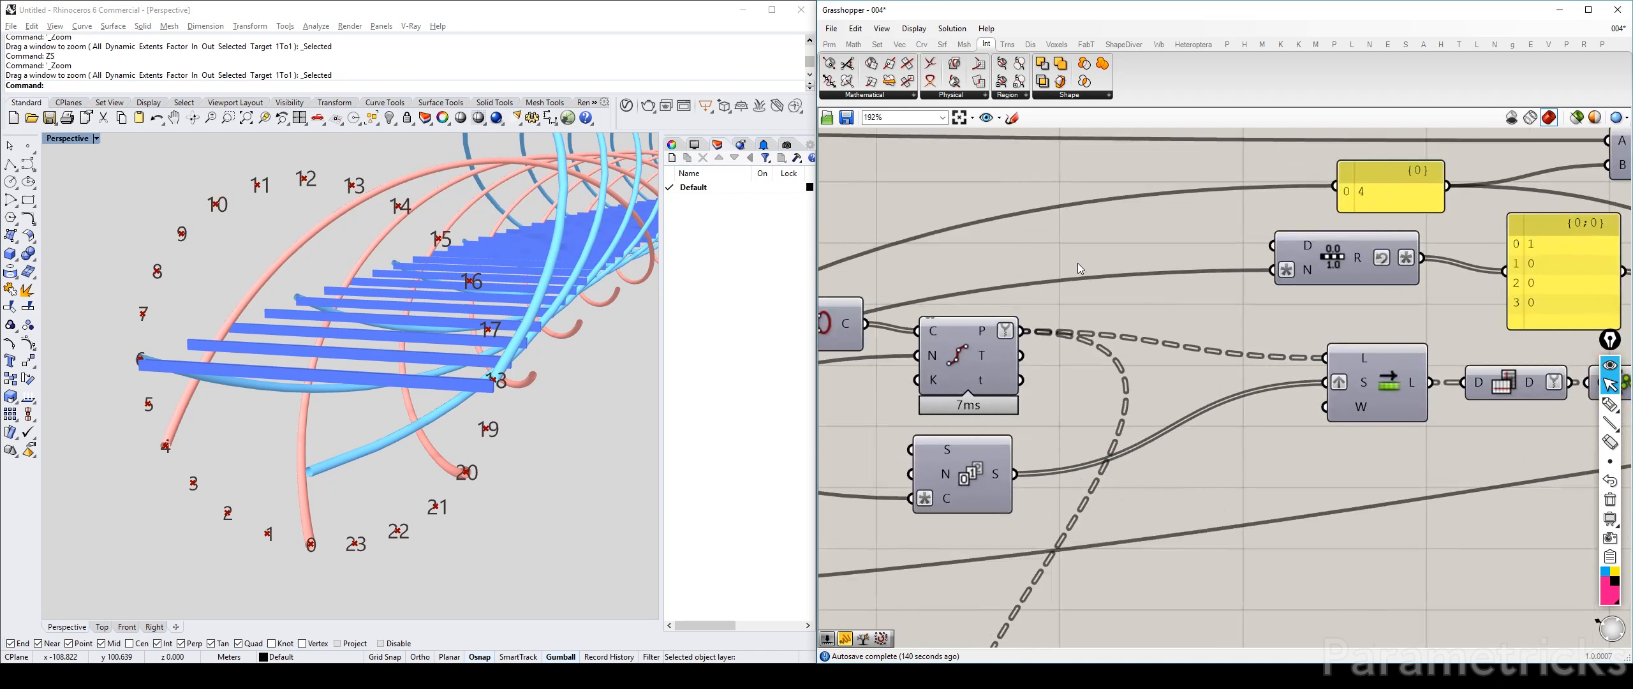
{"action": "left_click", "coordinate": [955, 359]}
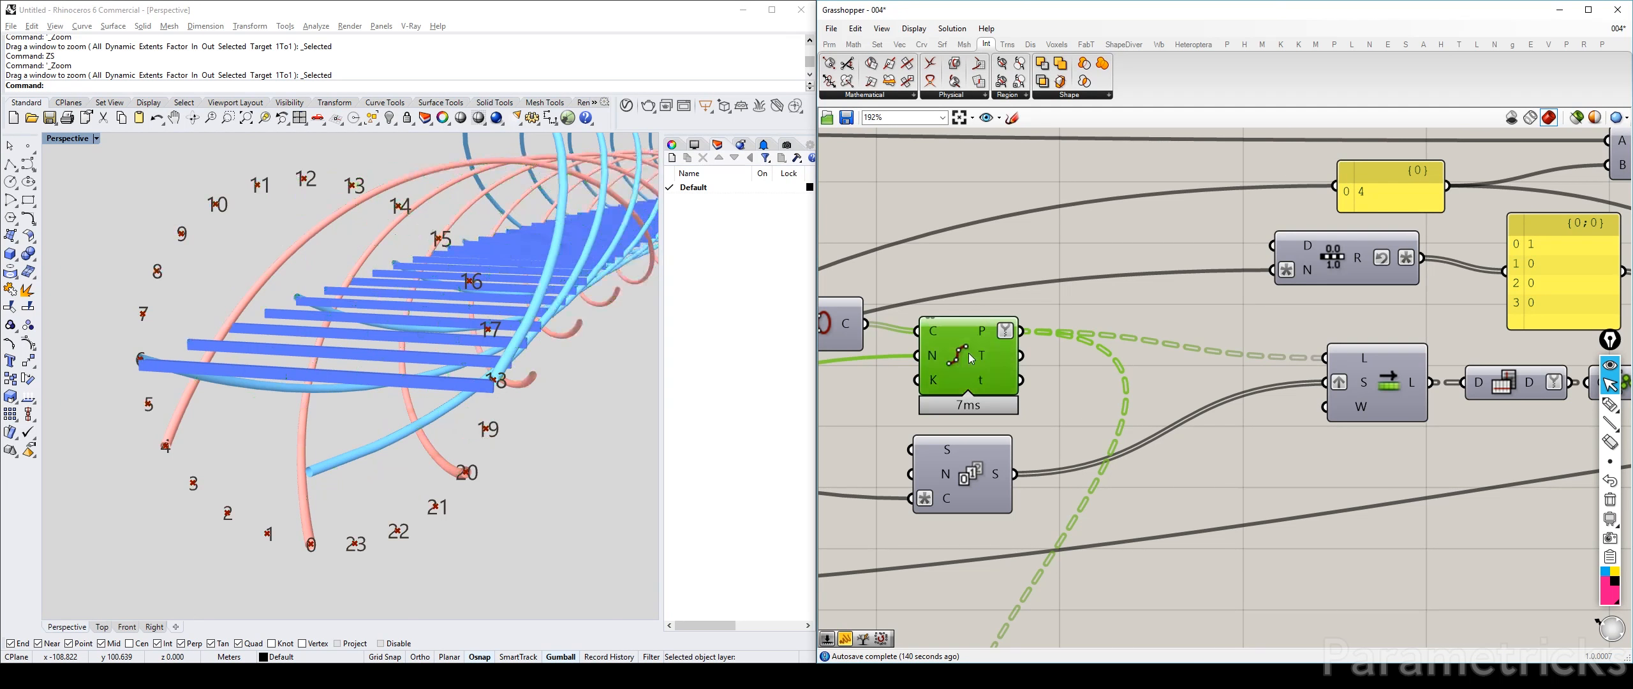
{"action": "double_click", "coordinate": [1199, 473]}
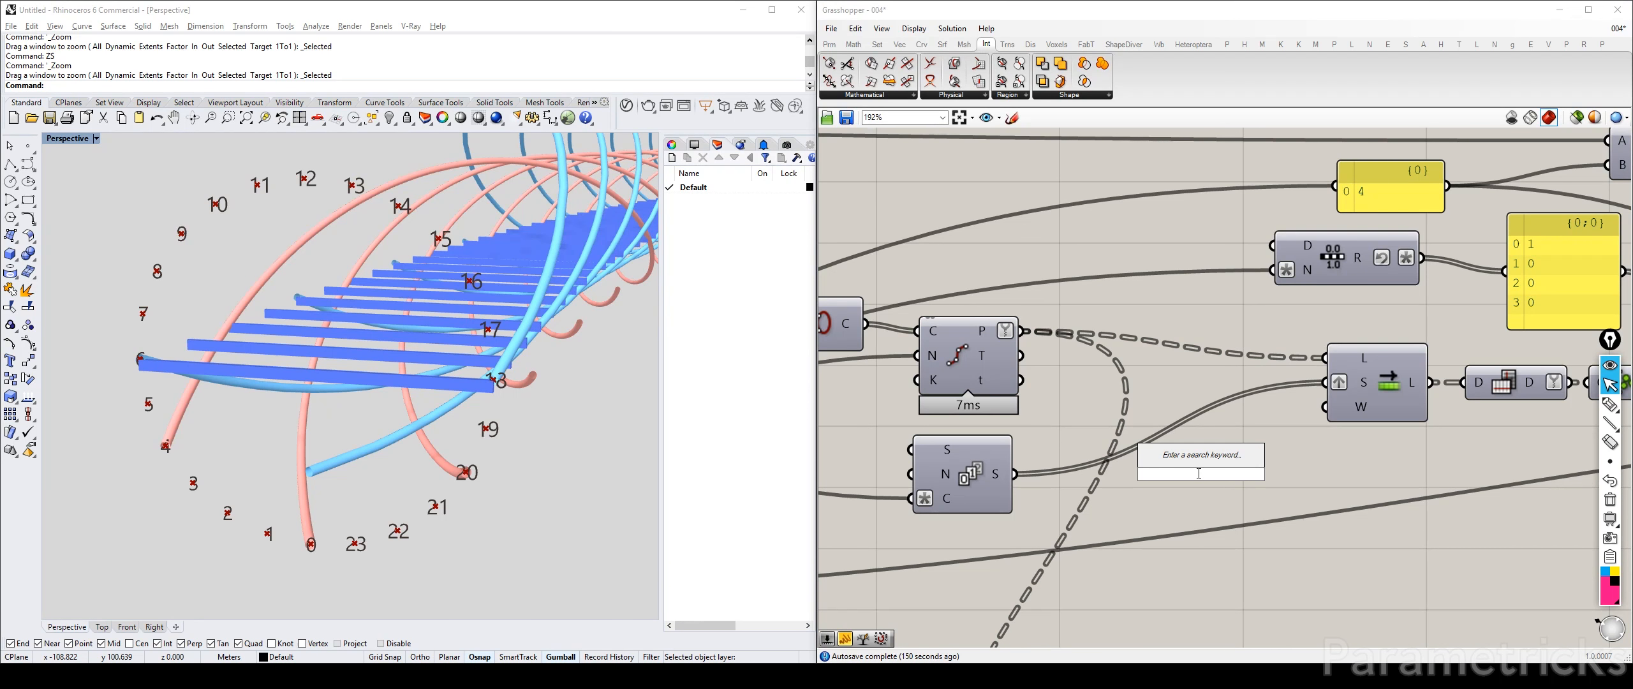
{"action": "type", "text": "EVAL"}
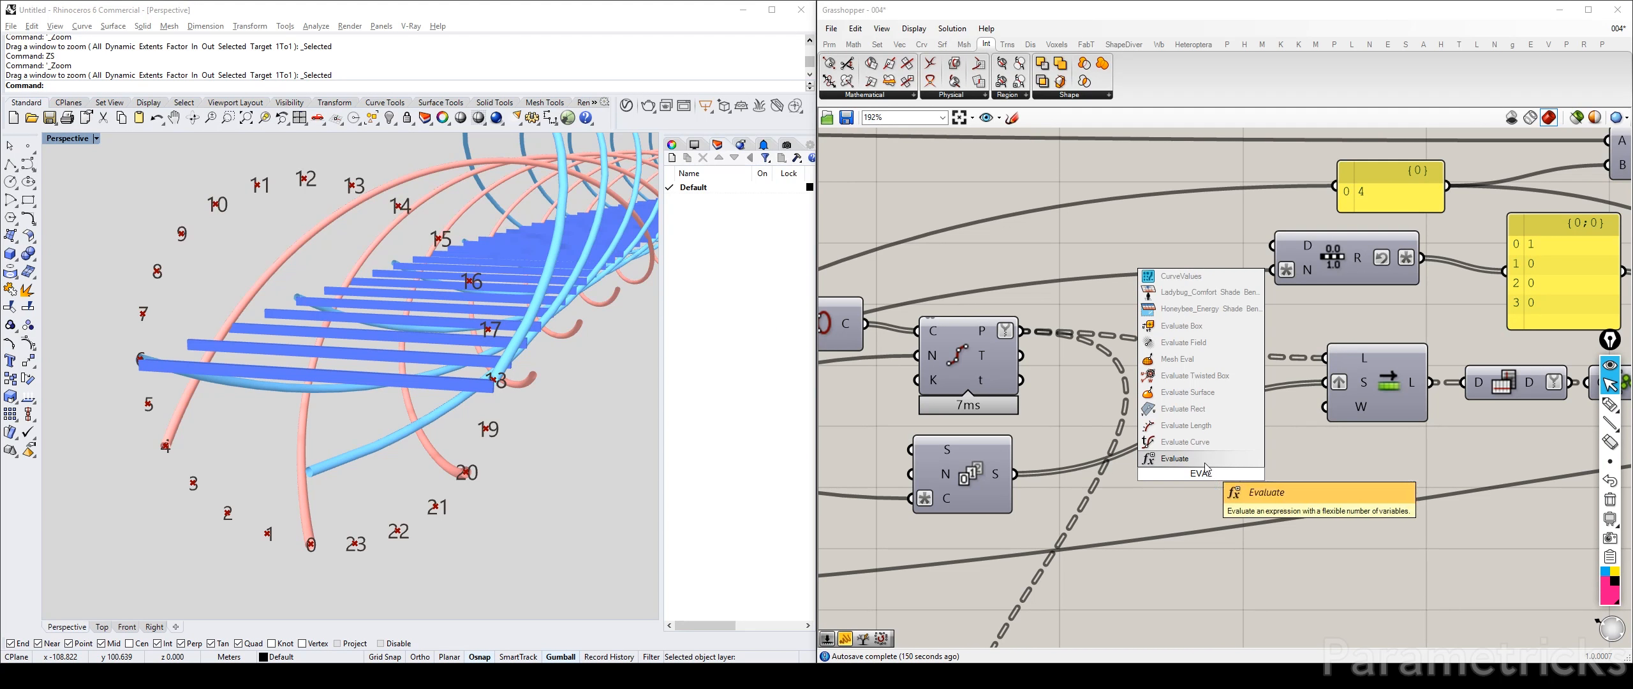
{"action": "key", "text": "Return"}
{"action": "left_click_drag", "start_coordinate": [1209, 471], "coordinate": [1150, 234]}
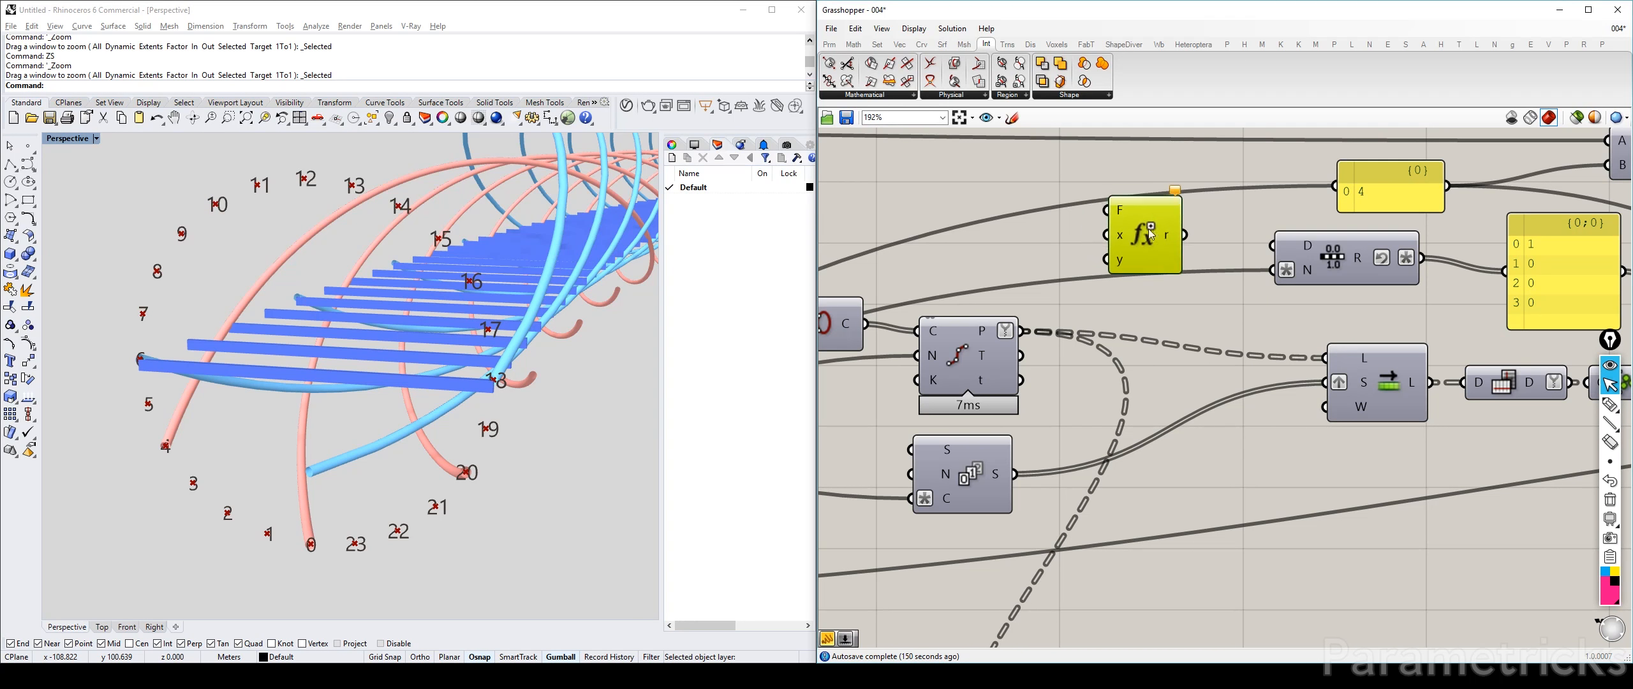
{"action": "right_click_drag", "start_coordinate": [1148, 235], "coordinate": [1363, 256]}
{"action": "right_click_drag", "start_coordinate": [1260, 260], "coordinate": [1073, 288]}
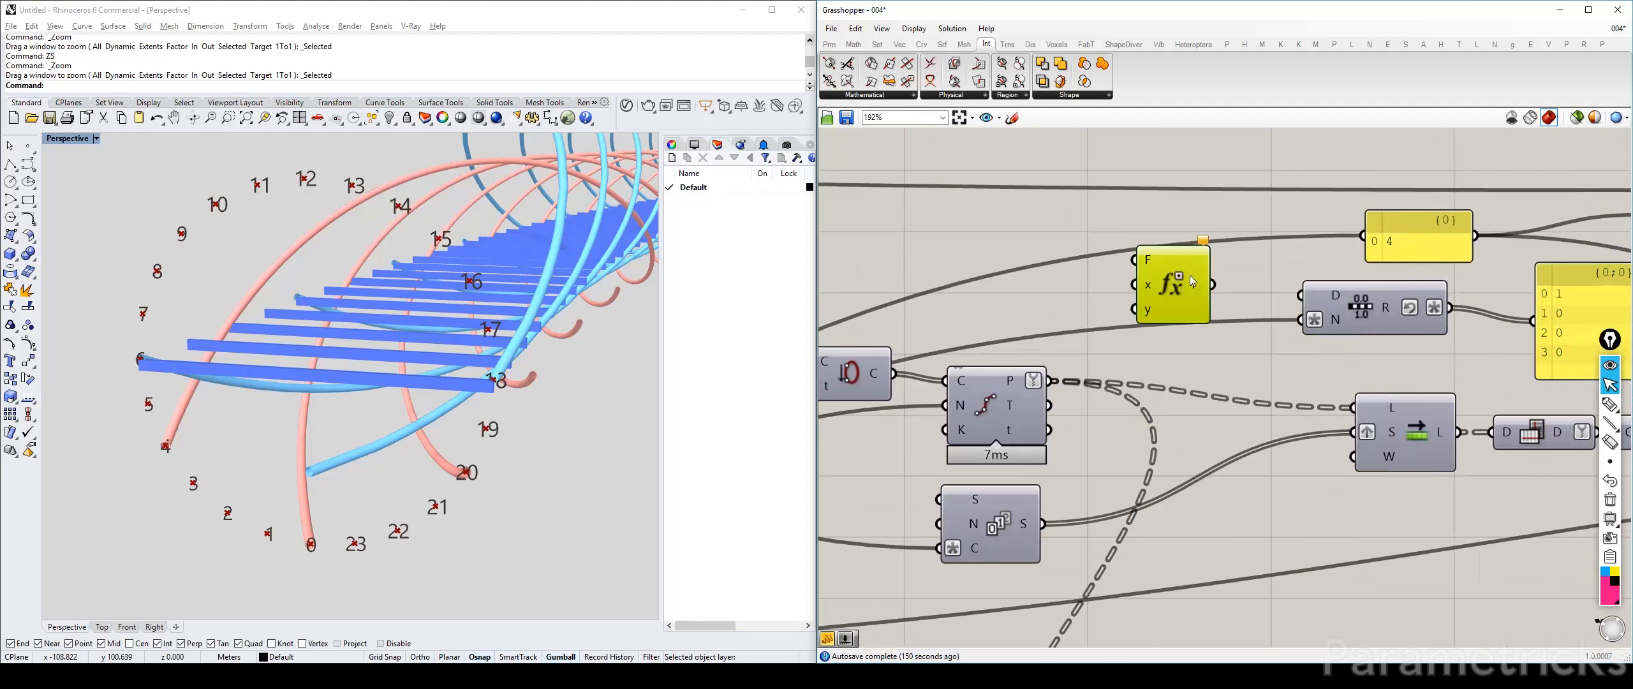
{"action": "right_click", "coordinate": [1152, 265]}
{"action": "left_click", "coordinate": [1199, 391]}
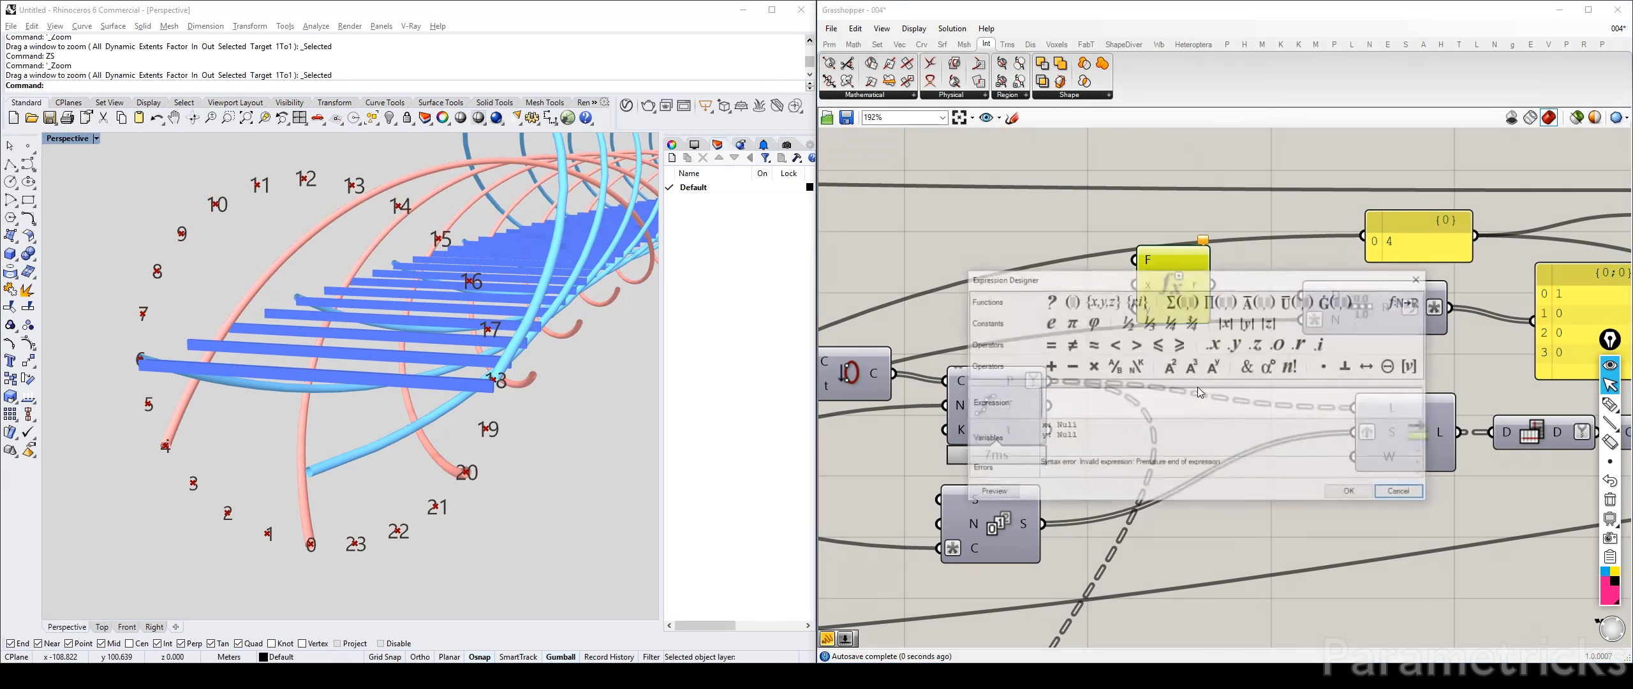
{"action": "left_click", "coordinate": [1402, 493]}
Move Divide Curve closer to the component feeding its curve input and toggle its preview off and on twice
{"action": "right_click_drag", "start_coordinate": [1084, 440], "coordinate": [1304, 376]}
{"action": "left_click_drag", "start_coordinate": [1209, 341], "coordinate": [1123, 297]}
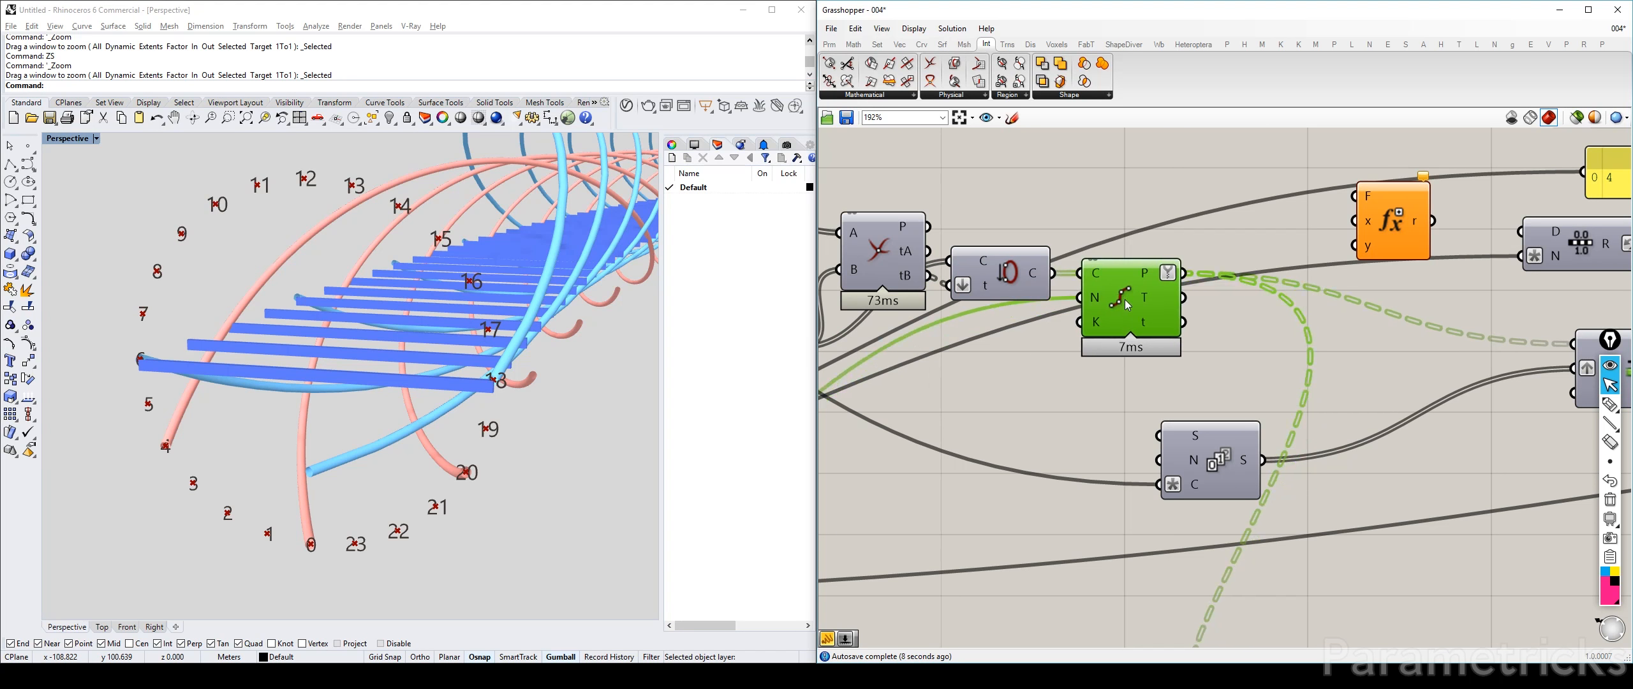
{"action": "key", "text": "ctrl+q"}
{"action": "key", "text": "ctrl+q"}
{"action": "key", "text": "ctrl+q"}
{"action": "key", "text": "ctrl+q"}
Connect the points output of Divide Curve to the x input of Evaluate and bring Evaluate closer
{"action": "right_click_drag", "start_coordinate": [1131, 272], "coordinate": [1118, 336]}
{"action": "left_click", "coordinate": [1106, 247]}
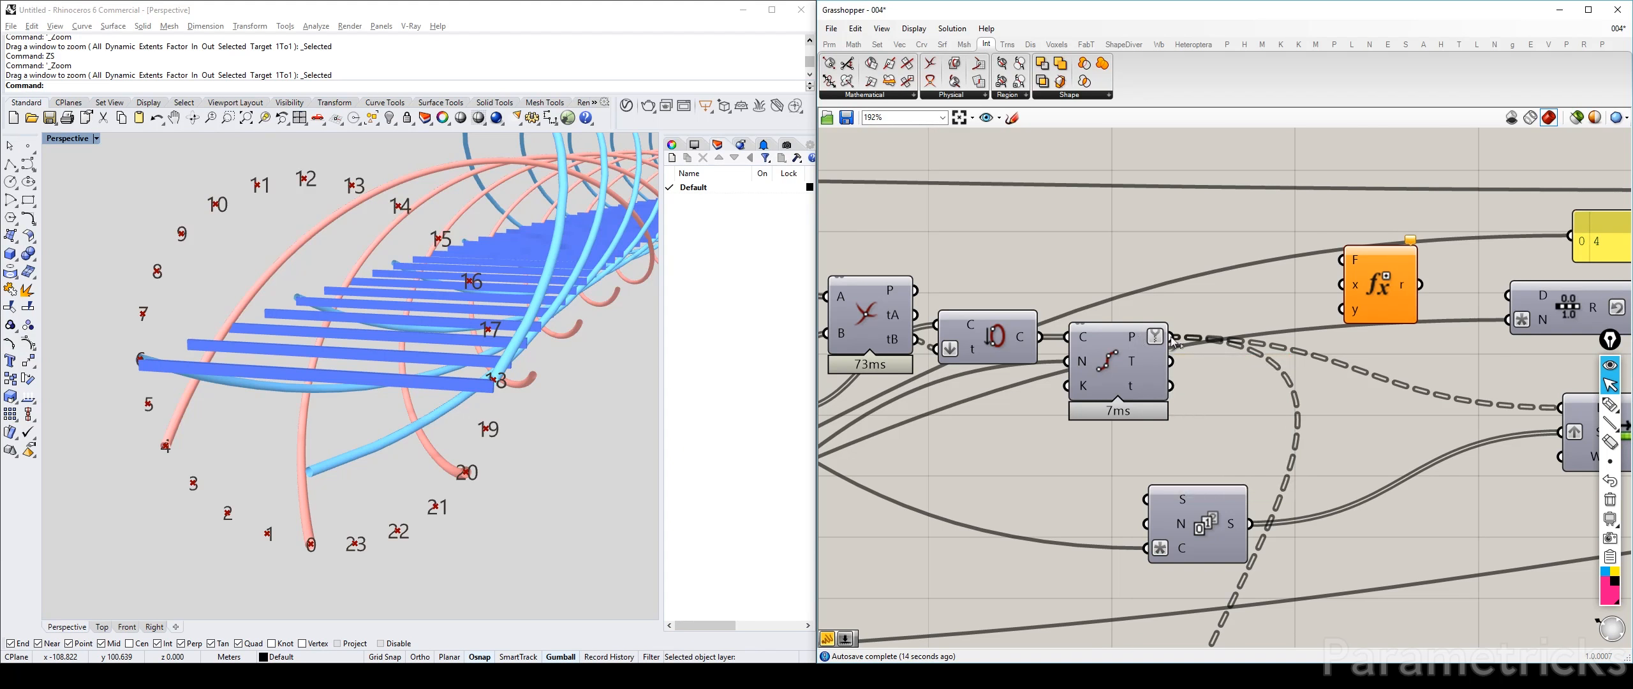
{"action": "left_click_drag", "start_coordinate": [1173, 342], "coordinate": [1298, 263]}
{"action": "left_click", "coordinate": [1229, 223]}
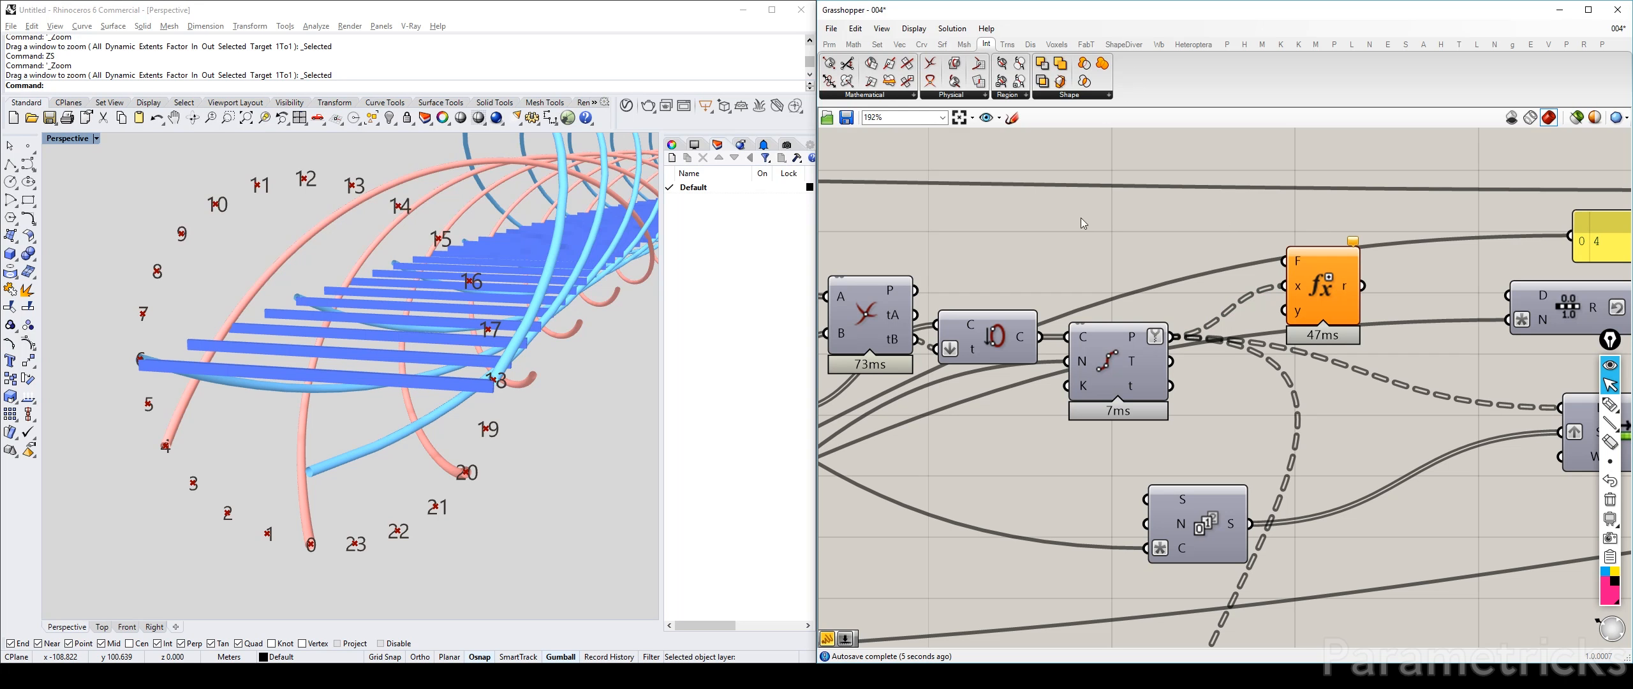
Mark a reference point on the first deck beam, arrows above and below it, and the circle part above the deck, and clear the marks
{"action": "left_click", "coordinate": [625, 337]}
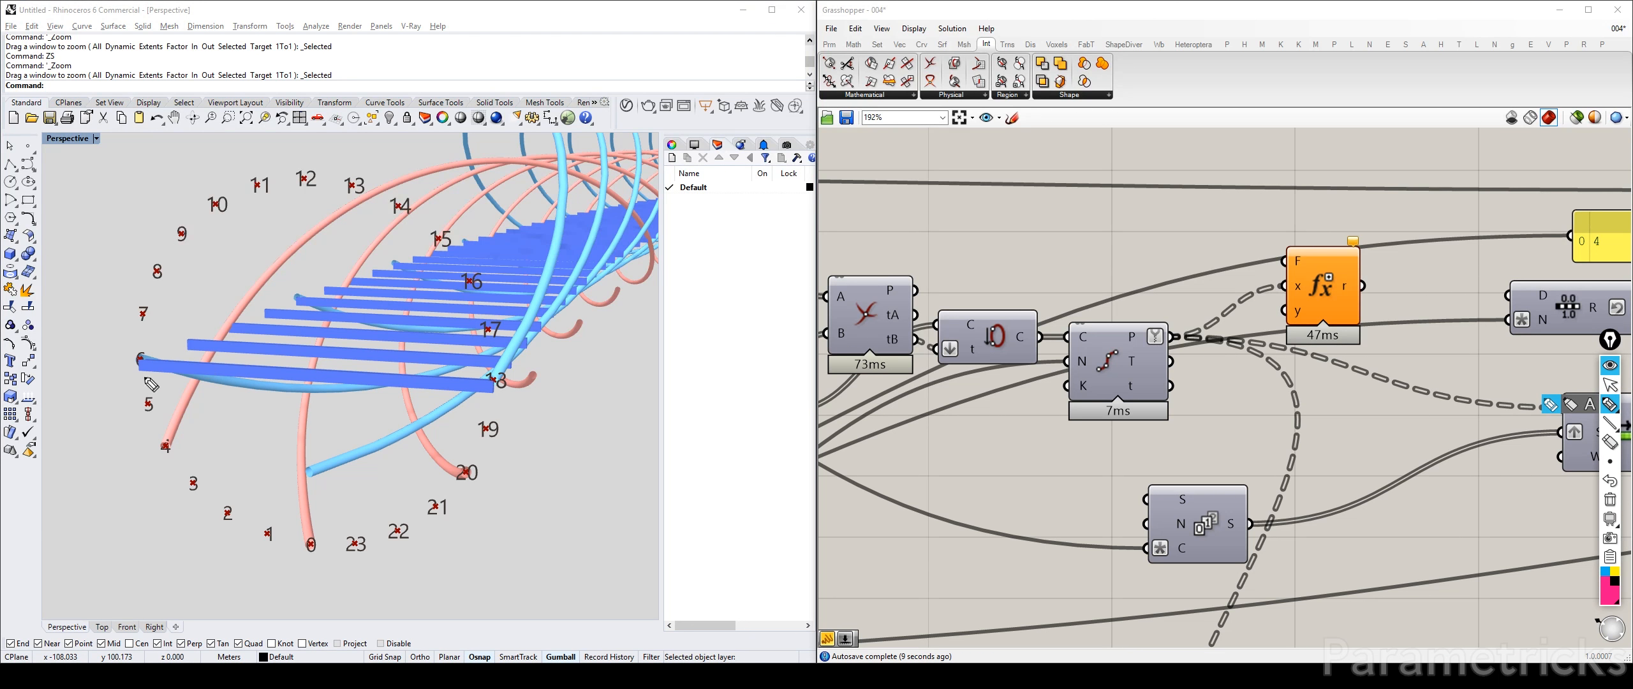
{"action": "left_click", "coordinate": [324, 368]}
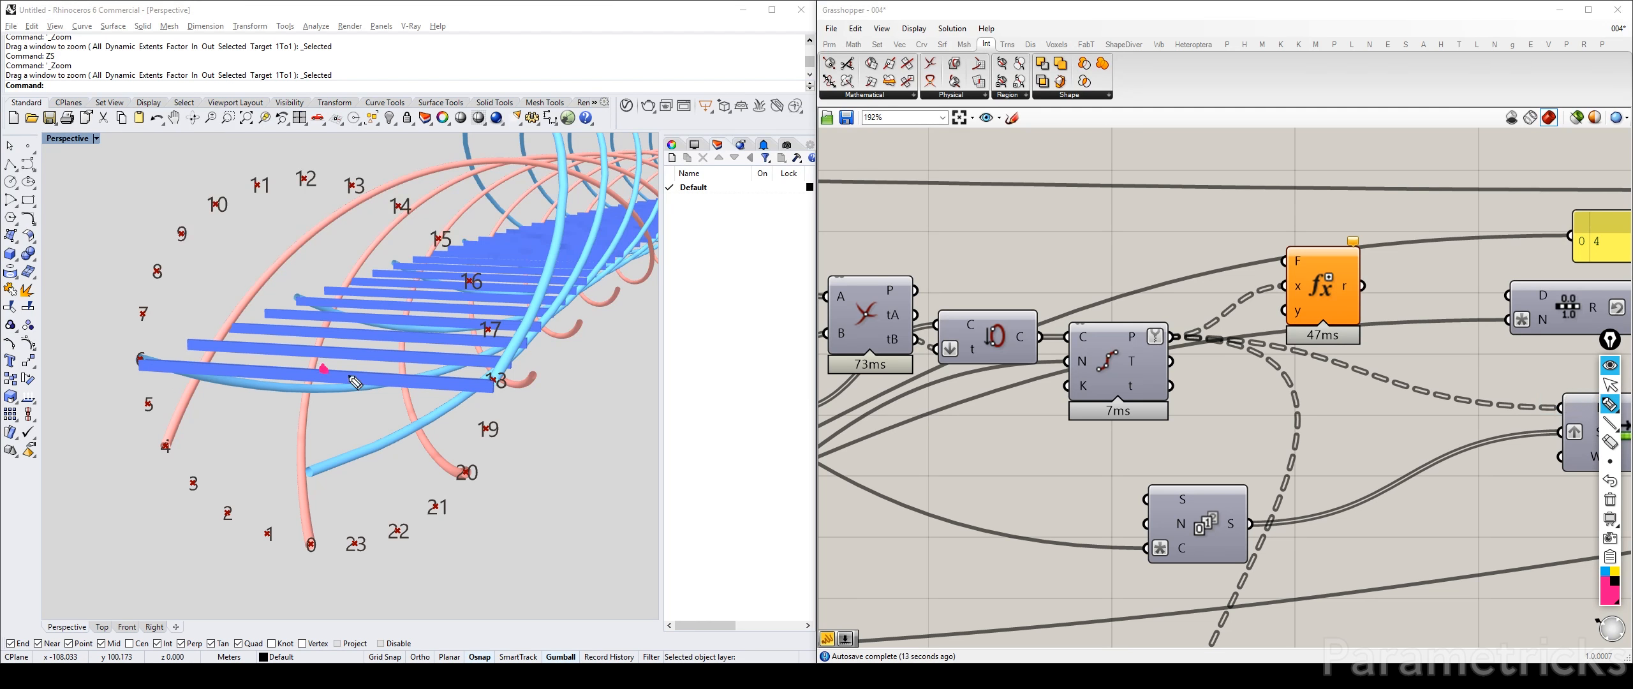
{"action": "left_click_drag", "start_coordinate": [1079, 408], "coordinate": [853, 415]}
{"action": "left_click_drag", "start_coordinate": [898, 376], "coordinate": [877, 427]}
{"action": "left_click_drag", "start_coordinate": [380, 365], "coordinate": [383, 301]}
{"action": "left_click_drag", "start_coordinate": [360, 314], "coordinate": [394, 314]}
{"action": "left_click_drag", "start_coordinate": [365, 391], "coordinate": [362, 462]}
{"action": "left_click_drag", "start_coordinate": [342, 433], "coordinate": [369, 454]}
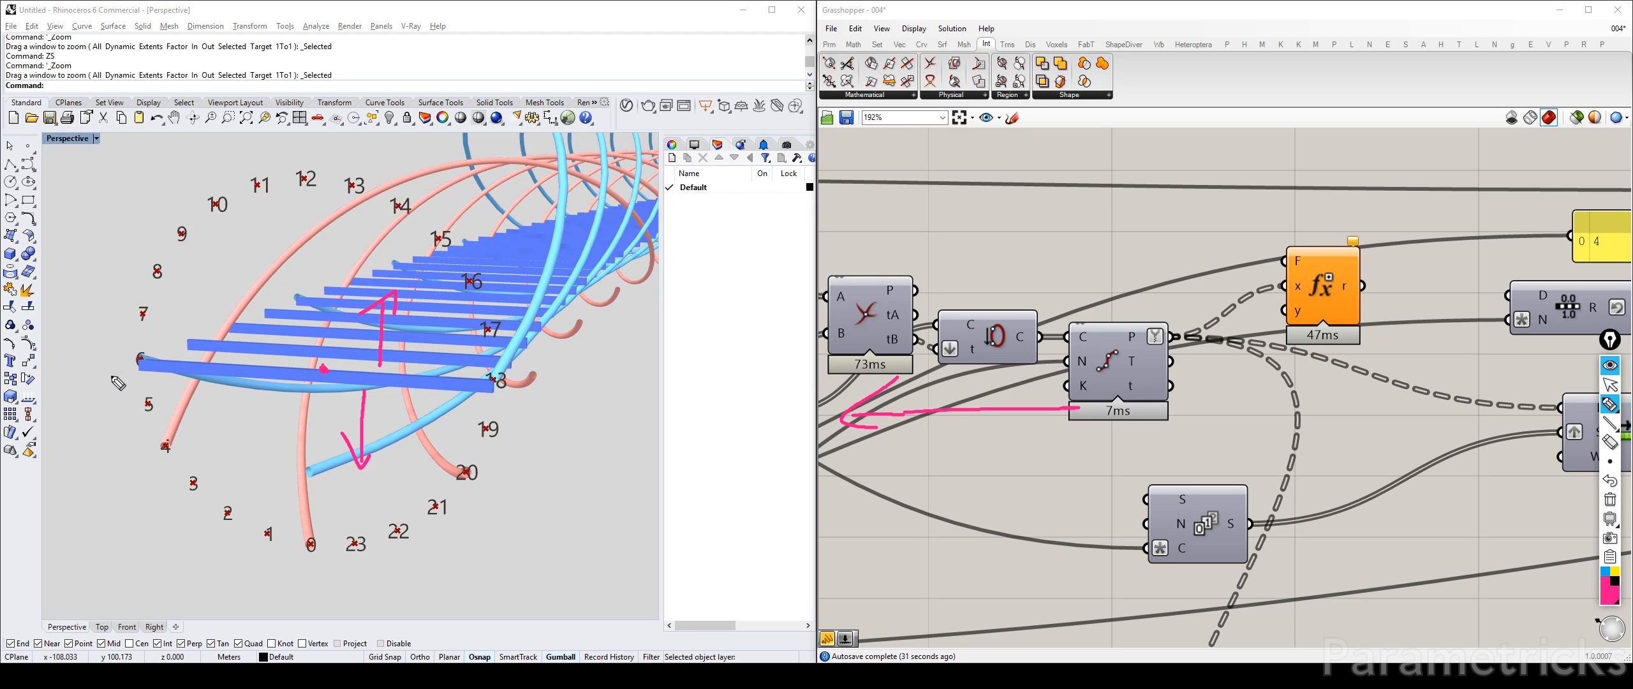
{"action": "mouse_move", "coordinate": [112, 376]}
{"action": "left_mouse_down"}
{"action": "mouse_move", "coordinate": [428, 399]}
{"action": "mouse_move", "coordinate": [527, 345]}
{"action": "mouse_move", "coordinate": [450, 164]}
{"action": "mouse_move", "coordinate": [150, 175]}
{"action": "mouse_move", "coordinate": [101, 387]}
{"action": "mouse_move", "coordinate": [112, 376]}
{"action": "left_mouse_up"}
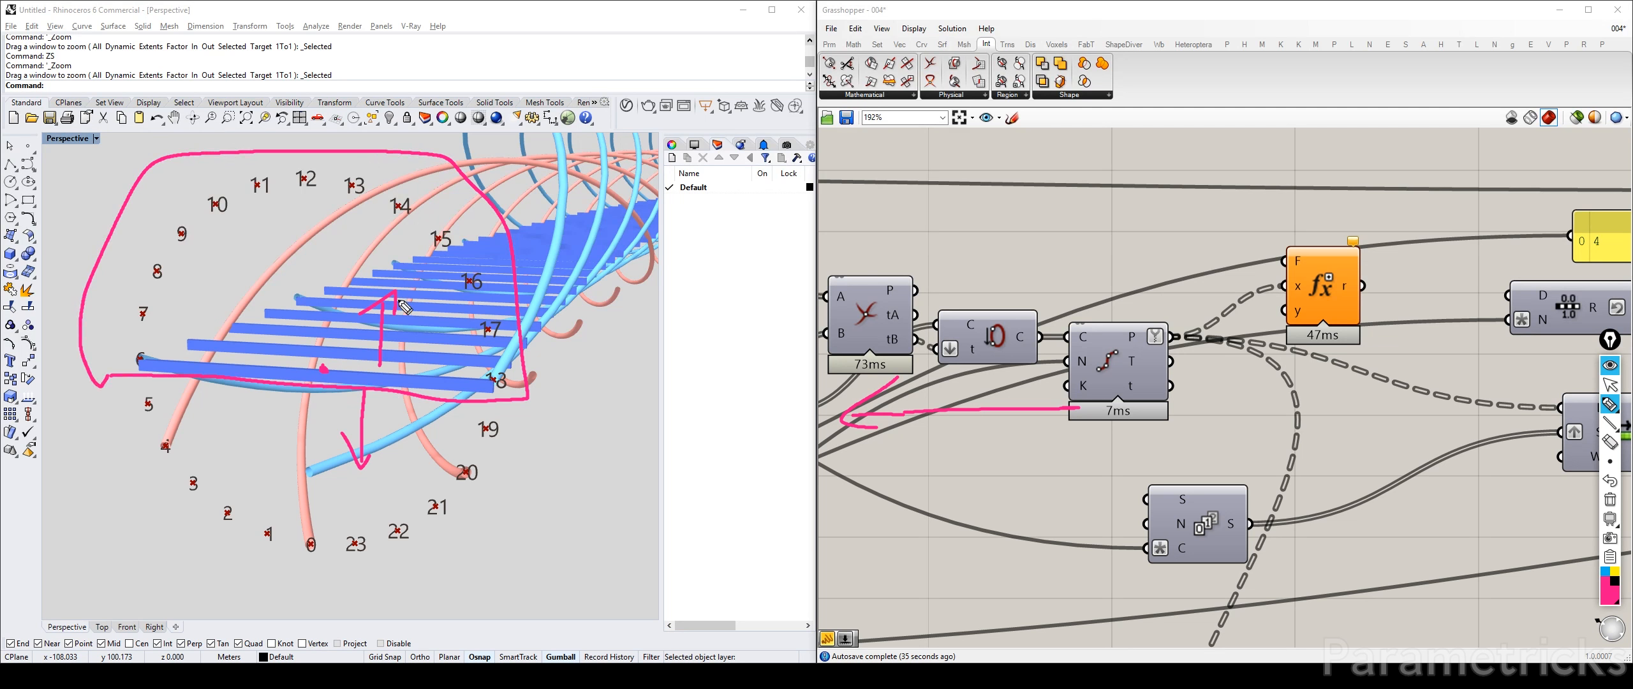
{"action": "mouse_move", "coordinate": [335, 376]}
{"action": "left_mouse_down"}
{"action": "mouse_move", "coordinate": [305, 380]}
{"action": "mouse_move", "coordinate": [298, 344]}
{"action": "left_mouse_up"}
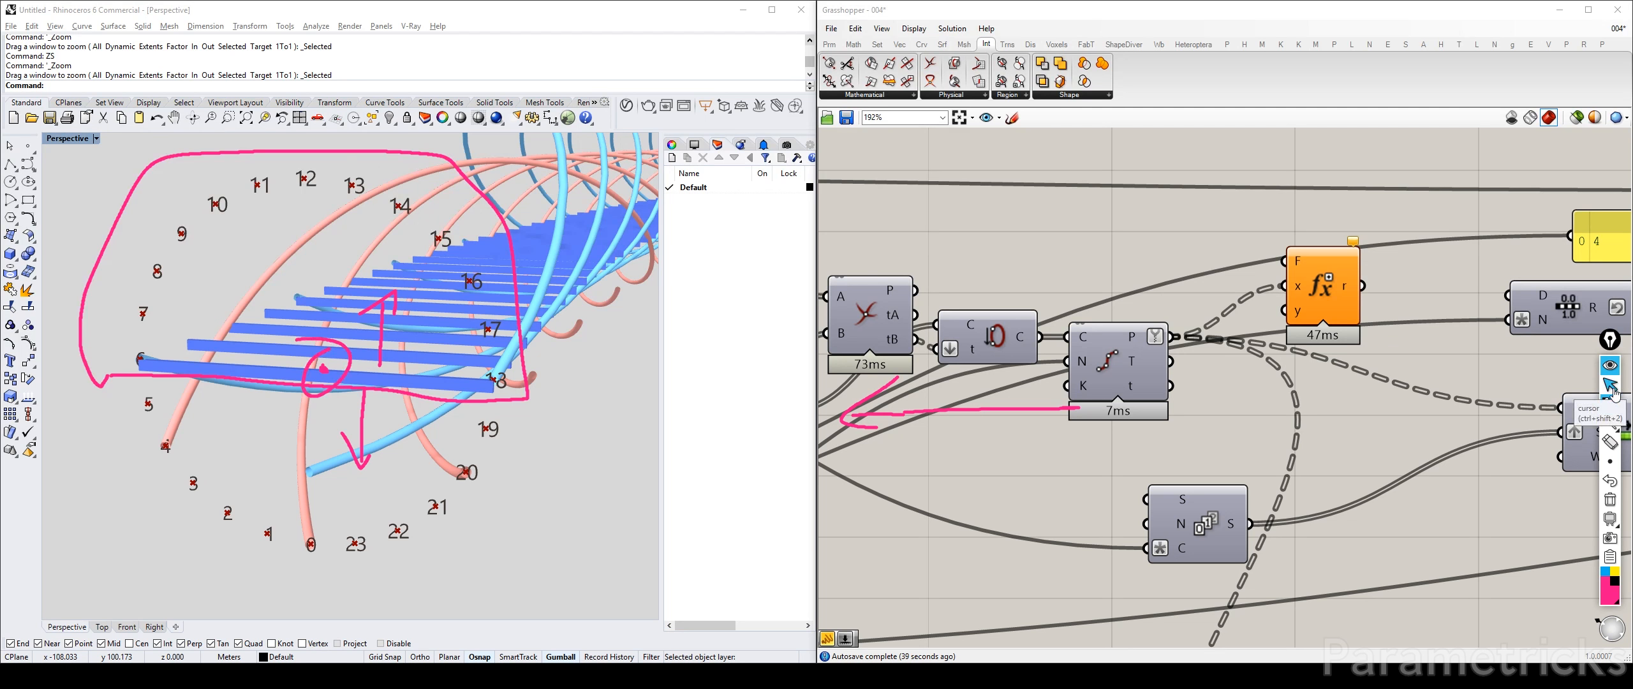
{"action": "left_click", "coordinate": [1611, 501]}
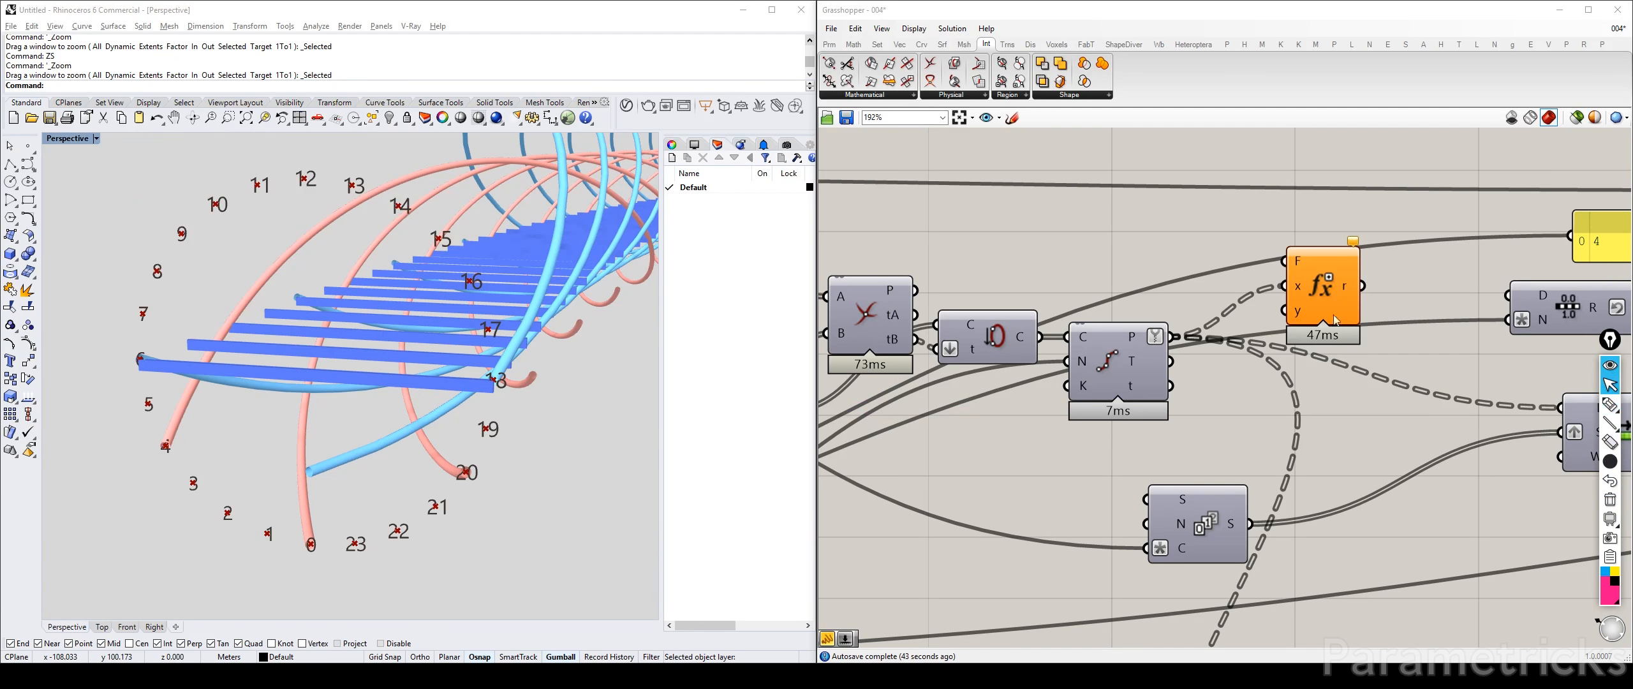
{"action": "left_click", "coordinate": [1610, 384]}
Duplicate the List Item component, feed it the points evaluated on the I-beam lines, and flatten its list input
{"action": "right_click_drag", "start_coordinate": [1071, 263], "coordinate": [1524, 251]}
{"action": "right_click_drag", "start_coordinate": [1021, 293], "coordinate": [1356, 290]}
{"action": "mouse_move", "coordinate": [920, 334]}
{"action": "right_mouse_down"}
{"action": "mouse_move", "coordinate": [1179, 308]}
{"action": "mouse_move", "coordinate": [1004, 329]}
{"action": "right_mouse_up"}
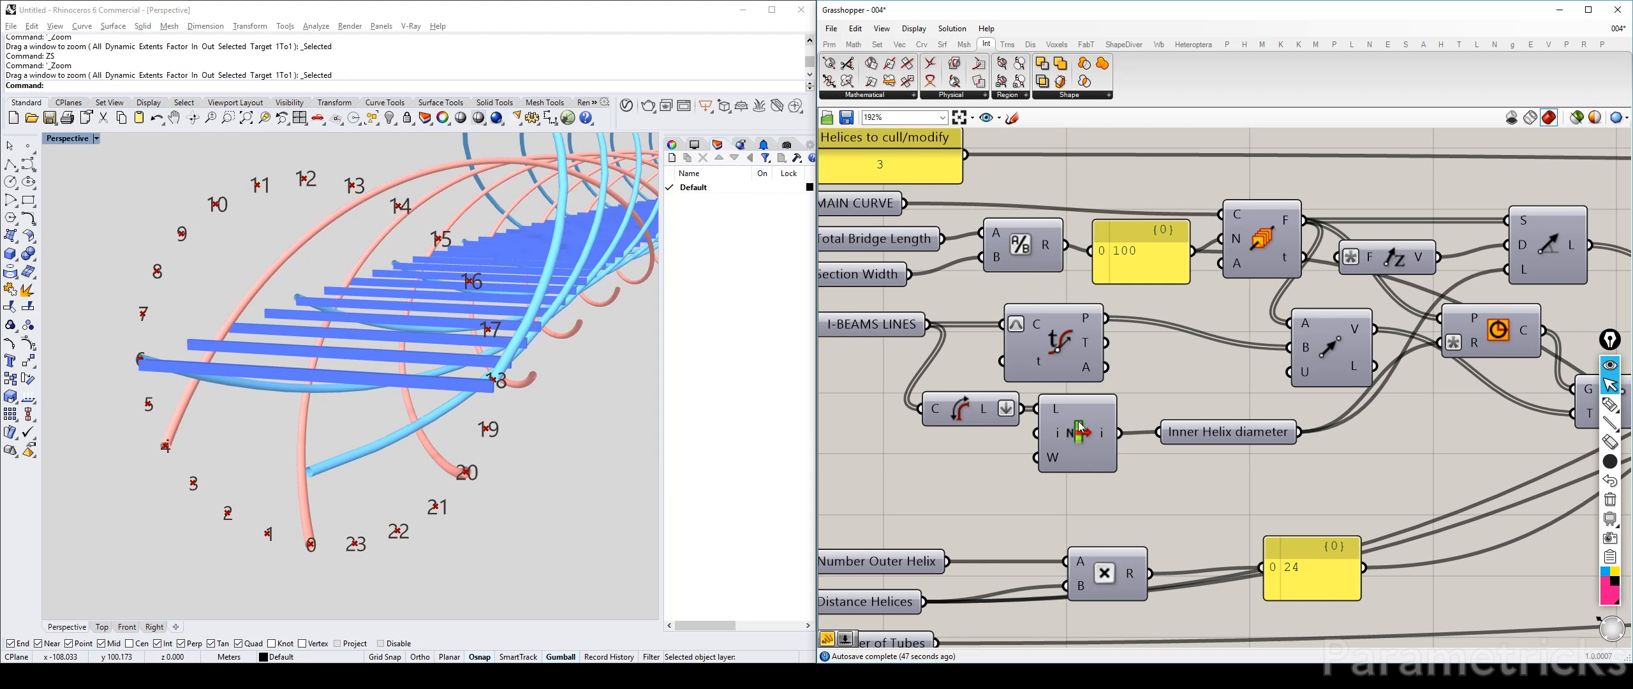
{"action": "left_click_drag", "start_coordinate": [1082, 449], "coordinate": [1186, 384], "text": "alt"}
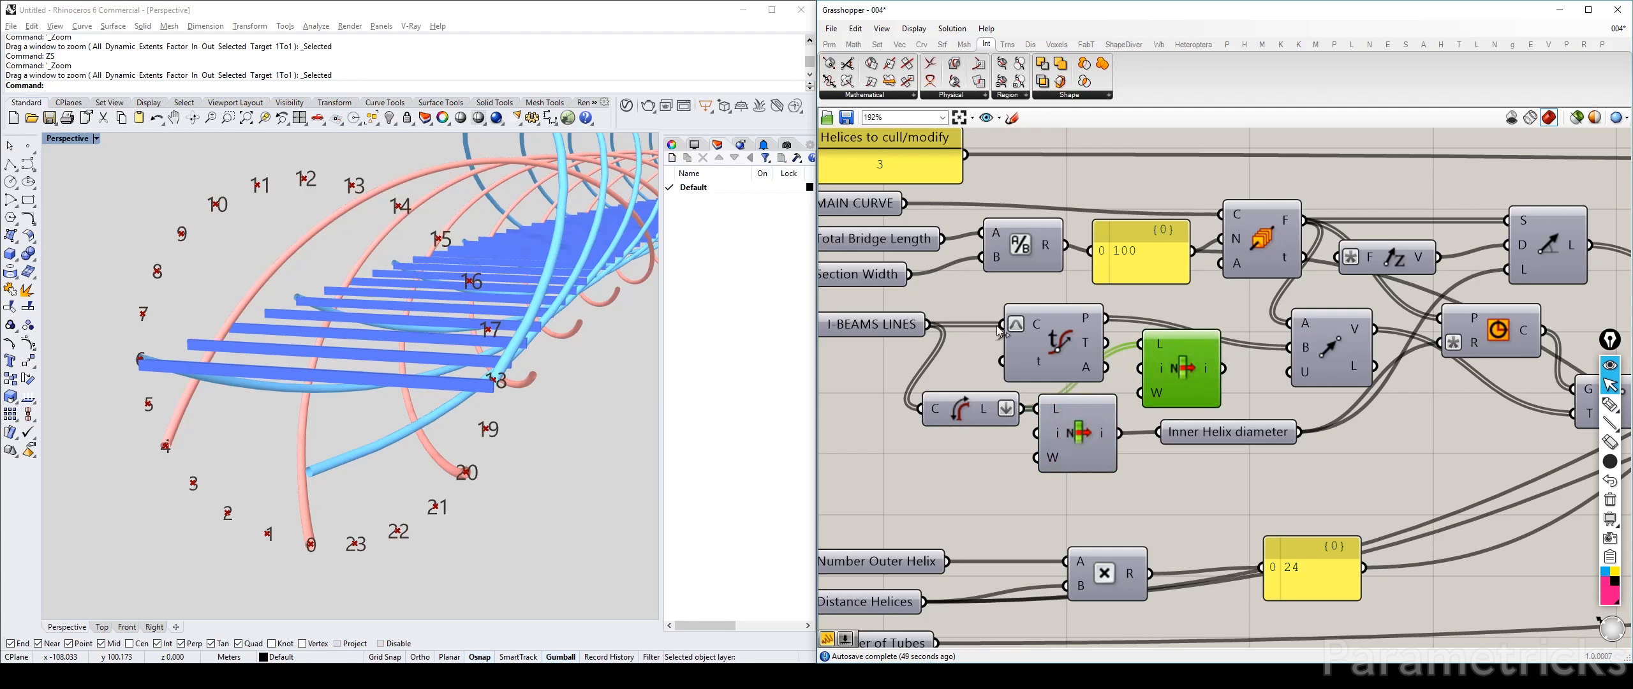
{"action": "left_click_drag", "start_coordinate": [1082, 324], "coordinate": [1045, 324]}
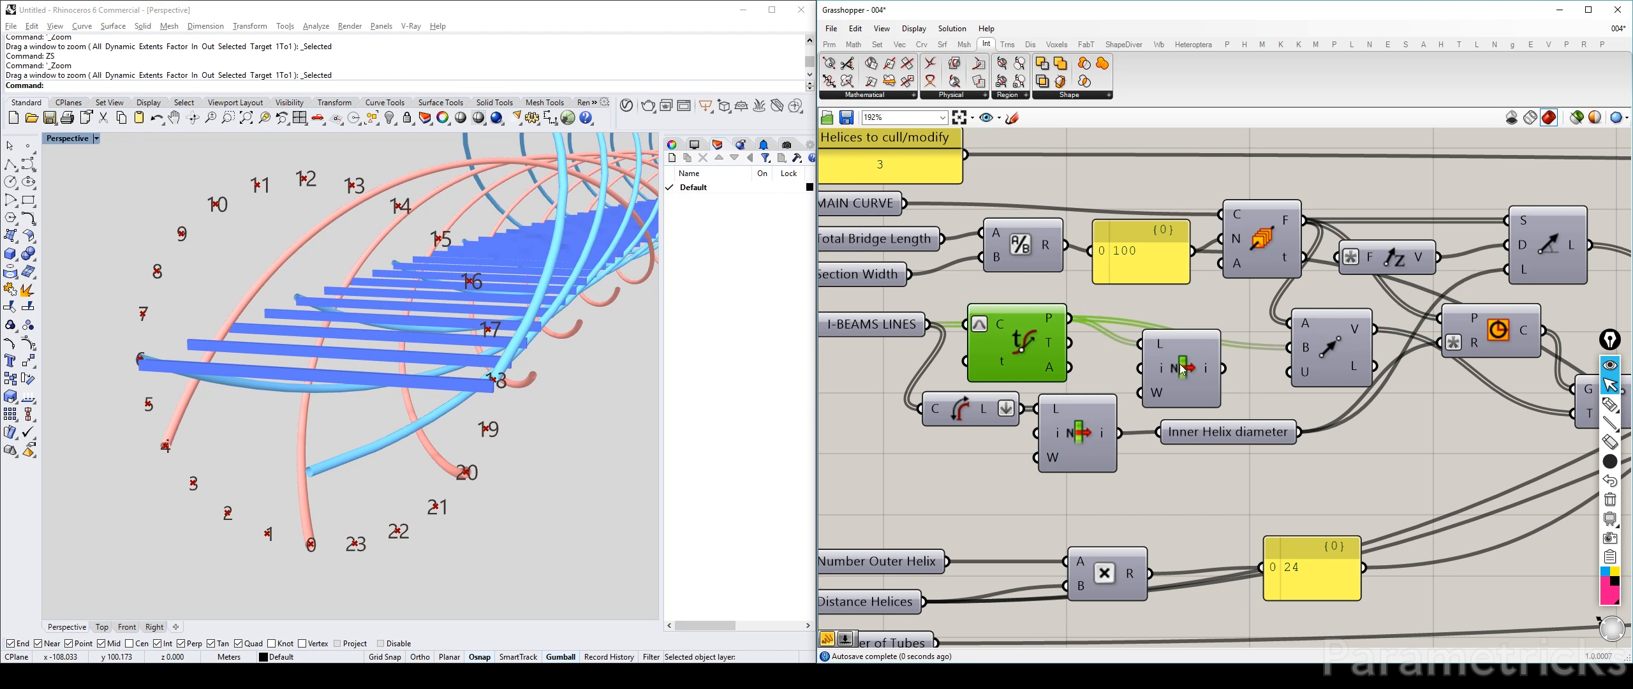
{"action": "left_click_drag", "start_coordinate": [1176, 368], "coordinate": [1250, 168]}
{"action": "right_click_drag", "start_coordinate": [1248, 164], "coordinate": [1188, 338]}
{"action": "right_click", "coordinate": [1163, 316]}
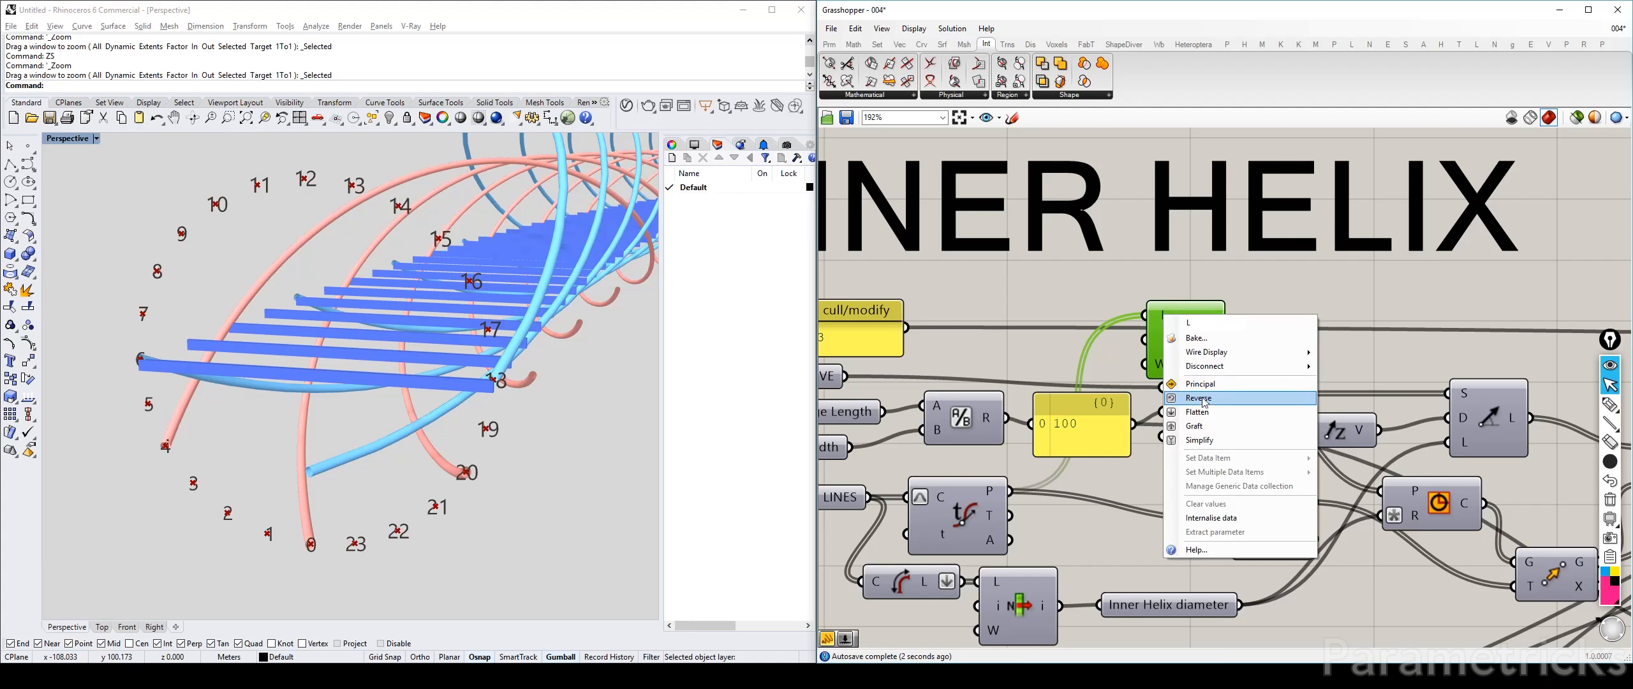
{"action": "left_click", "coordinate": [1193, 412]}
Enable the duplicated List Item's preview and move it along the canvas to sit near the Evaluate component
{"action": "middle_click", "coordinate": [1185, 343]}
{"action": "left_click", "coordinate": [1207, 317]}
{"action": "left_click_drag", "start_coordinate": [1173, 334], "coordinate": [1499, 354]}
{"action": "right_click_drag", "start_coordinate": [1499, 354], "coordinate": [995, 356]}
{"action": "left_click_drag", "start_coordinate": [995, 356], "coordinate": [1287, 373]}
{"action": "right_click_drag", "start_coordinate": [1287, 372], "coordinate": [1012, 373]}
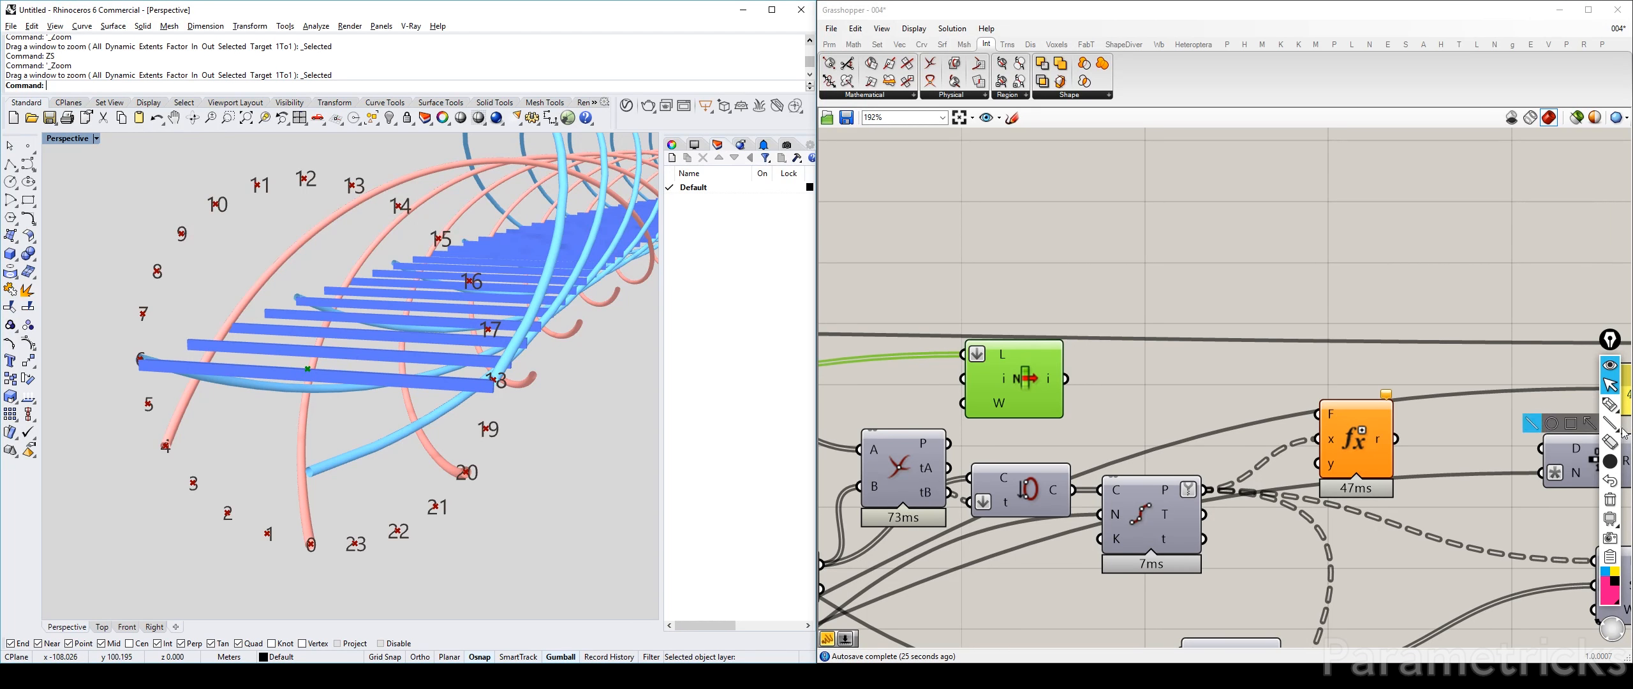
Mark the first beam's midpoint and circle point 18, draw a line through both labelled Z, and clear the marks
{"action": "left_click", "coordinate": [1610, 404]}
{"action": "left_click", "coordinate": [307, 370]}
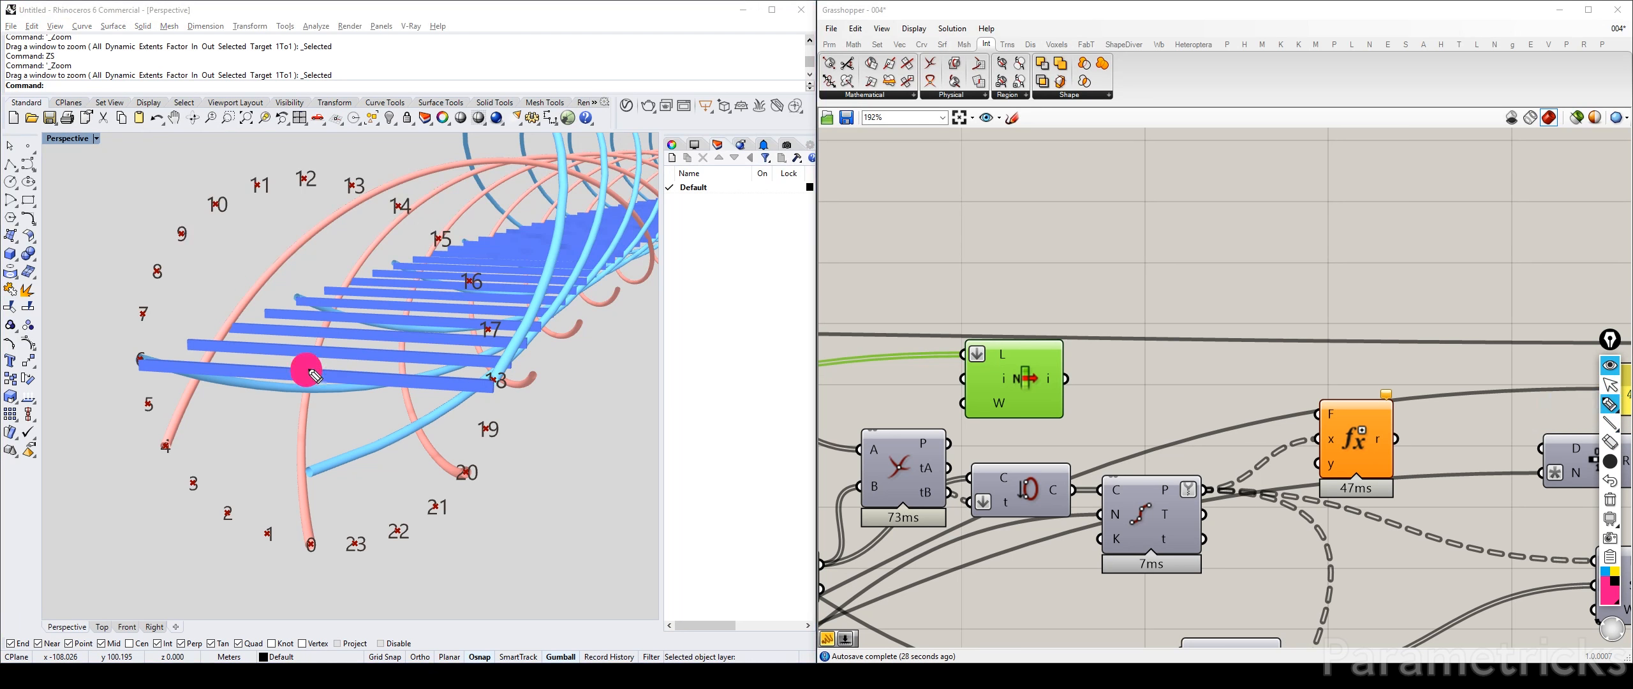
{"action": "left_click_drag", "start_coordinate": [497, 378], "coordinate": [485, 378]}
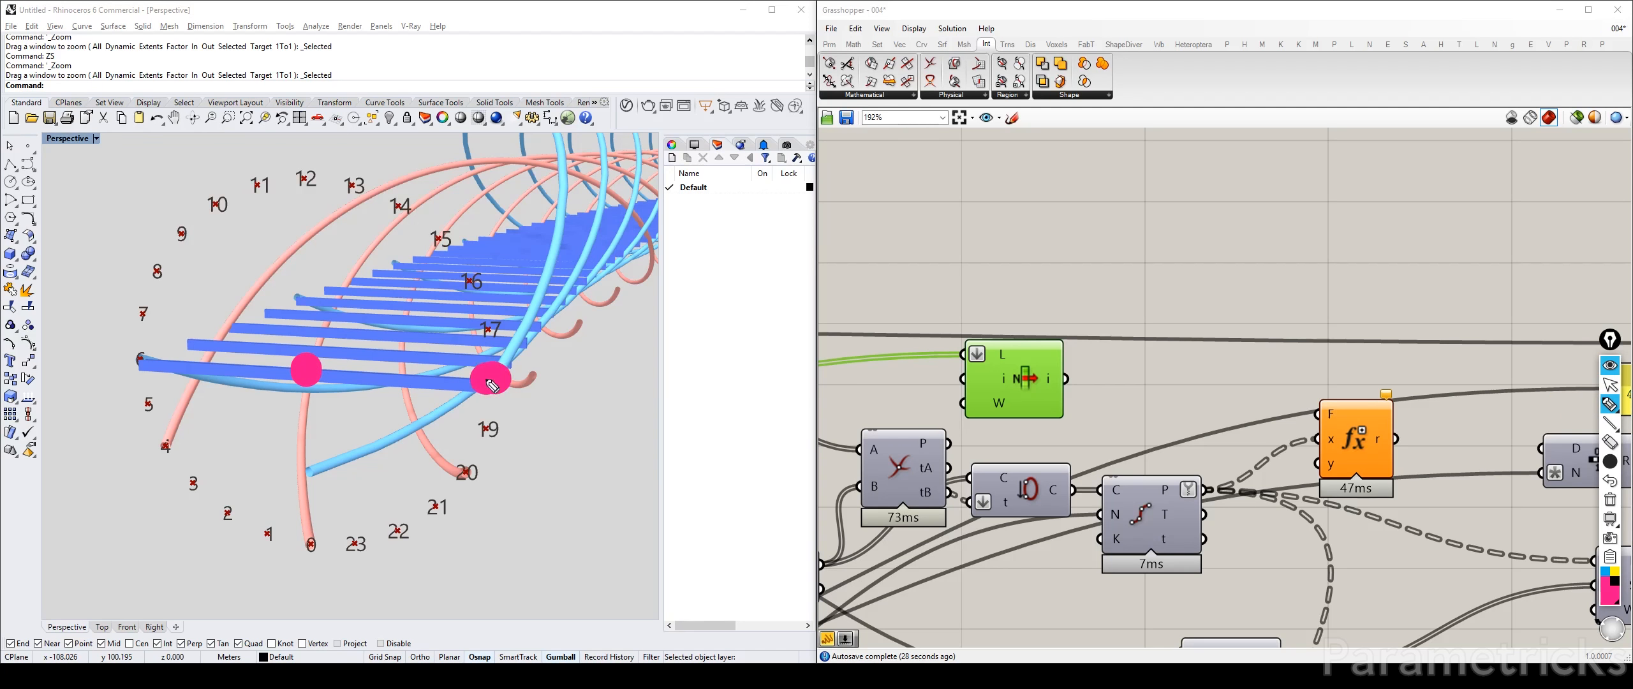
{"action": "left_click", "coordinate": [1608, 459]}
{"action": "left_click", "coordinate": [1527, 458]}
{"action": "left_click_drag", "start_coordinate": [240, 362], "coordinate": [577, 386]}
{"action": "left_click_drag", "start_coordinate": [577, 383], "coordinate": [604, 395]}
{"action": "left_click", "coordinate": [1610, 442]}
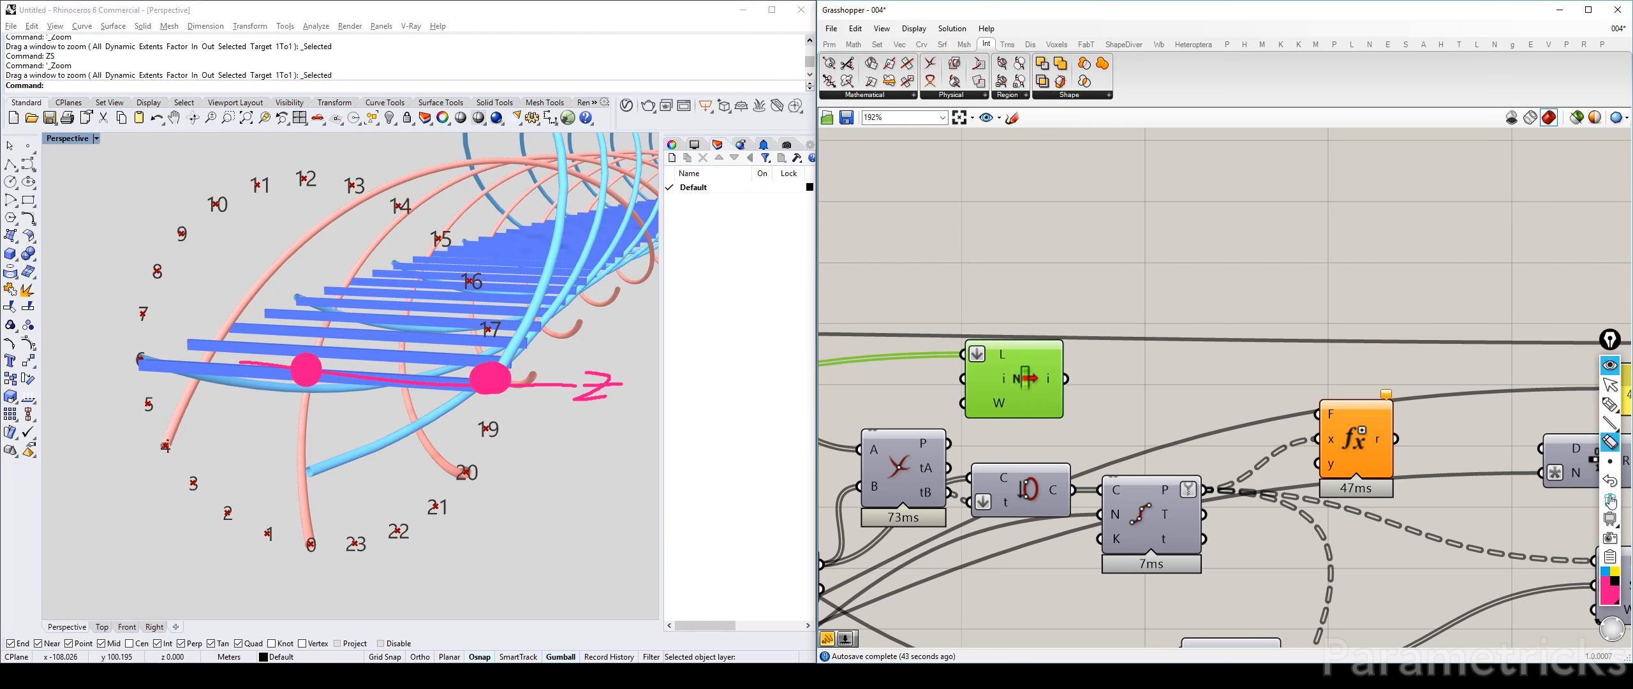
{"action": "left_click", "coordinate": [1610, 501]}
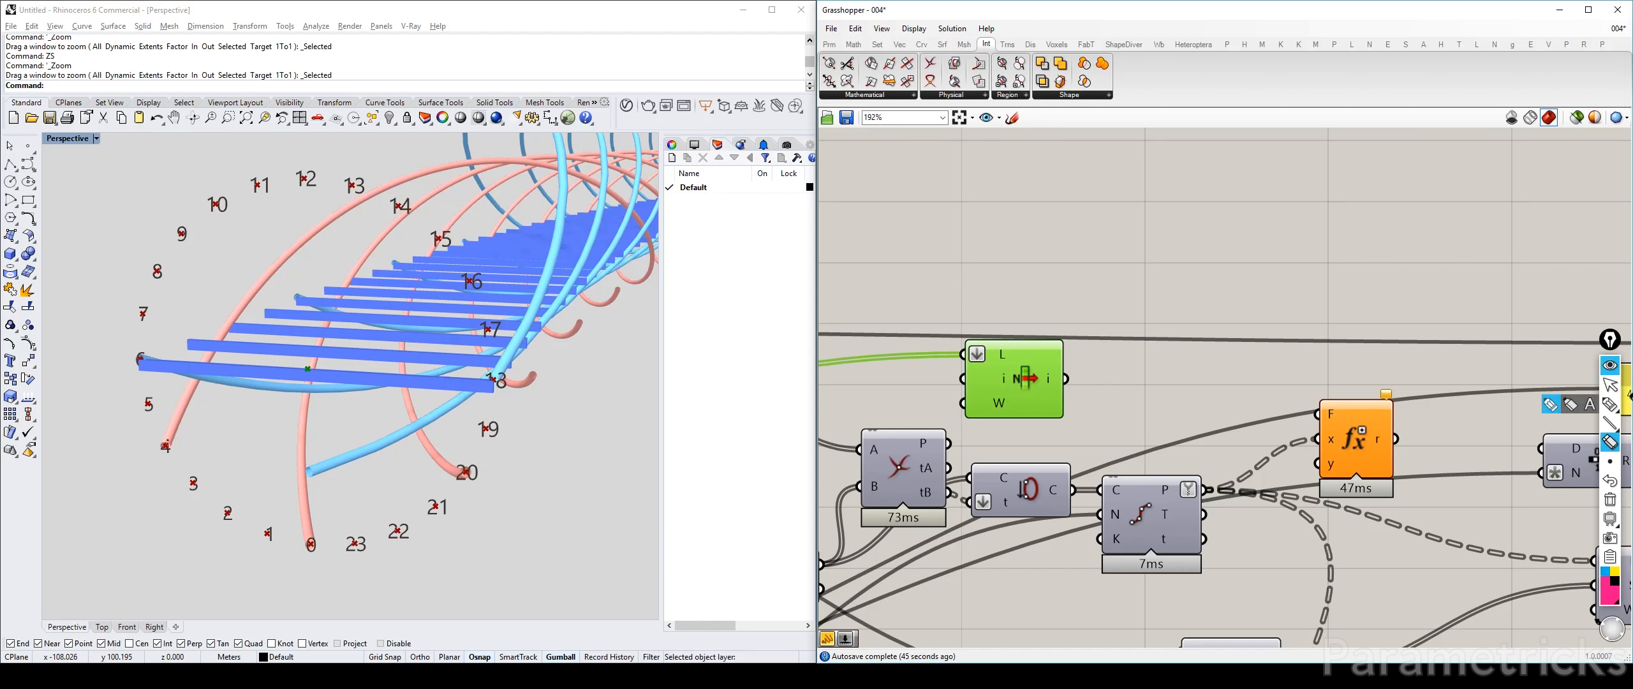
{"action": "left_click", "coordinate": [1610, 384]}
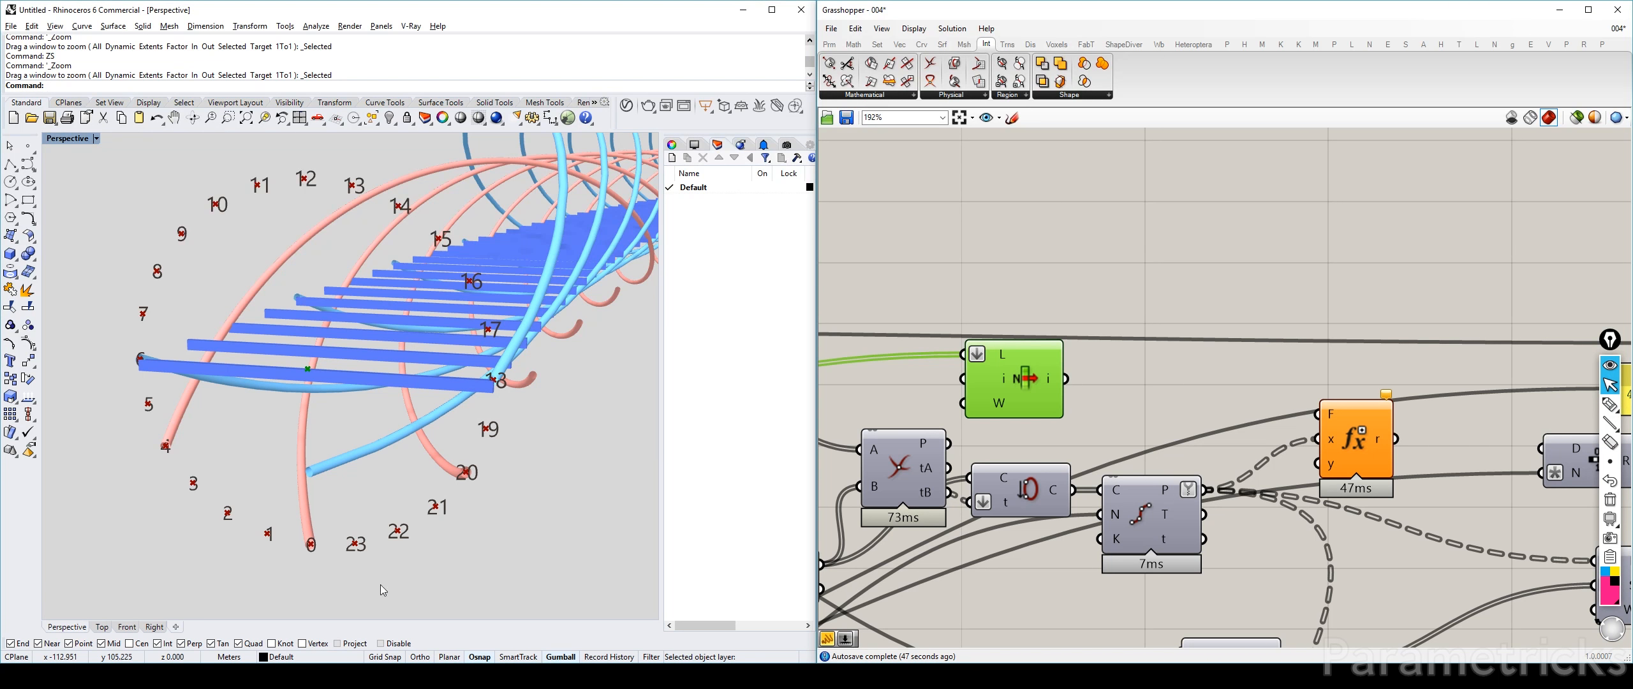
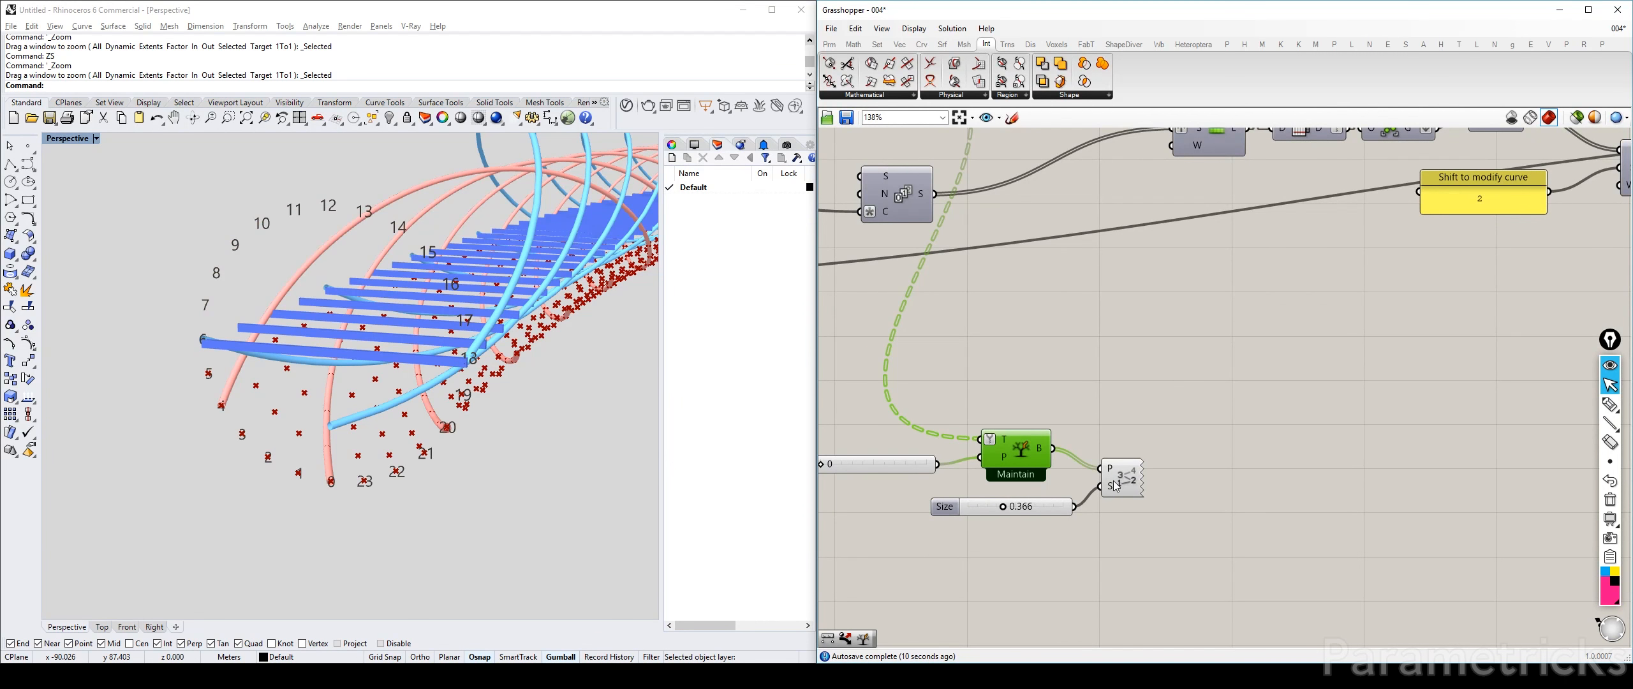
Turn off the preview of the Point List numbering and deselect the Tree Branch component
{"action": "left_click", "coordinate": [1125, 477]}
{"action": "key", "text": "ctrl+q"}
{"action": "right_click_drag", "start_coordinate": [1060, 232], "coordinate": [1080, 347]}
{"action": "right_click_drag", "start_coordinate": [1084, 453], "coordinate": [1084, 418]}
{"action": "left_click", "coordinate": [1043, 537]}
Select the cull component fed by Evaluate to highlight the circle points it keeps
{"action": "right_click_drag", "start_coordinate": [1095, 273], "coordinate": [1102, 498]}
{"action": "right_click_drag", "start_coordinate": [1047, 140], "coordinate": [1090, 268]}
{"action": "left_click", "coordinate": [1089, 268]}
{"action": "scroll", "coordinate": [1079, 345], "scroll_direction": "up", "scroll_amount": 2}
{"action": "mouse_move", "coordinate": [966, 322]}
{"action": "right_mouse_down"}
{"action": "mouse_move", "coordinate": [1174, 268]}
{"action": "mouse_move", "coordinate": [1169, 237]}
{"action": "right_mouse_up"}
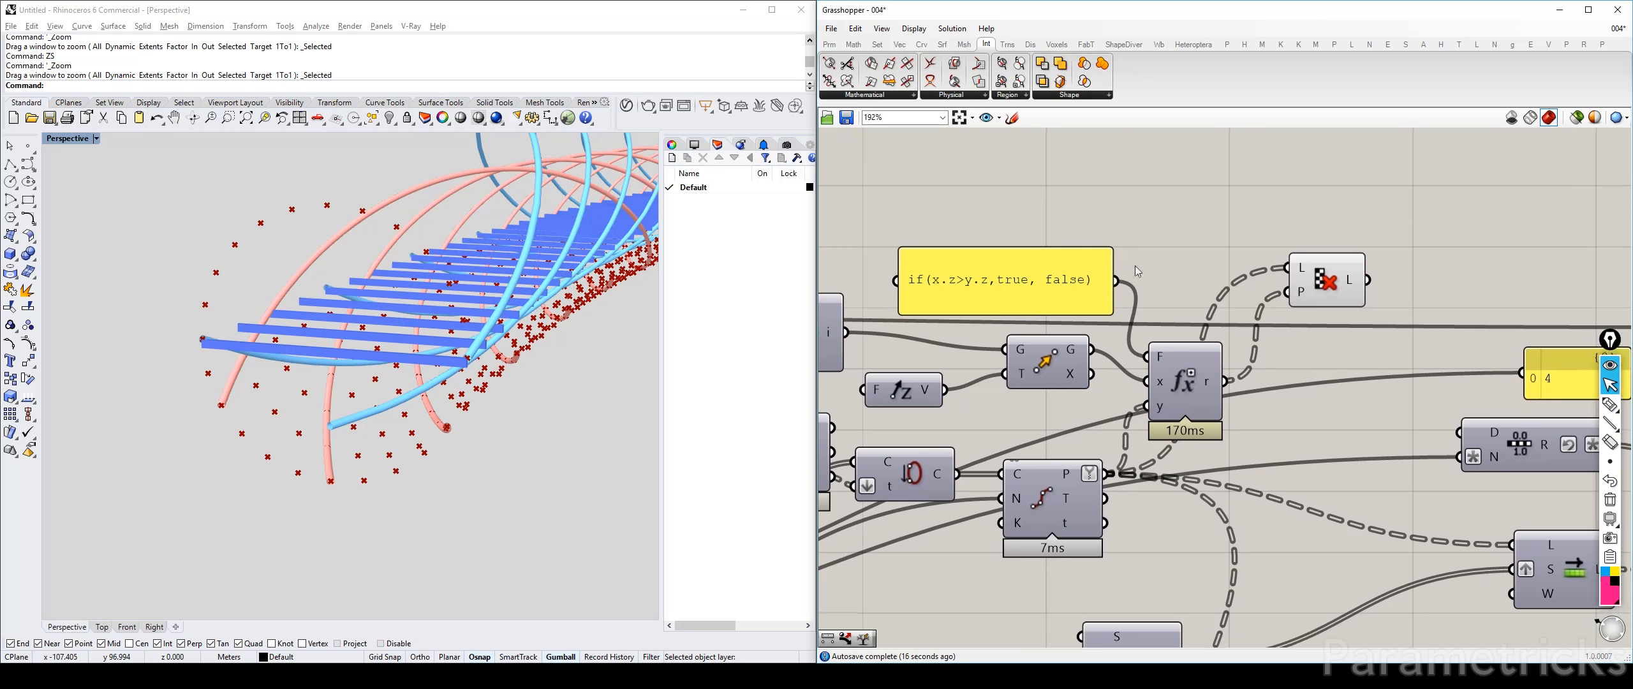
{"action": "left_click", "coordinate": [1333, 284]}
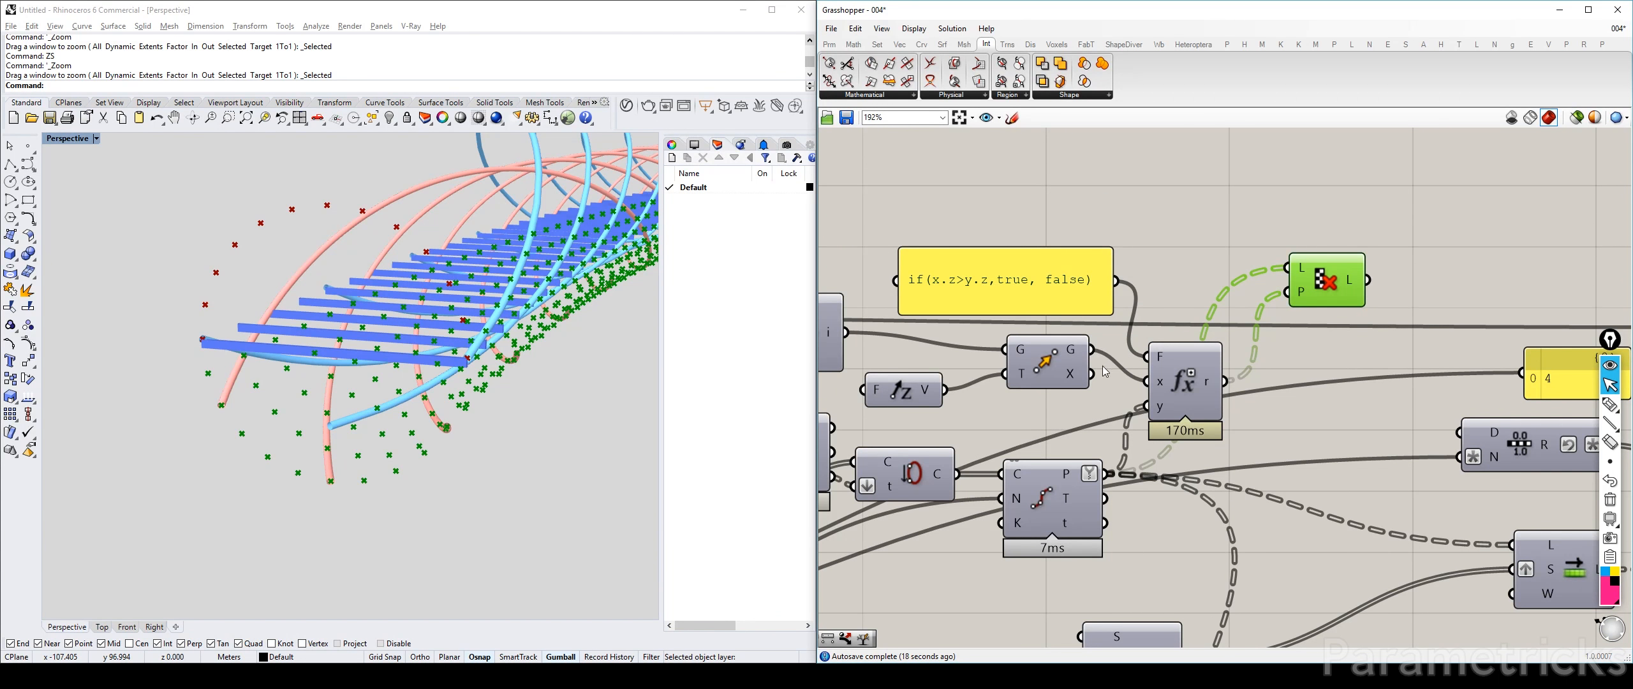
Shift Divide Curve slightly up and the Move component slightly down to line them up with their neighbouring components
{"action": "left_click_drag", "start_coordinate": [1046, 496], "coordinate": [1042, 472]}
{"action": "left_click_drag", "start_coordinate": [1055, 362], "coordinate": [1056, 379]}
{"action": "left_click", "coordinate": [1046, 473]}
{"action": "left_click", "coordinate": [1055, 378]}
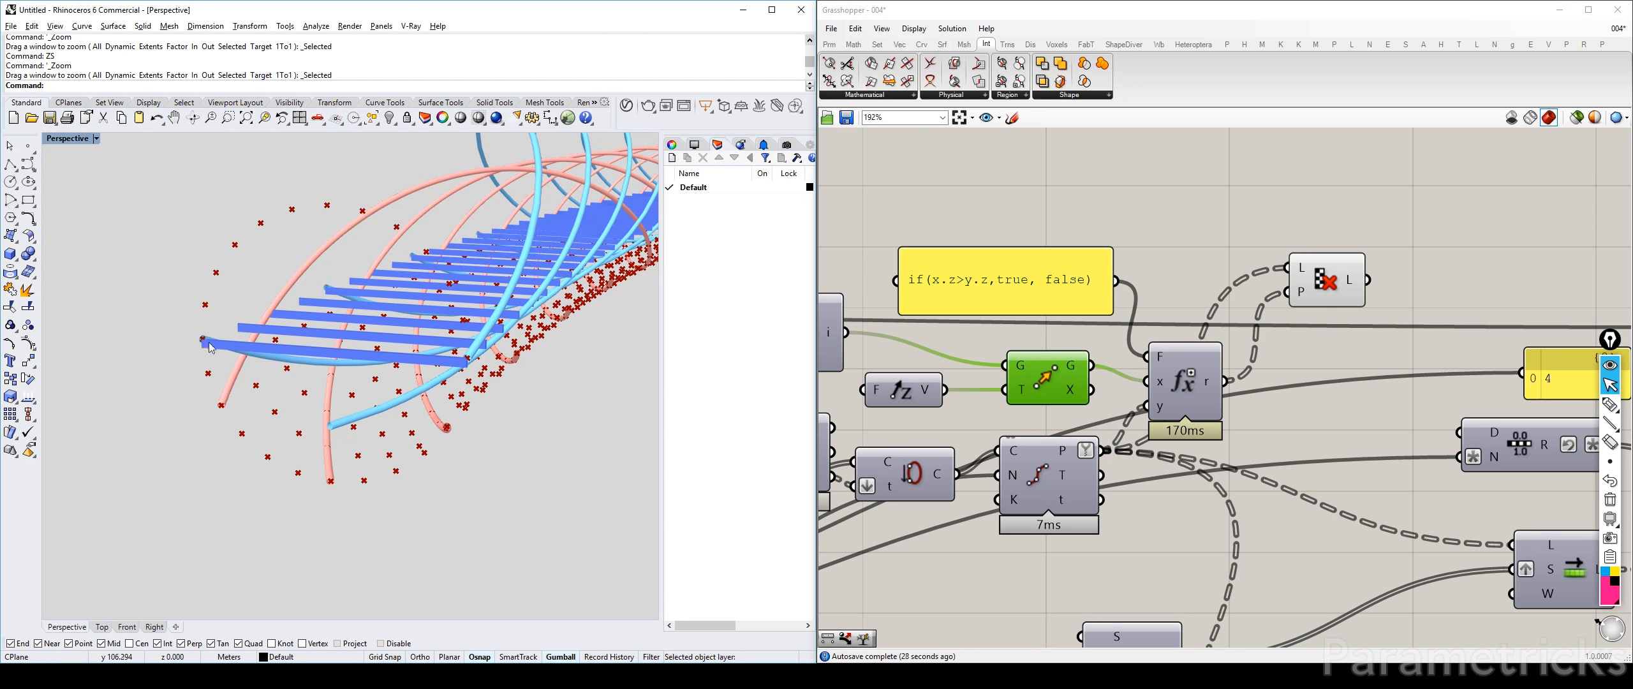
Examine the circle points against the deck and the if(x.z>y.z,true, false) expression panel, and shift the cull component slightly away from Evaluate
{"action": "right_click_drag", "start_coordinate": [375, 375], "coordinate": [364, 376]}
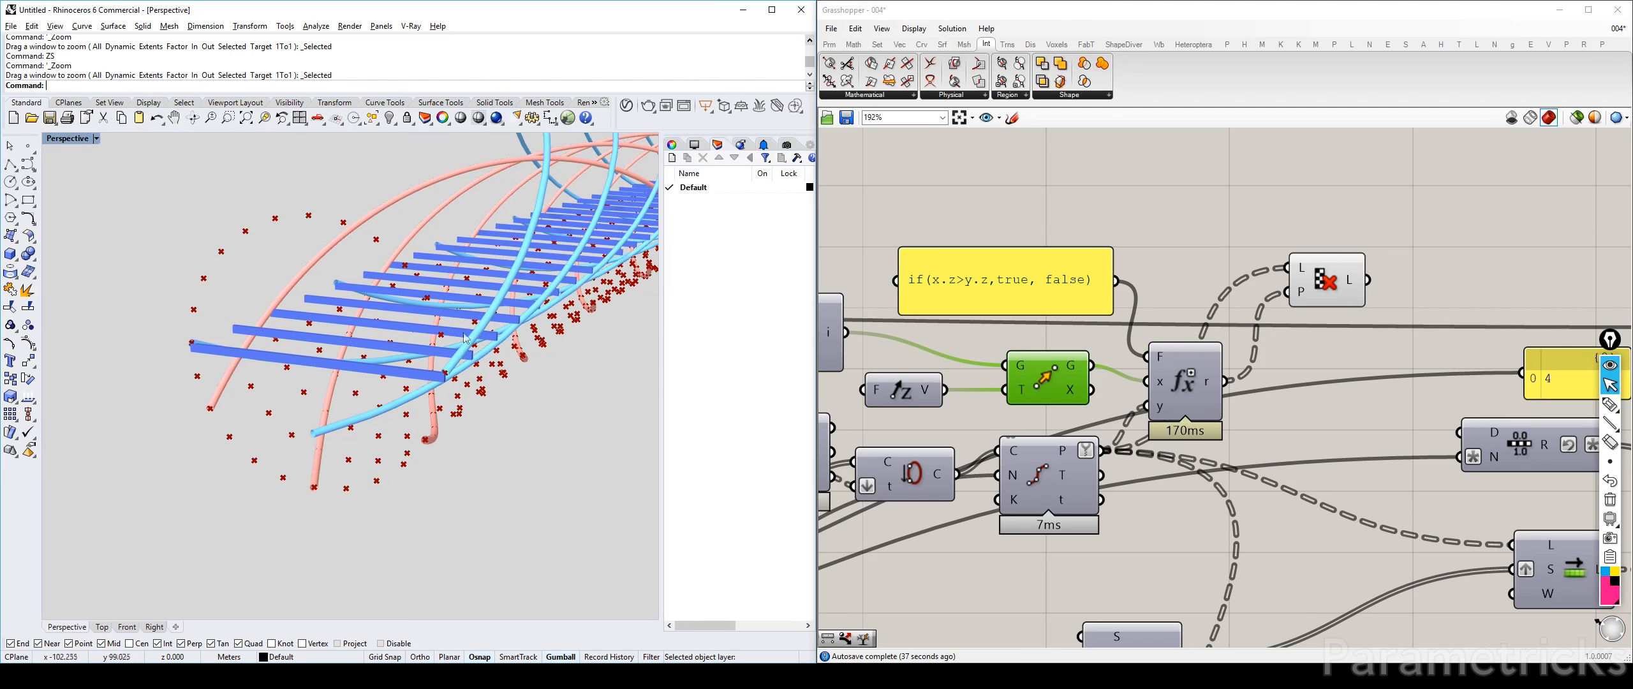
{"action": "left_click", "coordinate": [1003, 296]}
{"action": "right_click_drag", "start_coordinate": [327, 344], "coordinate": [315, 359]}
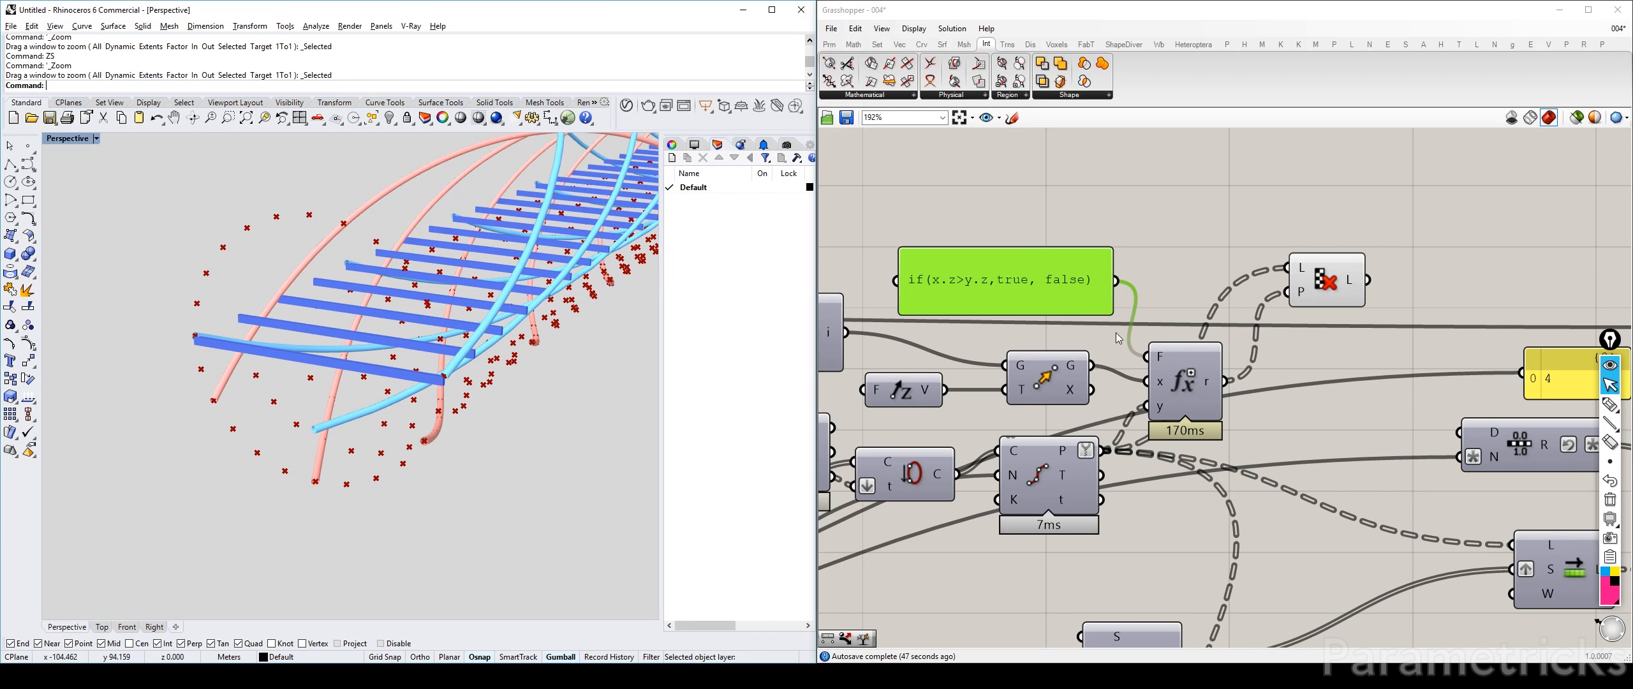
{"action": "right_click_drag", "start_coordinate": [1030, 386], "coordinate": [1111, 380]}
{"action": "left_click", "coordinate": [1111, 381]}
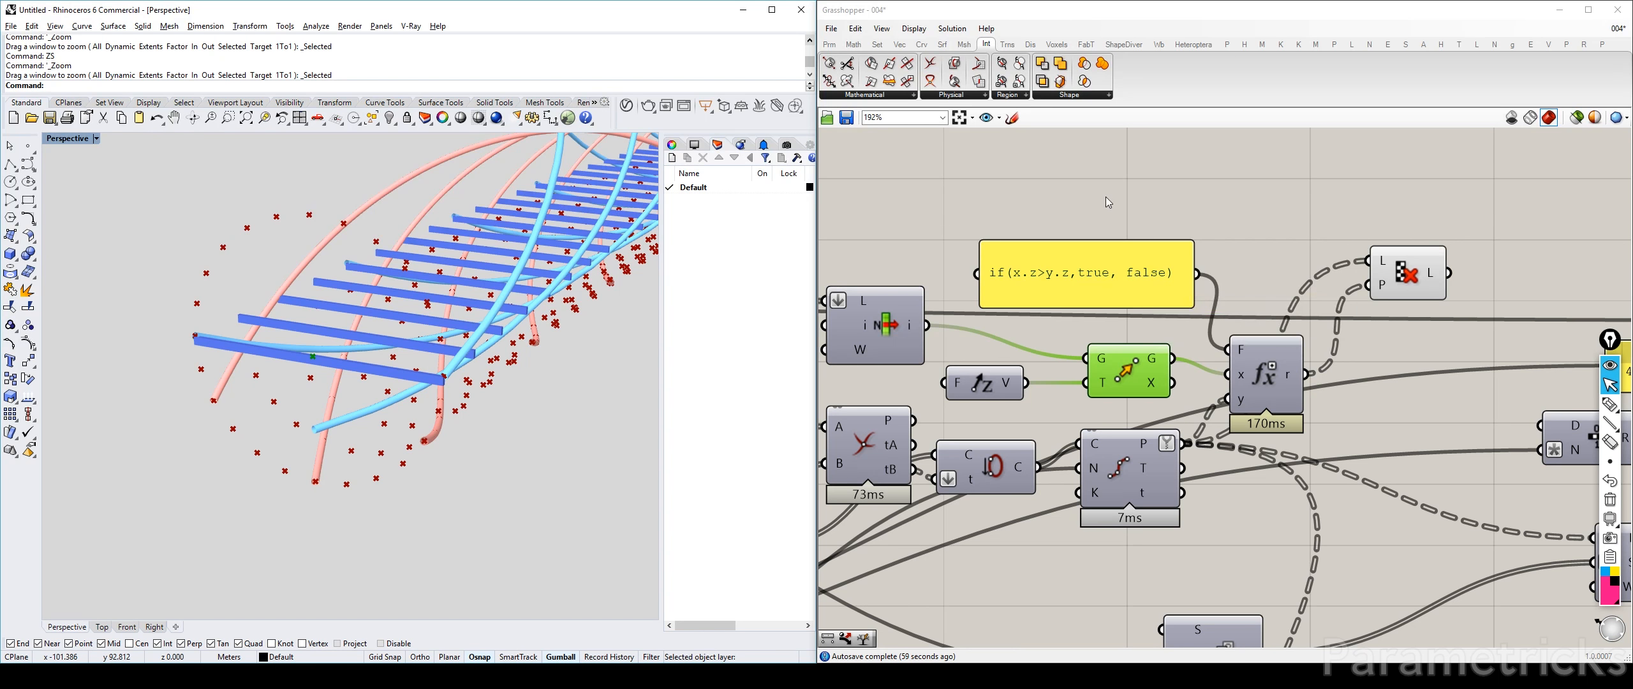
{"action": "right_click_drag", "start_coordinate": [1333, 225], "coordinate": [1221, 222]}
{"action": "mouse_move", "coordinate": [1283, 265]}
{"action": "left_mouse_down"}
{"action": "mouse_move", "coordinate": [1337, 262]}
{"action": "mouse_move", "coordinate": [1302, 265]}
{"action": "left_mouse_up"}
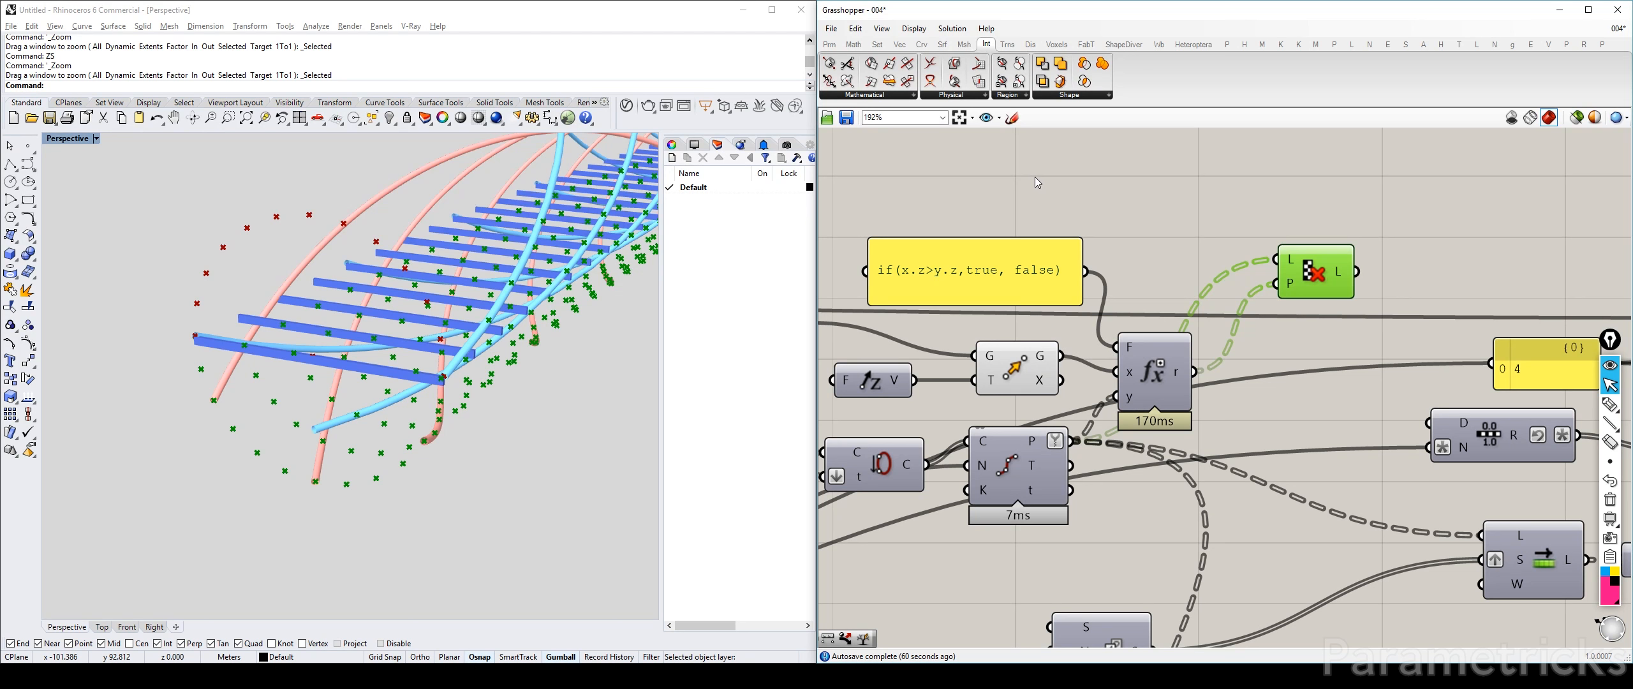
Change the expression panel feeding Evaluate to if(x.z>y.z,false, true)
{"action": "double_click", "coordinate": [991, 278]}
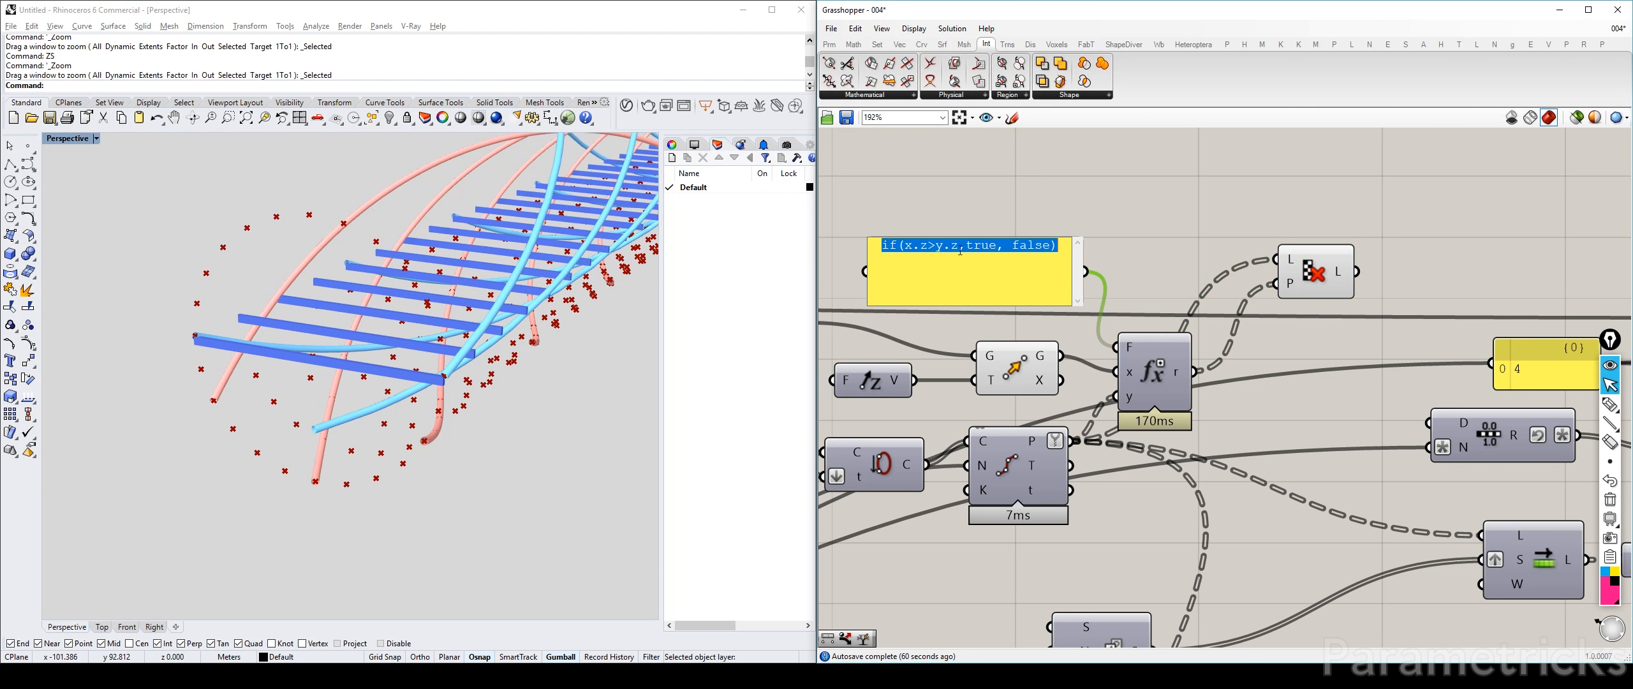
{"action": "double_click", "coordinate": [996, 247]}
{"action": "type", "text": "false"}
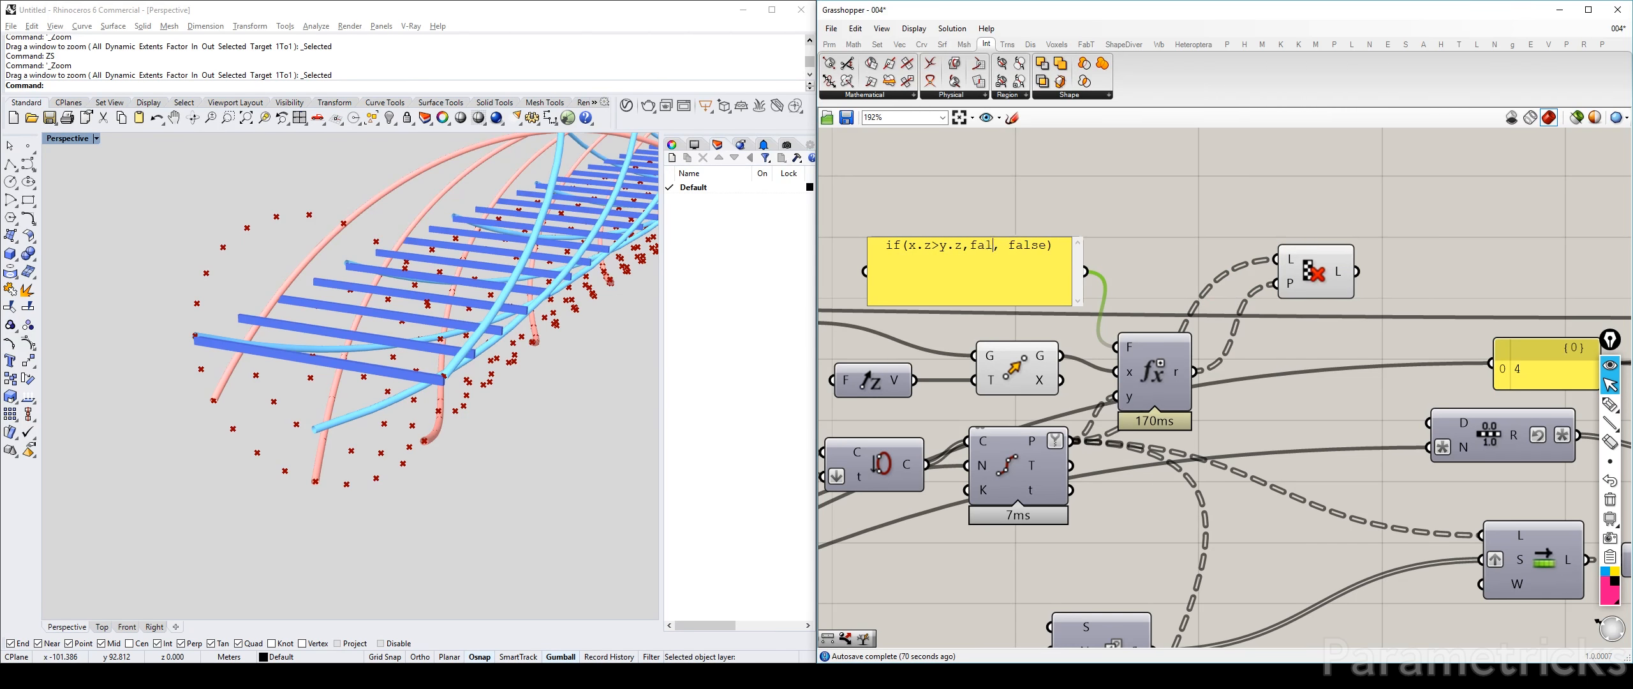
{"action": "double_click", "coordinate": [1050, 244]}
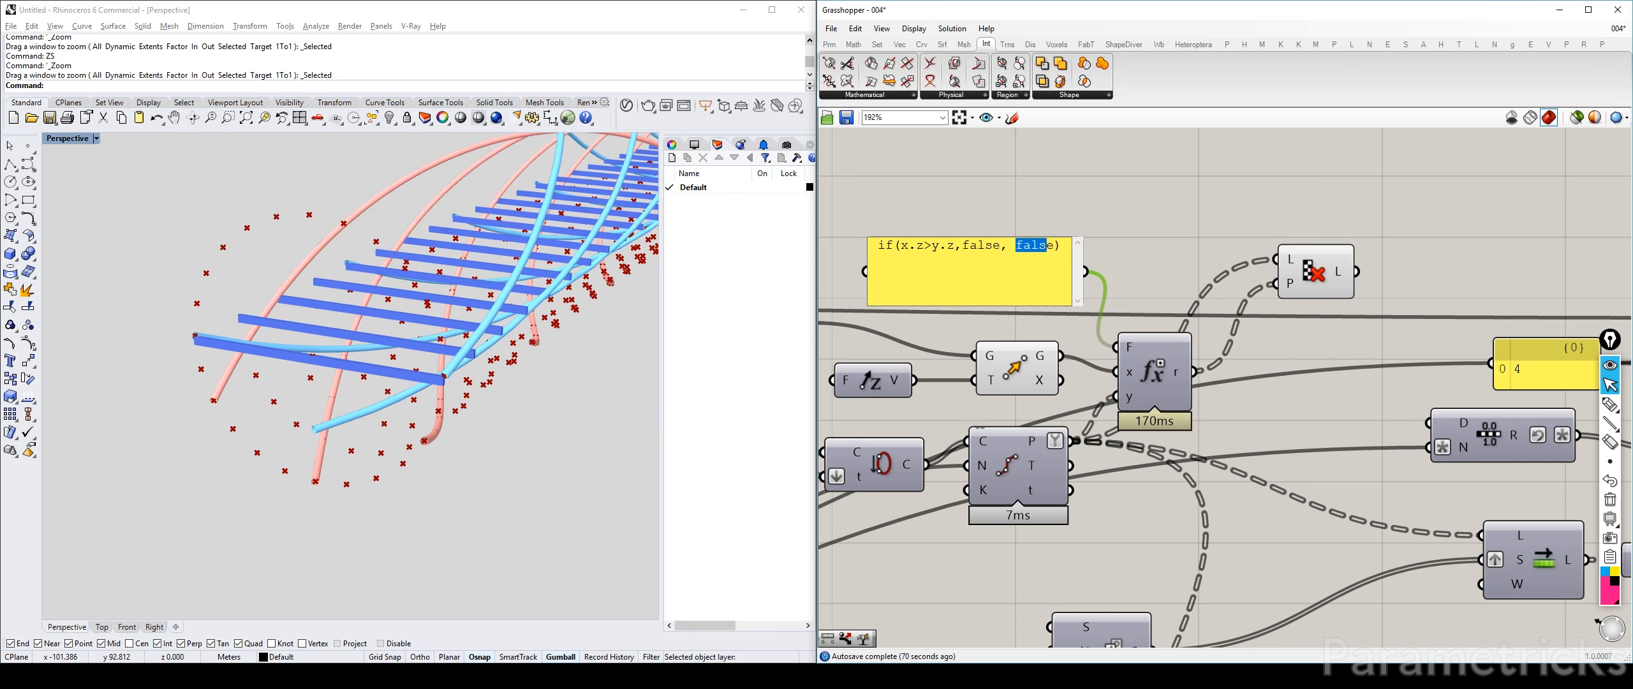
{"action": "type", "text": "tru"}
{"action": "left_click", "coordinate": [1099, 190]}
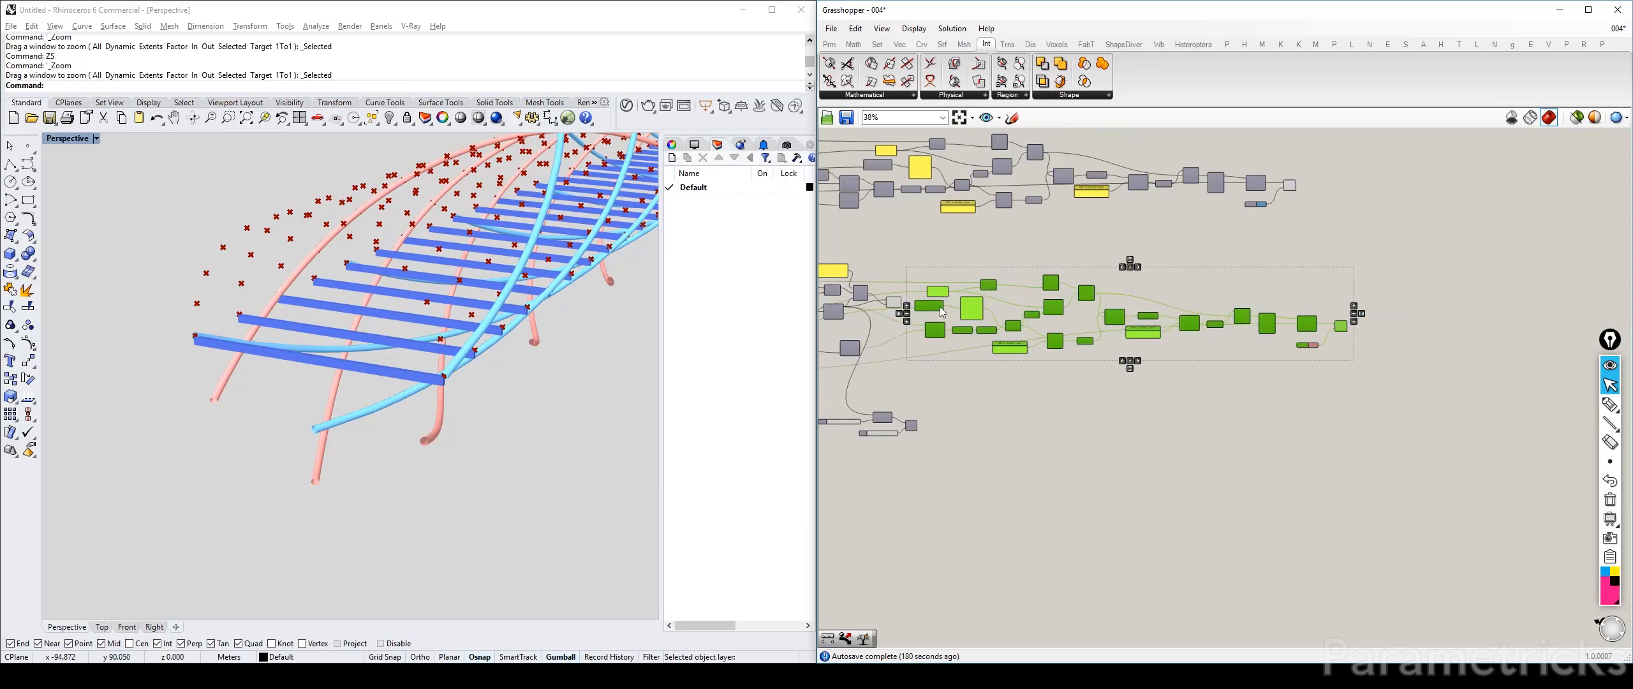
Copy the Circle component and its Outer Helix diameter parameter from the OUTER HELIX group into the INNER HELIX group
{"action": "scroll", "coordinate": [918, 290], "scroll_direction": "up", "scroll_amount": 3}
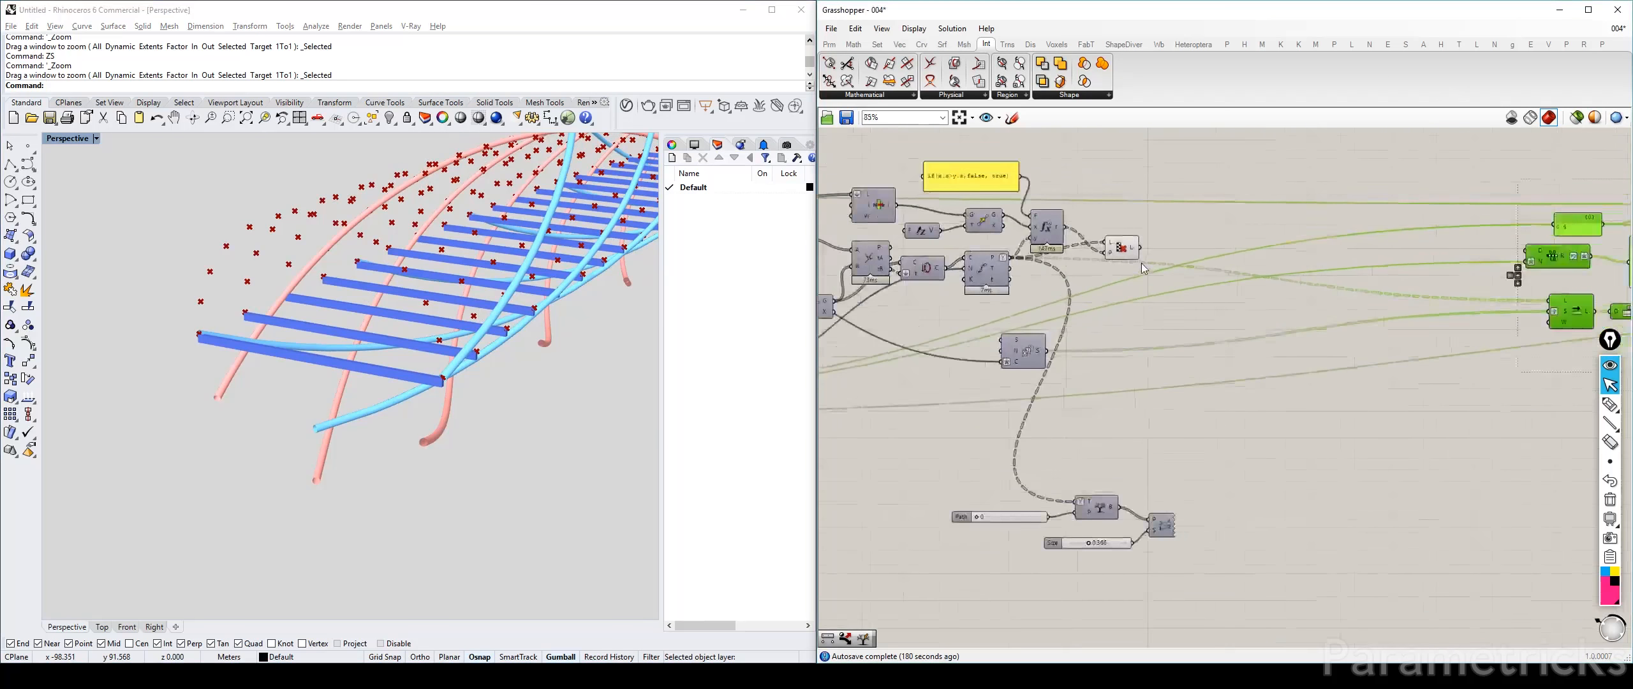
{"action": "scroll", "coordinate": [1141, 263], "scroll_direction": "up", "scroll_amount": 1}
{"action": "right_click_drag", "start_coordinate": [1154, 441], "coordinate": [1199, 227]}
{"action": "left_click_drag", "start_coordinate": [1310, 486], "coordinate": [988, 295]}
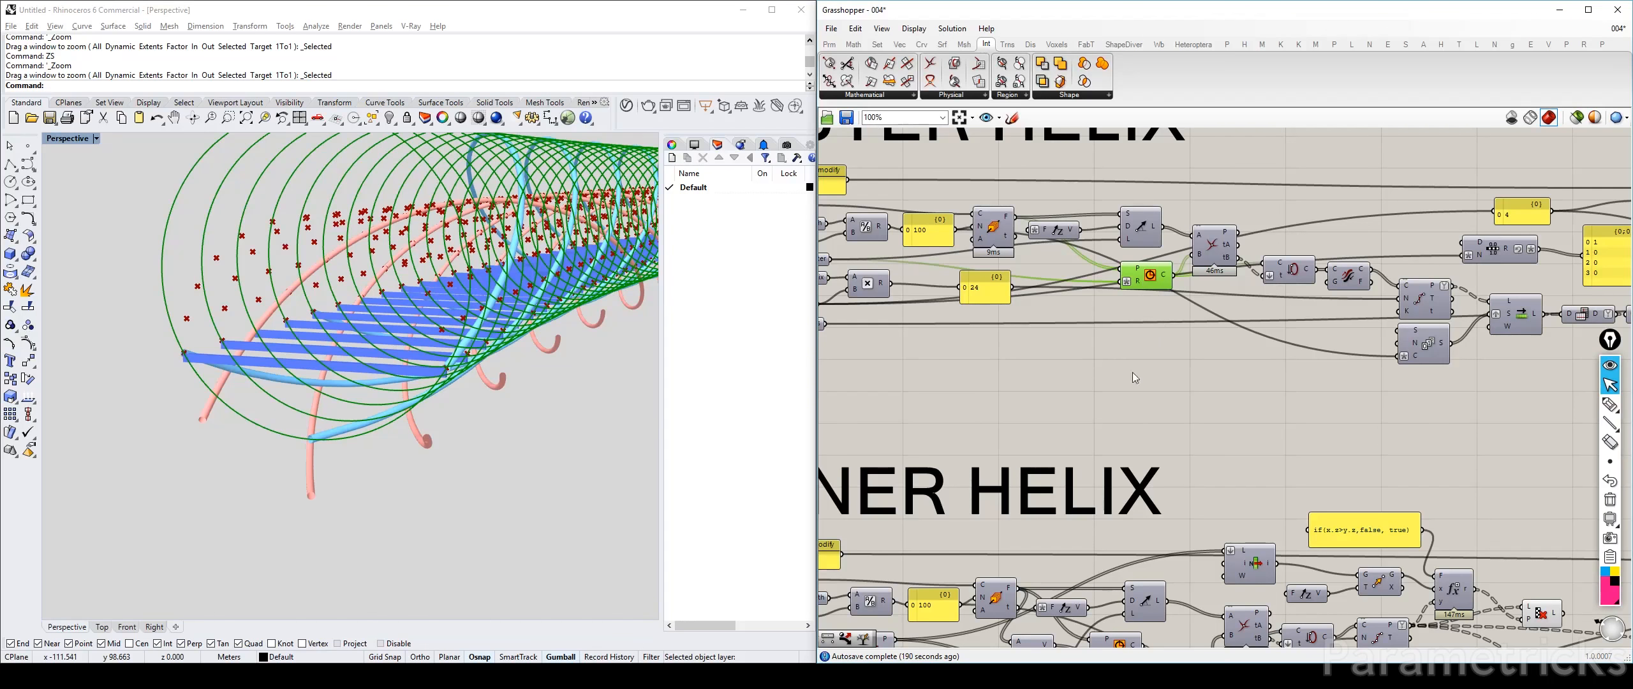
{"action": "right_click_drag", "start_coordinate": [1133, 372], "coordinate": [1222, 274]}
{"action": "left_click", "coordinate": [882, 161]}
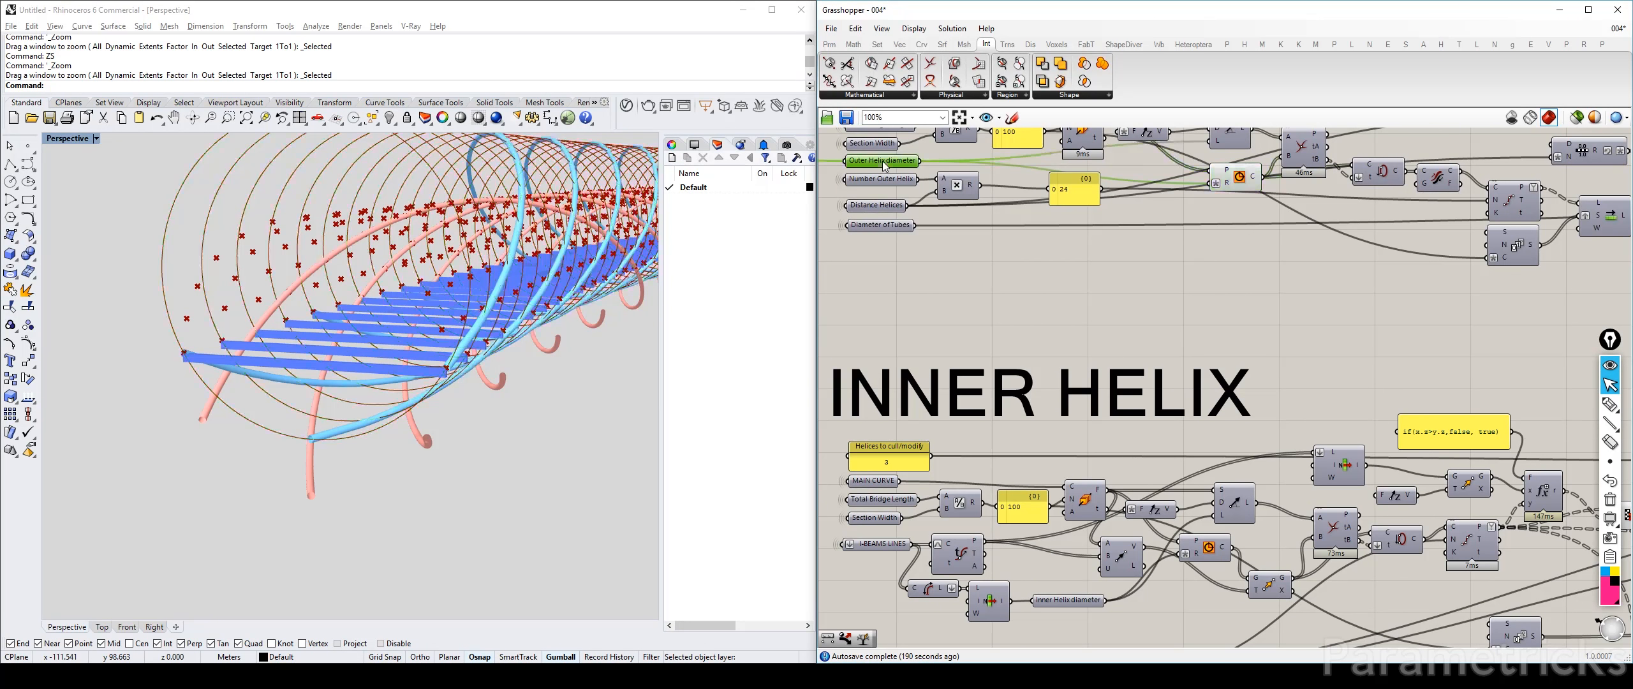
{"action": "left_click", "coordinate": [1234, 177], "text": "shift"}
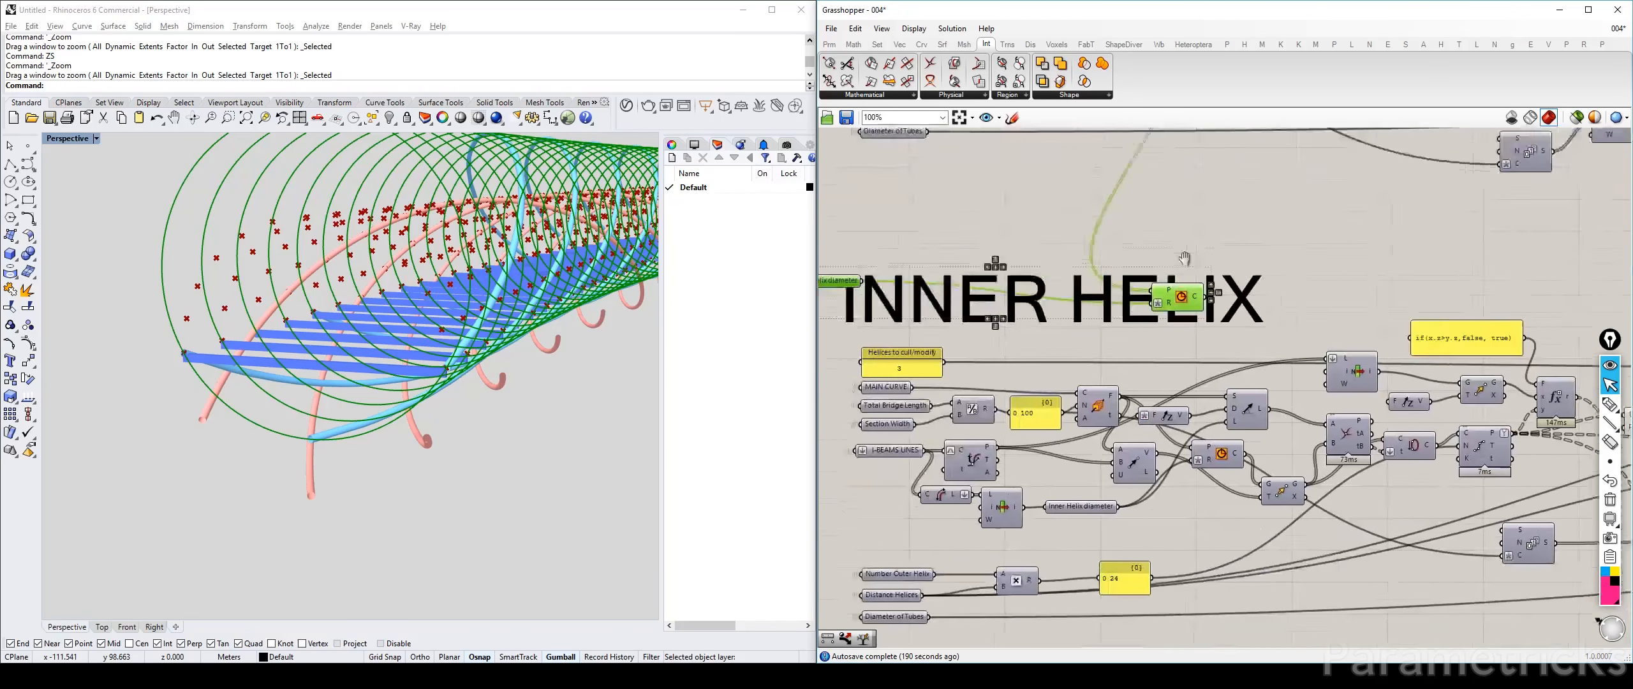
{"action": "right_click_drag", "start_coordinate": [1184, 258], "coordinate": [1210, 162]}
{"action": "left_click_drag", "start_coordinate": [1198, 208], "coordinate": [1268, 469]}
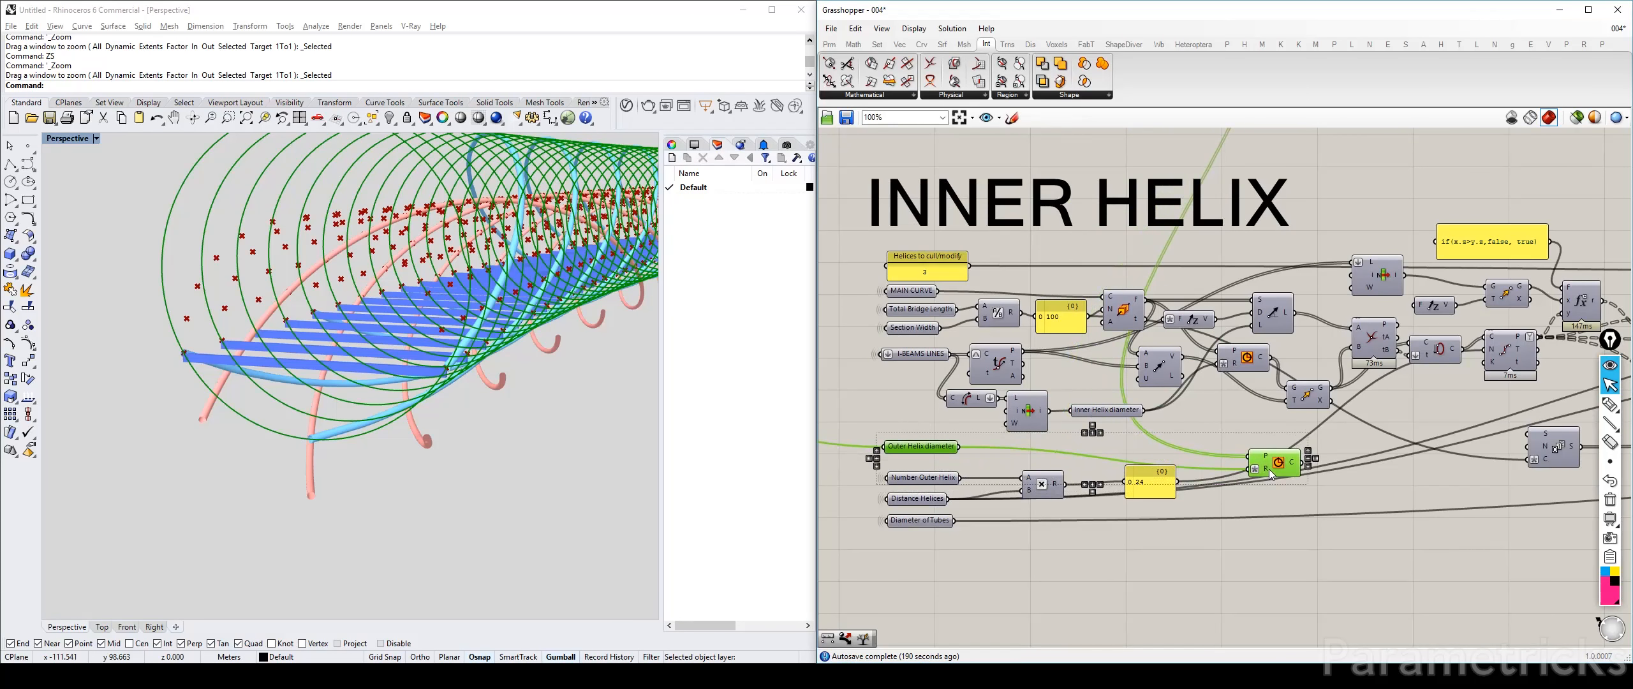
Line up the copied Circle beneath the inner helix components and connect its plane input to the inner helix's frames output
{"action": "left_click", "coordinate": [983, 476]}
{"action": "scroll", "coordinate": [912, 427], "scroll_direction": "up", "scroll_amount": 2}
{"action": "left_click_drag", "start_coordinate": [1413, 474], "coordinate": [1330, 433]}
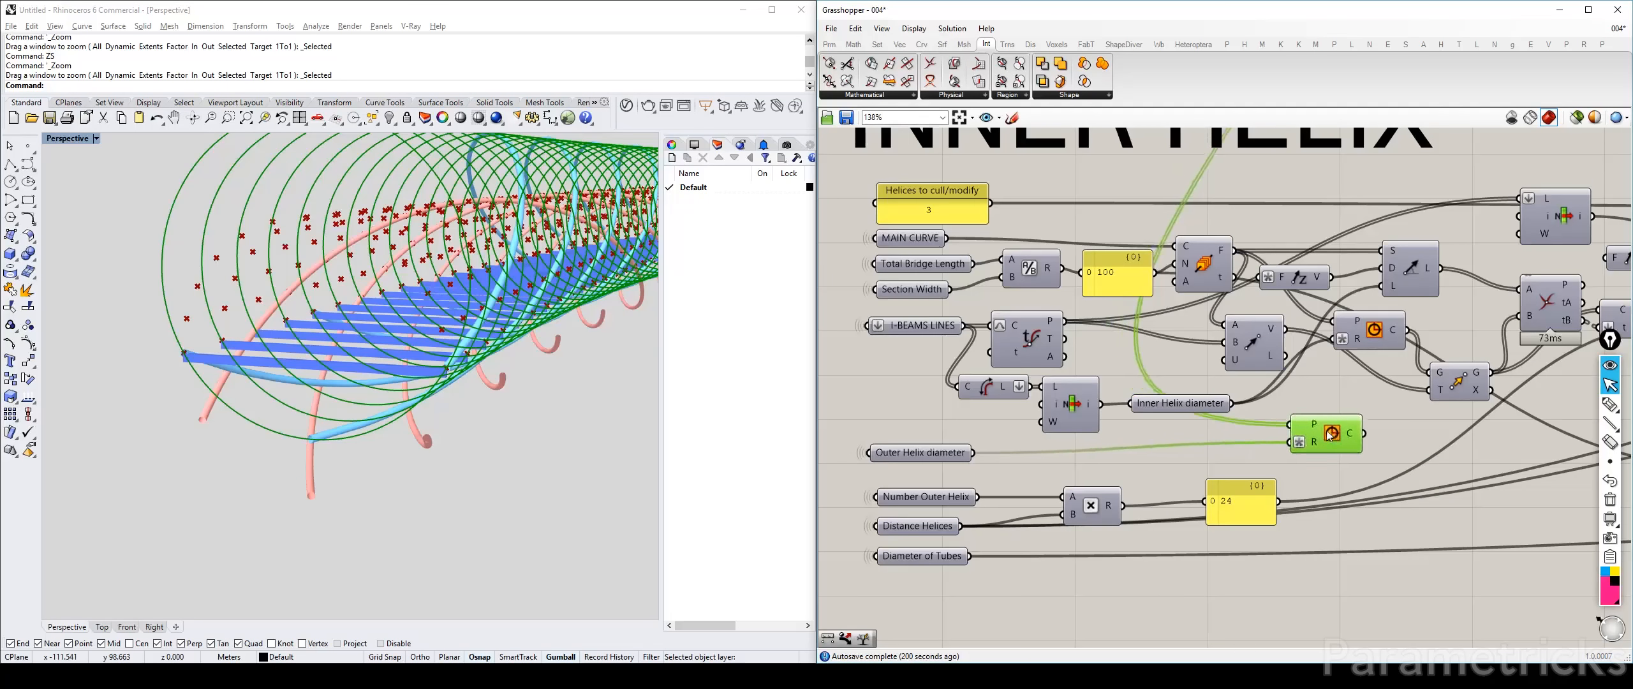
{"action": "scroll", "coordinate": [1326, 431], "scroll_direction": "down", "scroll_amount": 2}
{"action": "right_click_drag", "start_coordinate": [1326, 431], "coordinate": [1136, 546]}
{"action": "right_click_drag", "start_coordinate": [1180, 235], "coordinate": [1178, 462]}
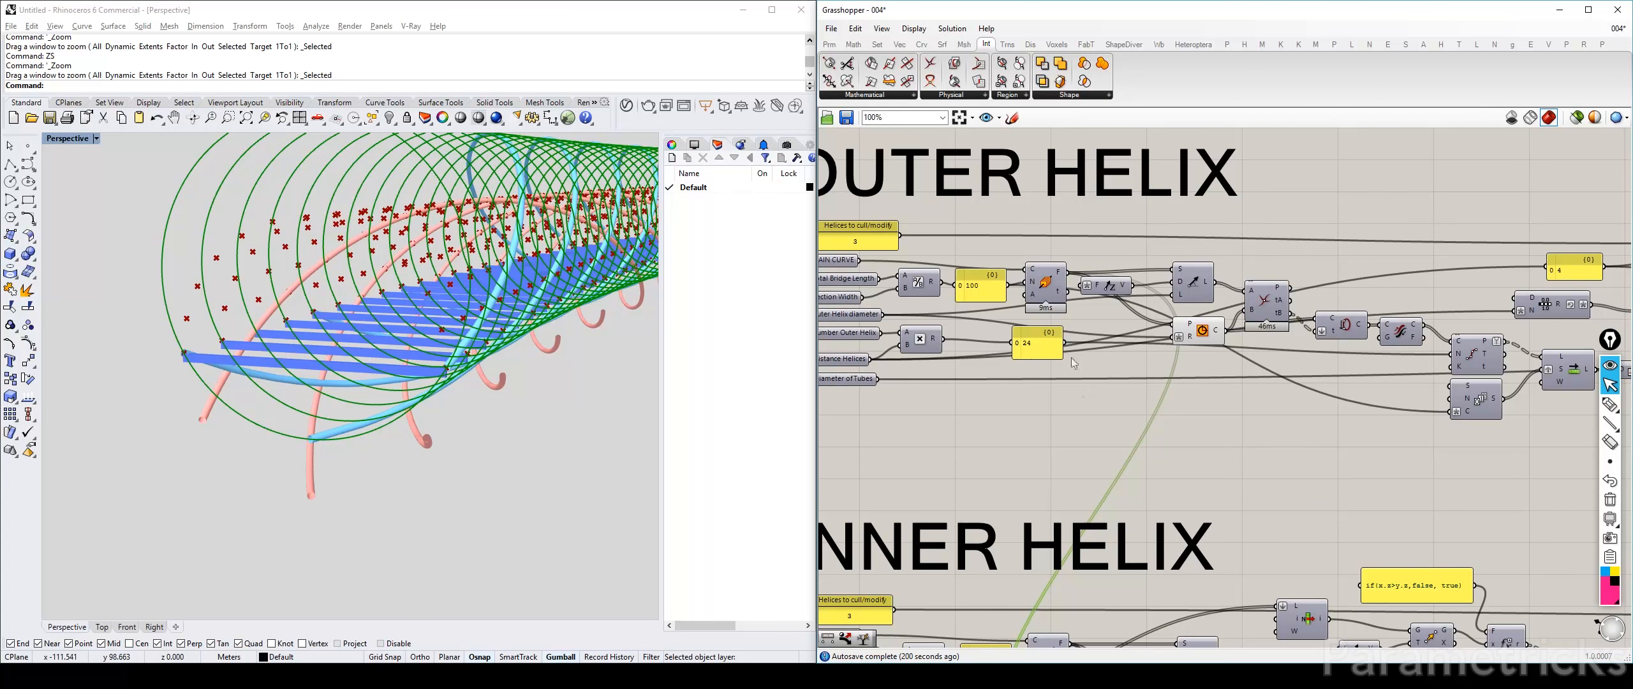
{"action": "right_click_drag", "start_coordinate": [1118, 638], "coordinate": [1086, 243]}
{"action": "scroll", "coordinate": [1086, 244], "scroll_direction": "up", "scroll_amount": 2}
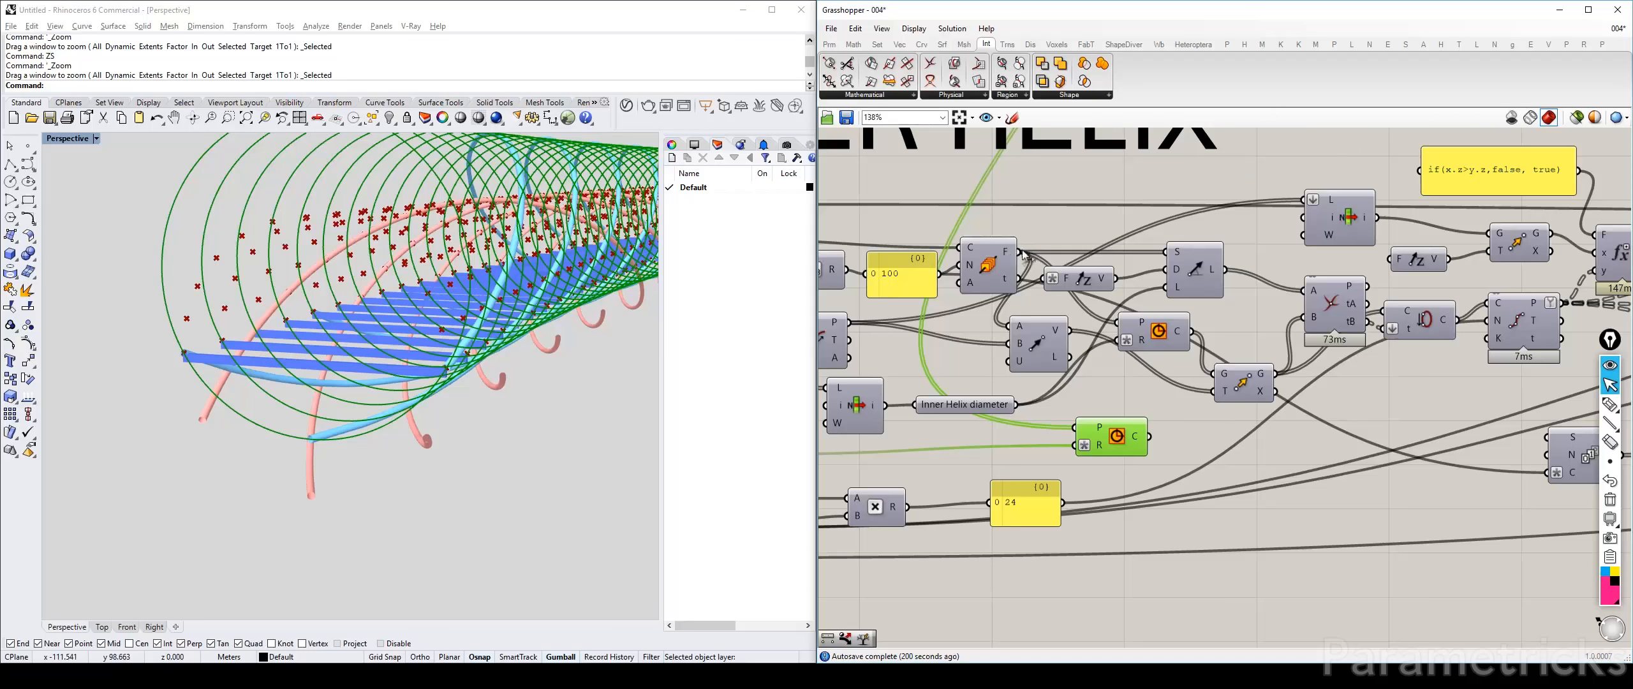
{"action": "left_click_drag", "start_coordinate": [1021, 253], "coordinate": [1075, 426]}
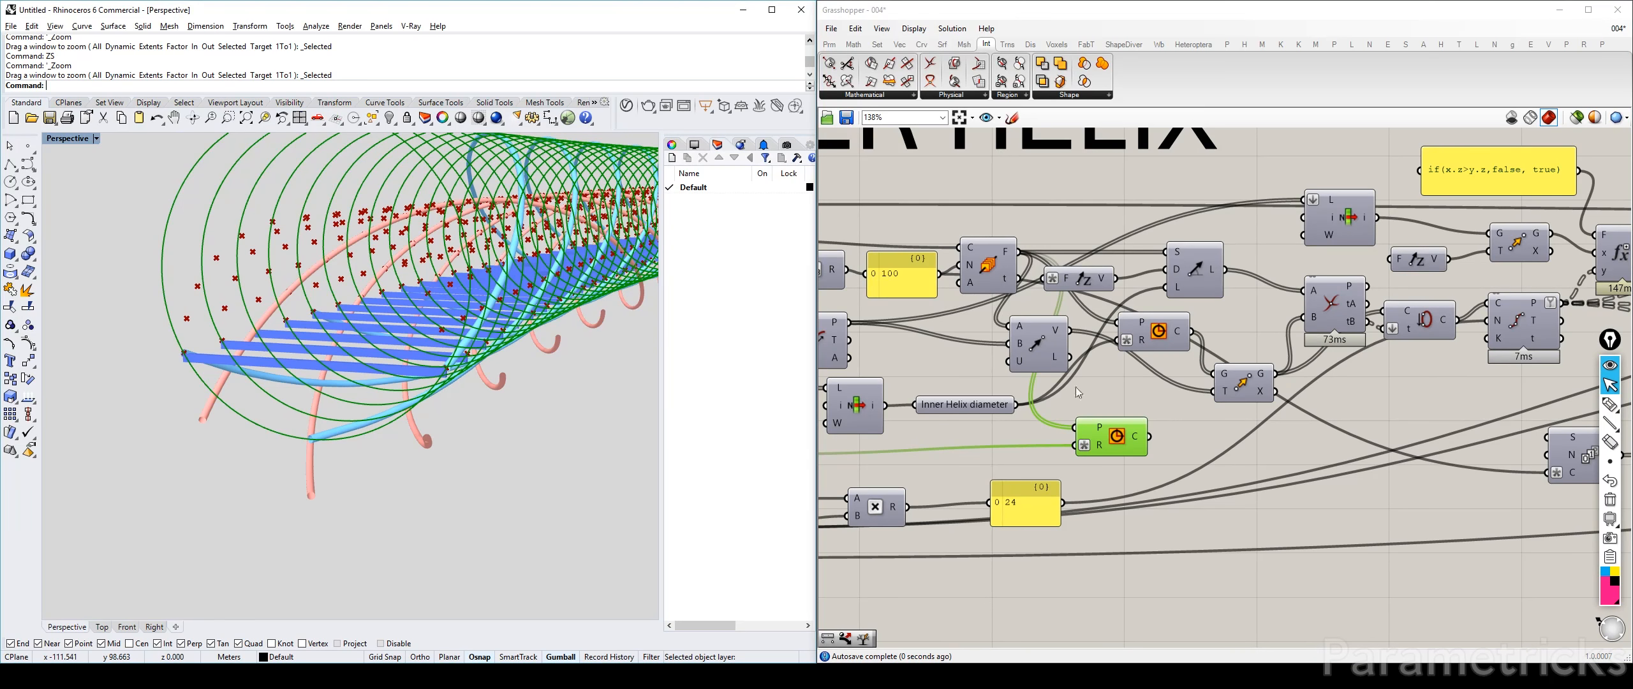
Duplicate Divide Curve below the Series component, feed it the copied Circle, and line up both components under the original Divide Curve
{"action": "right_click_drag", "start_coordinate": [1209, 440], "coordinate": [1085, 384]}
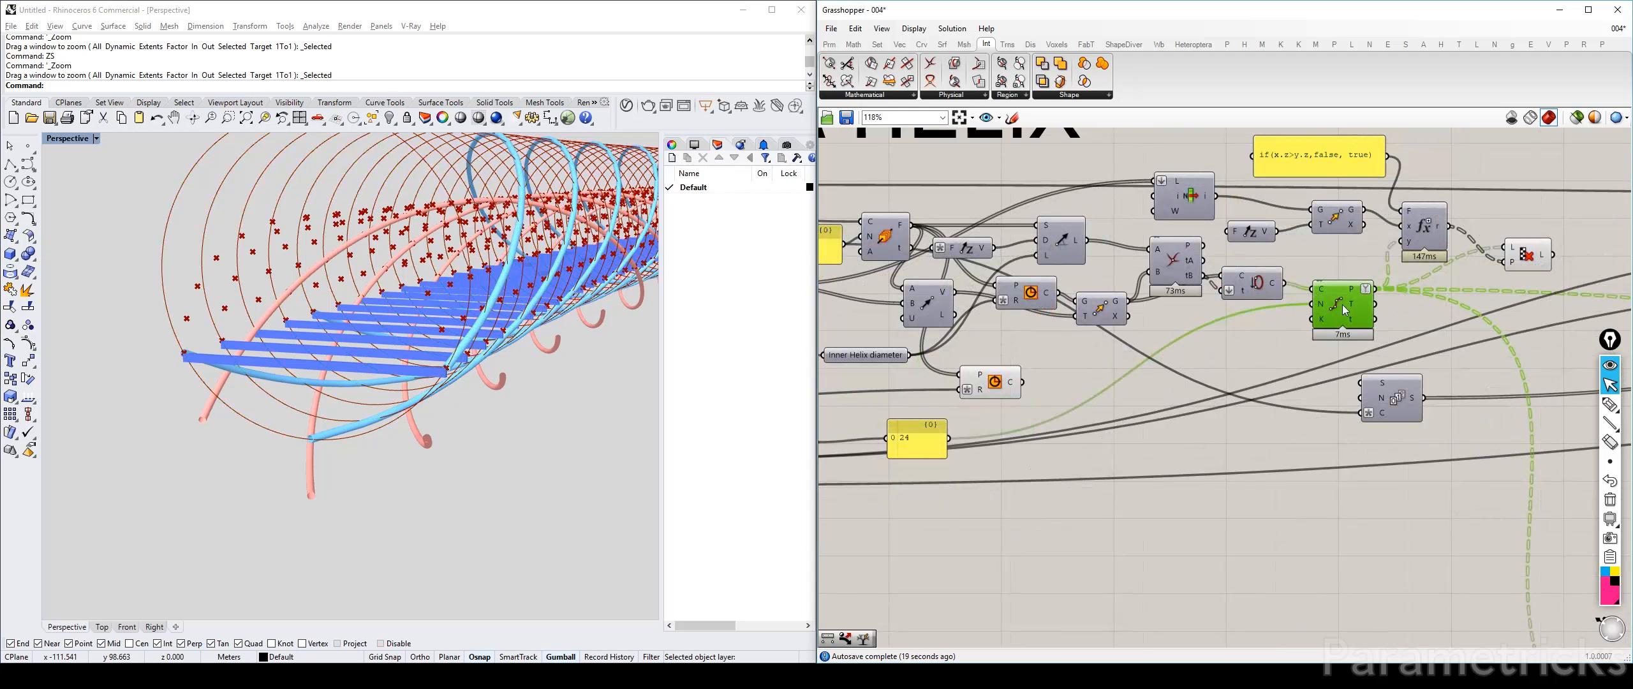
{"action": "left_click_drag", "start_coordinate": [1314, 321], "coordinate": [1126, 374]}
{"action": "left_click_drag", "start_coordinate": [1024, 382], "coordinate": [1359, 464]}
{"action": "left_click_drag", "start_coordinate": [1392, 402], "coordinate": [1334, 380]}
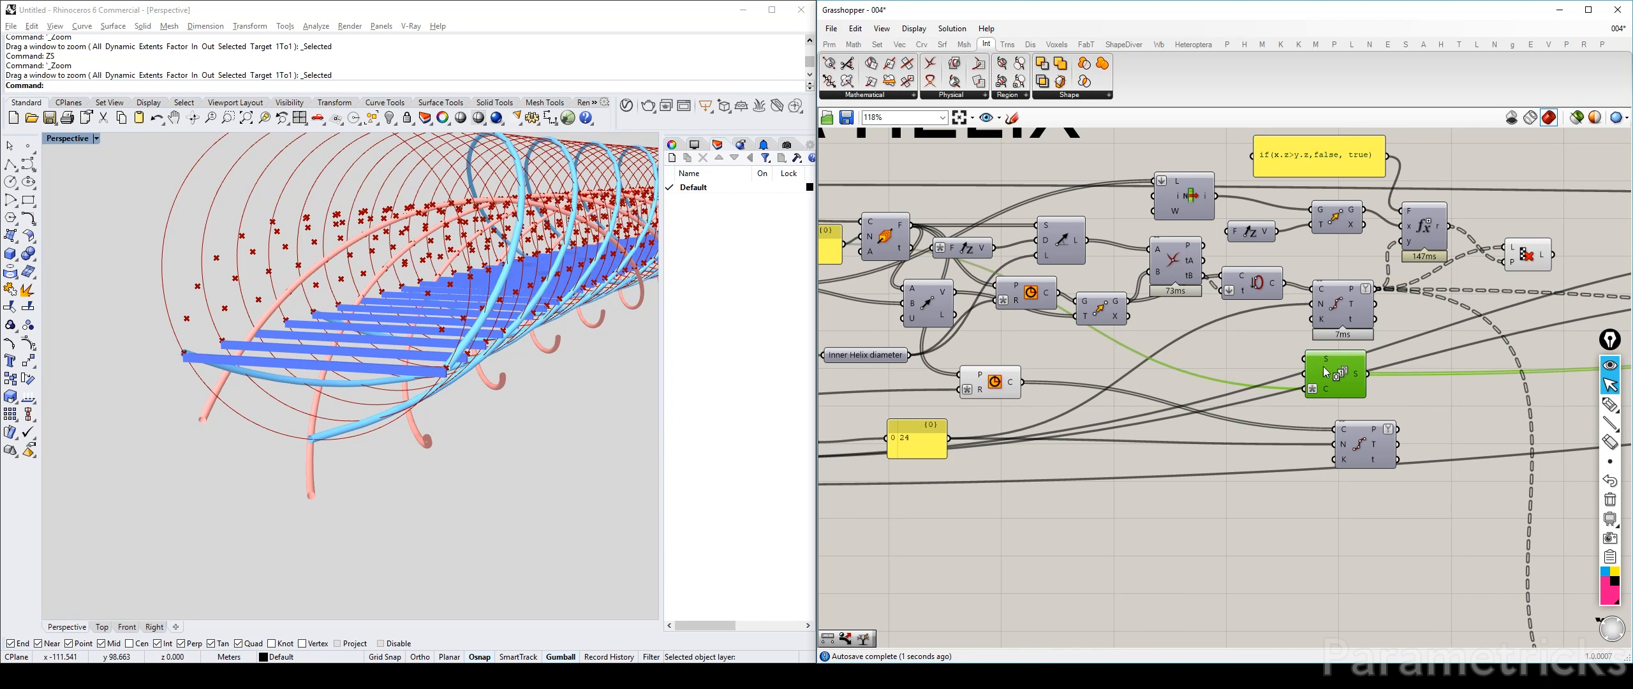
{"action": "left_click_drag", "start_coordinate": [1356, 445], "coordinate": [1338, 432]}
Hide the previews of the copied Circle and the cull component, and show the copied Divide Curve's points
{"action": "left_click", "coordinate": [987, 383]}
{"action": "key", "text": "ctrl+q"}
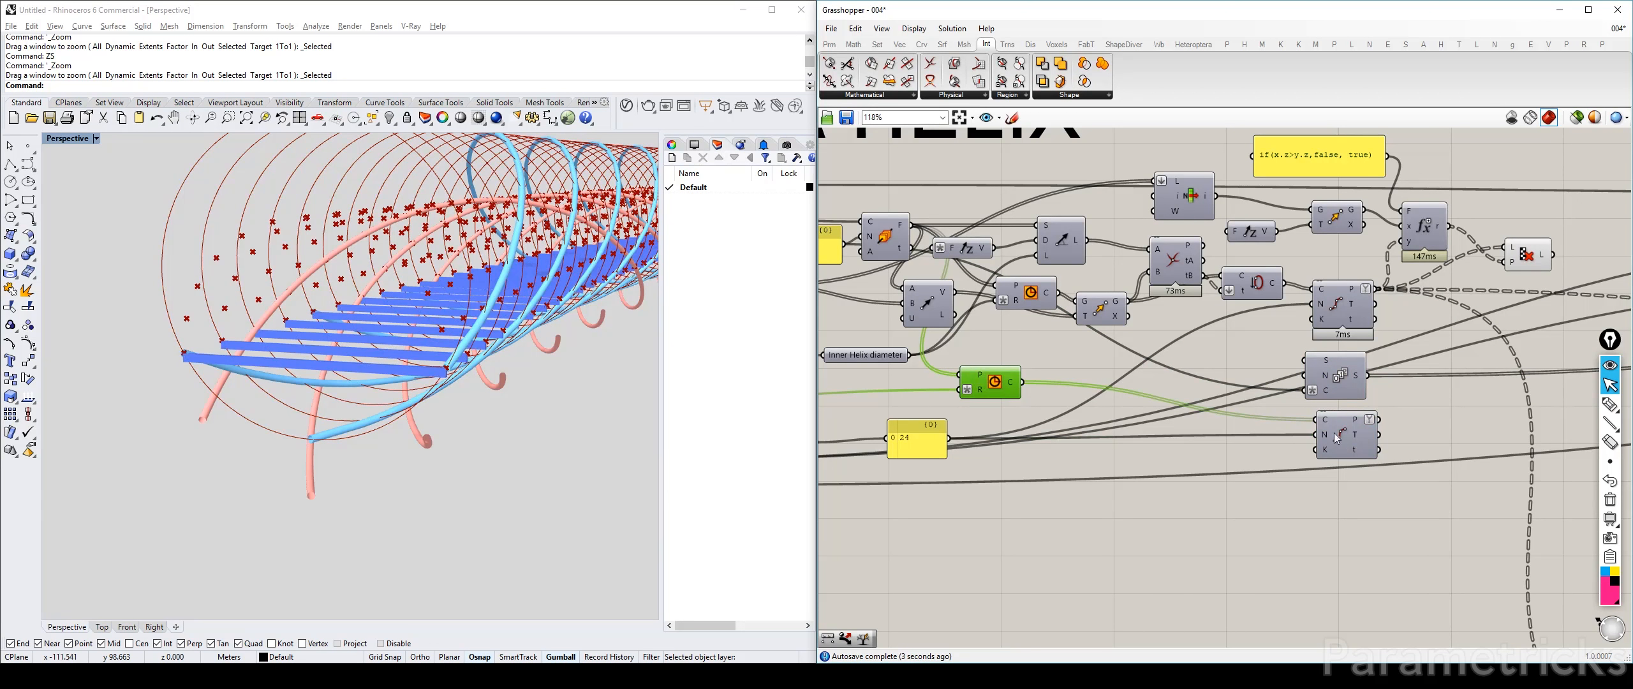
{"action": "left_click", "coordinate": [1331, 426]}
{"action": "key", "text": "ctrl+q"}
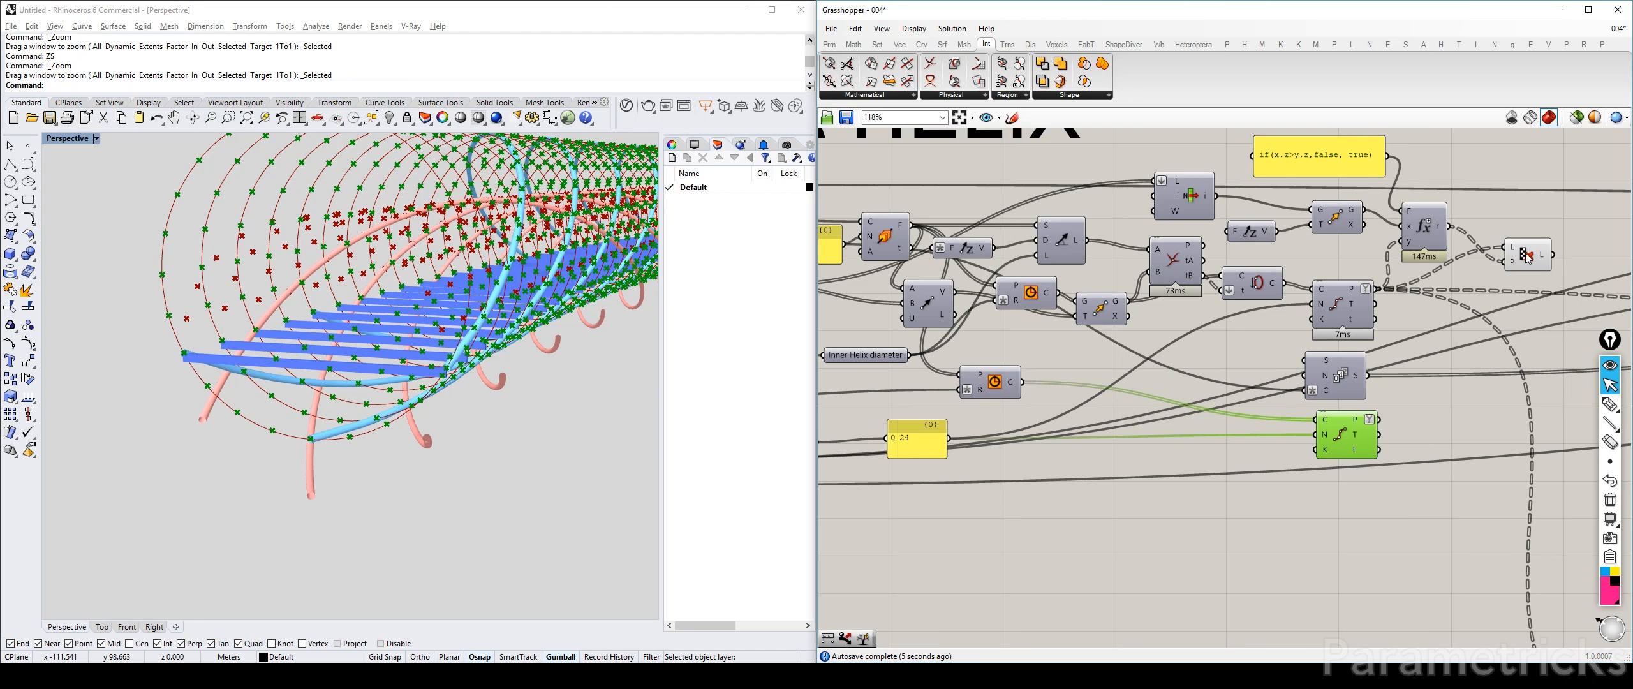
{"action": "left_click", "coordinate": [1526, 257]}
{"action": "right_click_drag", "start_coordinate": [1572, 443], "coordinate": [1275, 412]}
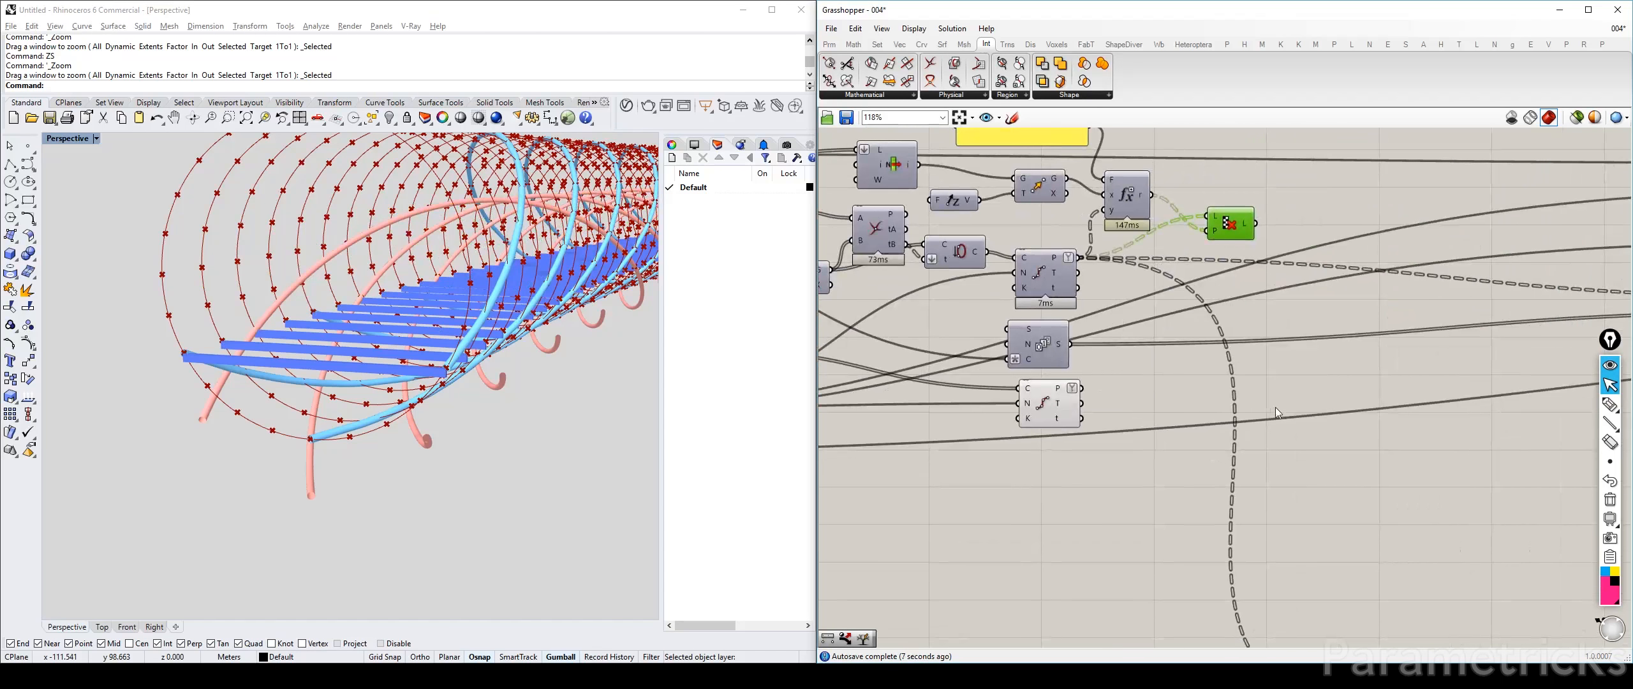
{"action": "left_click", "coordinate": [1057, 410]}
{"action": "right_click_drag", "start_coordinate": [1179, 314], "coordinate": [1164, 387]}
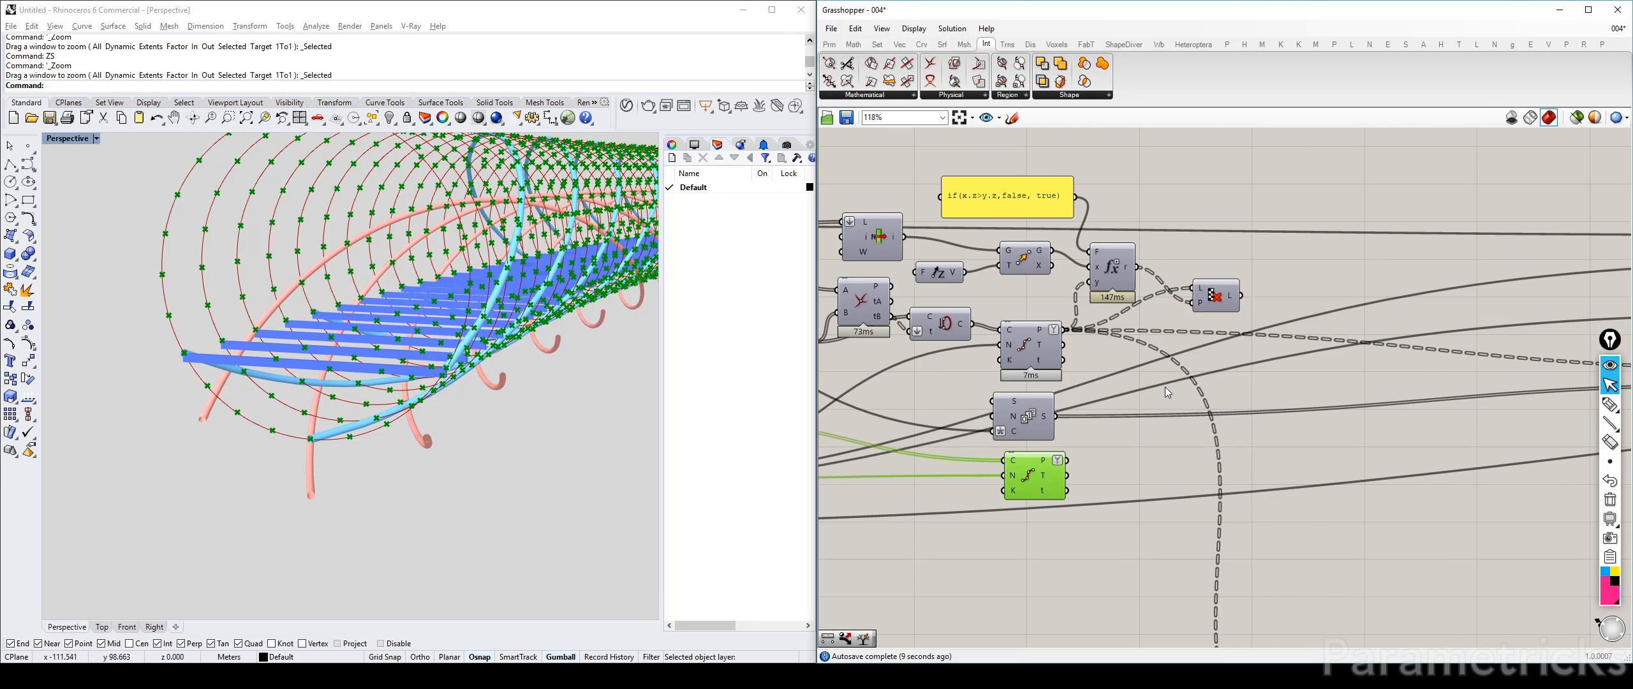
Duplicate the cull component and Evaluate, placing the copies beside the copied Divide Curve
{"action": "left_click", "coordinate": [1208, 293]}
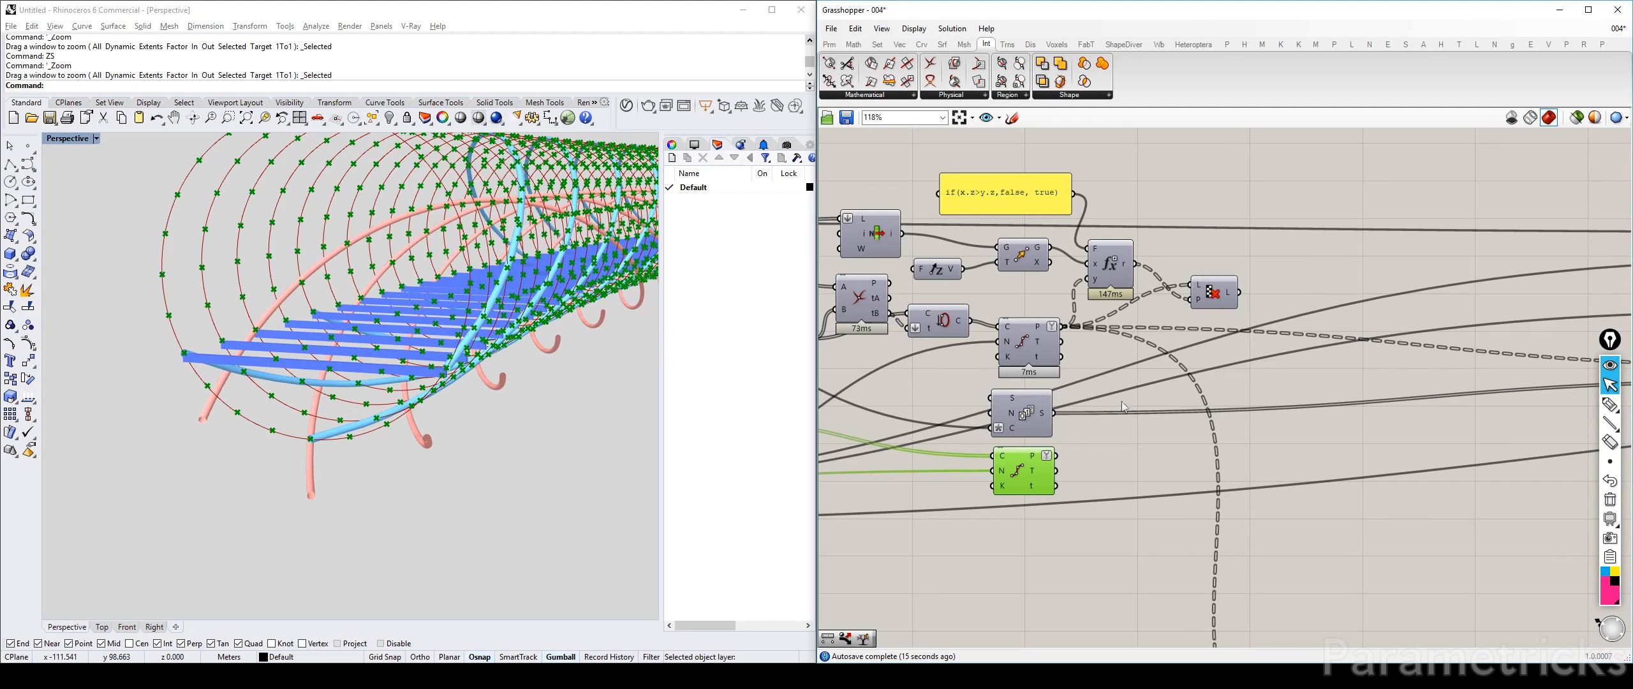
{"action": "left_click_drag", "start_coordinate": [1223, 340], "coordinate": [1225, 431], "text": "alt"}
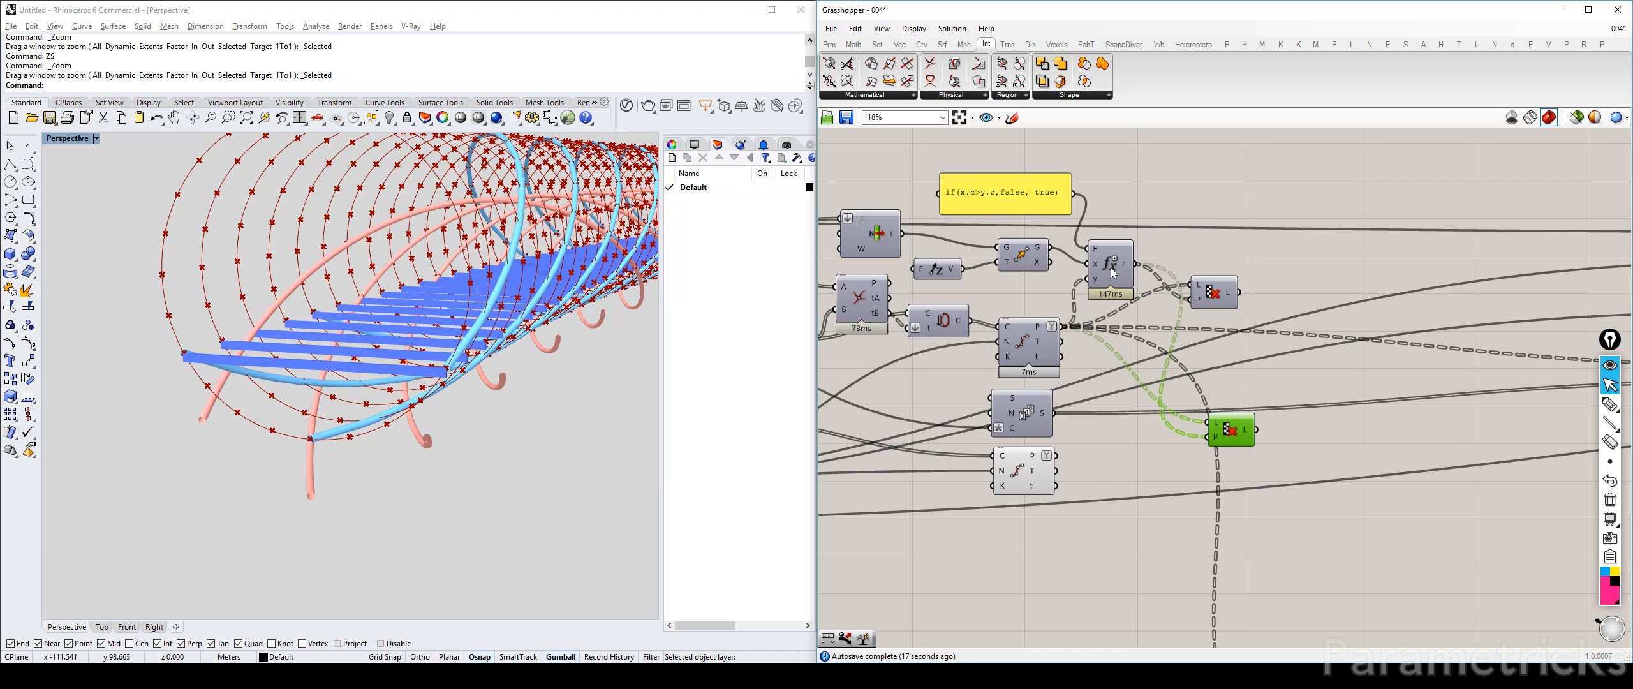
{"action": "right_click_drag", "start_coordinate": [1166, 387], "coordinate": [1123, 331]}
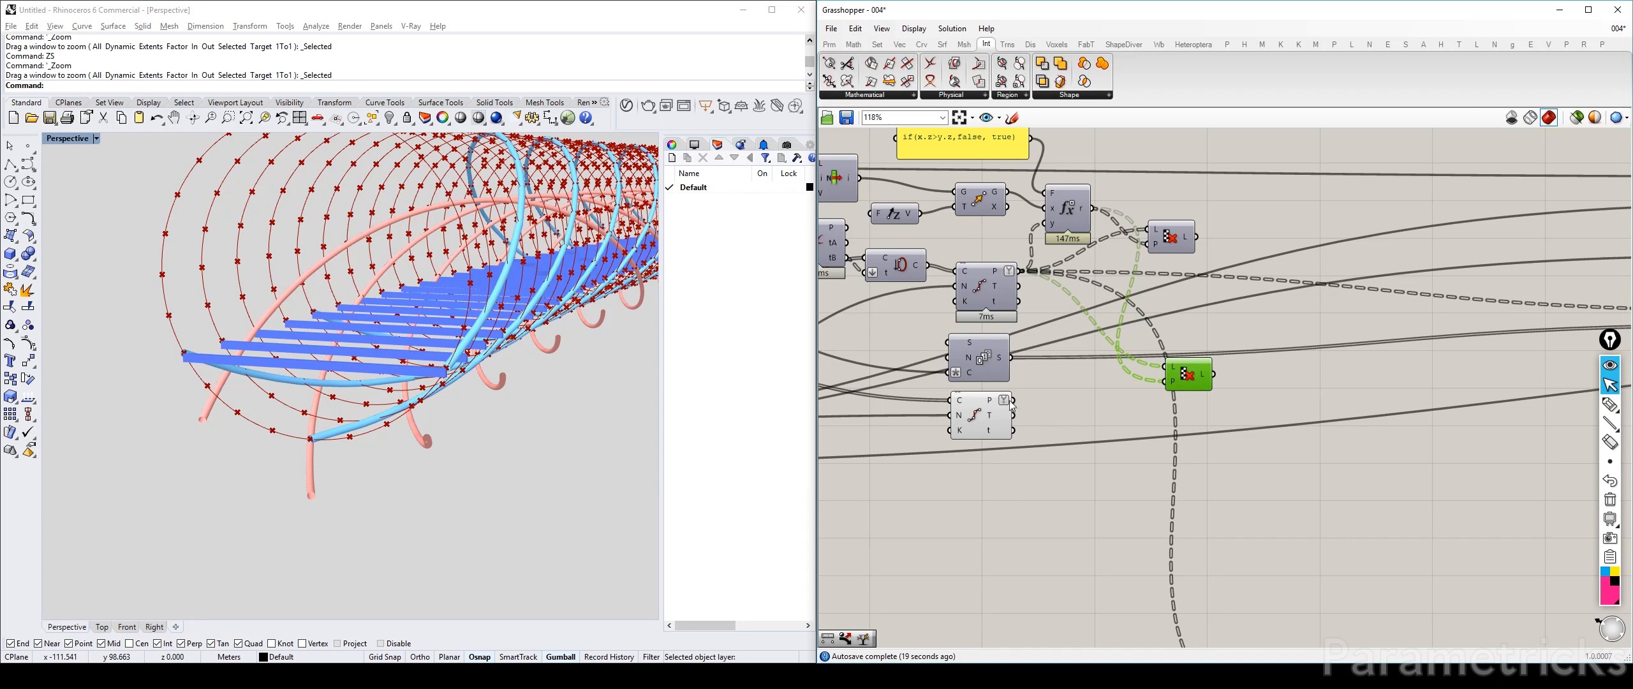
{"action": "left_click_drag", "start_coordinate": [1163, 242], "coordinate": [1168, 285]}
{"action": "left_click_drag", "start_coordinate": [1067, 210], "coordinate": [1079, 377], "text": "alt"}
{"action": "left_click", "coordinate": [1052, 472]}
{"action": "scroll", "coordinate": [1012, 497], "scroll_direction": "up", "scroll_amount": 2}
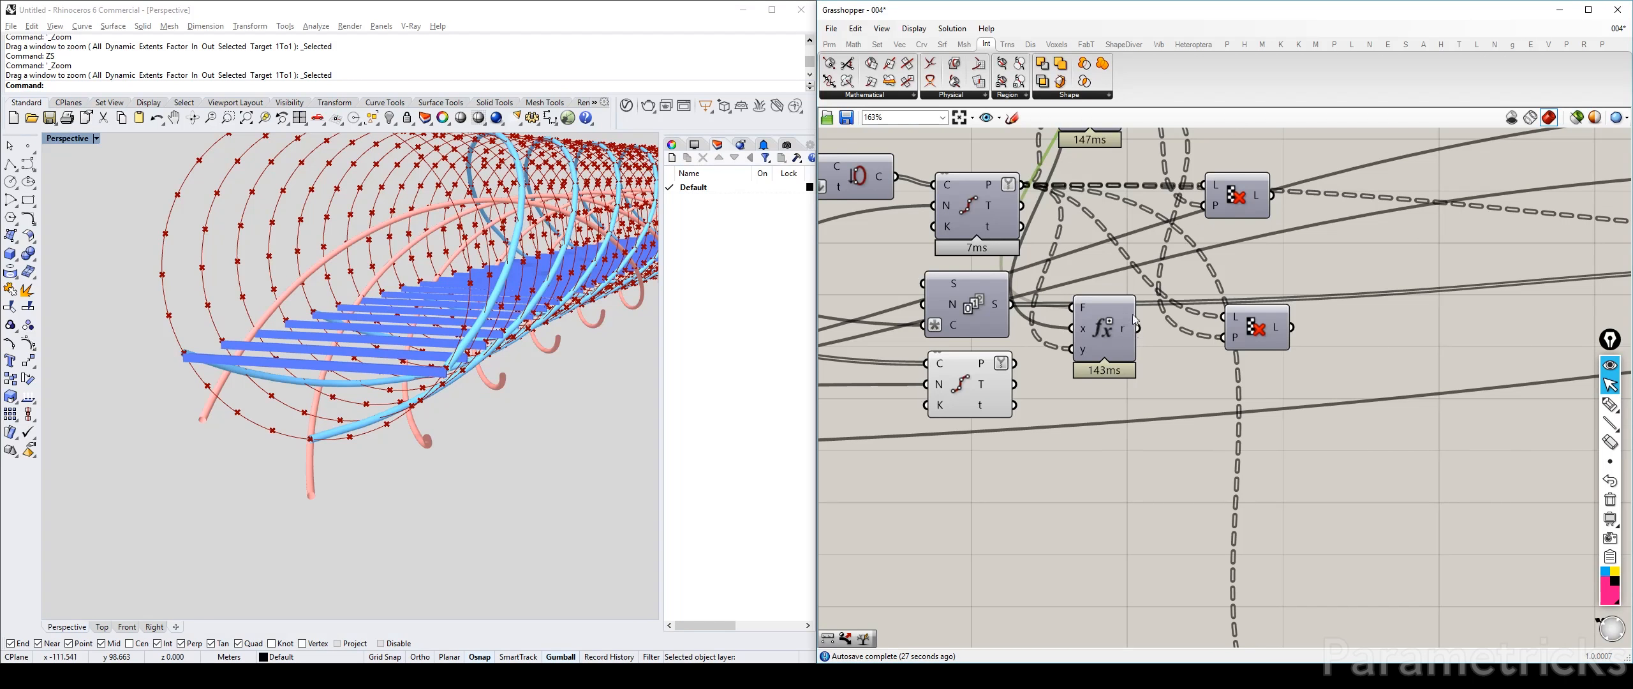
Wire the copied Divide Curve's points into the copied Evaluate's y input and the copied cull's list, with Evaluate's result as the cull pattern
{"action": "scroll", "coordinate": [1024, 382], "scroll_direction": "down", "scroll_amount": 1}
{"action": "right_click_drag", "start_coordinate": [1019, 393], "coordinate": [1042, 581]}
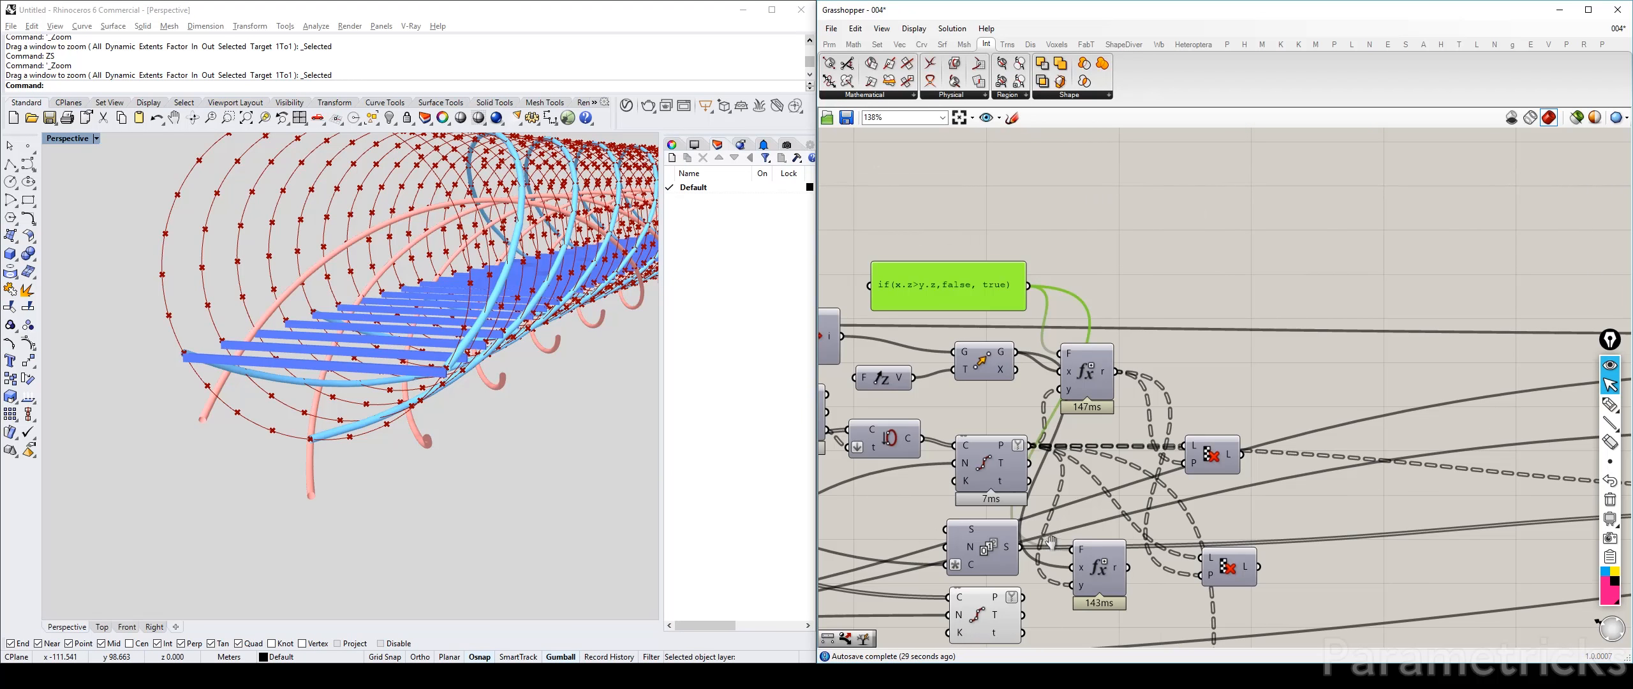
{"action": "right_click_drag", "start_coordinate": [934, 281], "coordinate": [951, 114]}
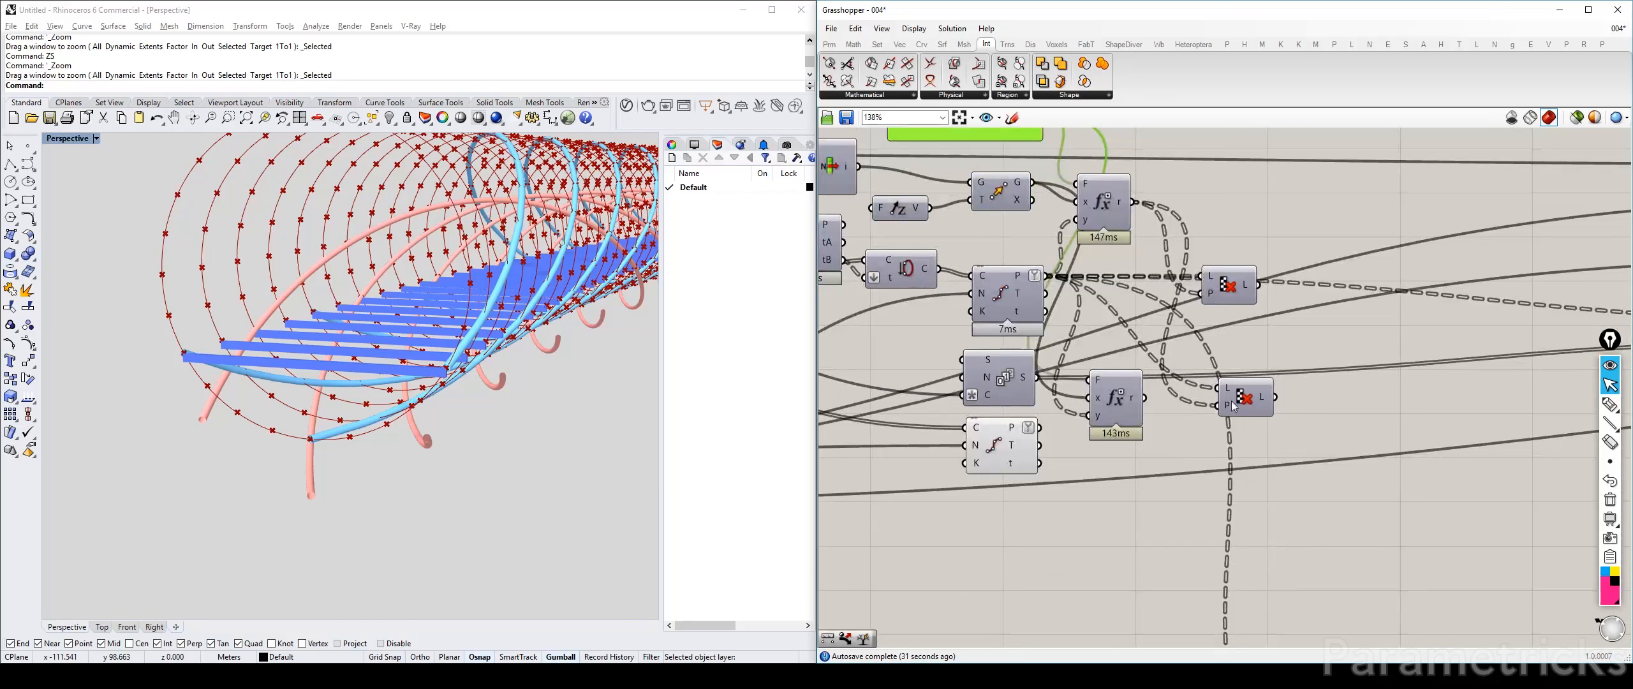
{"action": "mouse_move", "coordinate": [1229, 408]}
{"action": "left_click_drag", "start_coordinate": [1039, 427], "coordinate": [1220, 389]}
Hide the copied Divide Curve's preview and show the points kept by the copied cull component
{"action": "left_click", "coordinate": [993, 448]}
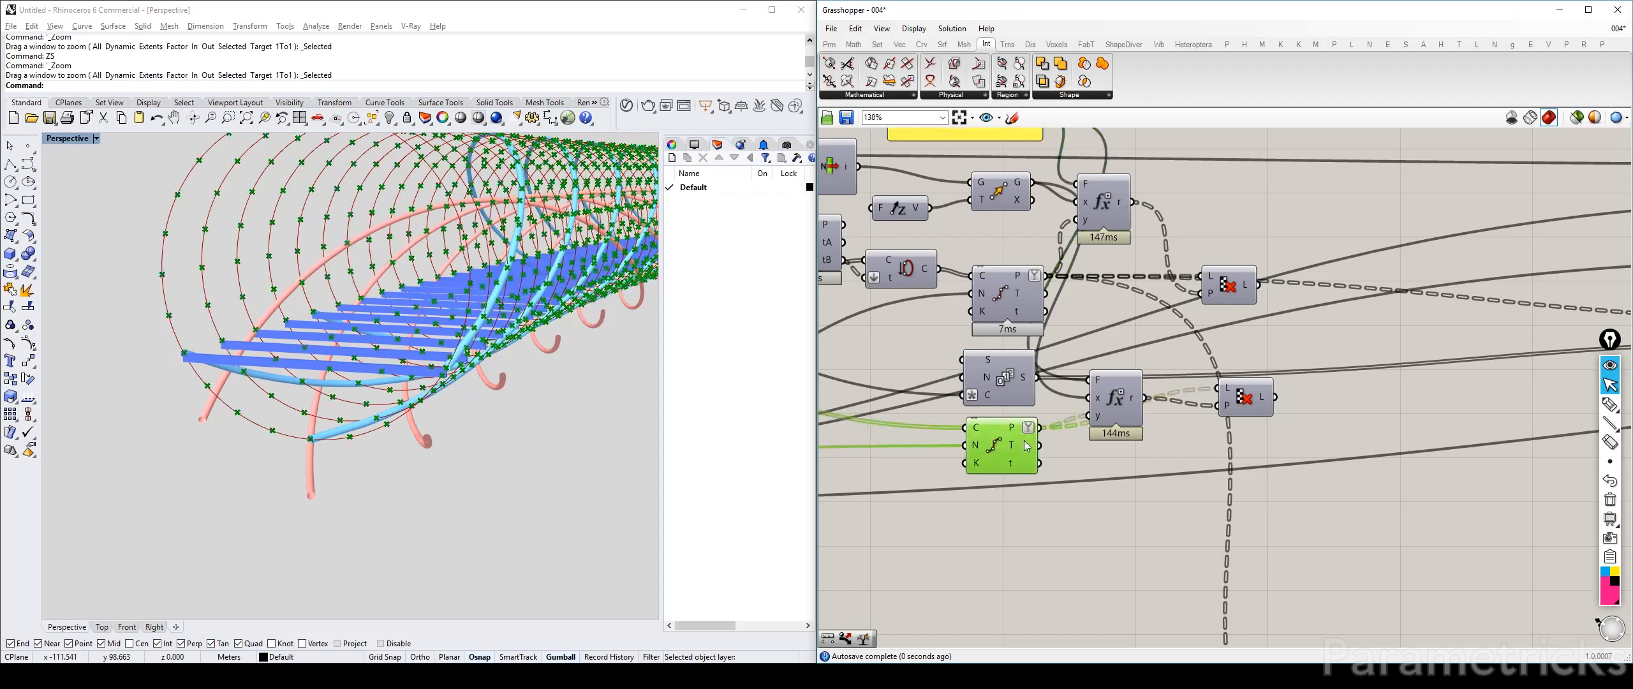
{"action": "key", "text": "ctrl+q"}
{"action": "left_click", "coordinate": [1249, 400]}
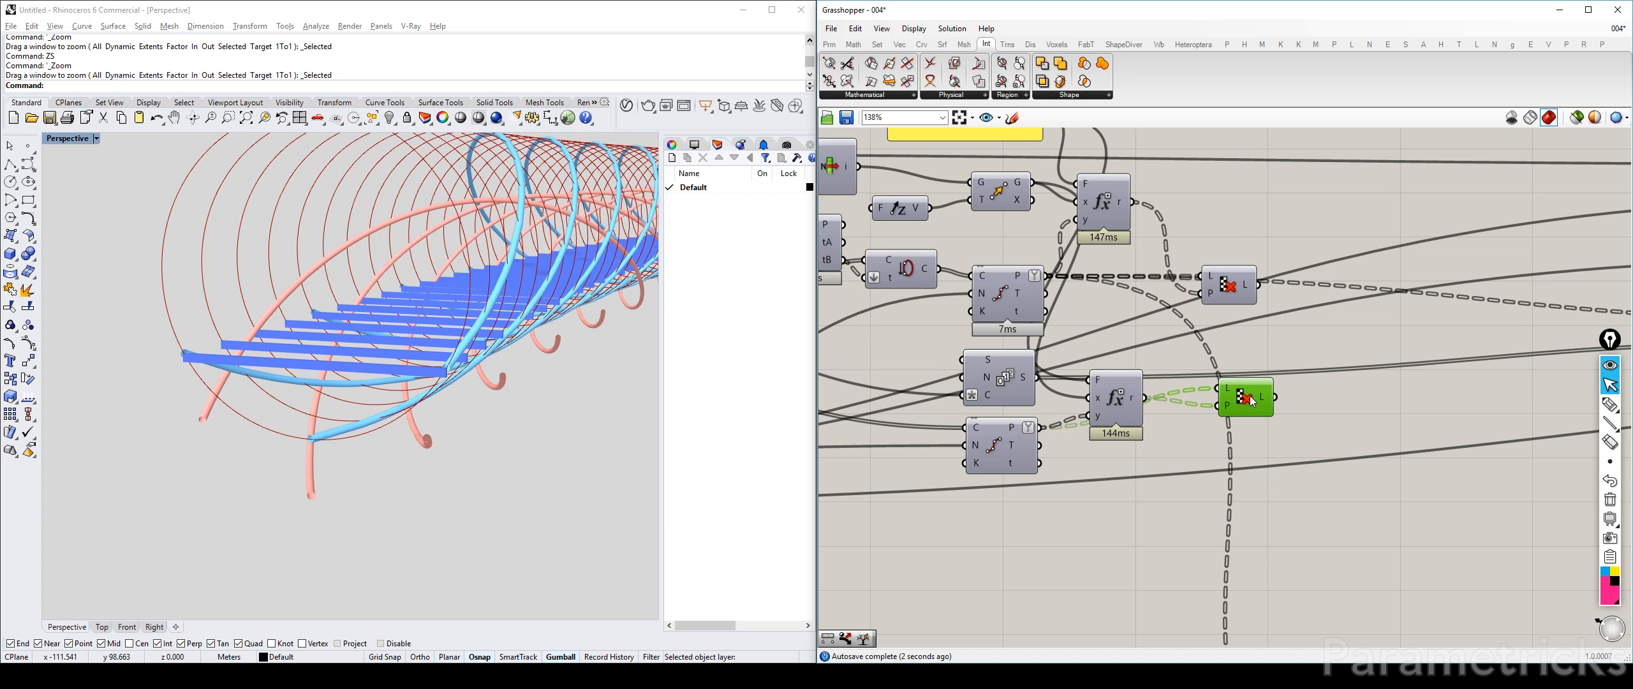
{"action": "key", "text": "ctrl+q"}
{"action": "scroll", "coordinate": [1267, 395], "scroll_direction": "up", "scroll_amount": 3}
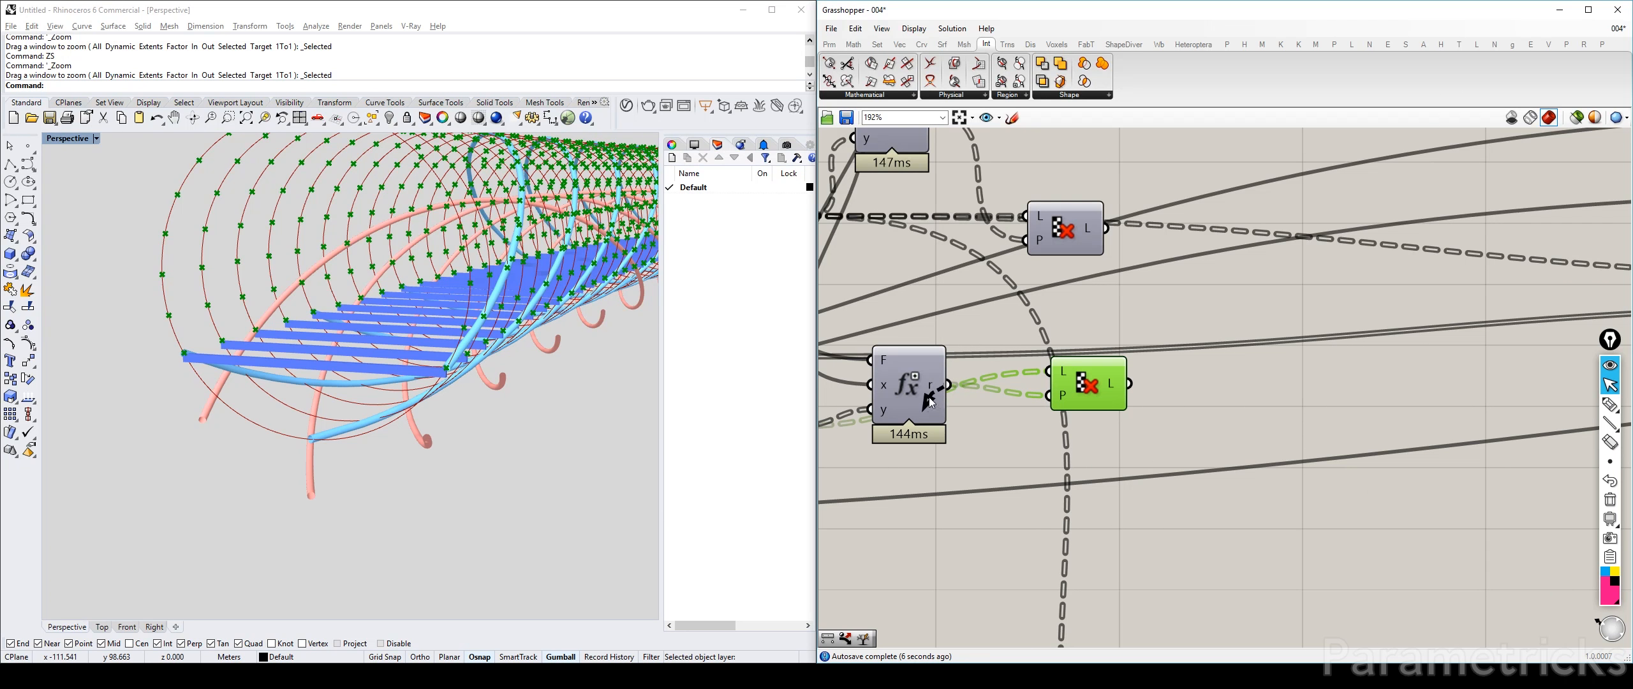
Invert the copied cull component's pattern input and check the kept points against the deck
{"action": "left_click_drag", "start_coordinate": [912, 380], "coordinate": [943, 397]}
{"action": "right_click", "coordinate": [1063, 395]}
{"action": "left_click", "coordinate": [1099, 509]}
{"action": "right_click_drag", "start_coordinate": [1199, 504], "coordinate": [1307, 437]}
{"action": "right_click_drag", "start_coordinate": [394, 375], "coordinate": [379, 407]}
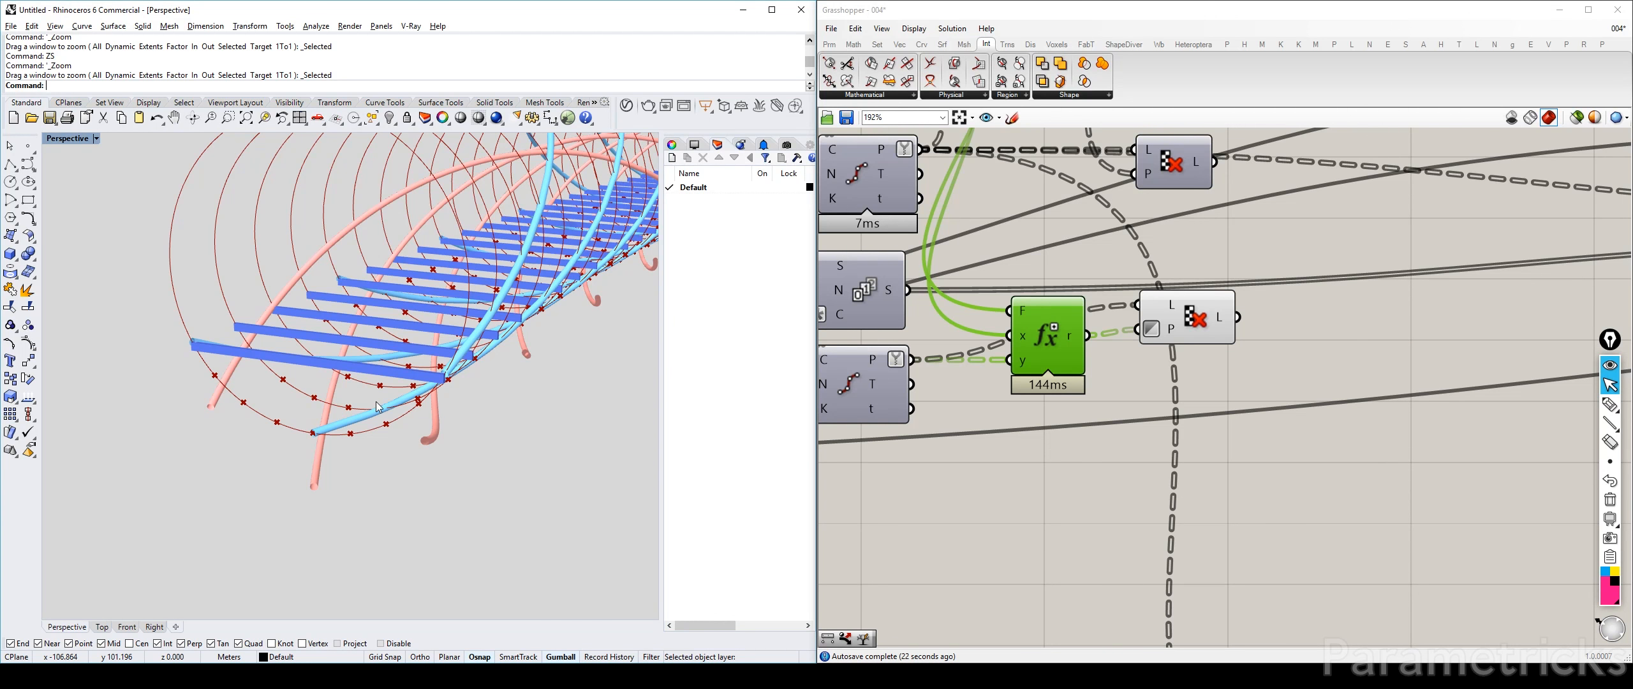
{"action": "left_click_drag", "start_coordinate": [1168, 319], "coordinate": [1178, 338]}
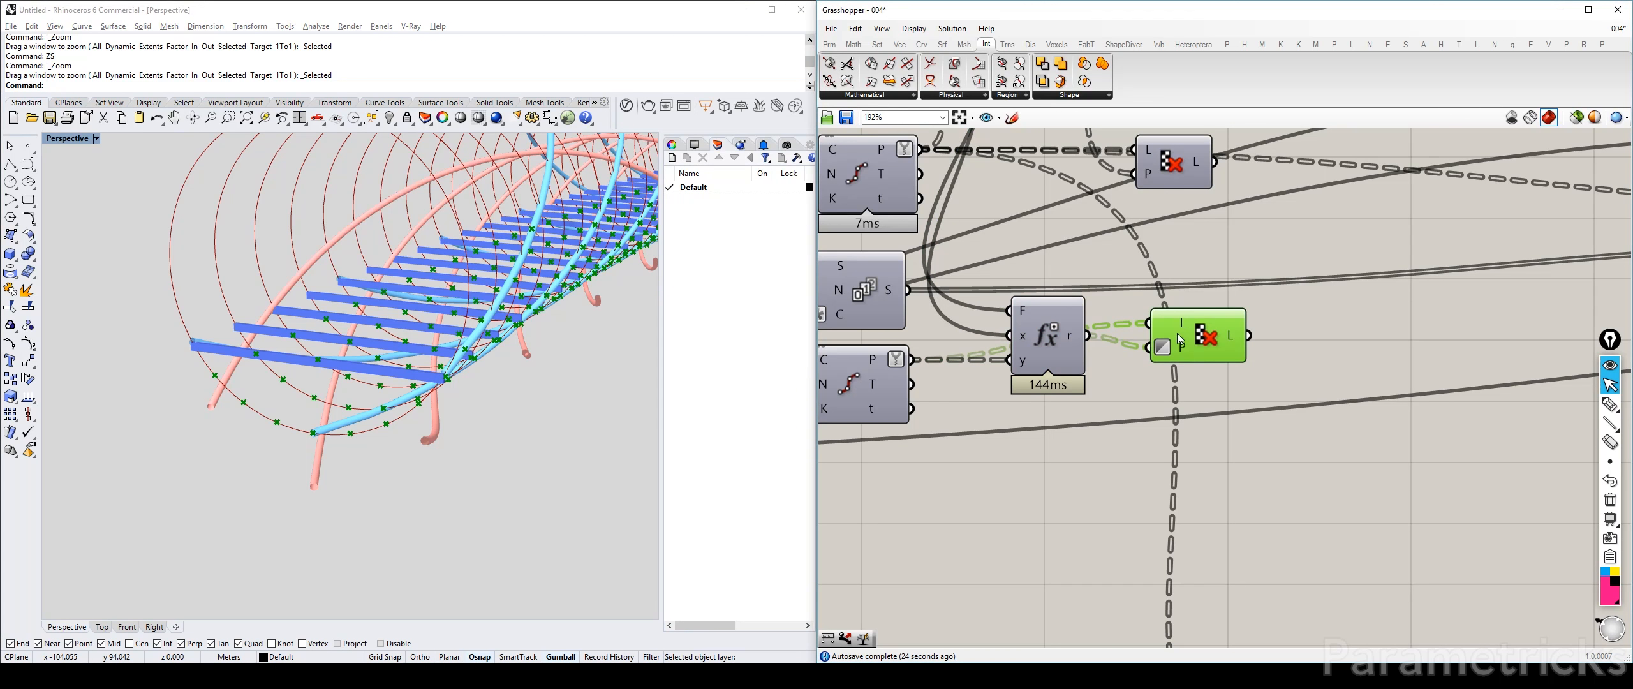
Preview the points kept by both cull components together and shift the upper one slightly to tidy the layout
{"action": "right_click_drag", "start_coordinate": [1366, 319], "coordinate": [1175, 329]}
{"action": "scroll", "coordinate": [1180, 332], "scroll_direction": "down", "scroll_amount": 1}
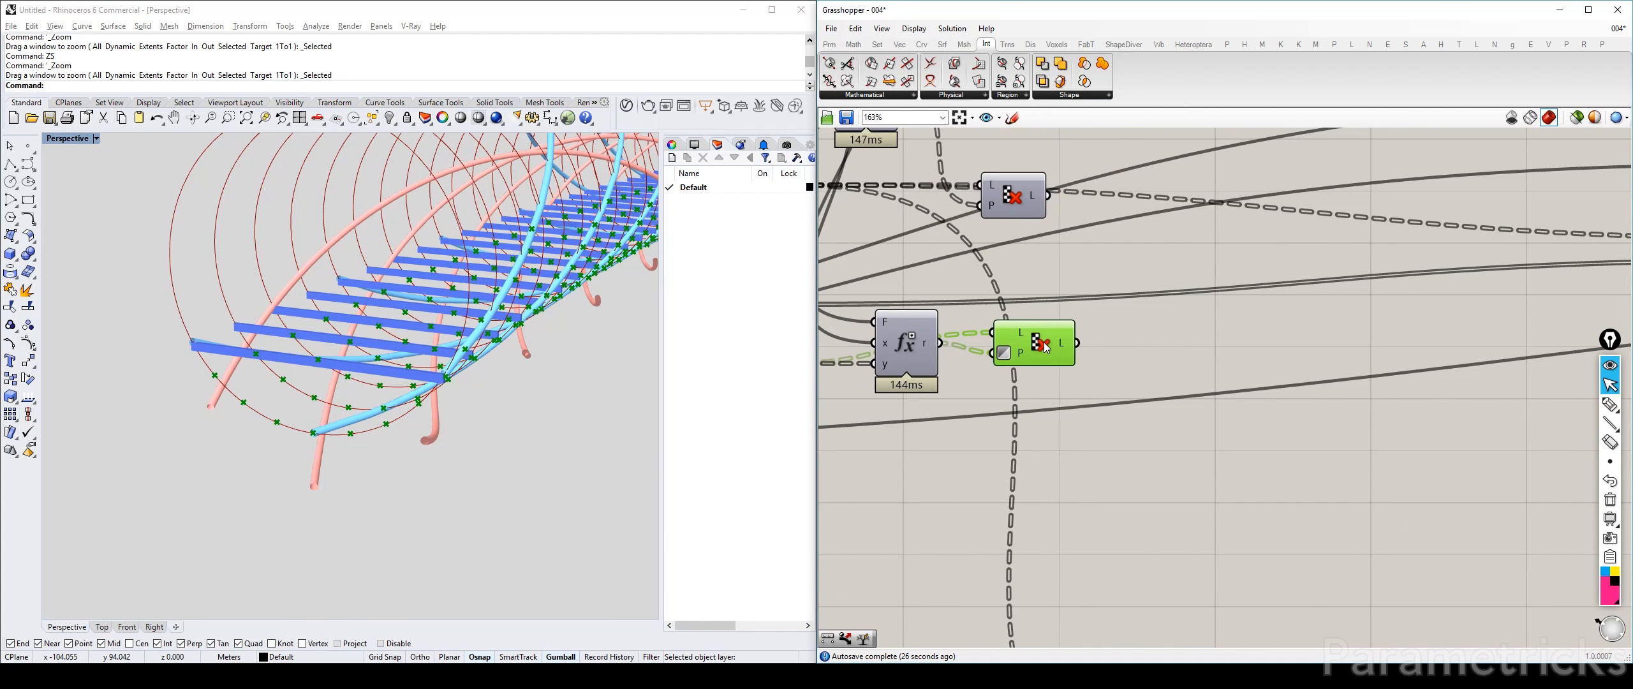
{"action": "key", "text": "ctrl+q"}
{"action": "left_click", "coordinate": [1243, 474]}
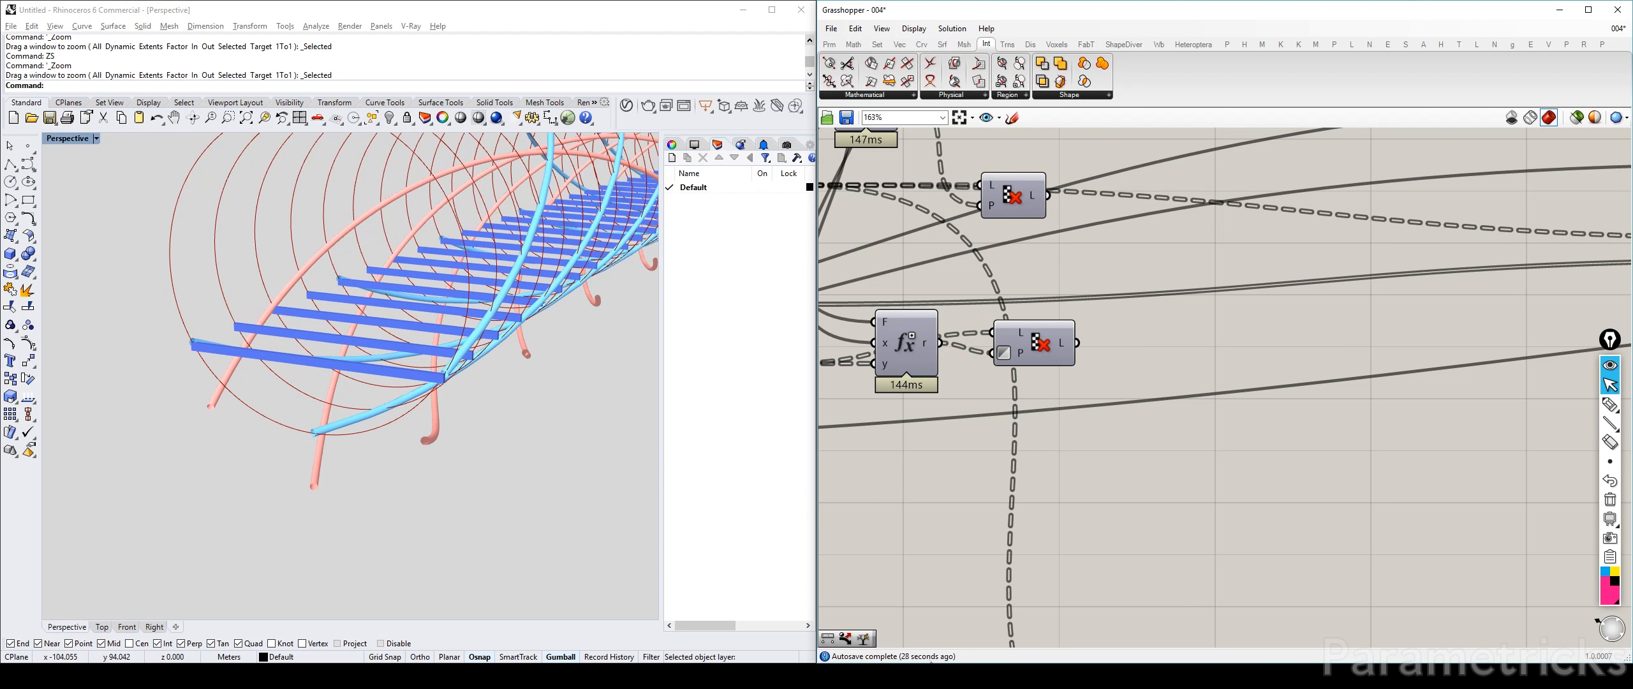
{"action": "left_click", "coordinate": [1027, 203]}
{"action": "left_click", "coordinate": [1063, 344]}
{"action": "scroll", "coordinate": [1065, 345], "scroll_direction": "down", "scroll_amount": 4}
{"action": "scroll", "coordinate": [985, 185], "scroll_direction": "up", "scroll_amount": 2}
{"action": "left_click_drag", "start_coordinate": [1065, 317], "coordinate": [1079, 311]}
{"action": "left_click", "coordinate": [1087, 204]}
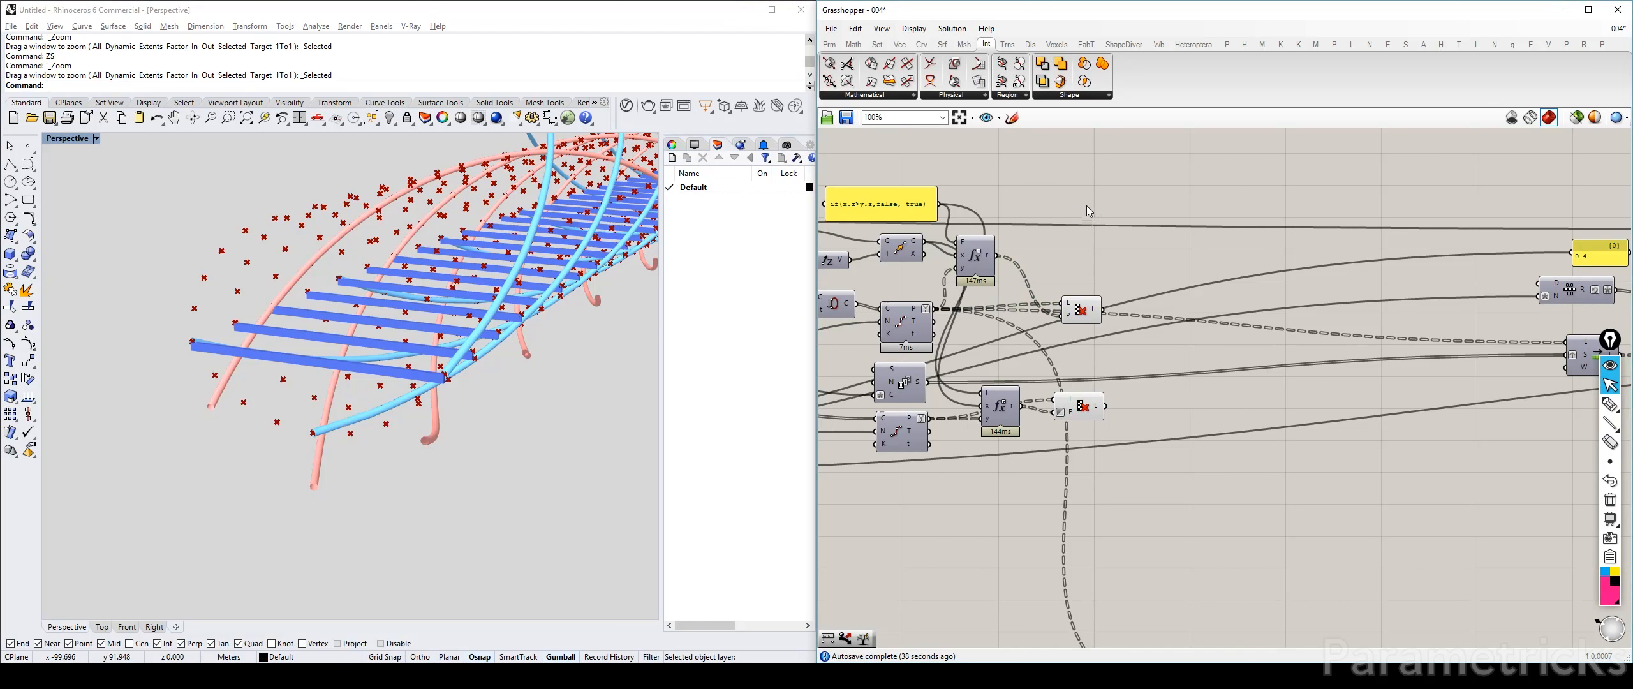
Move Tree Branch, Point List and their Path and Size sliders beneath the cull components, and feed the upper cull's list into Tree Branch
{"action": "scroll", "coordinate": [1086, 205], "scroll_direction": "down", "scroll_amount": 2}
{"action": "right_click_drag", "start_coordinate": [1186, 461], "coordinate": [1135, 364]}
{"action": "scroll", "coordinate": [1134, 363], "scroll_direction": "down", "scroll_amount": 1}
{"action": "left_click_drag", "start_coordinate": [1260, 538], "coordinate": [1061, 411]}
{"action": "left_click_drag", "start_coordinate": [1132, 447], "coordinate": [1121, 340]}
{"action": "scroll", "coordinate": [1101, 238], "scroll_direction": "up", "scroll_amount": 2}
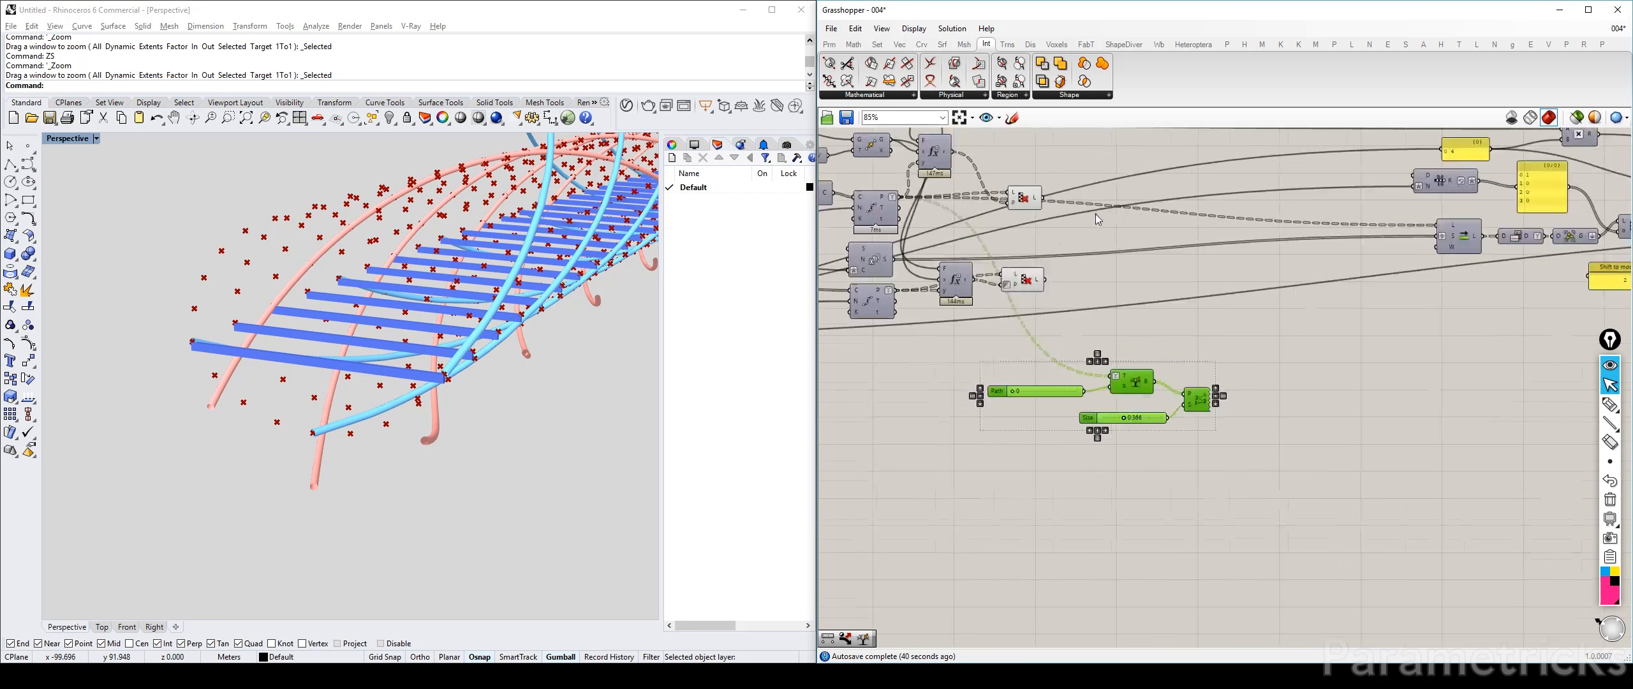
{"action": "left_click_drag", "start_coordinate": [1044, 198], "coordinate": [1113, 376]}
Preview the Point List numbering and examine the order of the upper cull's points on the first circle
{"action": "scroll", "coordinate": [1186, 388], "scroll_direction": "up", "scroll_amount": 3}
{"action": "left_click", "coordinate": [1206, 403]}
{"action": "scroll", "coordinate": [450, 378], "scroll_direction": "up", "scroll_amount": 4}
{"action": "scroll", "coordinate": [451, 377], "scroll_direction": "down", "scroll_amount": 6}
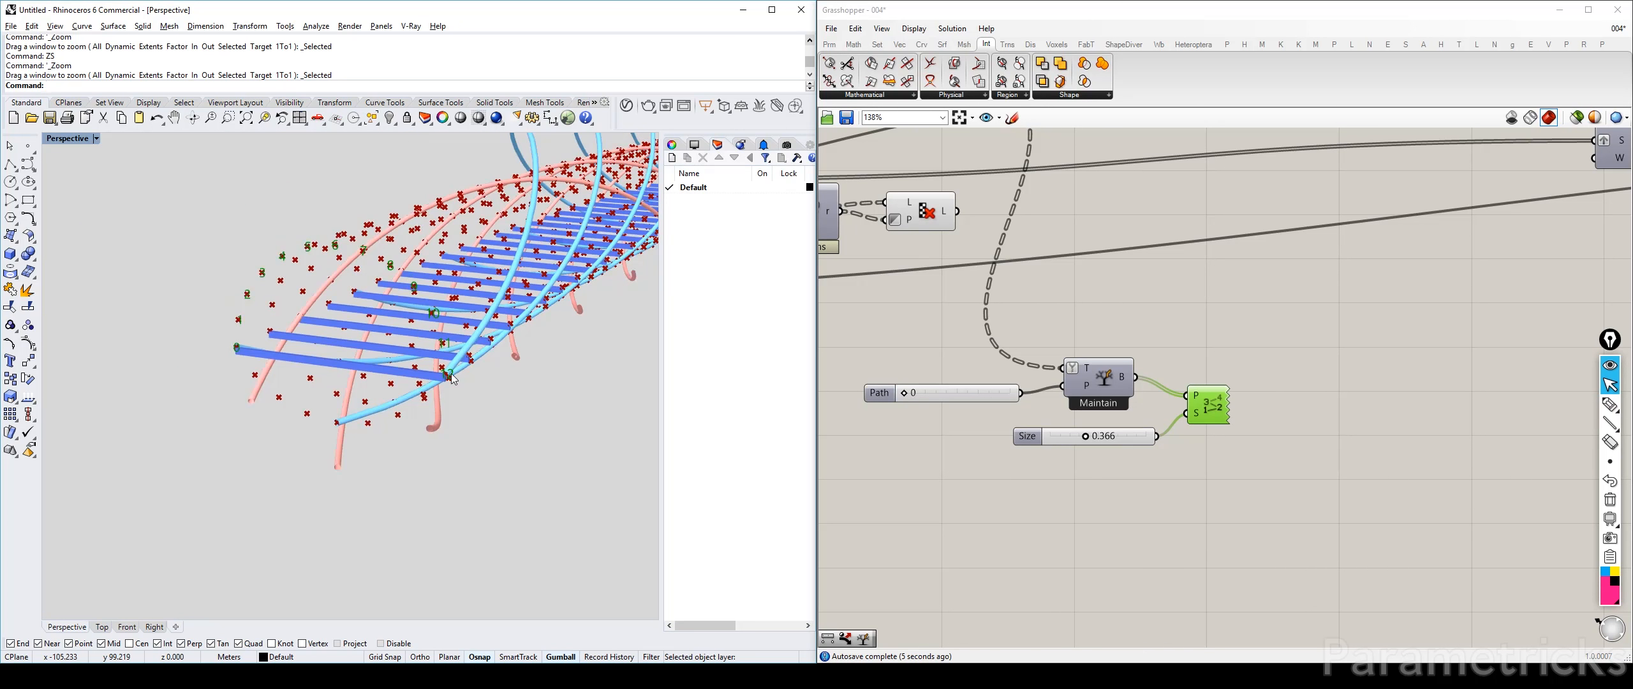
Feed the lower cull component's list into Tree Branch and examine the numbering of its points below the deck
{"action": "scroll", "coordinate": [451, 377], "scroll_direction": "up", "scroll_amount": 2}
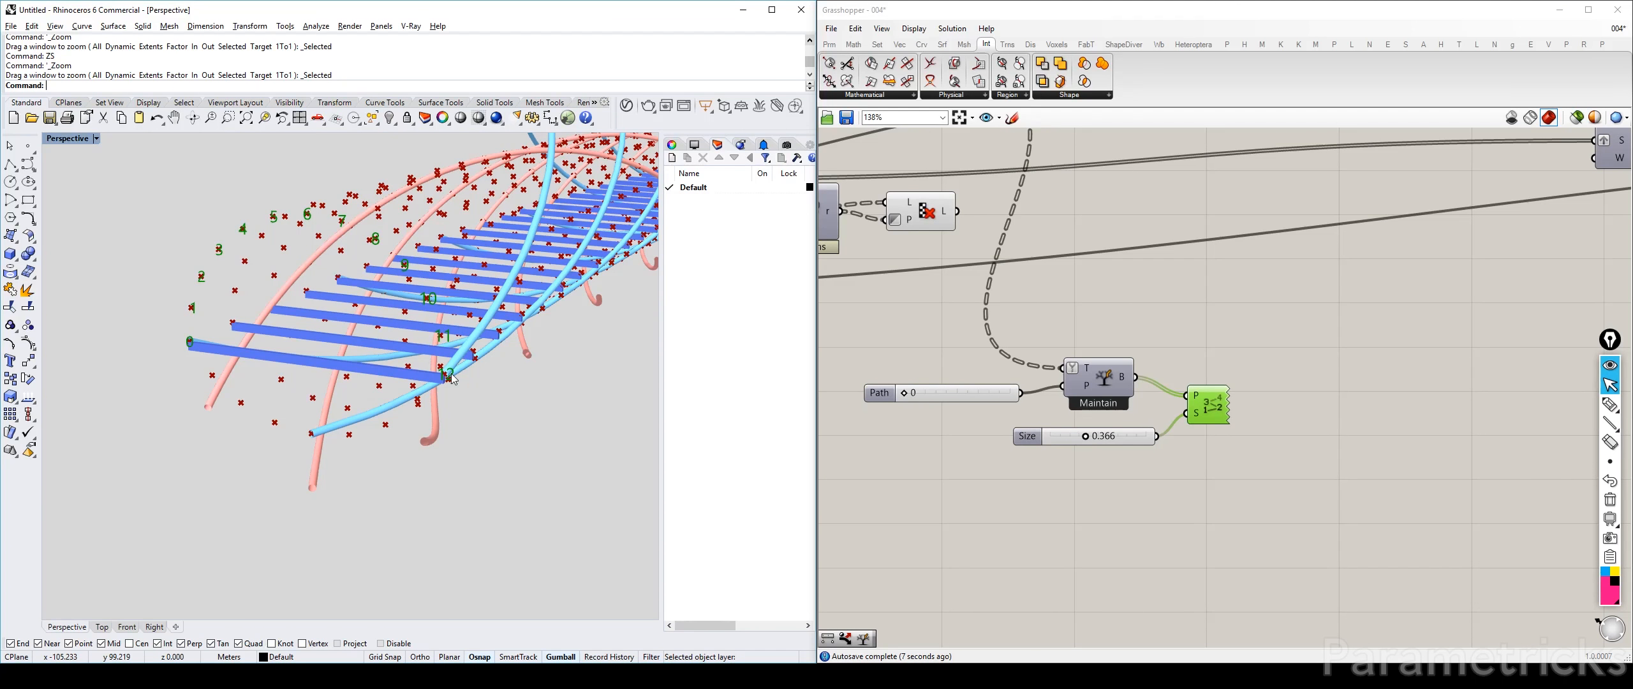
{"action": "right_click_drag", "start_coordinate": [451, 377], "coordinate": [465, 379]}
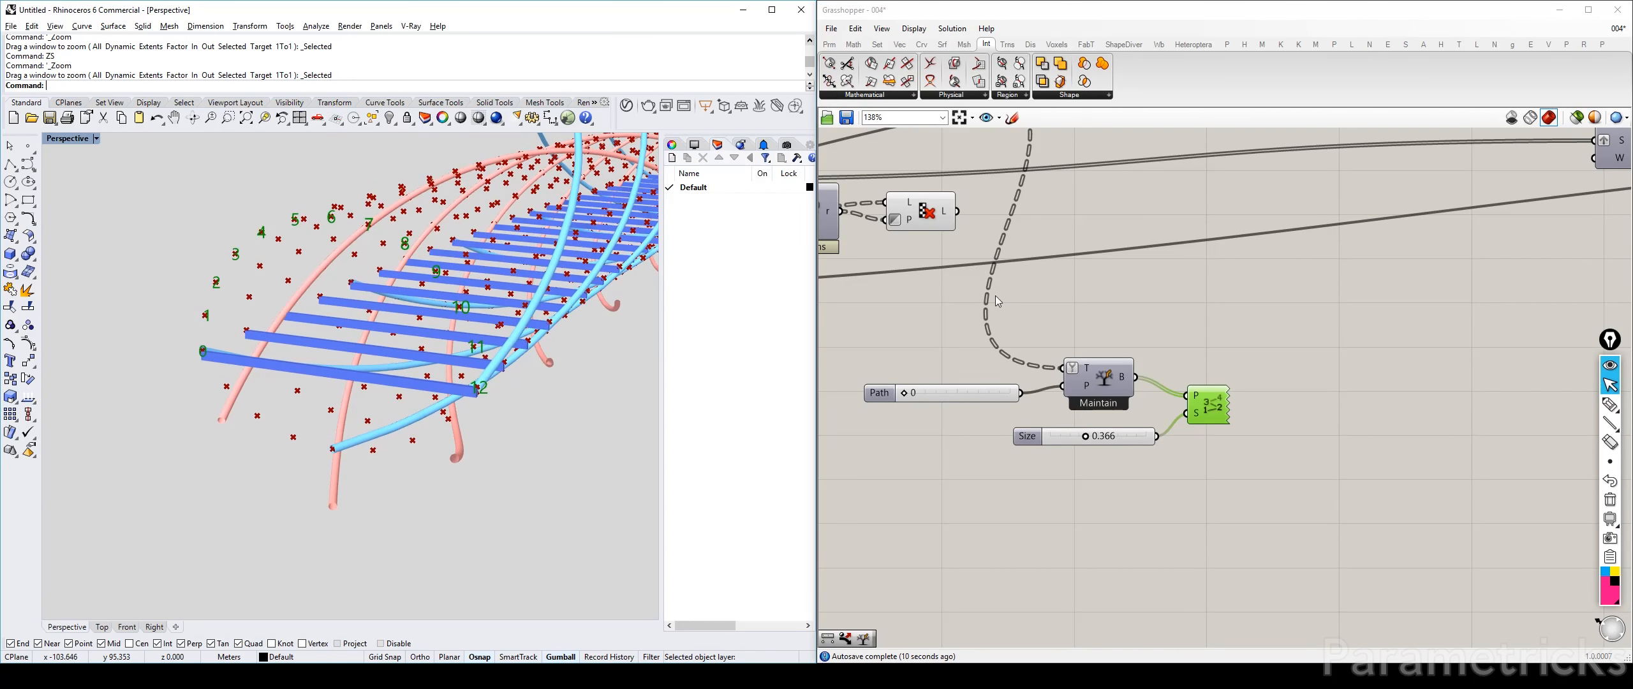
{"action": "left_click_drag", "start_coordinate": [958, 211], "coordinate": [1061, 368]}
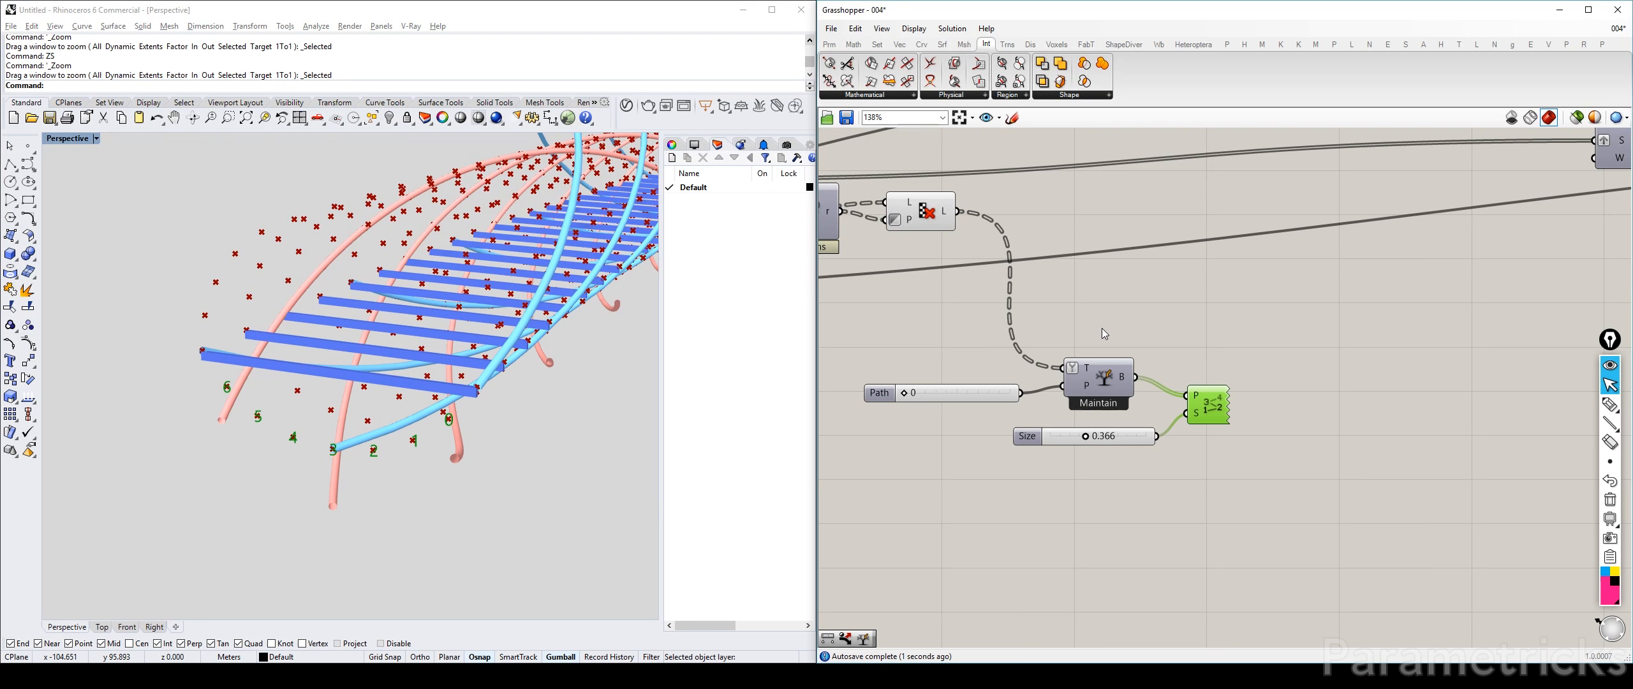
Add a Merge component, connect the upper cull list to D1 and the lower one to D2, and feed the result into Tree Branch
{"action": "double_click", "coordinate": [1251, 310]}
{"action": "type", "text": "merge"}
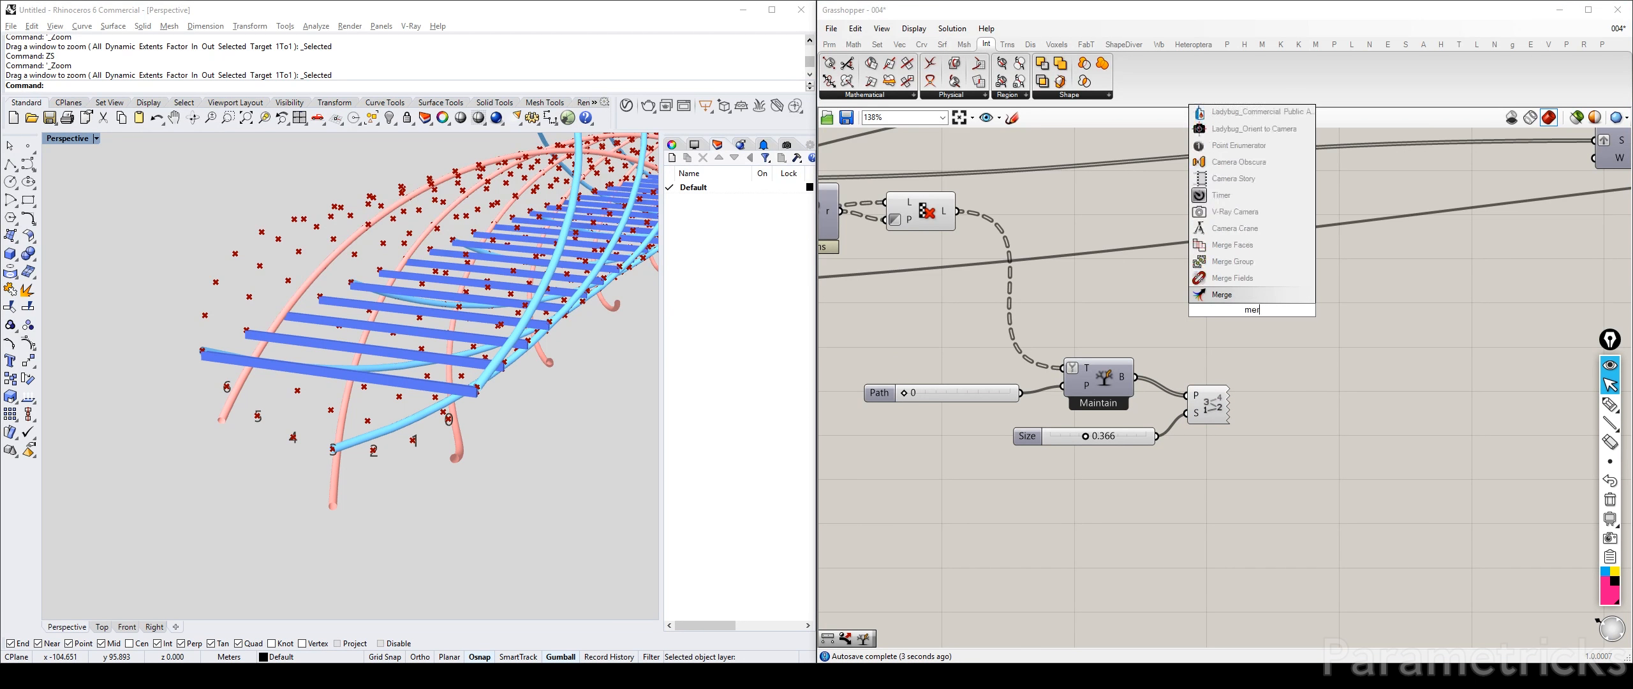
{"action": "key", "text": "Return"}
{"action": "right_click_drag", "start_coordinate": [1298, 319], "coordinate": [1249, 400]}
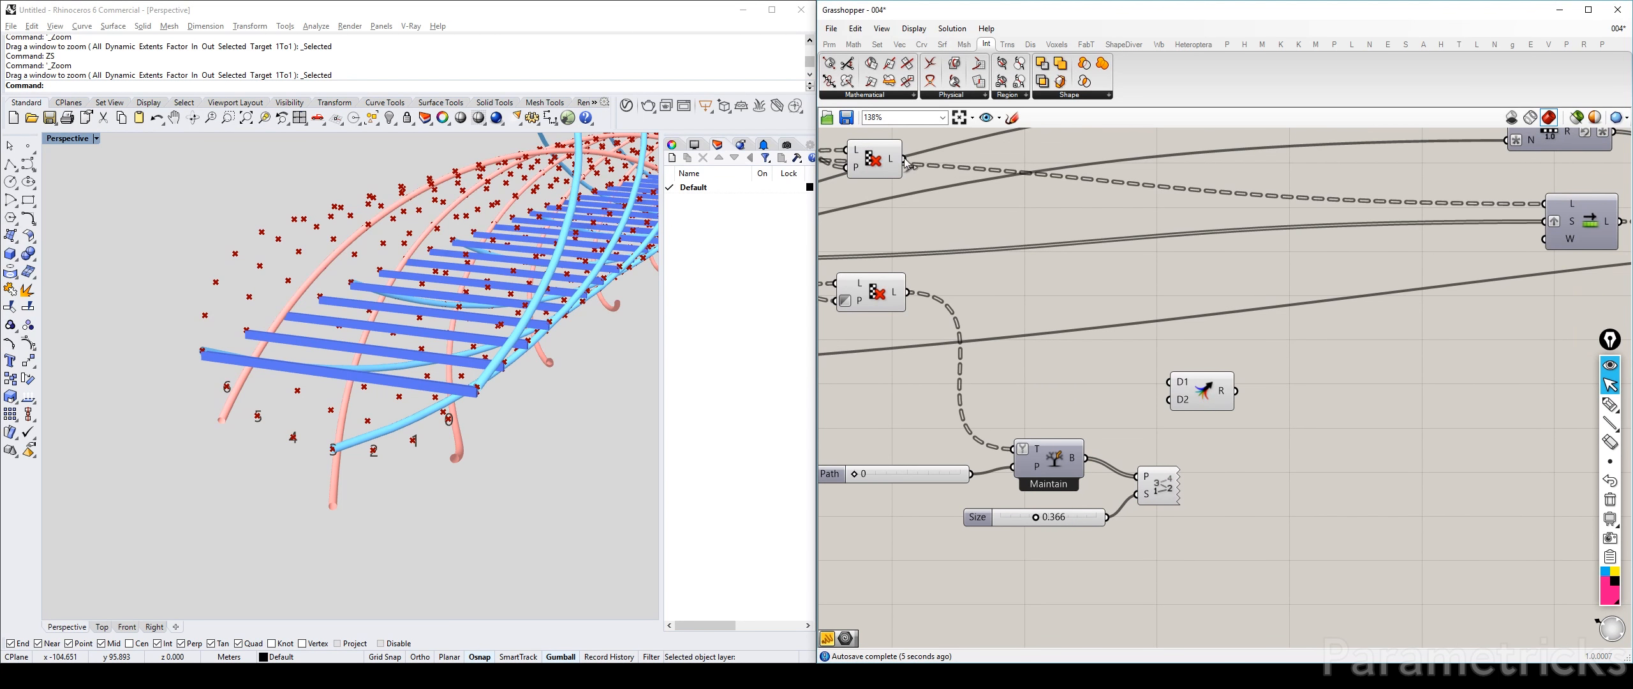
{"action": "left_click_drag", "start_coordinate": [903, 159], "coordinate": [1168, 381]}
{"action": "left_click_drag", "start_coordinate": [906, 292], "coordinate": [1014, 448]}
{"action": "left_click", "coordinate": [874, 159]}
{"action": "left_click", "coordinate": [874, 292]}
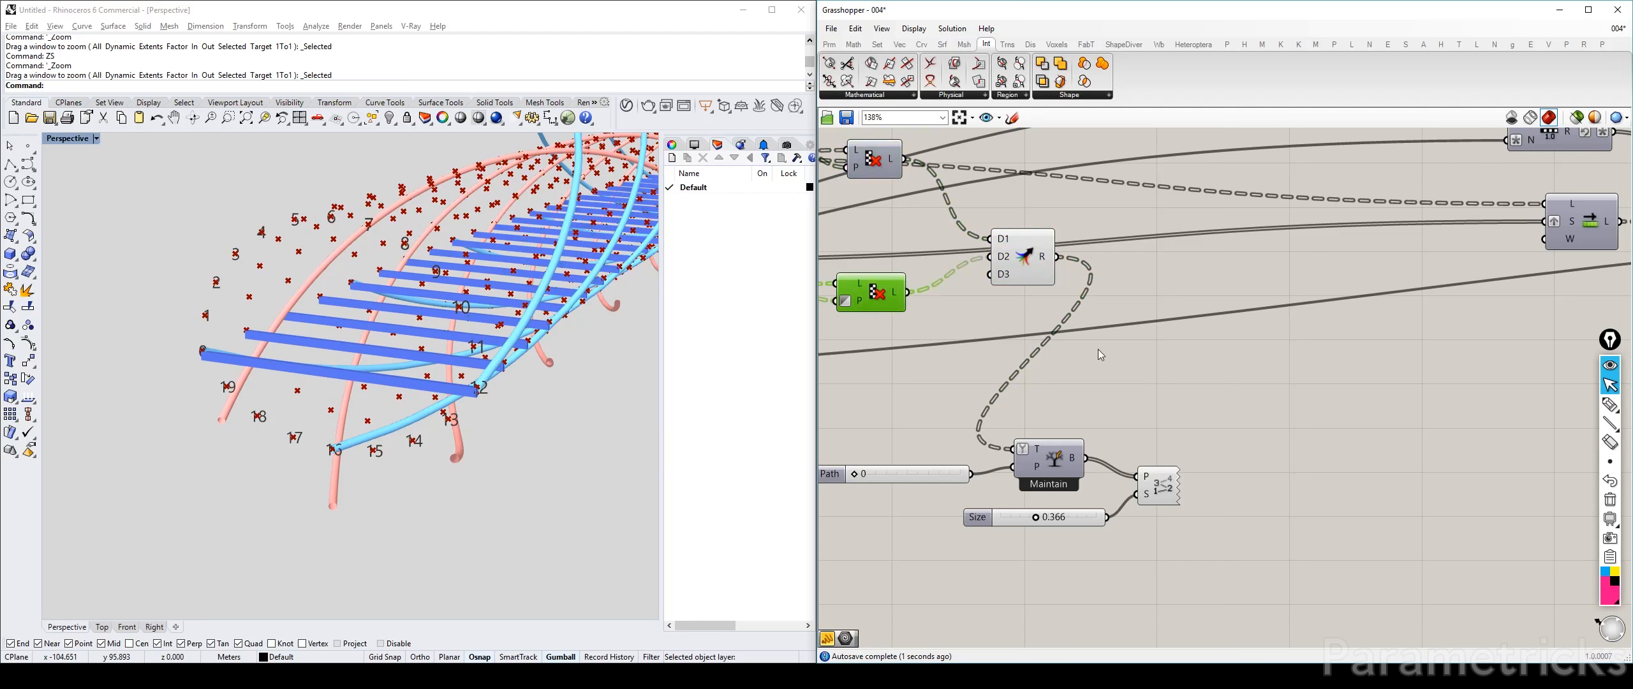
Set the Point List size to 0.634, check the merged point order around the first circle, and hide the numbering
{"action": "left_click", "coordinate": [1157, 486]}
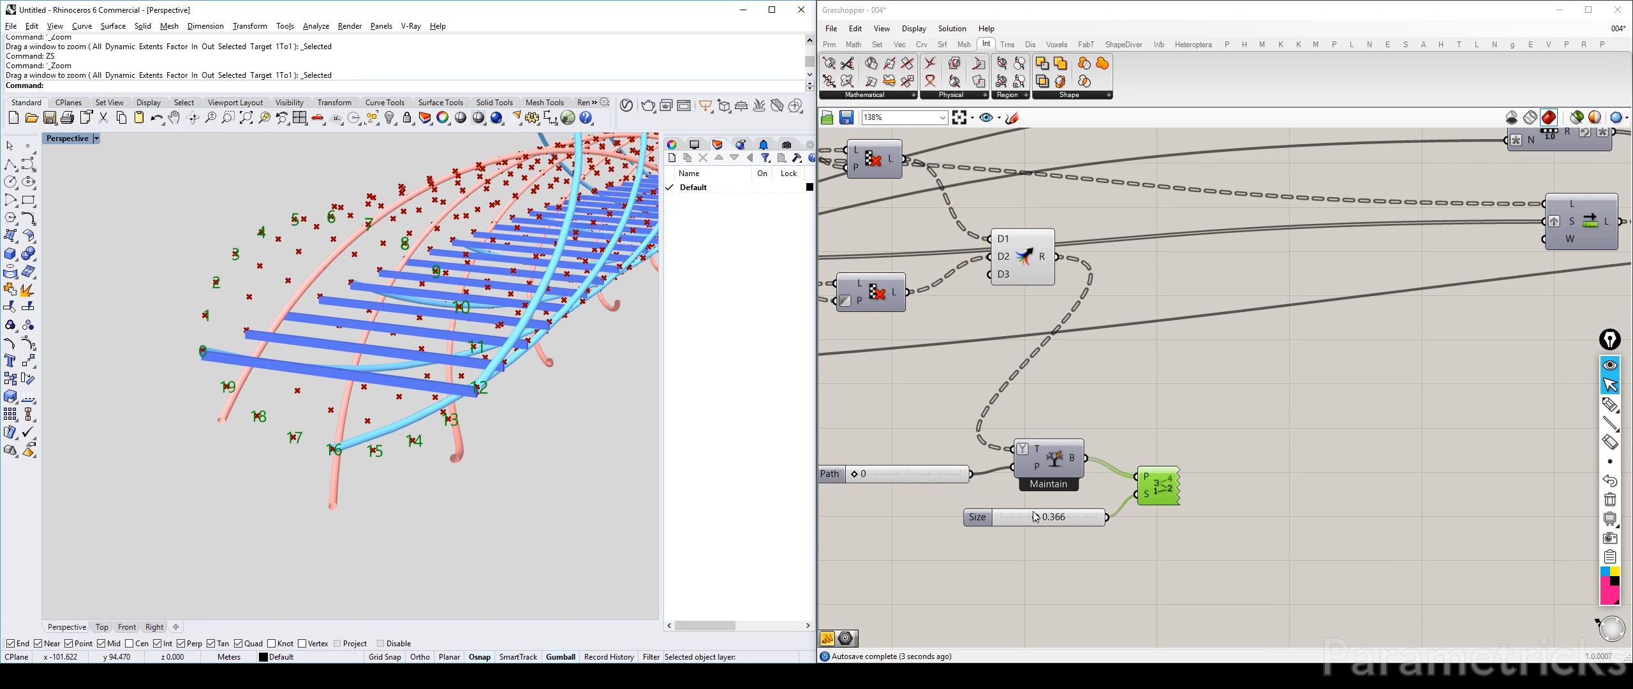
{"action": "left_click_drag", "start_coordinate": [1035, 517], "coordinate": [1061, 518]}
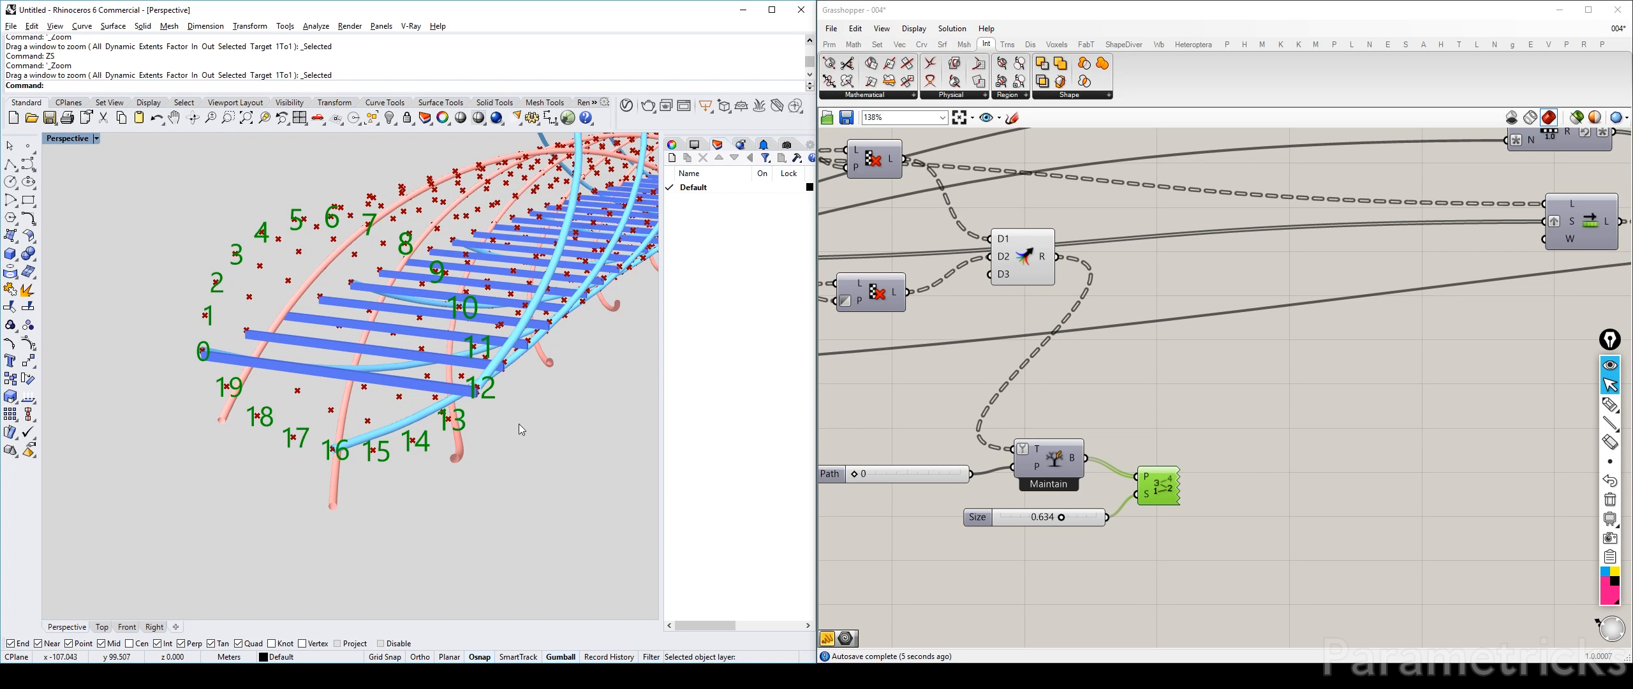
{"action": "left_click", "coordinate": [1131, 454]}
{"action": "left_click_drag", "start_coordinate": [1187, 523], "coordinate": [1077, 440]}
{"action": "left_click", "coordinate": [1205, 469]}
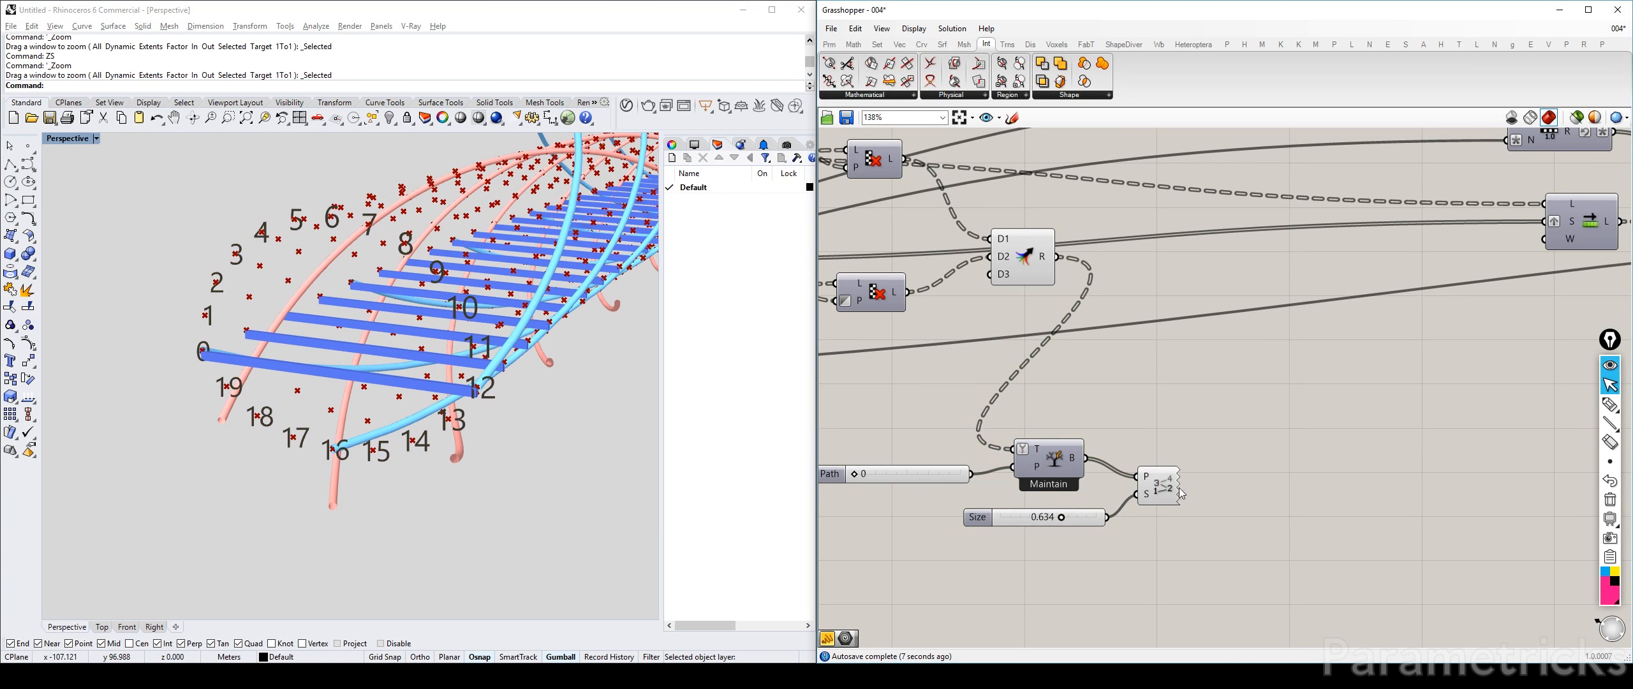
{"action": "left_click", "coordinate": [1174, 486]}
Move the Shift List component closer to the Merge component
{"action": "scroll", "coordinate": [1174, 449], "scroll_direction": "down", "scroll_amount": 4}
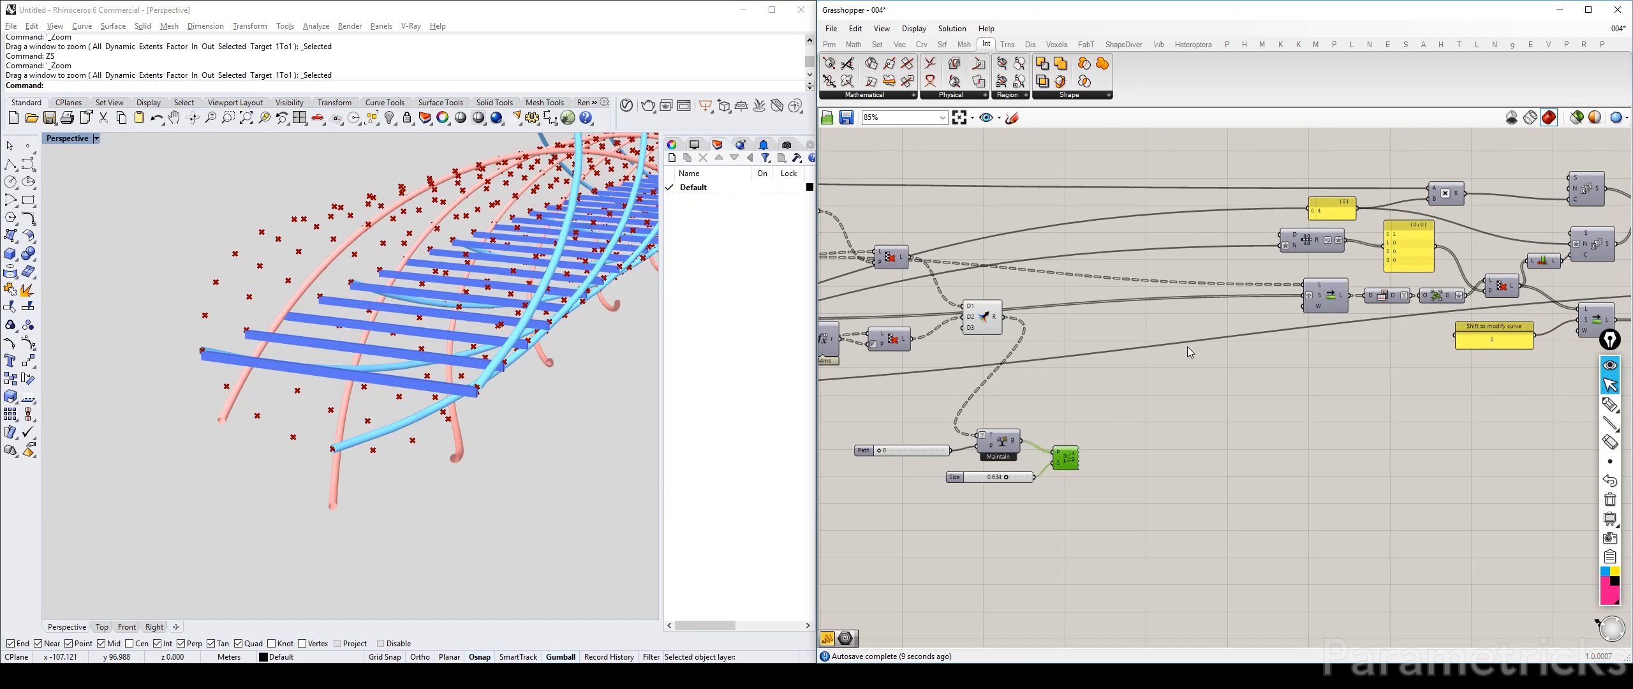
{"action": "scroll", "coordinate": [1328, 292], "scroll_direction": "up", "scroll_amount": 4}
{"action": "left_click", "coordinate": [1328, 292]}
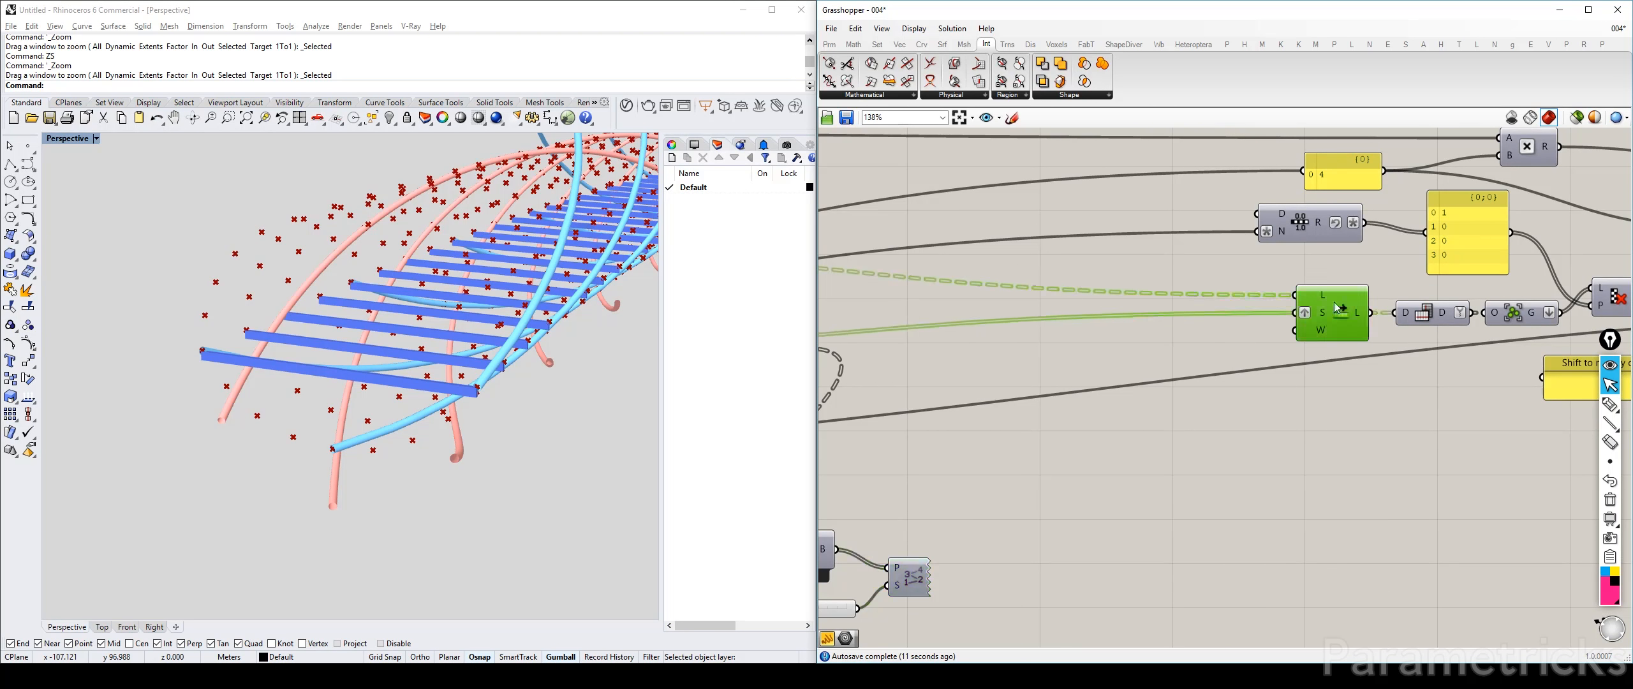
{"action": "left_click_drag", "start_coordinate": [1336, 308], "coordinate": [1016, 276]}
{"action": "right_click_drag", "start_coordinate": [1016, 276], "coordinate": [1207, 297]}
{"action": "mouse_move", "coordinate": [987, 366]}
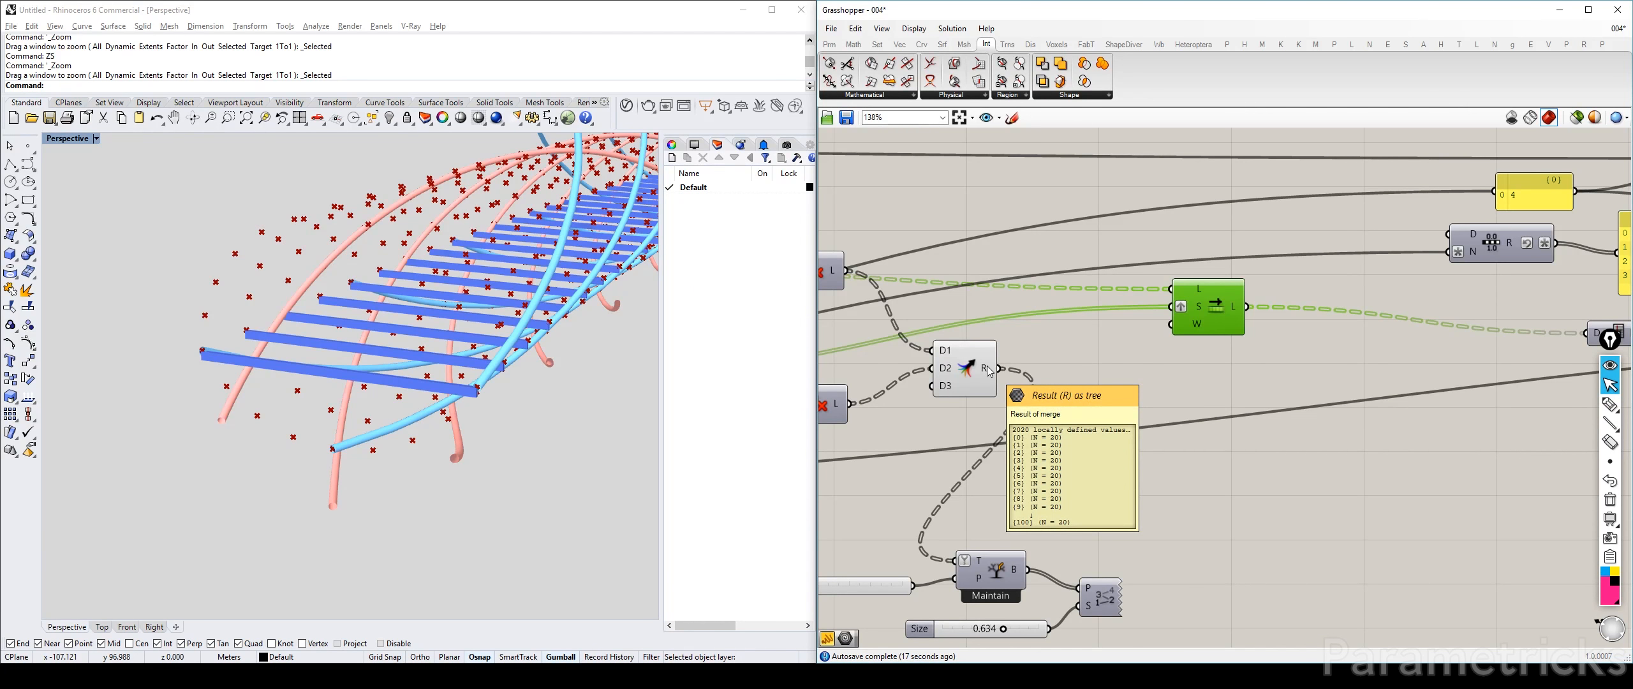
Remove the unused D3 input from Merge and connect its result to the Shift List's list input
{"action": "scroll", "coordinate": [958, 386], "scroll_direction": "up", "scroll_amount": 5}
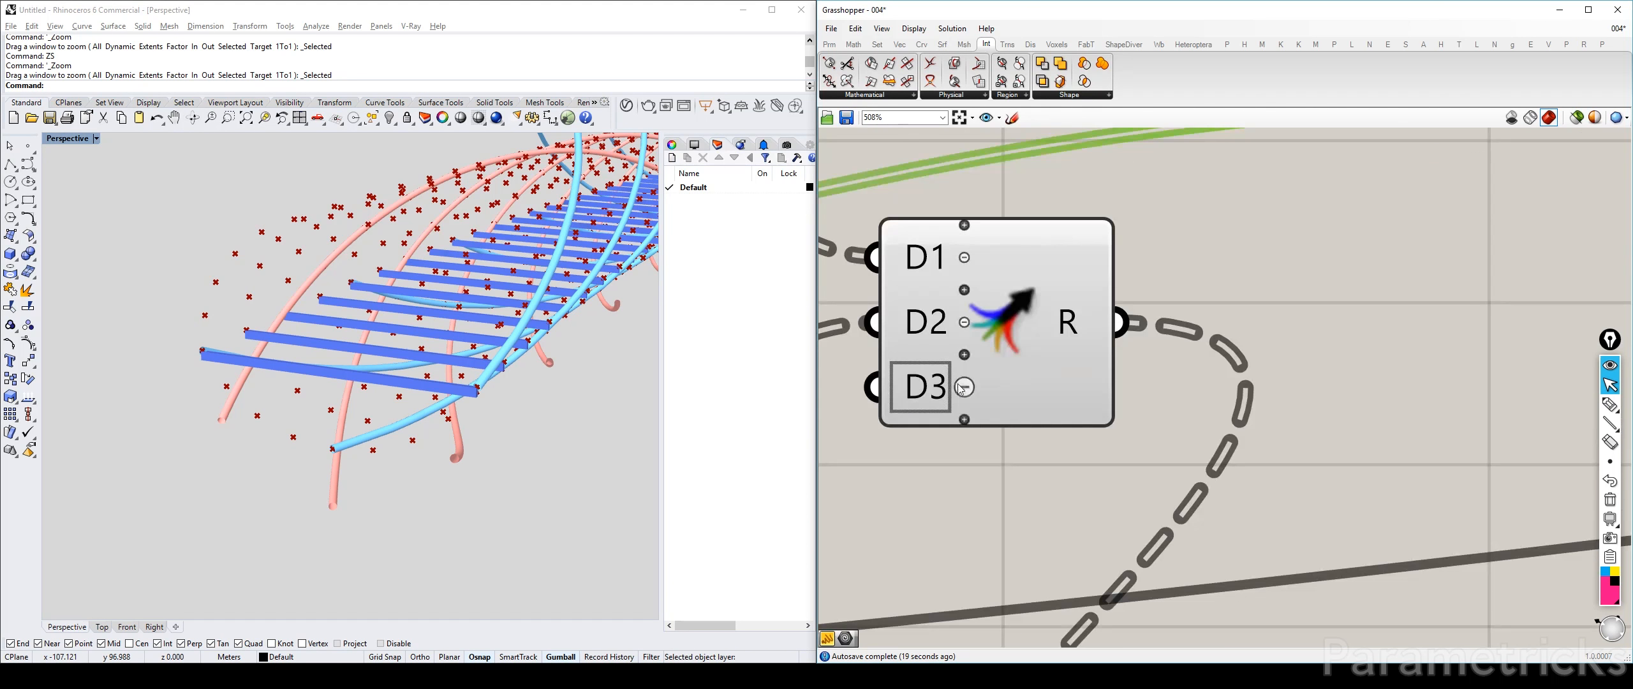
{"action": "left_click", "coordinate": [964, 387]}
{"action": "scroll", "coordinate": [969, 379], "scroll_direction": "down", "scroll_amount": 5}
{"action": "left_click", "coordinate": [1005, 356]}
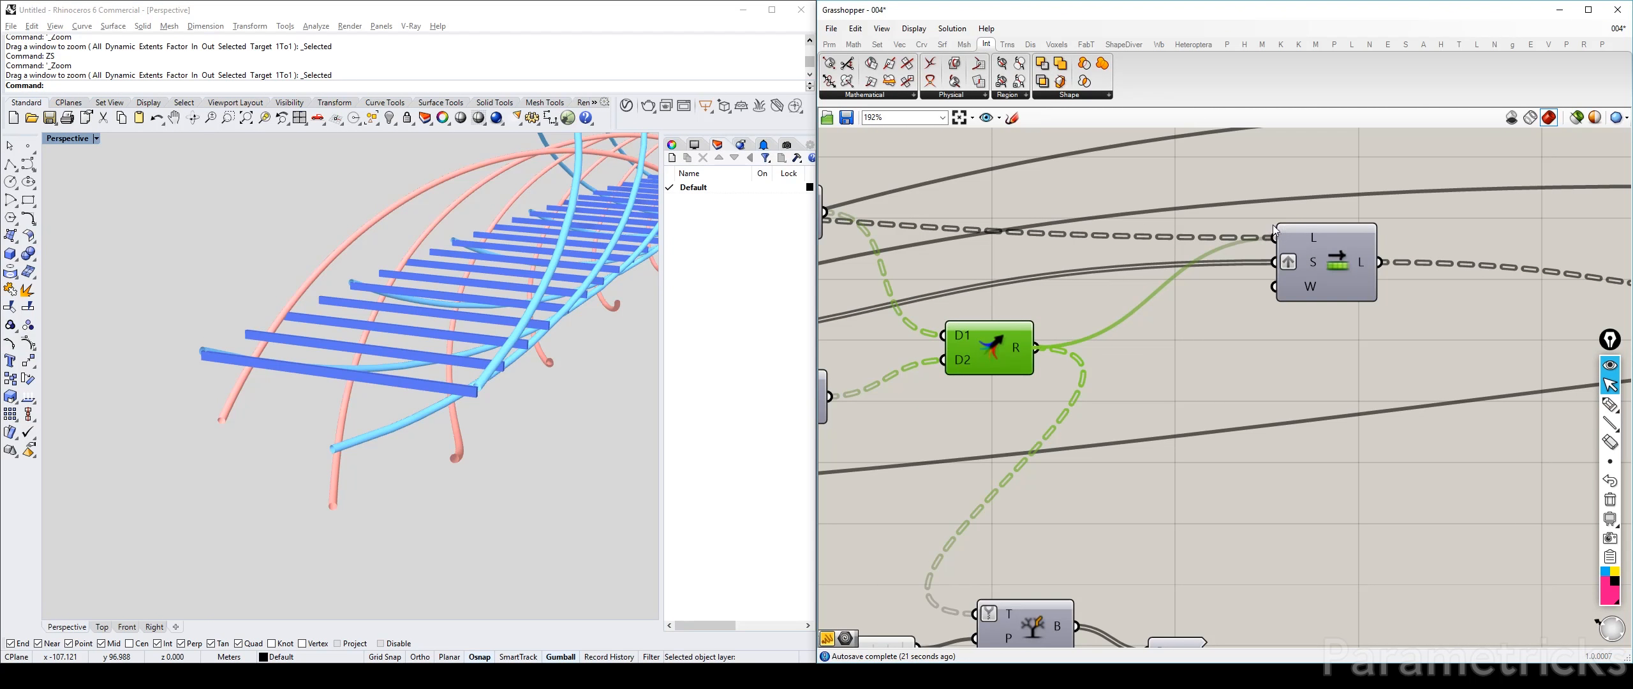
{"action": "left_click_drag", "start_coordinate": [1176, 283], "coordinate": [1273, 237]}
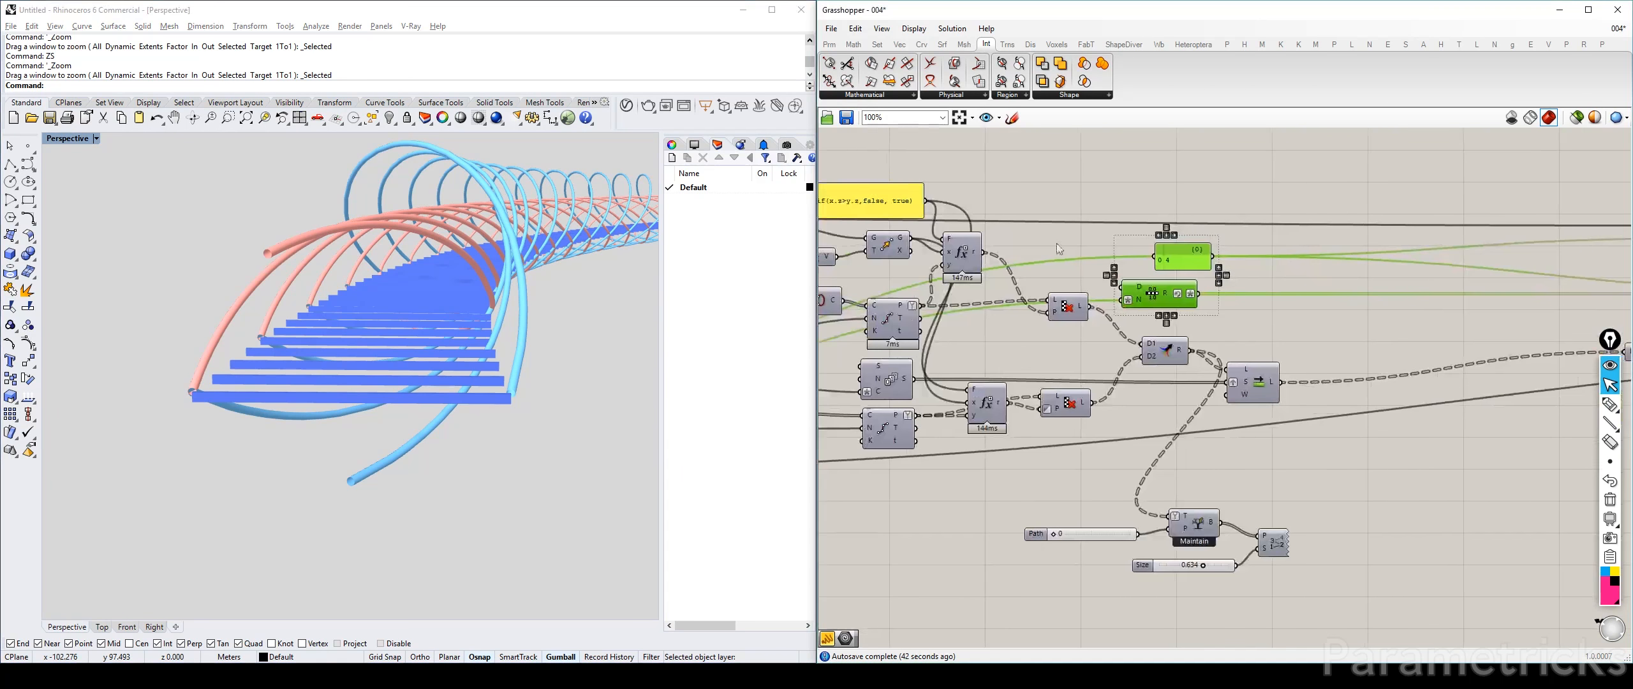
Examine how the Helices to cull/modify value runs through the graph to the Multiplication component, and inspect the helix ends in the model
{"action": "right_click_drag", "start_coordinate": [888, 224], "coordinate": [1177, 222]}
{"action": "right_click_drag", "start_coordinate": [858, 205], "coordinate": [1130, 248]}
{"action": "scroll", "coordinate": [1131, 249], "scroll_direction": "up", "scroll_amount": 3}
{"action": "right_click_drag", "start_coordinate": [1291, 285], "coordinate": [1115, 275]}
{"action": "scroll", "coordinate": [1076, 275], "scroll_direction": "down", "scroll_amount": 2}
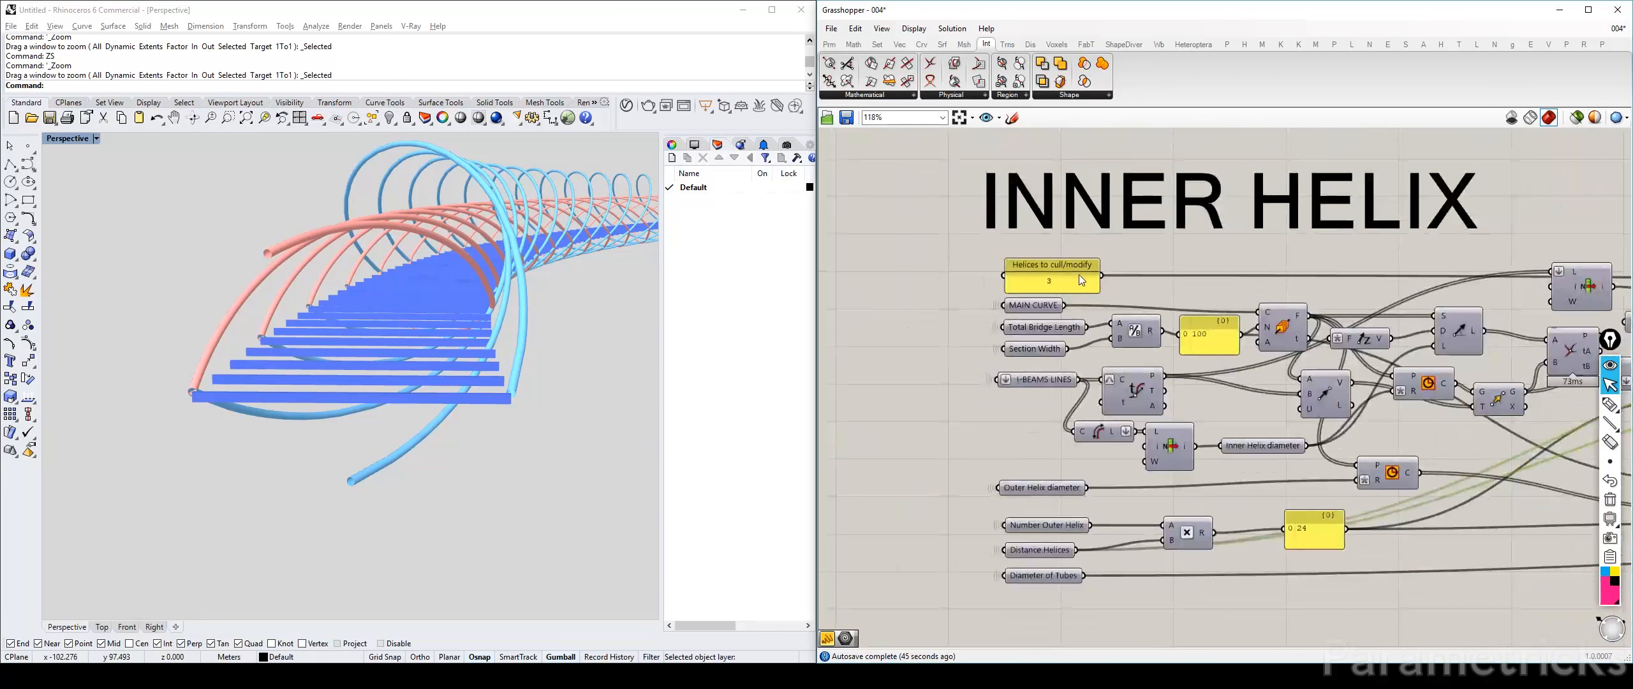
{"action": "scroll", "coordinate": [1056, 279], "scroll_direction": "up", "scroll_amount": 3}
{"action": "scroll", "coordinate": [1057, 278], "scroll_direction": "down", "scroll_amount": 4}
{"action": "right_click_drag", "start_coordinate": [1505, 281], "coordinate": [893, 294]}
{"action": "scroll", "coordinate": [1186, 290], "scroll_direction": "up", "scroll_amount": 3}
{"action": "right_click_drag", "start_coordinate": [1518, 300], "coordinate": [890, 297]}
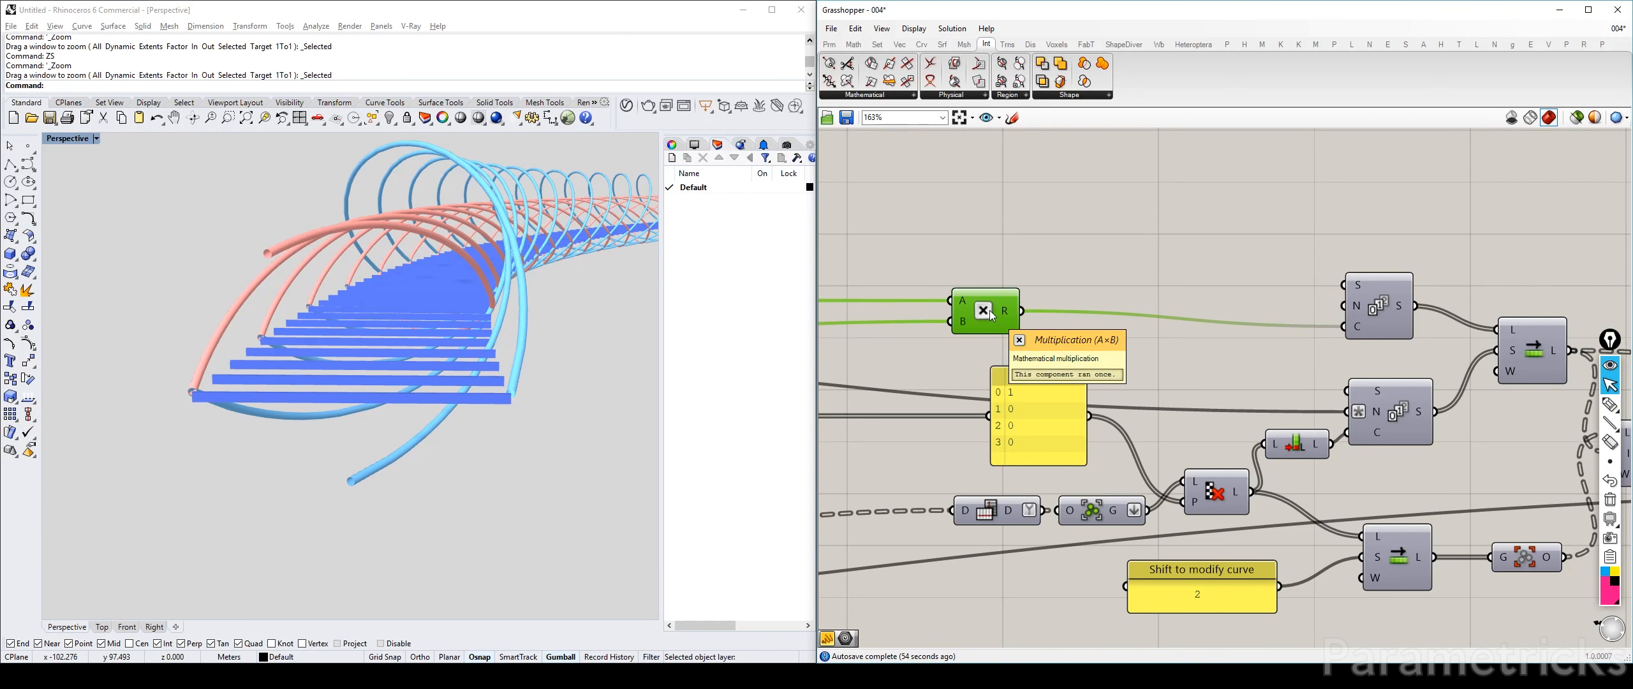
{"action": "right_click_drag", "start_coordinate": [564, 326], "coordinate": [626, 311]}
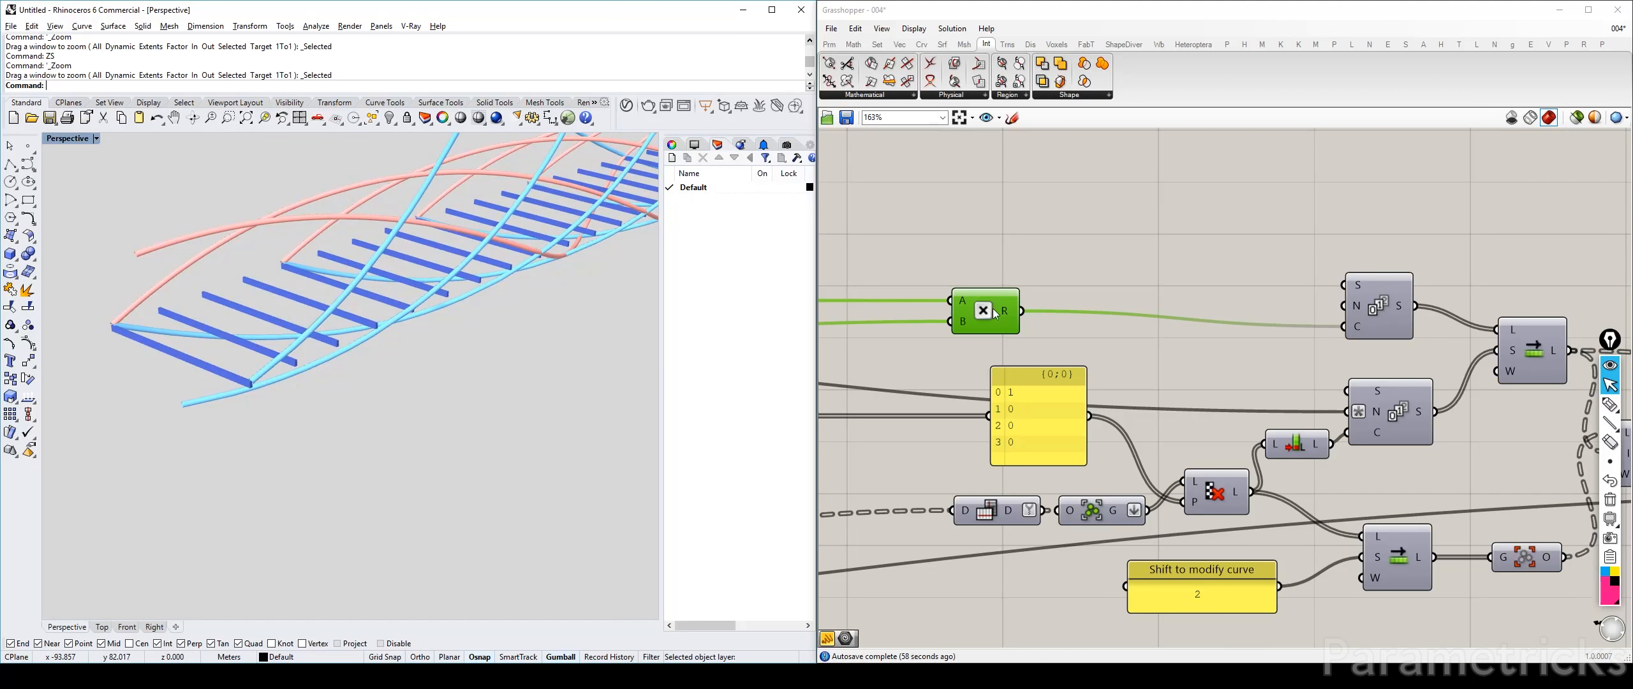
Set the Helices to cull/modify panel of the inner helix to 2
{"action": "scroll", "coordinate": [1013, 305], "scroll_direction": "down", "scroll_amount": 5}
{"action": "right_click_drag", "start_coordinate": [1013, 304], "coordinate": [1619, 265]}
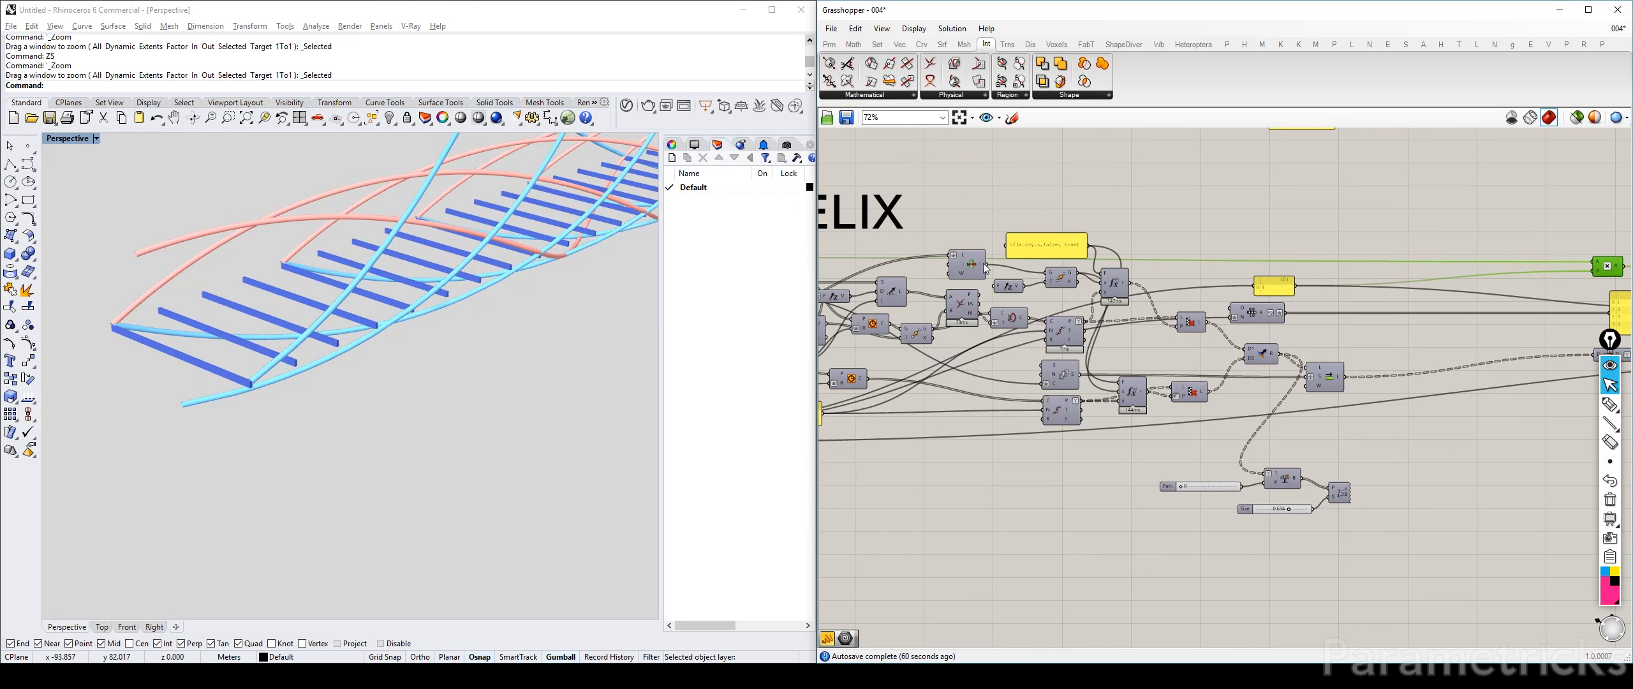
{"action": "right_click_drag", "start_coordinate": [983, 264], "coordinate": [1363, 262]}
{"action": "scroll", "coordinate": [1034, 254], "scroll_direction": "up", "scroll_amount": 5}
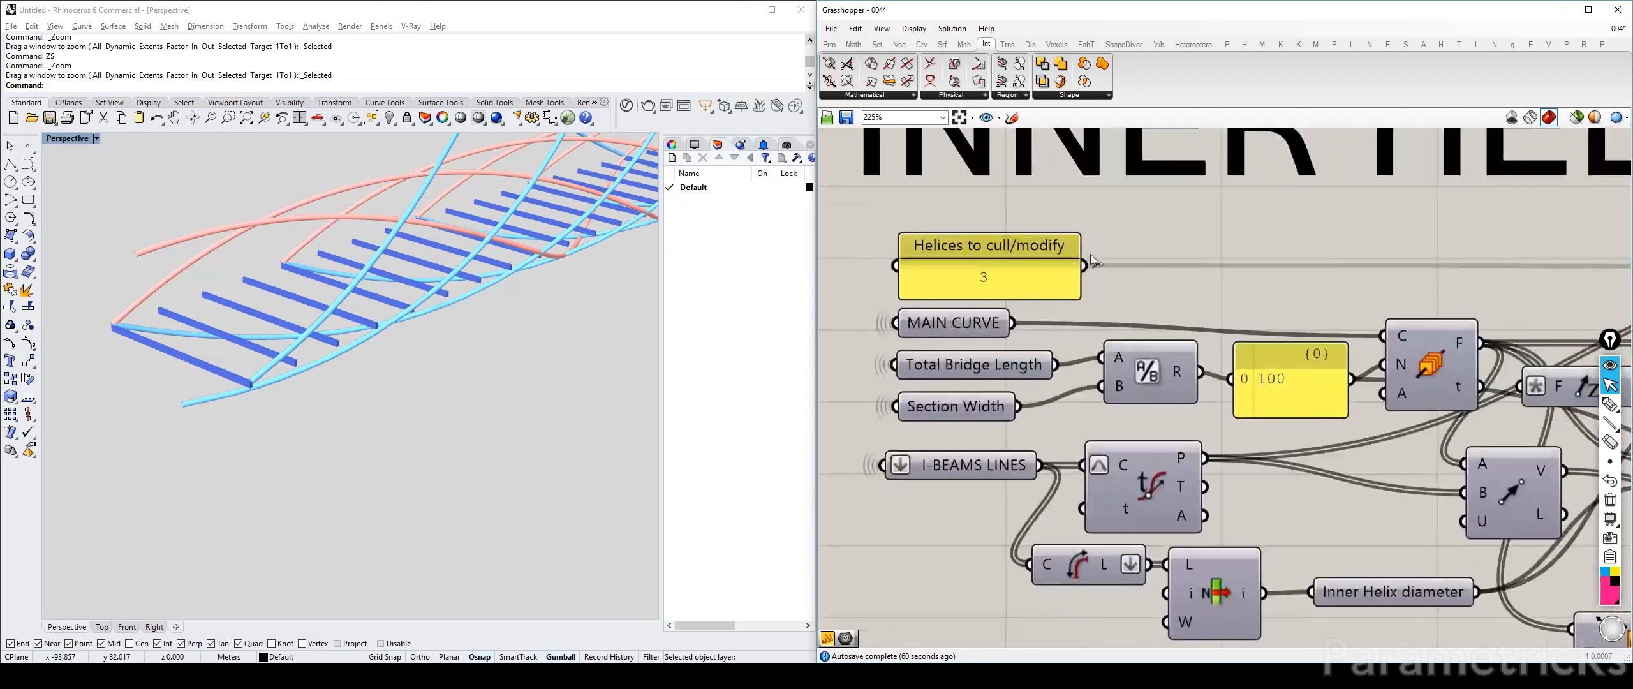
{"action": "double_click", "coordinate": [1015, 275]}
{"action": "type", "text": "2"}
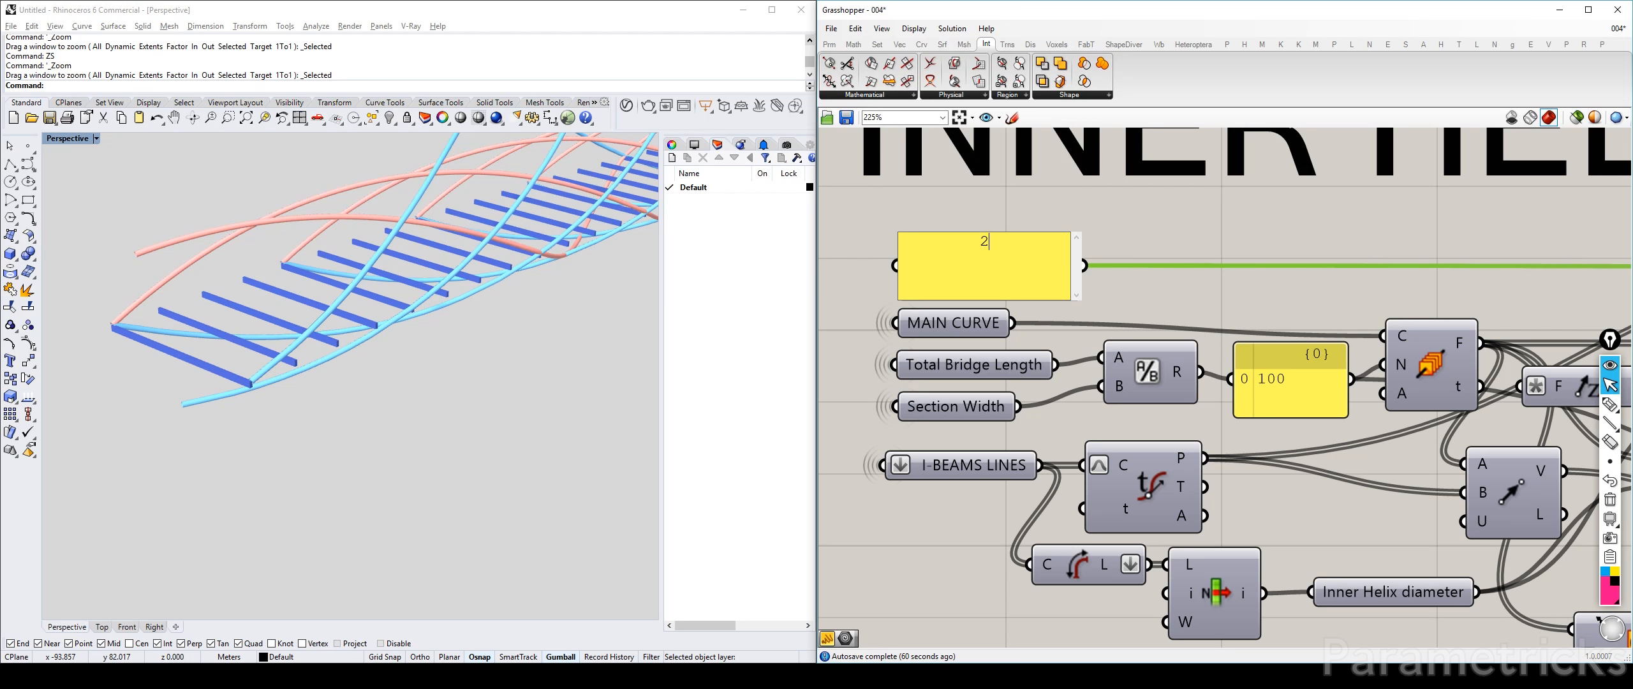
{"action": "left_click", "coordinate": [1169, 222]}
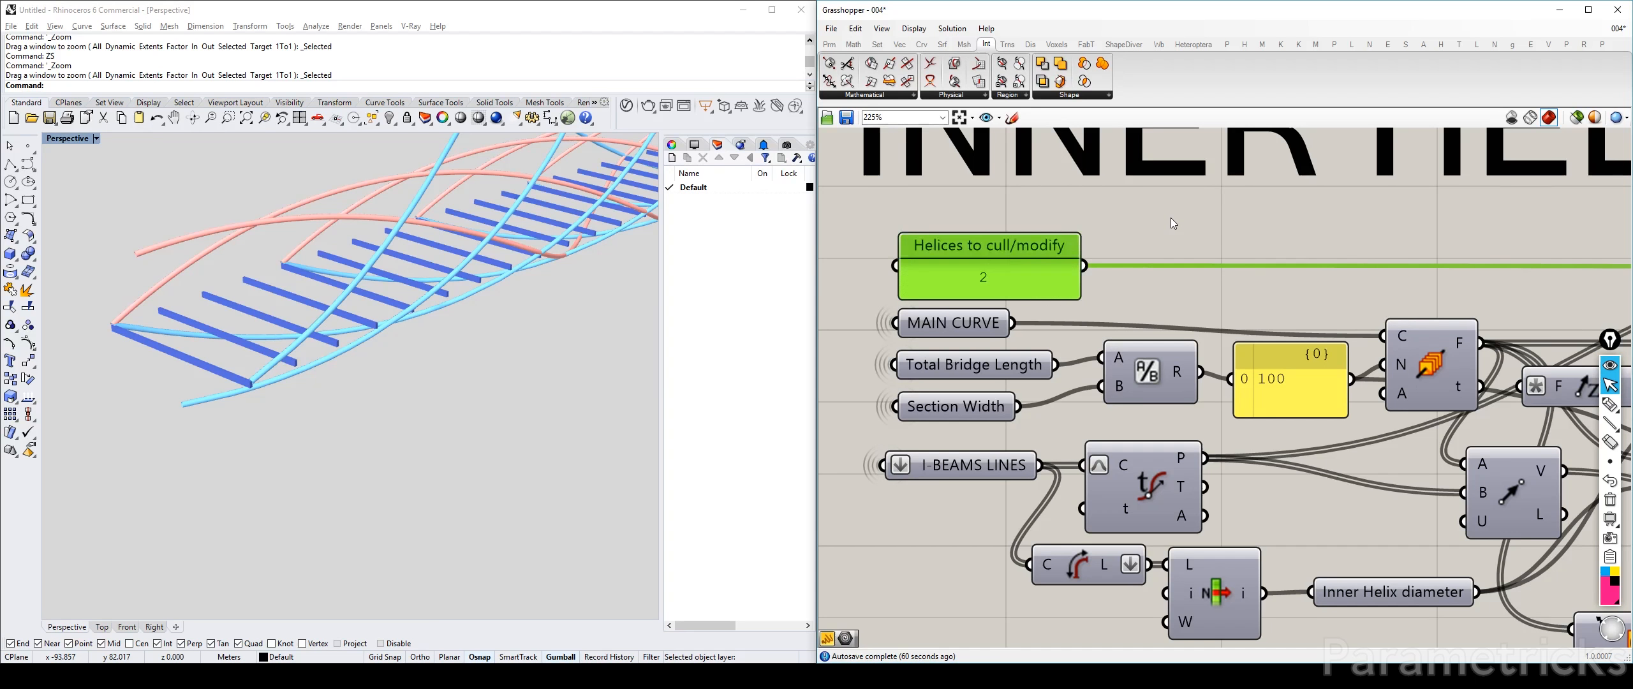
{"action": "scroll", "coordinate": [1176, 221], "scroll_direction": "down", "scroll_amount": 3}
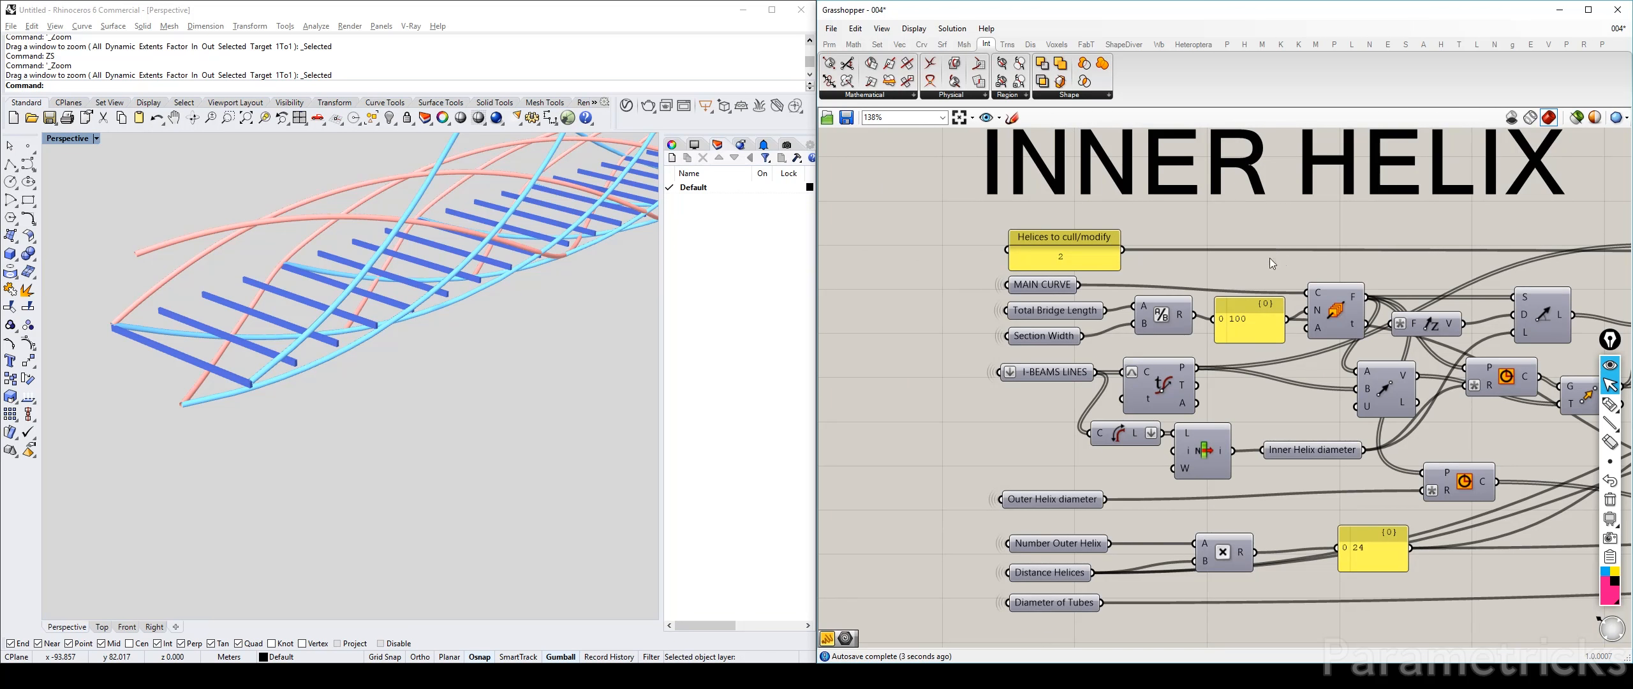
Move the Multiplication, the pattern panel and the following list and cull components closer to the Shift List
{"action": "right_click_drag", "start_coordinate": [1460, 236], "coordinate": [896, 276]}
{"action": "right_click_drag", "start_coordinate": [1575, 248], "coordinate": [861, 213]}
{"action": "right_click_drag", "start_coordinate": [477, 239], "coordinate": [274, 271]}
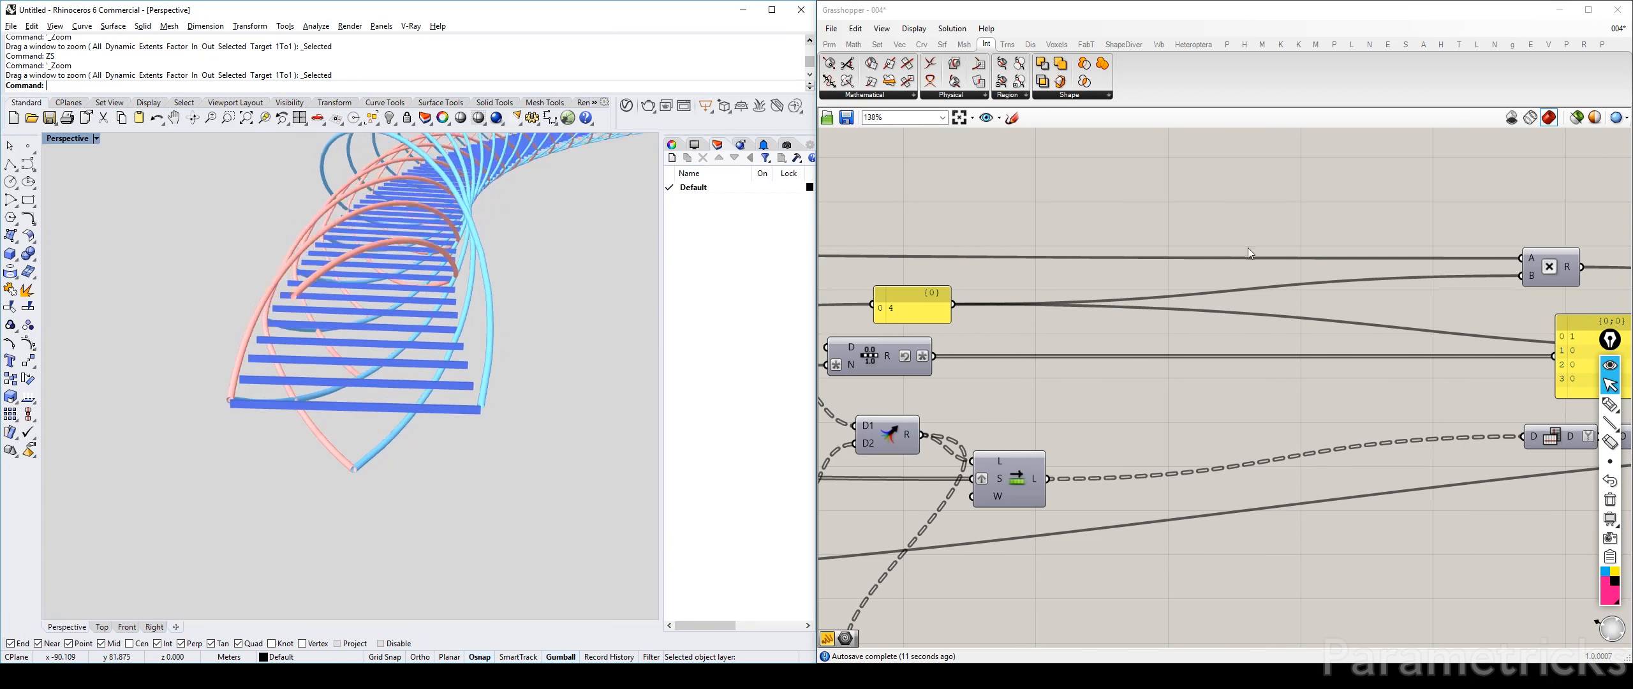
{"action": "right_click_drag", "start_coordinate": [1628, 250], "coordinate": [1110, 225]}
{"action": "right_click_drag", "start_coordinate": [1305, 260], "coordinate": [1101, 251]}
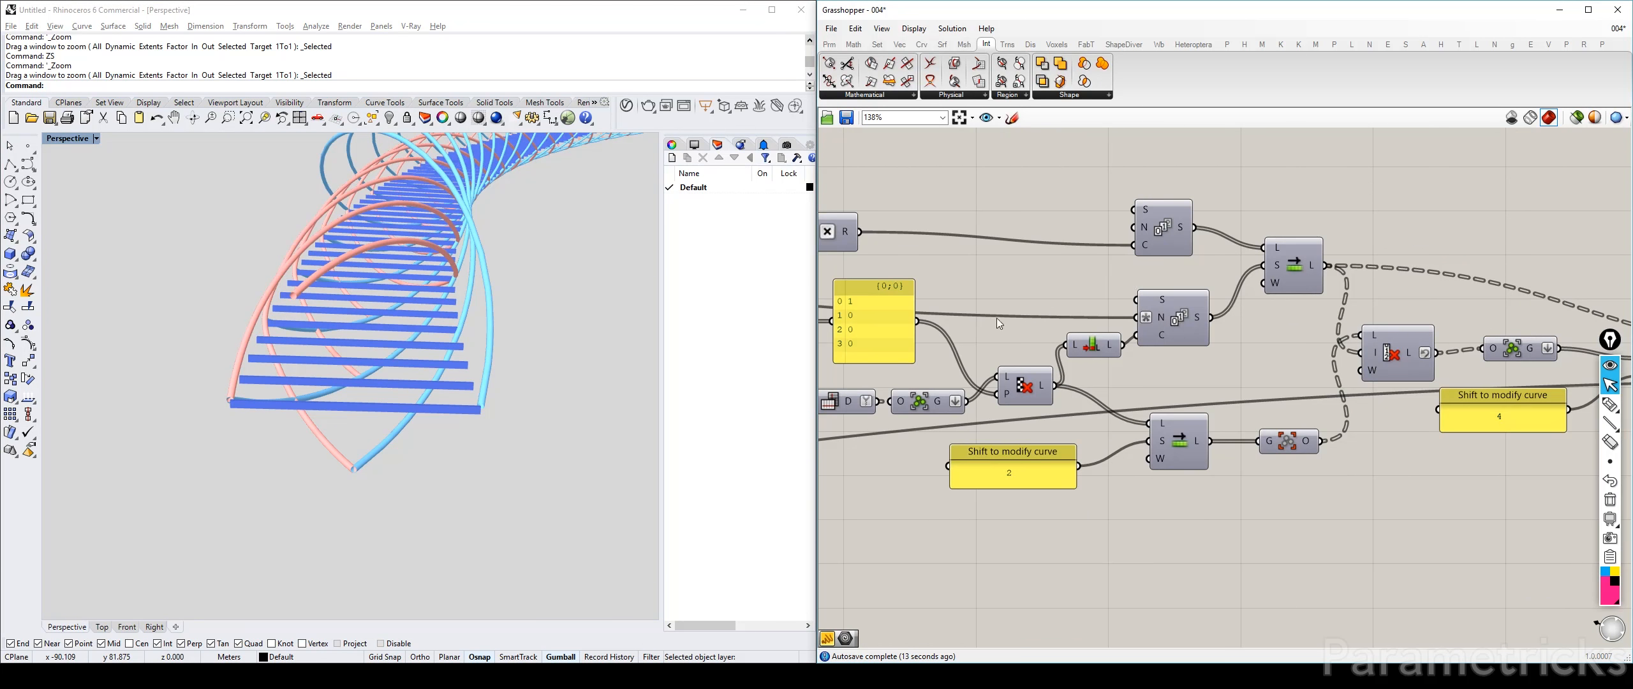
{"action": "right_click_drag", "start_coordinate": [1102, 301], "coordinate": [1449, 270]}
{"action": "scroll", "coordinate": [1329, 313], "scroll_direction": "down", "scroll_amount": 2}
{"action": "left_click_drag", "start_coordinate": [1234, 245], "coordinate": [933, 240]}
{"action": "left_click_drag", "start_coordinate": [1262, 300], "coordinate": [935, 303]}
{"action": "left_click_drag", "start_coordinate": [1355, 339], "coordinate": [1142, 338]}
Inspect the point preview of the Cull Pattern component against the helix tubes from several angles and turn it off
{"action": "right_click_drag", "start_coordinate": [421, 274], "coordinate": [400, 286]}
{"action": "scroll", "coordinate": [1212, 319], "scroll_direction": "down", "scroll_amount": 2}
{"action": "right_click_drag", "start_coordinate": [1211, 318], "coordinate": [1113, 255]}
{"action": "right_click_drag", "start_coordinate": [395, 236], "coordinate": [412, 256]}
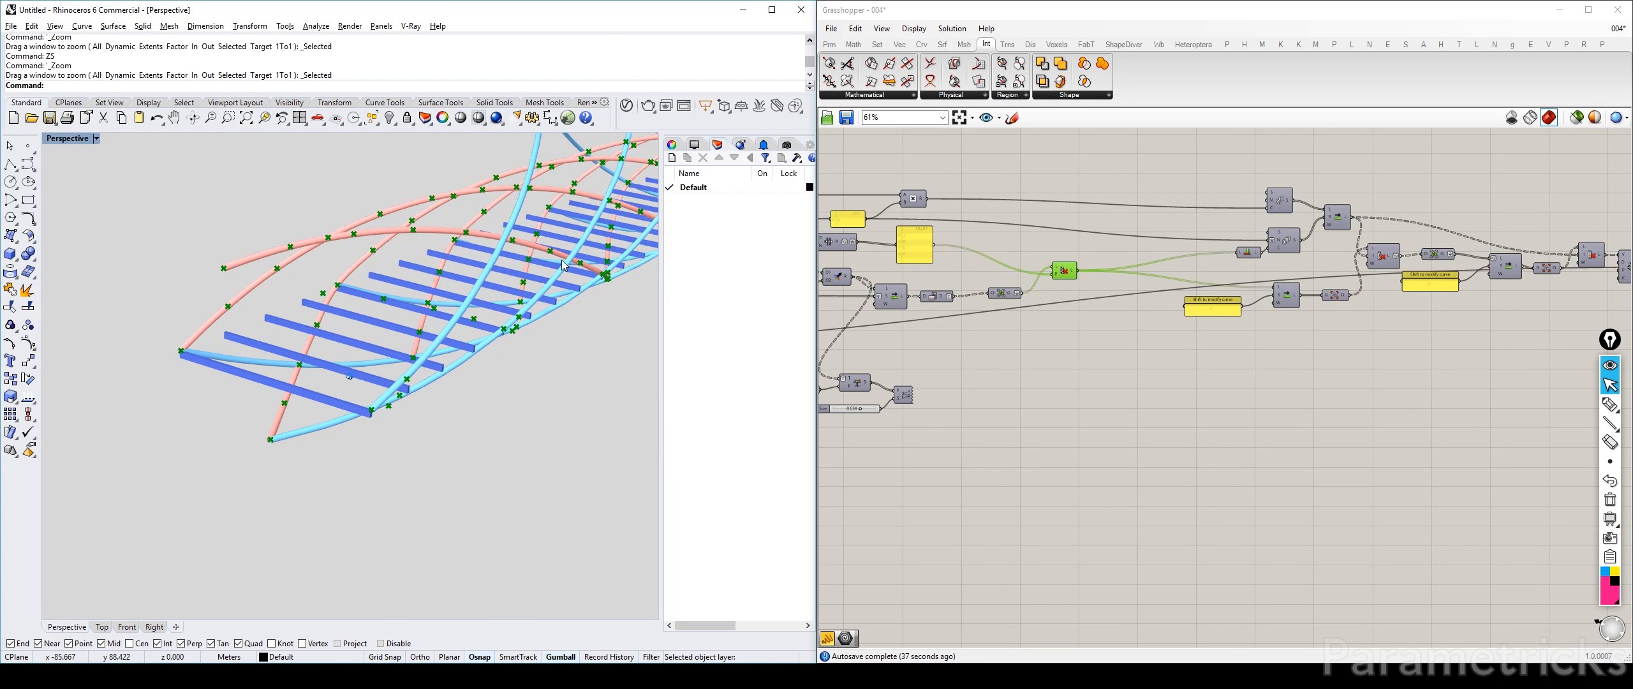
{"action": "right_click_drag", "start_coordinate": [584, 248], "coordinate": [472, 268]}
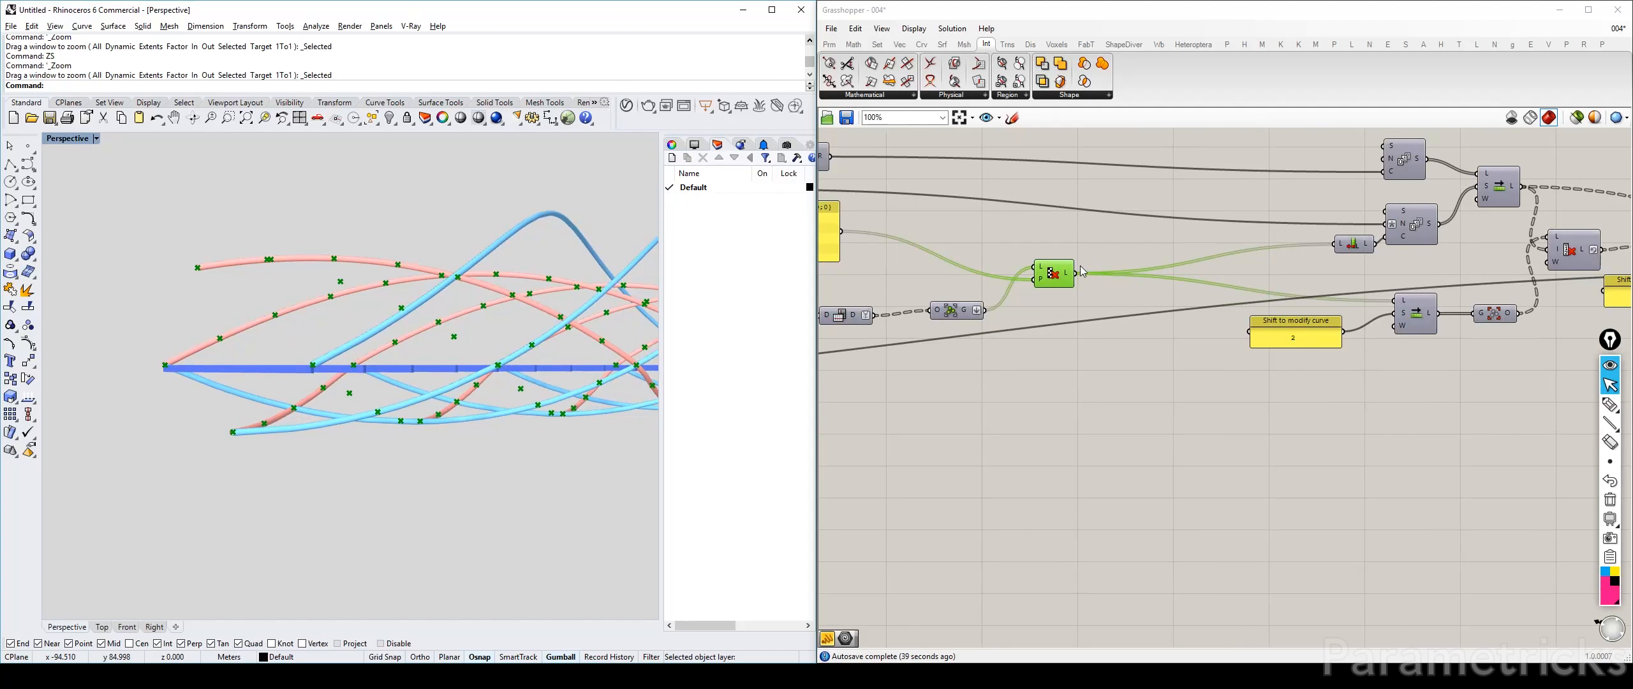
{"action": "scroll", "coordinate": [1084, 268], "scroll_direction": "up", "scroll_amount": 2}
{"action": "right_click_drag", "start_coordinate": [1099, 240], "coordinate": [1084, 274]}
{"action": "right_click_drag", "start_coordinate": [395, 268], "coordinate": [472, 319]}
{"action": "left_click", "coordinate": [1046, 306]}
{"action": "key", "text": "ctrl+q"}
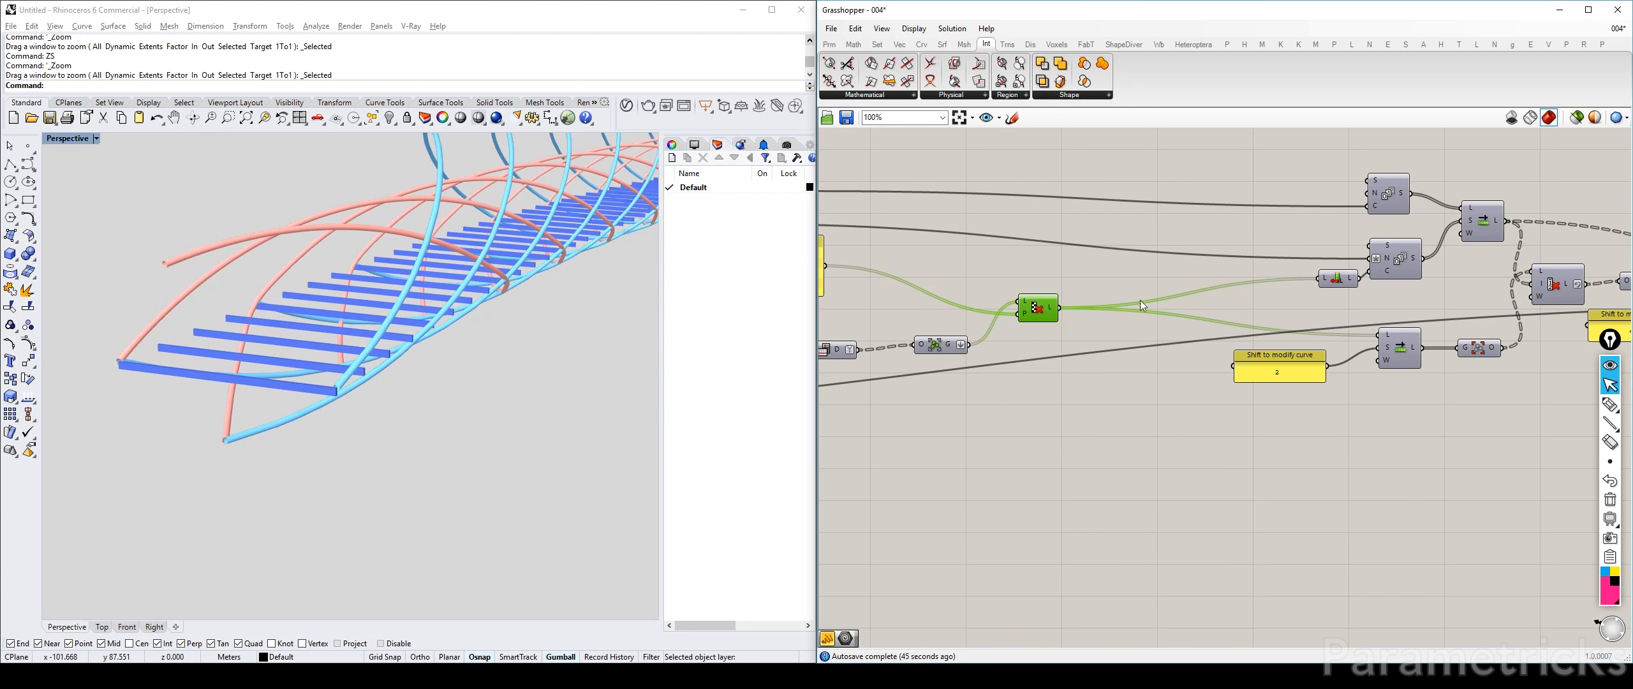
Turn off Reverse on the first Cull Index's list output and on the following Shift List's list input
{"action": "right_click_drag", "start_coordinate": [1467, 287], "coordinate": [968, 300]}
{"action": "scroll", "coordinate": [1104, 296], "scroll_direction": "up", "scroll_amount": 2}
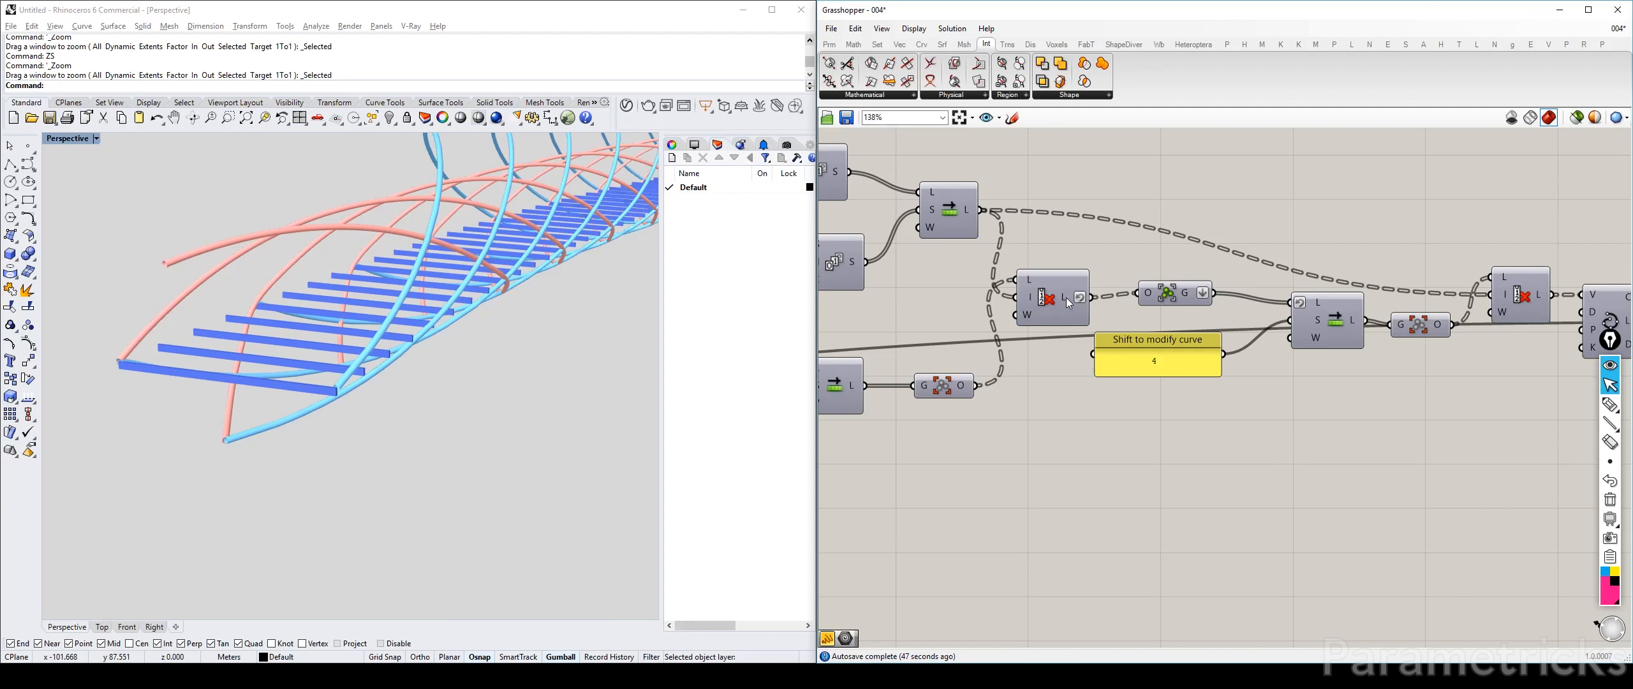
{"action": "right_click", "coordinate": [1067, 297]}
{"action": "left_click", "coordinate": [1113, 355]}
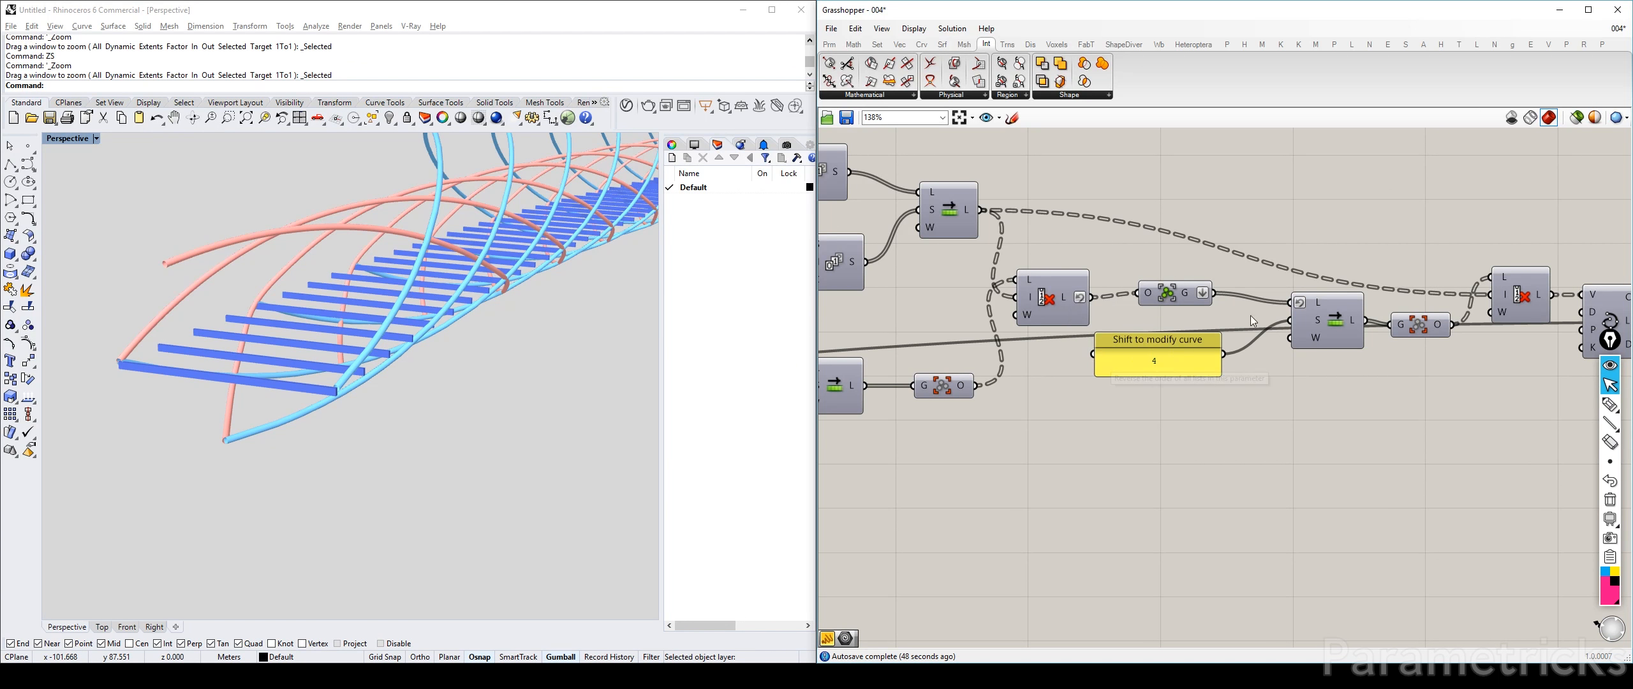
{"action": "key", "text": "ctrl+z"}
{"action": "right_click", "coordinate": [1315, 302]}
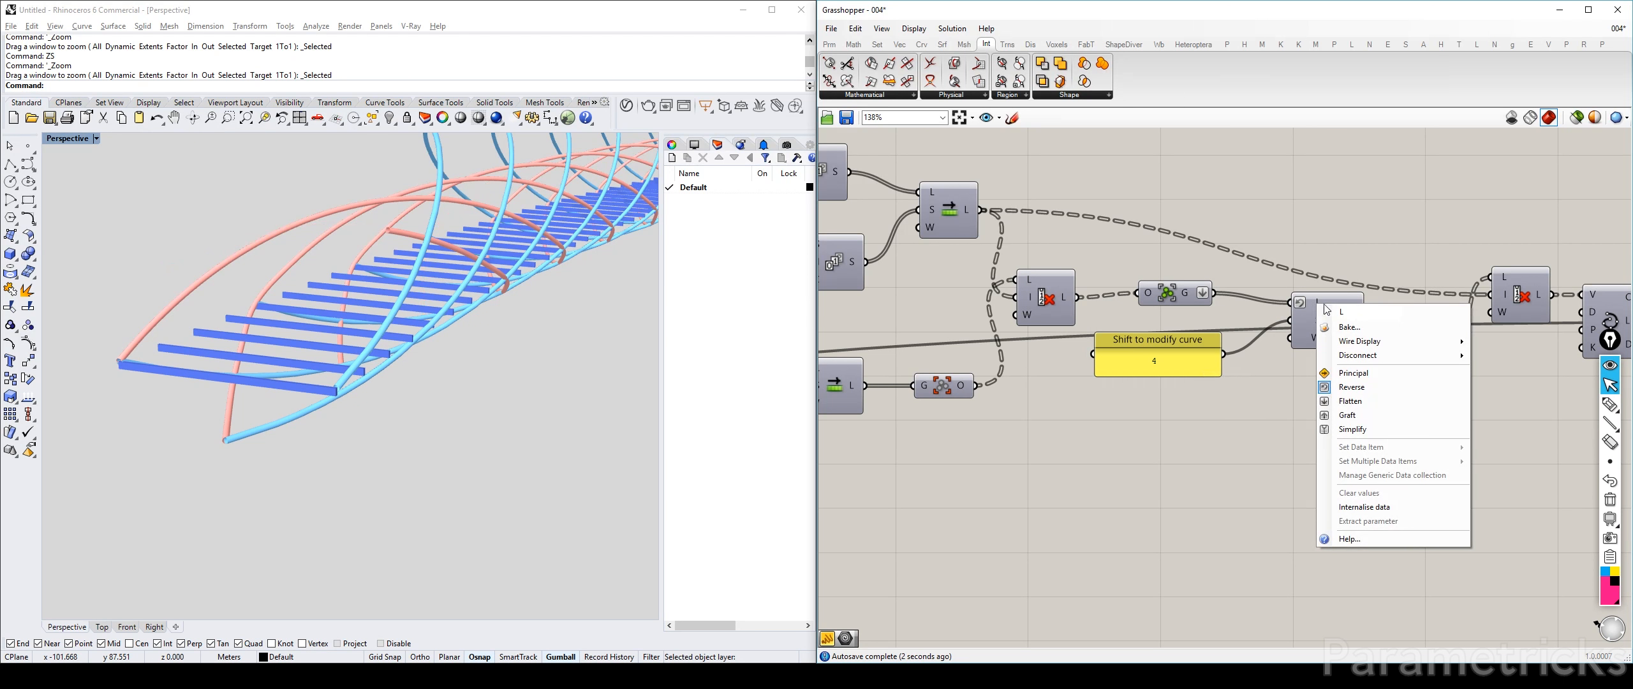
{"action": "left_click", "coordinate": [1375, 387]}
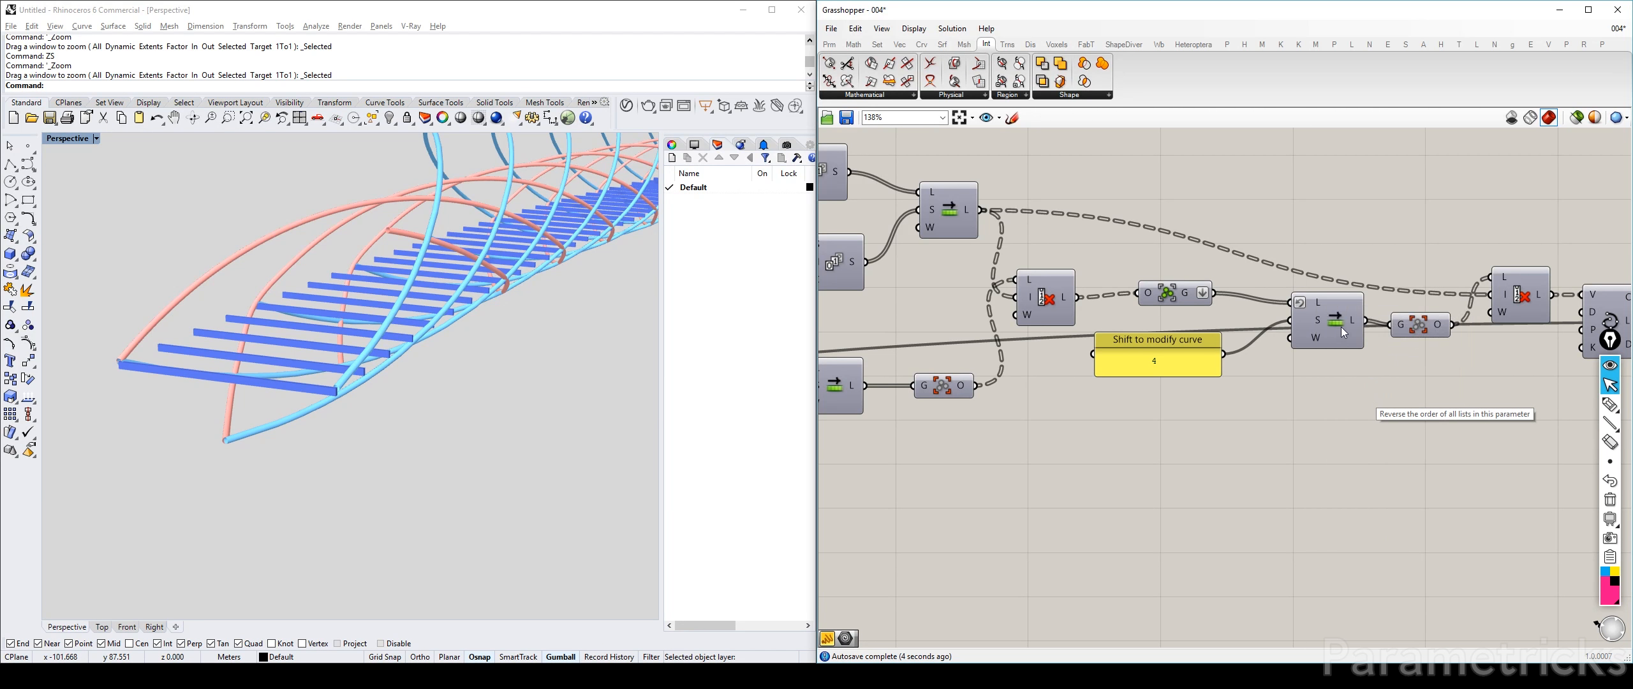
{"action": "key", "text": "ctrl+z"}
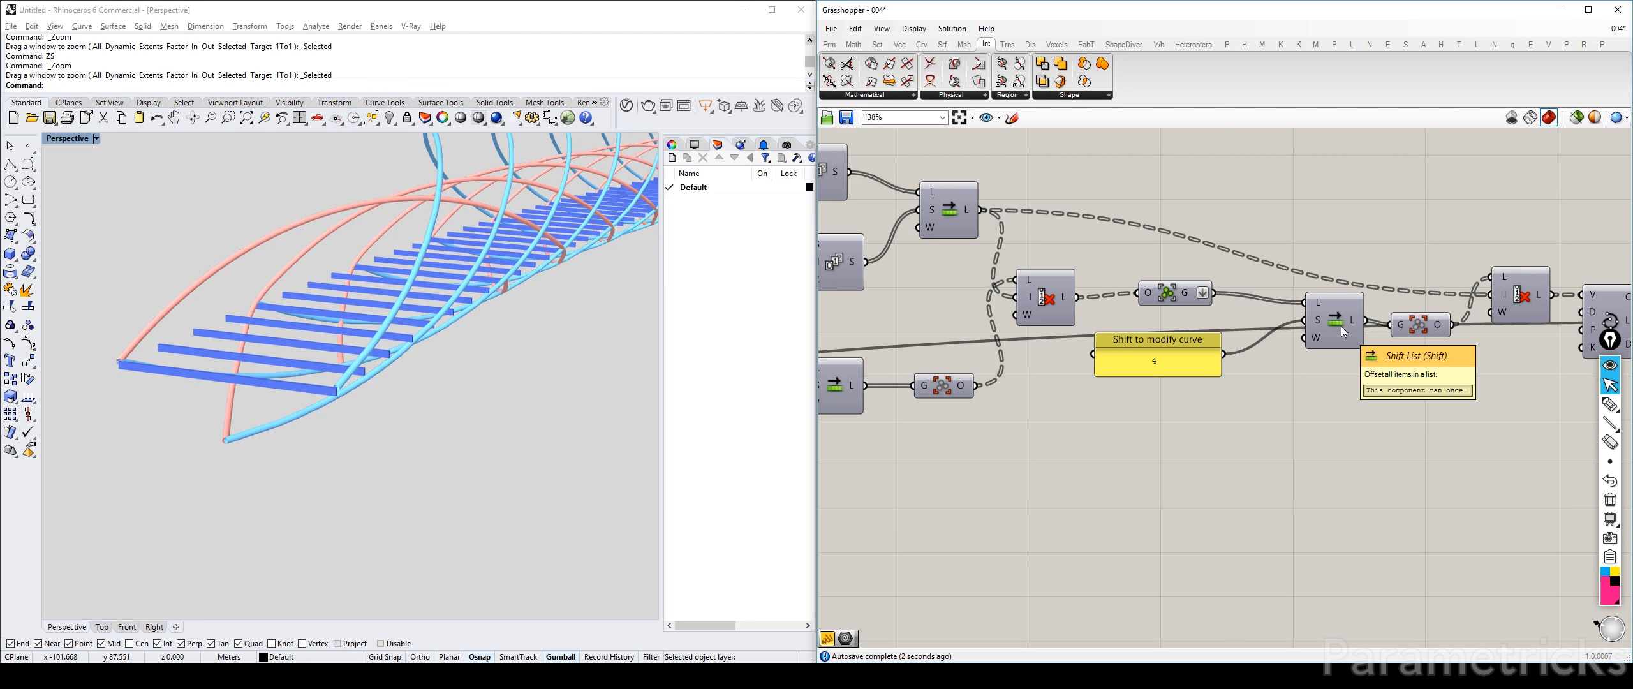
Examine the updated inner helix along the bridge and review the graph from the pipe component back to Merge and Multiplication
{"action": "right_click_drag", "start_coordinate": [1415, 340], "coordinate": [980, 291]}
{"action": "scroll", "coordinate": [1240, 327], "scroll_direction": "down", "scroll_amount": 3}
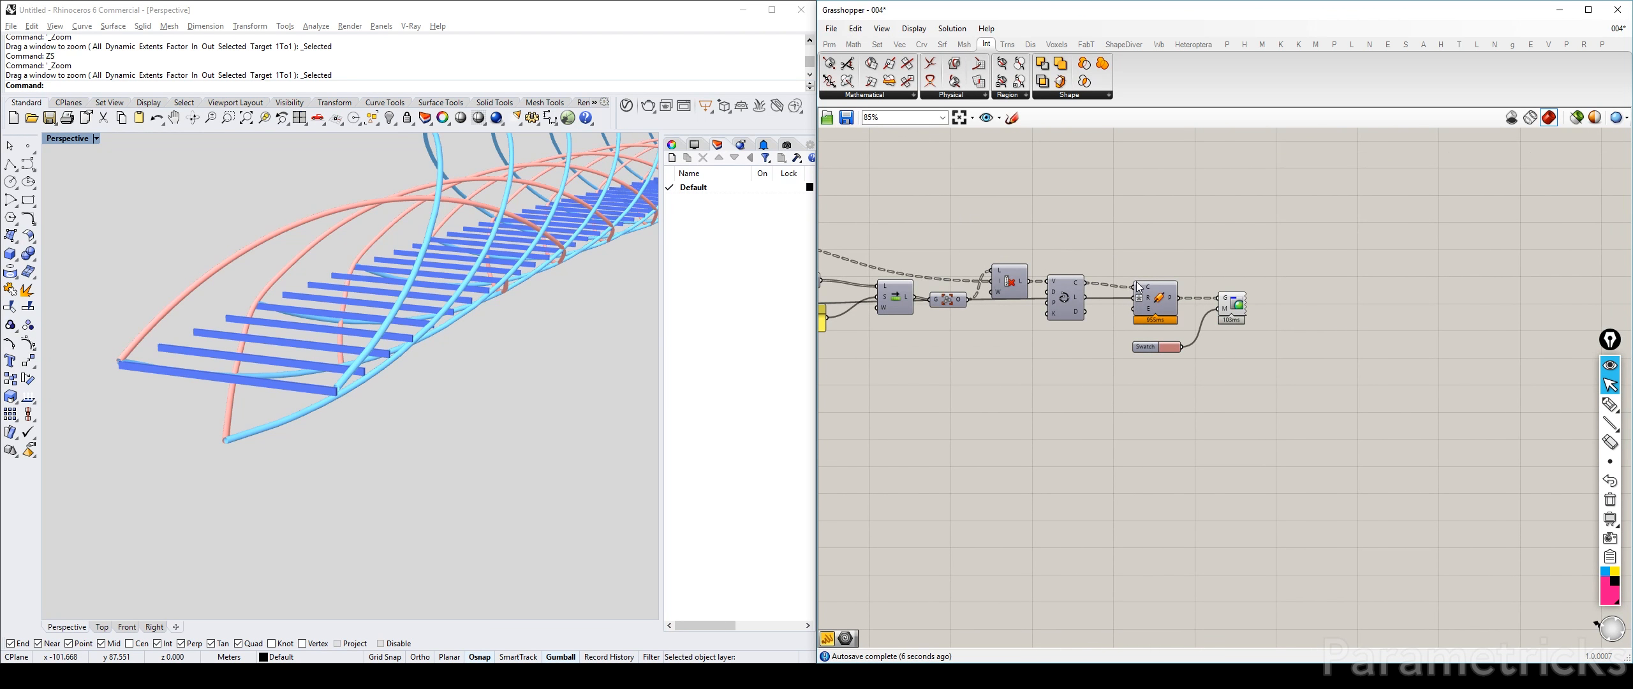
{"action": "mouse_move", "coordinate": [390, 244]}
{"action": "right_mouse_down"}
{"action": "mouse_move", "coordinate": [473, 266]}
{"action": "mouse_move", "coordinate": [459, 403]}
{"action": "mouse_move", "coordinate": [337, 523]}
{"action": "mouse_move", "coordinate": [280, 459]}
{"action": "right_mouse_up"}
{"action": "right_click_drag", "start_coordinate": [893, 267], "coordinate": [1255, 257]}
{"action": "right_click_drag", "start_coordinate": [1135, 227], "coordinate": [1204, 280]}
{"action": "scroll", "coordinate": [957, 226], "scroll_direction": "up", "scroll_amount": 2}
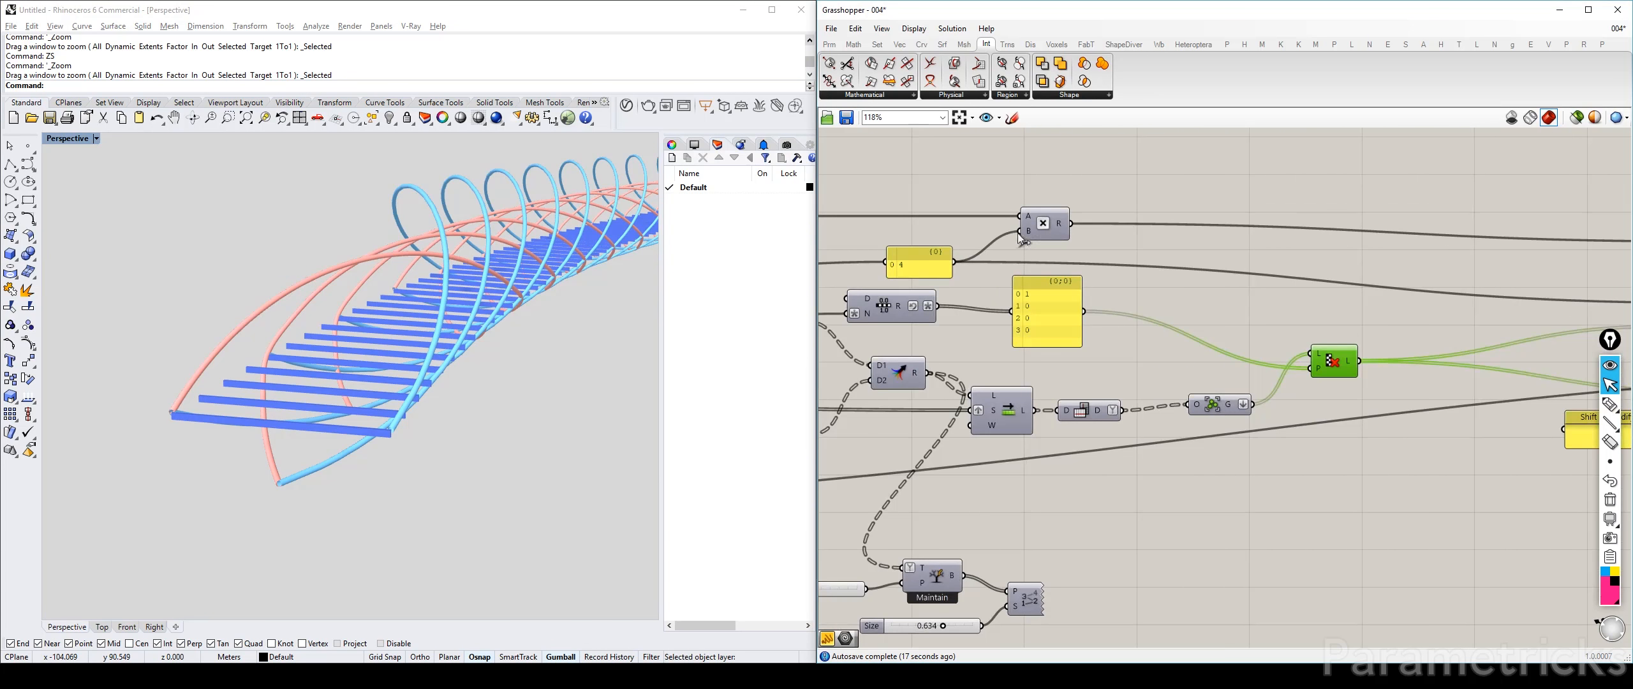
Move the upper Series component, and the lower Series with its List Length component, closer to the Cull Pattern
{"action": "right_click_drag", "start_coordinate": [1530, 232], "coordinate": [1070, 220]}
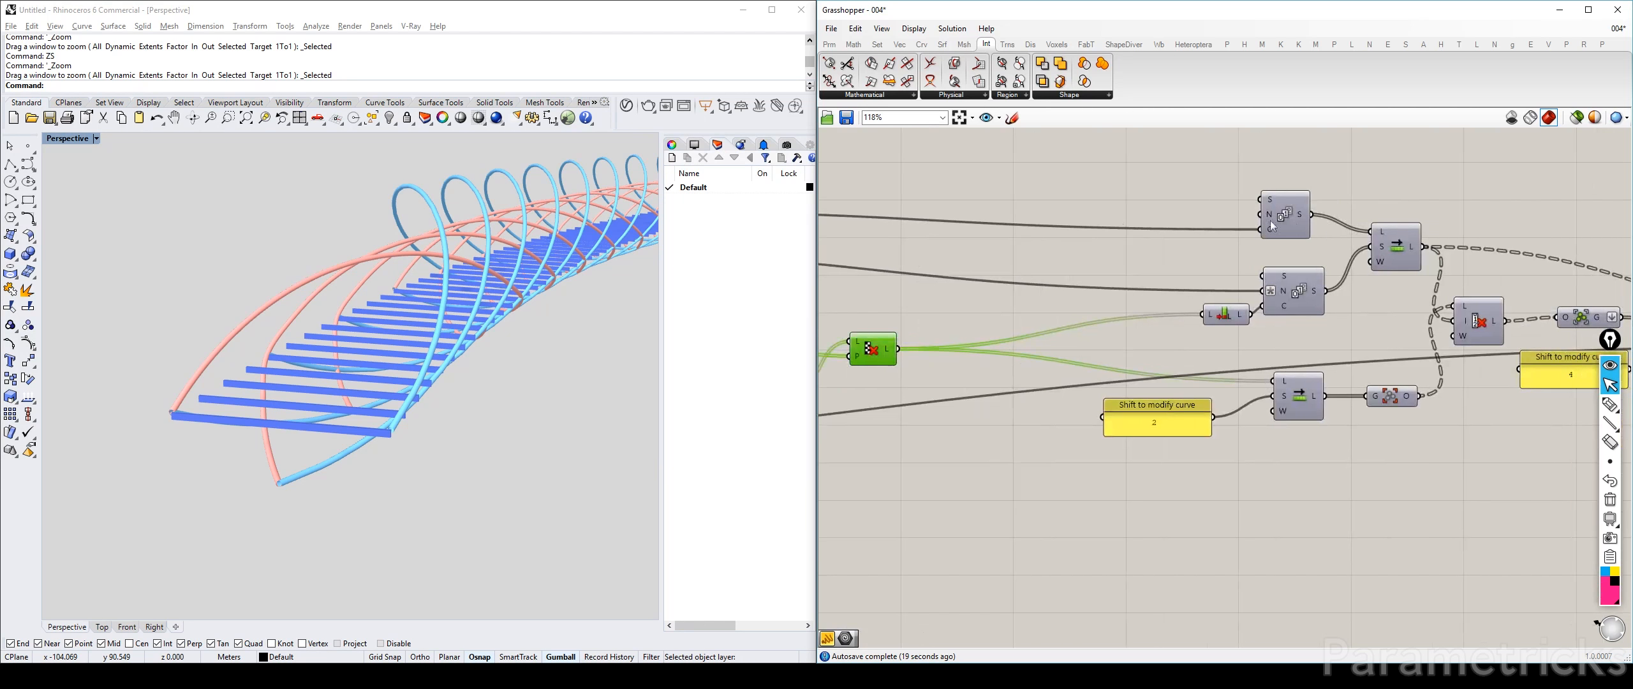
{"action": "left_click_drag", "start_coordinate": [1270, 219], "coordinate": [883, 216]}
{"action": "left_click_drag", "start_coordinate": [1280, 338], "coordinate": [1179, 270]}
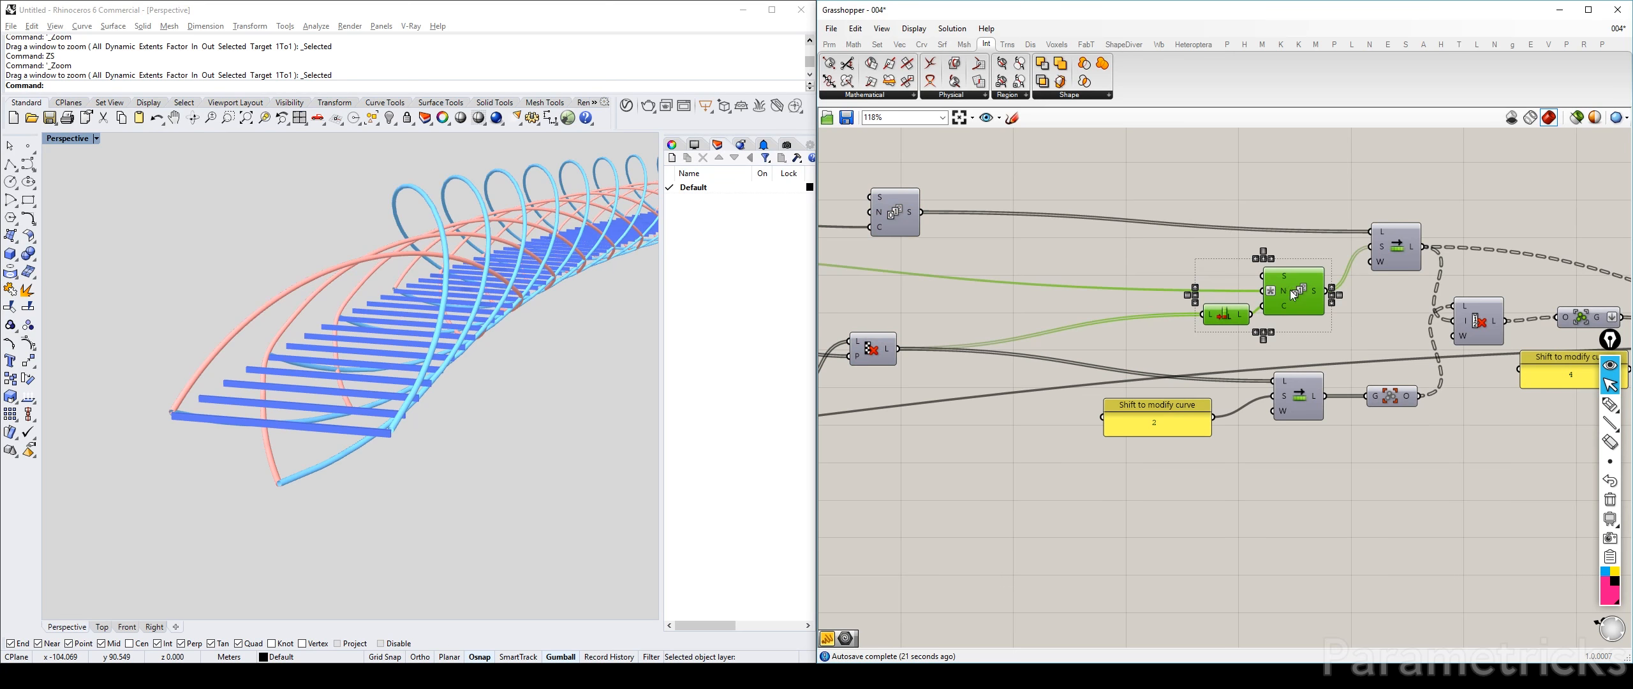
{"action": "left_click_drag", "start_coordinate": [1294, 289], "coordinate": [1028, 277]}
{"action": "left_click", "coordinate": [1186, 230]}
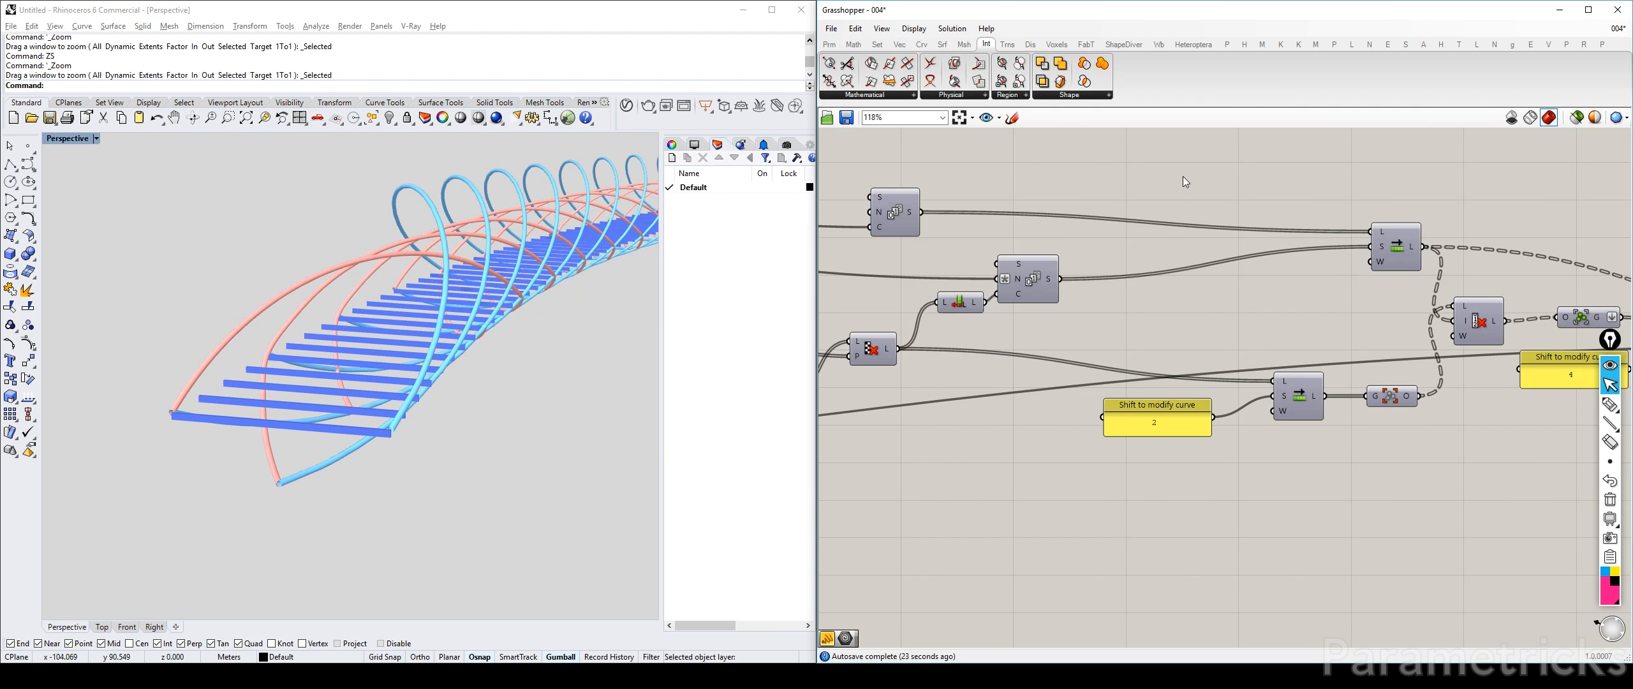
Check the upper Shift List's output in a temporary panel and remove the panel
{"action": "double_click", "coordinate": [1187, 227]}
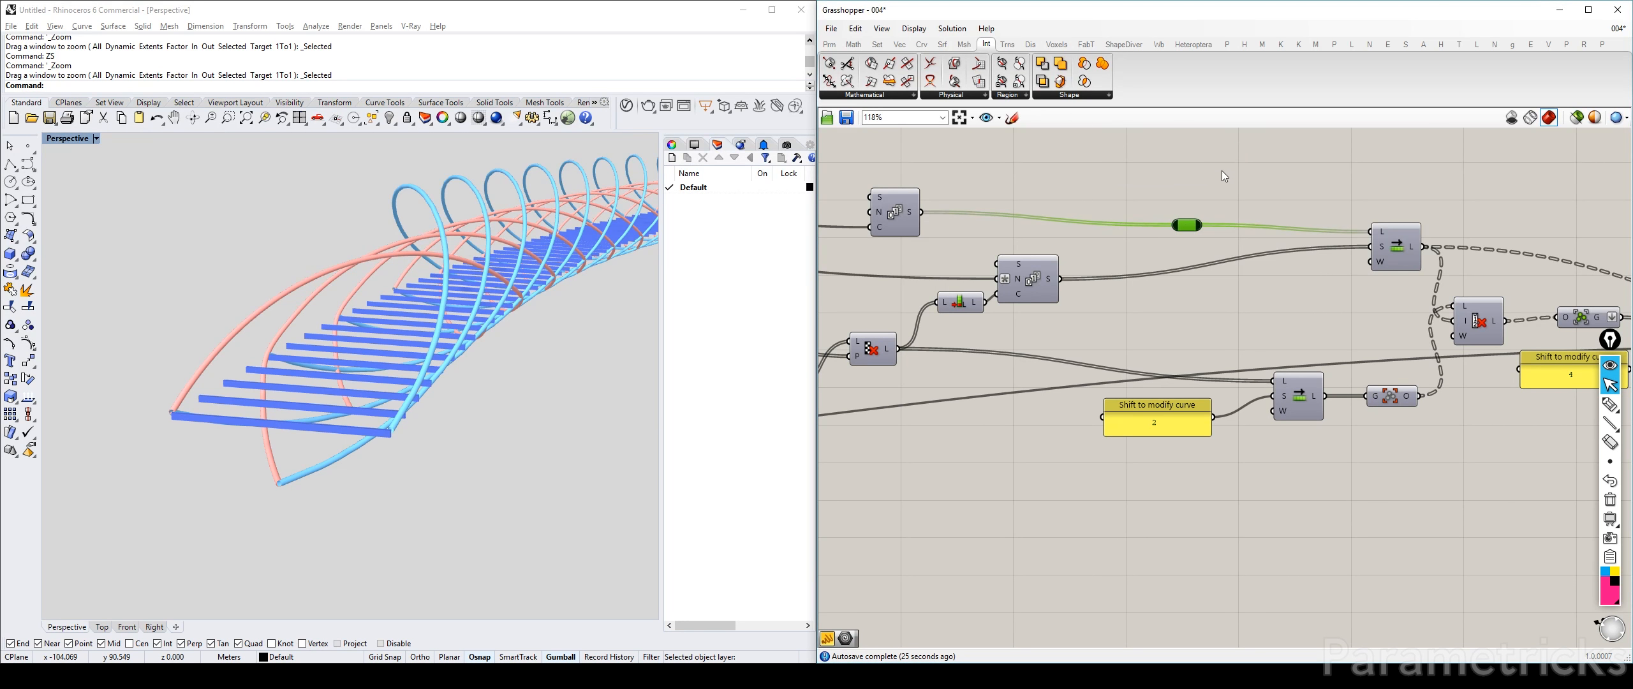
{"action": "key", "text": "Delete"}
{"action": "double_click", "coordinate": [1247, 158]}
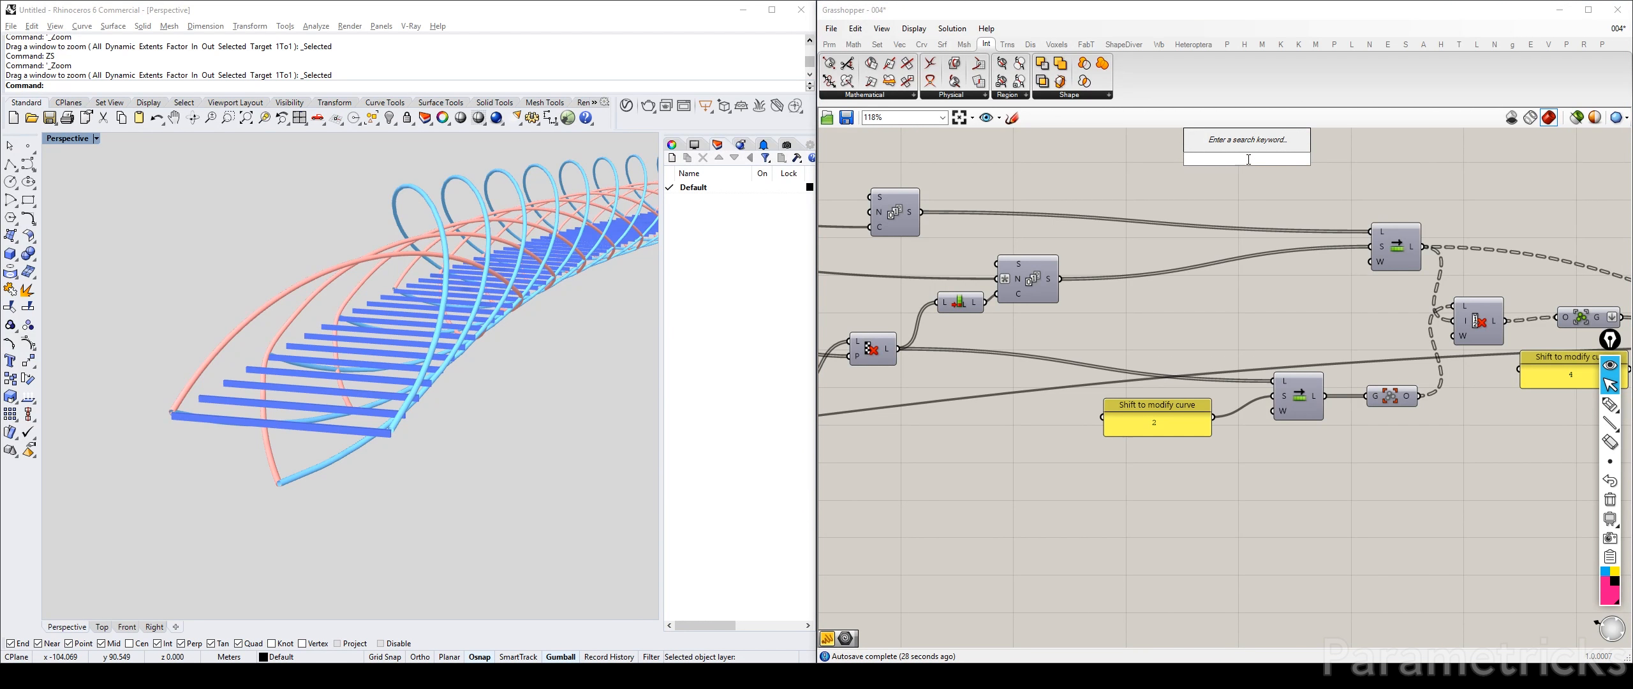
{"action": "type", "text": "//"}
{"action": "key", "text": "Return"}
{"action": "right_click_drag", "start_coordinate": [1250, 159], "coordinate": [1060, 238]}
{"action": "left_click_drag", "start_coordinate": [1212, 340], "coordinate": [1096, 244]}
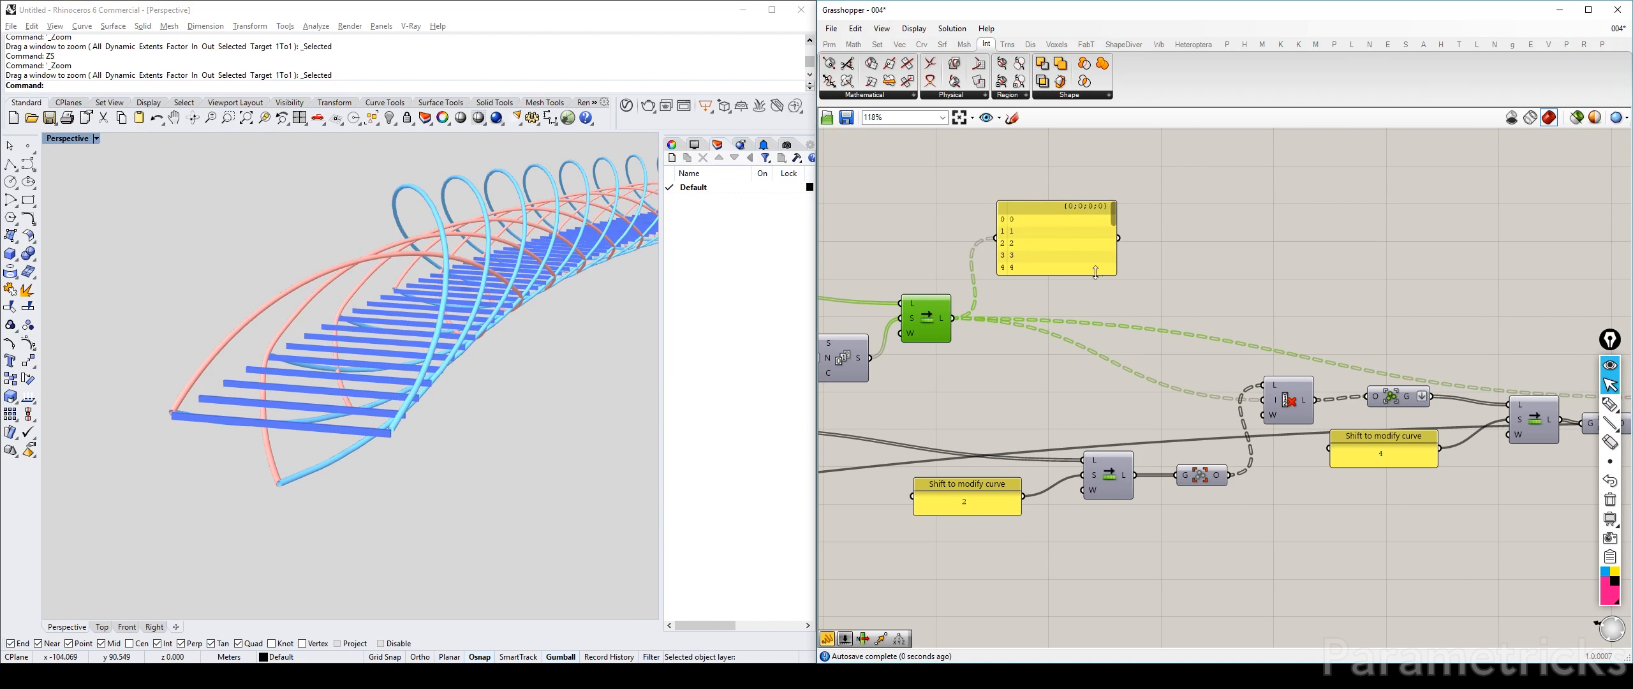
{"action": "left_click", "coordinate": [1058, 240]}
{"action": "key", "text": "Delete"}
Move the upper Shift List and the lower Shift List with its panel and Ungroup component closer to the Series components
{"action": "right_click_drag", "start_coordinate": [1046, 409], "coordinate": [1255, 301]}
{"action": "left_click_drag", "start_coordinate": [1424, 470], "coordinate": [914, 411]}
{"action": "left_click", "coordinate": [937, 454]}
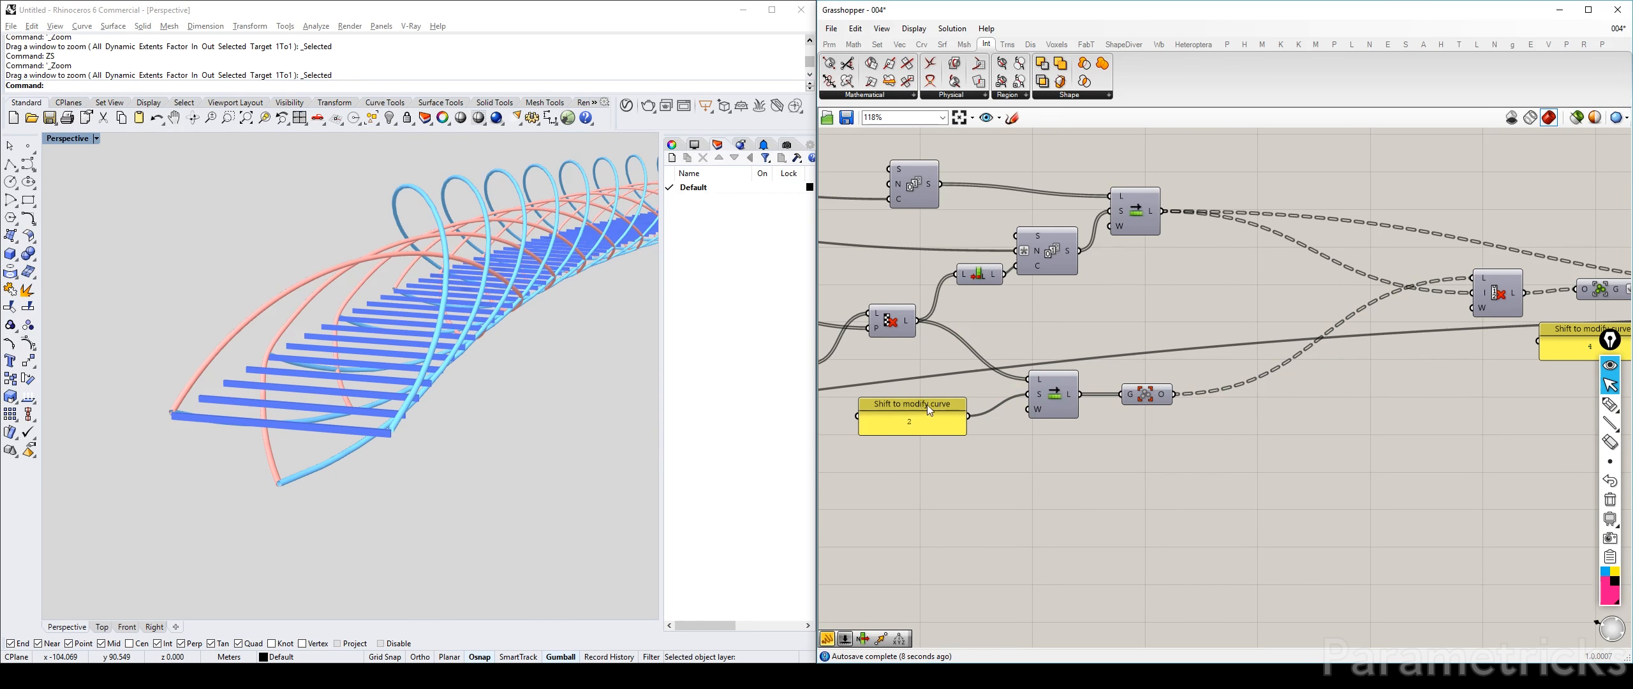
Add a List Item fed by the Cull Pattern's list output and connect a slider with value 2 to its index
{"action": "left_click", "coordinate": [892, 320]}
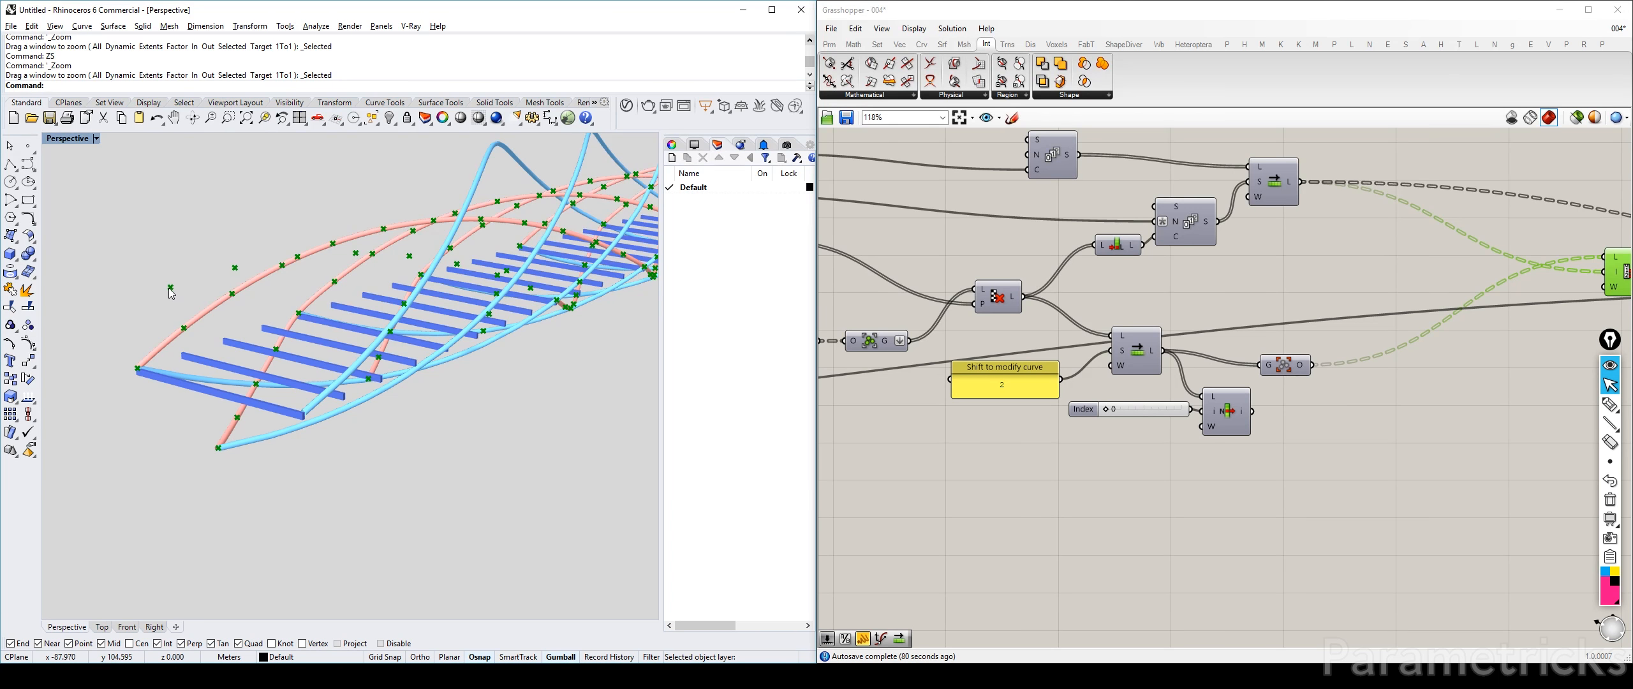
{"action": "right_click_drag", "start_coordinate": [168, 288], "coordinate": [169, 289]}
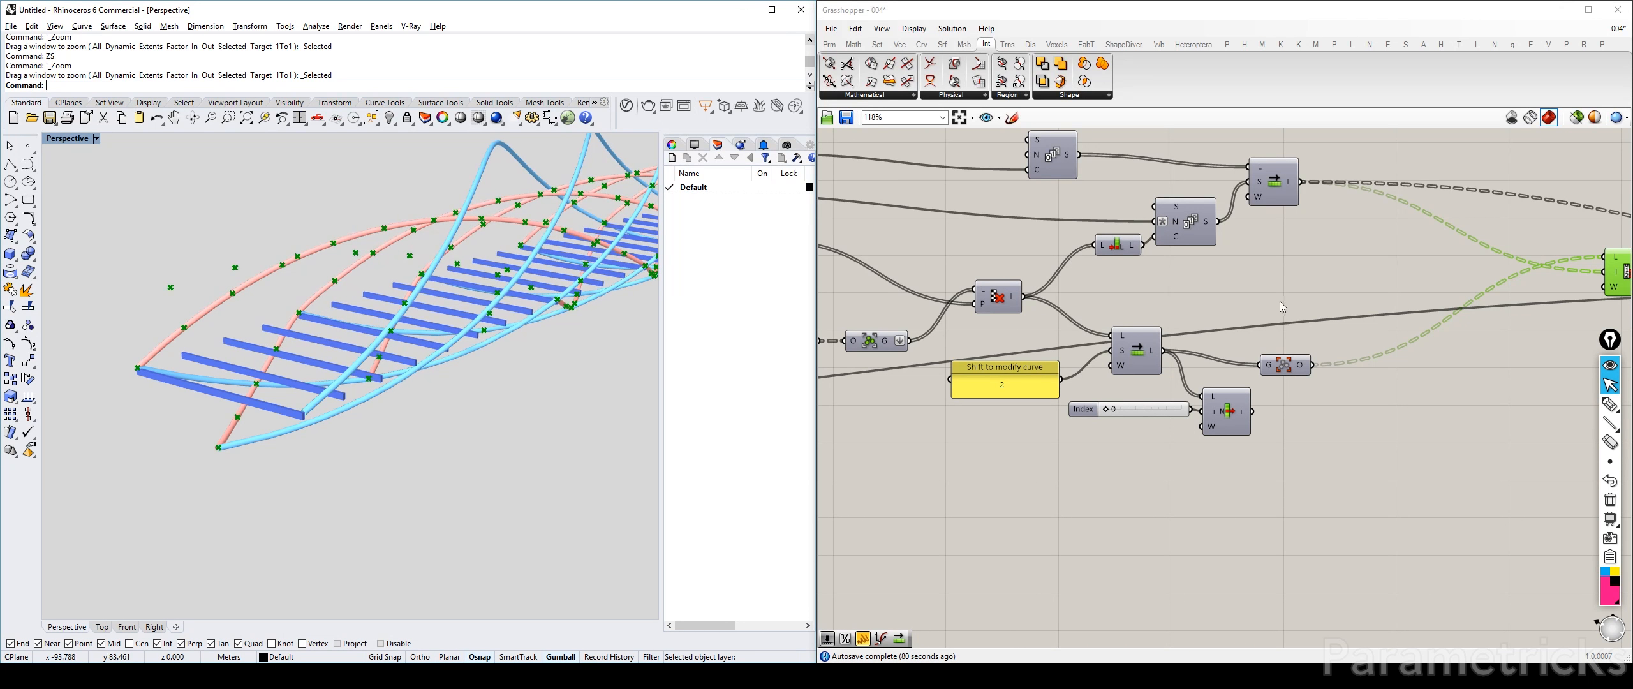
{"action": "left_click", "coordinate": [1243, 304]}
{"action": "double_click", "coordinate": [1183, 291]}
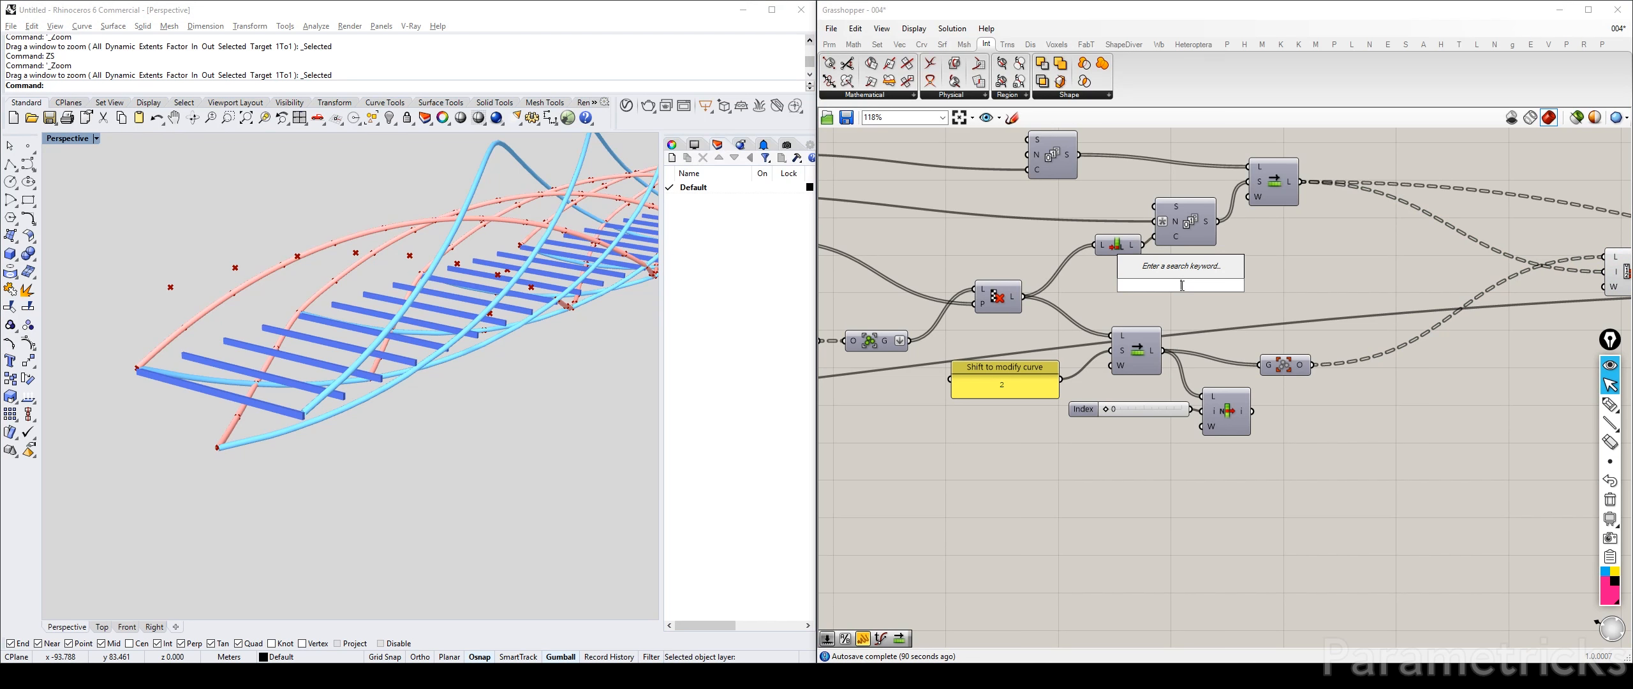
{"action": "type", "text": "item"}
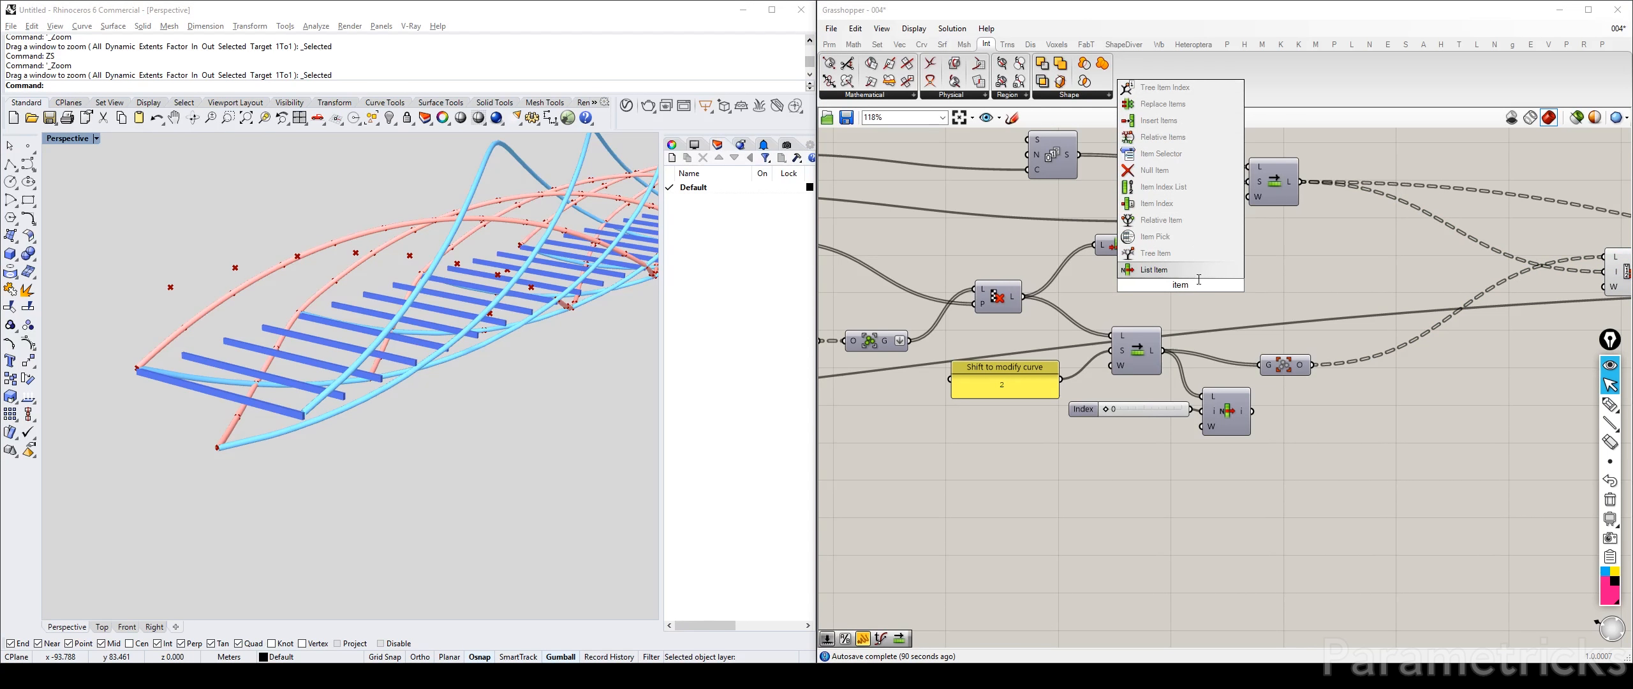
{"action": "left_click", "coordinate": [1195, 274]}
{"action": "left_click_drag", "start_coordinate": [1023, 296], "coordinate": [1156, 270]}
{"action": "double_click", "coordinate": [1118, 304]}
{"action": "type", "text": "2"}
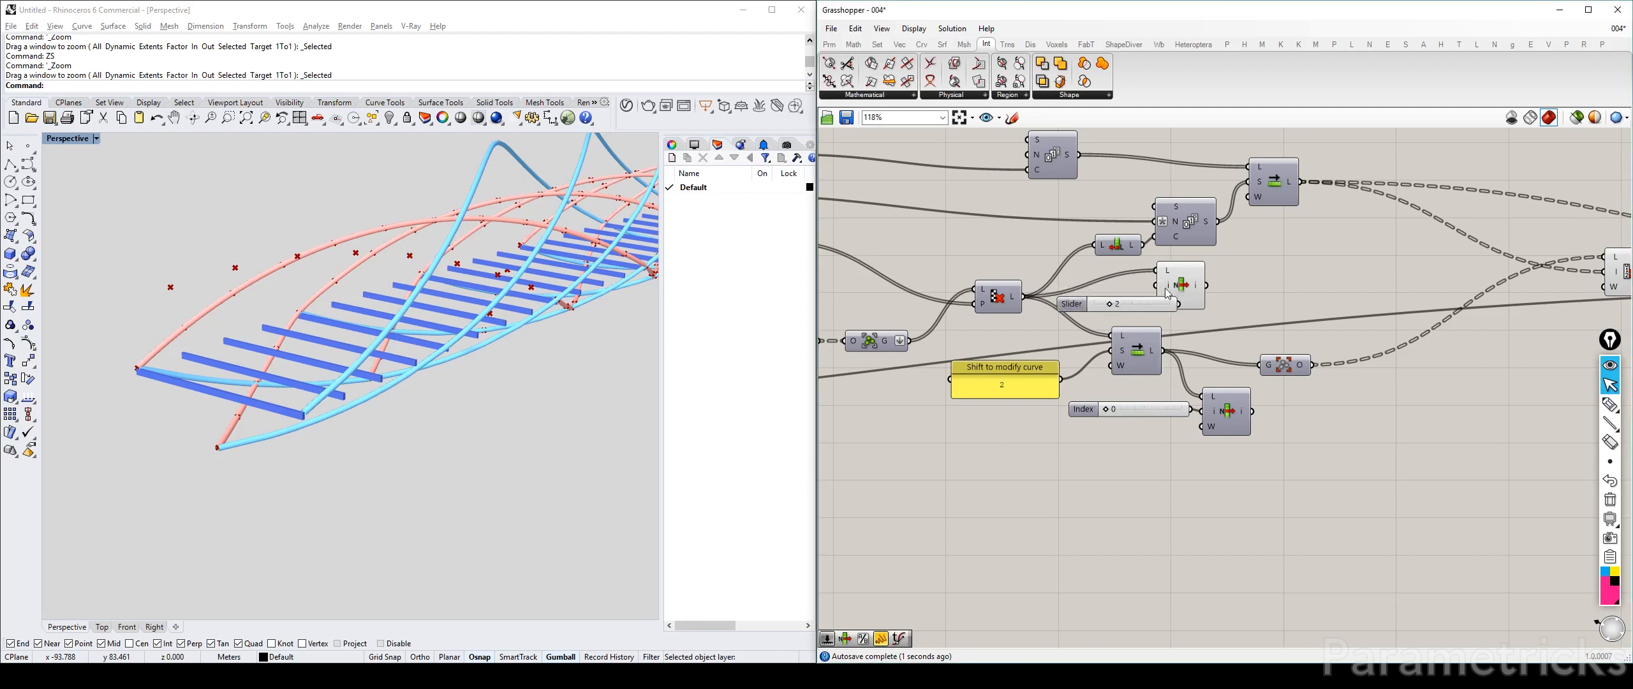
{"action": "key", "text": "Return"}
{"action": "left_click_drag", "start_coordinate": [989, 244], "coordinate": [1156, 285]}
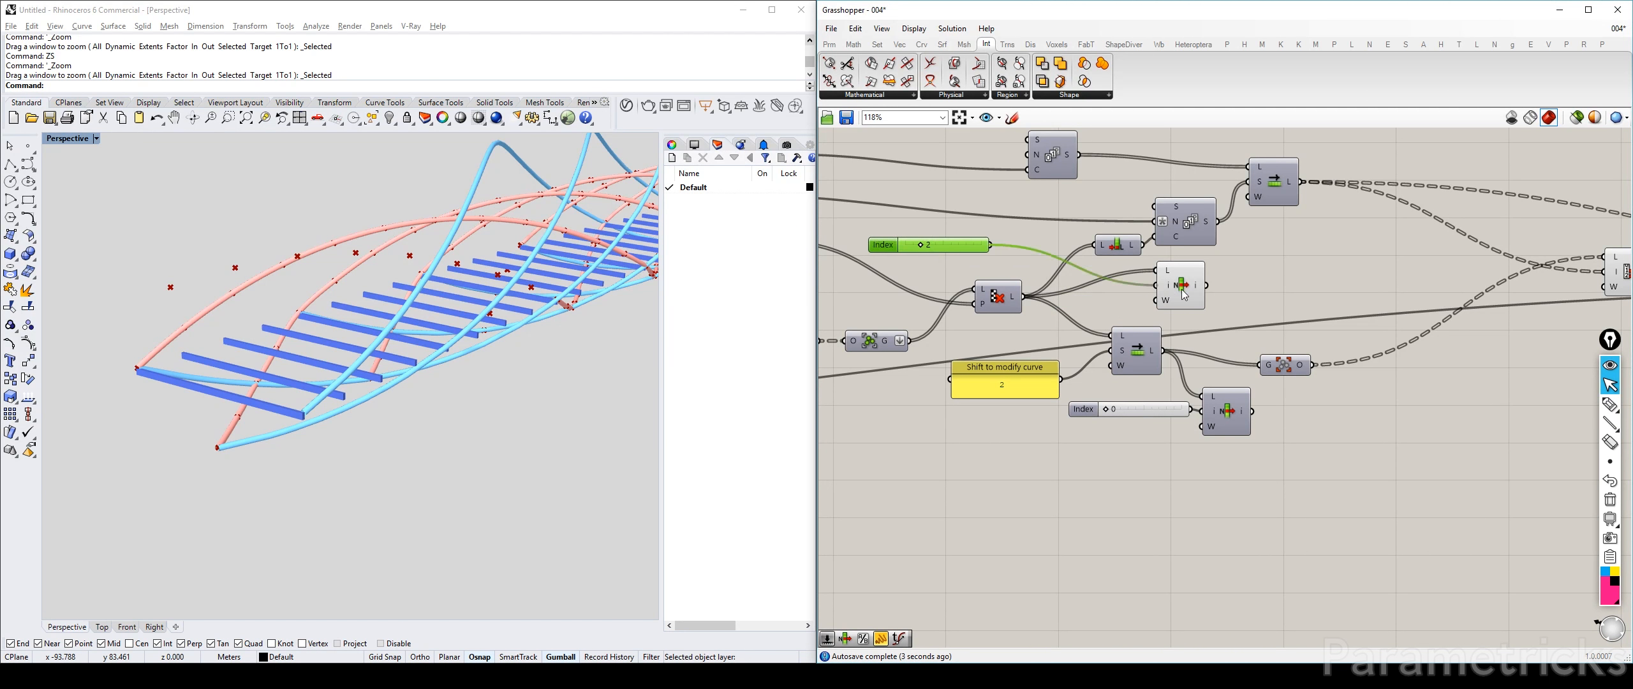
Set the new List Item's index slider to 0 and check the selected points along the bridge
{"action": "left_click", "coordinate": [1173, 287]}
{"action": "left_click_drag", "start_coordinate": [920, 246], "coordinate": [839, 246]}
{"action": "left_click", "coordinate": [364, 322]}
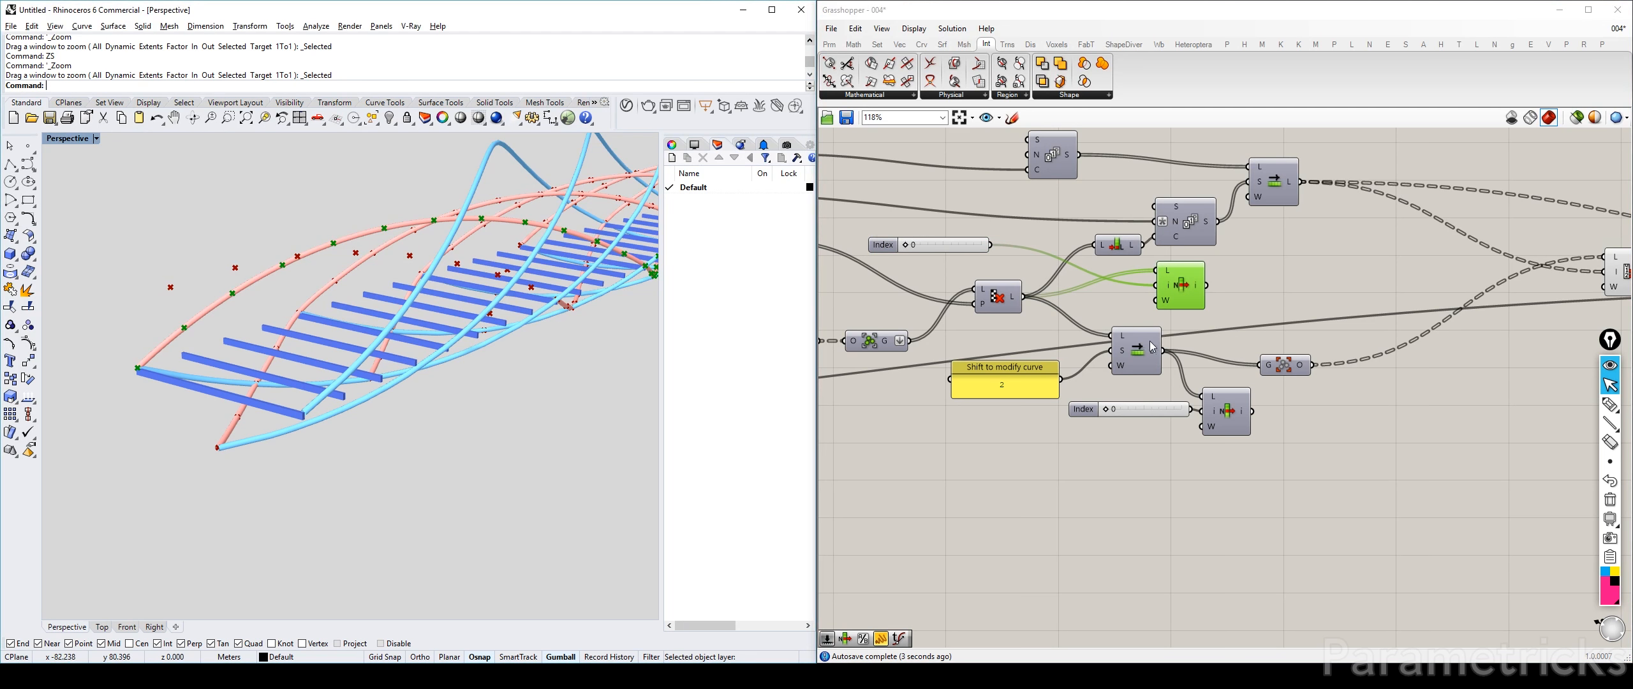
Set the "Shift to modify curve" panel feeding the lower Shift List to 1
{"action": "double_click", "coordinate": [1041, 386]}
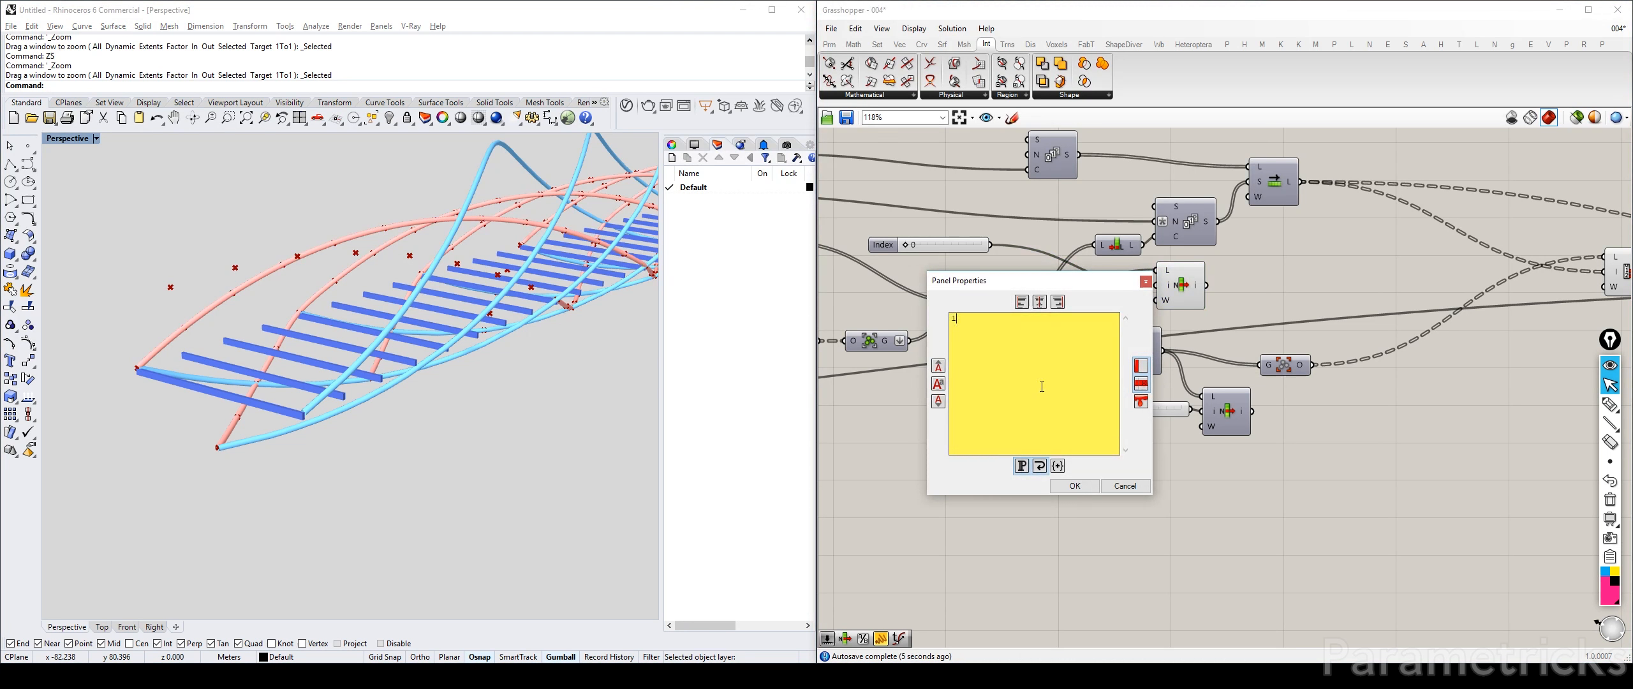
{"action": "left_click", "coordinate": [1074, 486]}
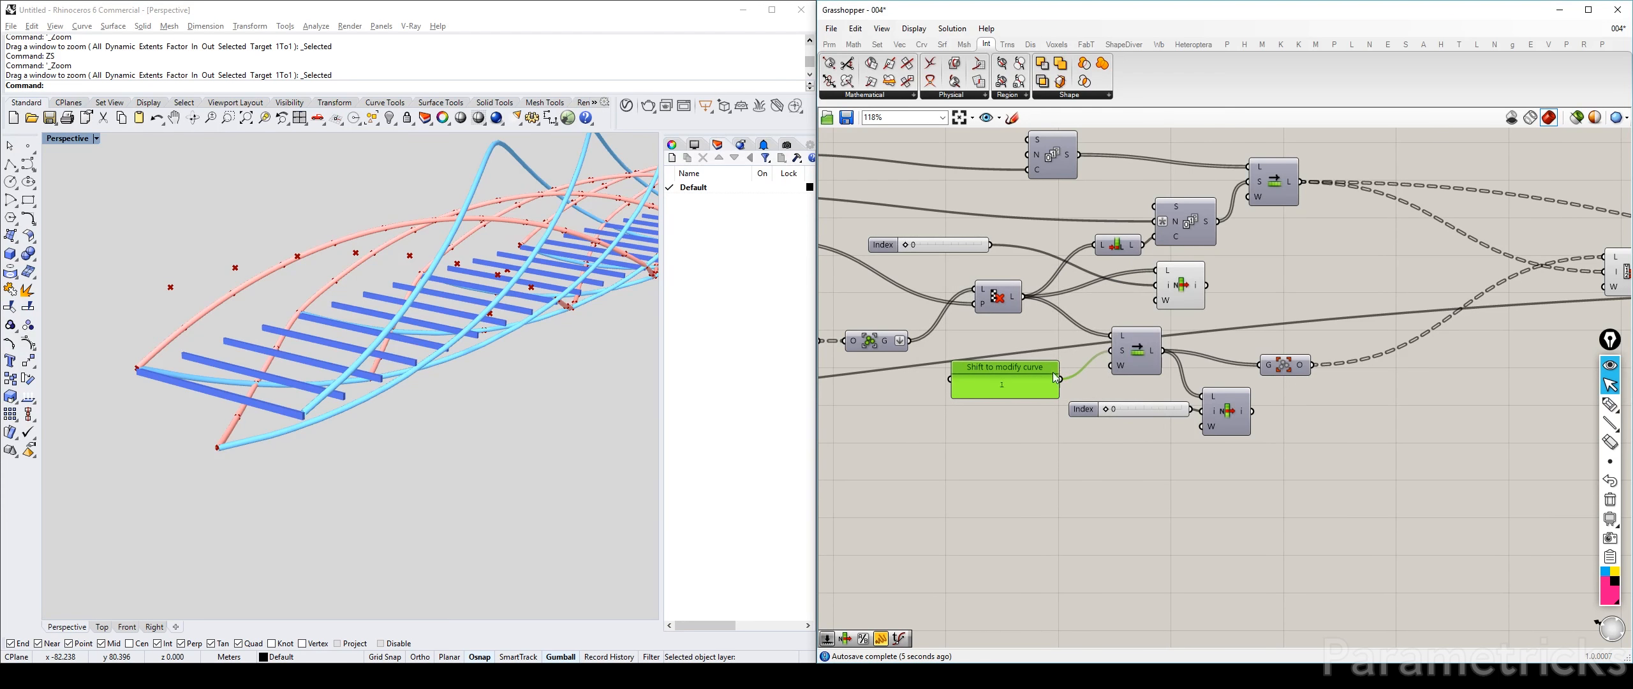
{"action": "right_click_drag", "start_coordinate": [1141, 355], "coordinate": [1100, 365]}
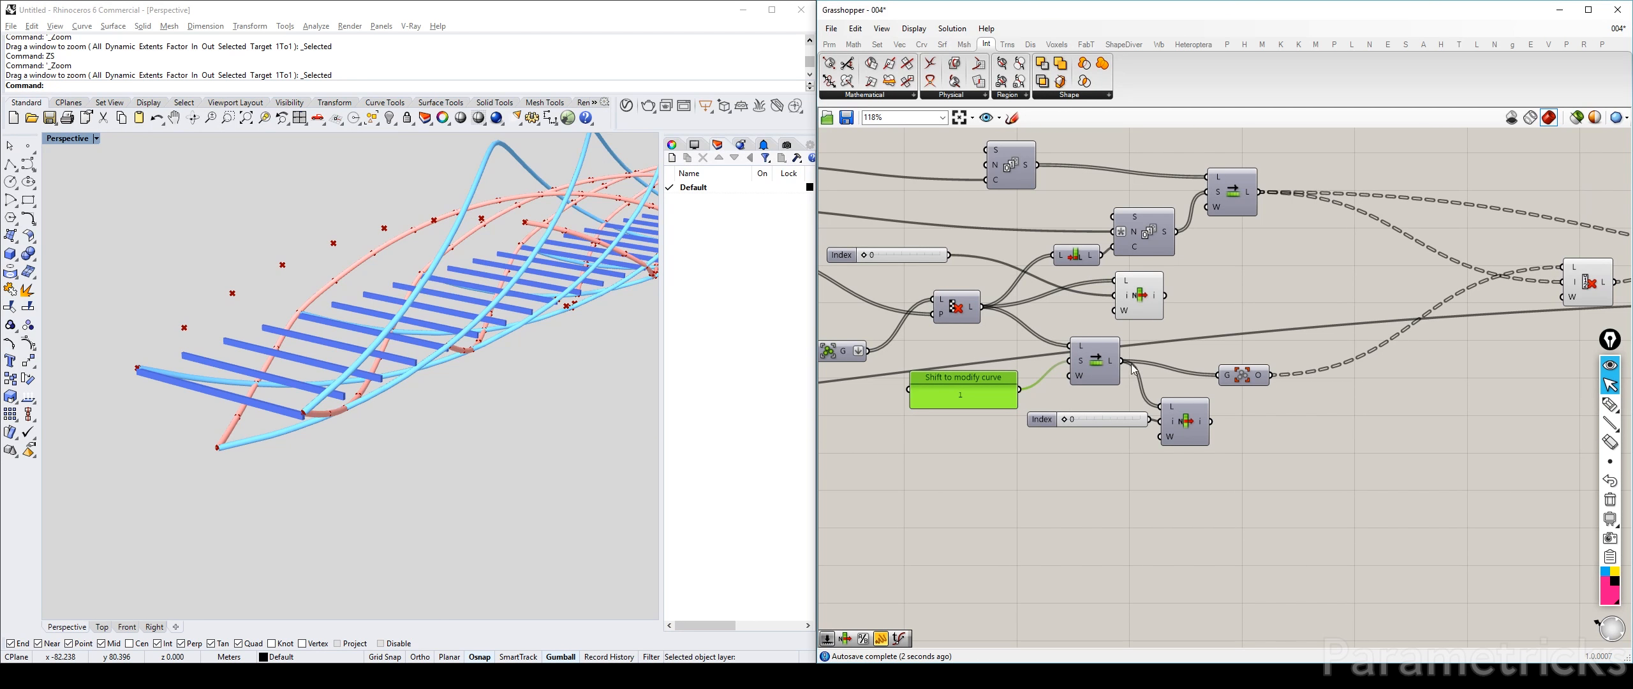
Feed the upper List Item from the lower Shift List's output, set its index to 1 and examine the selected points
{"action": "left_click", "coordinate": [1141, 301]}
{"action": "right_click_drag", "start_coordinate": [152, 340], "coordinate": [205, 282]}
{"action": "right_click_drag", "start_coordinate": [205, 282], "coordinate": [268, 299]}
{"action": "left_click", "coordinate": [994, 280]}
{"action": "scroll", "coordinate": [957, 306], "scroll_direction": "up", "scroll_amount": 2}
{"action": "right_click_drag", "start_coordinate": [956, 306], "coordinate": [1040, 306]}
{"action": "left_click_drag", "start_coordinate": [913, 234], "coordinate": [924, 234]}
{"action": "scroll", "coordinate": [268, 357], "scroll_direction": "up", "scroll_amount": 3}
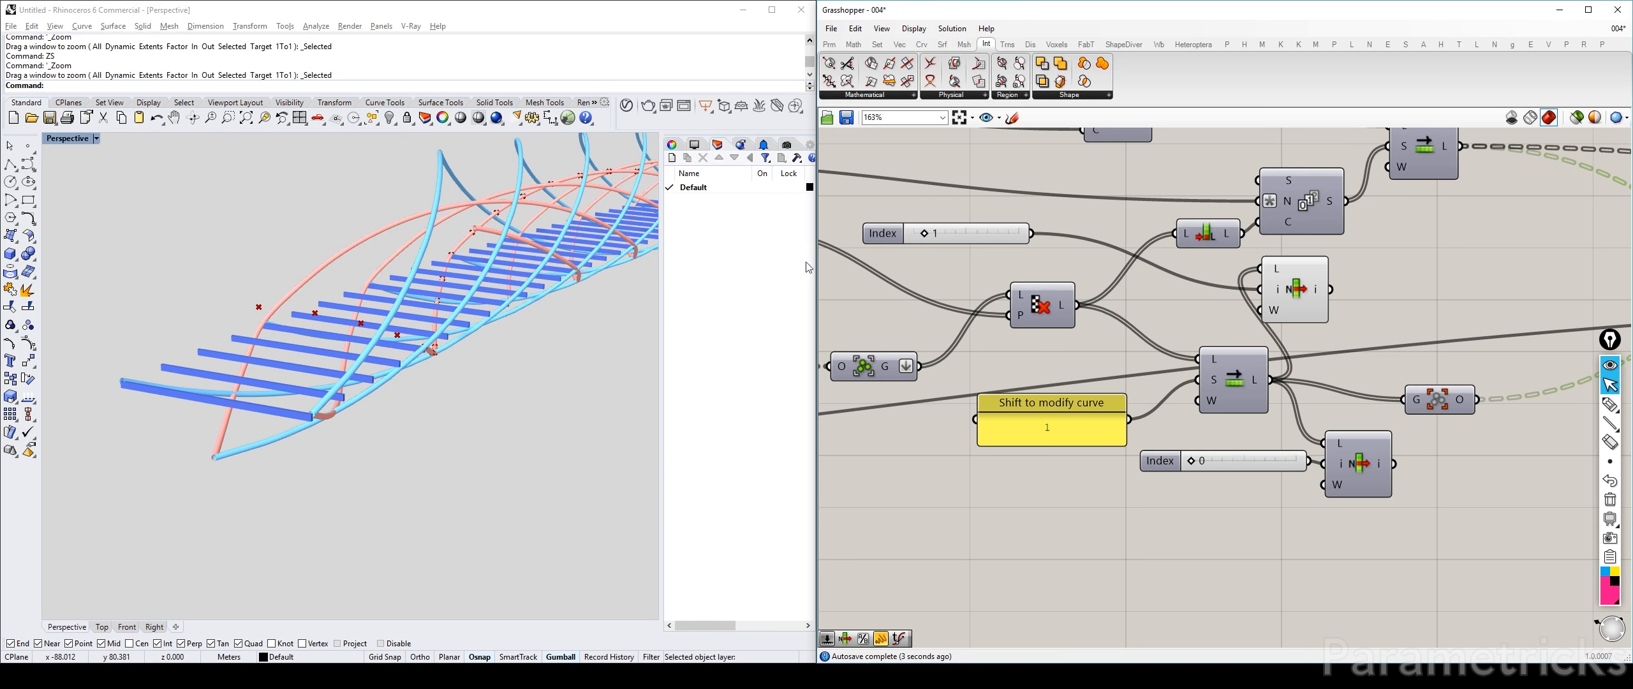
{"action": "right_click_drag", "start_coordinate": [344, 382], "coordinate": [389, 373]}
Delete both List Item components and their index sliders around the lower Shift List
{"action": "right_click_drag", "start_coordinate": [1242, 283], "coordinate": [1085, 288]}
{"action": "left_click", "coordinate": [1227, 280]}
{"action": "key", "text": "Delete"}
{"action": "left_click", "coordinate": [835, 230]}
{"action": "key", "text": "Delete"}
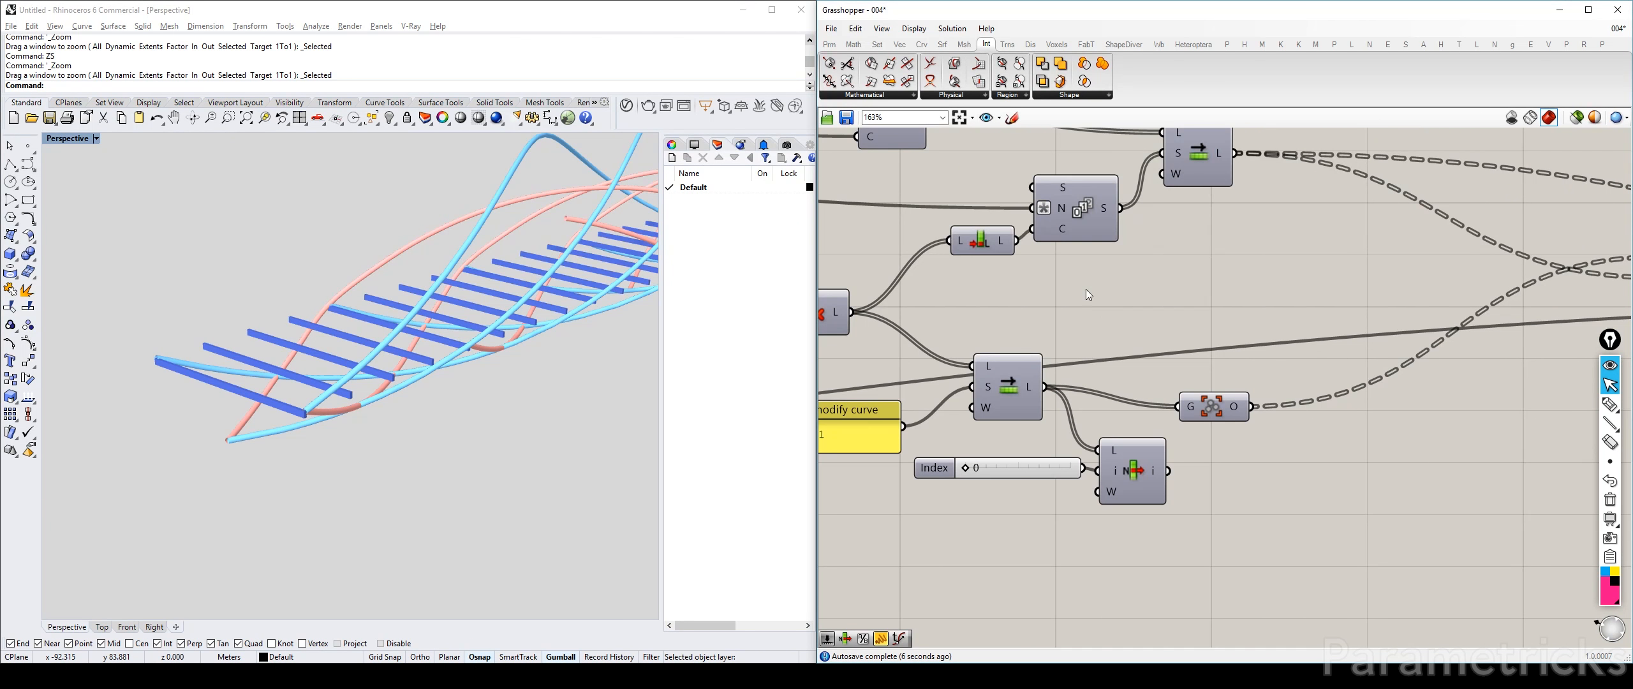
{"action": "left_click_drag", "start_coordinate": [1151, 507], "coordinate": [1060, 455]}
{"action": "key", "text": "Delete"}
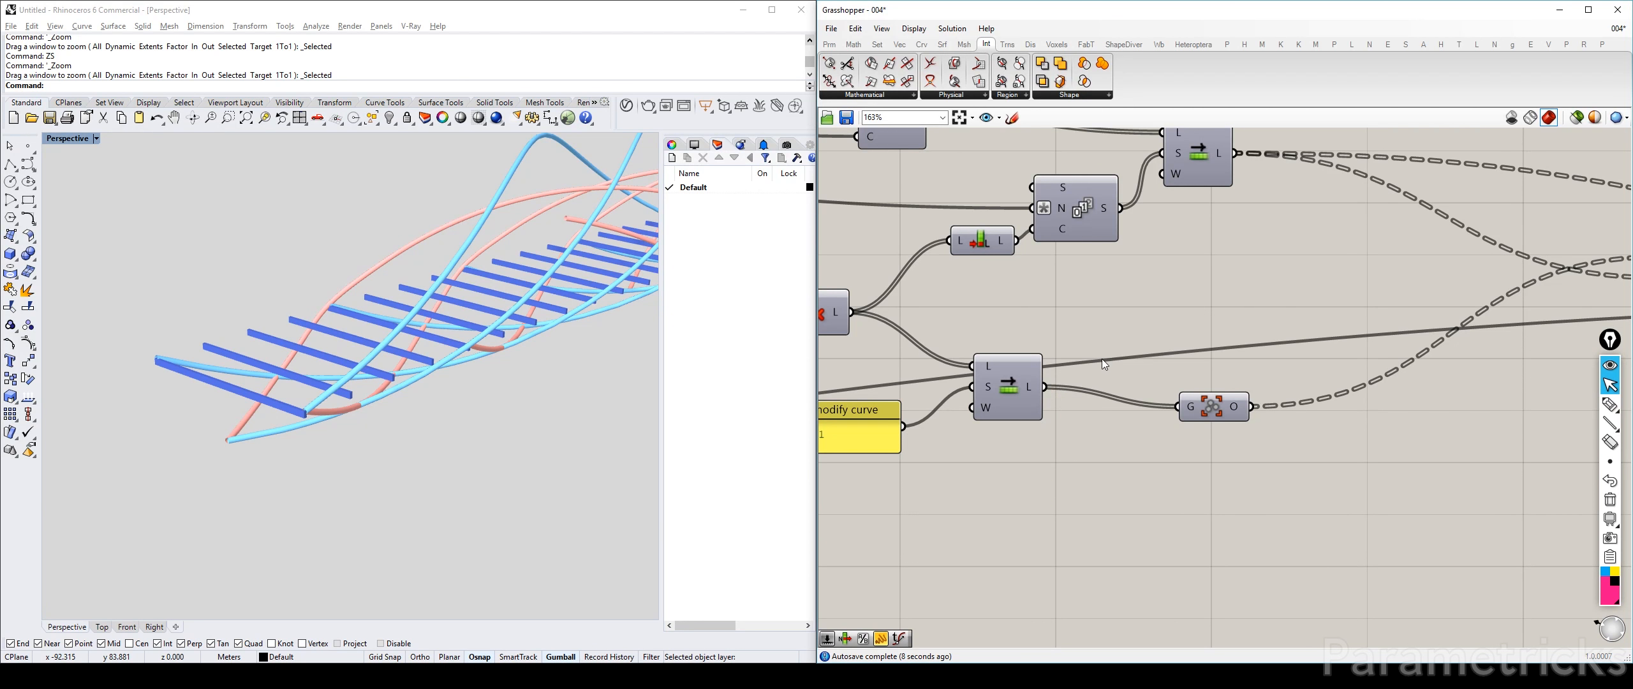
Move the shift panel, the Ungroup component and the Cull Index closer to the Shift List components that feed them
{"action": "right_click_drag", "start_coordinate": [1188, 329], "coordinate": [1312, 348]}
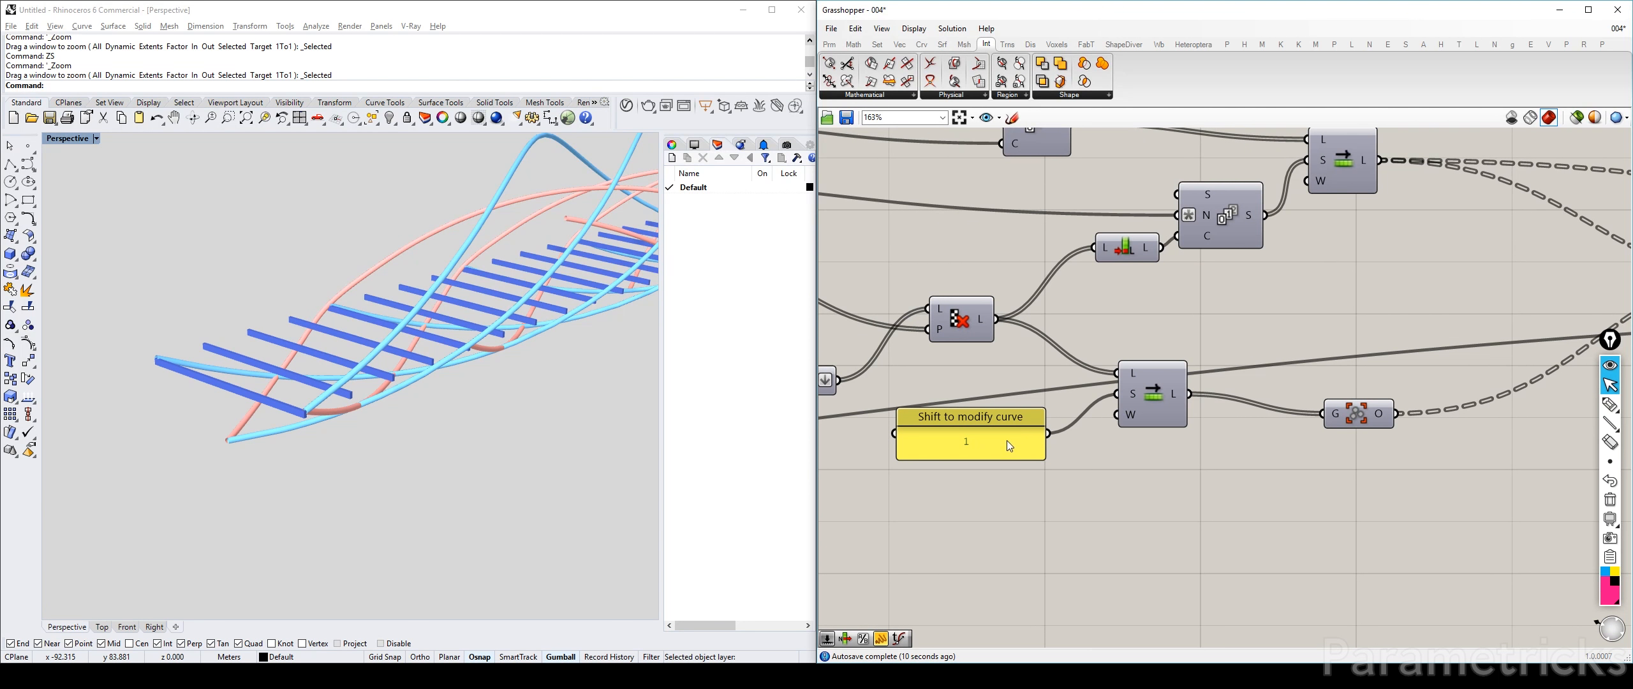
{"action": "left_click_drag", "start_coordinate": [996, 436], "coordinate": [1027, 408]}
{"action": "right_click_drag", "start_coordinate": [1371, 405], "coordinate": [1175, 451]}
{"action": "left_click_drag", "start_coordinate": [1175, 451], "coordinate": [1065, 432]}
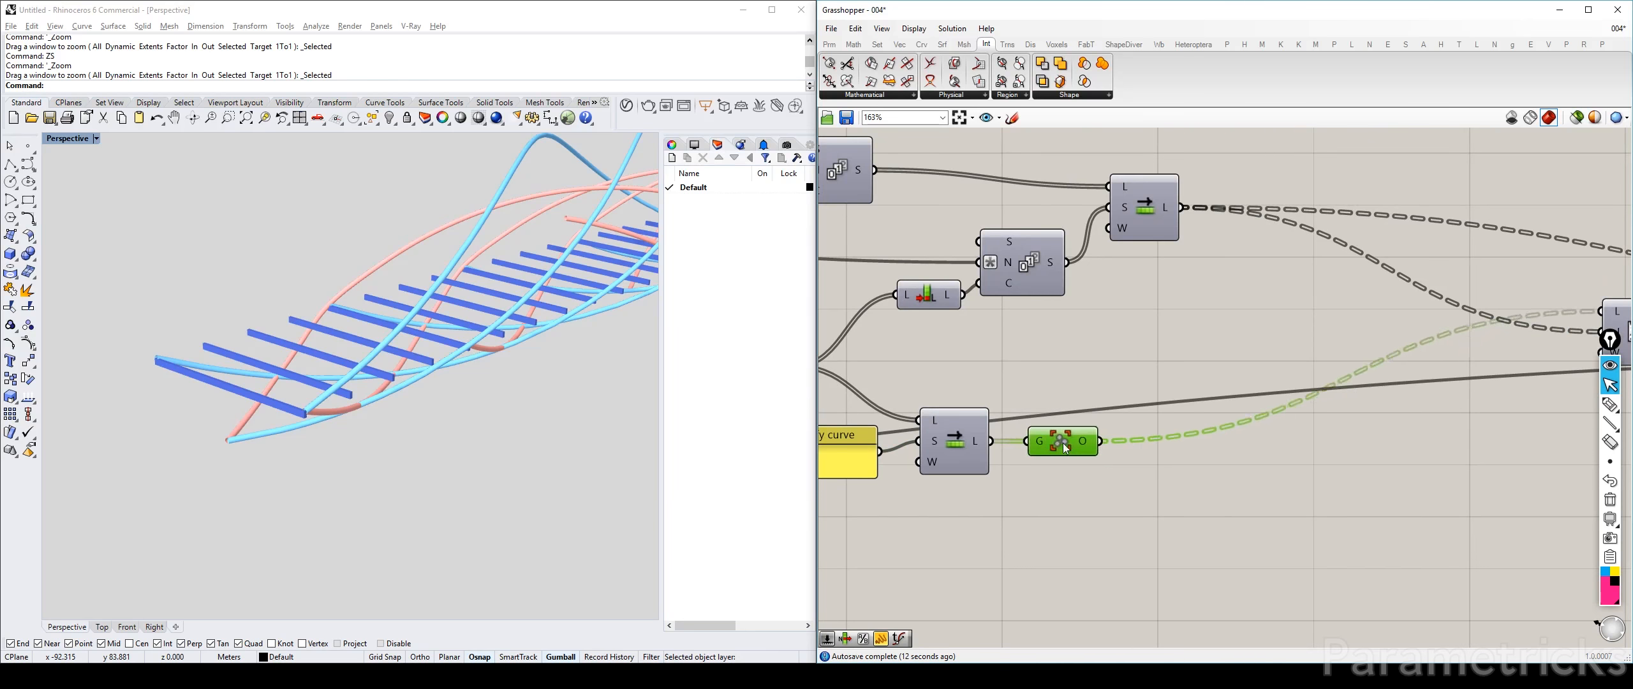
{"action": "right_click_drag", "start_coordinate": [1194, 311], "coordinate": [1137, 367]}
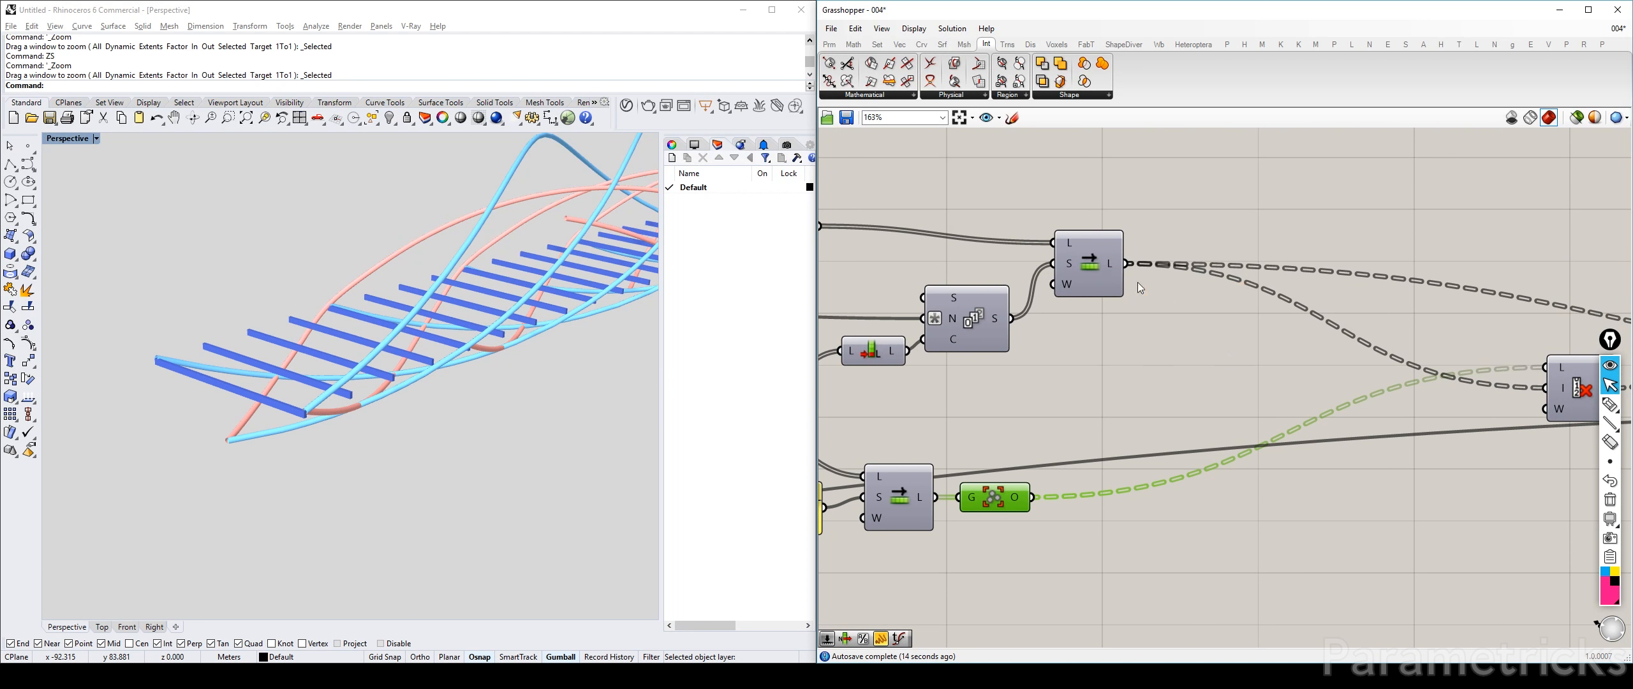
{"action": "right_click_drag", "start_coordinate": [1461, 381], "coordinate": [1204, 337]}
{"action": "left_click_drag", "start_coordinate": [1301, 348], "coordinate": [996, 332]}
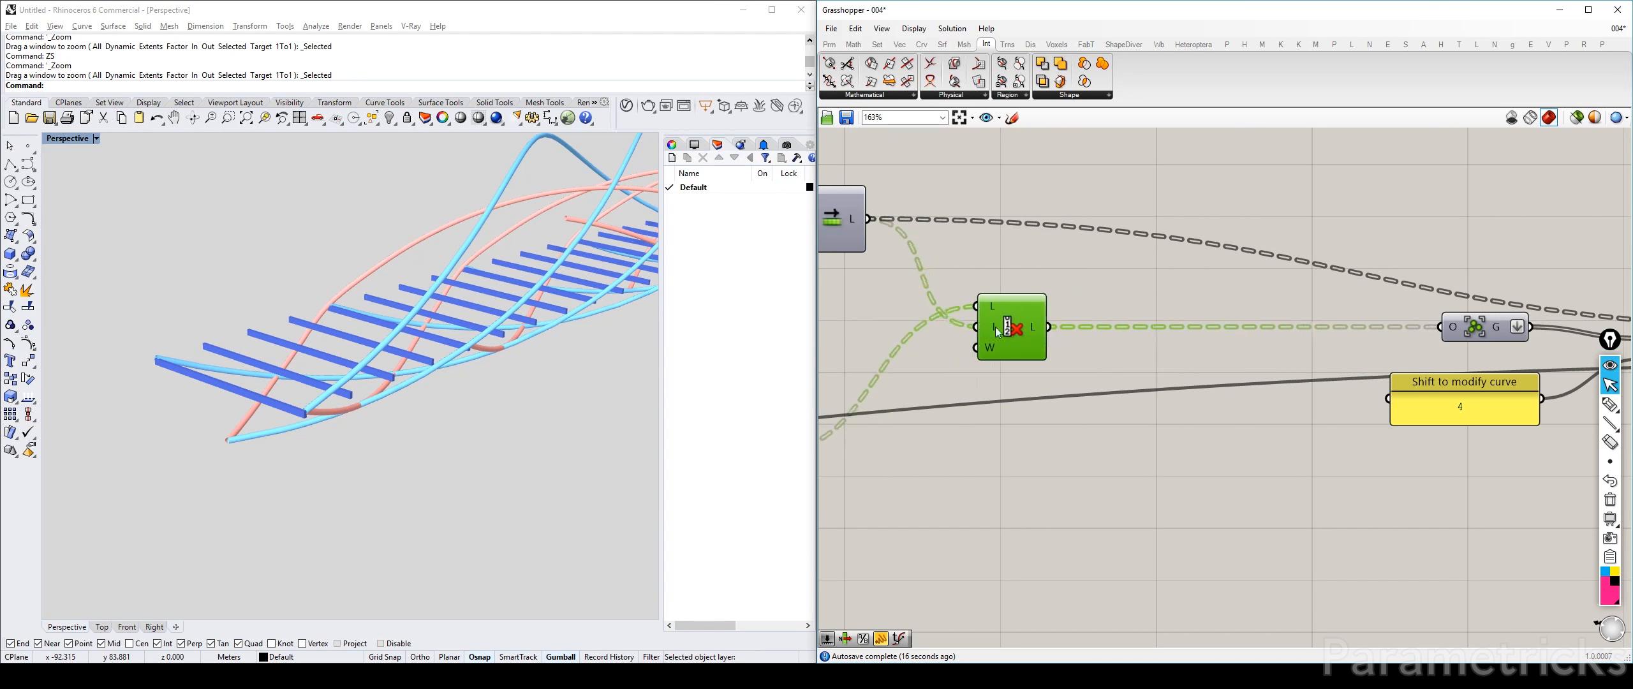
{"action": "left_click", "coordinate": [1117, 279]}
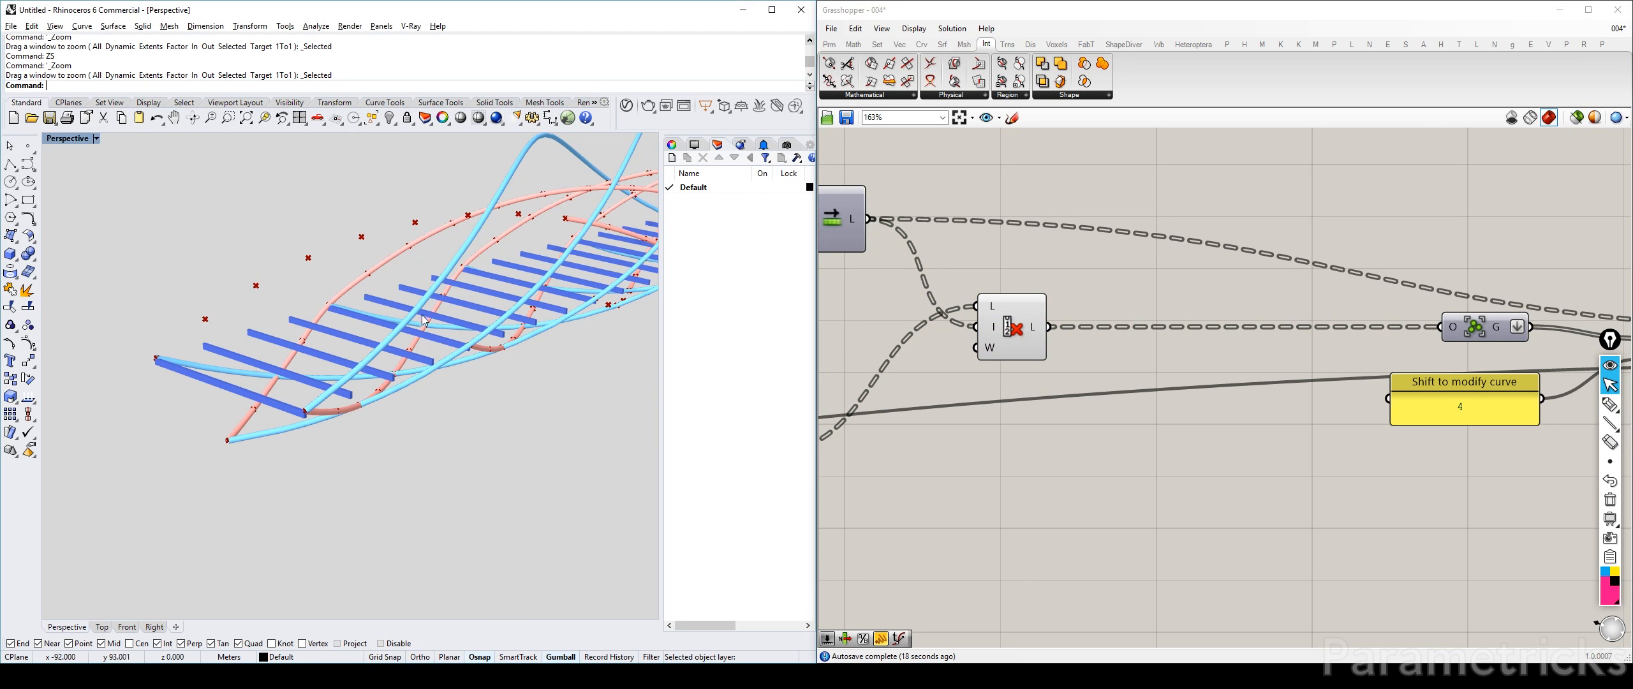
Tidy the end of the graph by repositioning the Custom Preview, Interpolate and last Cull Index components
{"action": "right_click_drag", "start_coordinate": [421, 314], "coordinate": [406, 274]}
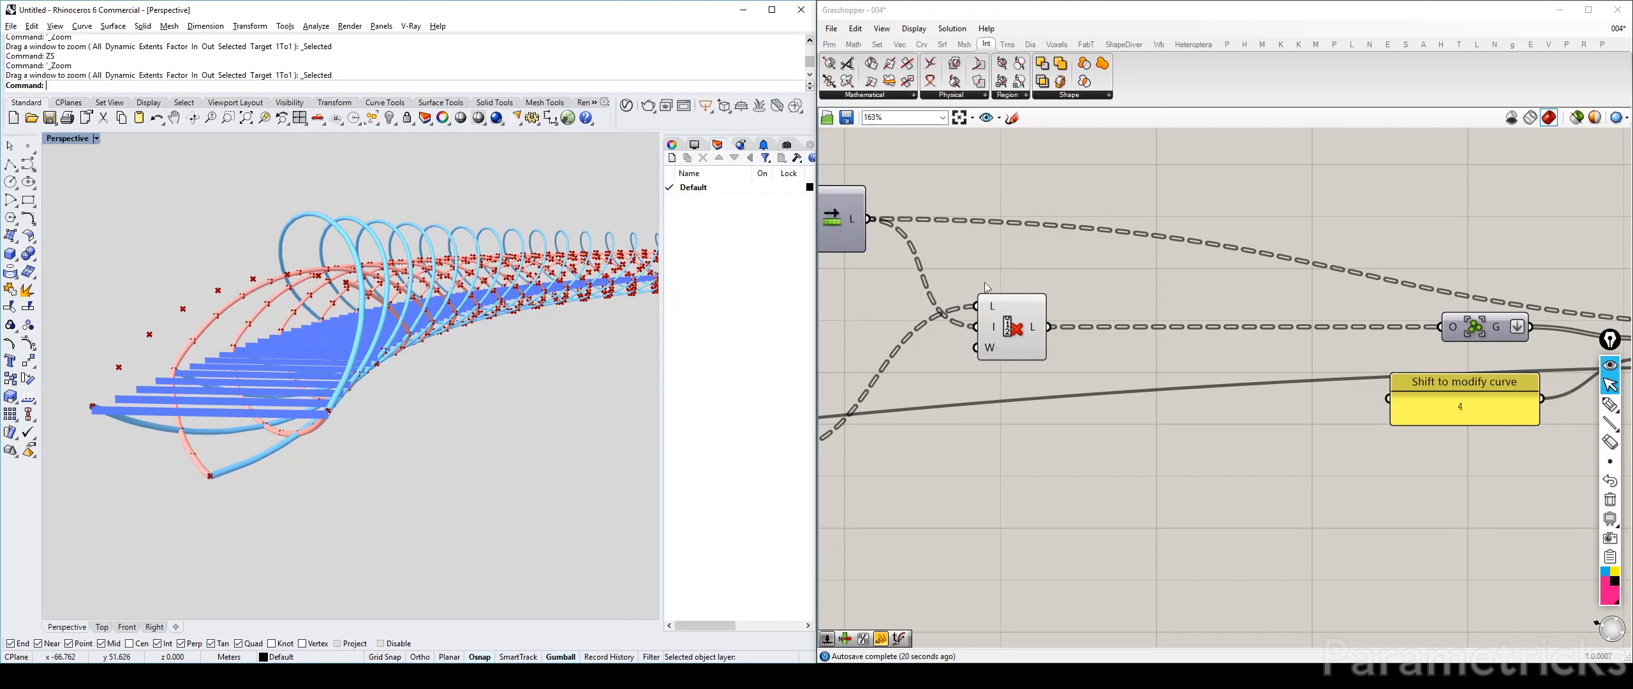
{"action": "scroll", "coordinate": [954, 269], "scroll_direction": "down", "scroll_amount": 4}
{"action": "right_click_drag", "start_coordinate": [1605, 284], "coordinate": [1231, 270]}
{"action": "scroll", "coordinate": [1240, 325], "scroll_direction": "up", "scroll_amount": 2}
{"action": "left_click", "coordinate": [1314, 306]}
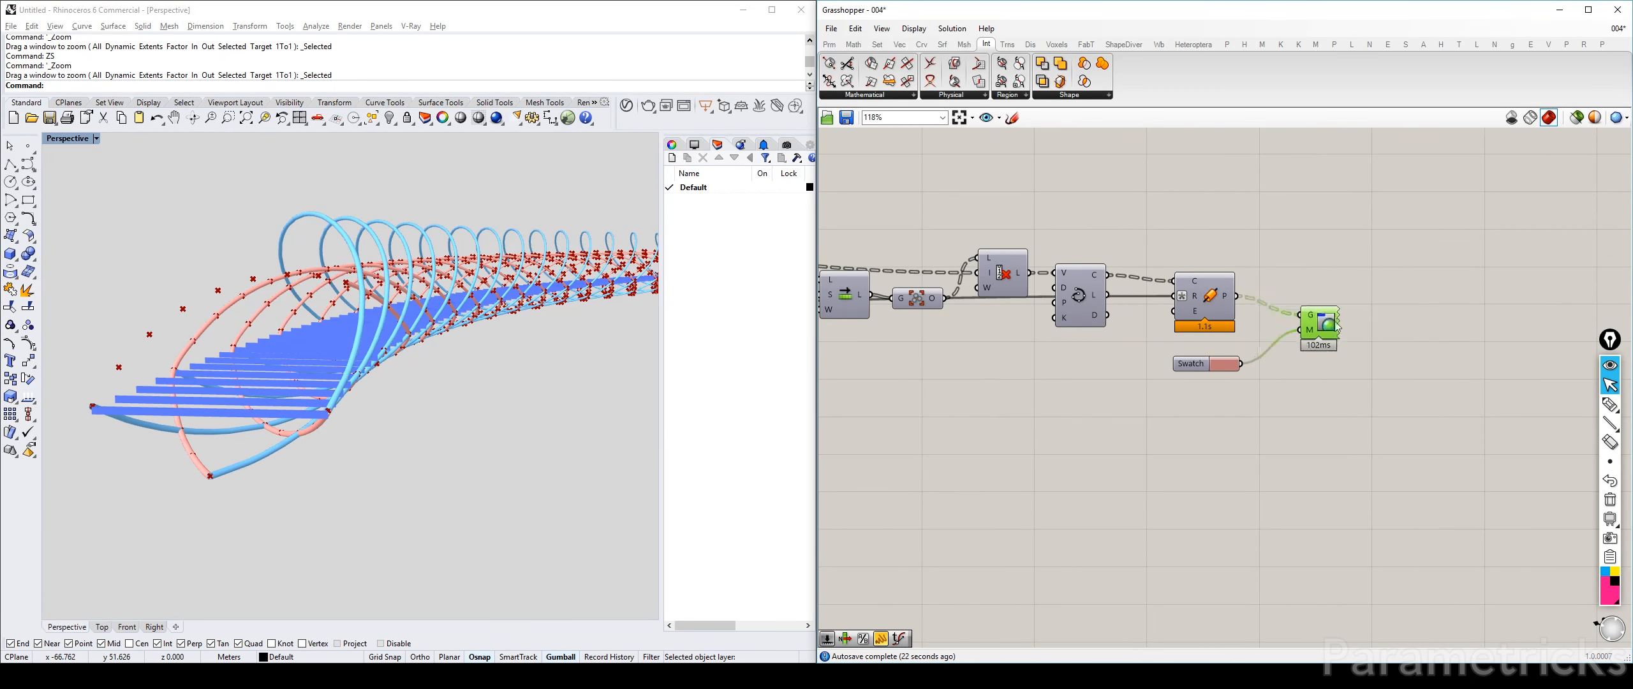
{"action": "left_click_drag", "start_coordinate": [1089, 299], "coordinate": [1093, 294]}
{"action": "left_click_drag", "start_coordinate": [1009, 275], "coordinate": [1013, 258]}
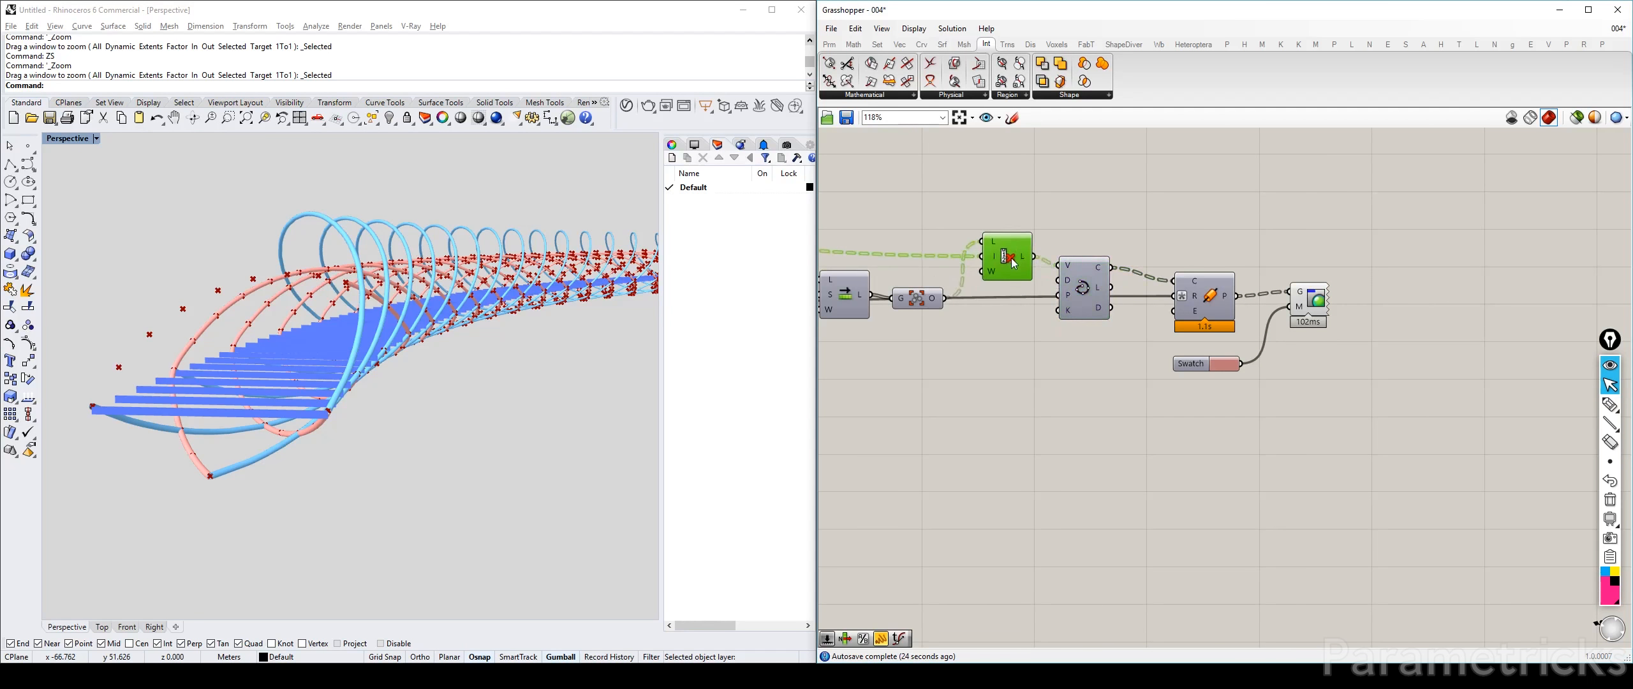
Examine the point preview of the first Cull Index against the inner helix tubes and review the graph through to Custom Preview
{"action": "right_click_drag", "start_coordinate": [842, 263], "coordinate": [1607, 252]}
{"action": "scroll", "coordinate": [1123, 264], "scroll_direction": "up", "scroll_amount": 2}
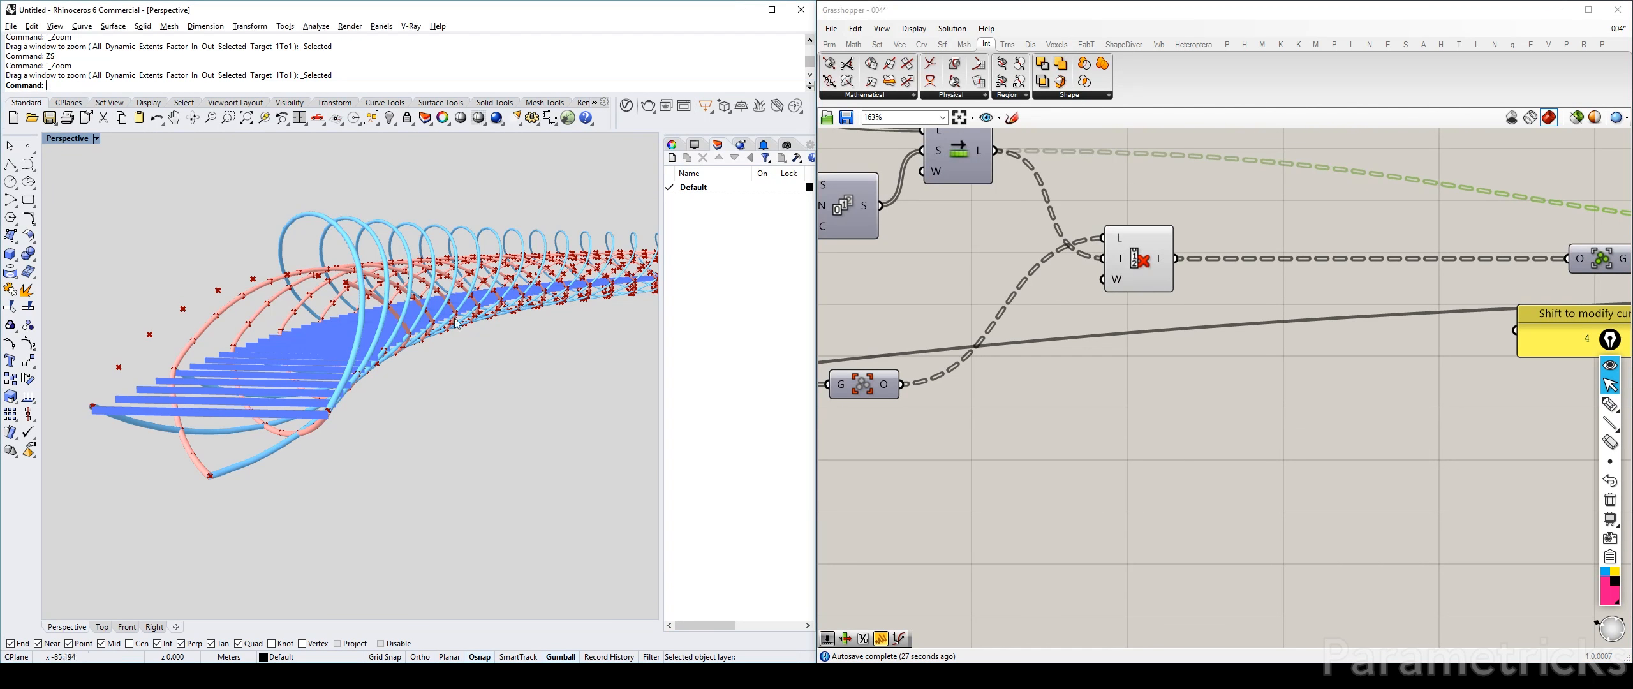
{"action": "right_click_drag", "start_coordinate": [537, 376], "coordinate": [447, 380]}
{"action": "scroll", "coordinate": [1413, 283], "scroll_direction": "down", "scroll_amount": 3}
{"action": "right_click_drag", "start_coordinate": [1445, 284], "coordinate": [969, 288]}
{"action": "left_click", "coordinate": [1426, 291]}
{"action": "left_click", "coordinate": [738, 309]}
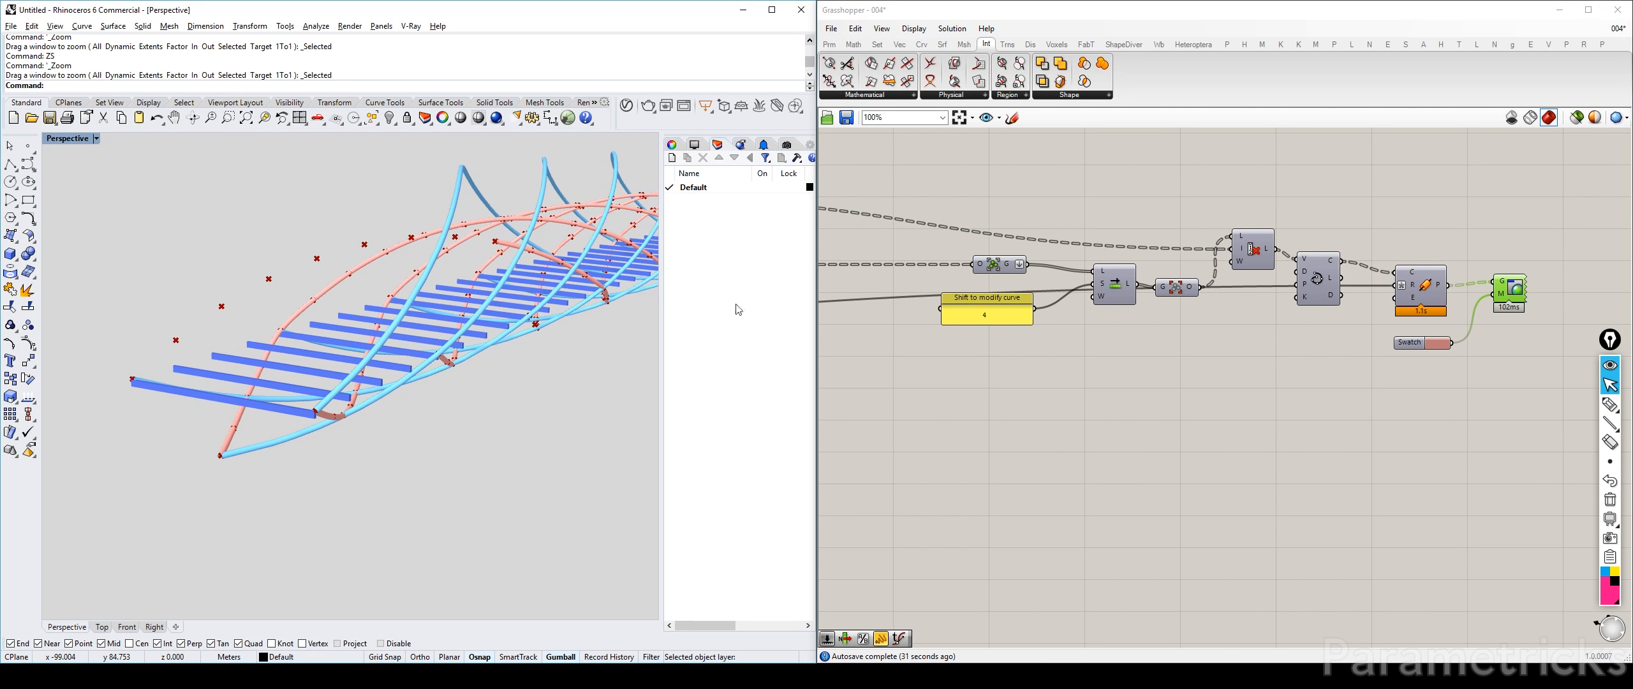
{"action": "right_click_drag", "start_coordinate": [849, 280], "coordinate": [1381, 263]}
{"action": "scroll", "coordinate": [1246, 248], "scroll_direction": "up", "scroll_amount": 3}
{"action": "left_click", "coordinate": [1245, 243]}
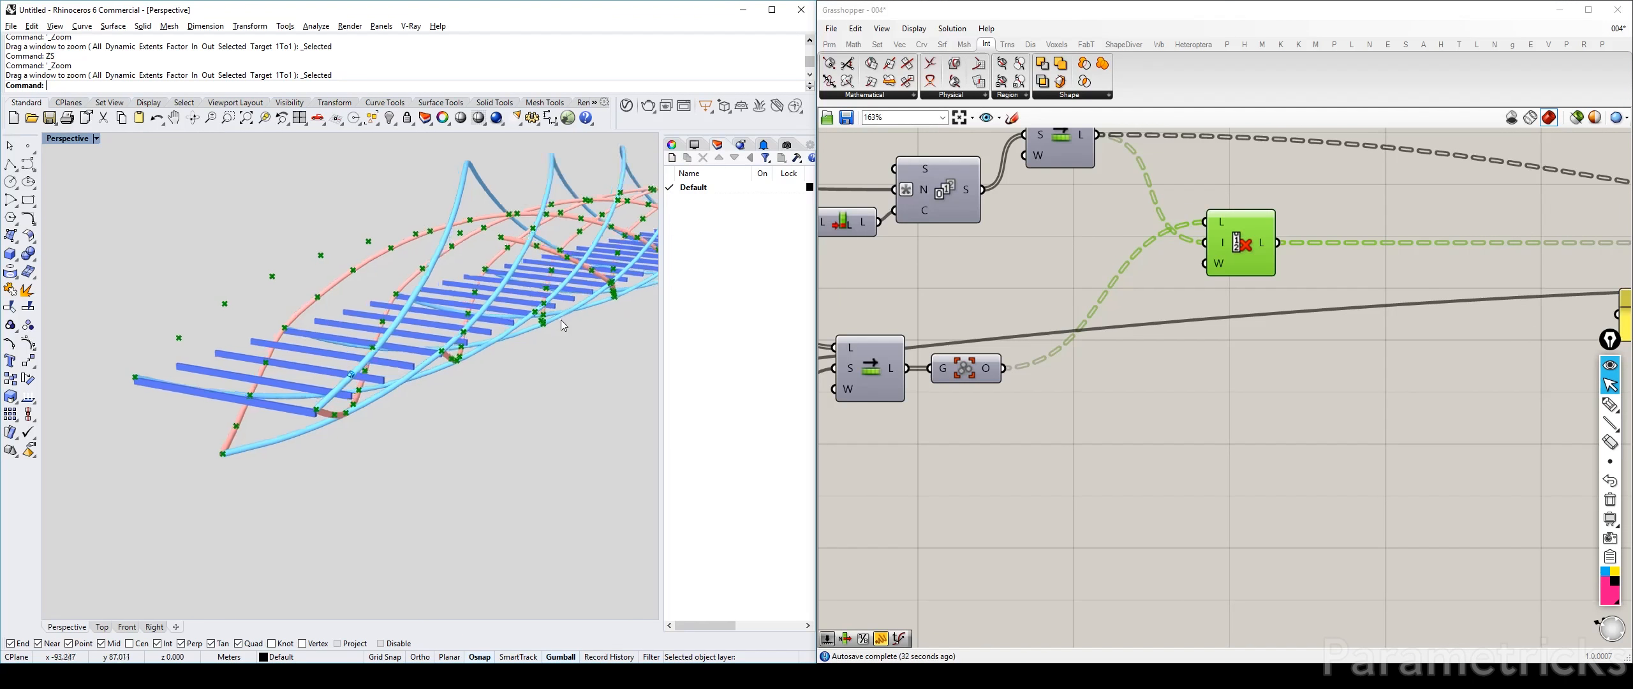
{"action": "mouse_move", "coordinate": [561, 320]}
{"action": "right_mouse_down"}
{"action": "mouse_move", "coordinate": [556, 401]}
{"action": "mouse_move", "coordinate": [569, 303]}
{"action": "mouse_move", "coordinate": [562, 319]}
{"action": "mouse_move", "coordinate": [548, 306]}
{"action": "right_mouse_up"}
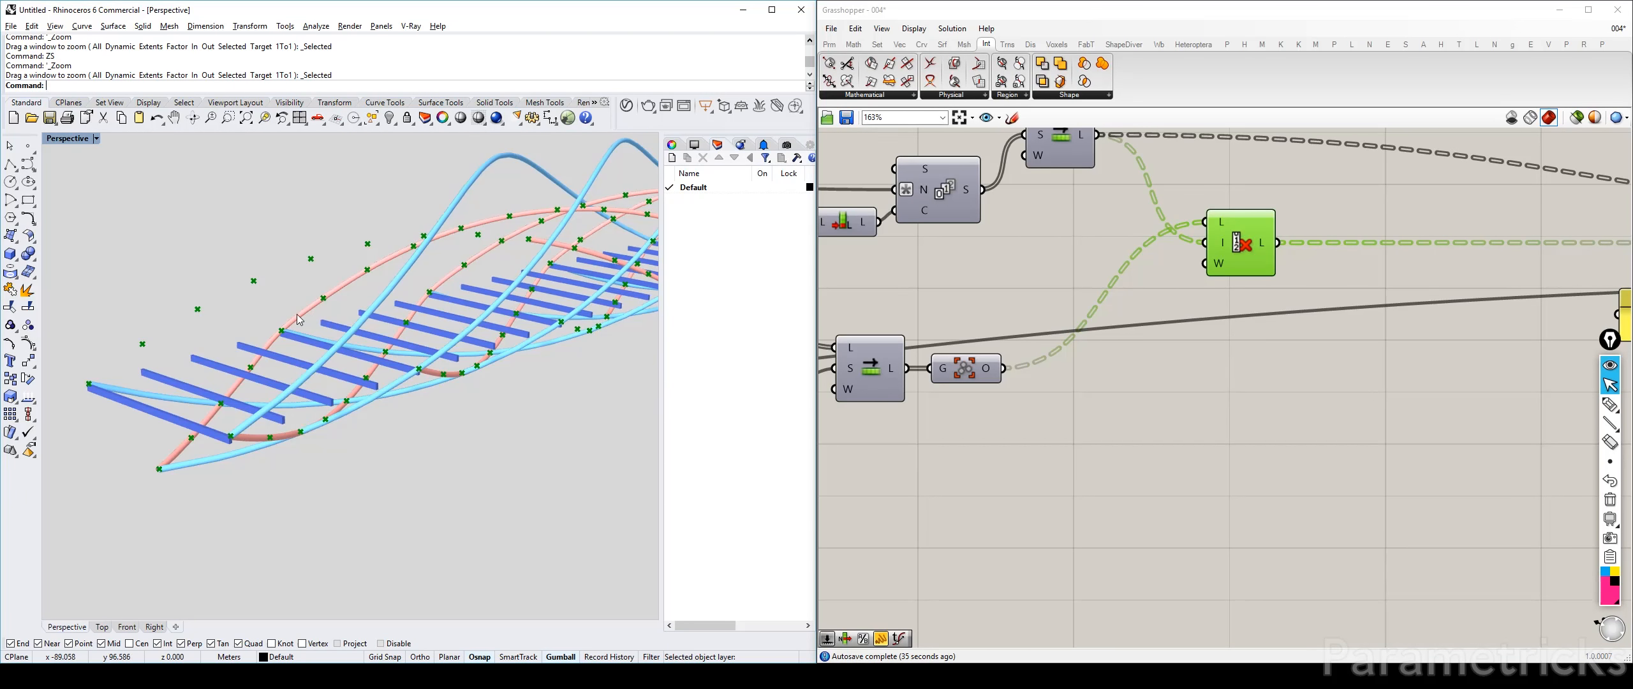
Try the Wireframe display mode, set the Perspective viewport to Shaded and examine the culled points against the helix curves
{"action": "left_click", "coordinate": [96, 138]}
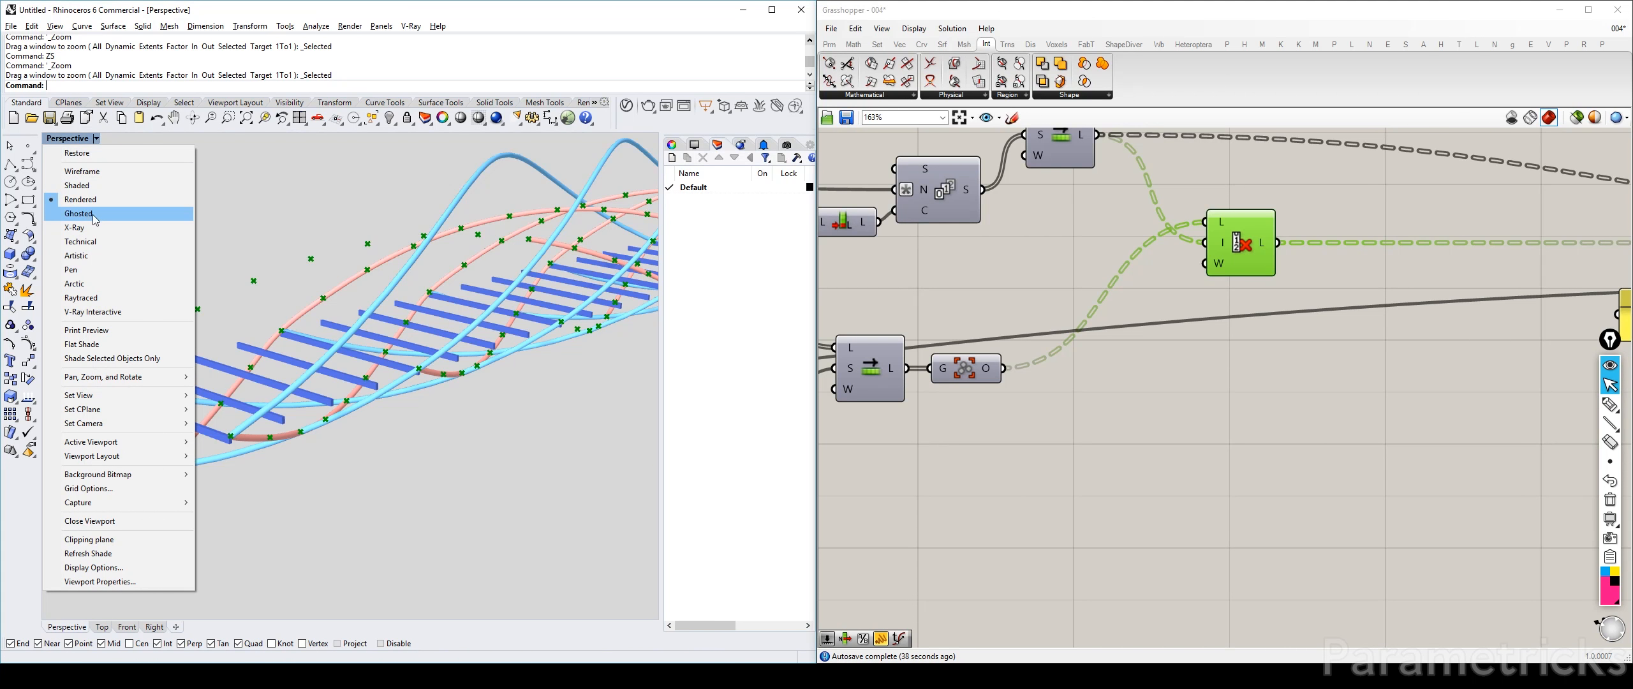
{"action": "left_click", "coordinate": [87, 177]}
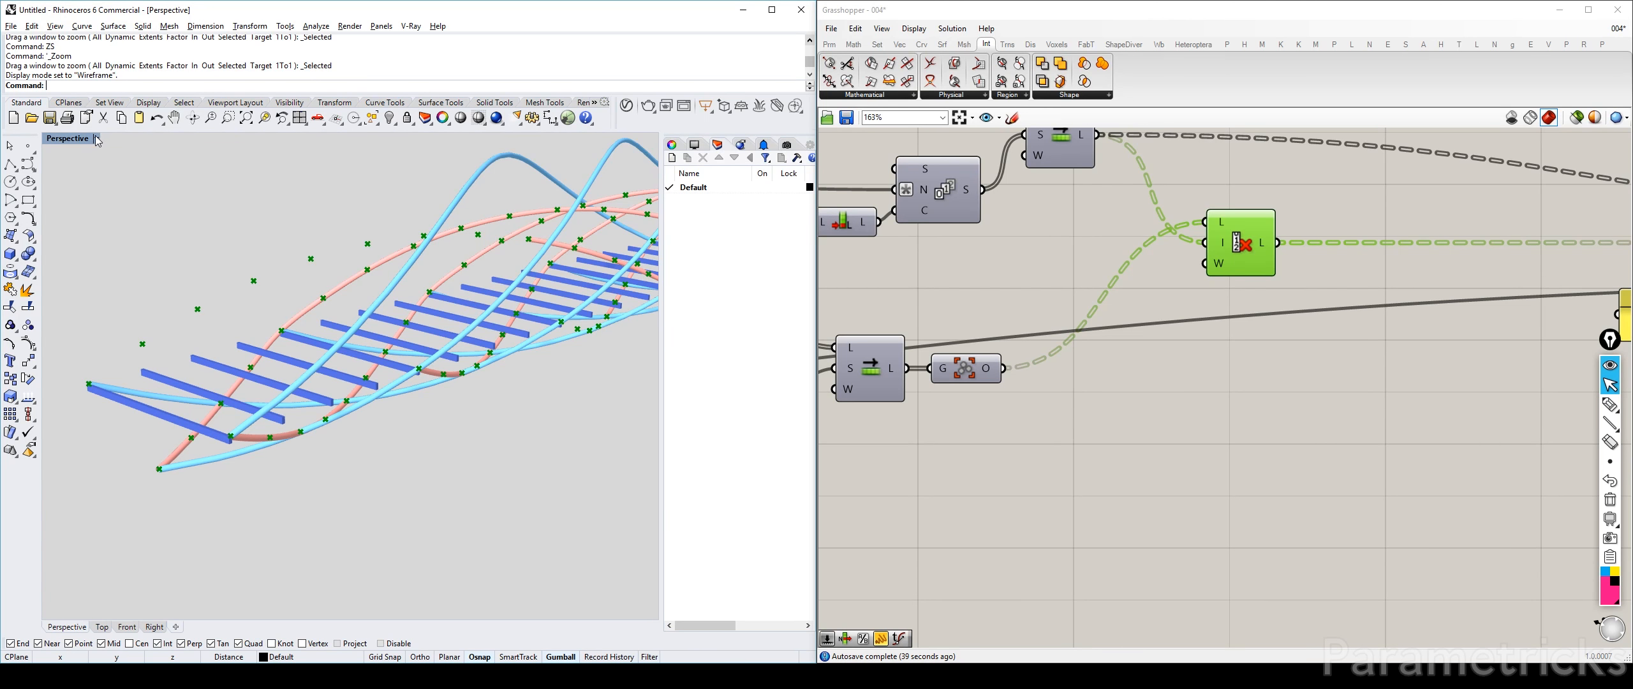
{"action": "left_click", "coordinate": [95, 139]}
{"action": "left_click", "coordinate": [84, 191]}
{"action": "right_click_drag", "start_coordinate": [306, 219], "coordinate": [321, 218]}
{"action": "right_click_drag", "start_coordinate": [1346, 229], "coordinate": [855, 240]}
{"action": "scroll", "coordinate": [855, 240], "scroll_direction": "down", "scroll_amount": 4}
{"action": "right_click_drag", "start_coordinate": [1499, 265], "coordinate": [1297, 266]}
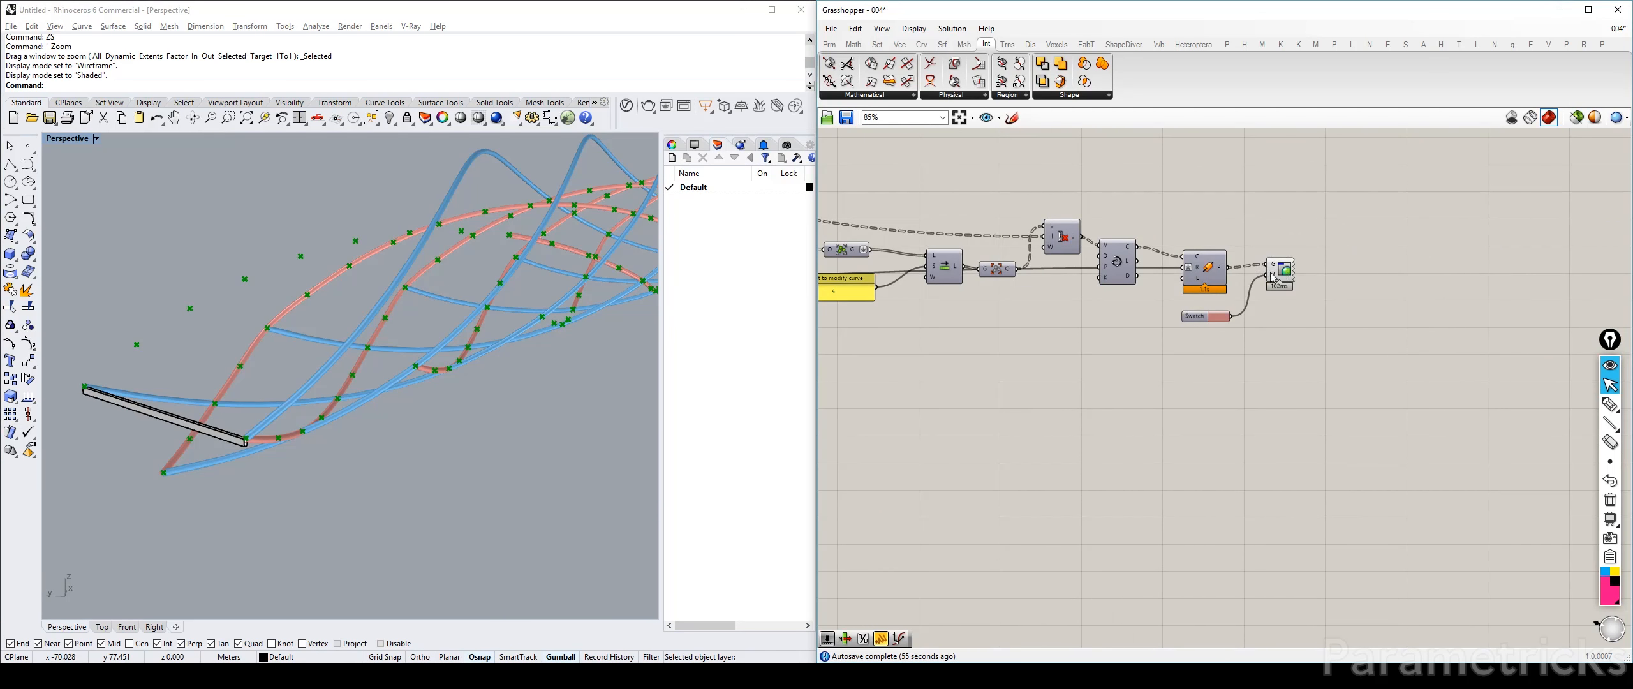
Move the second "Shift to modify curve" panel and its Shift List close to the Group component after the first Cull Index
{"action": "left_click", "coordinate": [1280, 271]}
{"action": "right_click_drag", "start_coordinate": [859, 255], "coordinate": [1409, 270]}
{"action": "scroll", "coordinate": [1294, 268], "scroll_direction": "up", "scroll_amount": 2}
{"action": "left_click_drag", "start_coordinate": [1428, 271], "coordinate": [1146, 267]}
{"action": "left_click", "coordinate": [1093, 264]}
{"action": "right_click_drag", "start_coordinate": [1134, 267], "coordinate": [938, 273]}
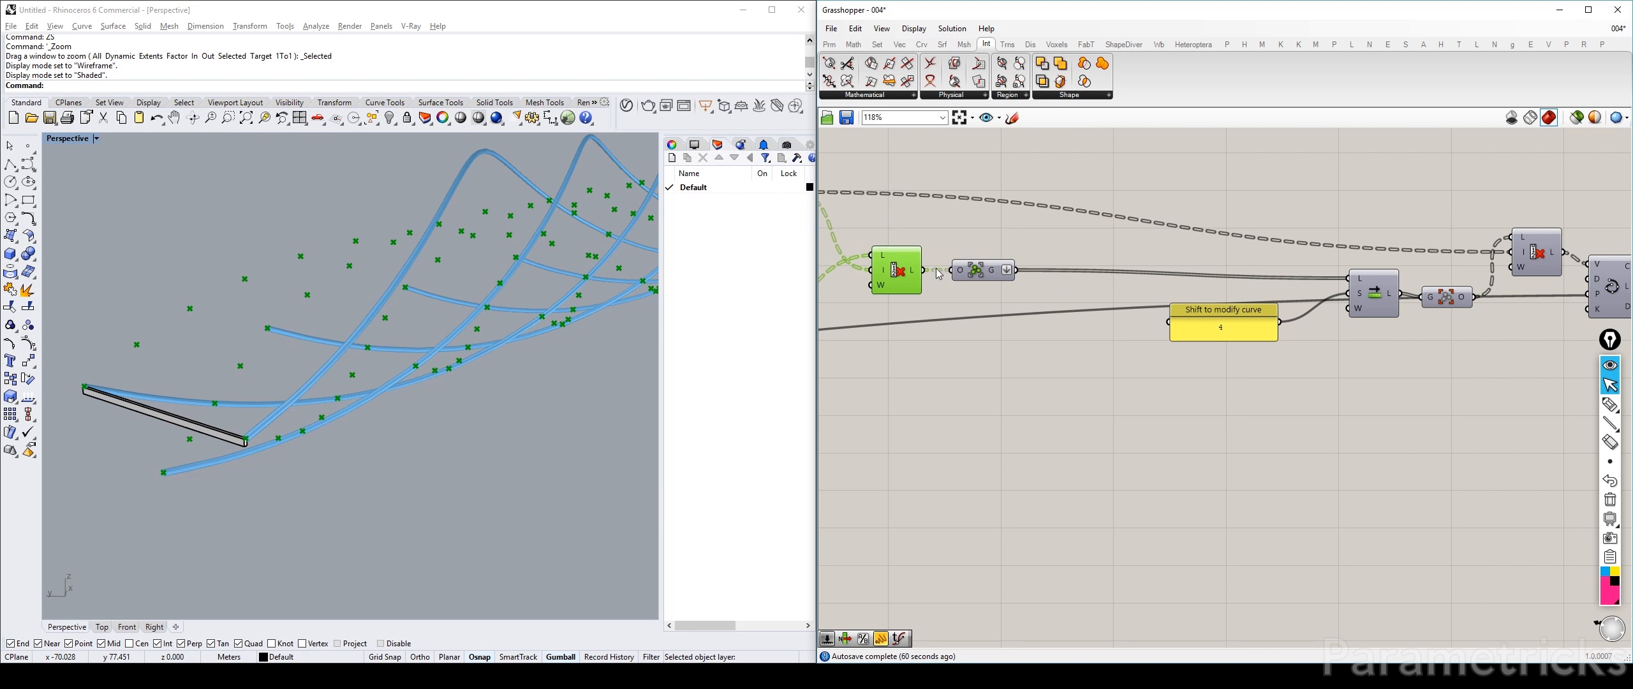
{"action": "left_click_drag", "start_coordinate": [1223, 326], "coordinate": [946, 361]}
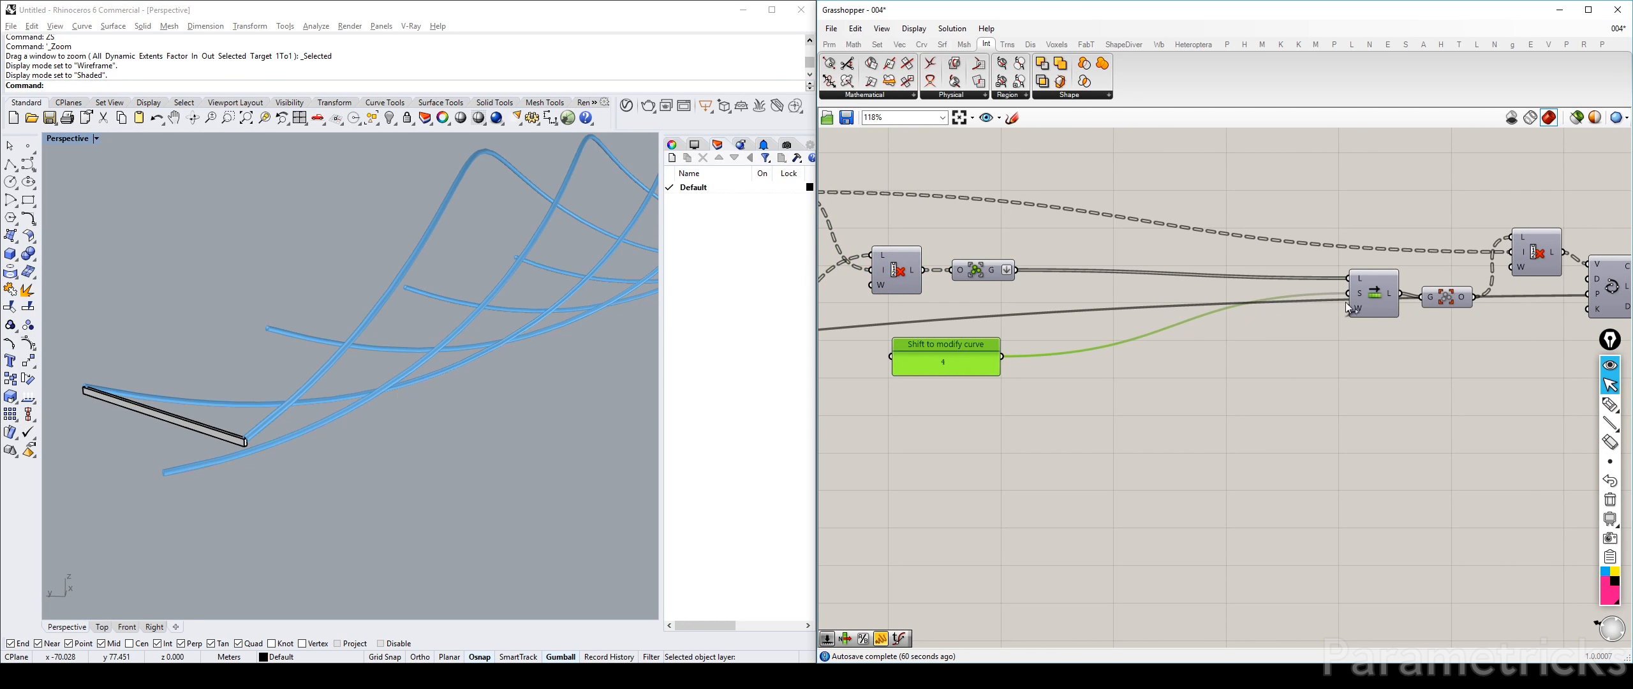
{"action": "left_click_drag", "start_coordinate": [1371, 303], "coordinate": [1059, 294]}
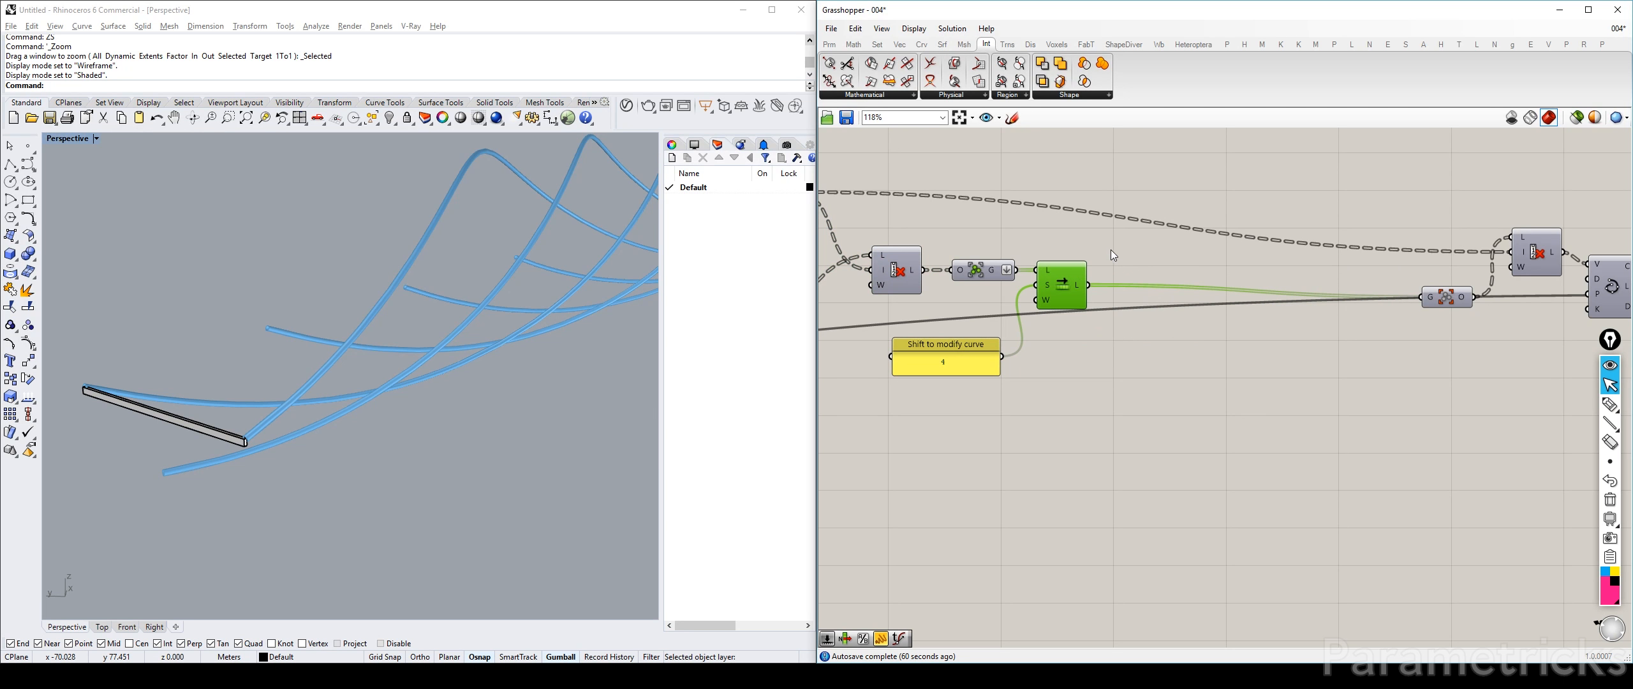
{"action": "left_click", "coordinate": [1133, 246]}
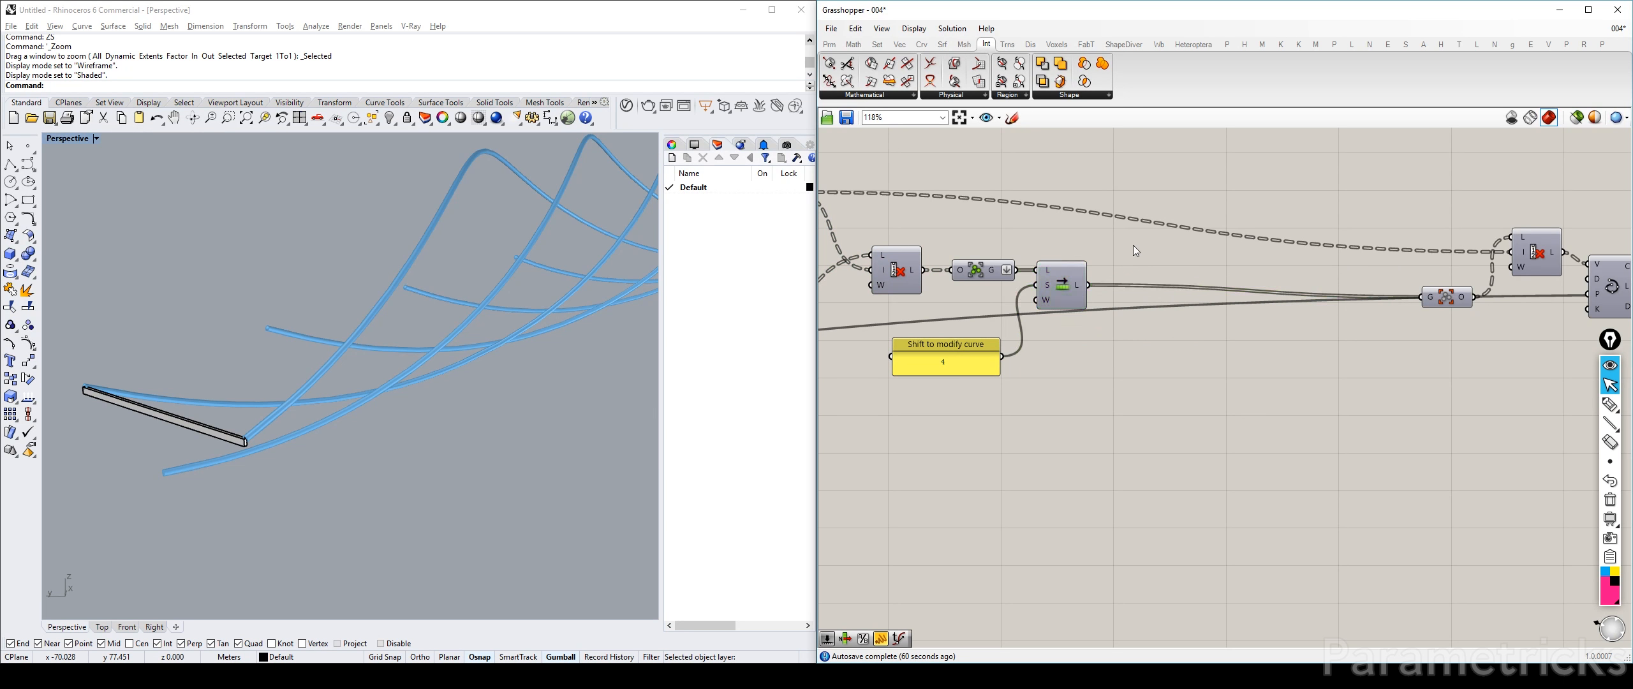
Reverse the list output of the first Cull Index and the list input of the Shift List that follows it
{"action": "left_click", "coordinate": [1002, 219]}
{"action": "right_click_drag", "start_coordinate": [521, 302], "coordinate": [502, 329]}
{"action": "scroll", "coordinate": [500, 322], "scroll_direction": "down", "scroll_amount": 12}
{"action": "scroll", "coordinate": [500, 329], "scroll_direction": "up", "scroll_amount": 5}
{"action": "scroll", "coordinate": [500, 329], "scroll_direction": "up", "scroll_amount": 4}
{"action": "right_click_drag", "start_coordinate": [945, 268], "coordinate": [1251, 258]}
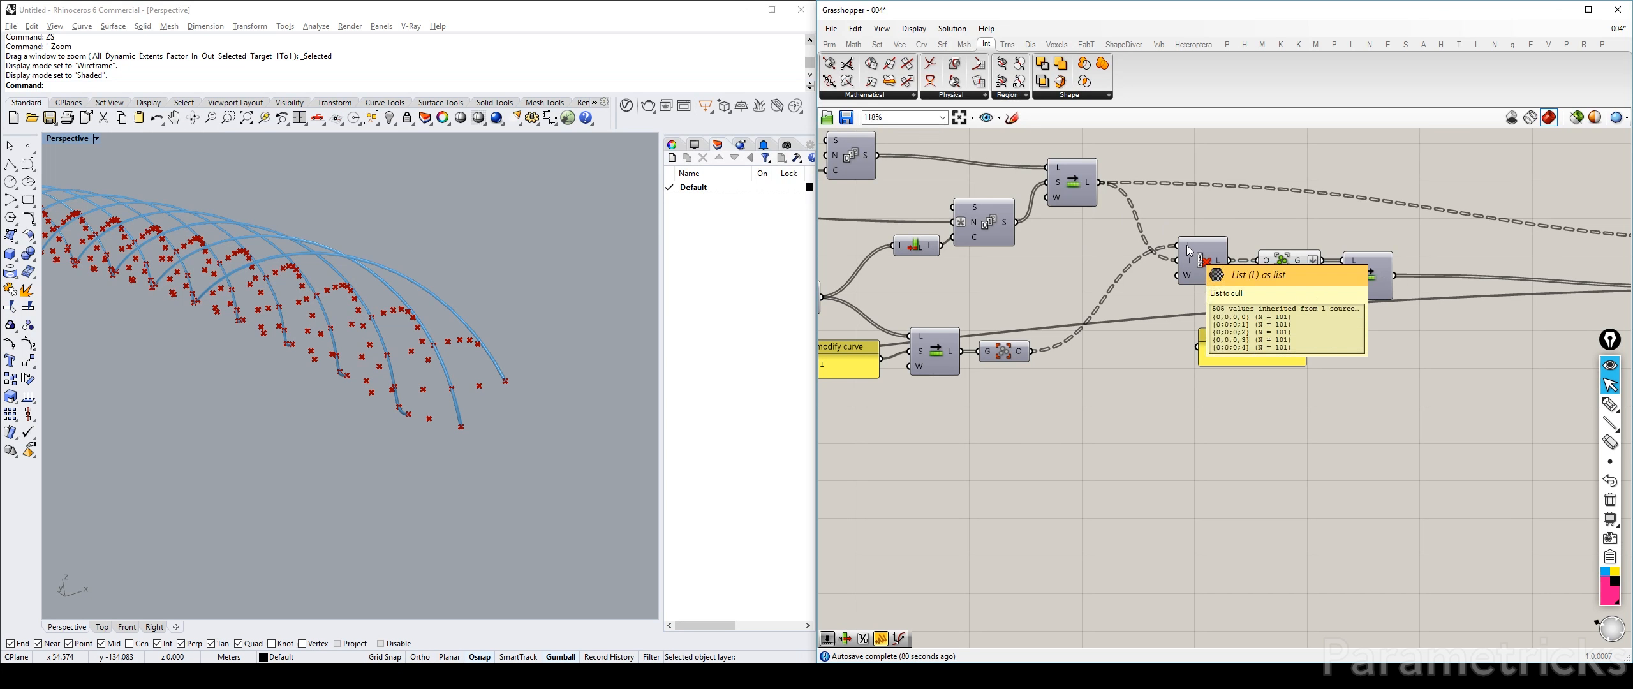
{"action": "right_click", "coordinate": [1216, 262]}
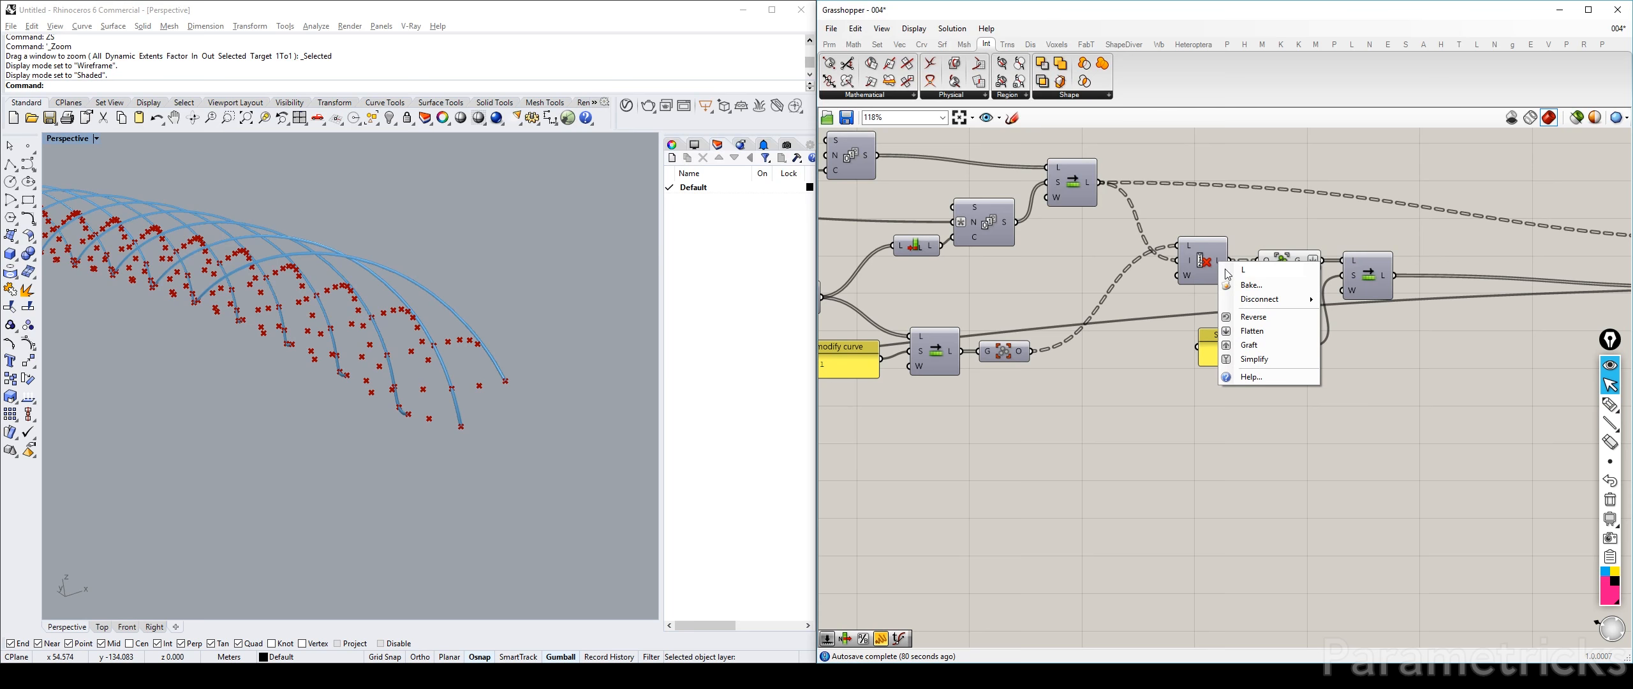
{"action": "left_click", "coordinate": [1260, 321]}
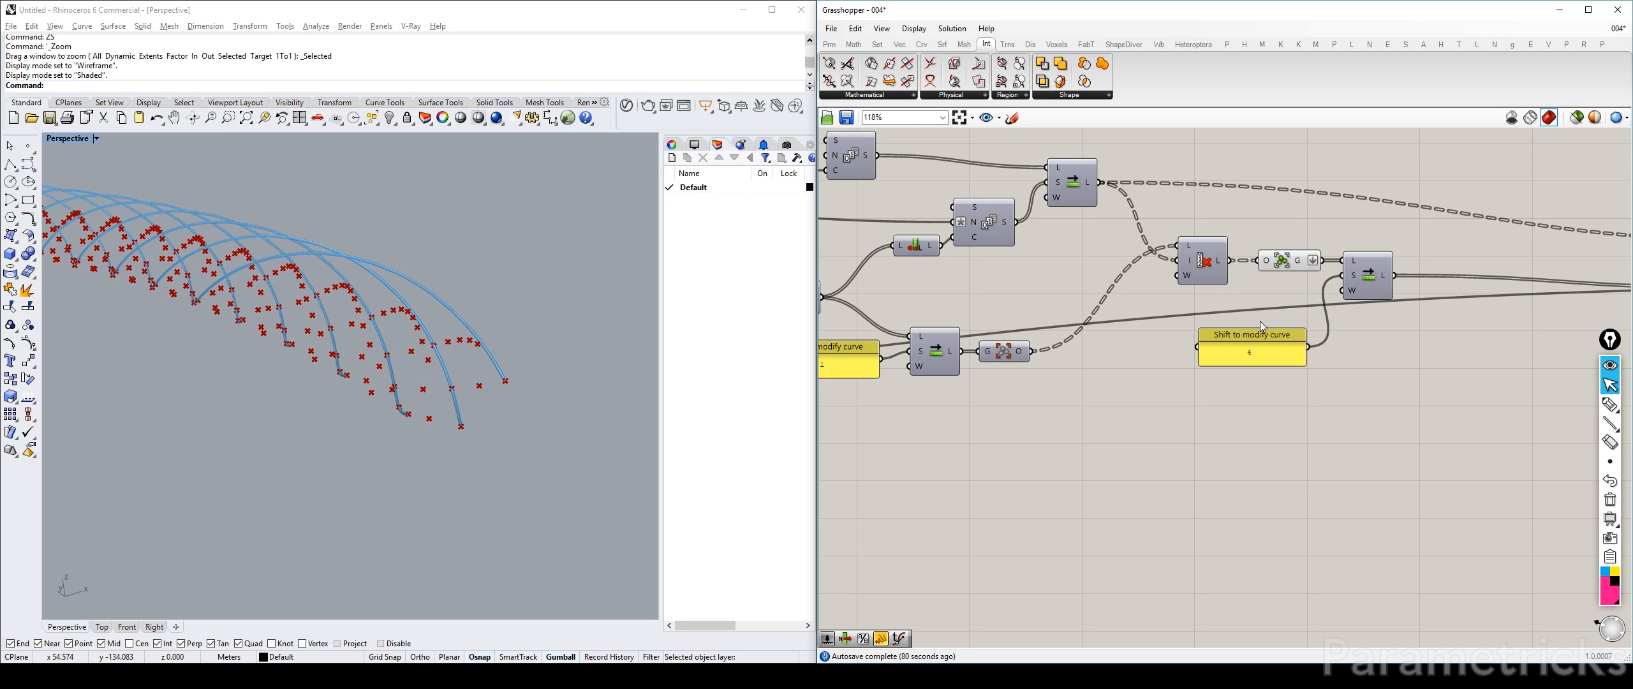
{"action": "right_click", "coordinate": [1354, 260]}
{"action": "left_click", "coordinate": [1391, 330]}
Feed the Group output into a List Item component below the Shift List and add a number slider set to 2
{"action": "left_click_drag", "start_coordinate": [1149, 277], "coordinate": [1235, 345]}
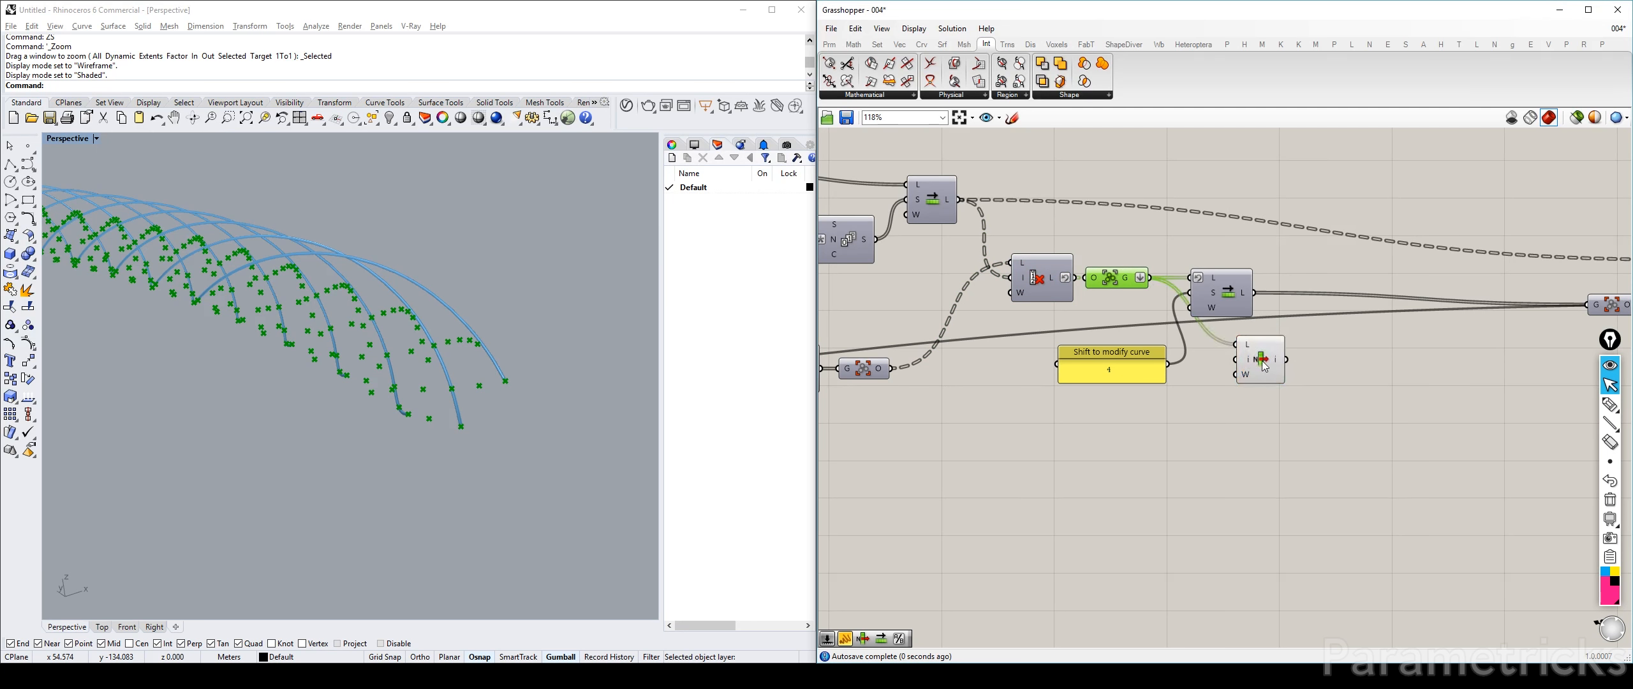
{"action": "left_click", "coordinate": [1354, 372]}
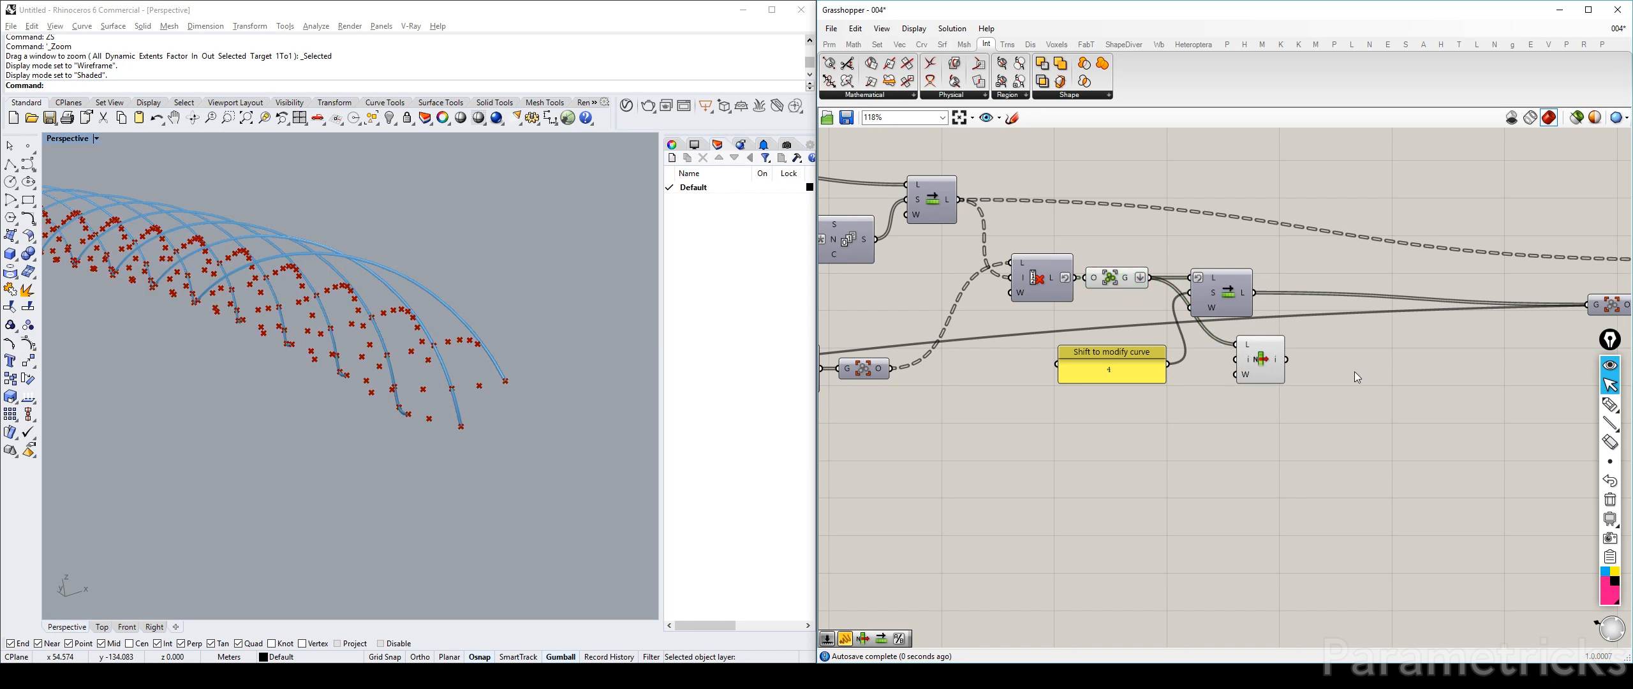
{"action": "left_click", "coordinate": [1266, 368]}
{"action": "right_click_drag", "start_coordinate": [474, 355], "coordinate": [327, 352]}
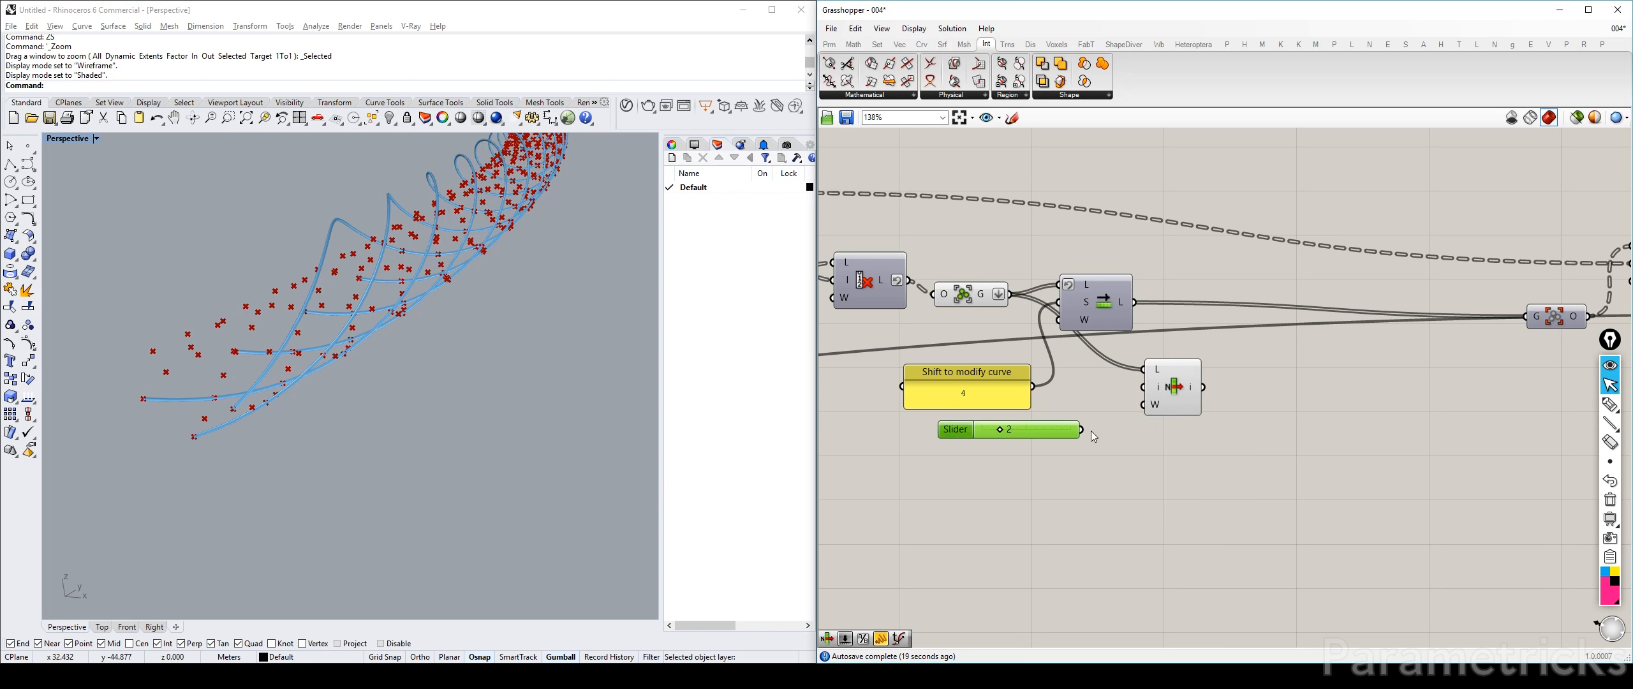
{"action": "left_click", "coordinate": [1140, 443]}
{"action": "double_click", "coordinate": [1157, 441]}
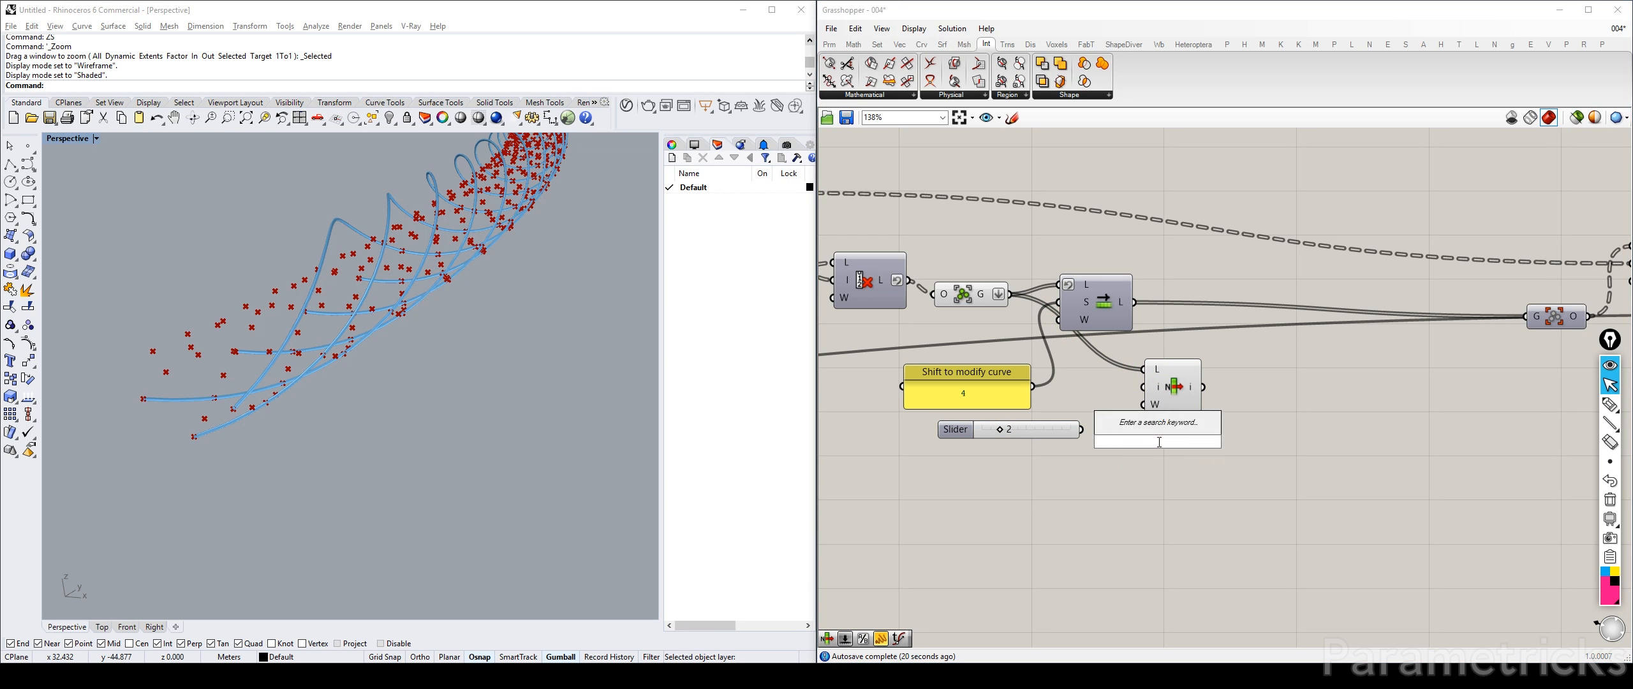
Rewire the List Item's list input to the first Cull Index output and flatten that input
{"action": "left_click_drag", "start_coordinate": [909, 280], "coordinate": [1158, 390]}
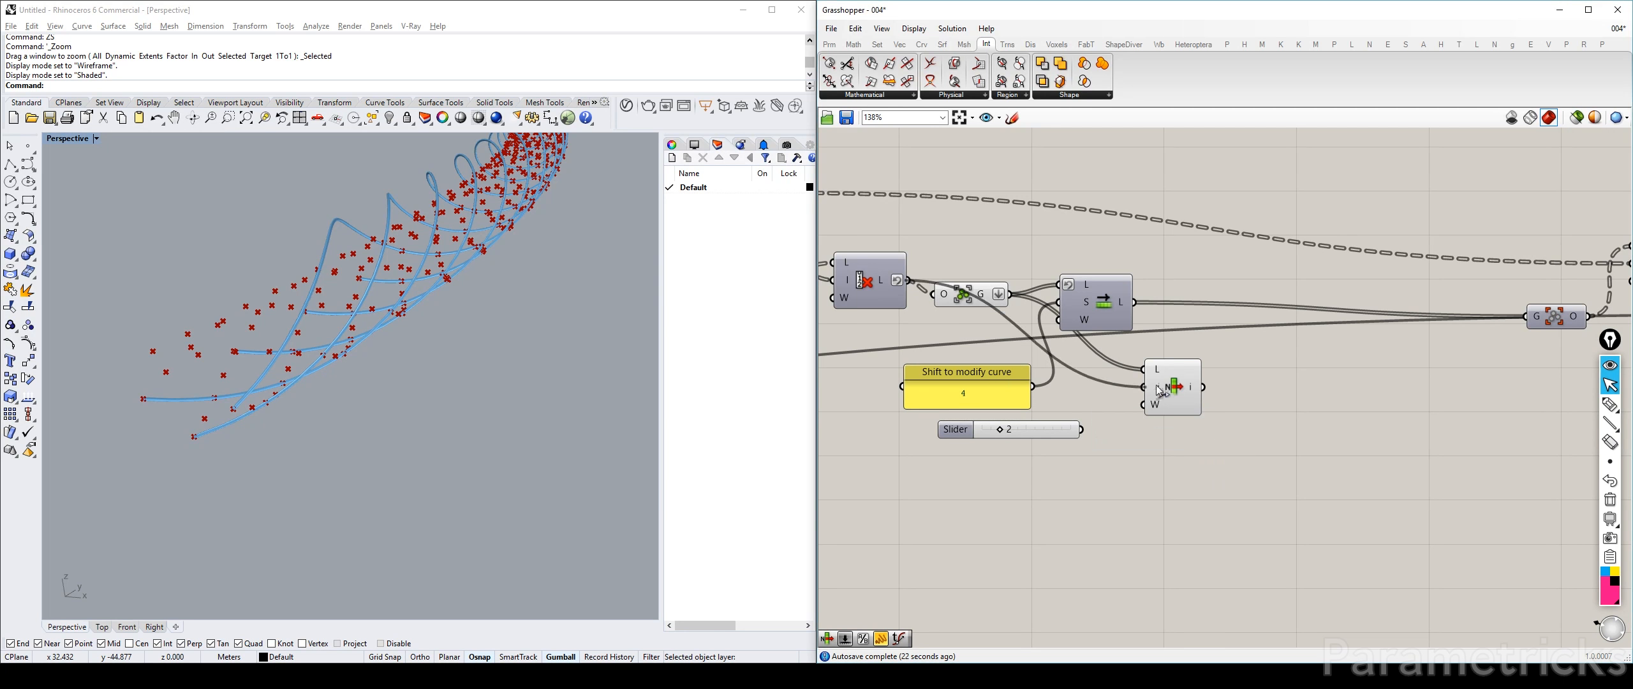
{"action": "right_click", "coordinate": [1157, 369]}
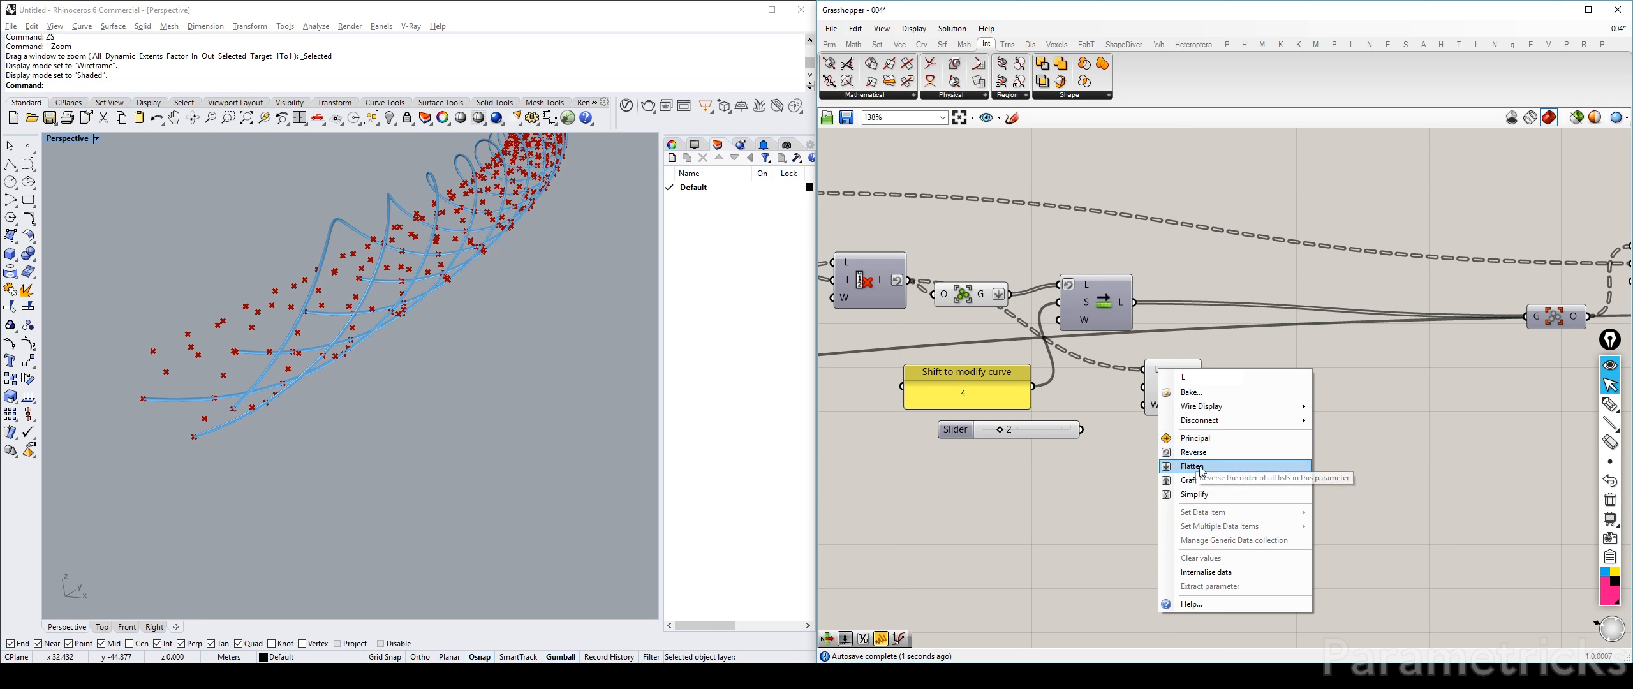
{"action": "left_click", "coordinate": [1201, 470]}
{"action": "left_click", "coordinate": [1161, 382]}
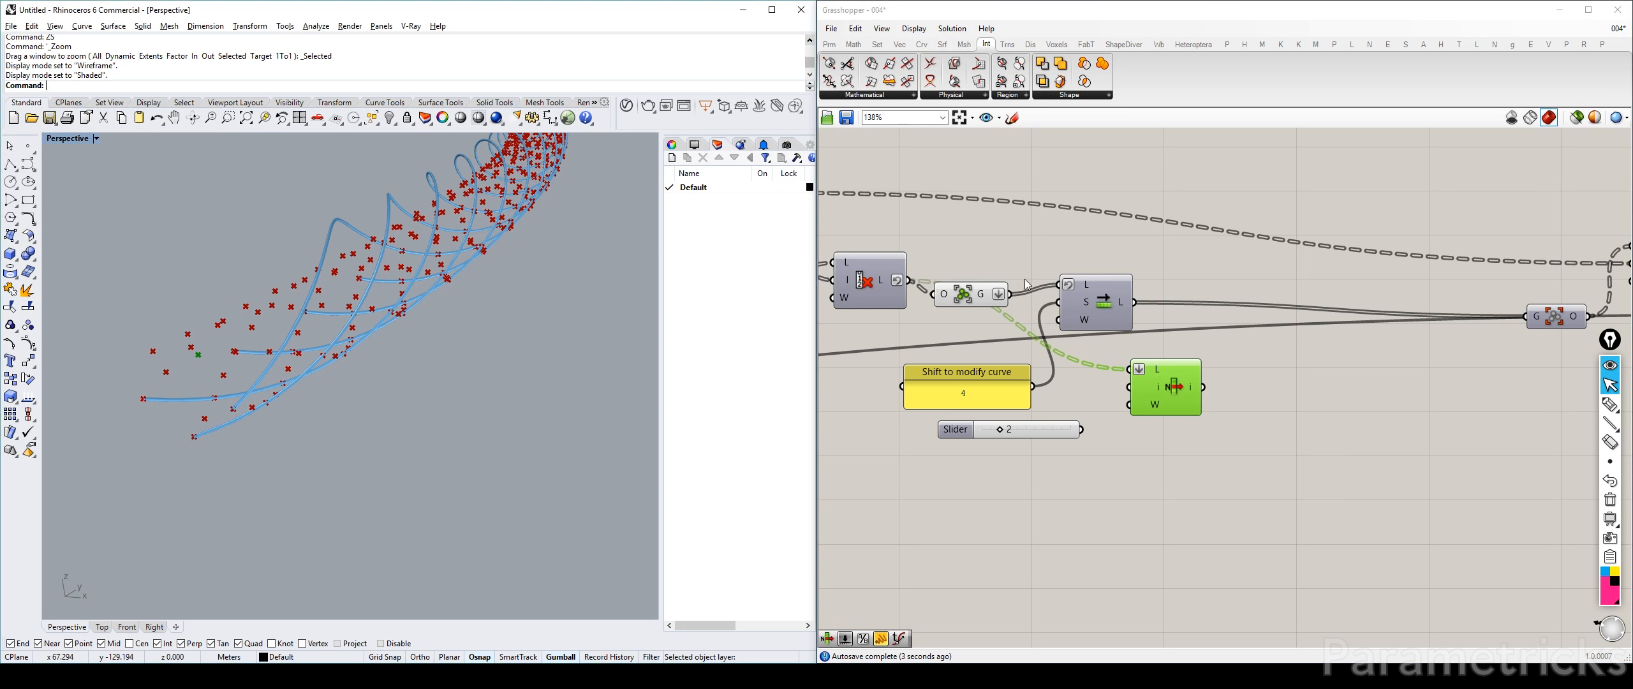
Feed the List Item from the Group output again, with the slider as its index set to 1, and examine the selected points
{"action": "left_click_drag", "start_coordinate": [988, 303], "coordinate": [989, 300]}
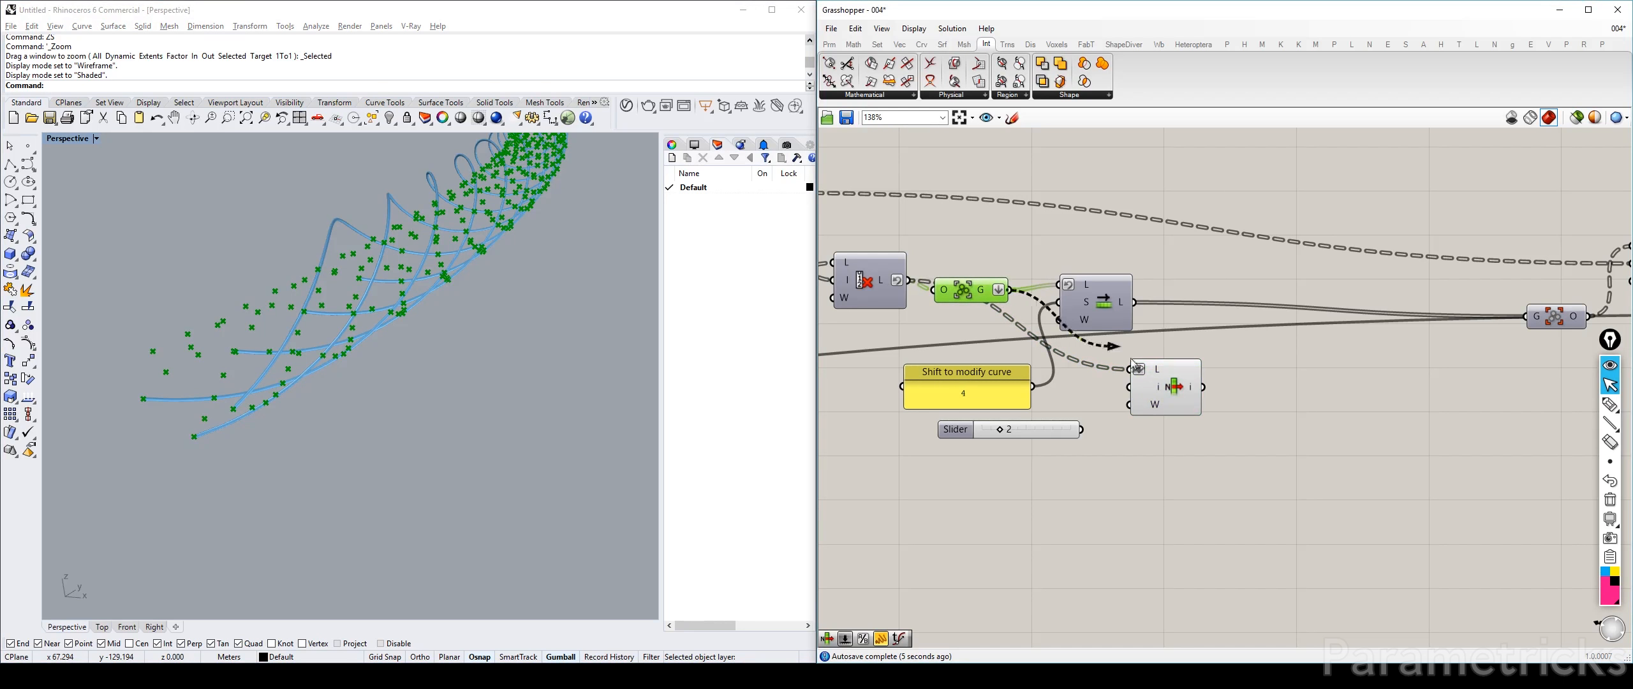
{"action": "left_click_drag", "start_coordinate": [1082, 429], "coordinate": [1174, 389]}
{"action": "left_click", "coordinate": [1177, 391]}
{"action": "left_click_drag", "start_coordinate": [999, 429], "coordinate": [991, 430]}
{"action": "right_click_drag", "start_coordinate": [332, 357], "coordinate": [408, 367]}
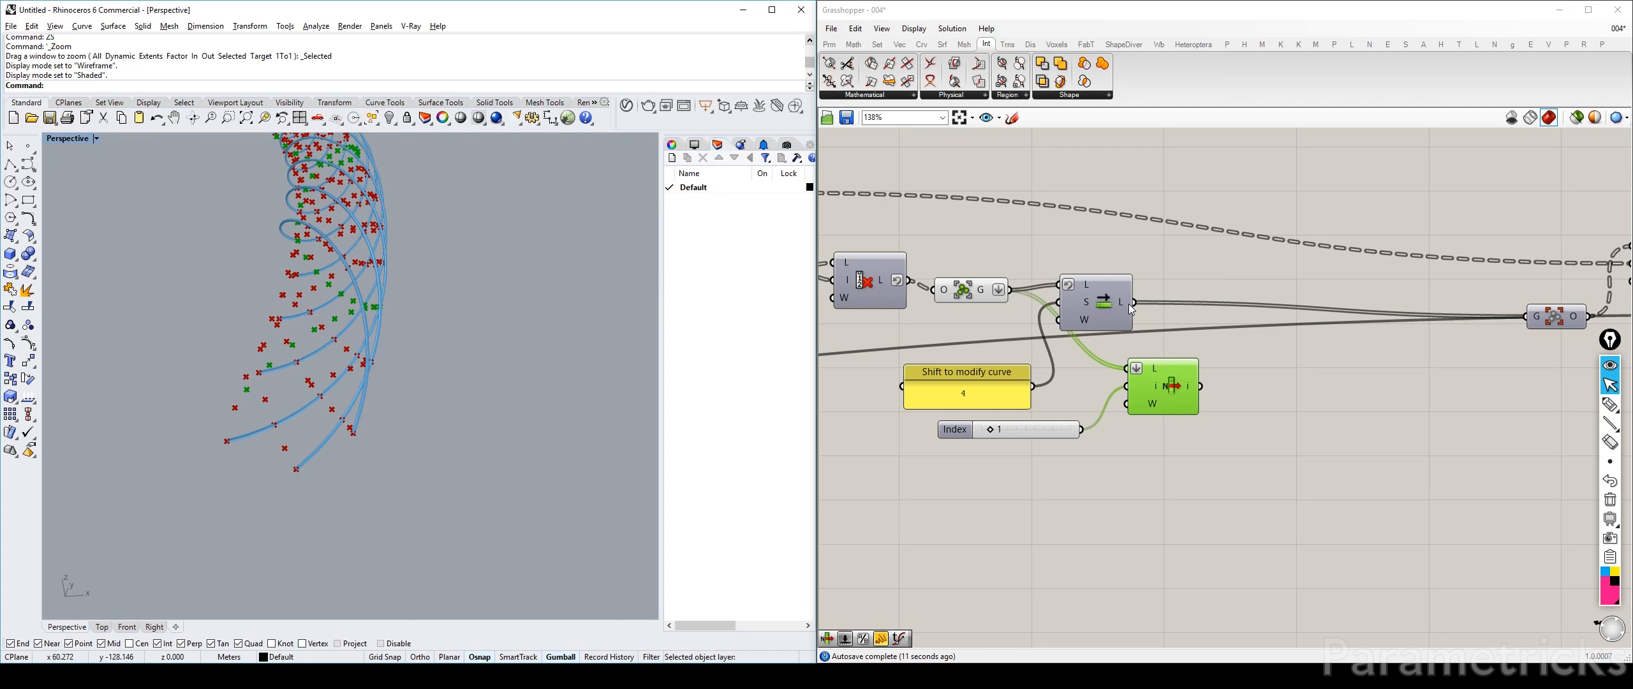